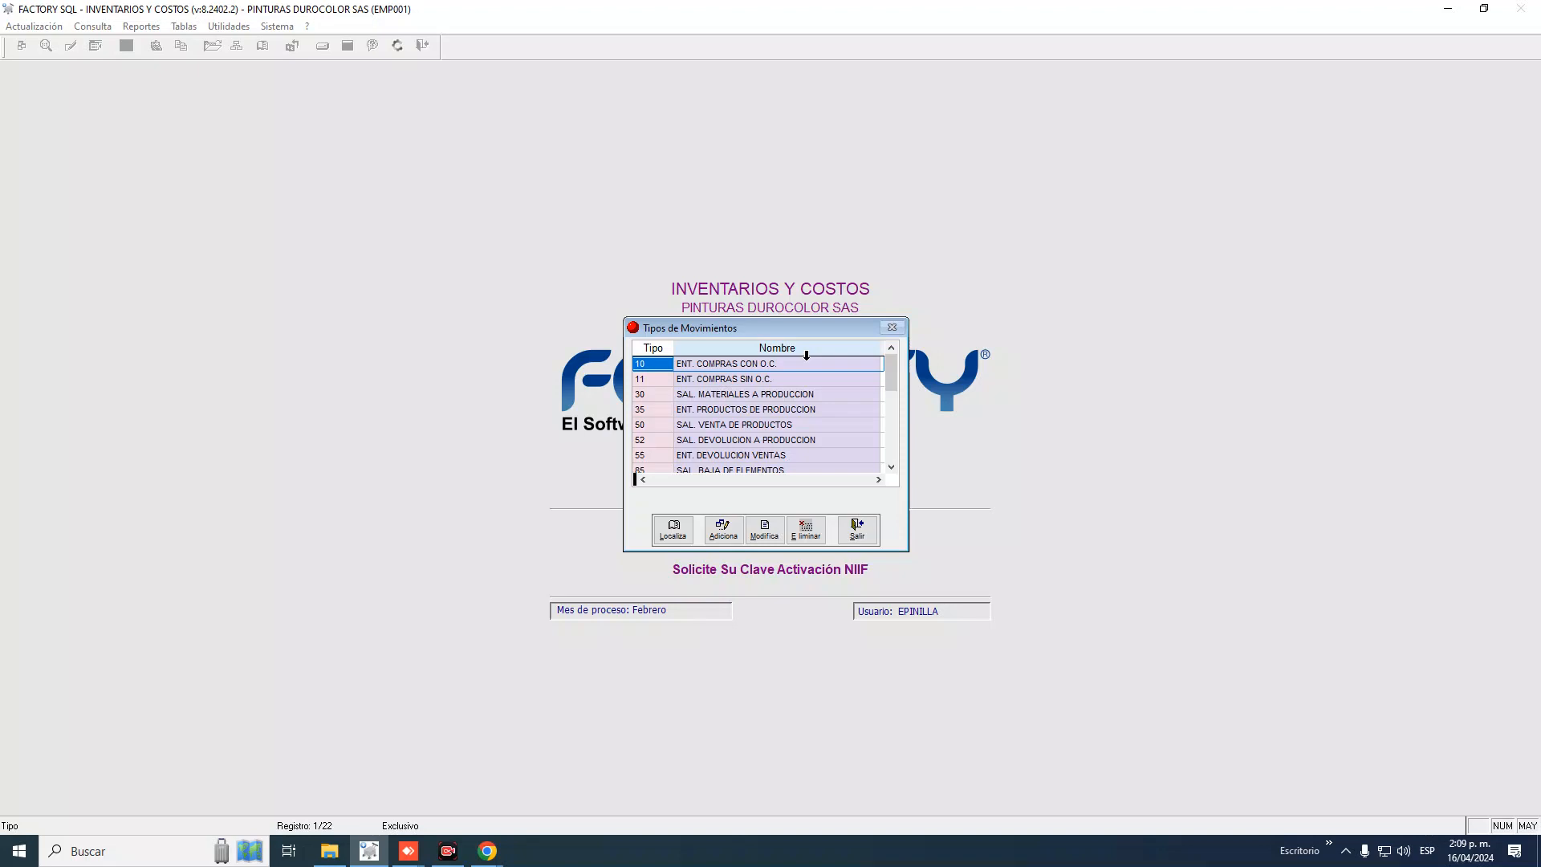
Browse the movement types list, then start a new code 123 and cancel it
key(Down)
key(Down)
key(Down)
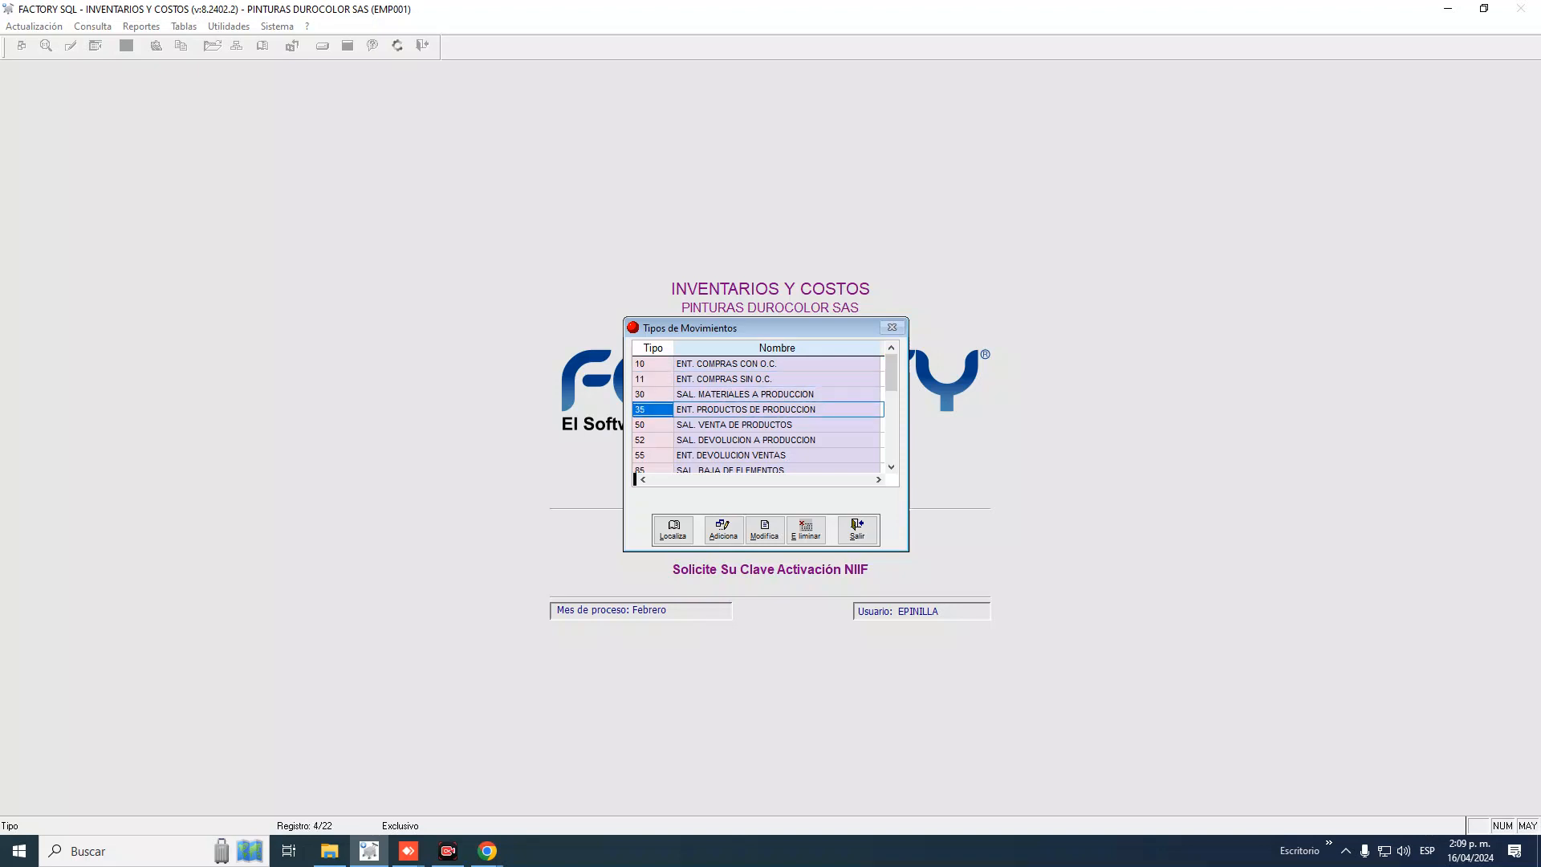
key(Down)
key(Down)
key(Down)
key(Down)
key(Down)
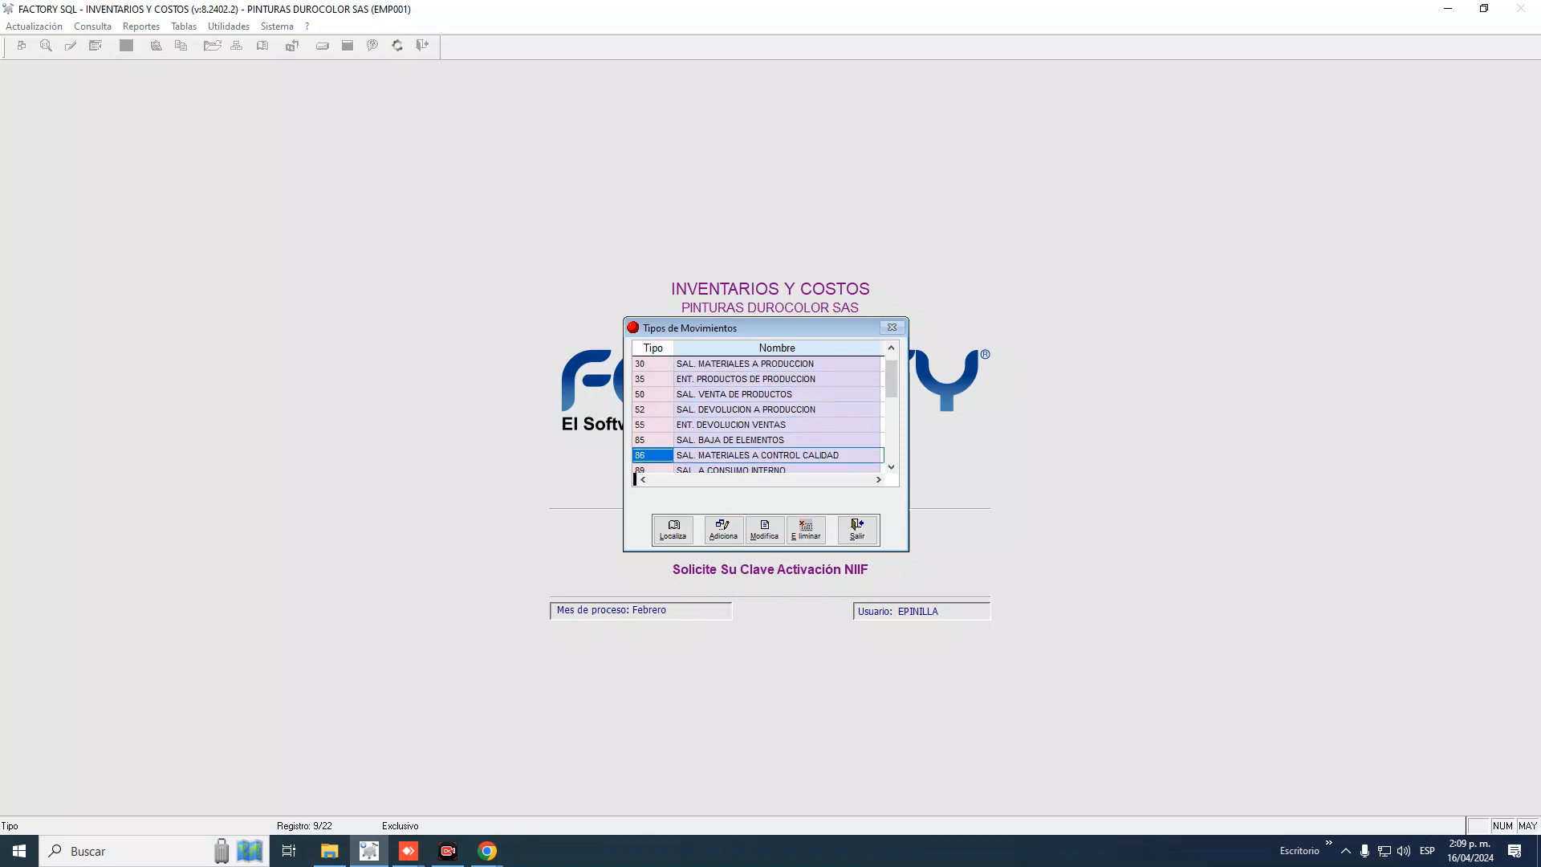
key(Up)
key(Up)
key(Up)
key(Up)
key(Up)
key(Up)
key(Up)
key(Up)
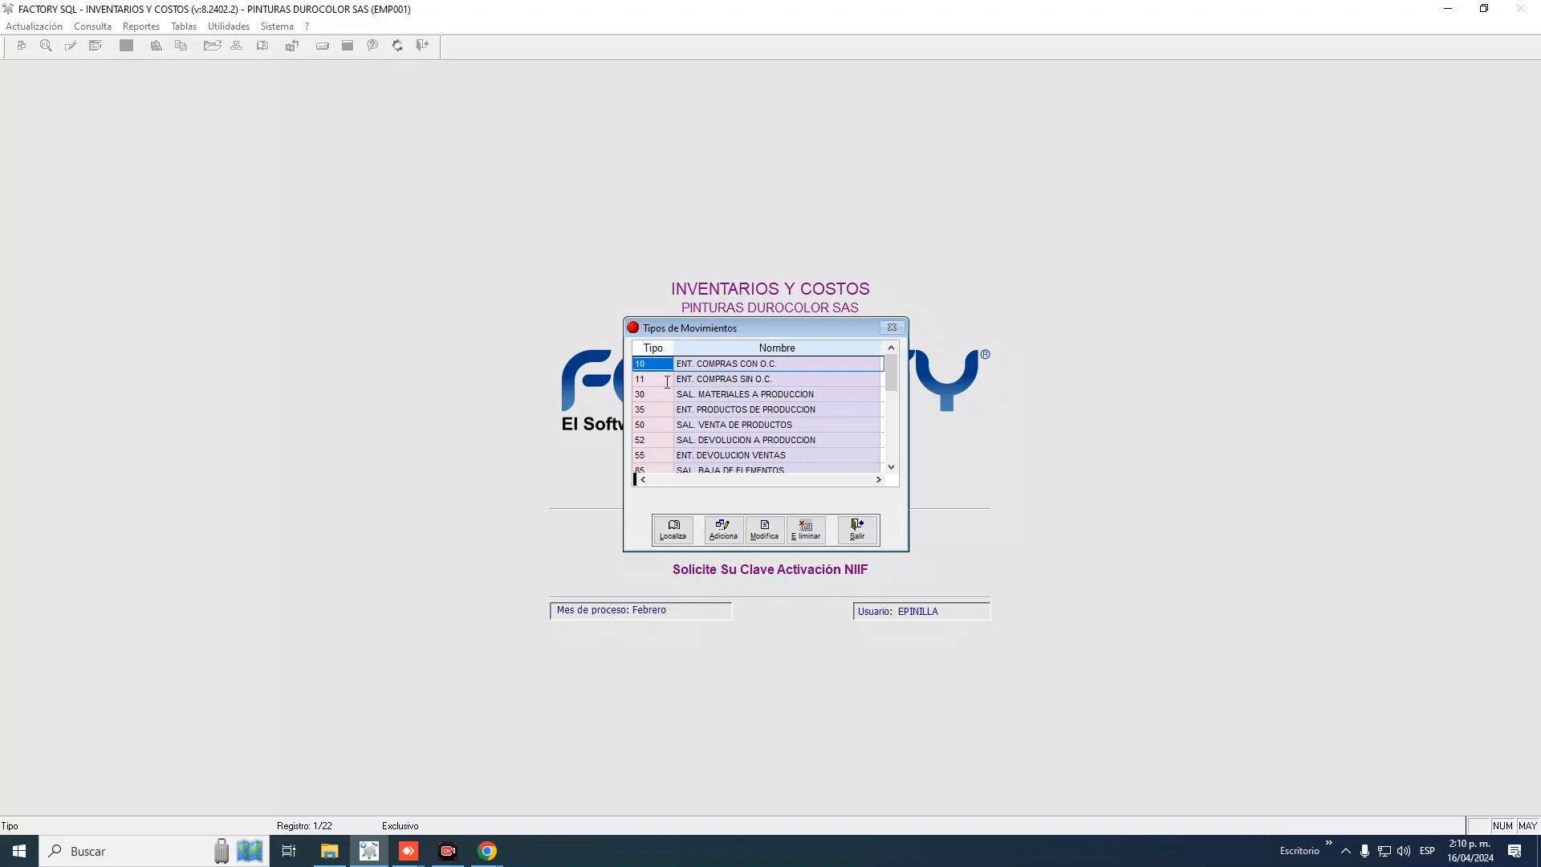
click(723, 535)
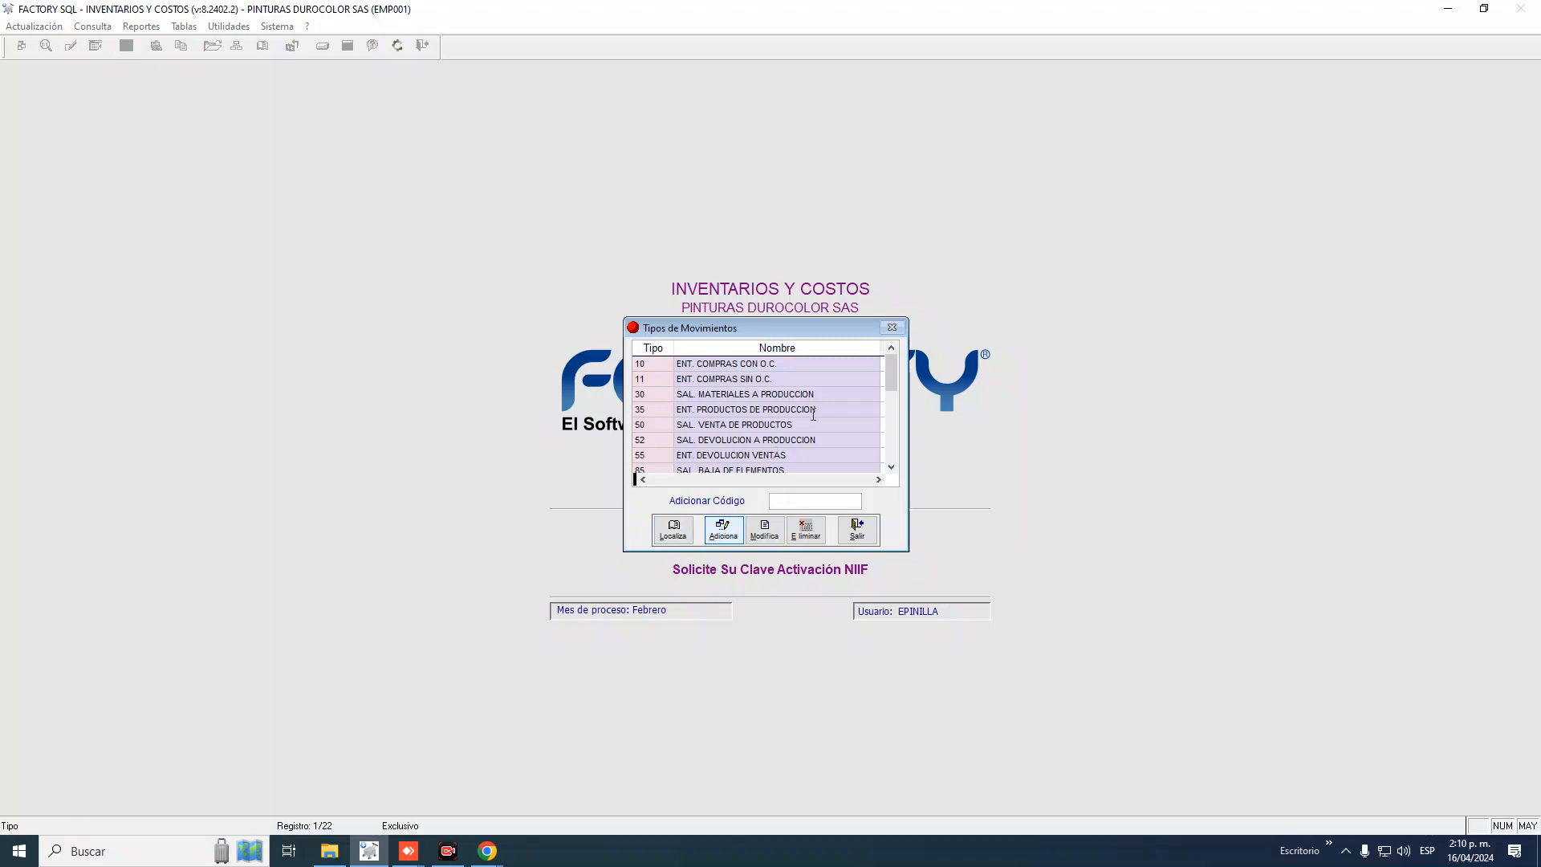
text(123)
key(Delete)
key(Delete)
key(Delete)
key(Escape)
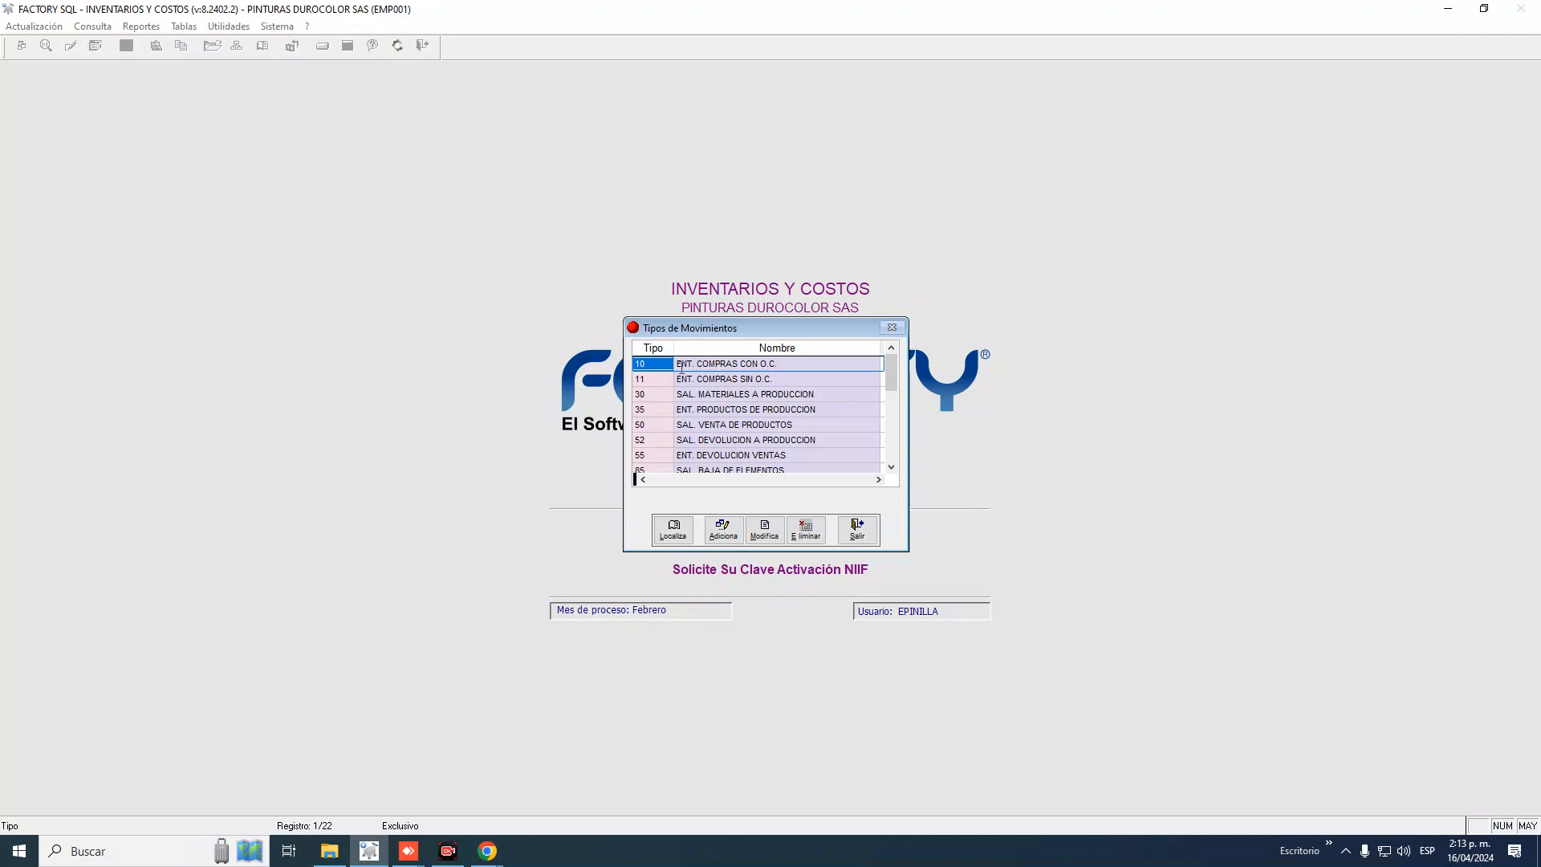
Select movement type 10 in the Tipos de Movimientos list
click(649, 367)
click(668, 378)
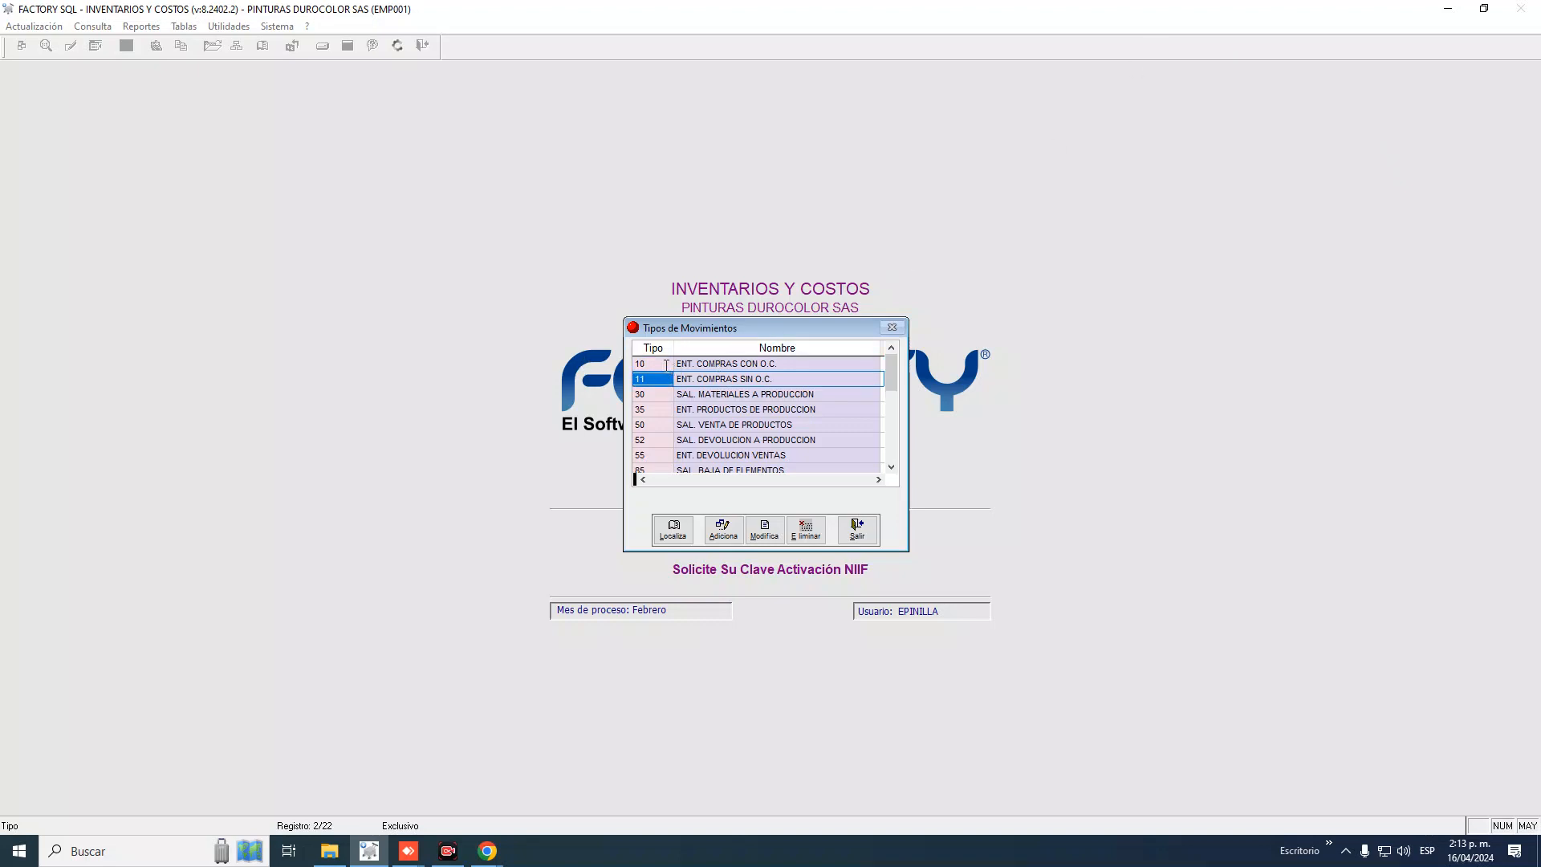
click(666, 366)
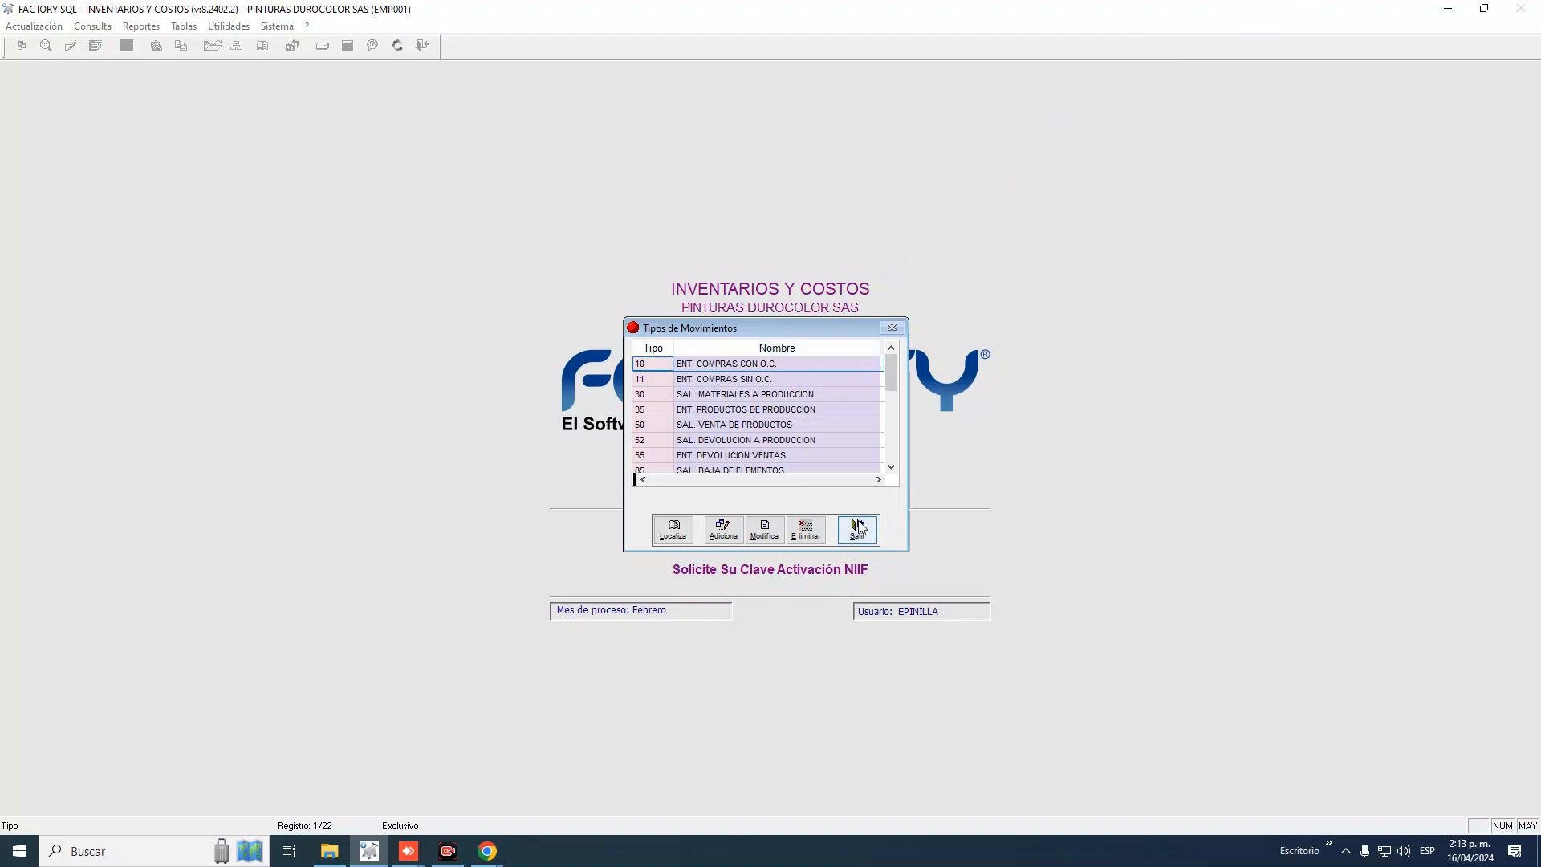
drag(659, 364, 417, 322)
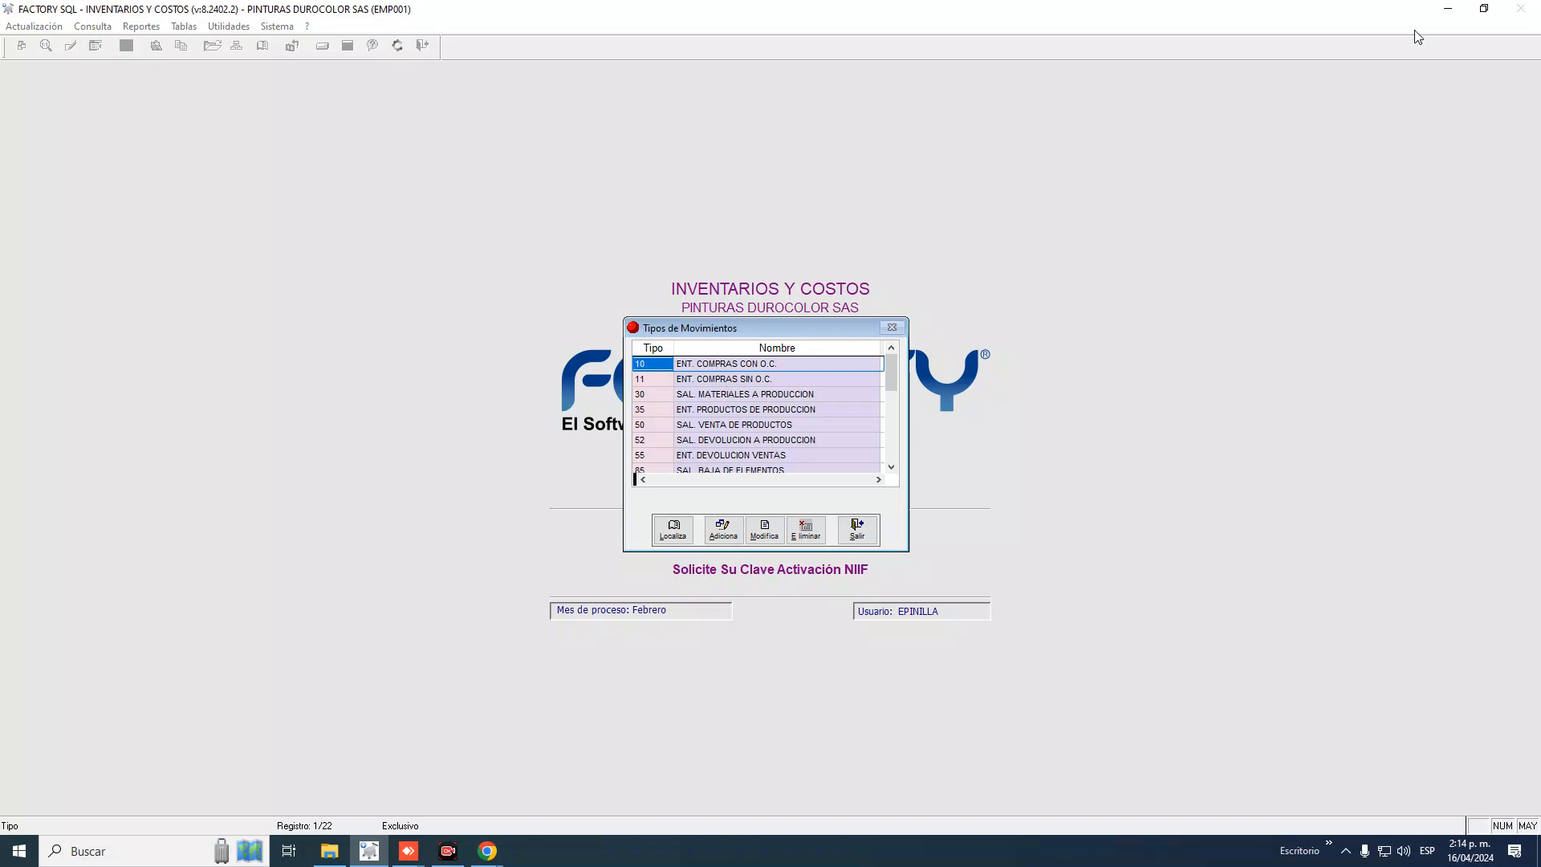
click(652, 364)
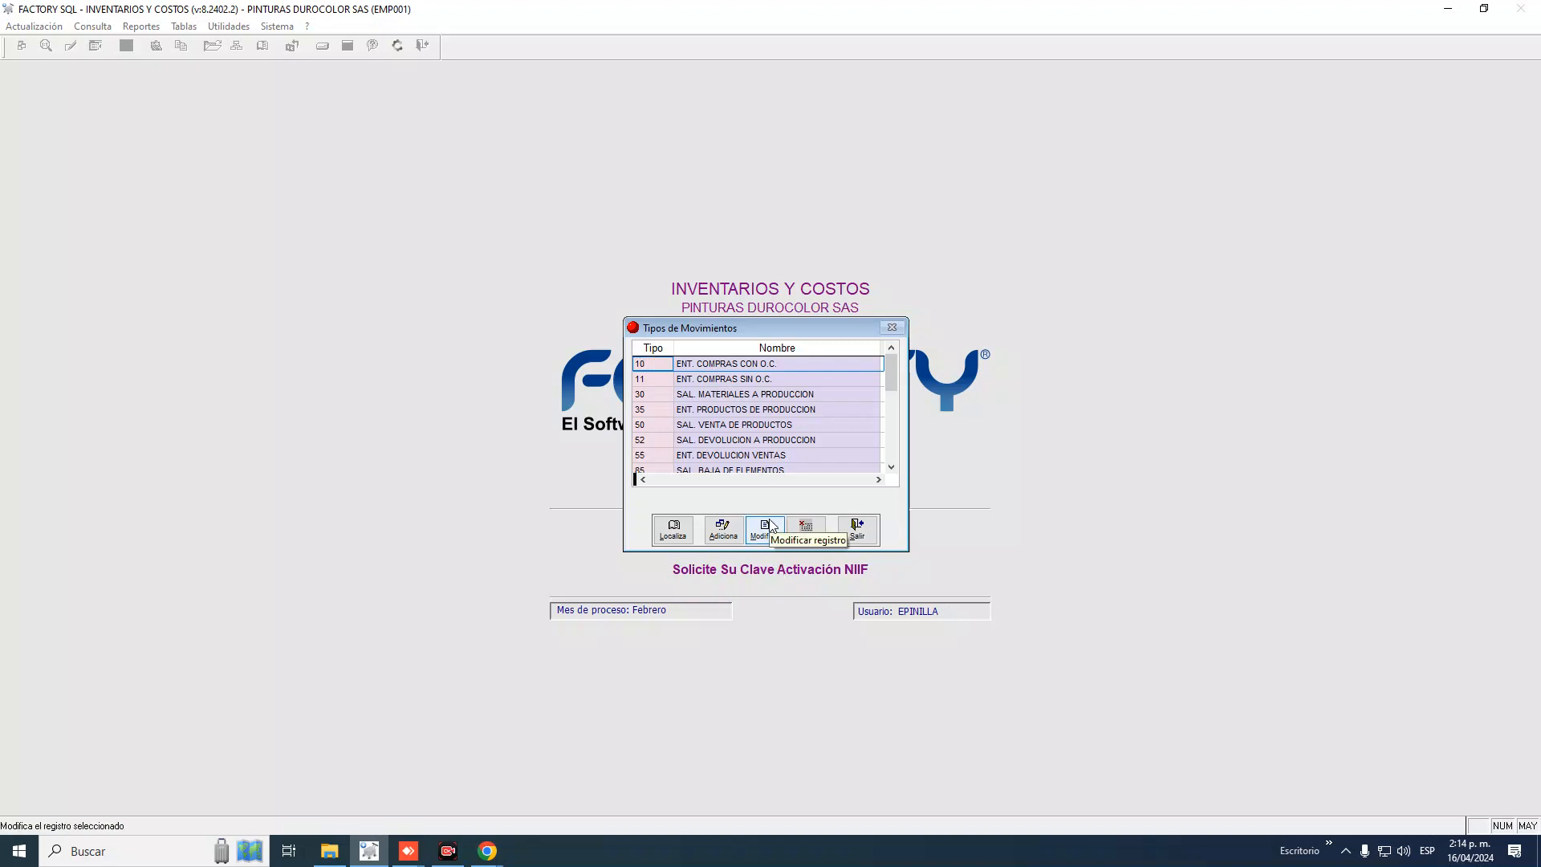
Review the type 10 ENT. COMPRAS CON O.C. detail form, then close it
click(749, 533)
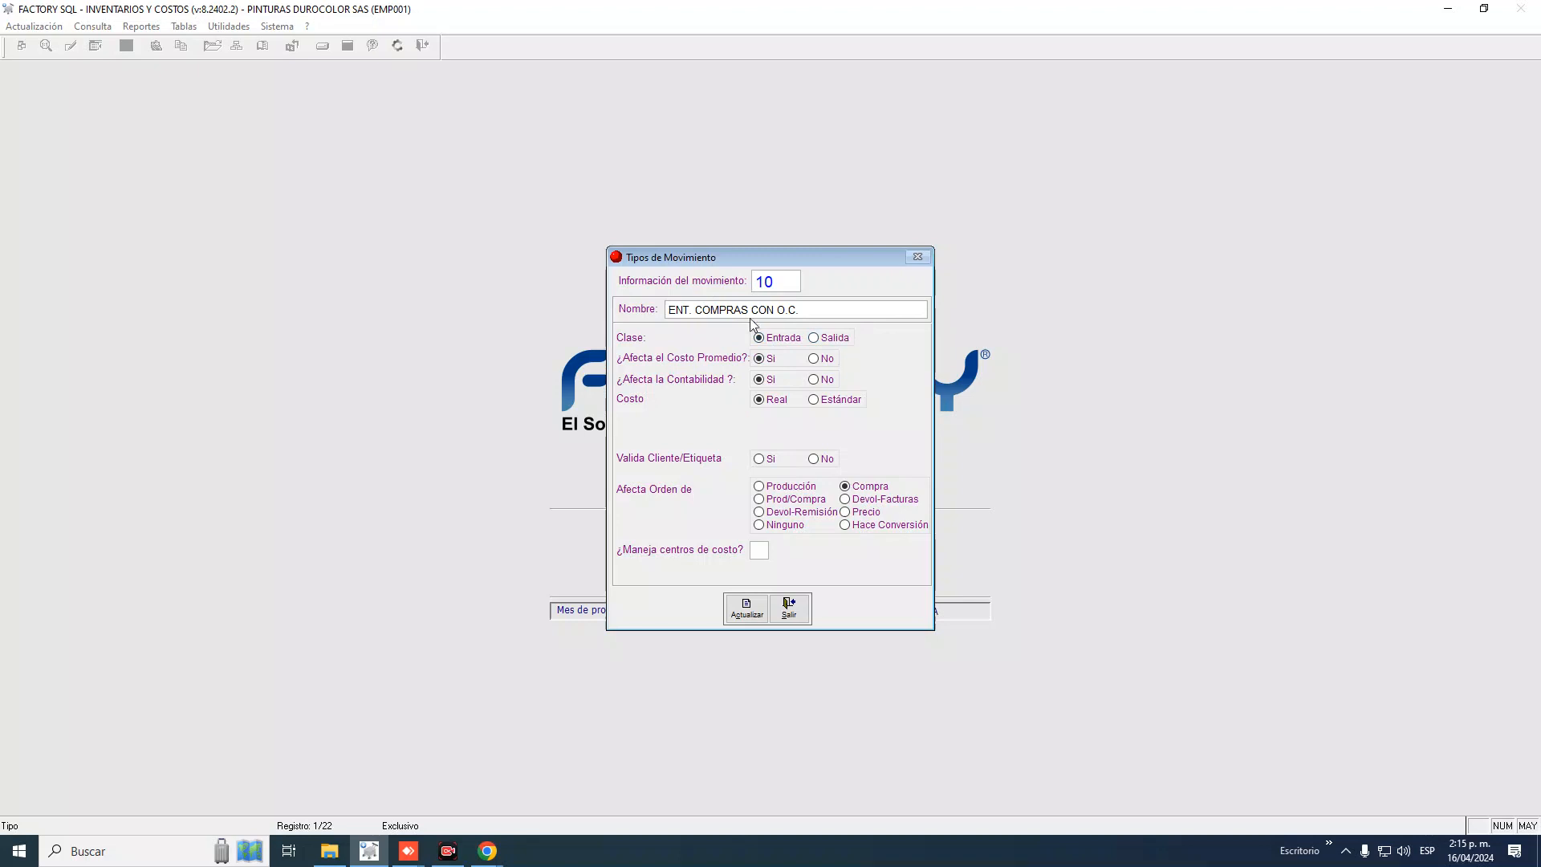
drag(695, 310, 662, 310)
click(797, 604)
Close the movement types list and open the Referencias Del Maestro catalogue
click(848, 531)
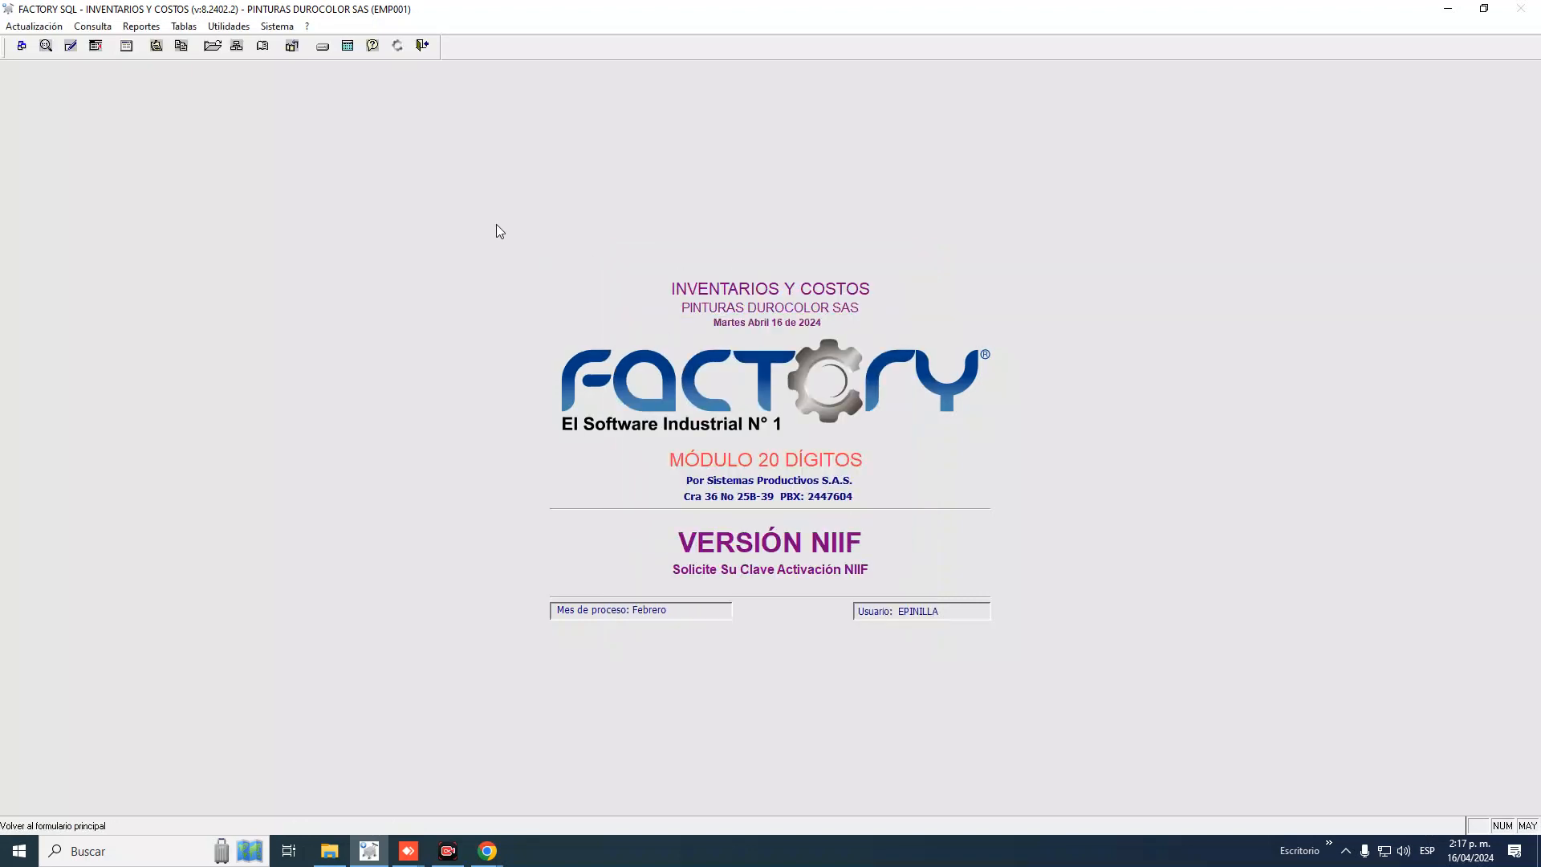
click(184, 26)
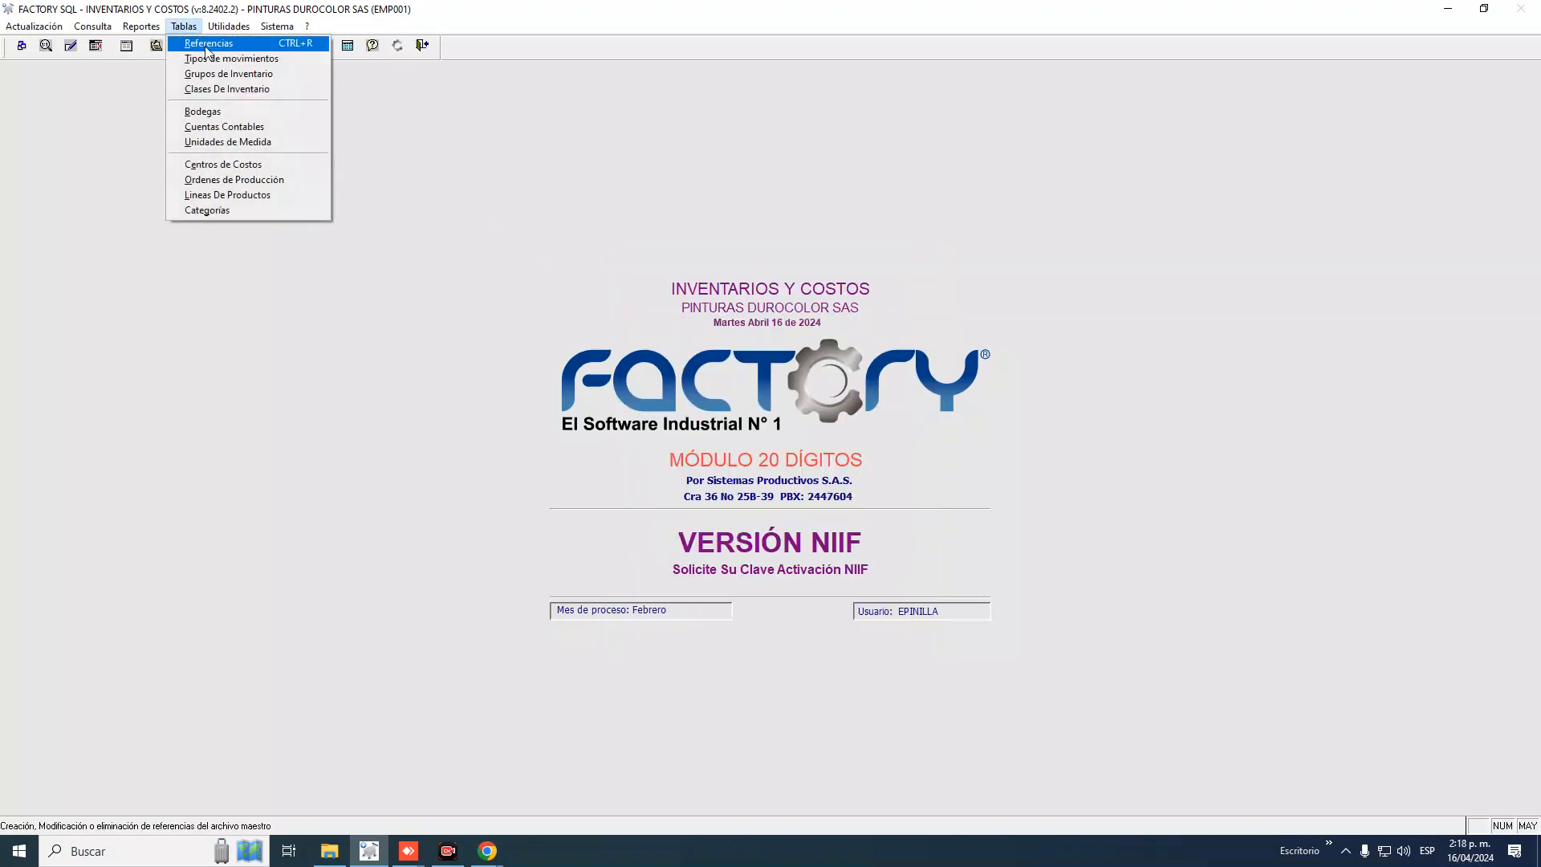
click(206, 50)
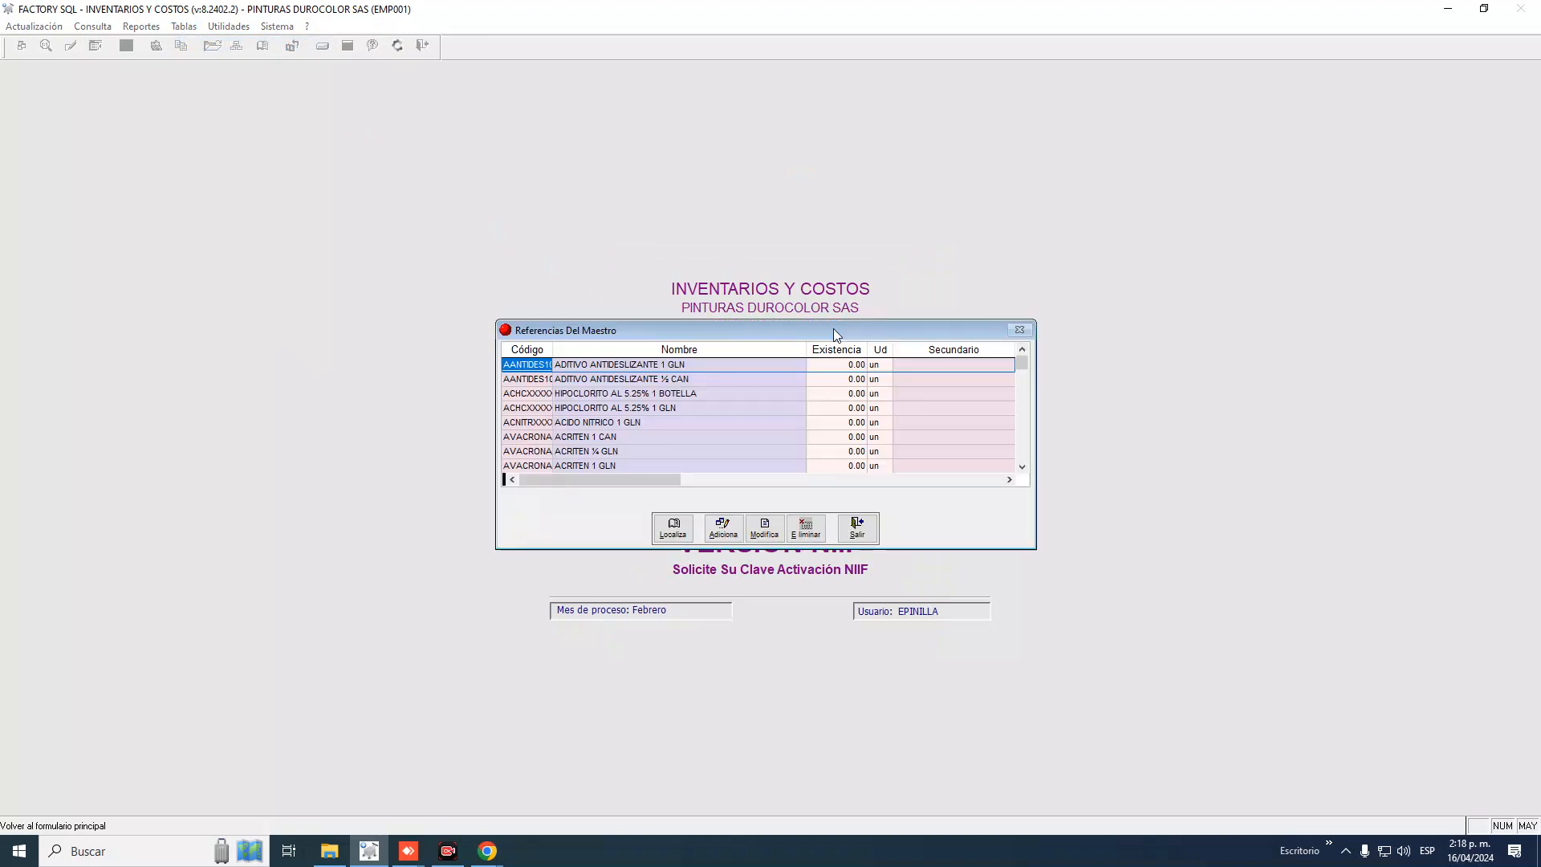
Scroll down to the V0HFVEAU1 VIN HIDRO rows and select the ½ CAN reference
scroll(615, 432, down, 10)
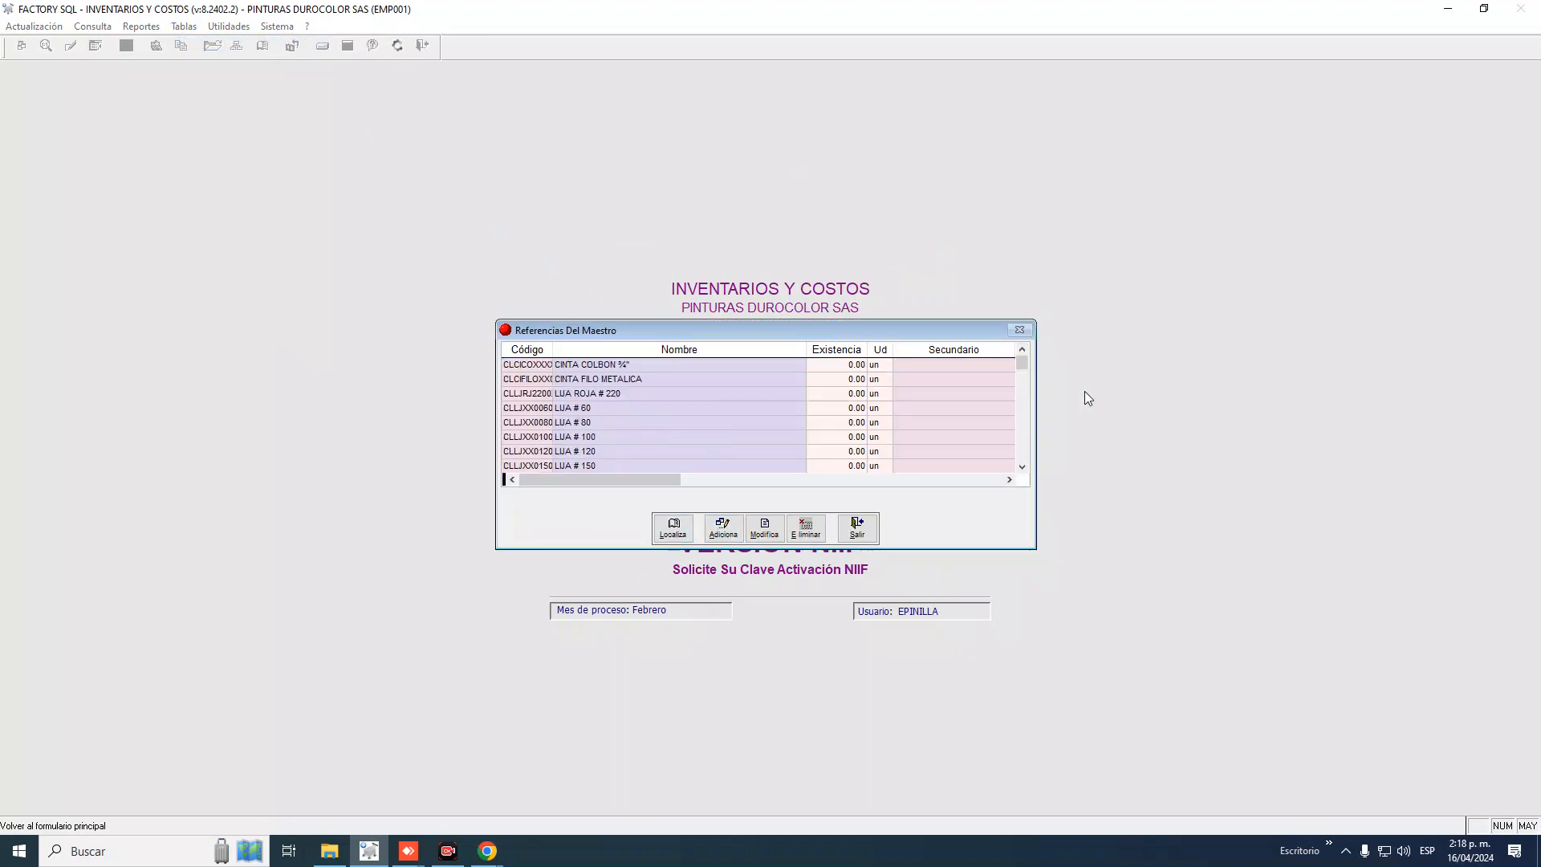
drag(1022, 362, 1022, 408)
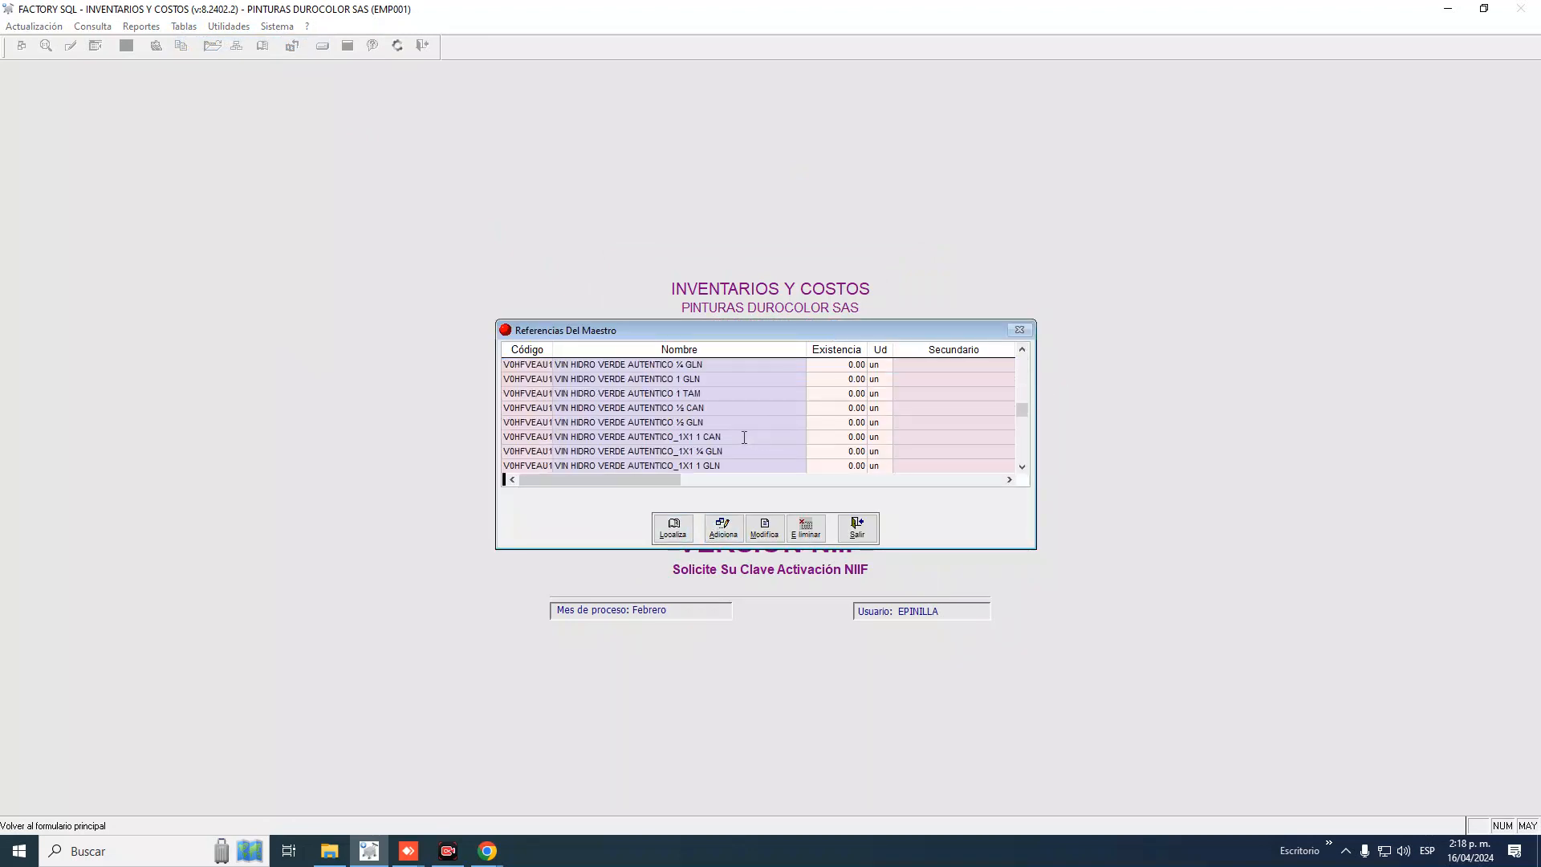
click(585, 408)
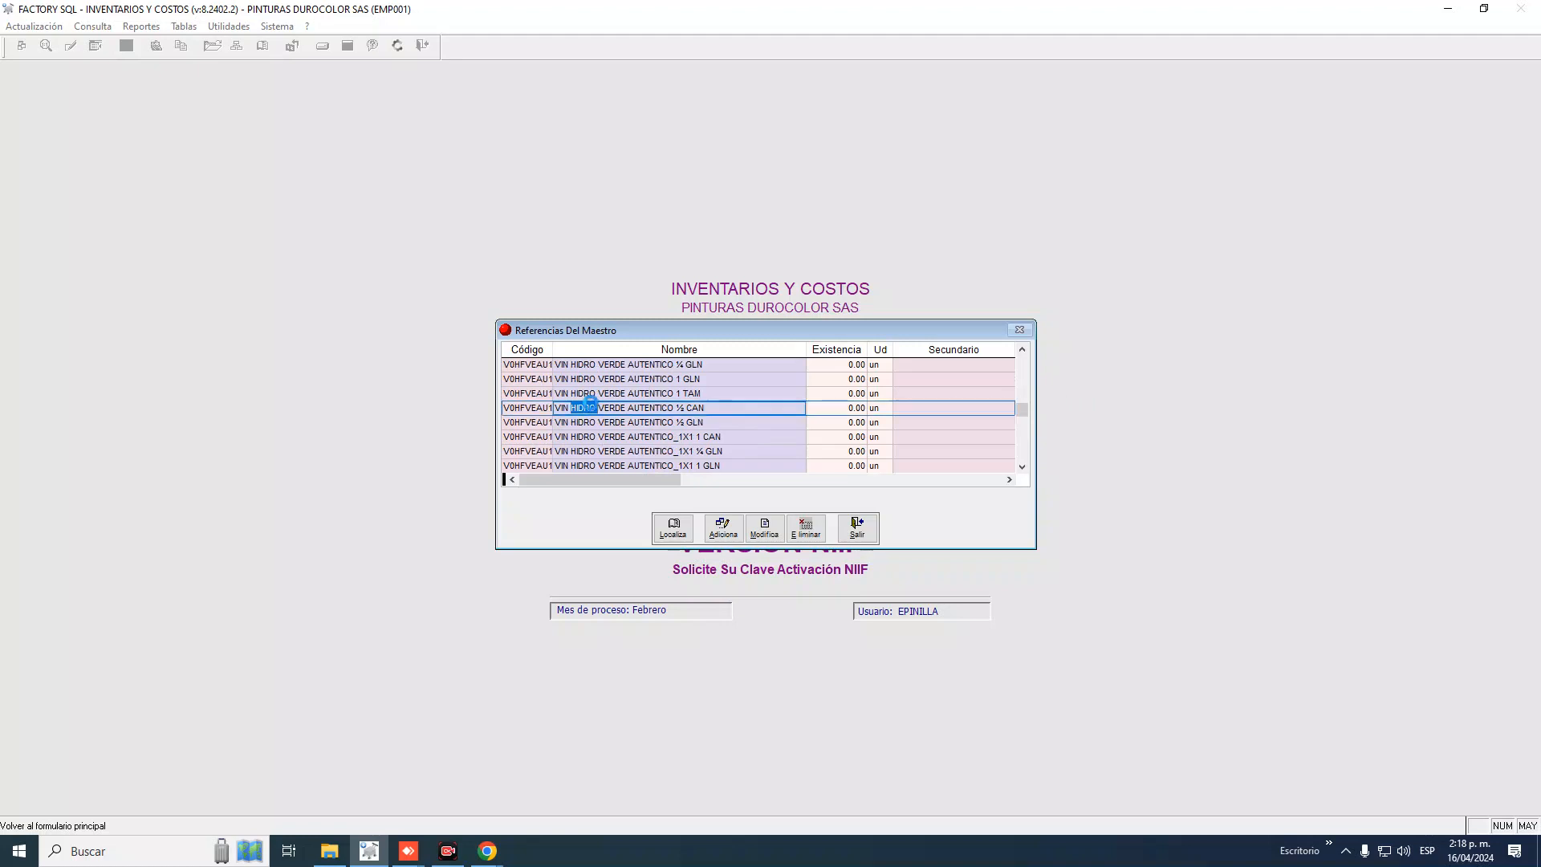
Check the ½ CAN record's standard cost of $86,641, then close the record
double_click(591, 408)
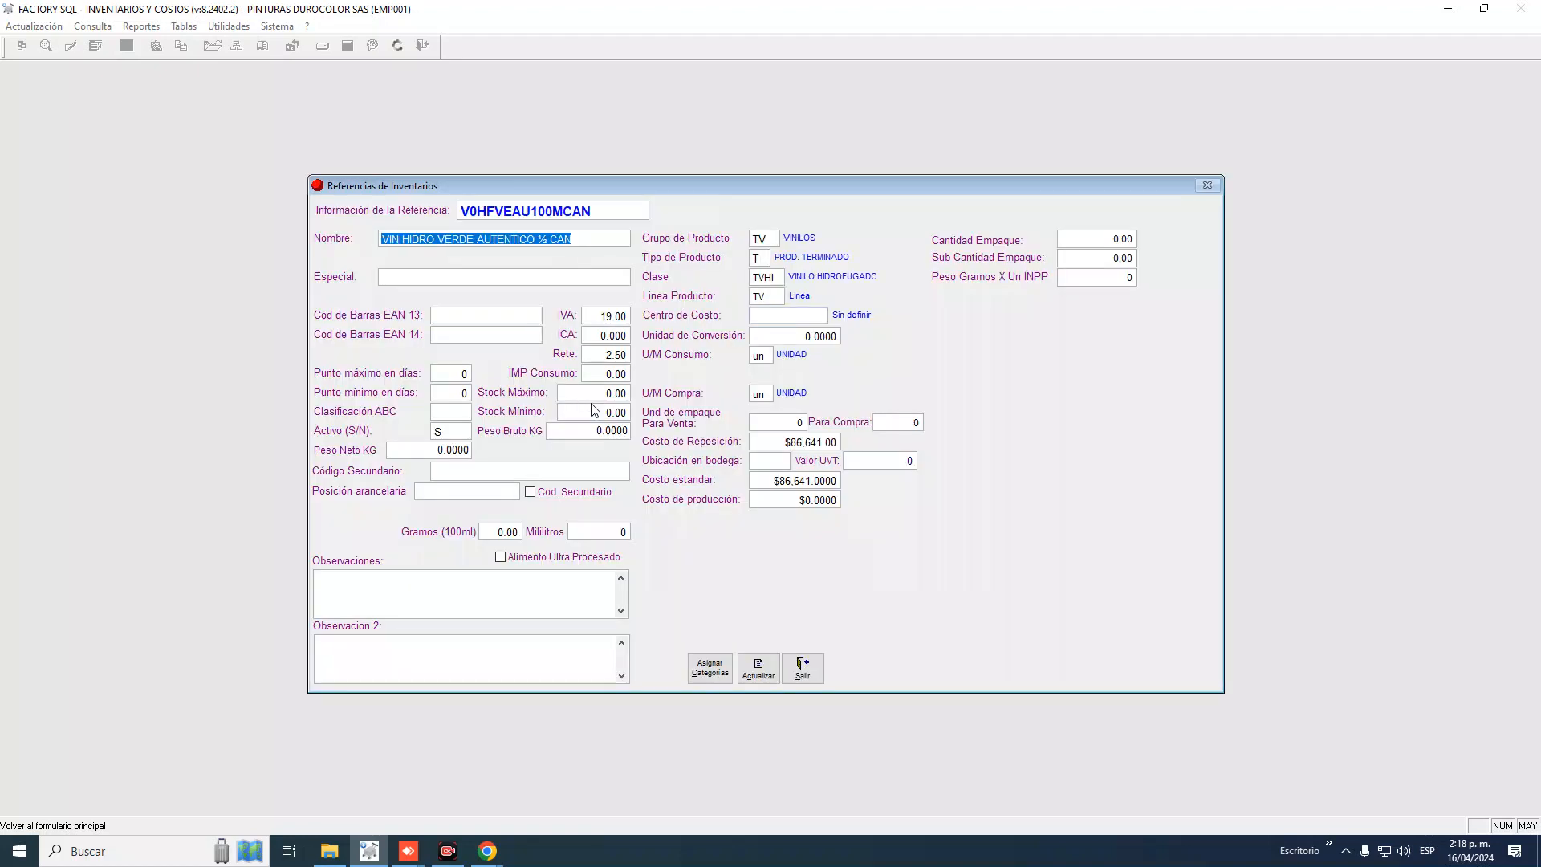
click(761, 481)
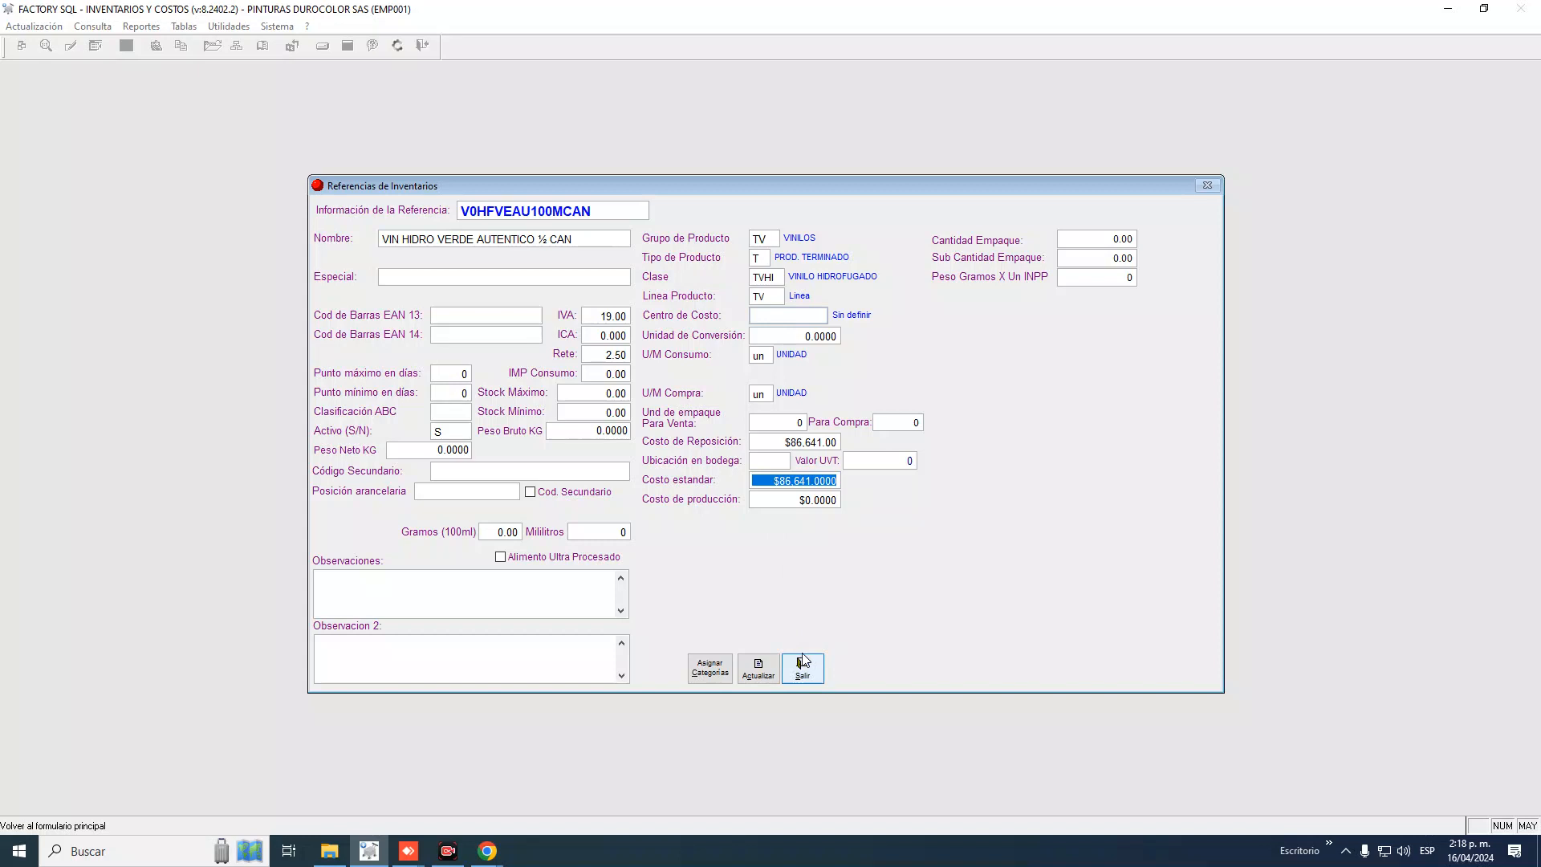
click(816, 674)
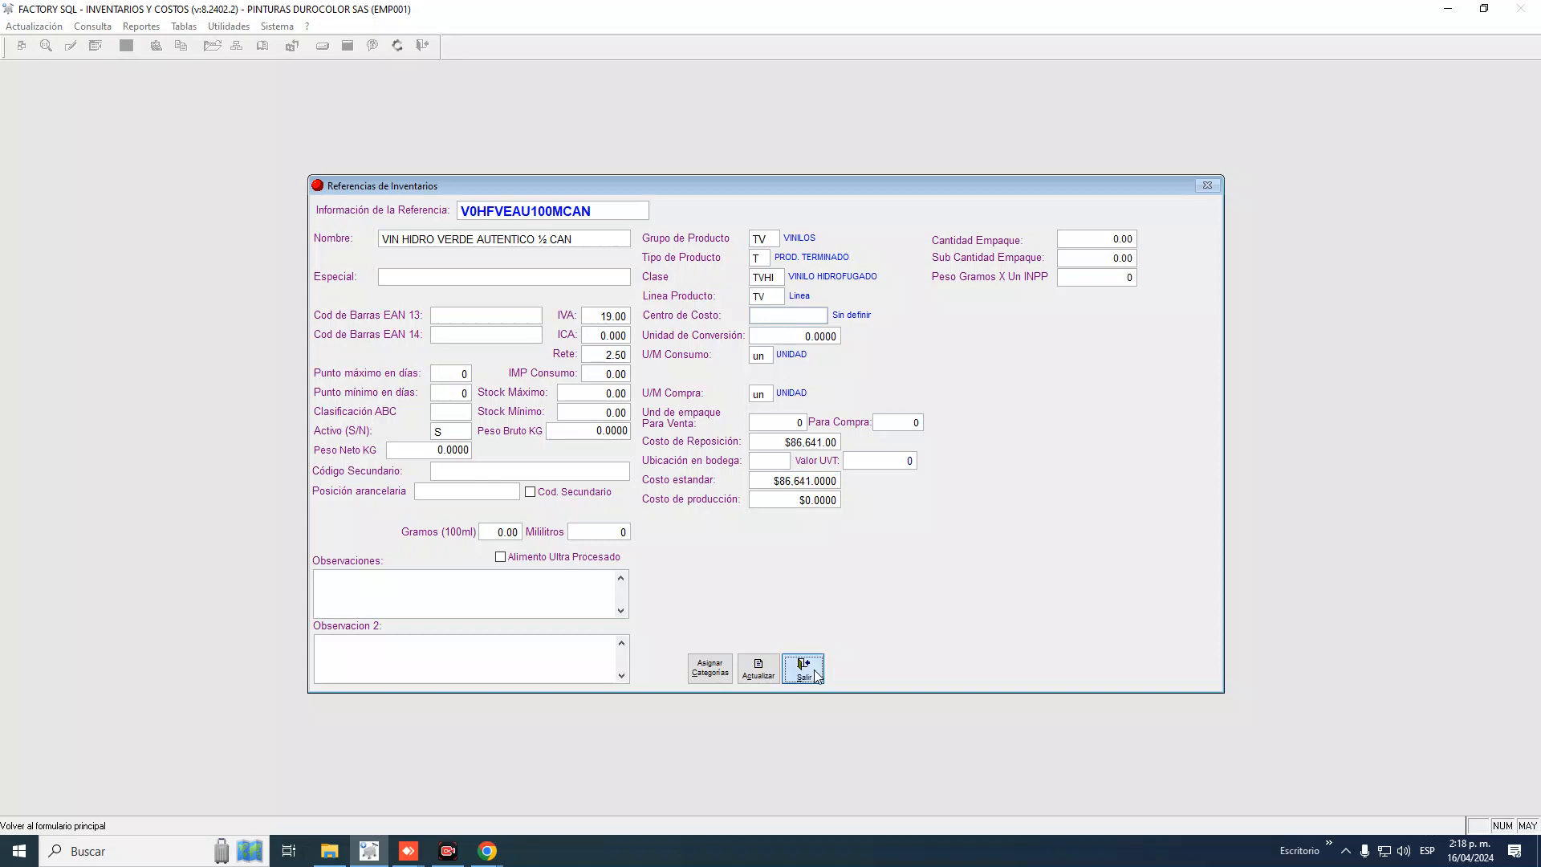
Go from the references list to Tablas > Tipos de movimientos and open type 10's form
click(857, 529)
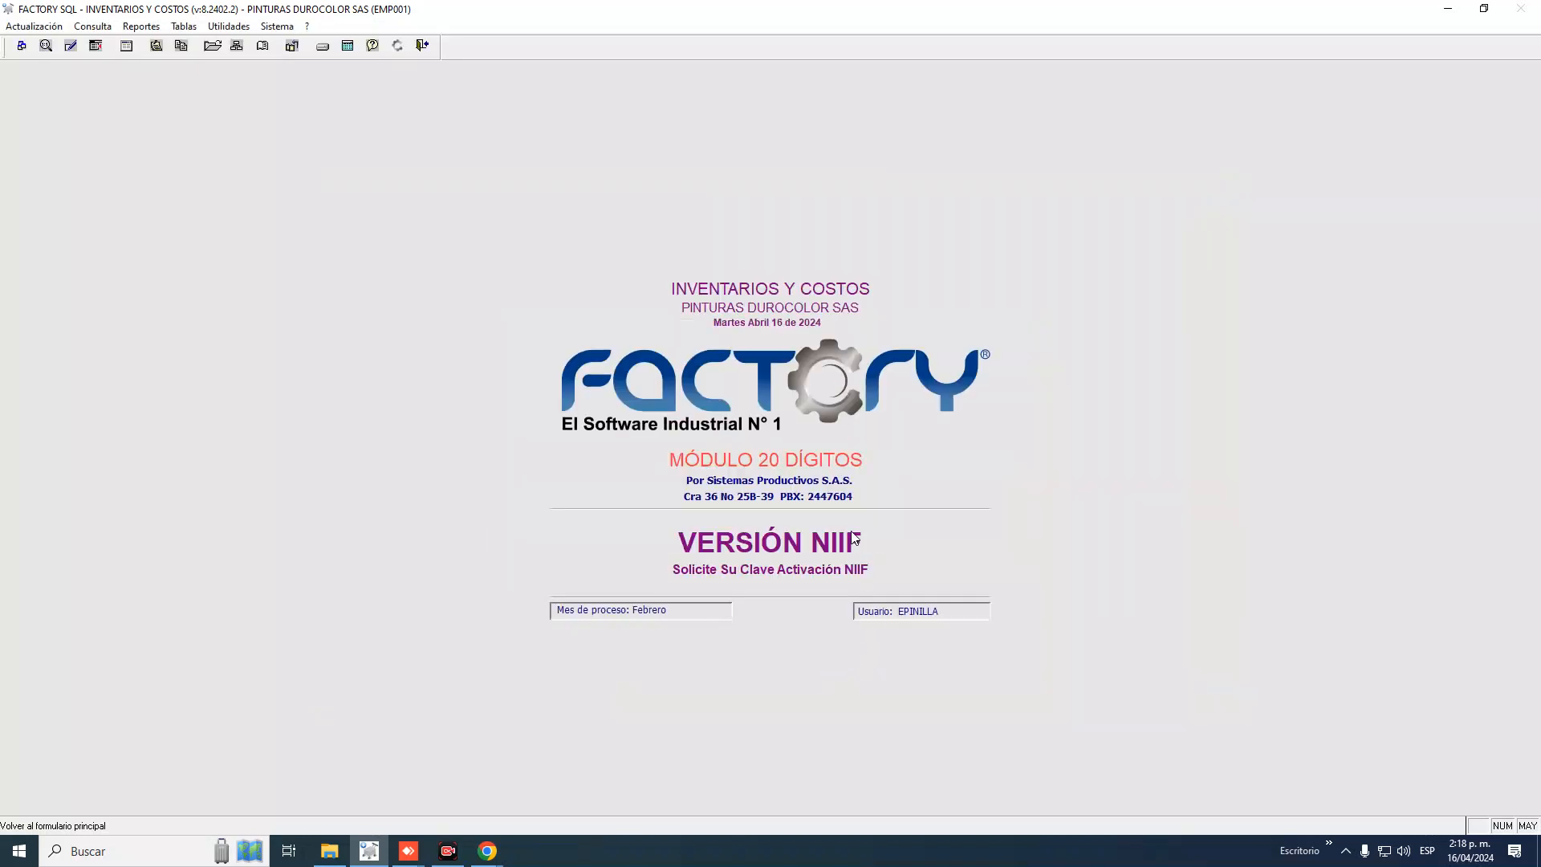
click(189, 26)
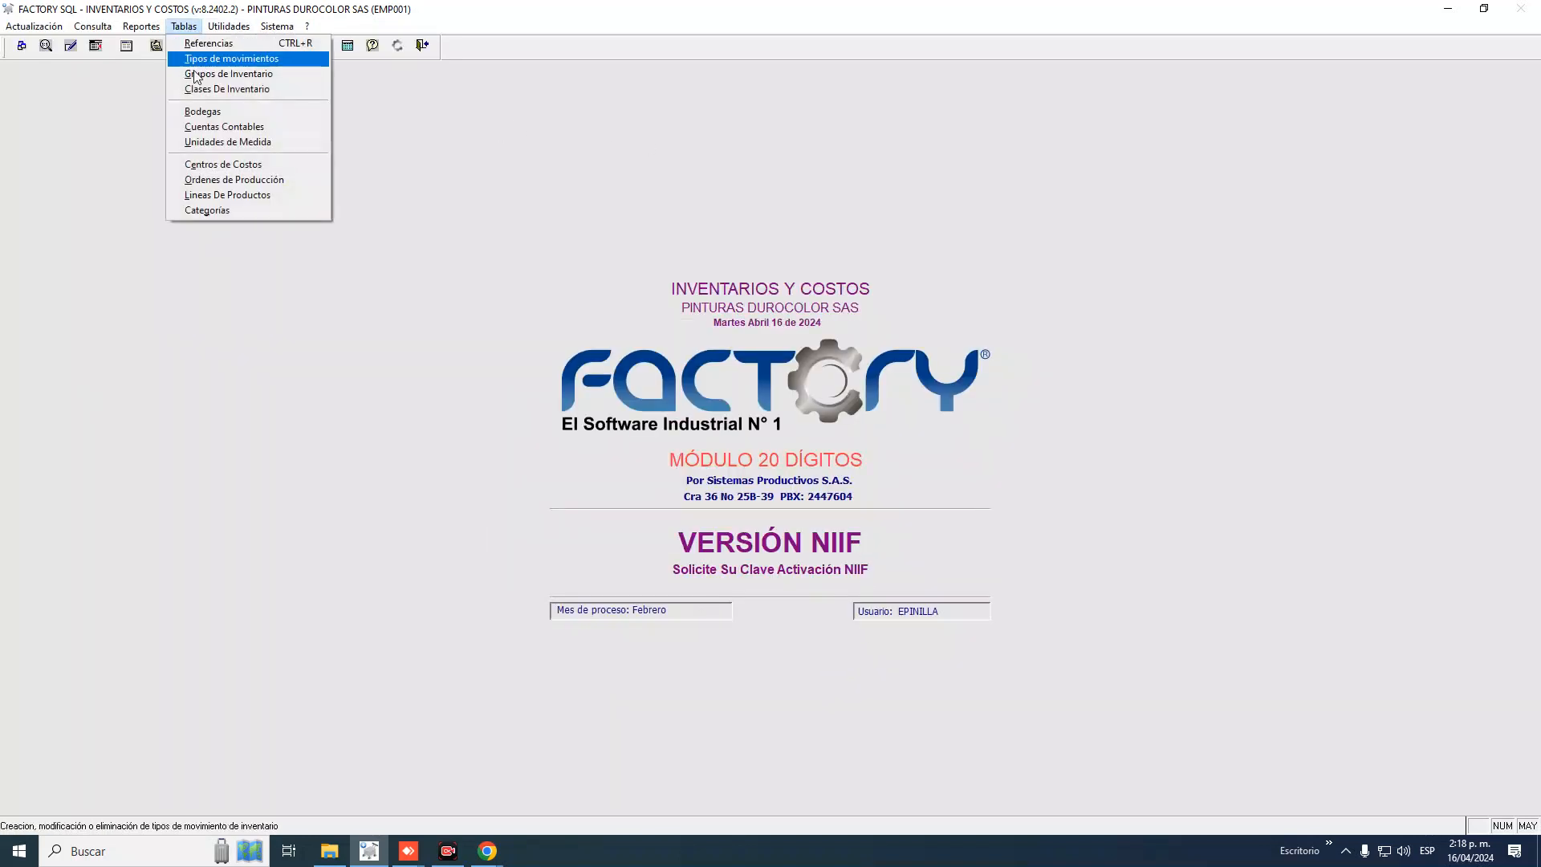
click(219, 60)
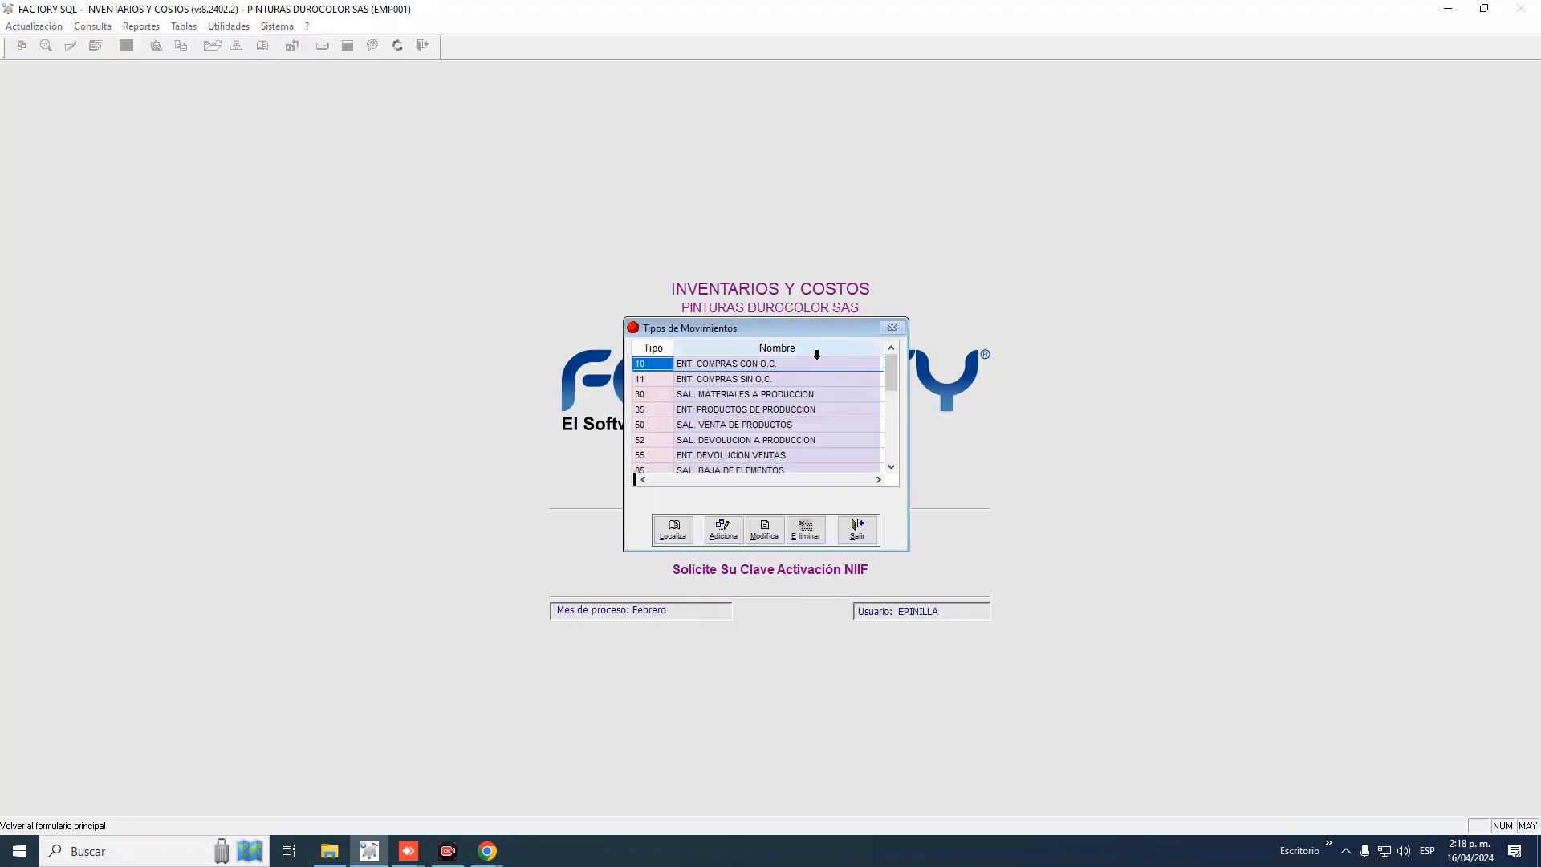
click(763, 533)
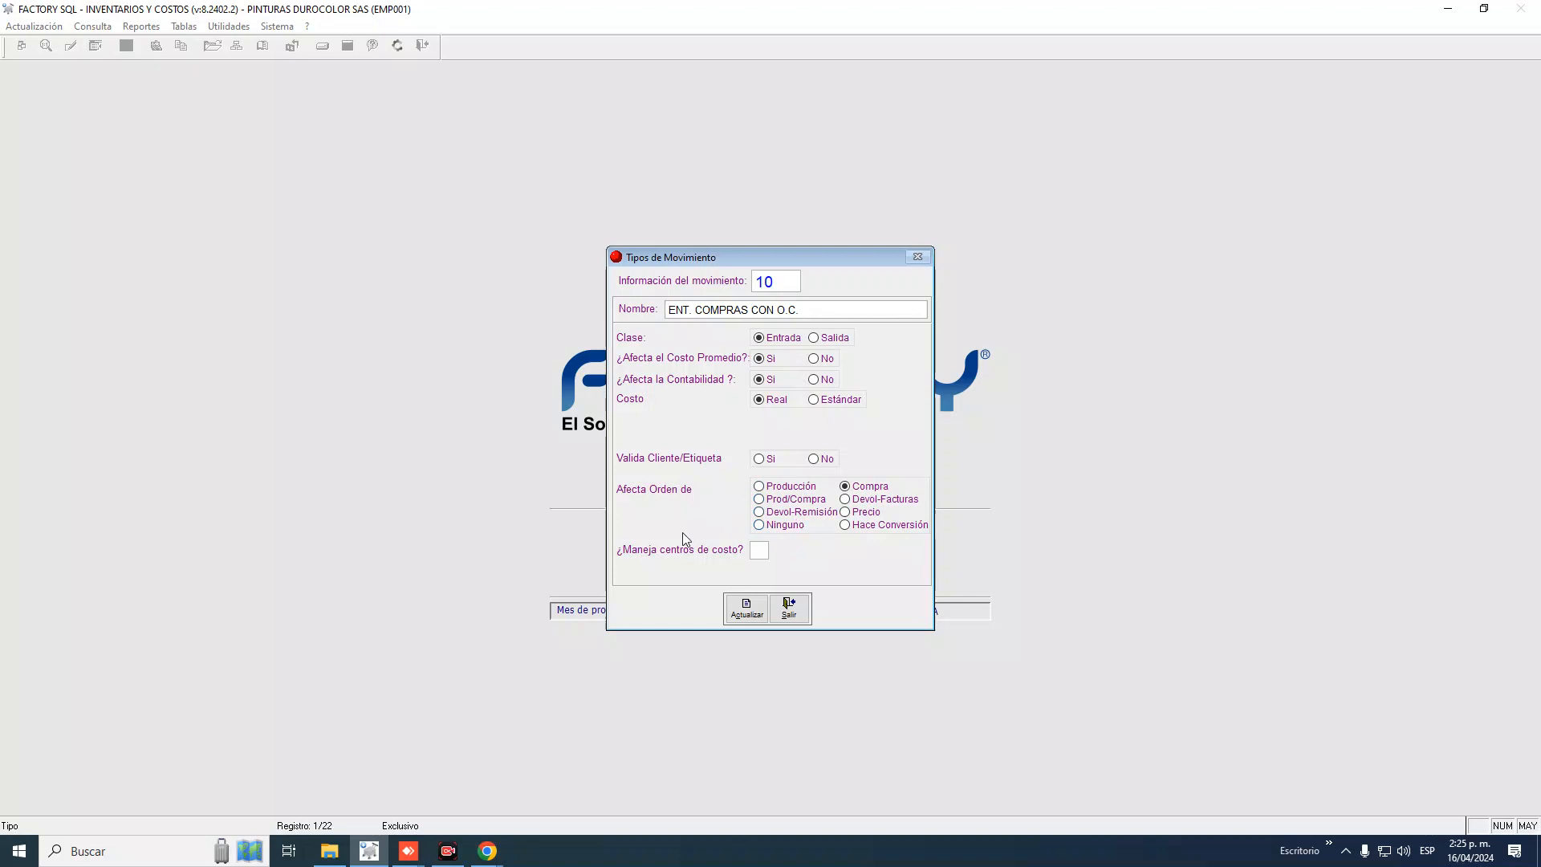
Enter '+' in ¿Maneja centros de costo?, dismiss the S/N error and clear it
click(764, 550)
text(+)
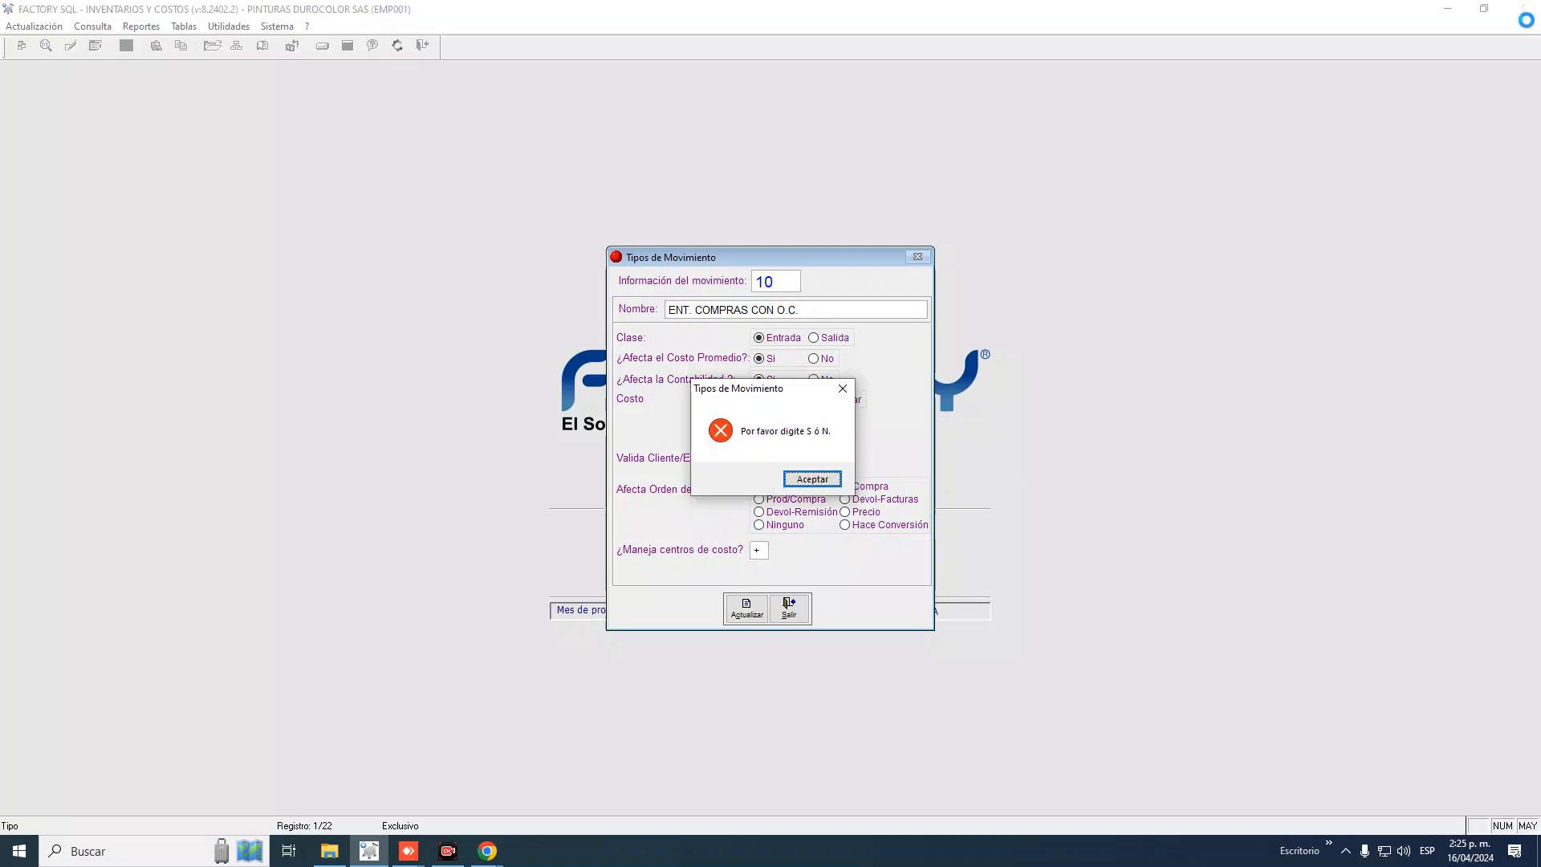
key(Return)
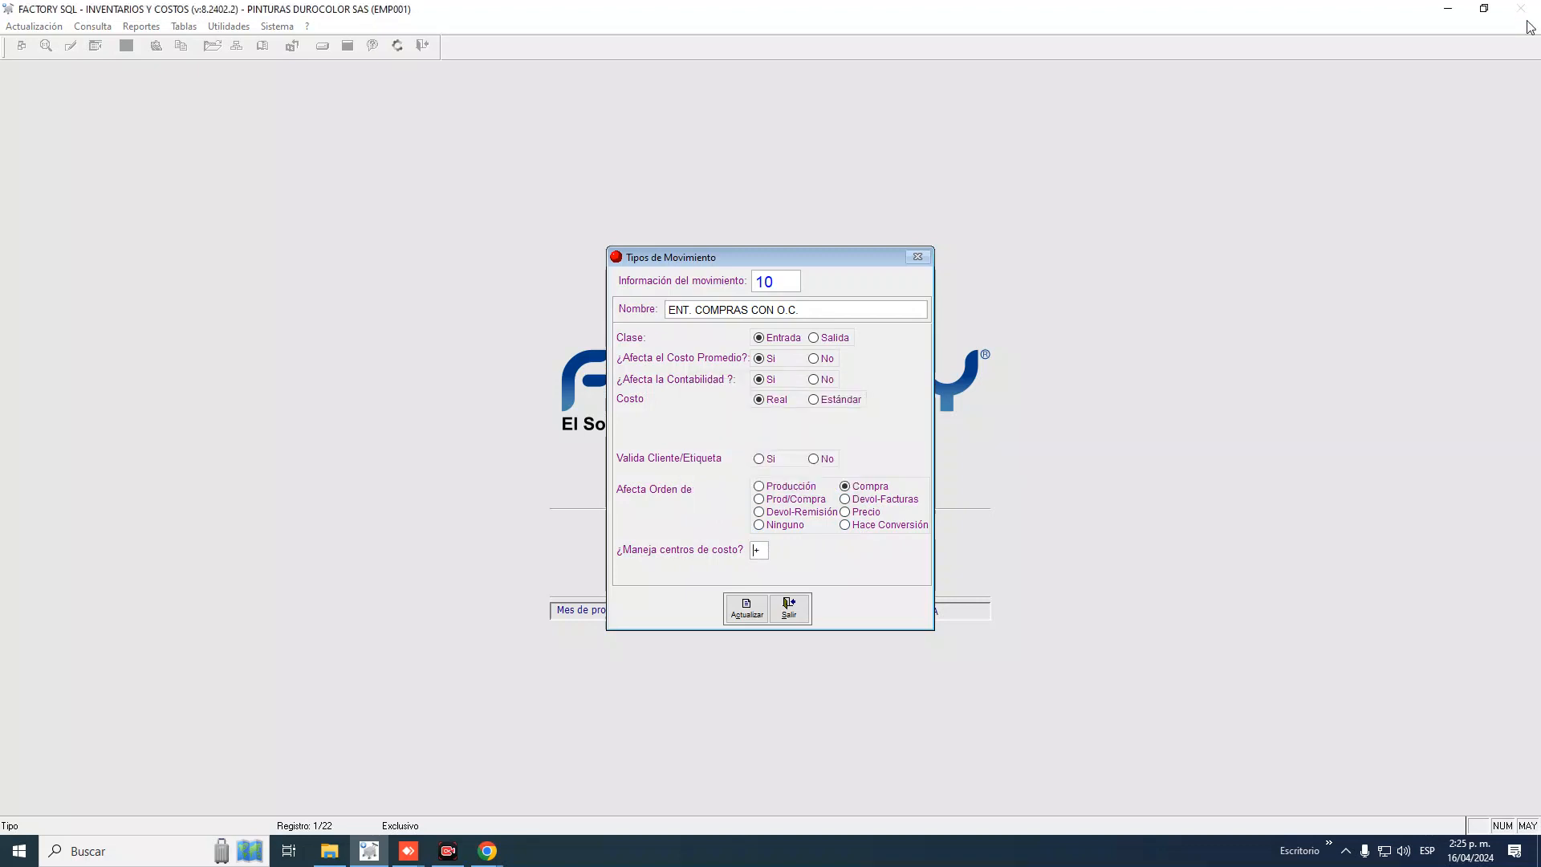
key(Delete)
After repeated S/N errors when exiting, answer N and save with Actualizar
click(780, 618)
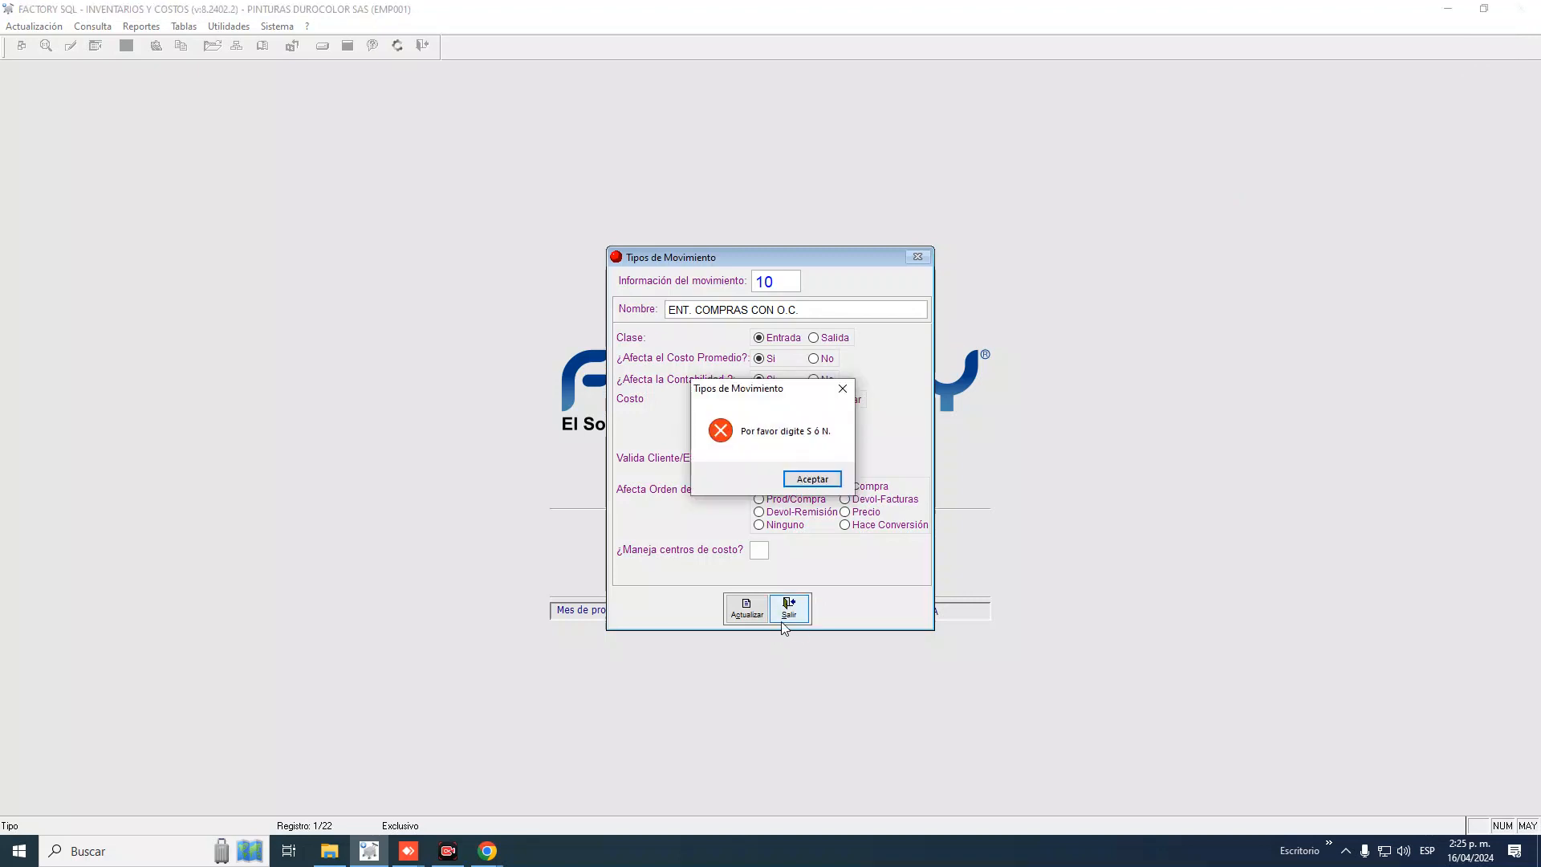
key(Return)
click(789, 608)
key(Return)
click(805, 607)
click(811, 479)
text(N)
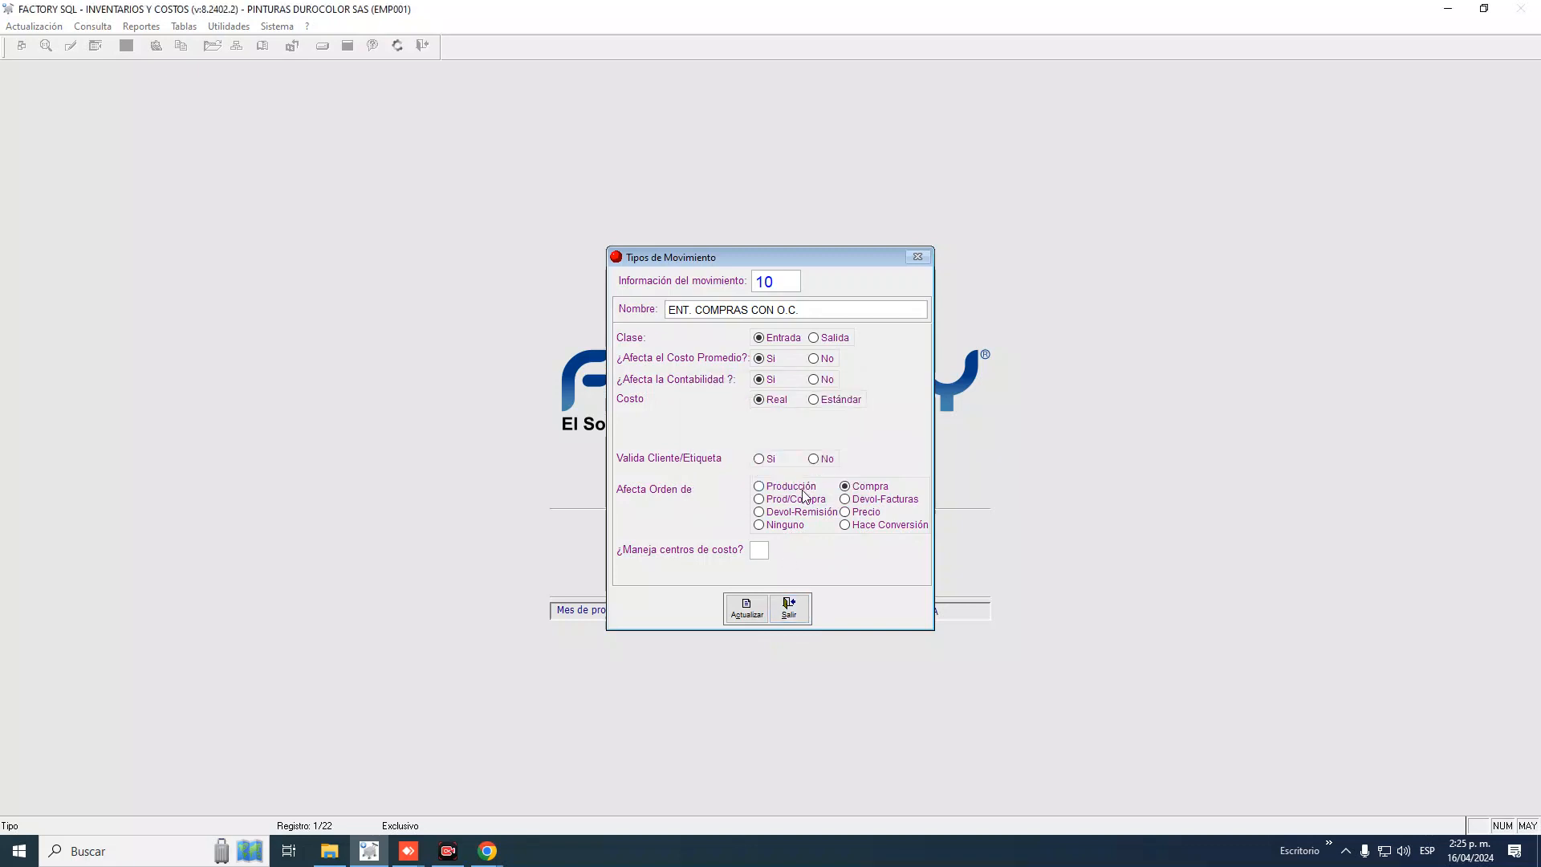
click(746, 607)
Close Tipos de Movimientos and open Tablas > Centros de Costos
click(857, 530)
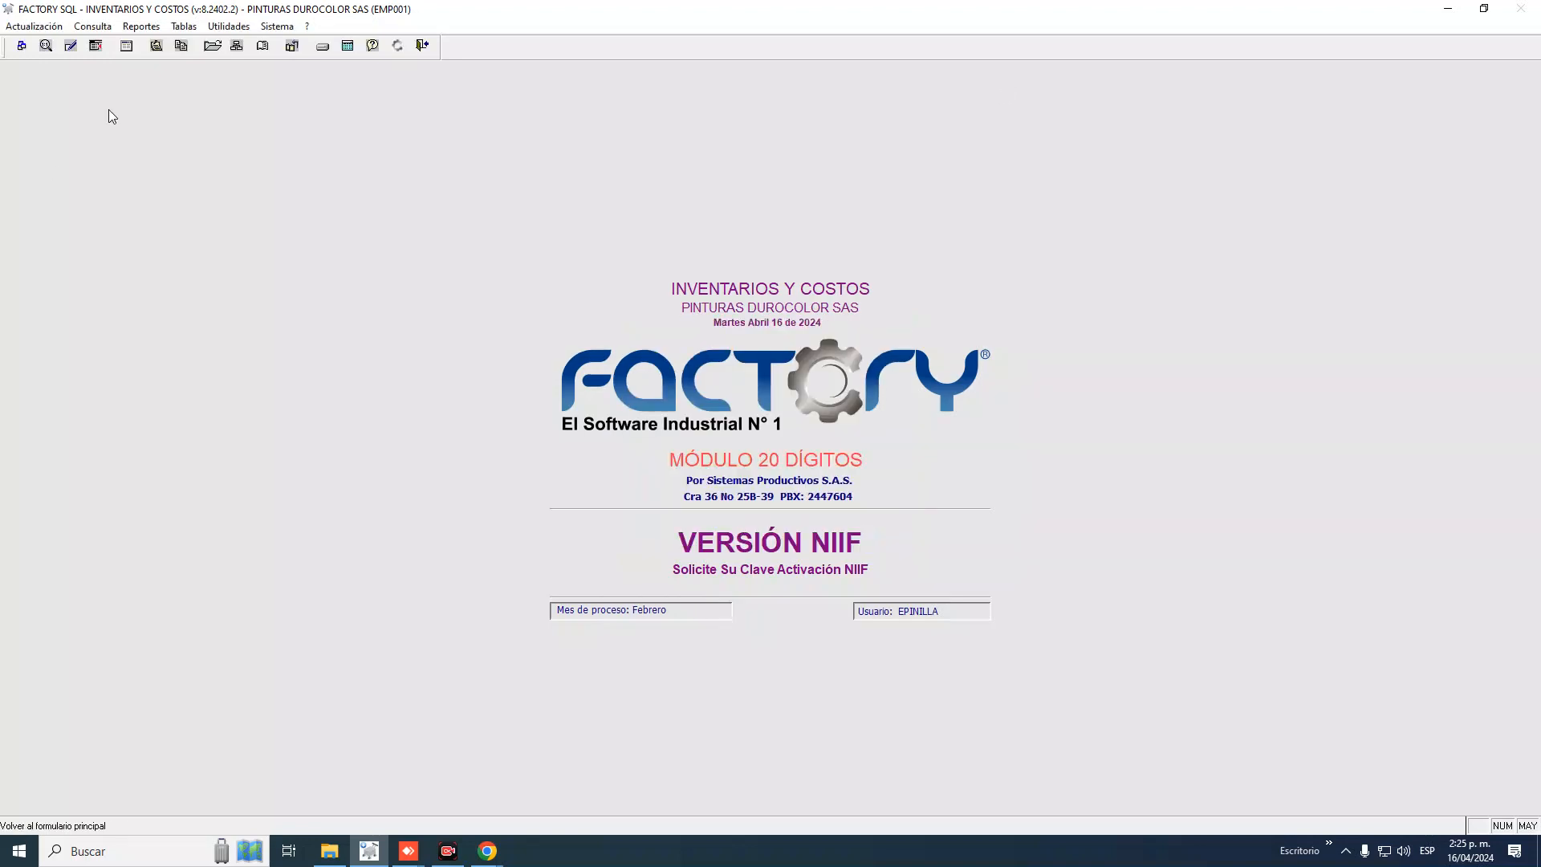
click(184, 27)
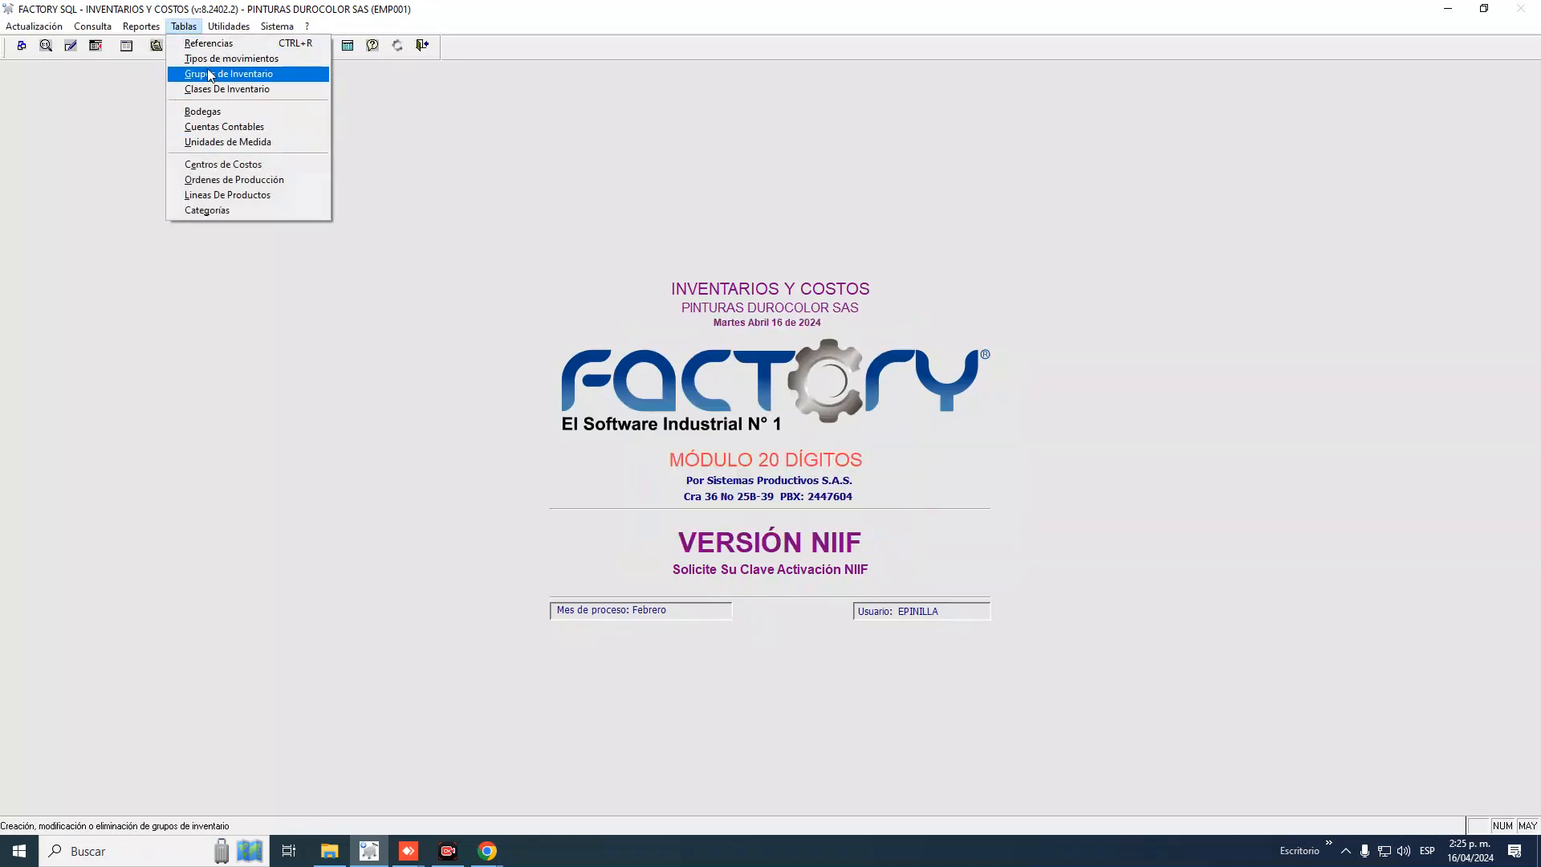
click(221, 164)
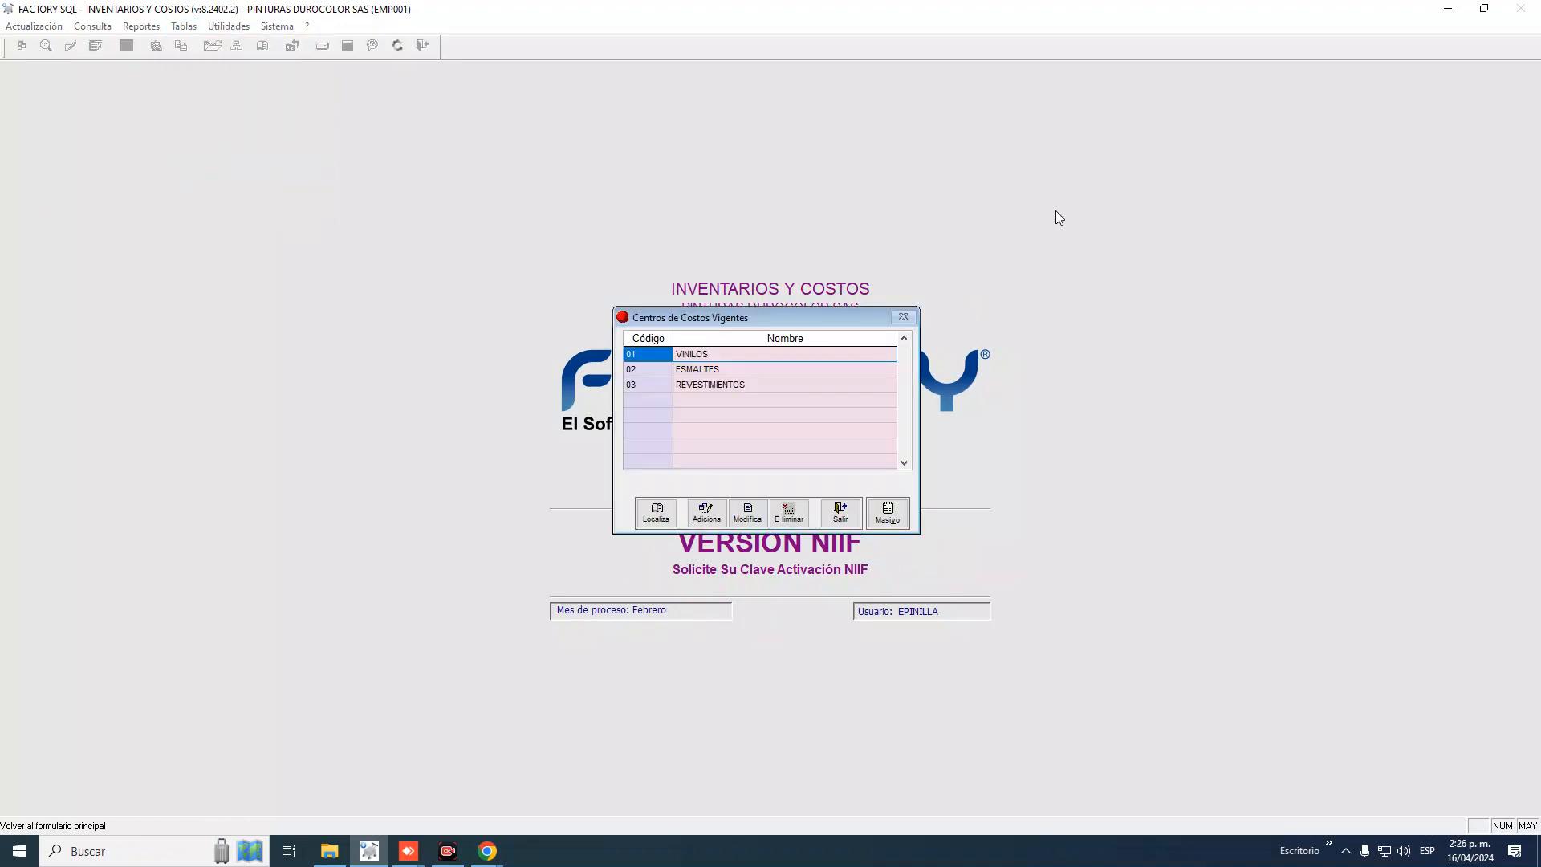
Step through cost centres 01 VINILOS, 02 ESMALTES and 03 REVESTIMIENTOS
key(Down)
key(Down)
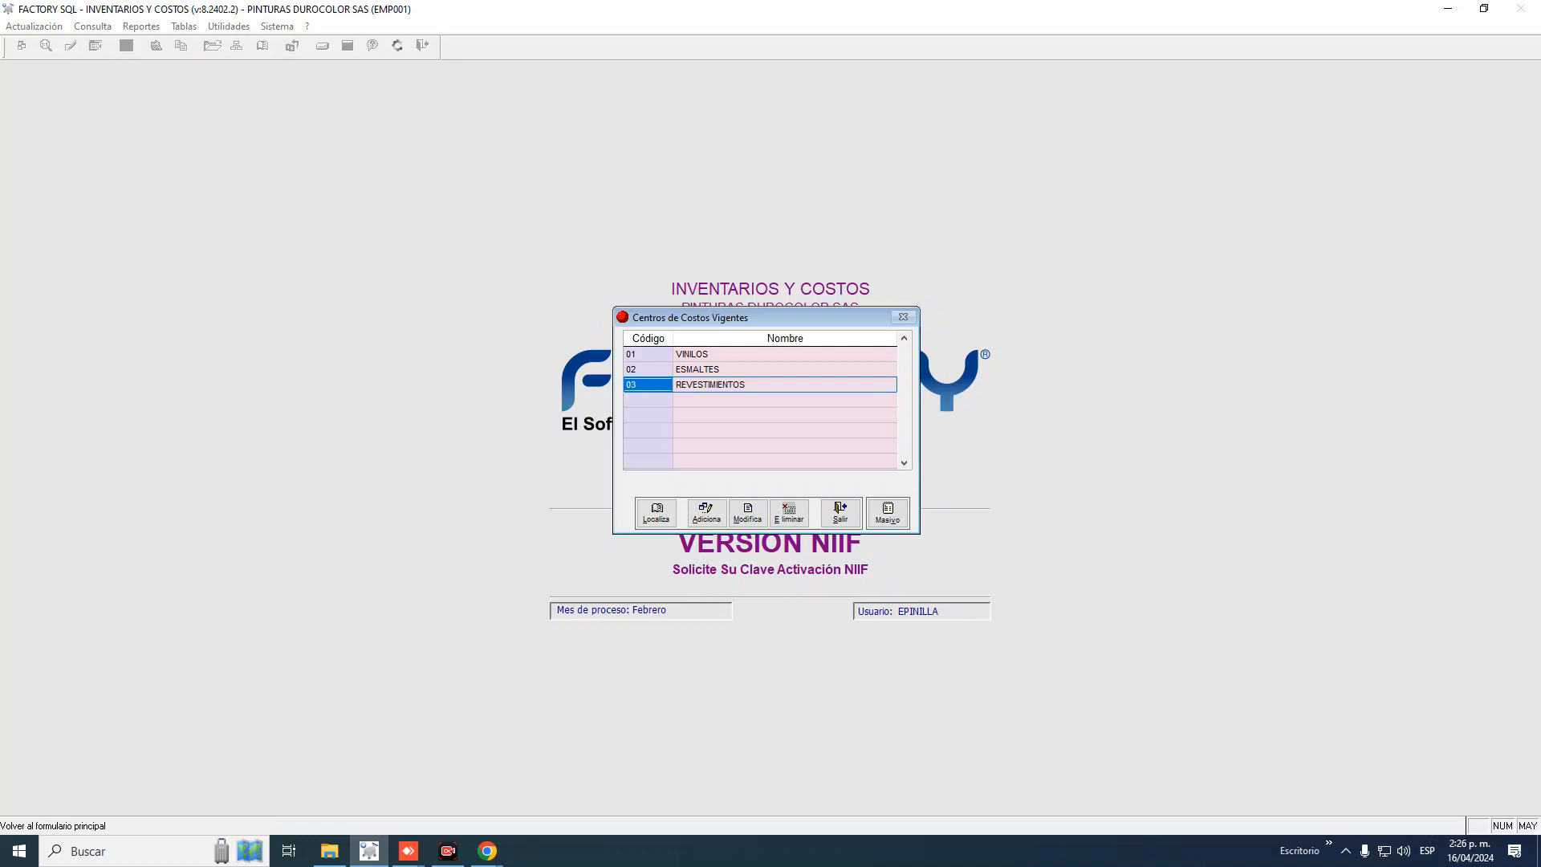
key(Up)
key(Up)
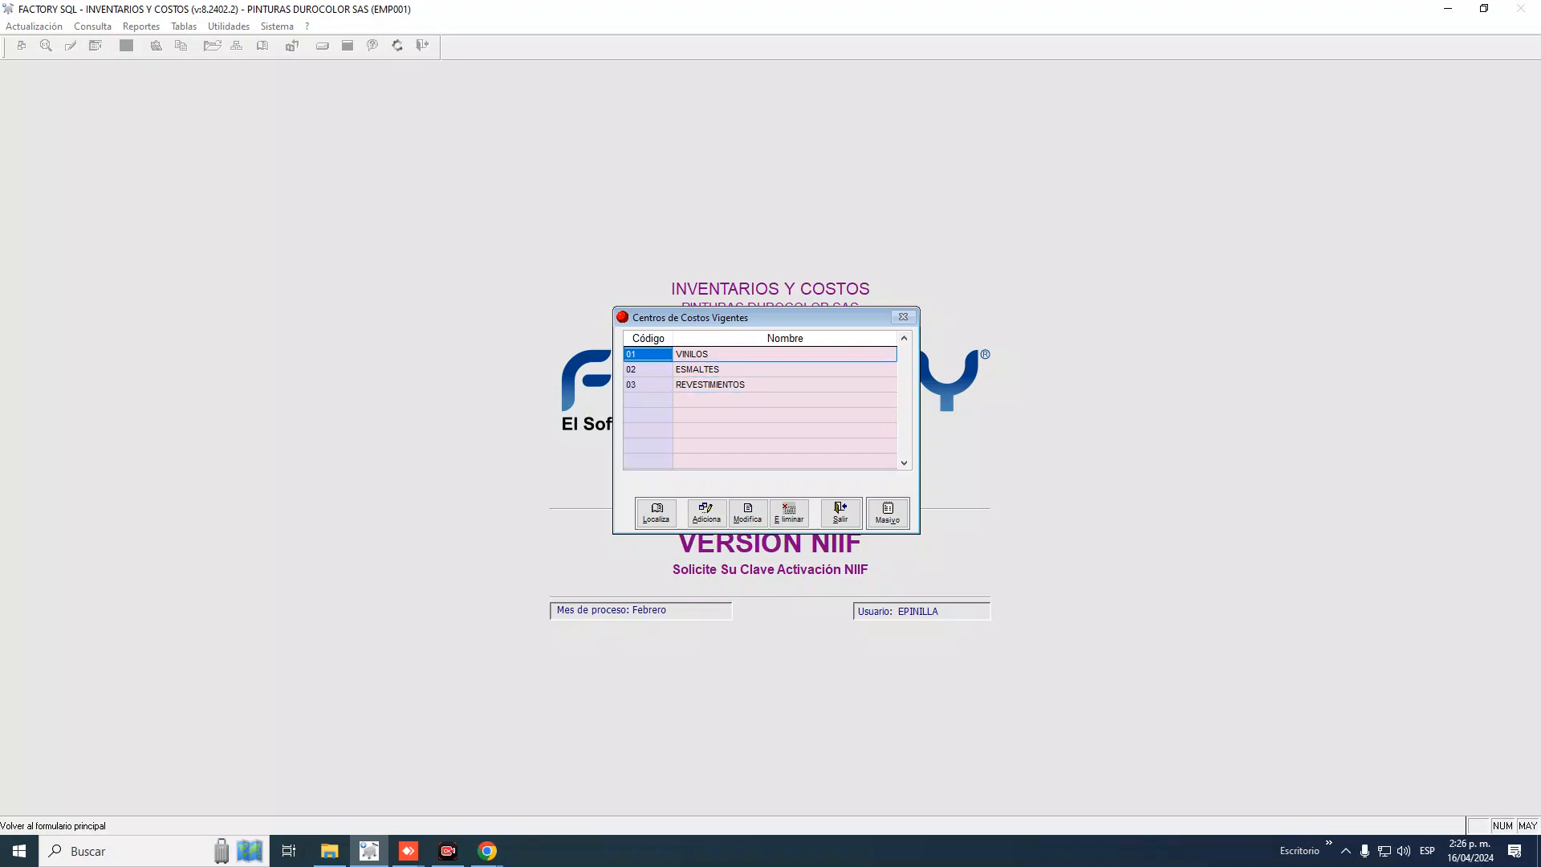
key(Down)
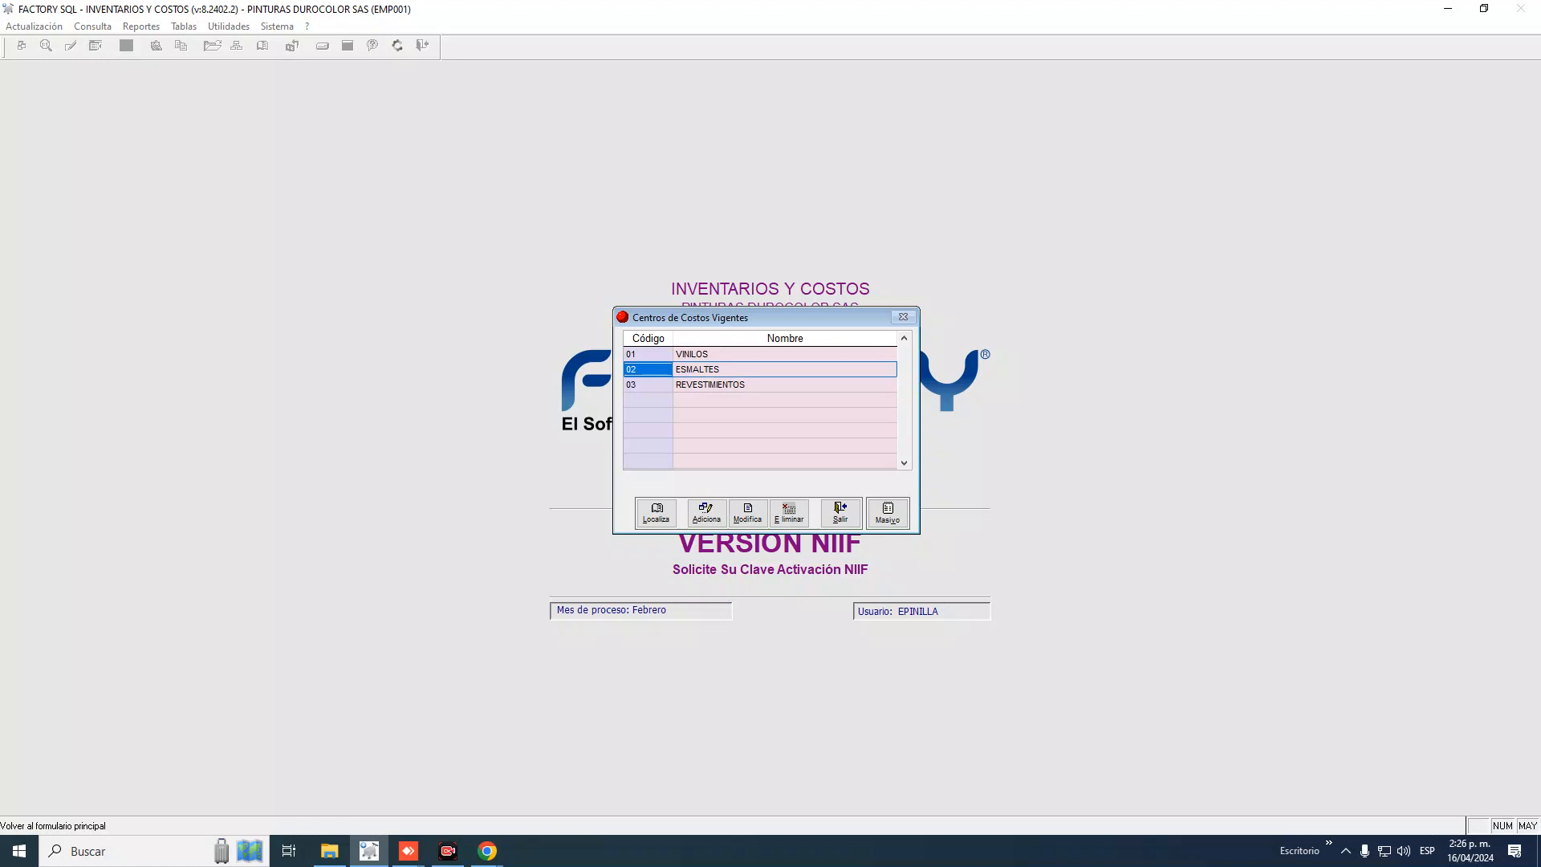
key(Down)
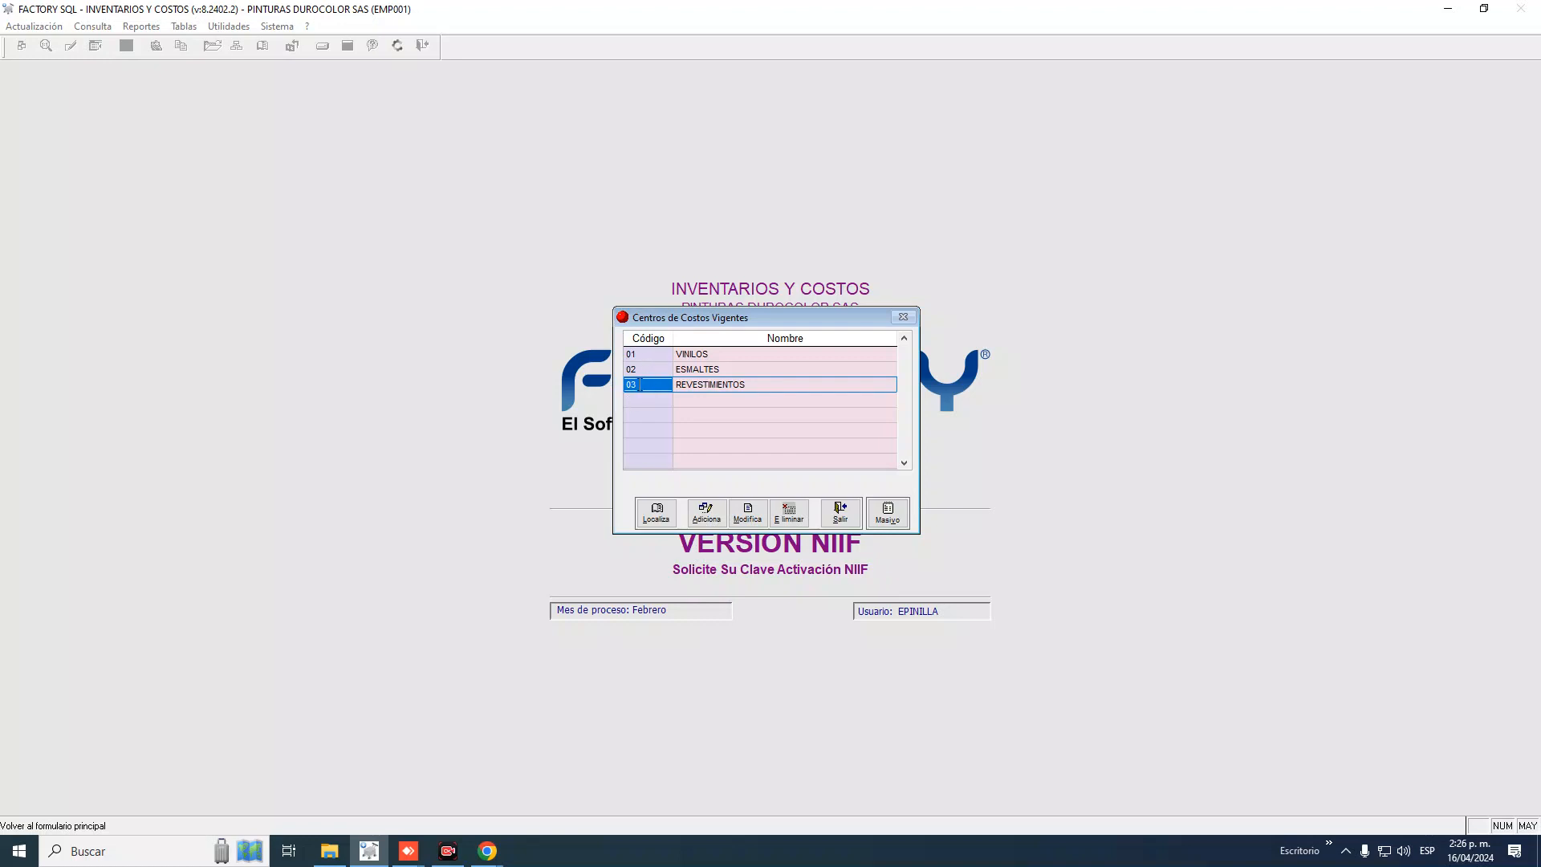
click(640, 385)
Switch from Centros de Costos to Tipos de movimientos and select type 11 ENT. COMPRAS SIN O.C
click(840, 512)
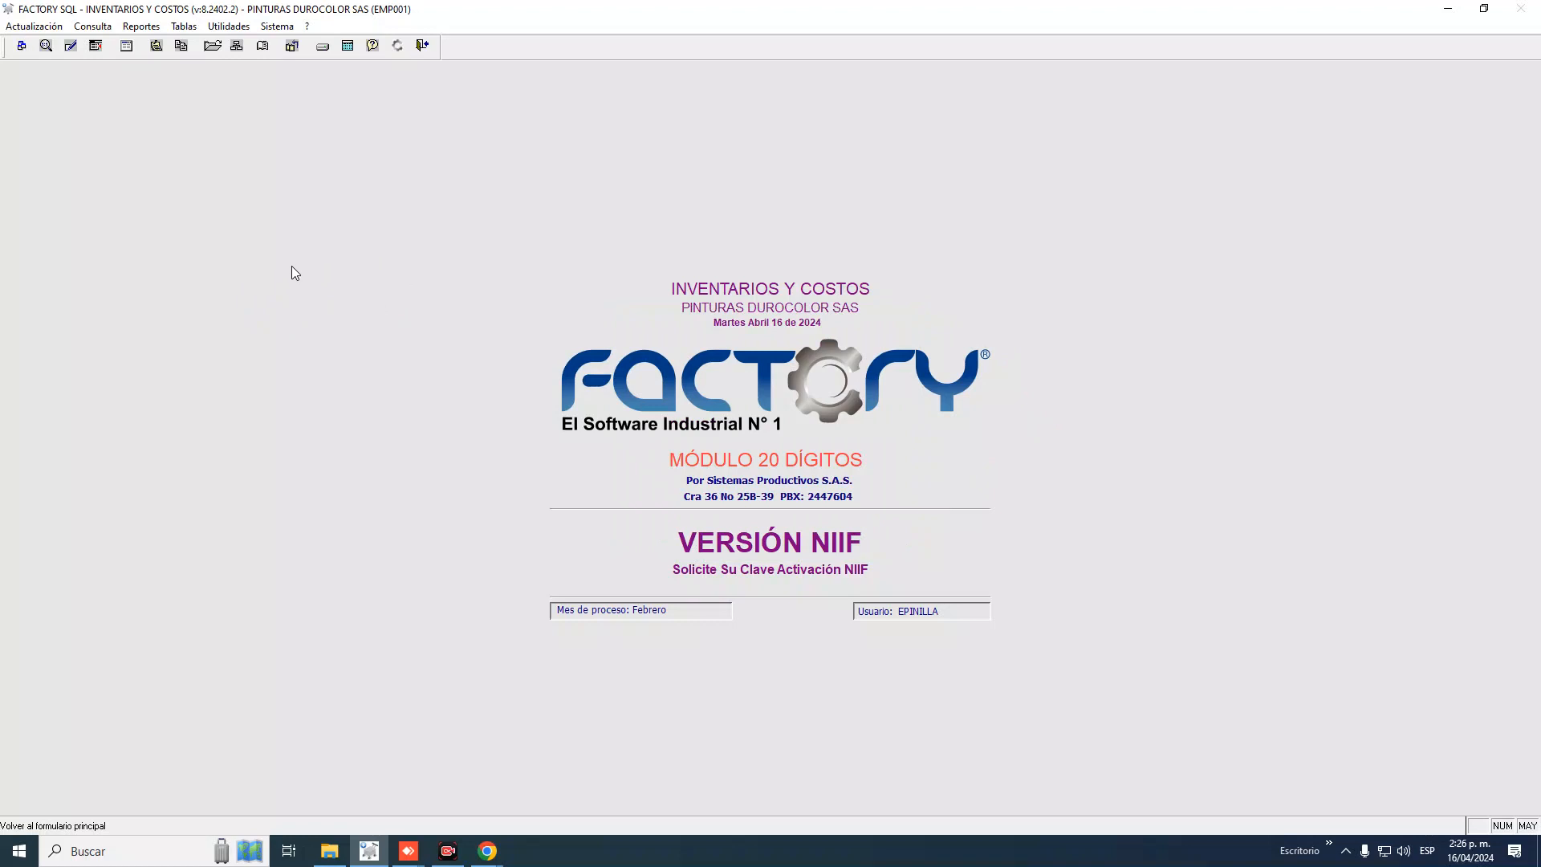
click(180, 27)
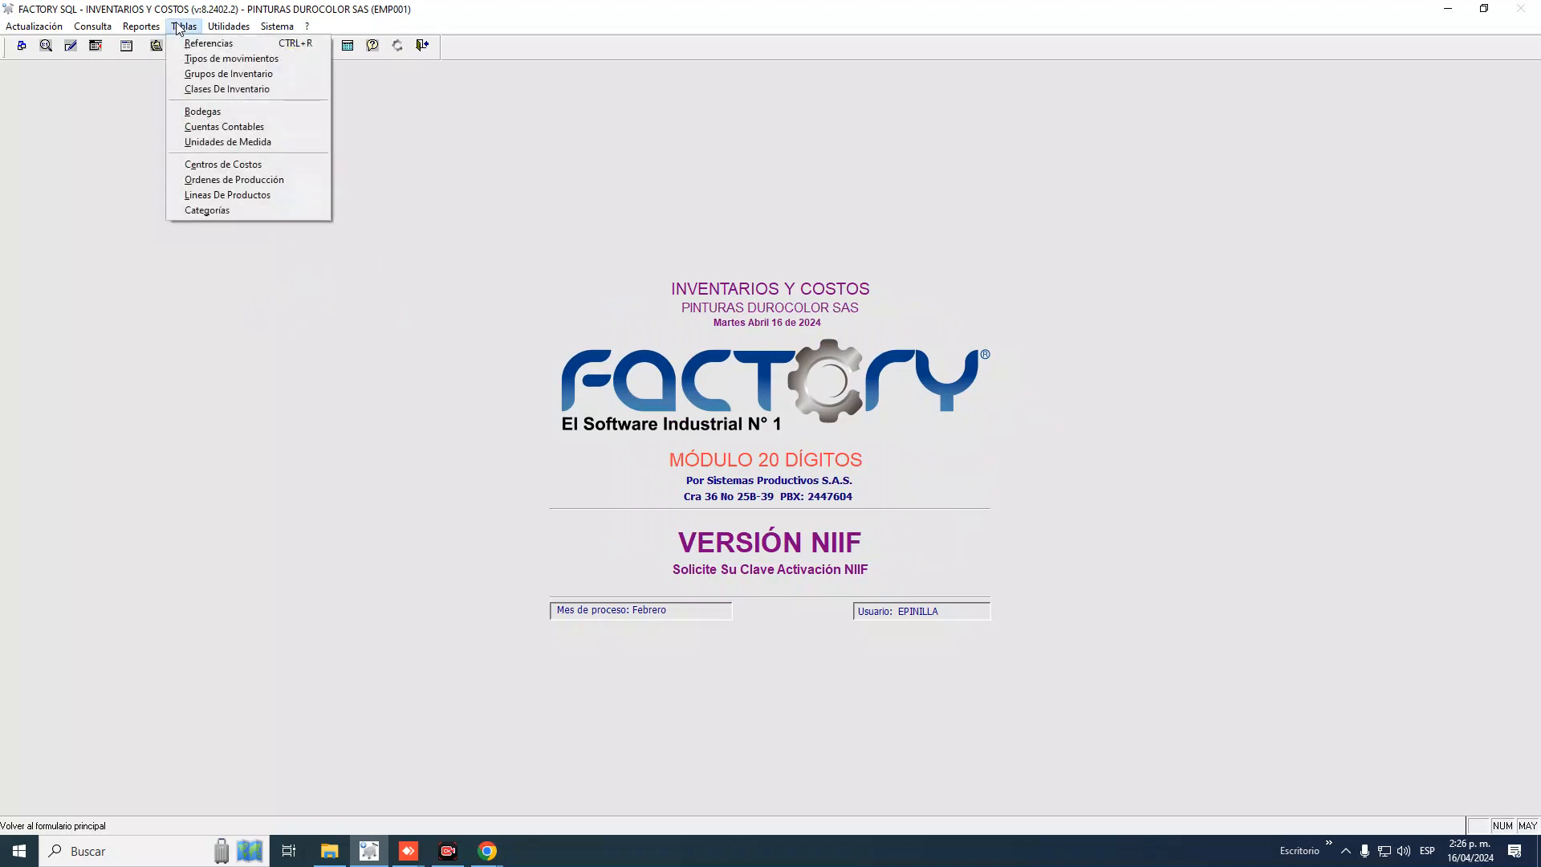
click(197, 61)
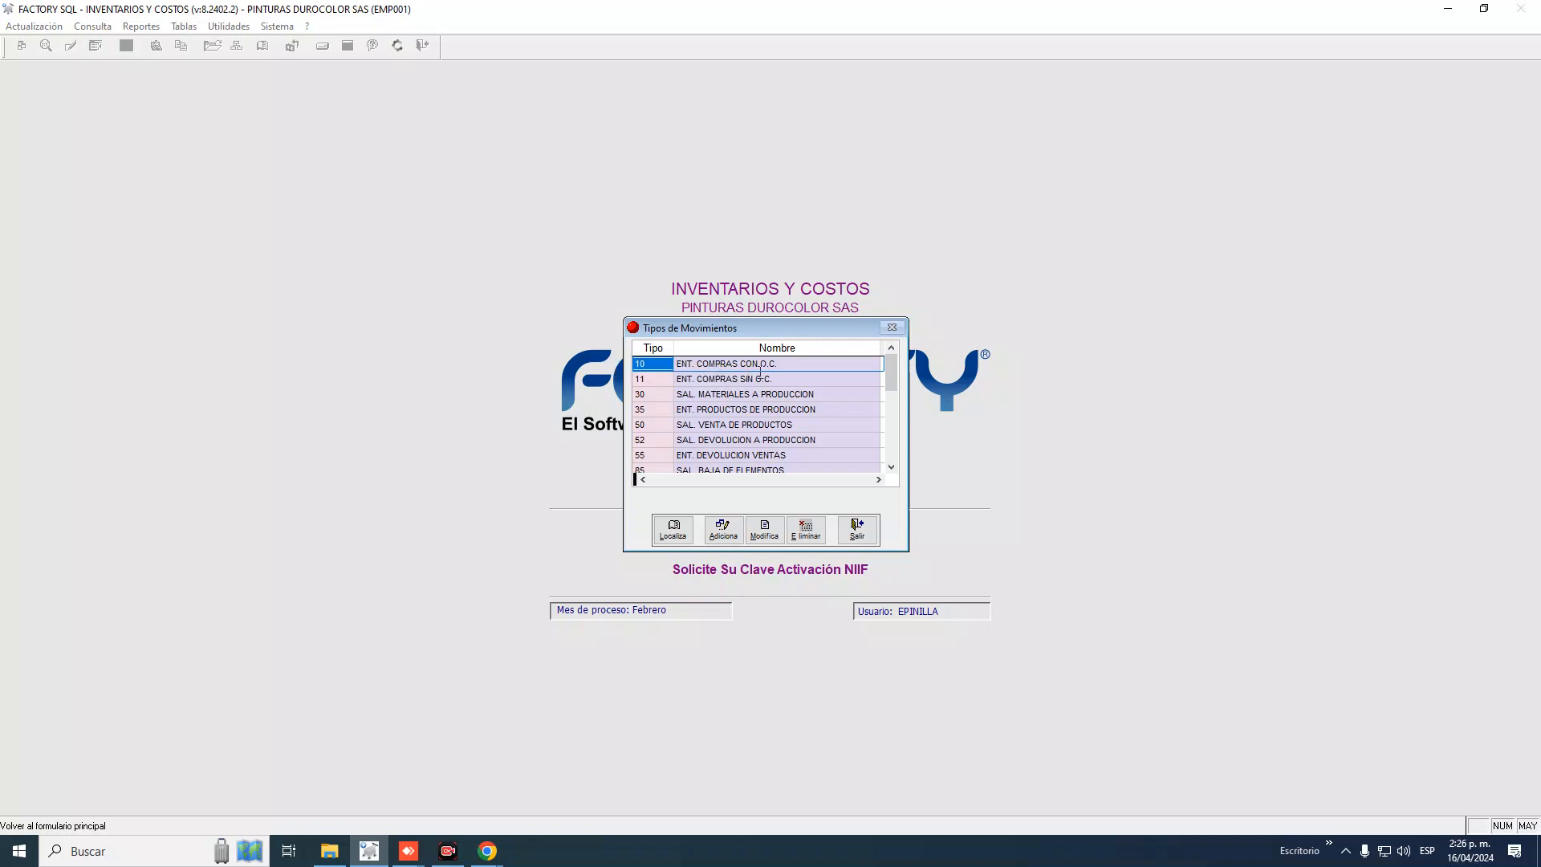
click(665, 381)
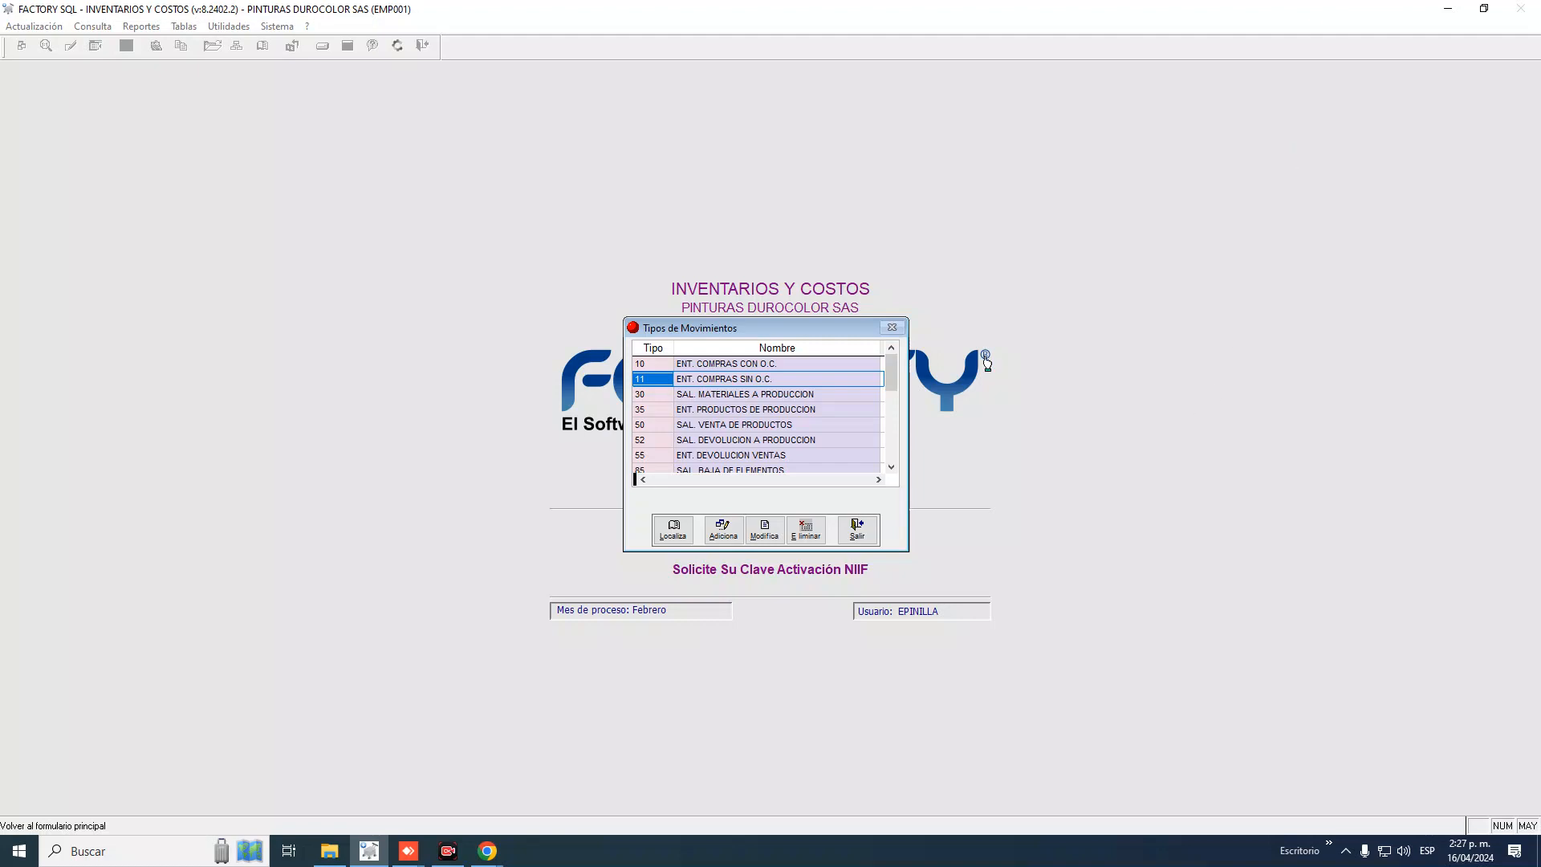
click(648, 378)
click(765, 532)
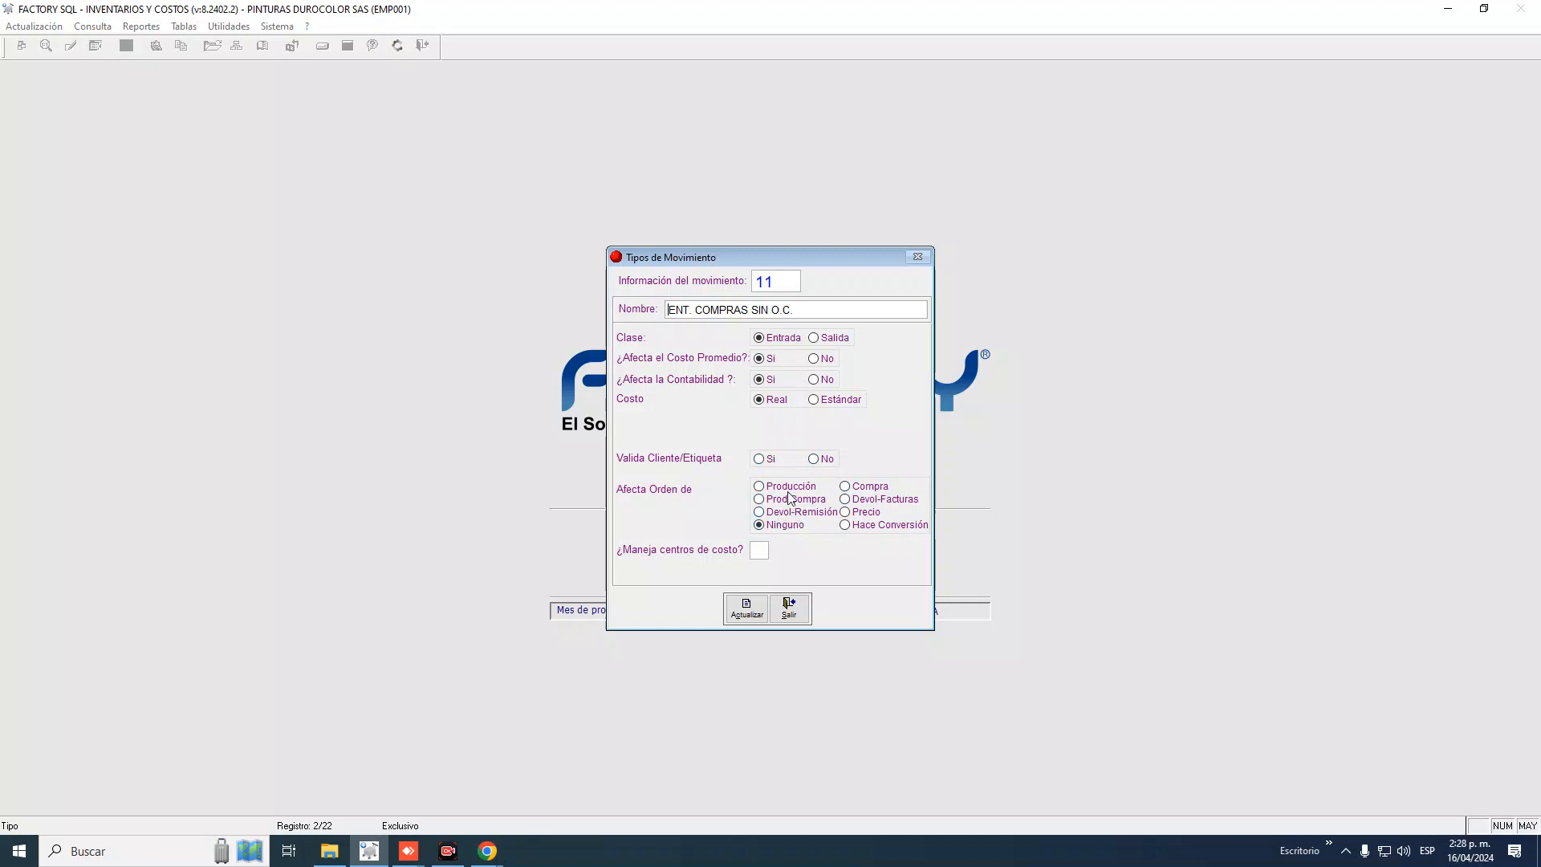
click(745, 608)
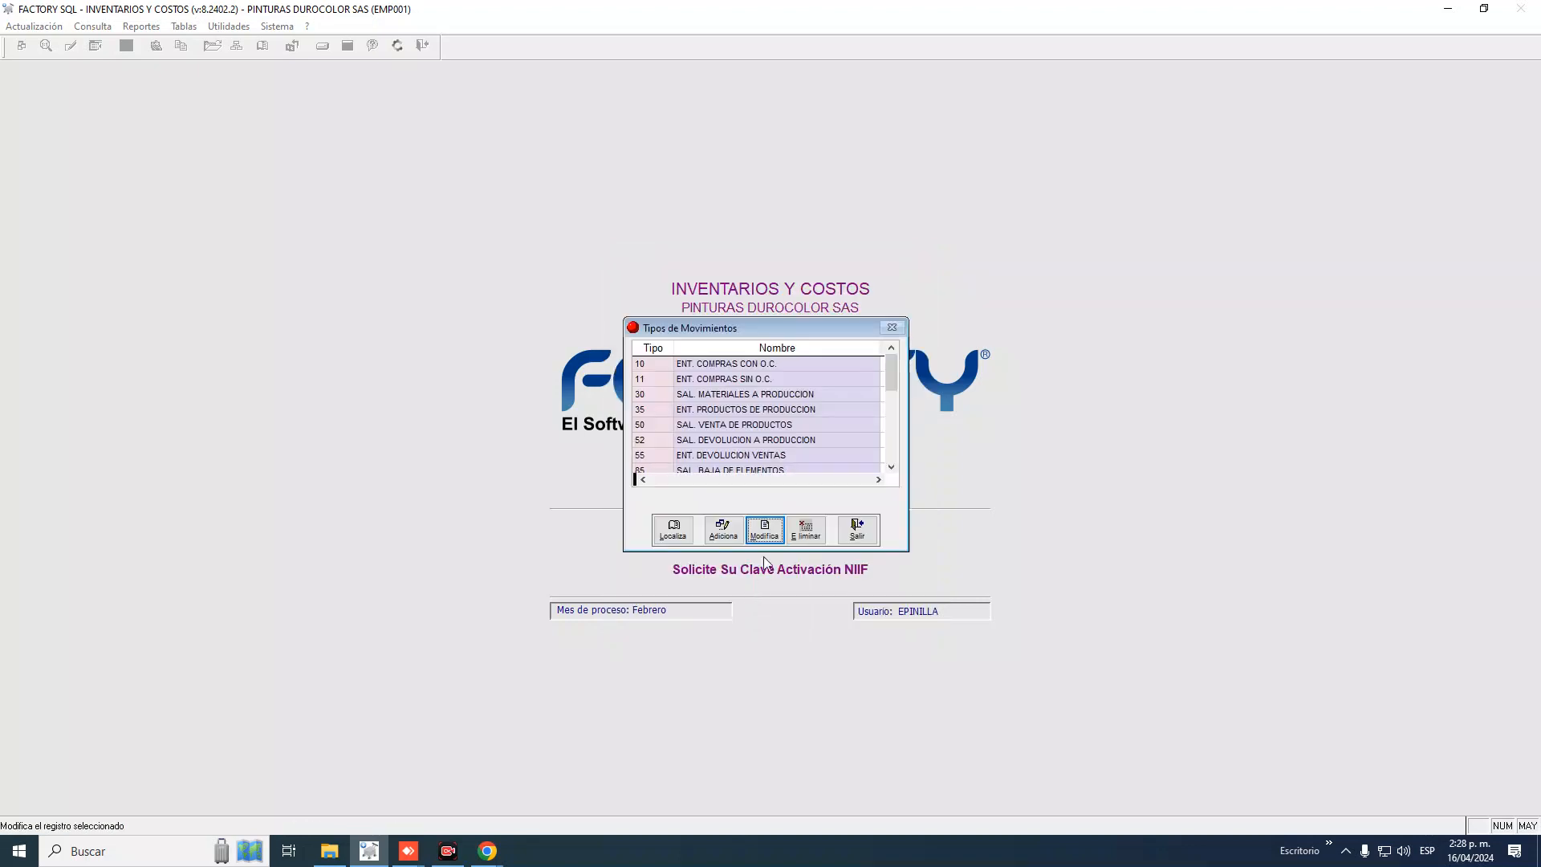
Select type 30 SAL. MATERIALES A PRODUCCION and press Modifica
click(647, 395)
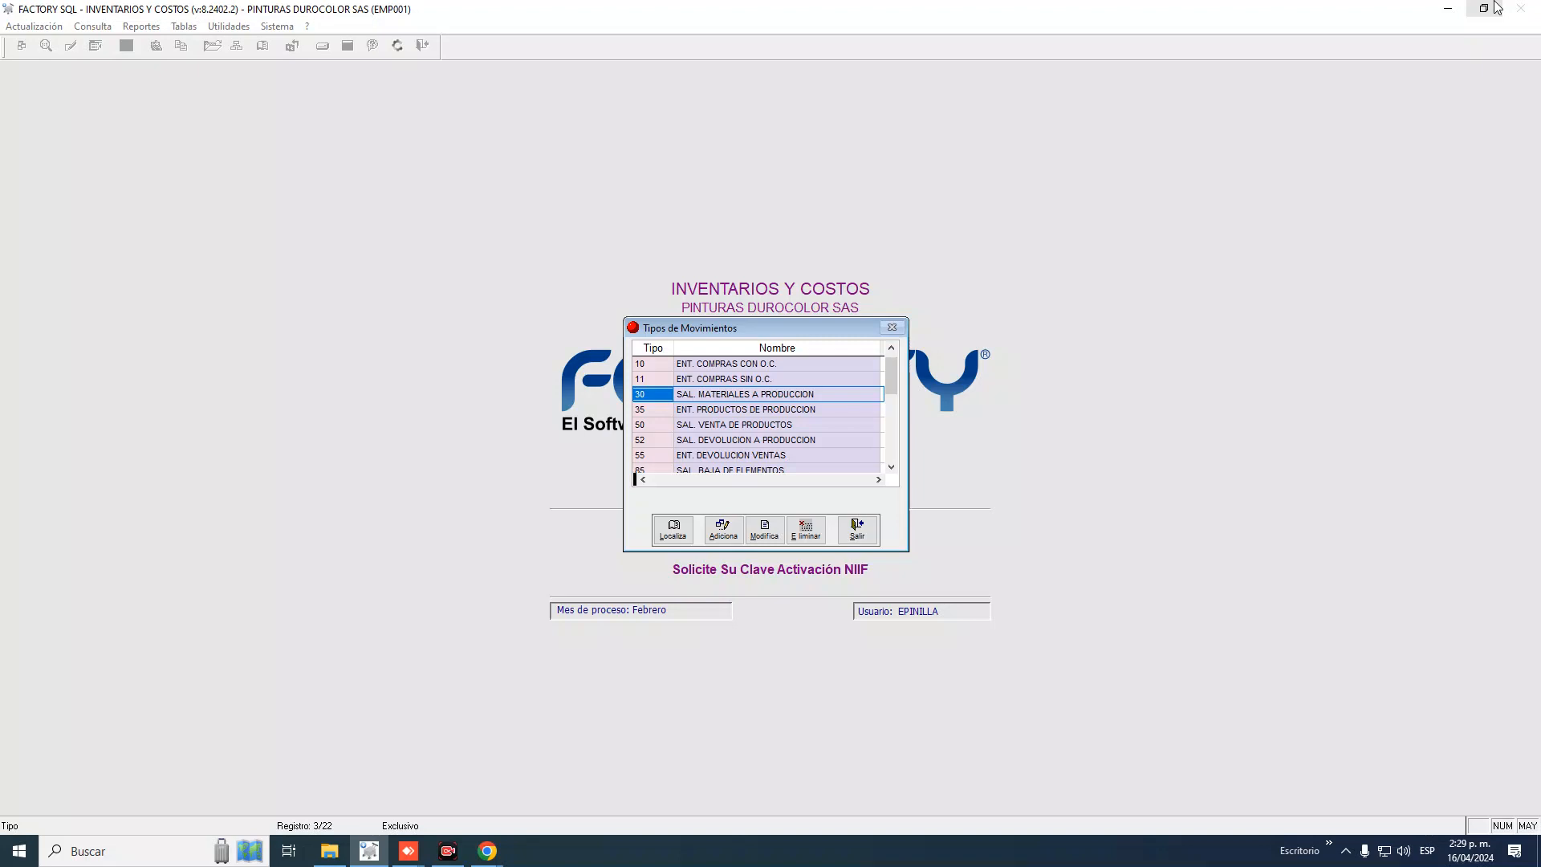
click(763, 543)
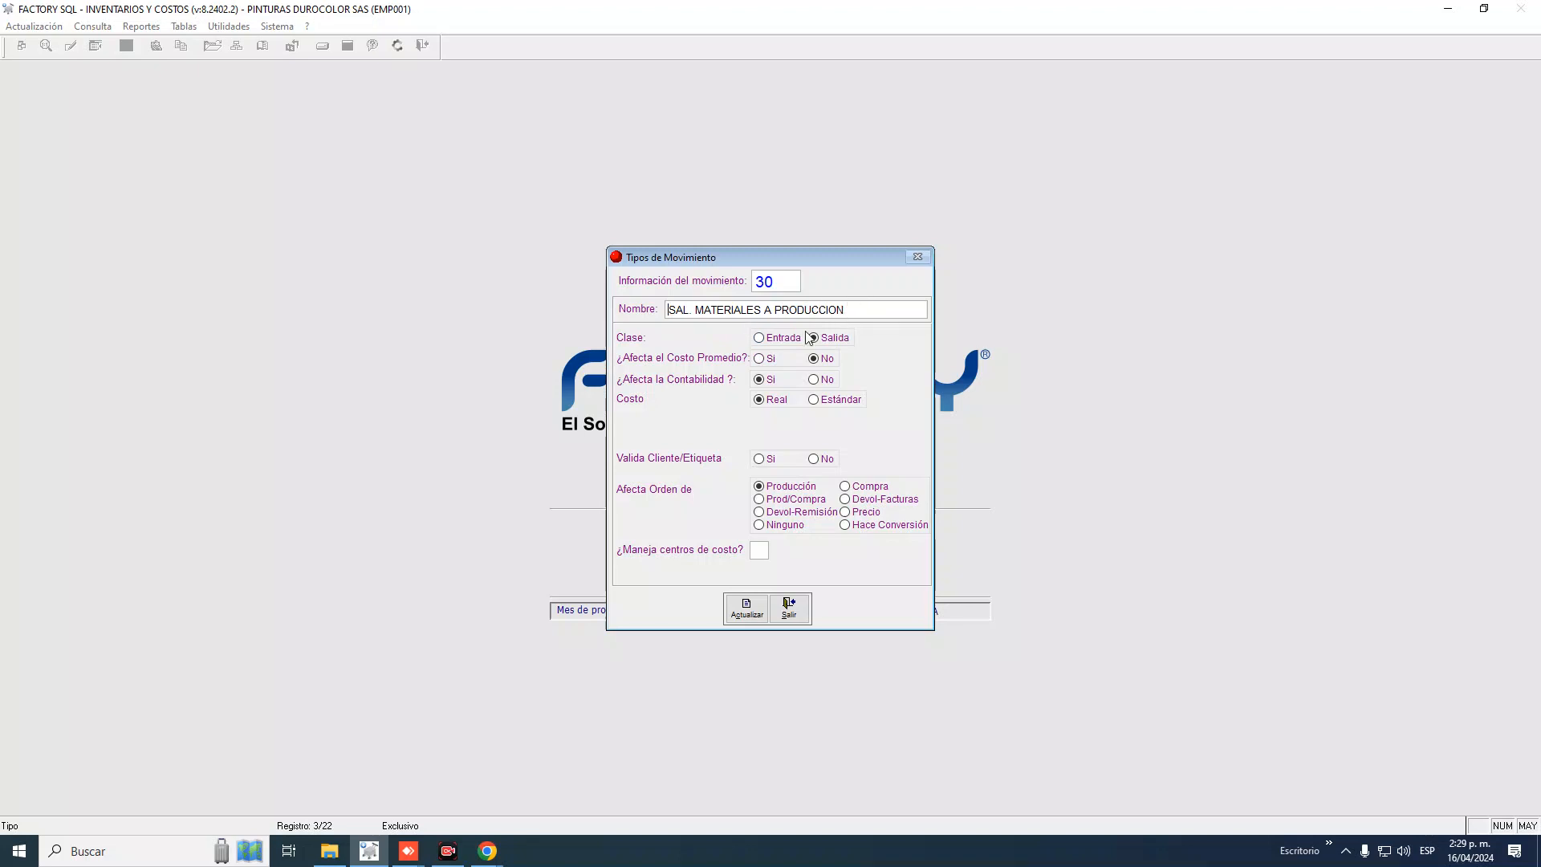
double_click(697, 308)
drag(771, 309, 913, 309)
click(759, 486)
Select the whole type 30 name, then close the detail form with Salir
drag(878, 310, 645, 287)
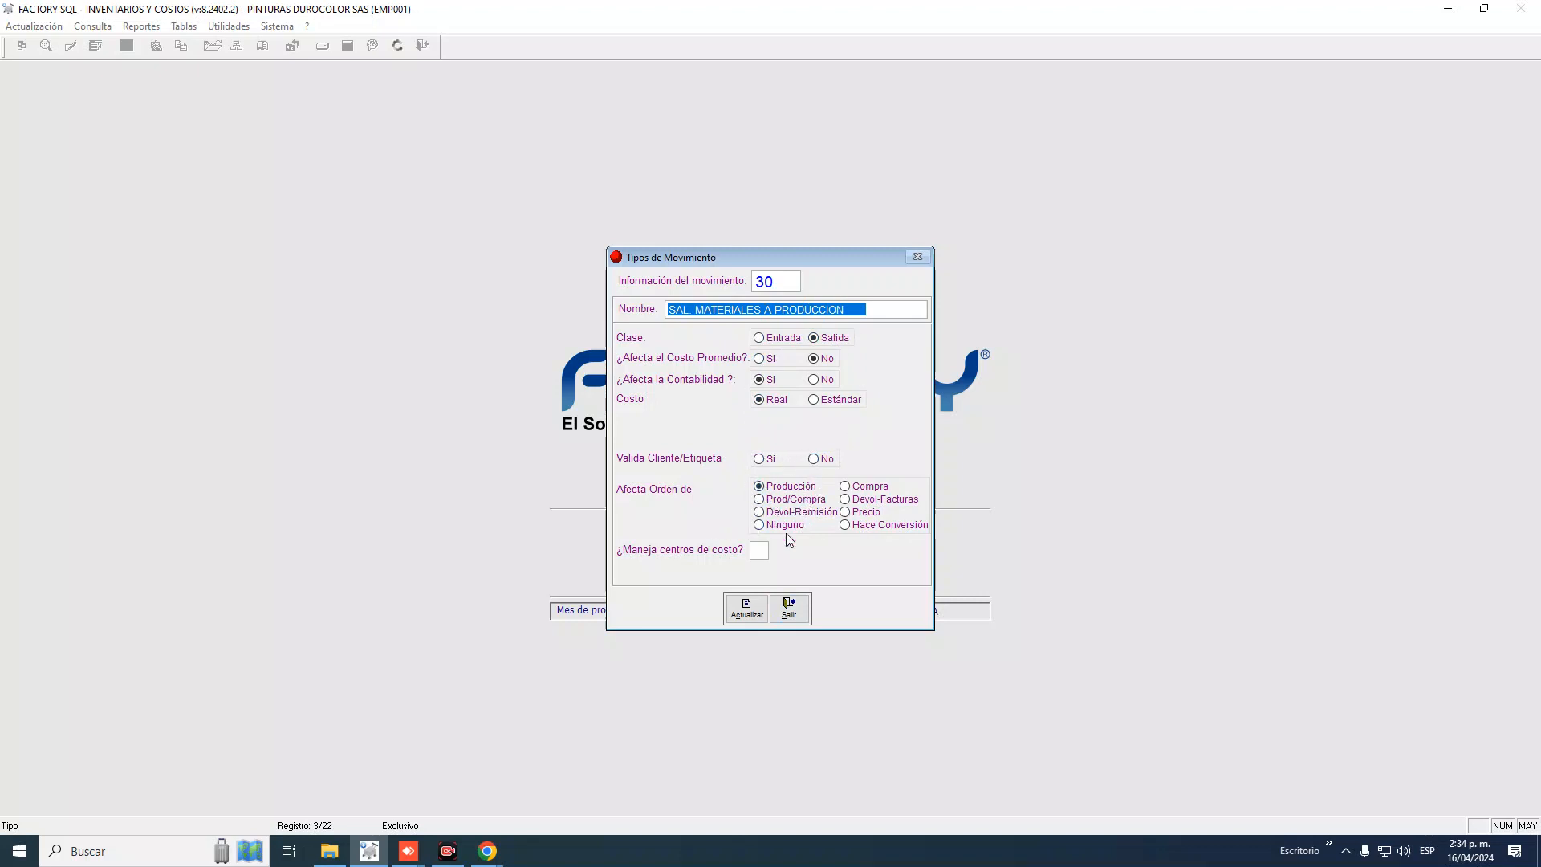
click(789, 608)
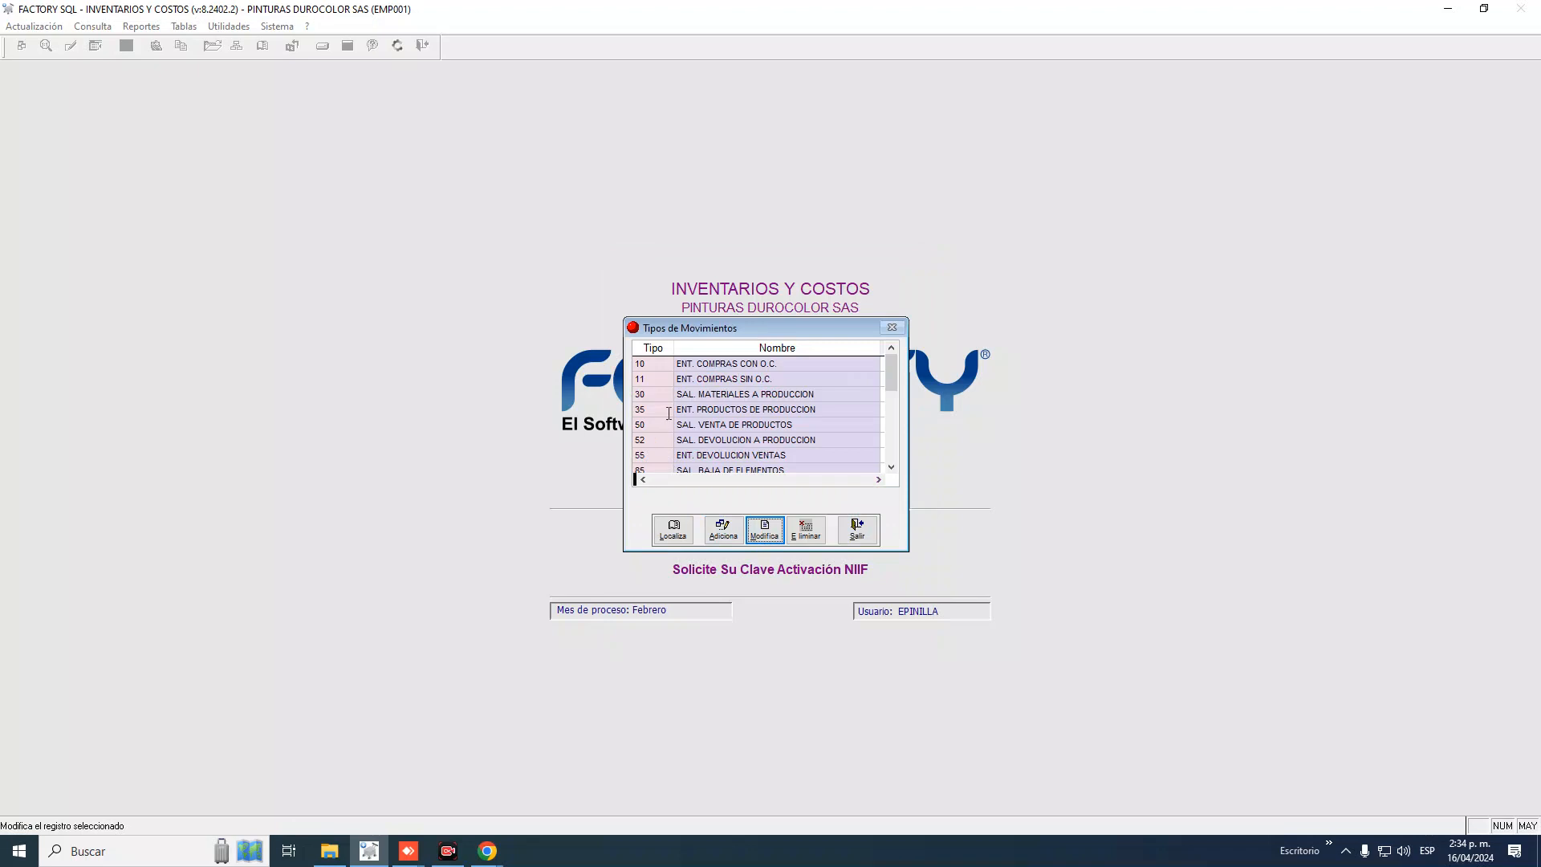
click(660, 410)
click(655, 423)
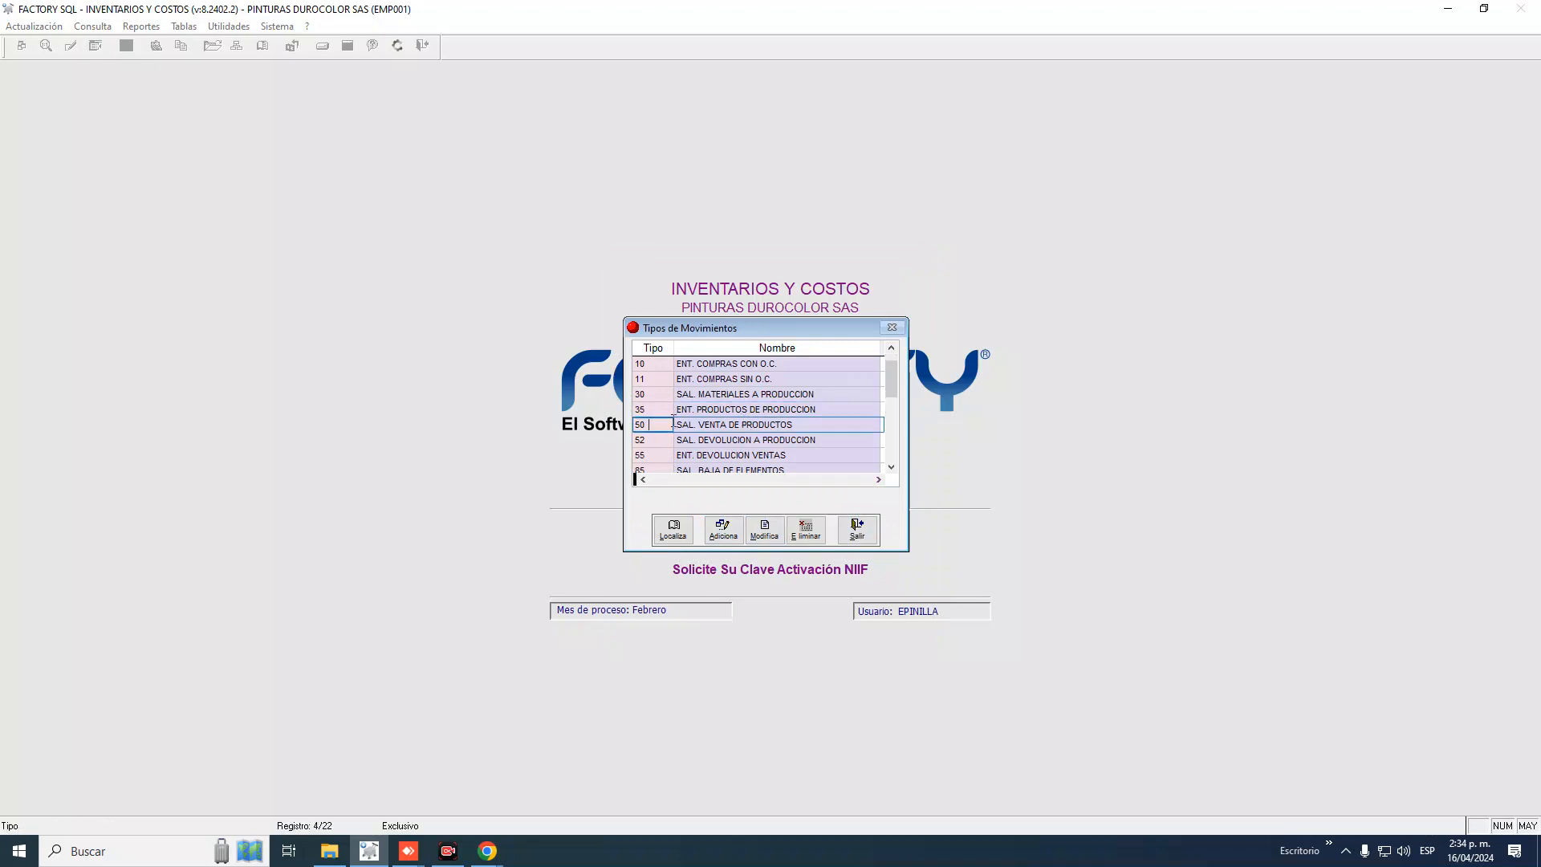
double_click(655, 423)
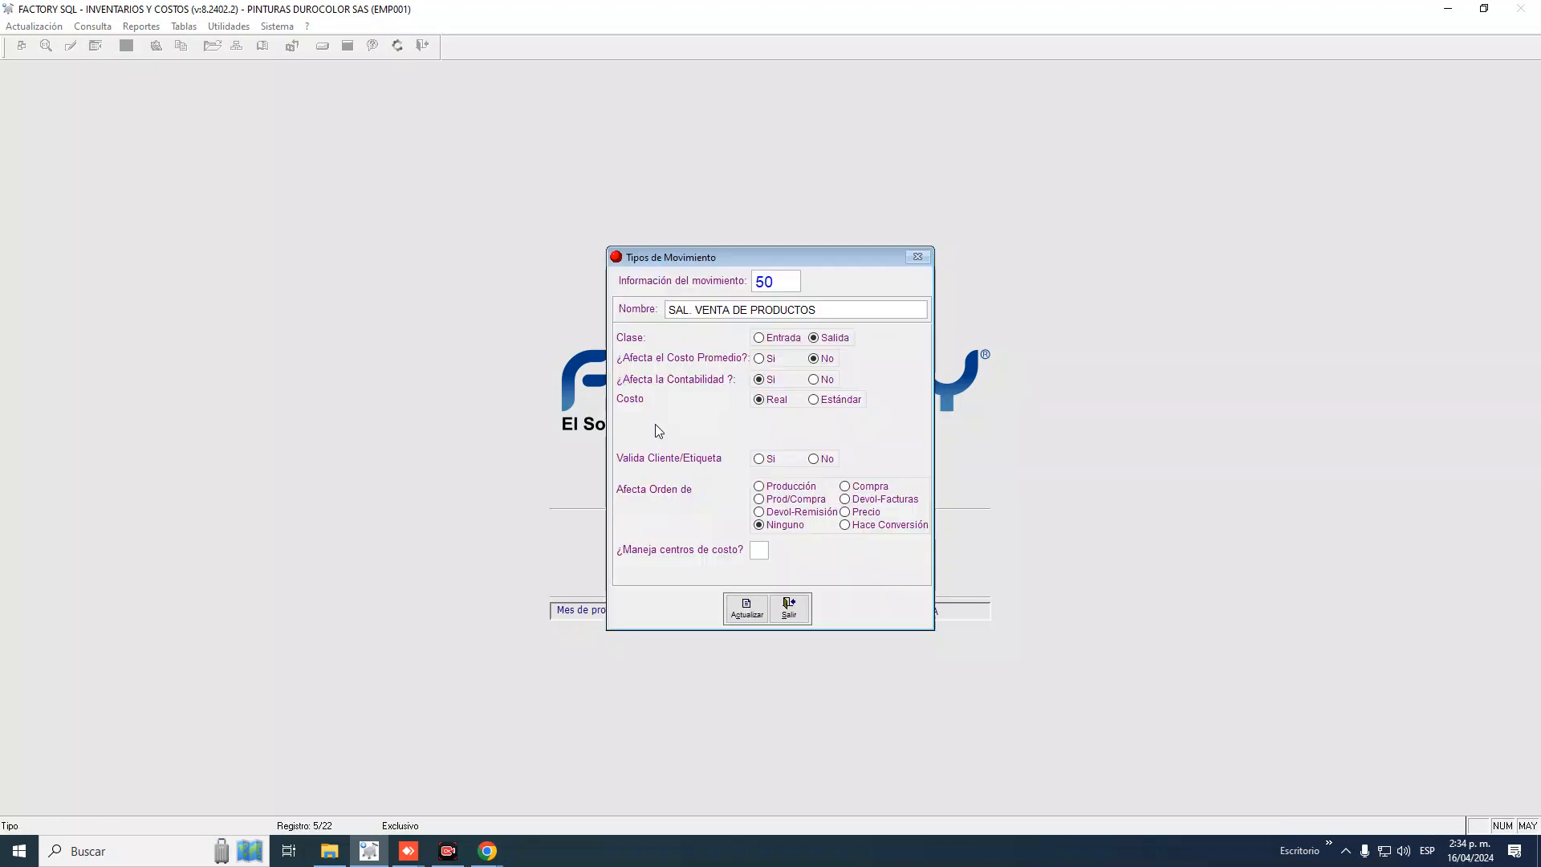
click(789, 607)
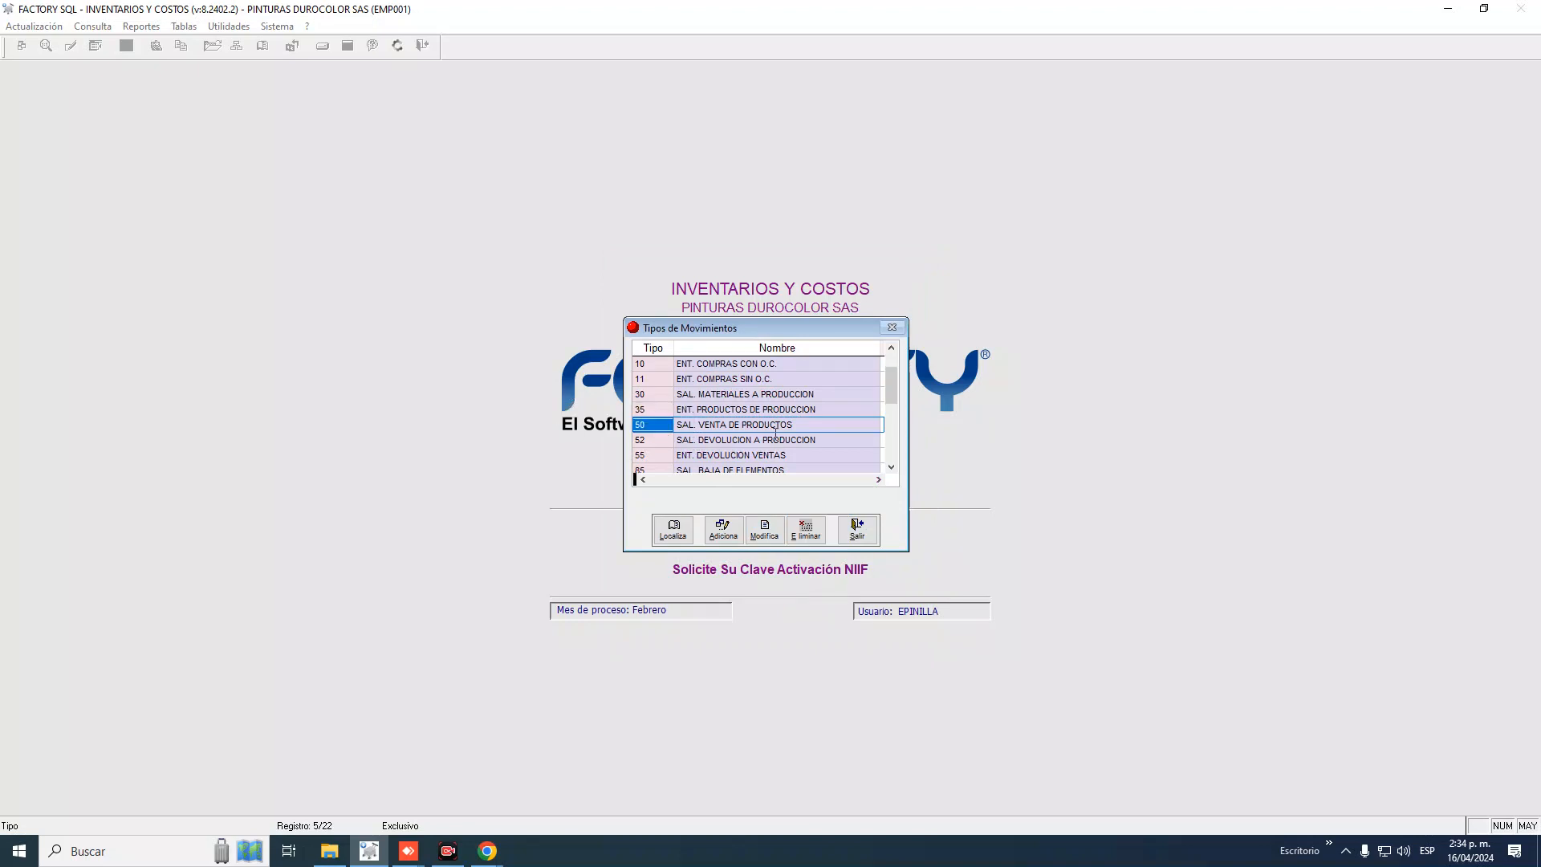
click(763, 532)
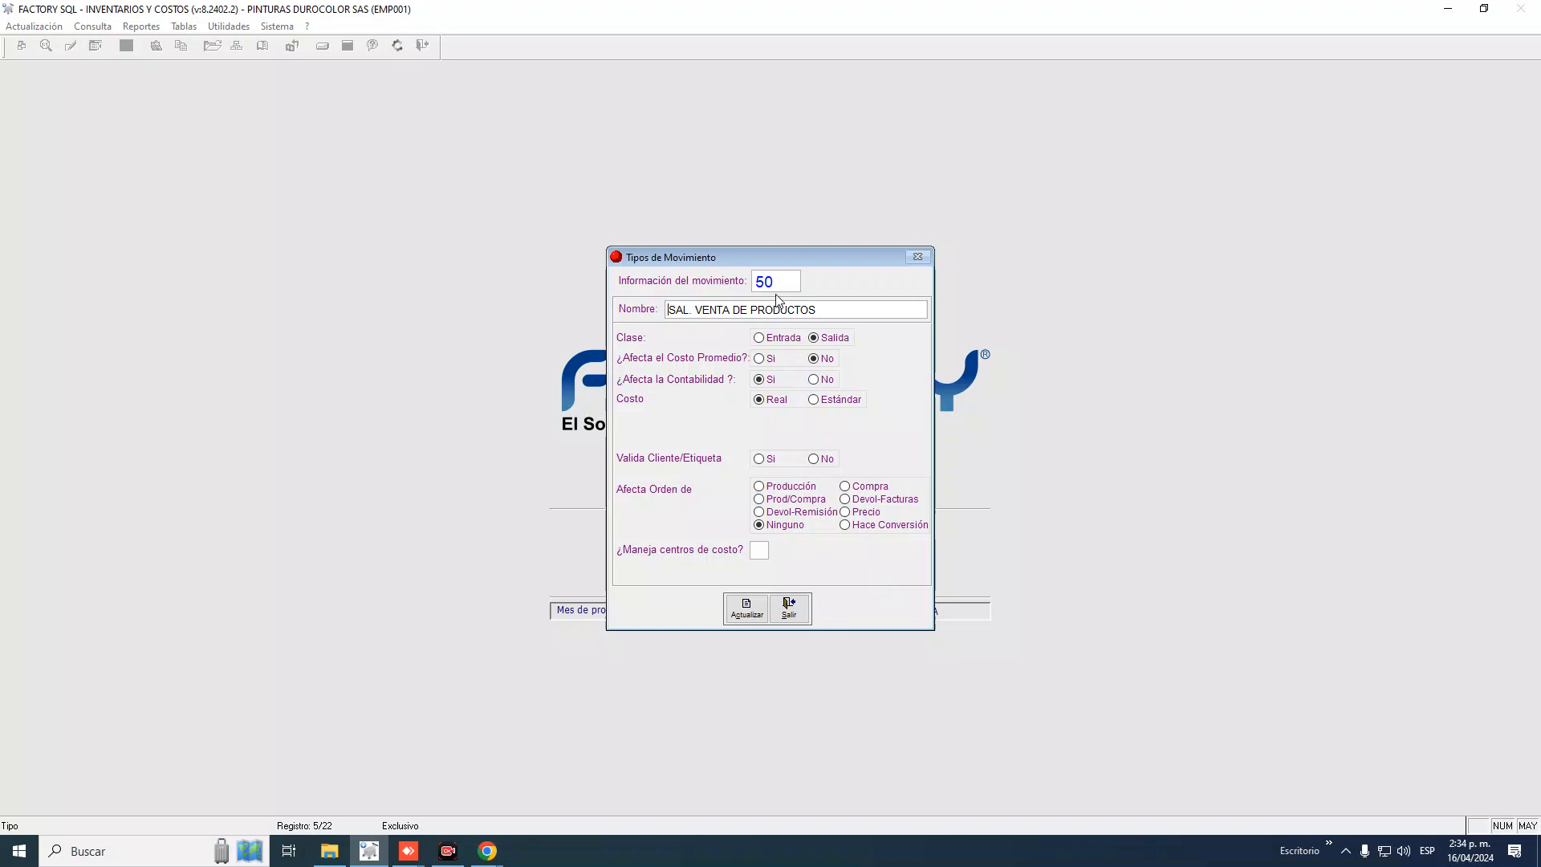
click(789, 608)
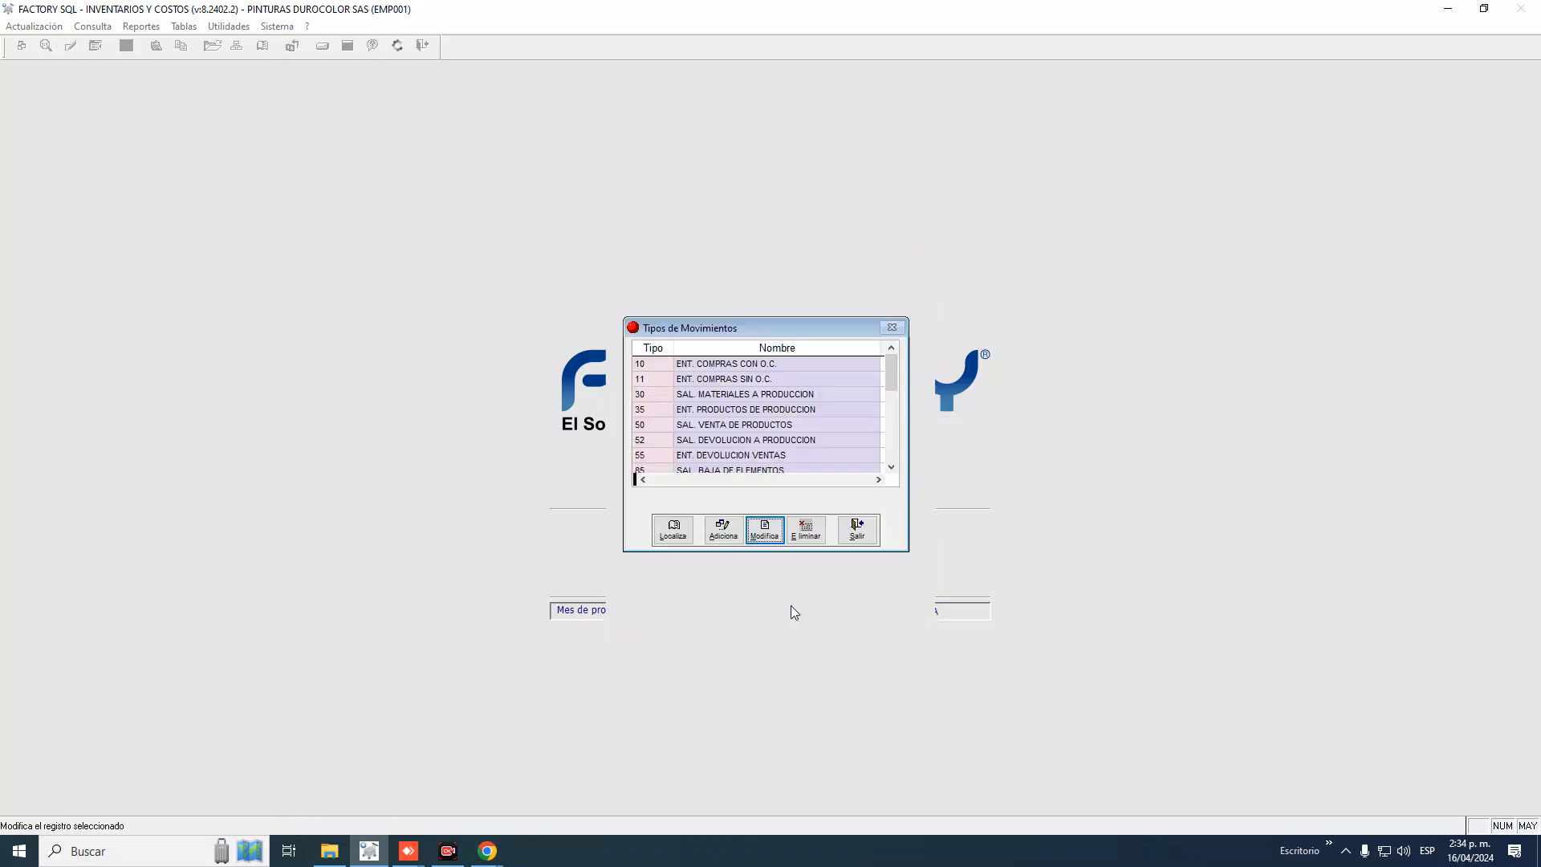
click(669, 428)
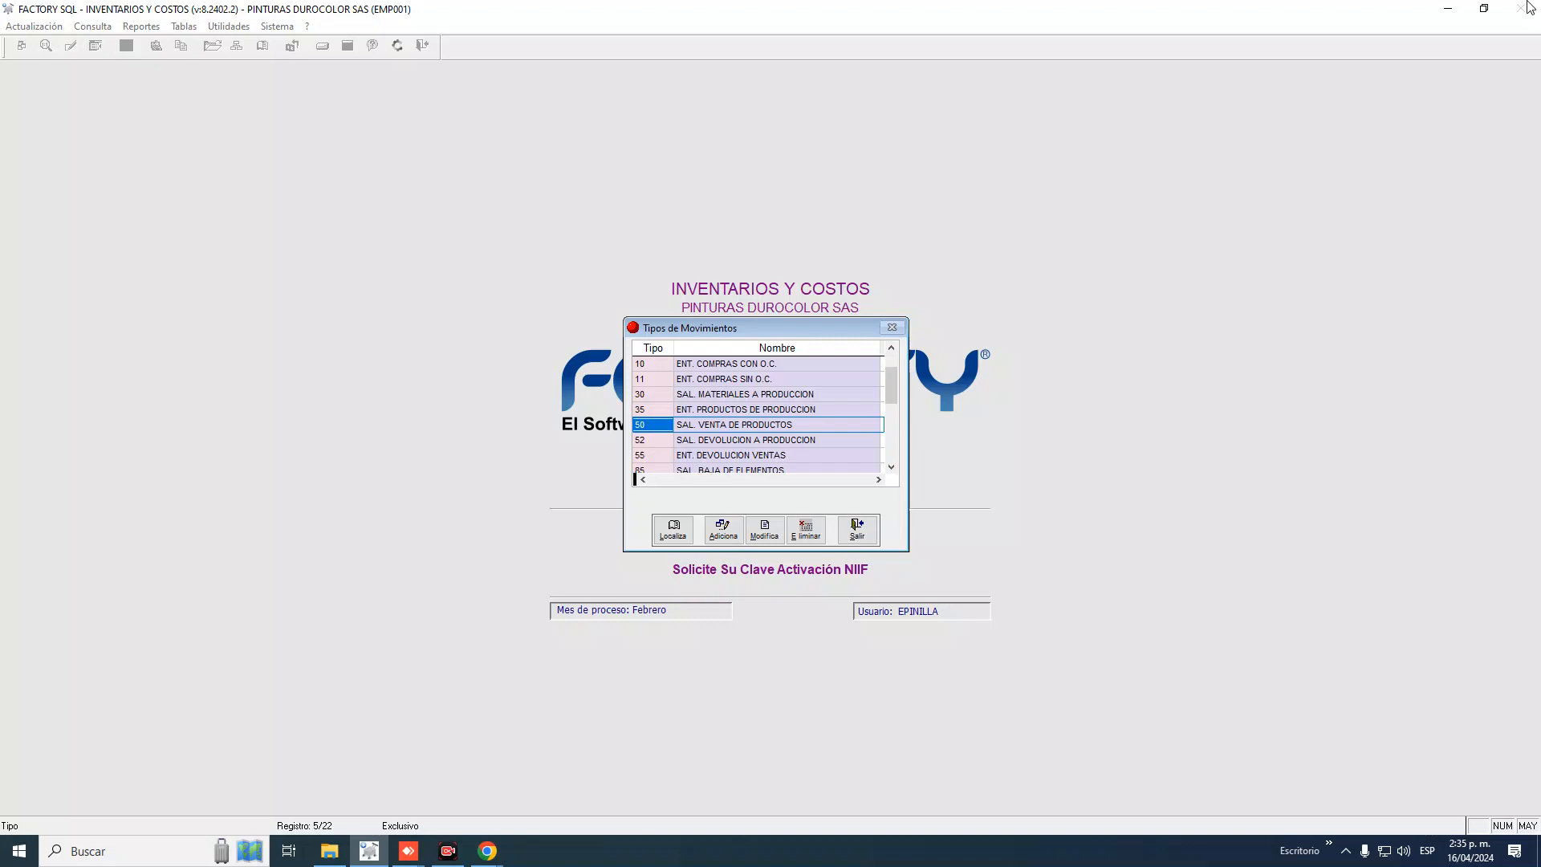
click(661, 426)
double_click(662, 428)
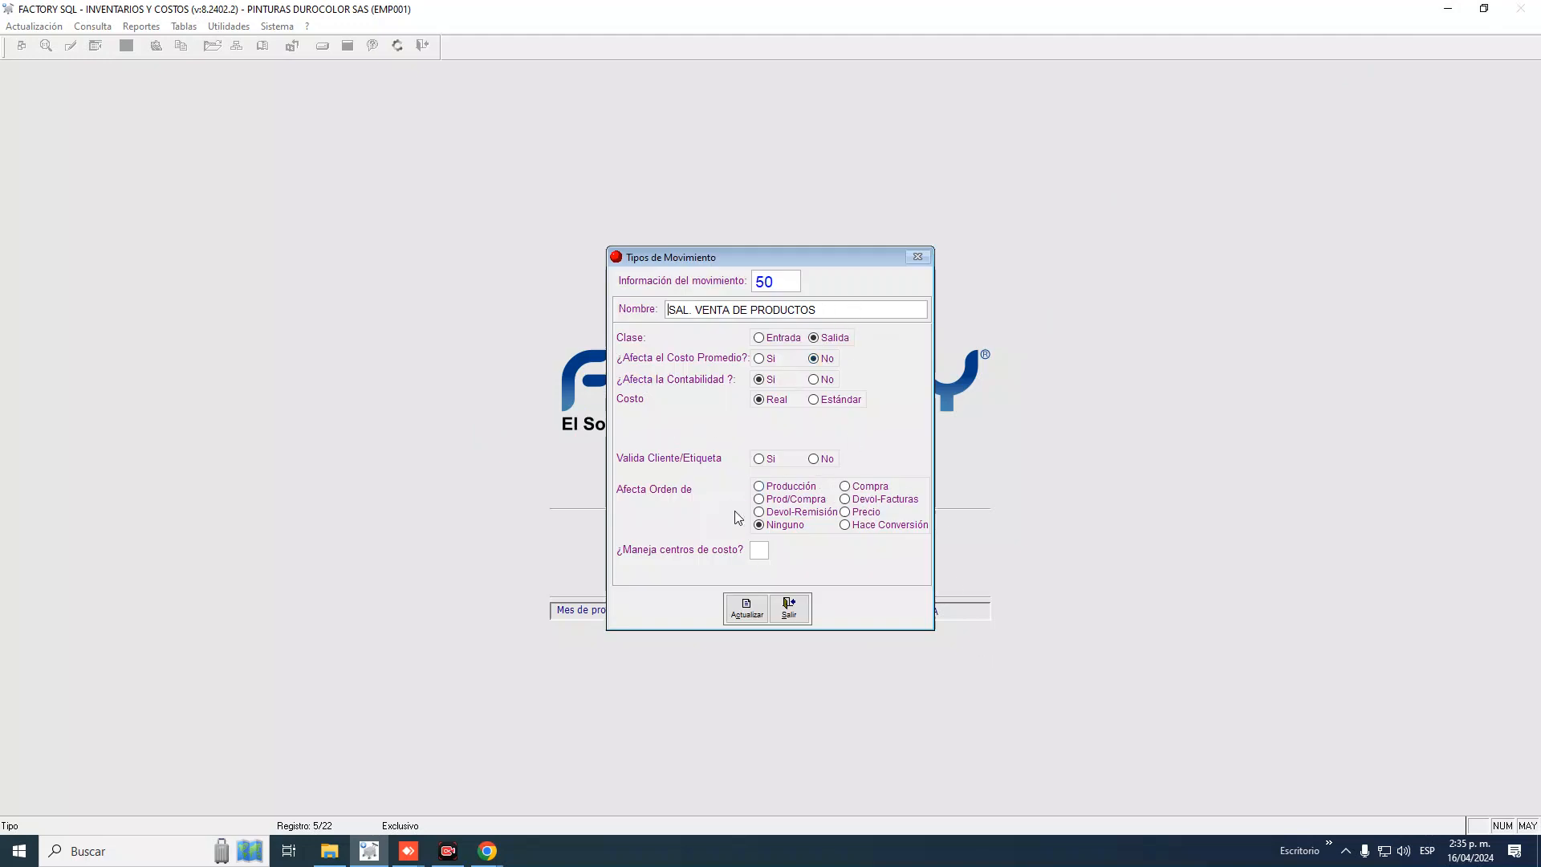
click(789, 610)
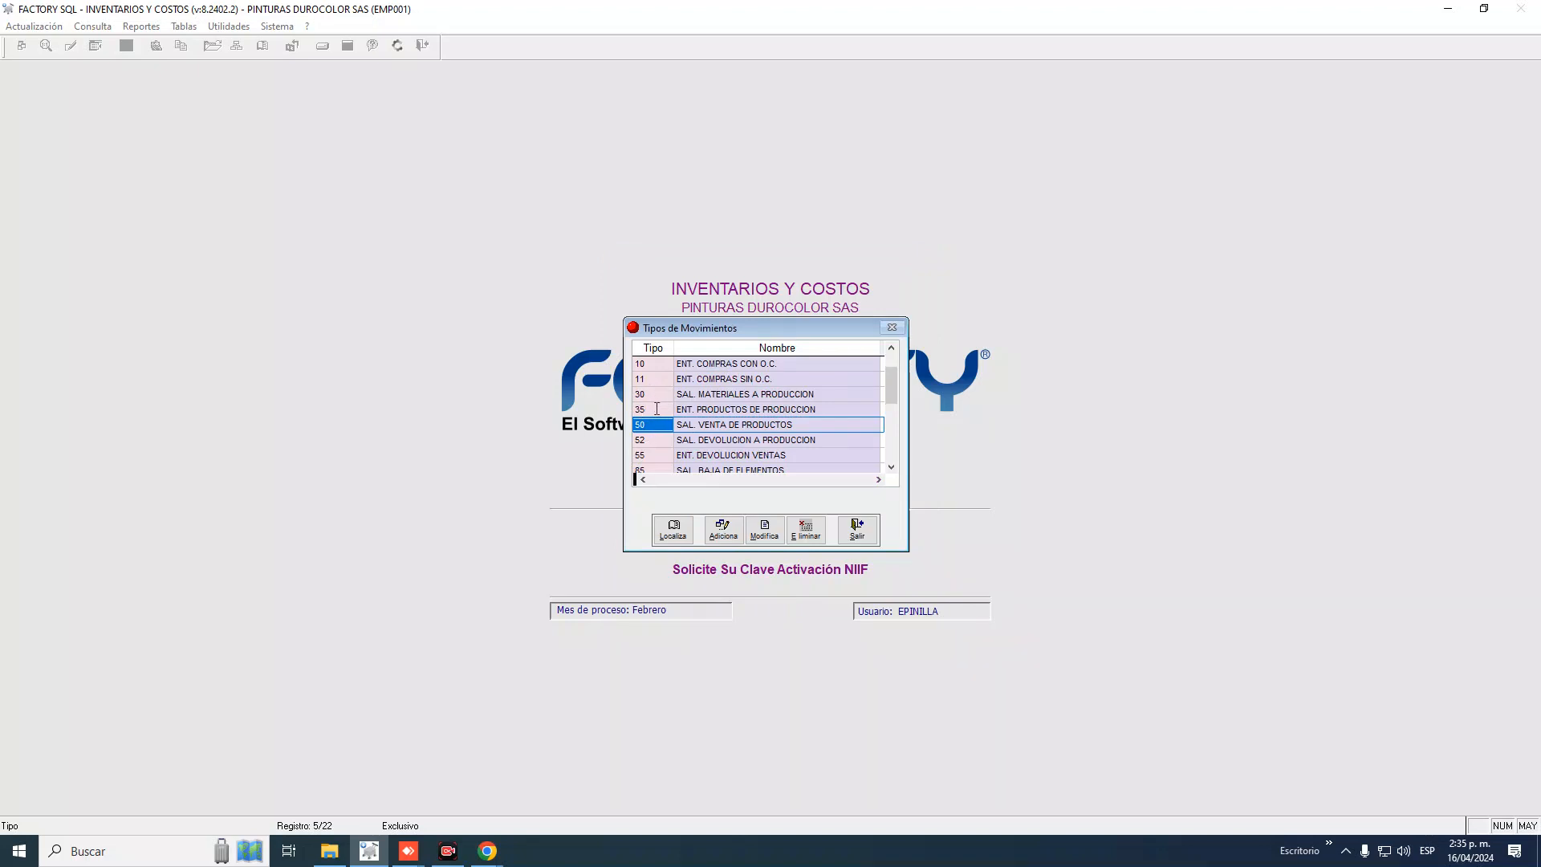
click(657, 409)
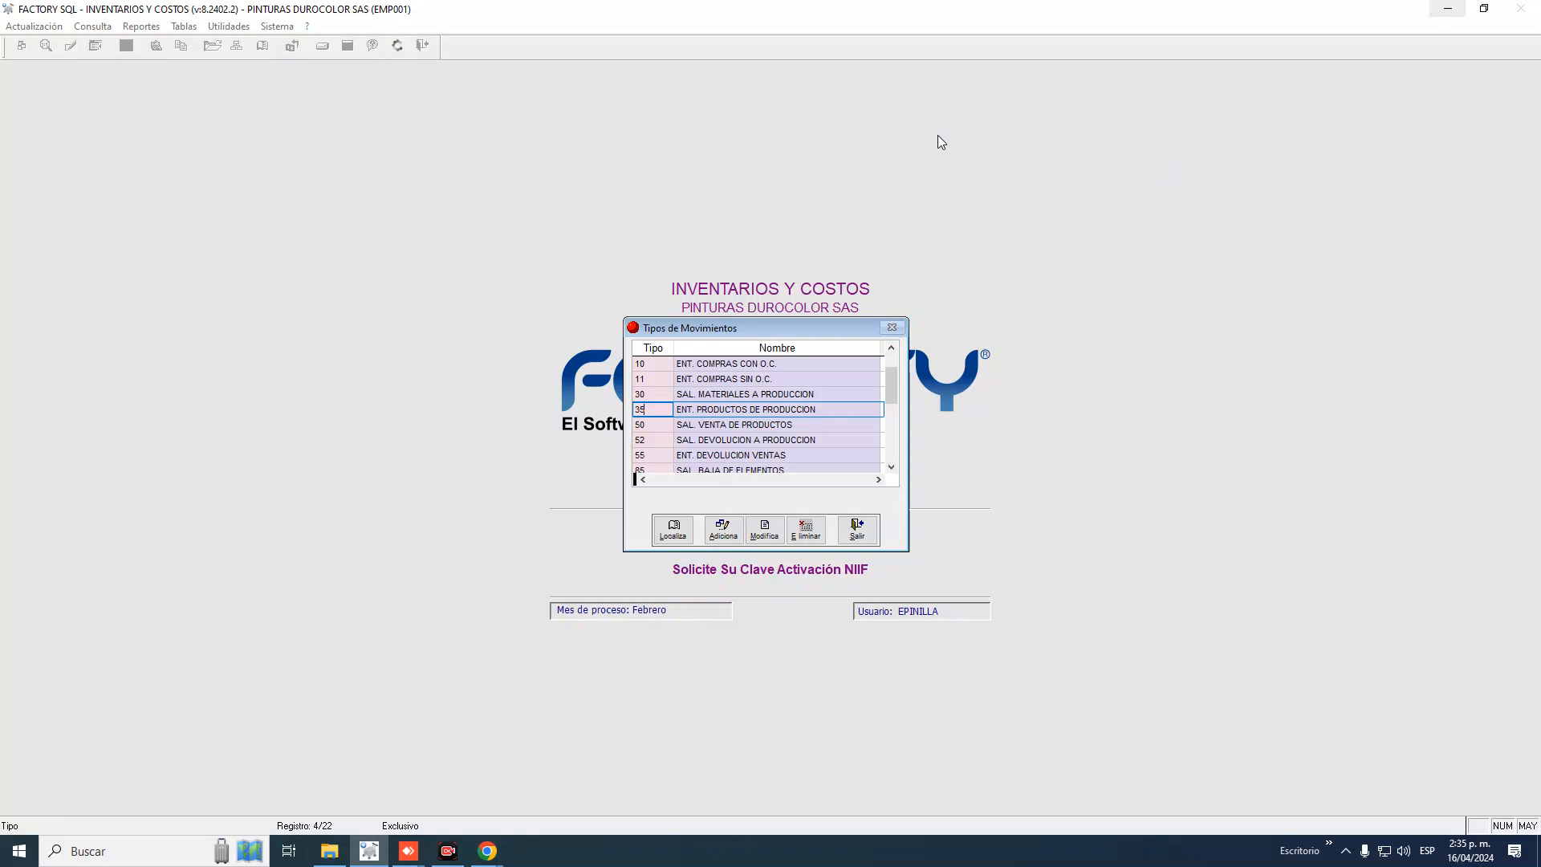
double_click(658, 416)
click(655, 410)
drag(655, 409, 508, 384)
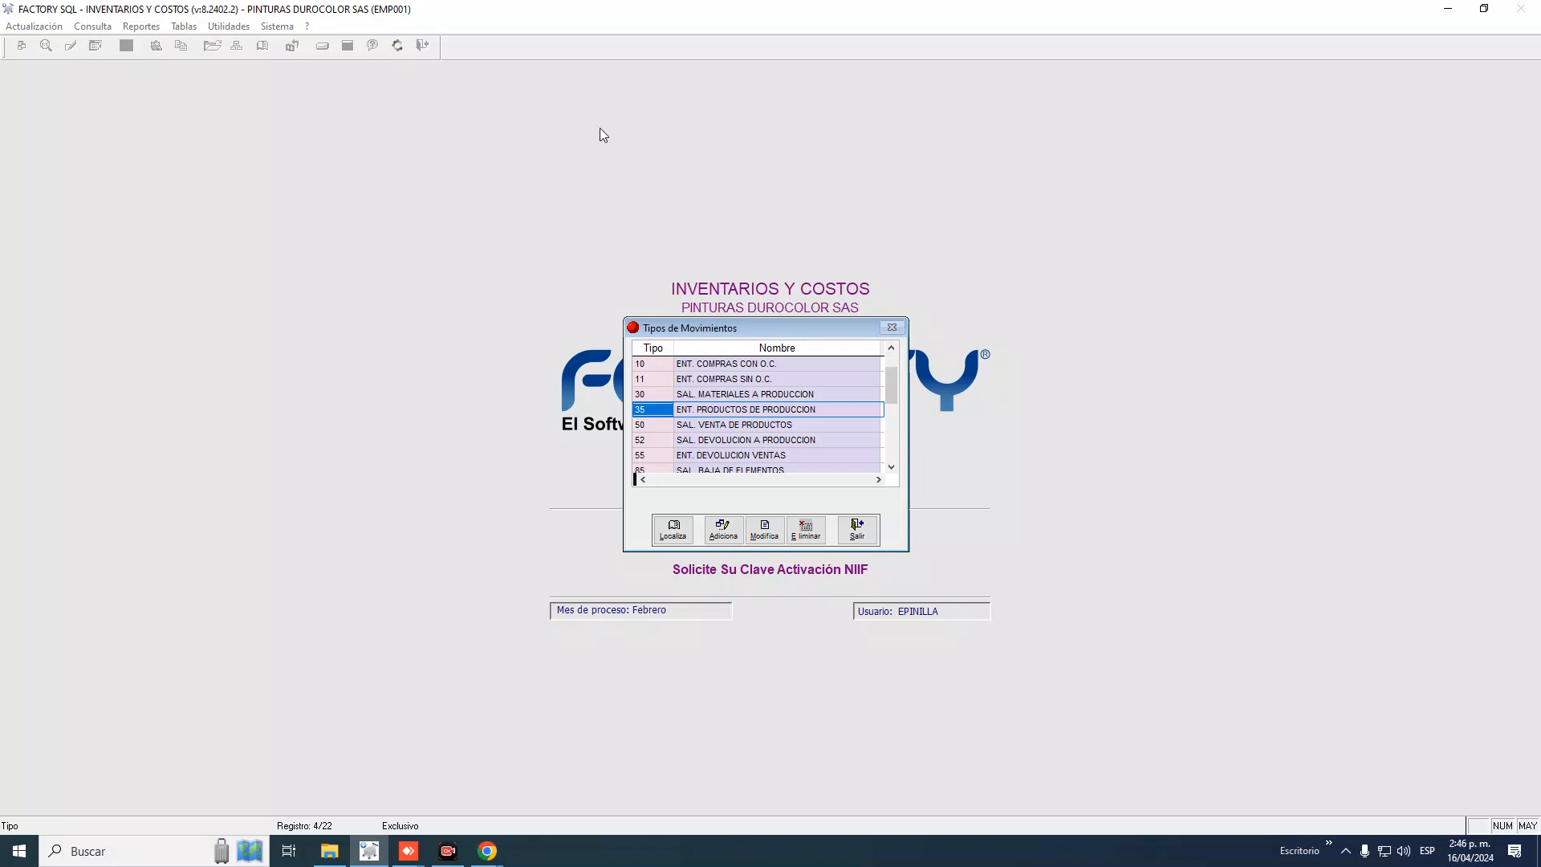
Inspect movement type 35's settings and close them without changes
click(766, 531)
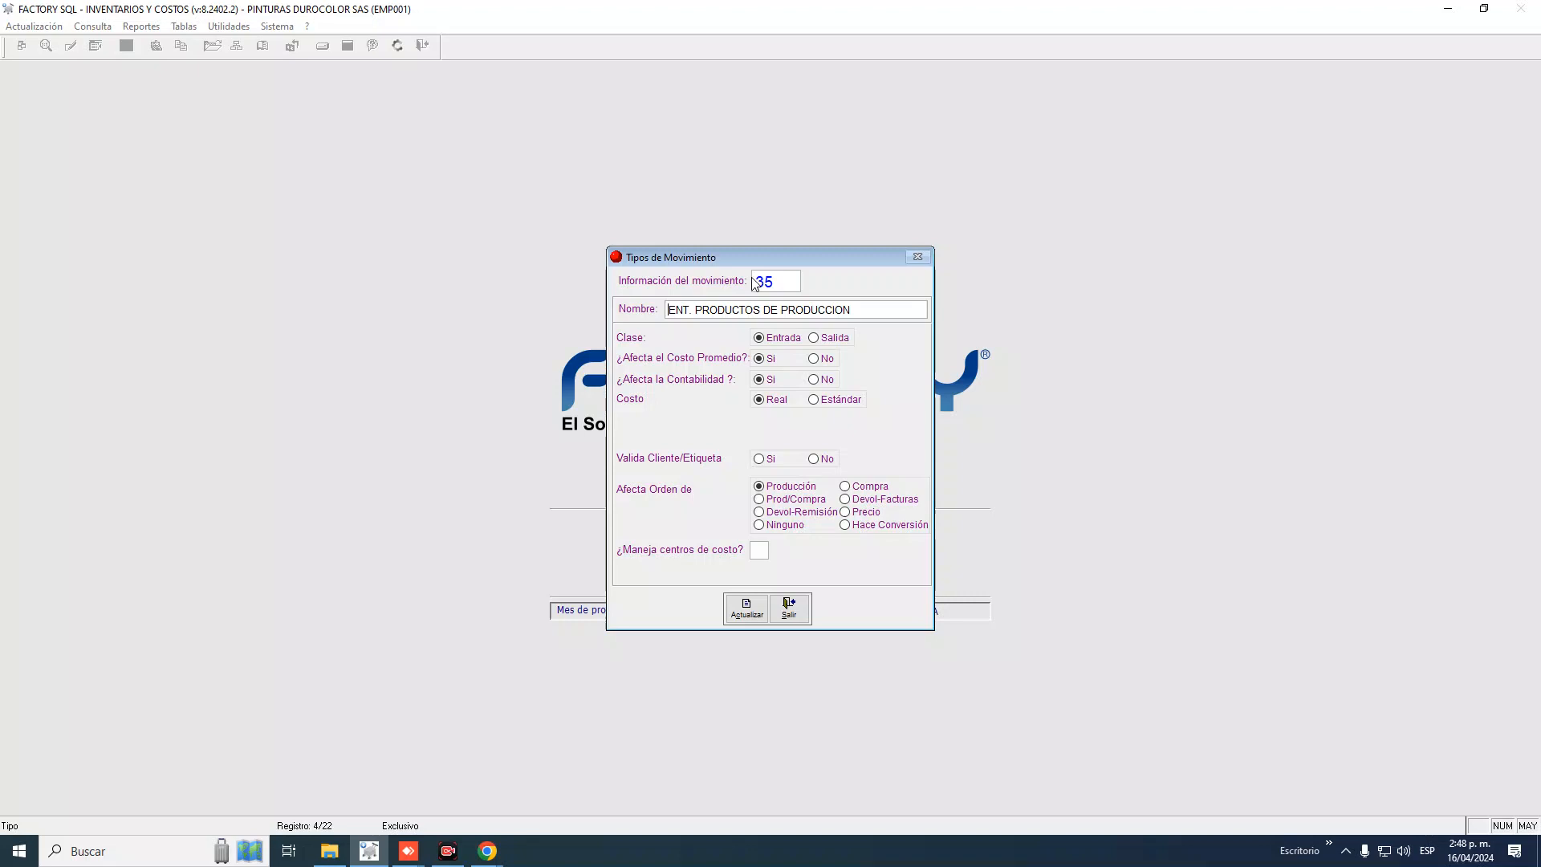
click(789, 607)
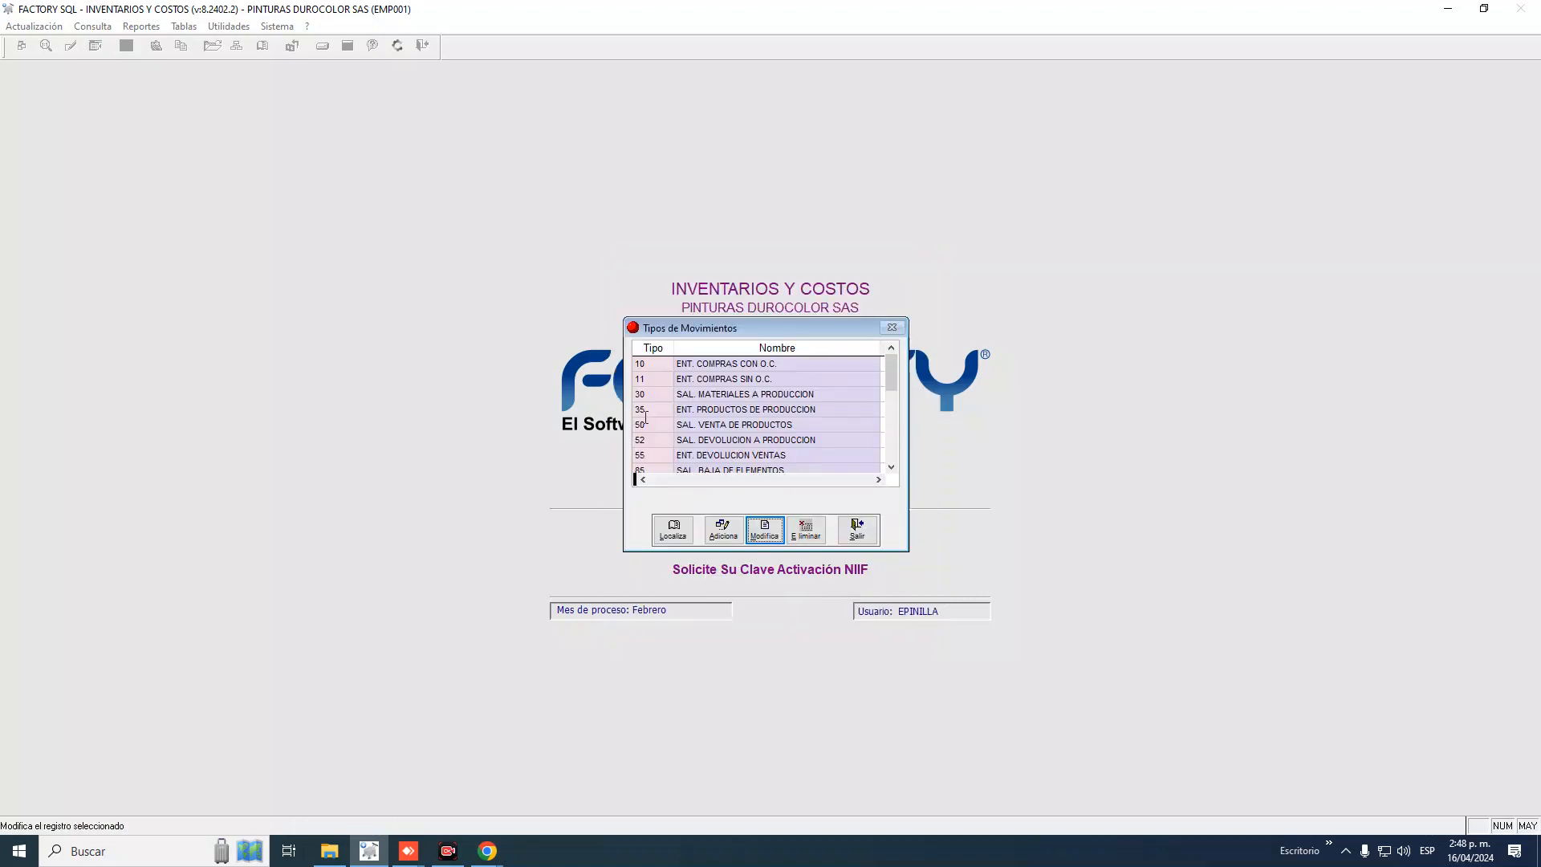
click(657, 411)
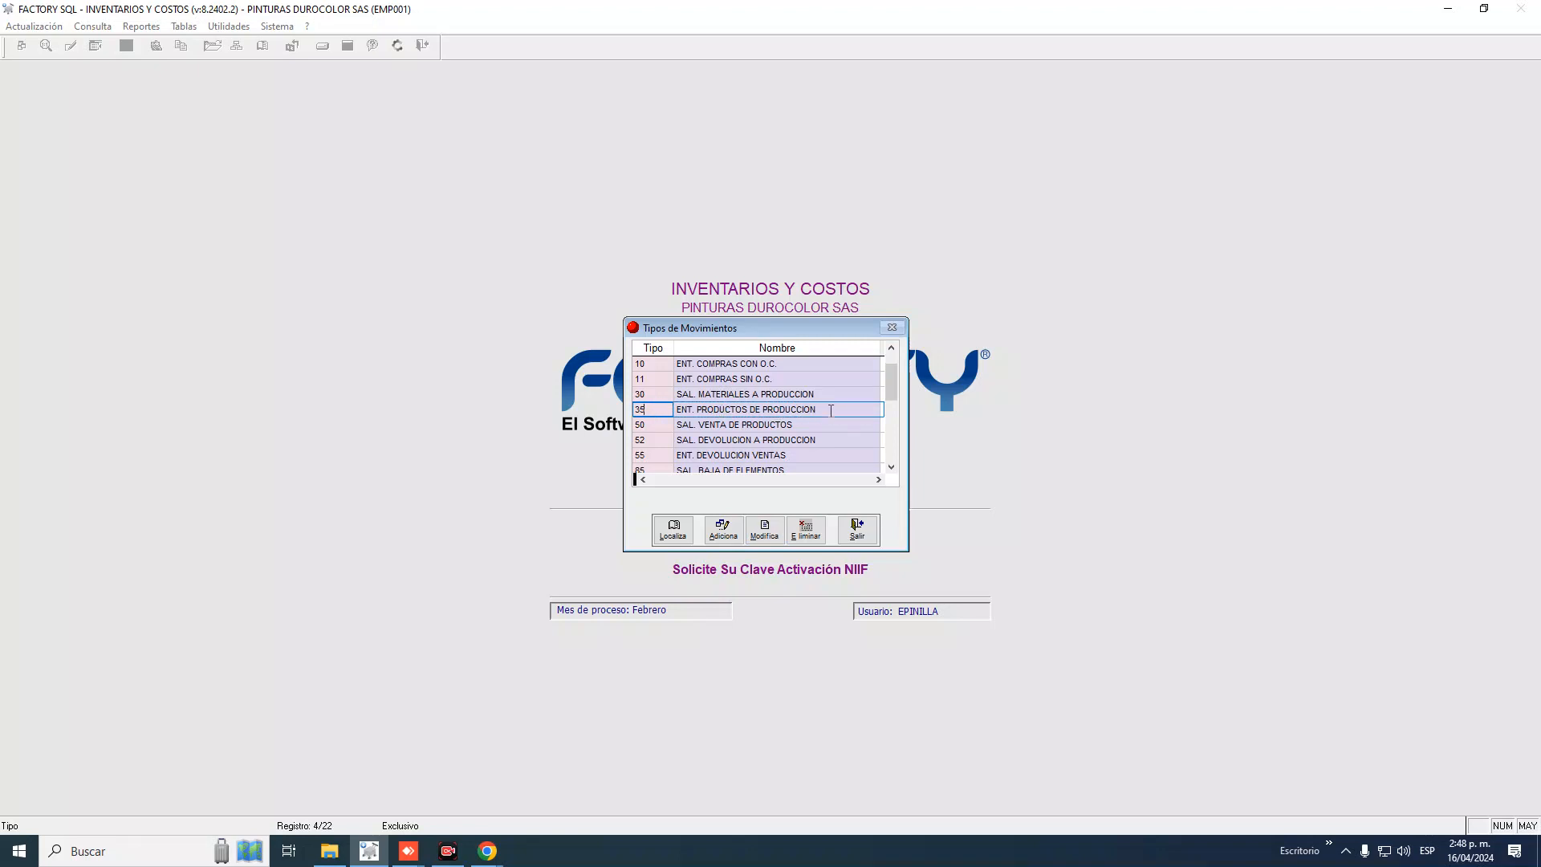
Add type 351 'ENT- DE PRODUCCION ESMALTES' set to affect Producción orders
click(723, 530)
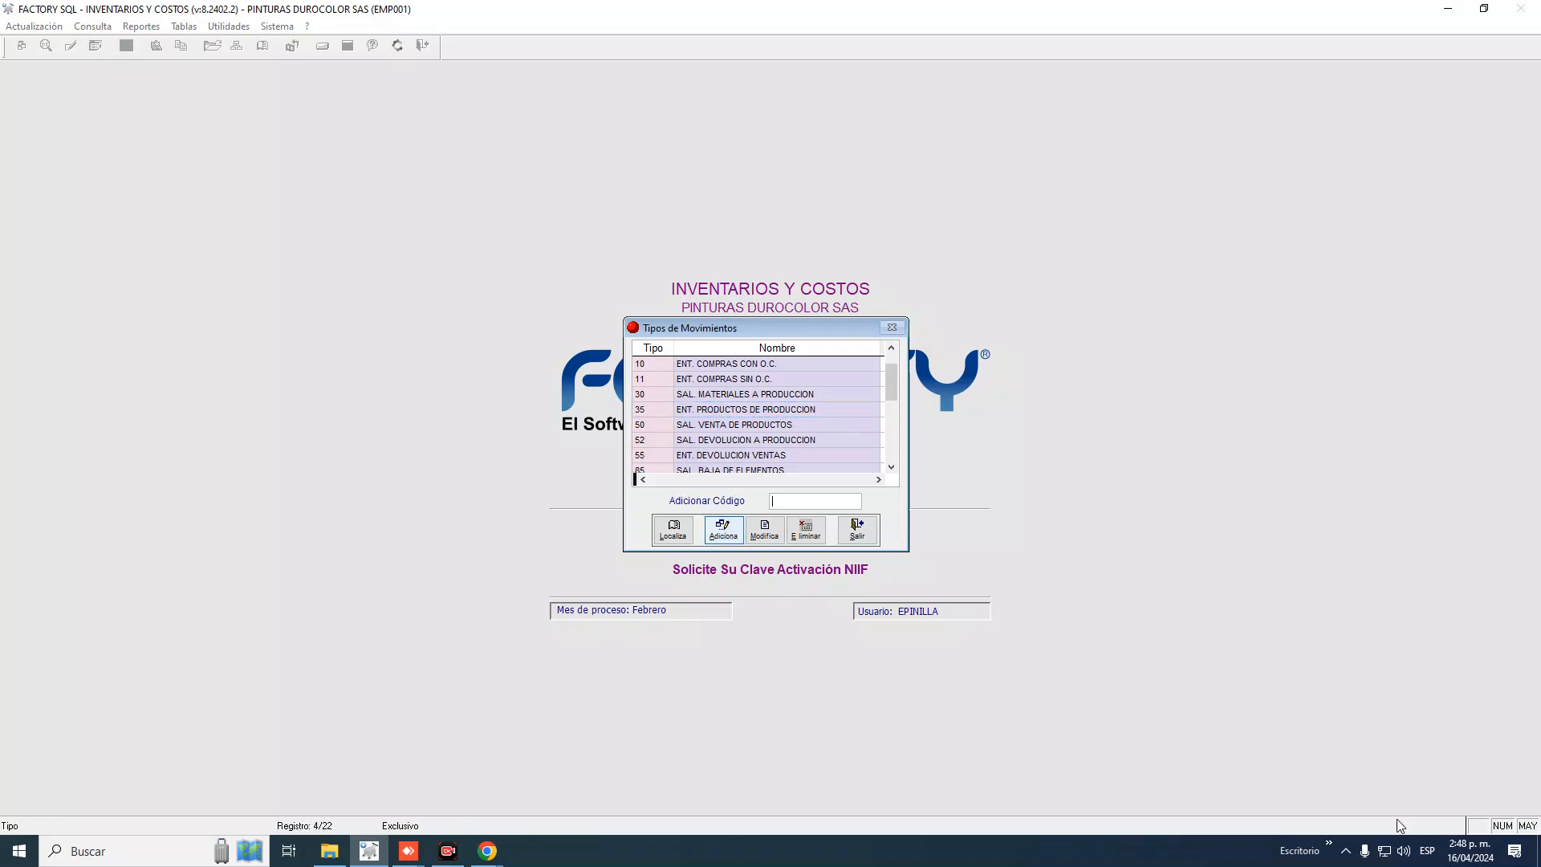
text(351)
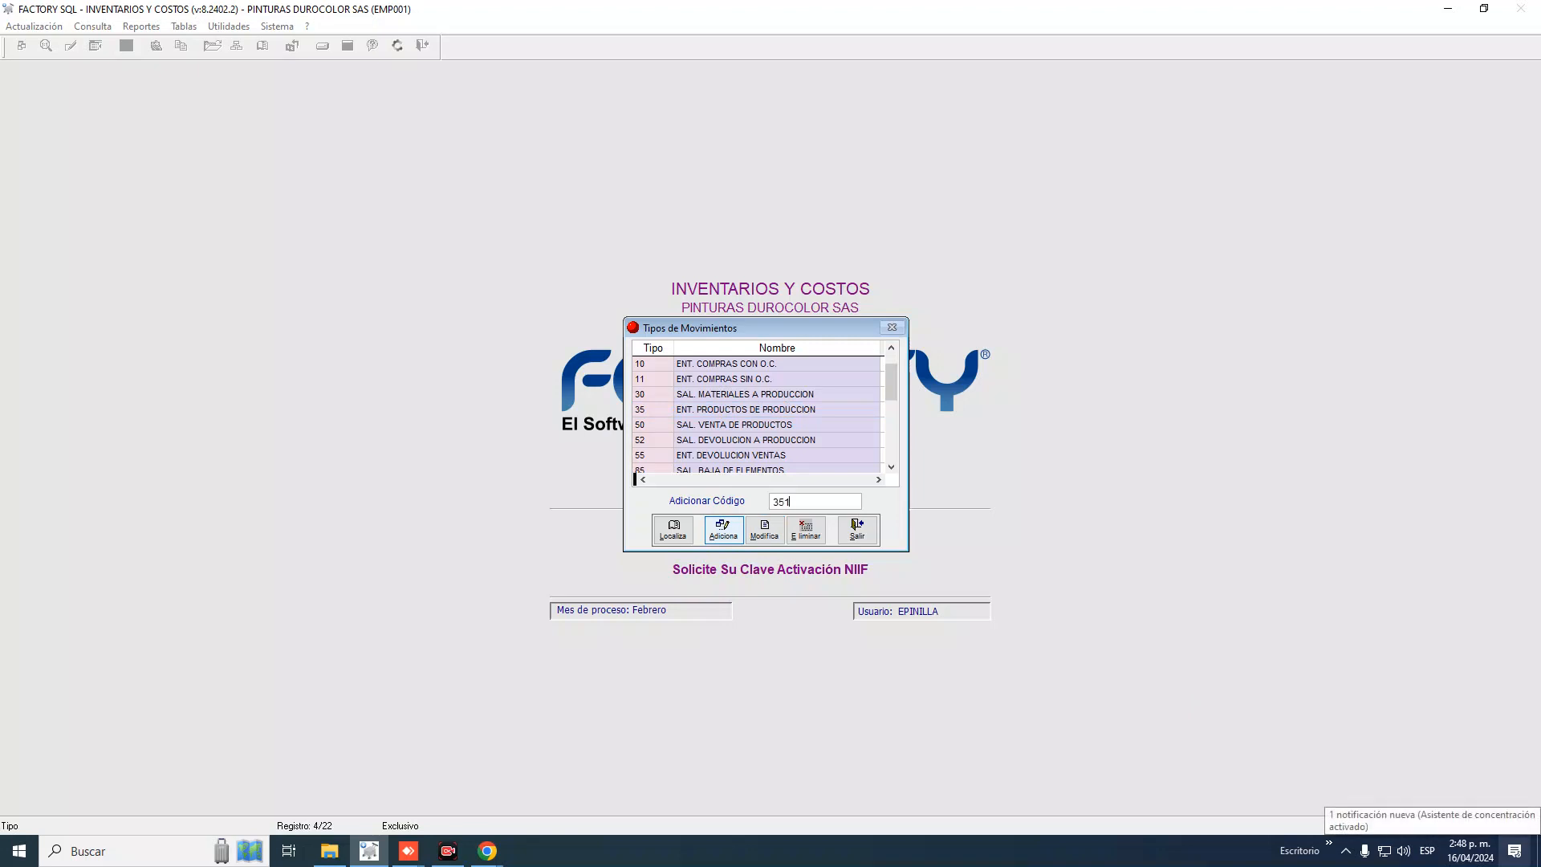
key(Return)
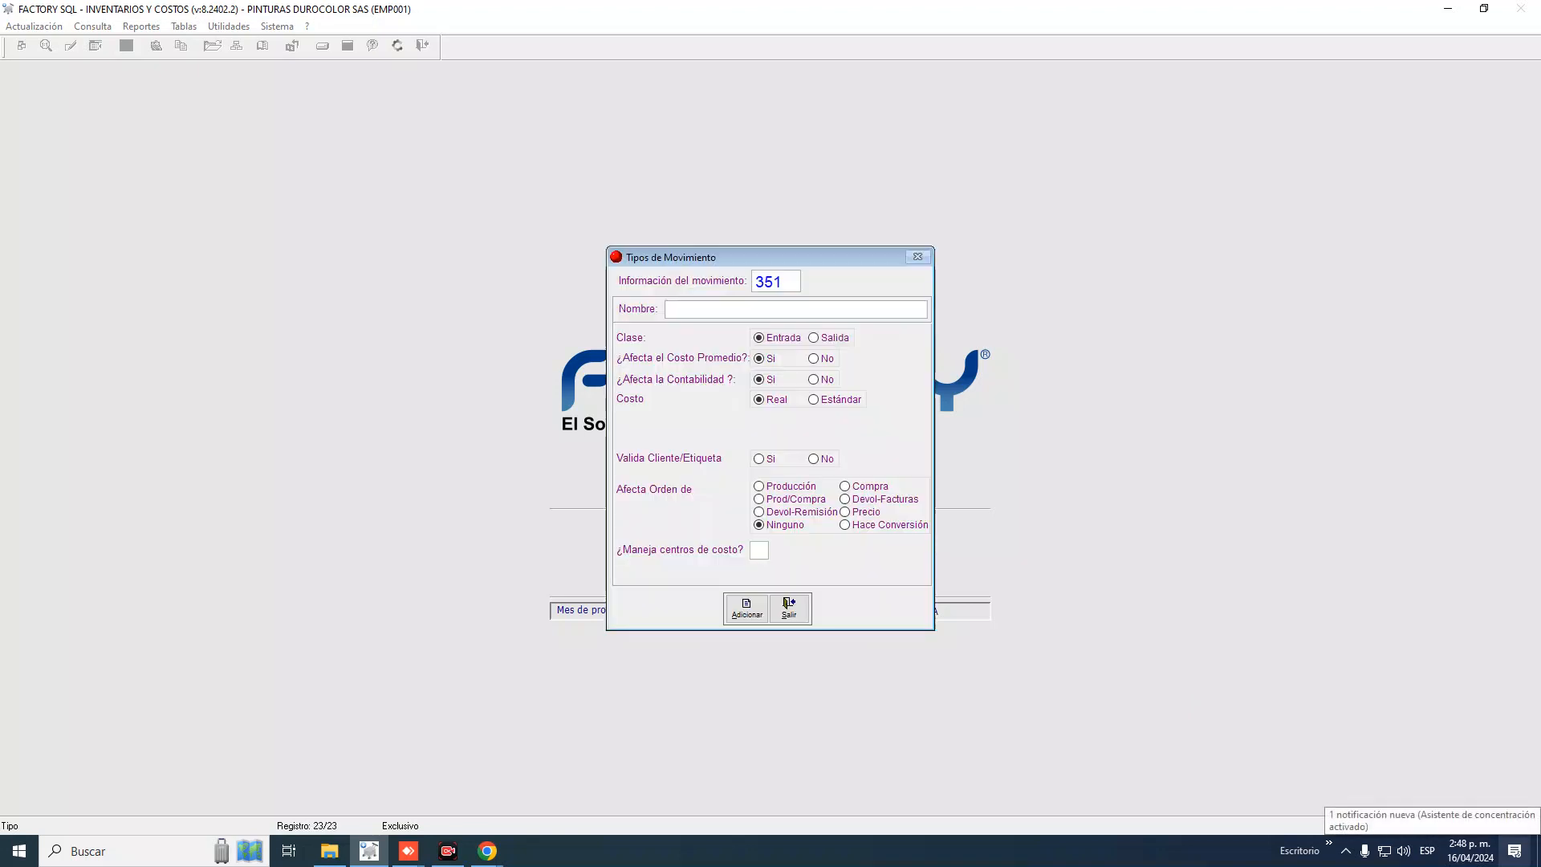
text(ENT- D)
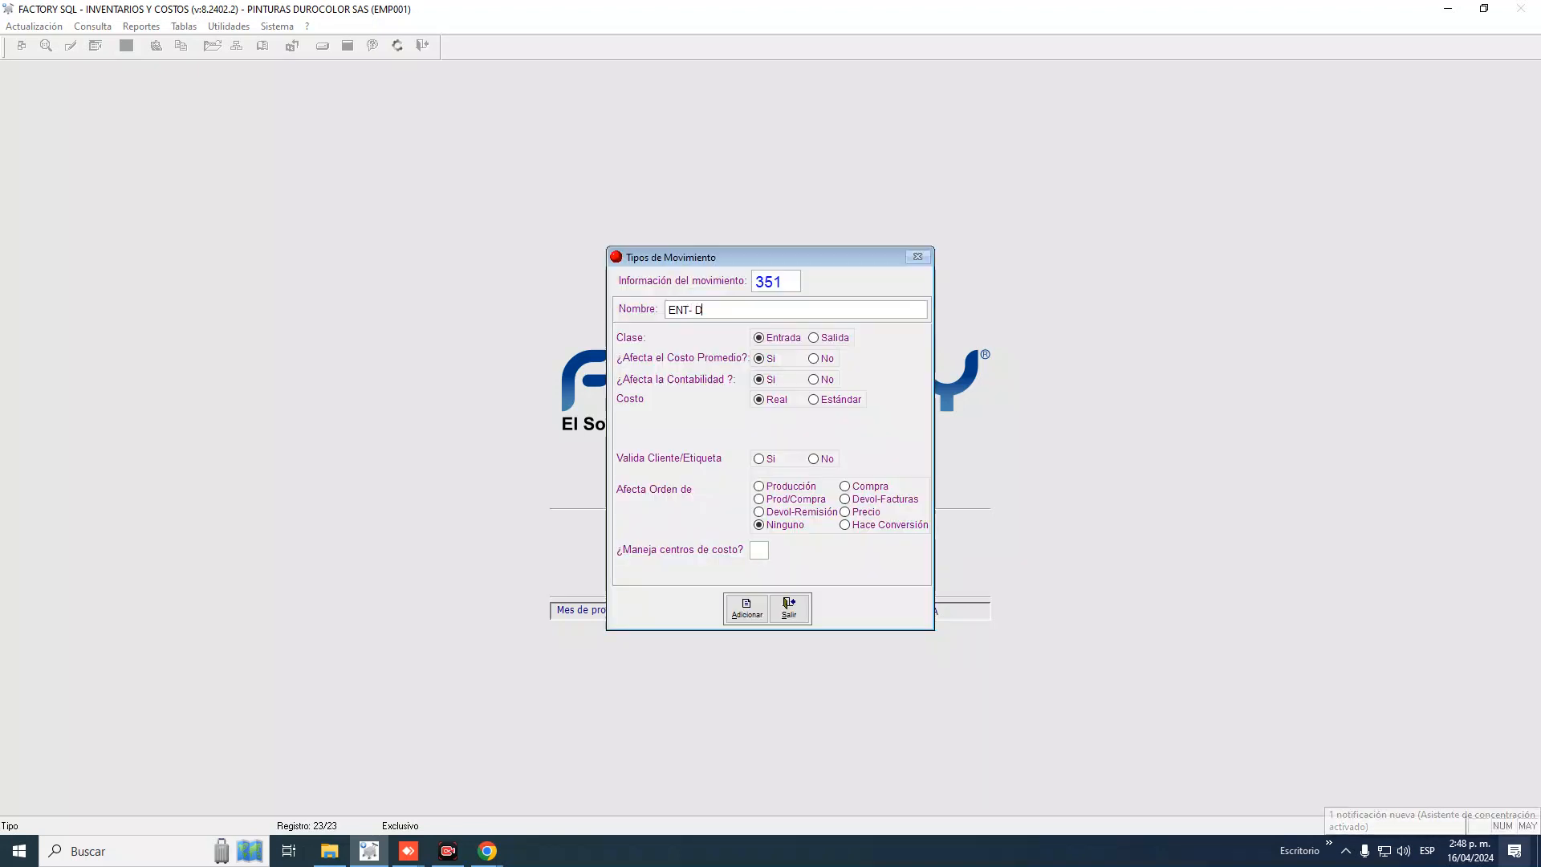
text(E PRODUCCIO)
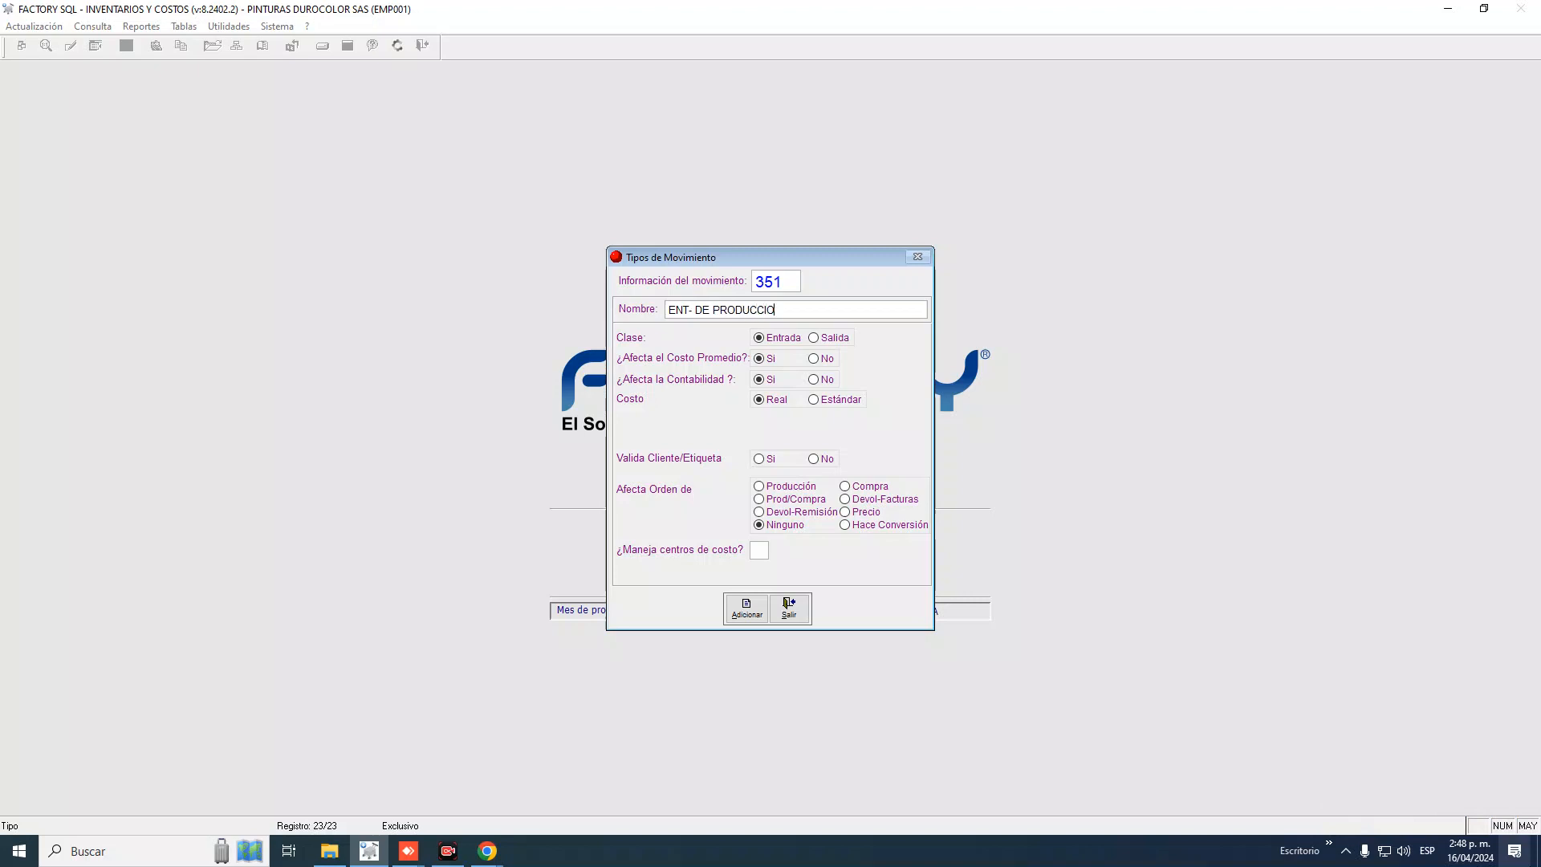
text(N ESMALTES)
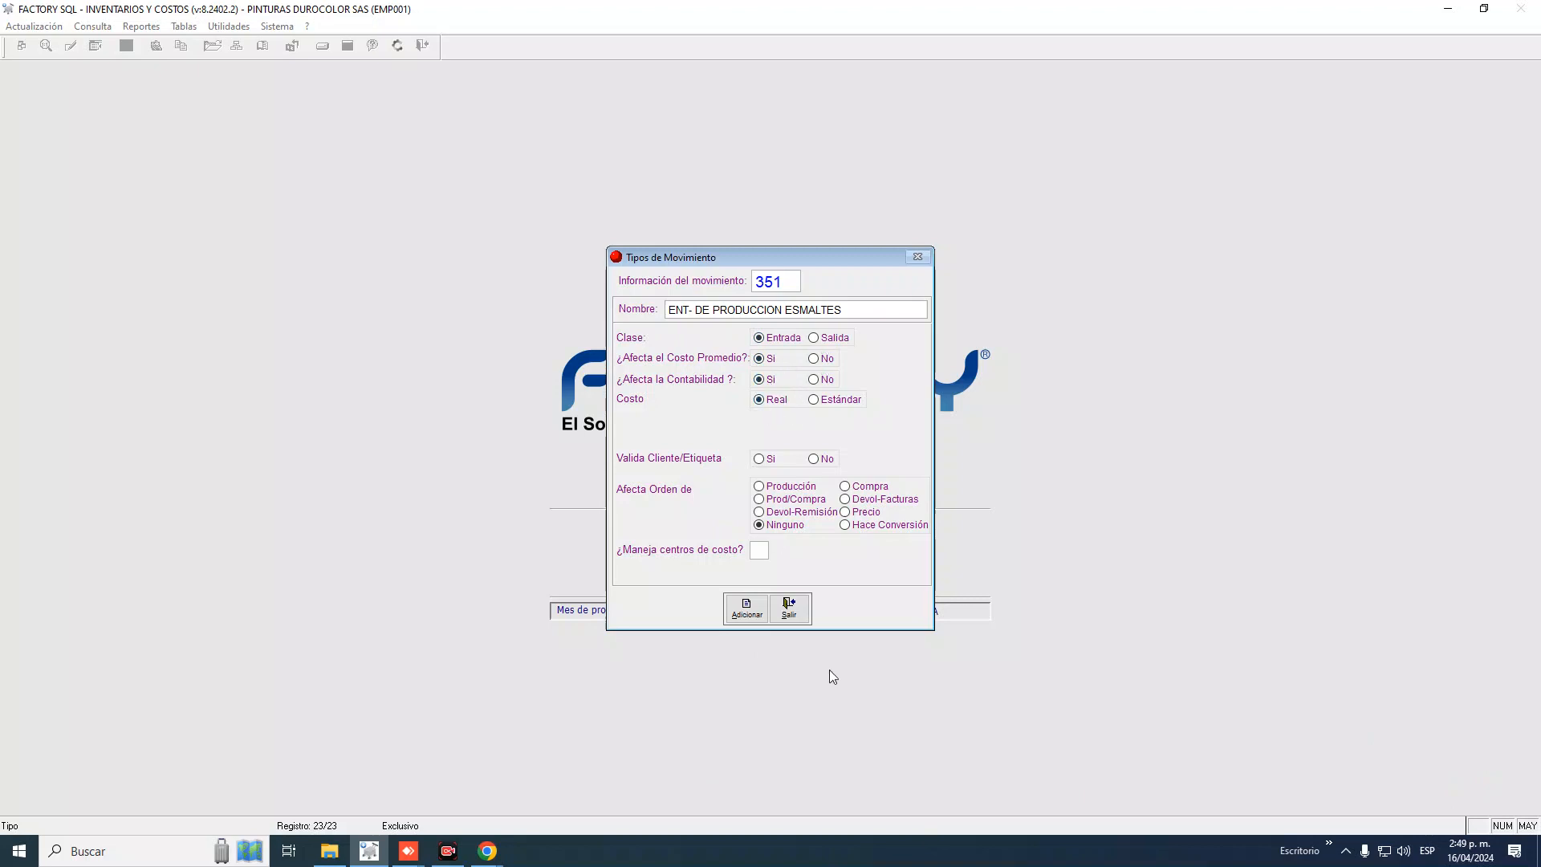
click(782, 488)
click(745, 609)
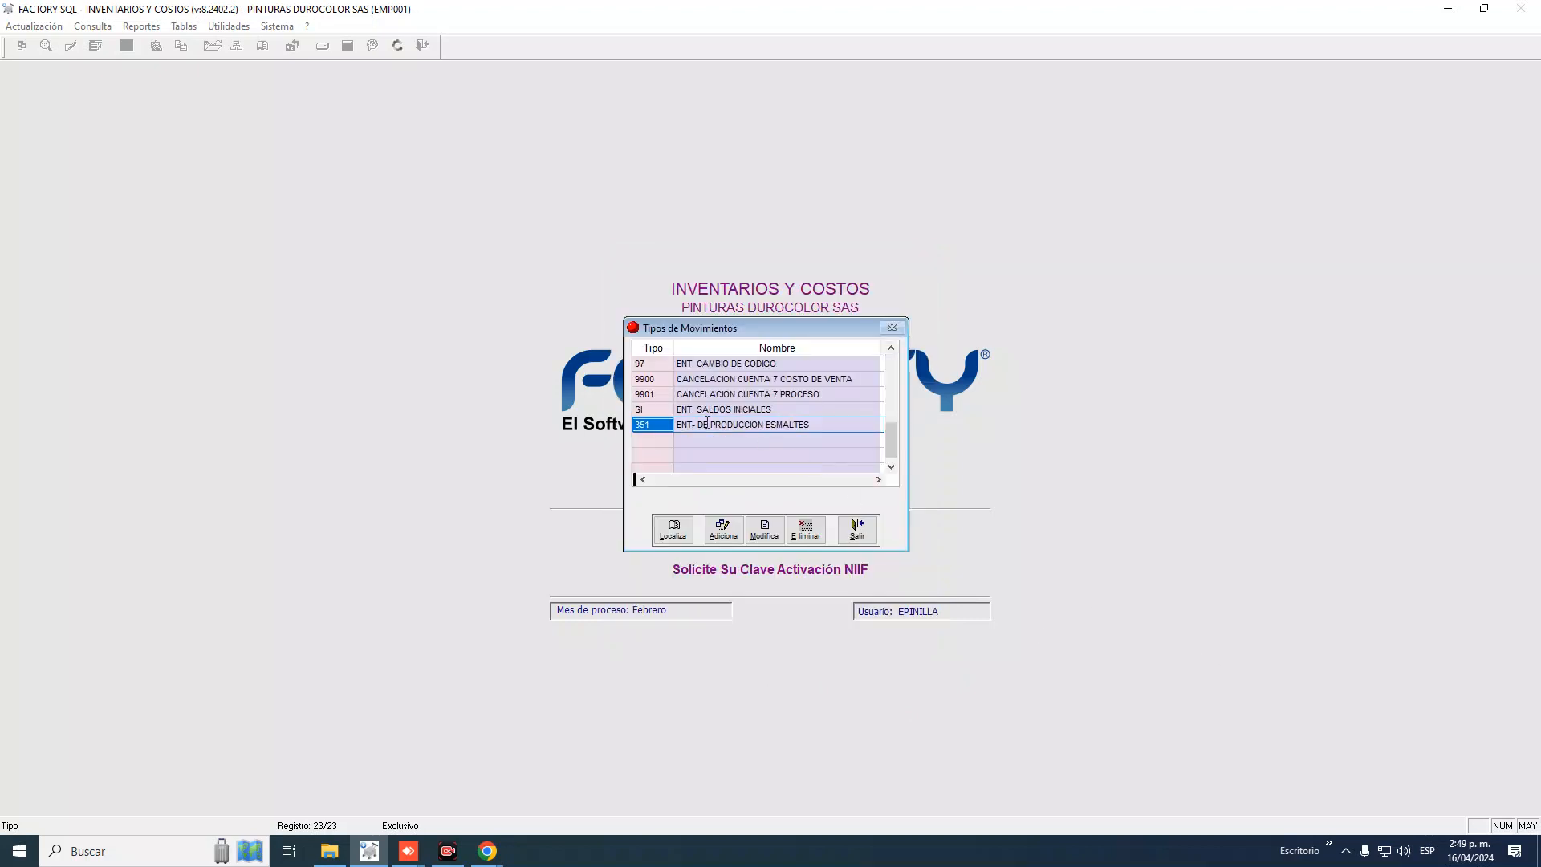
Sort the list by Tipo, compare new type 351 against type 35, then close the list
click(658, 350)
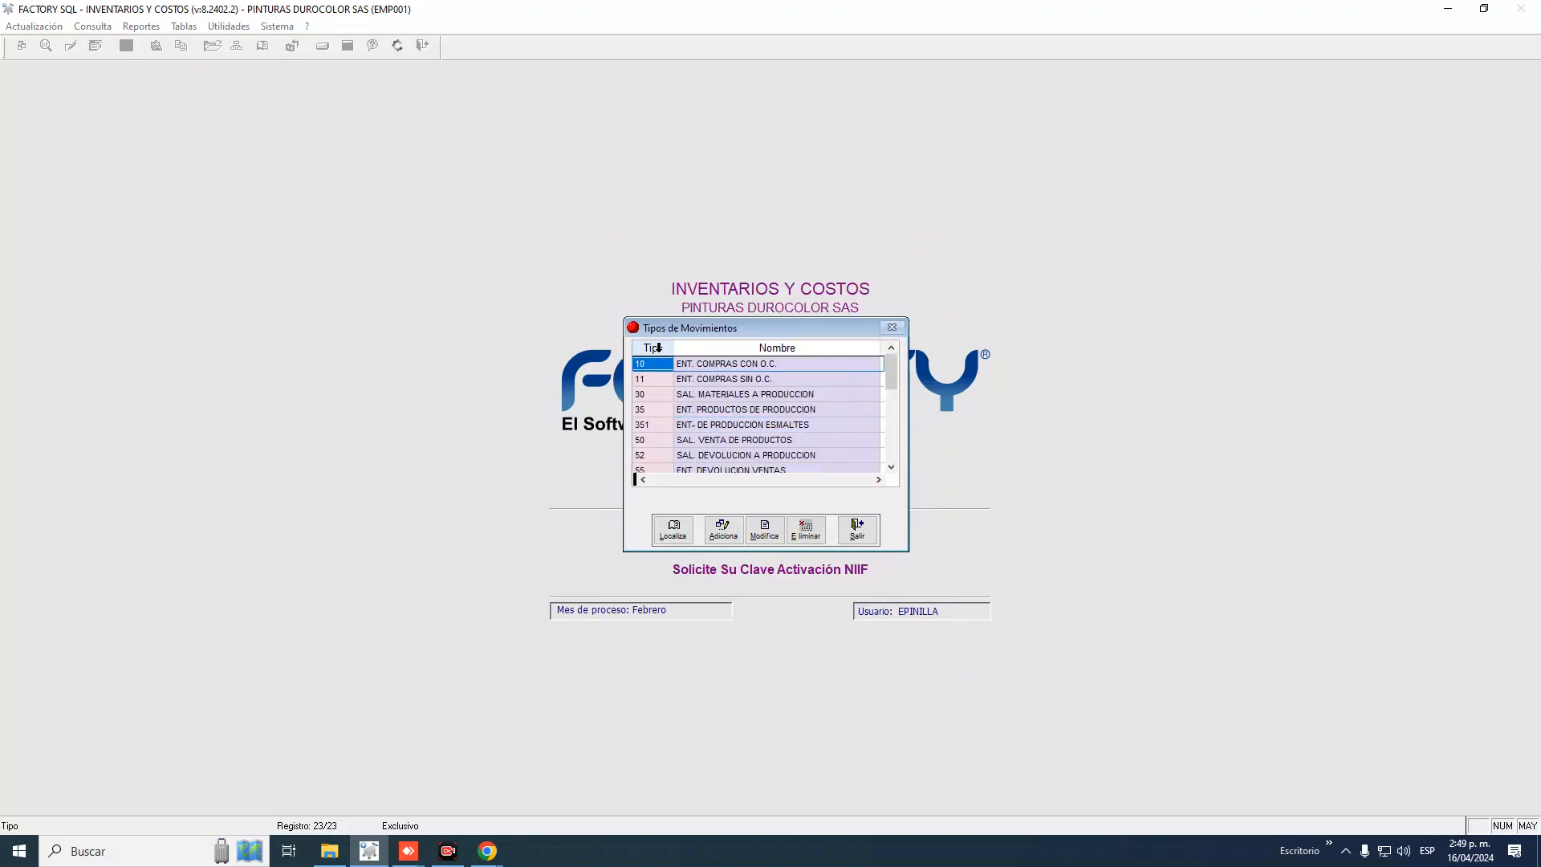
click(648, 426)
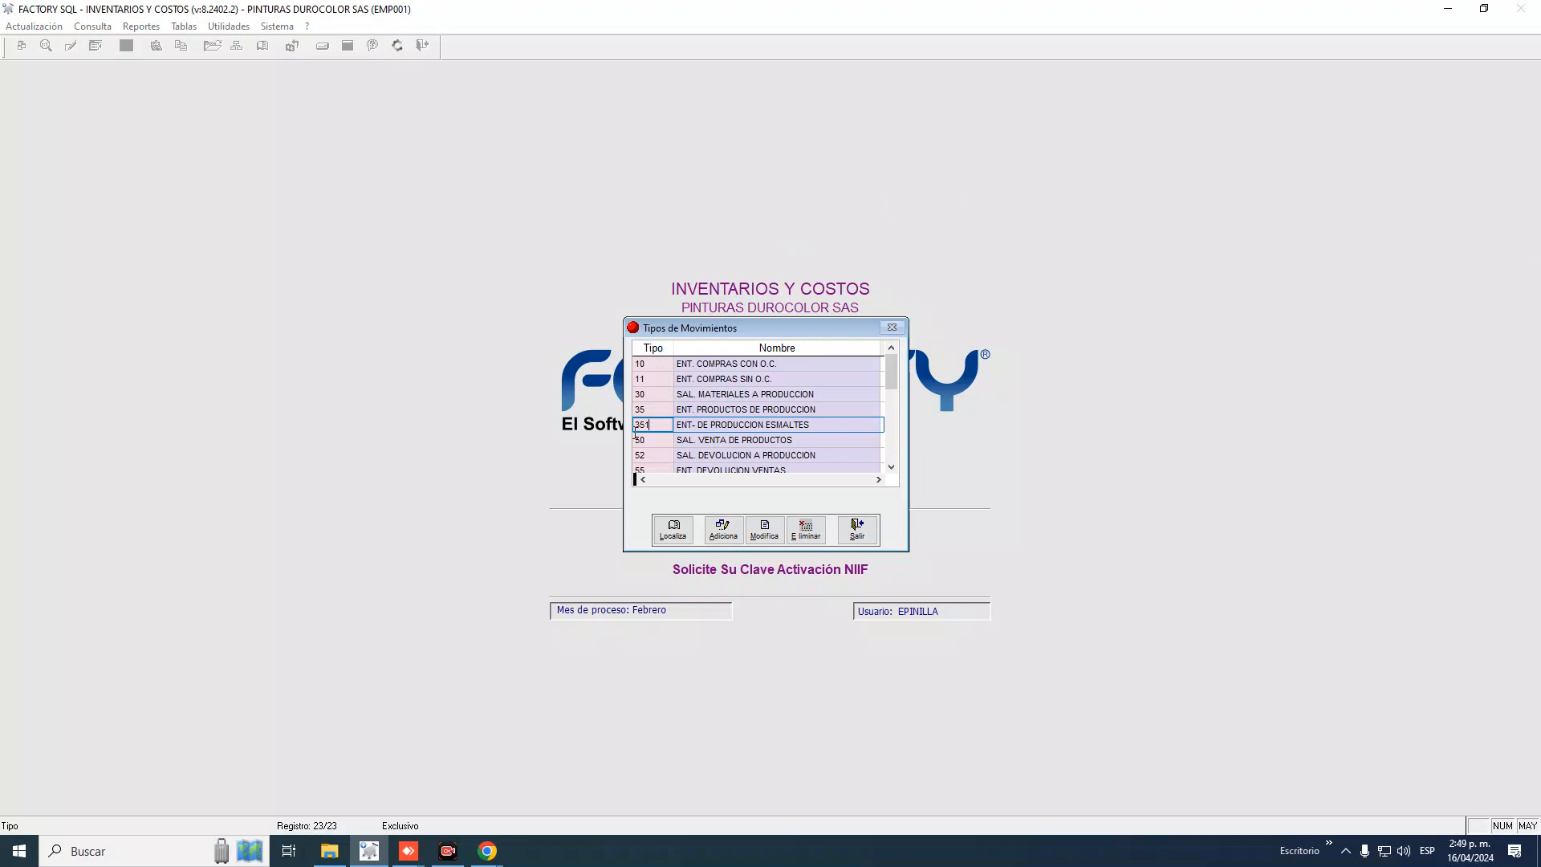
click(668, 409)
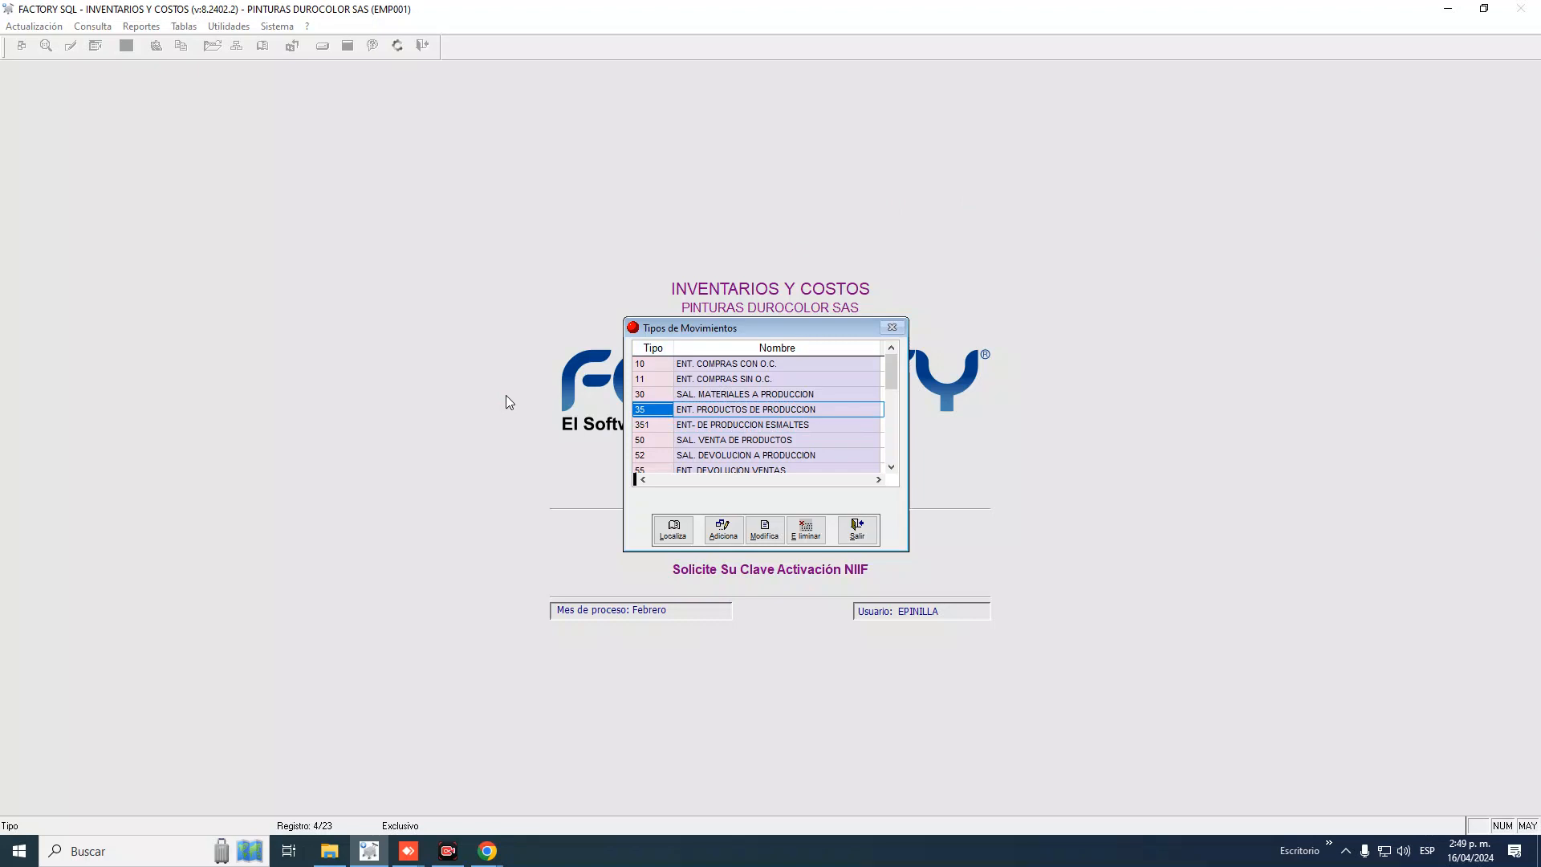
click(666, 424)
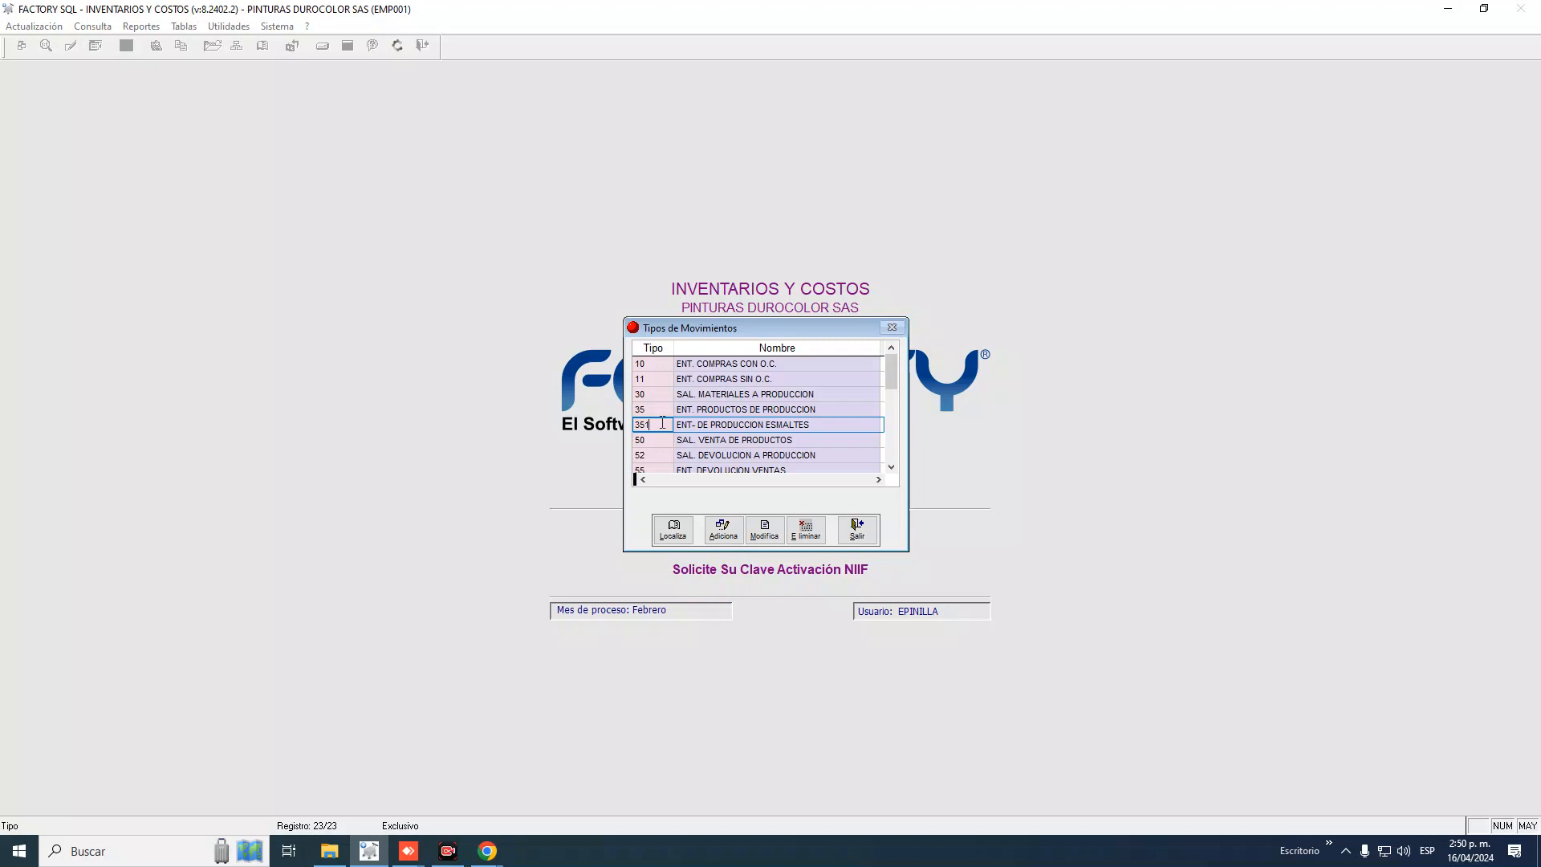
drag(661, 421, 633, 419)
click(664, 427)
click(857, 530)
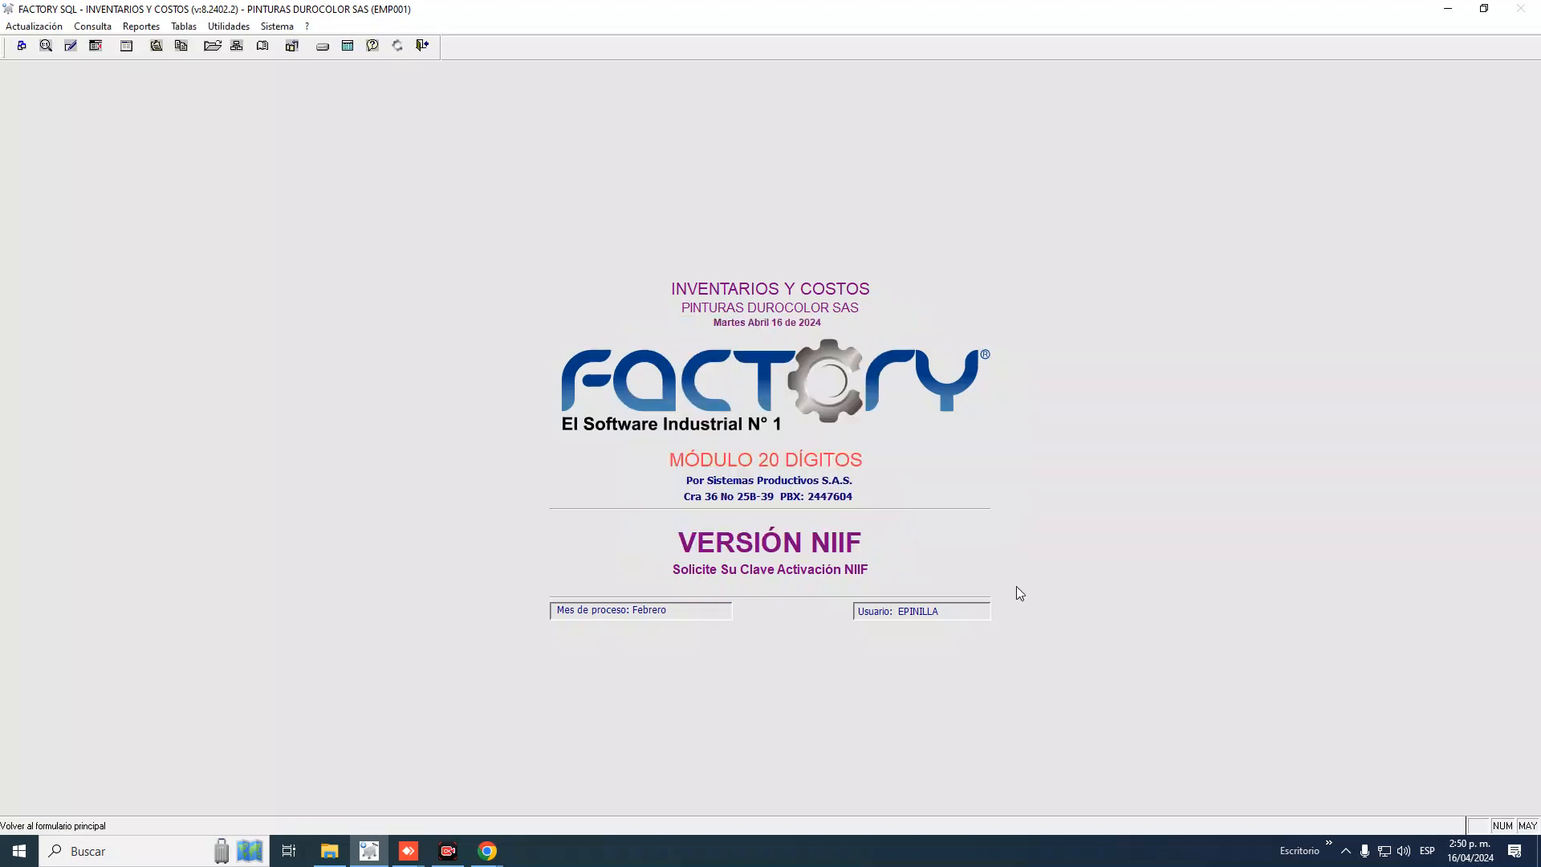
Start a new Cuentas Contables entry with Tipo 35 ENT. PRODUCTOS DE PRODUCCION
click(184, 26)
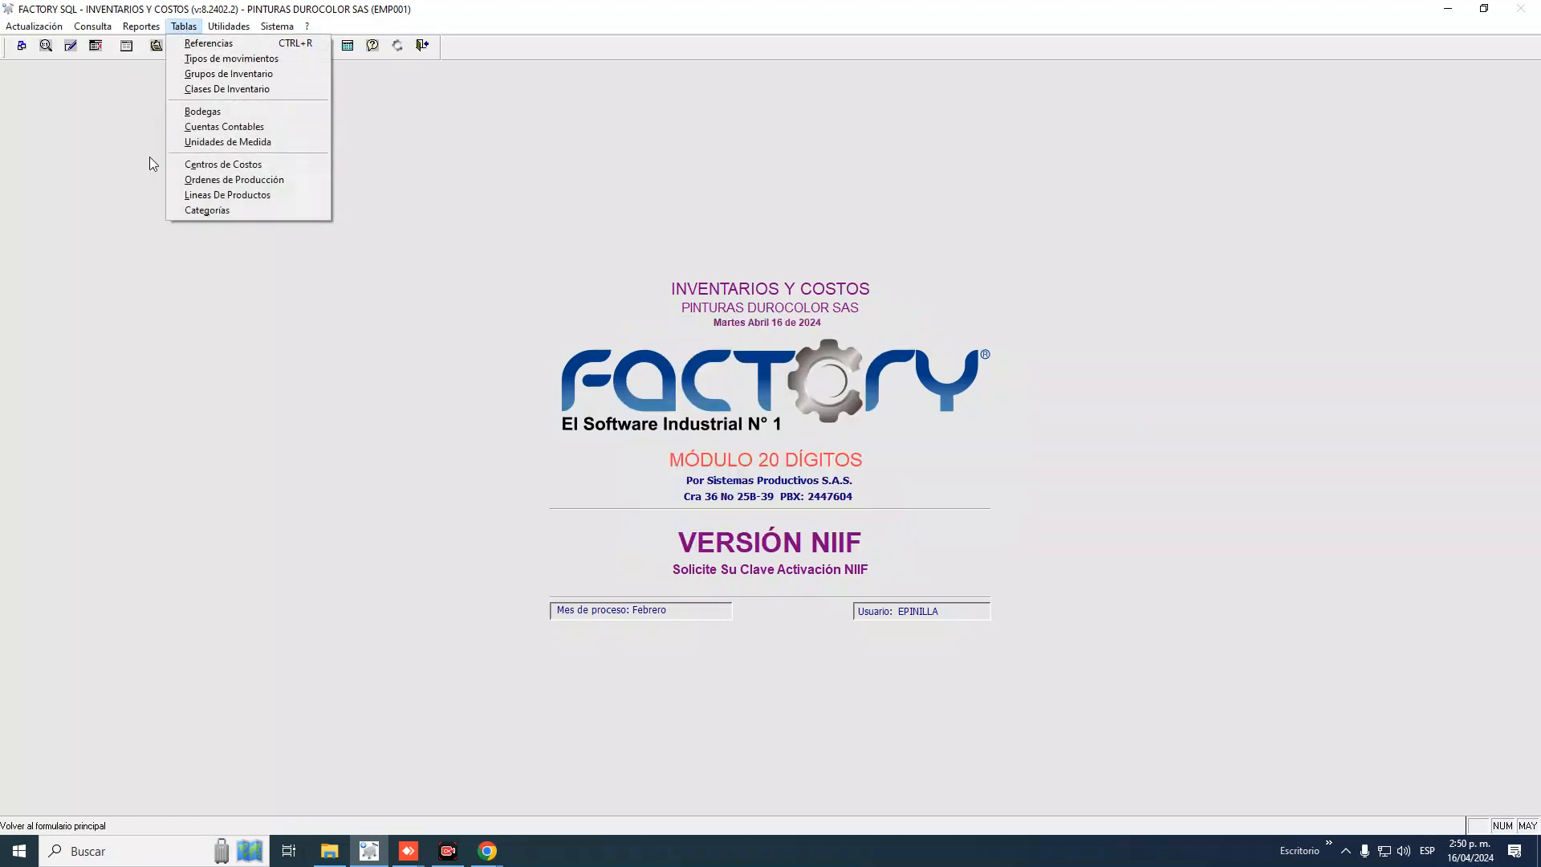
click(235, 126)
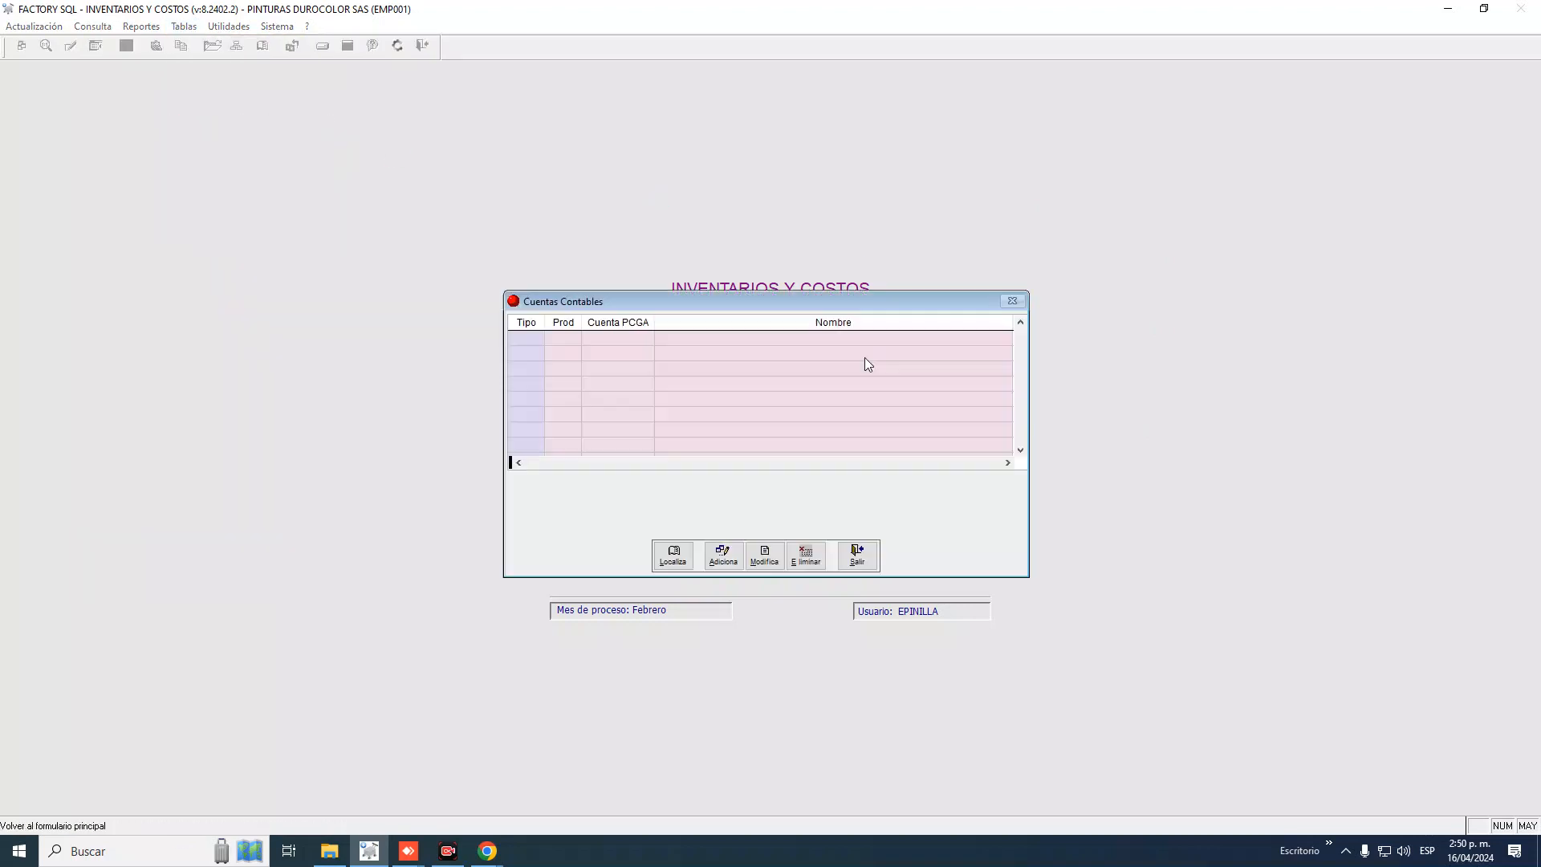
click(725, 555)
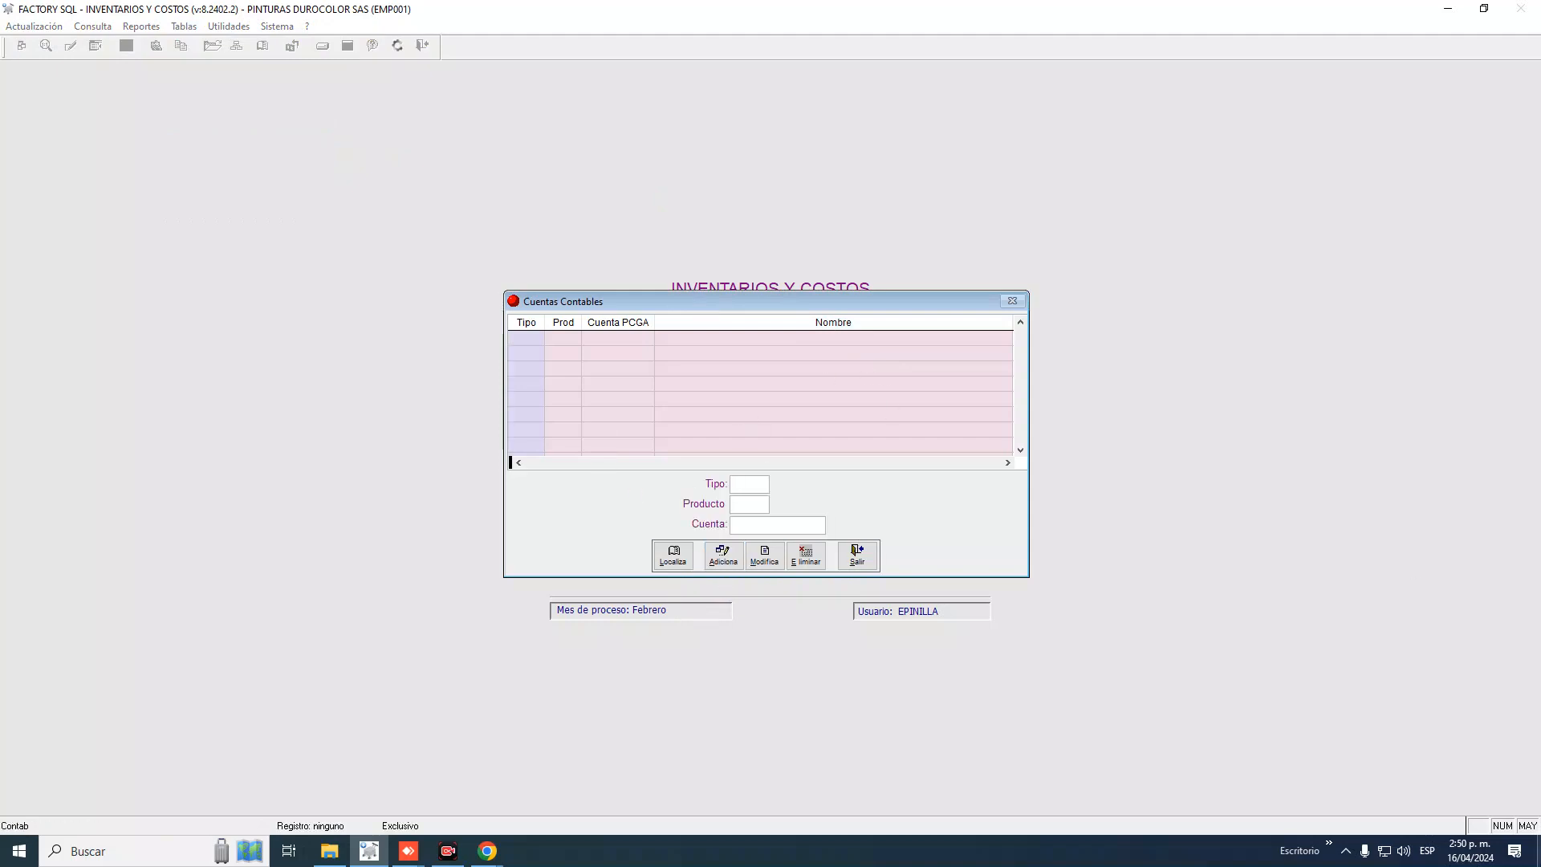
text(35)
key(Return)
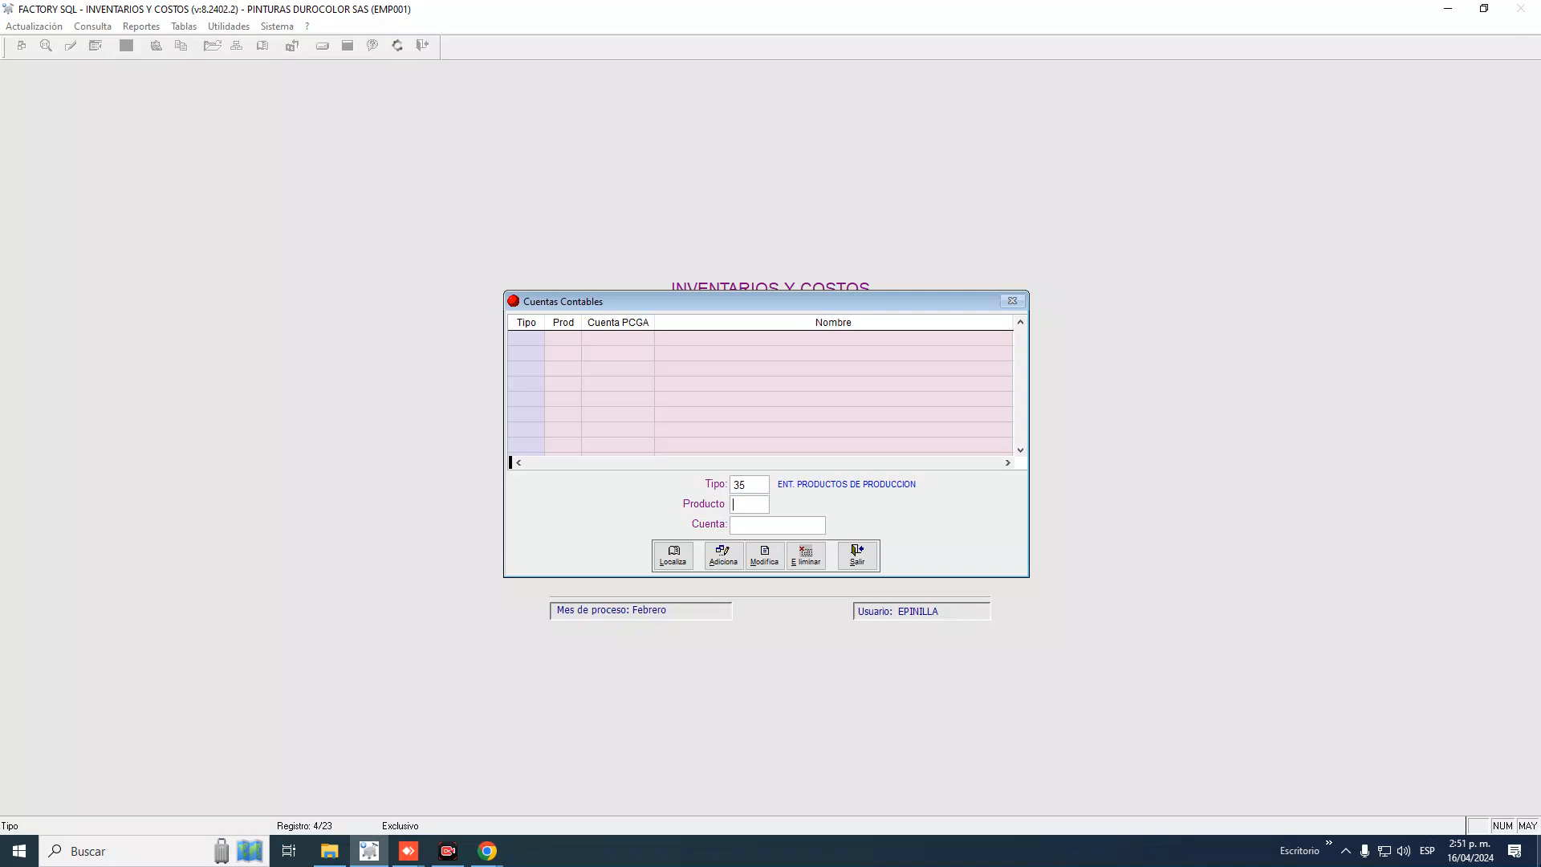
click(747, 486)
text(4)
key(Return)
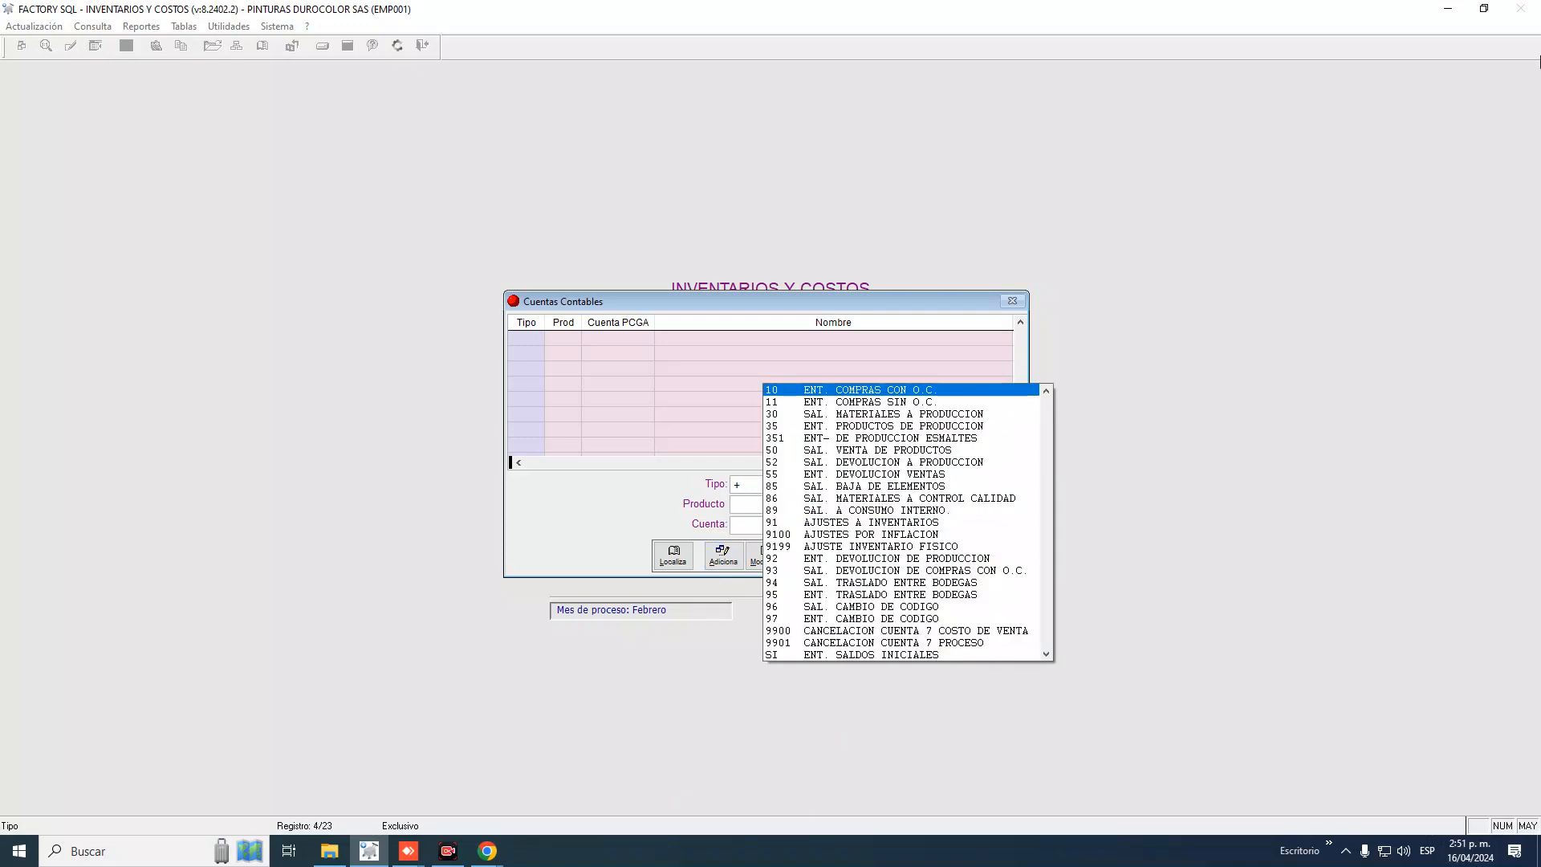
key(Down)
key(Down)
key(Down)
key(Down)
key(Down)
key(Down)
key(Down)
key(Down)
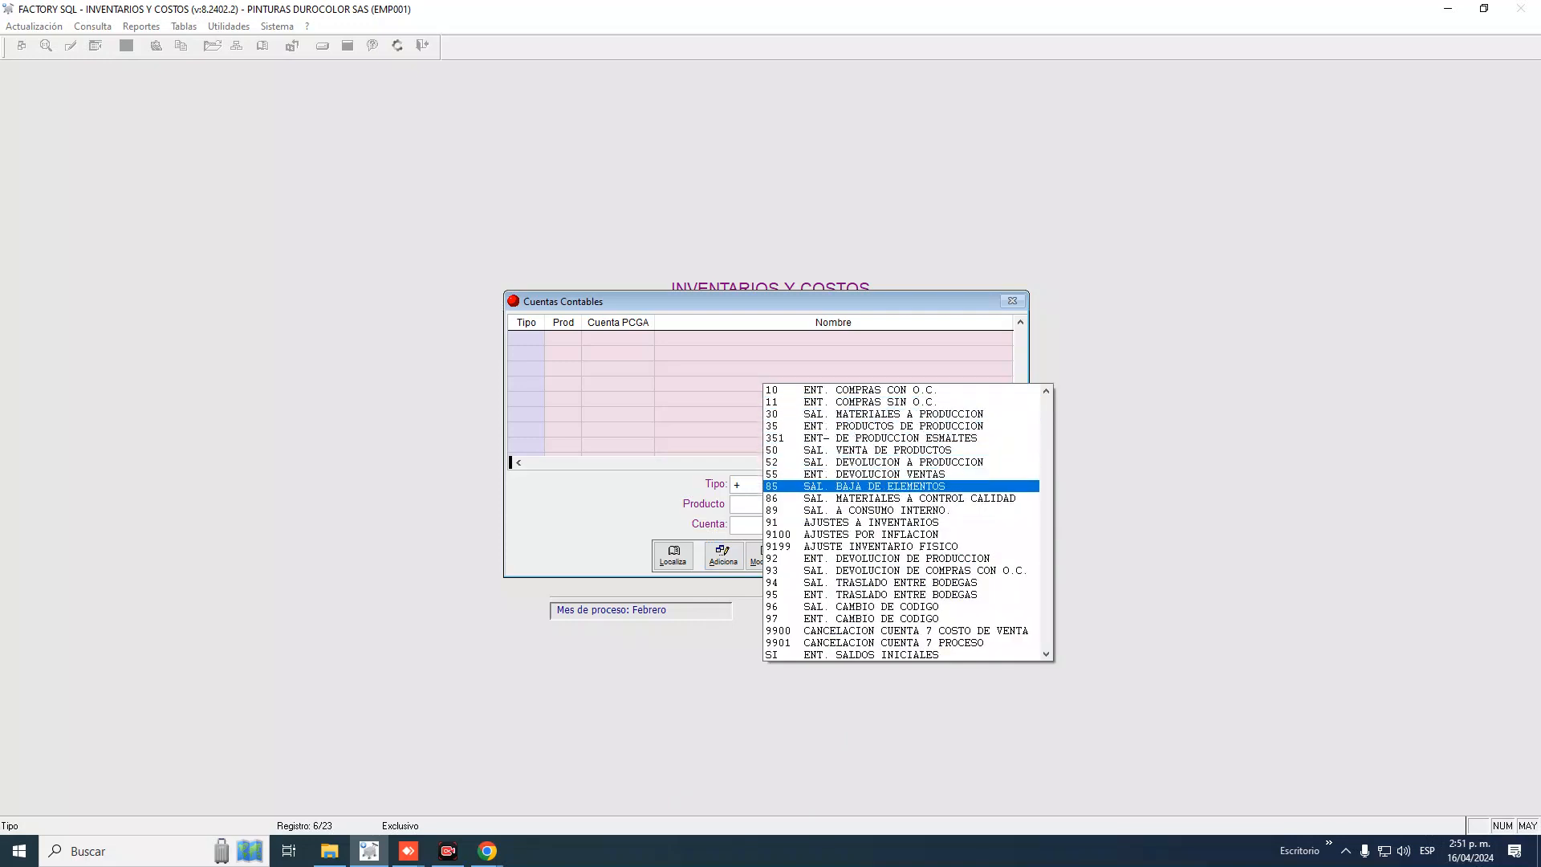
key(Up)
key(Up)
key(Up)
key(Up)
key(Up)
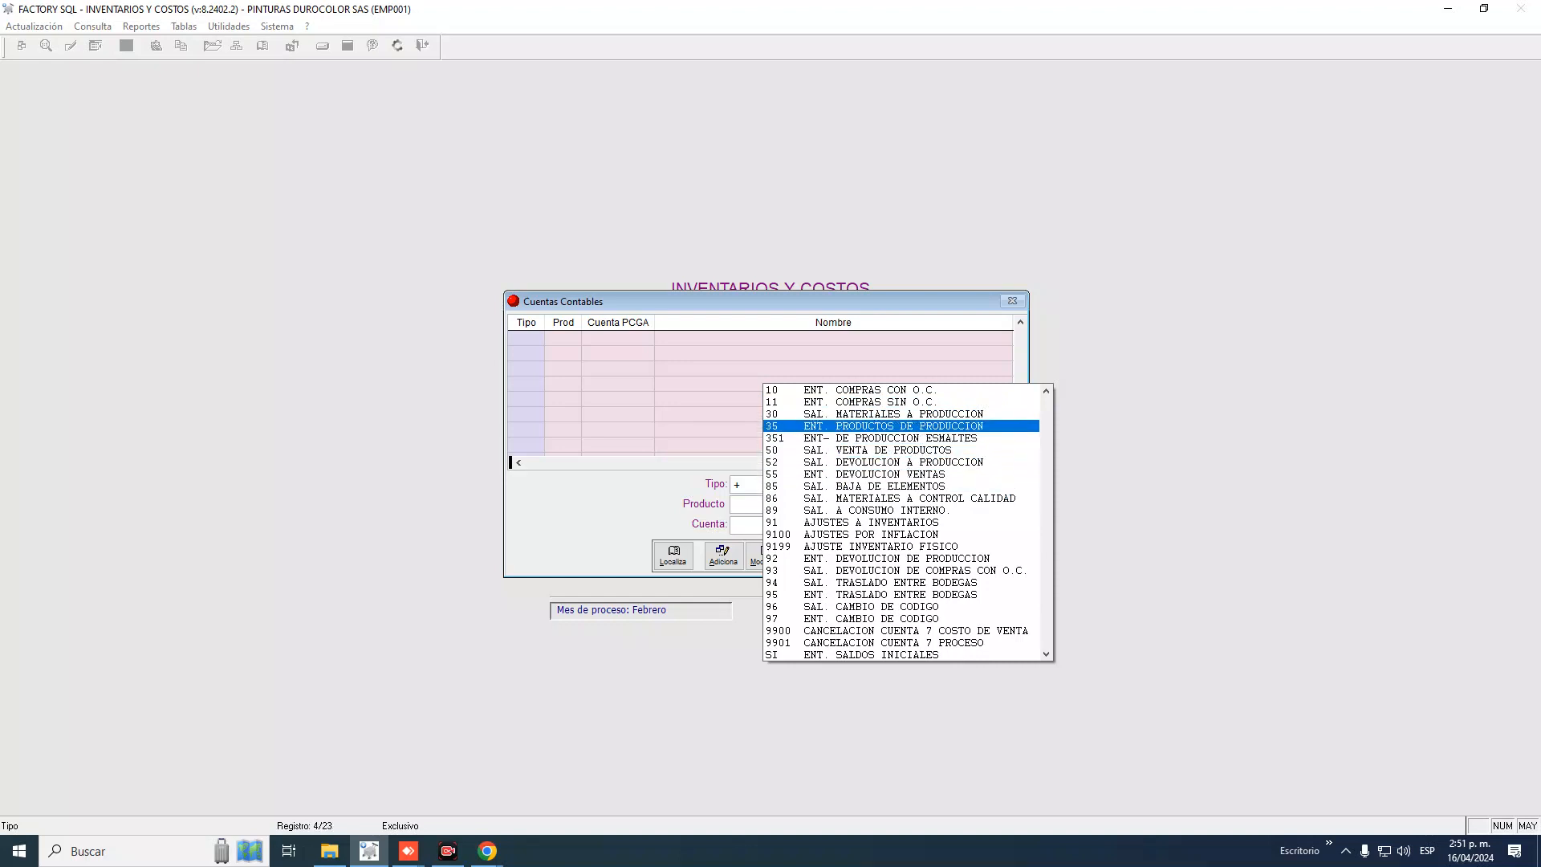
key(Return)
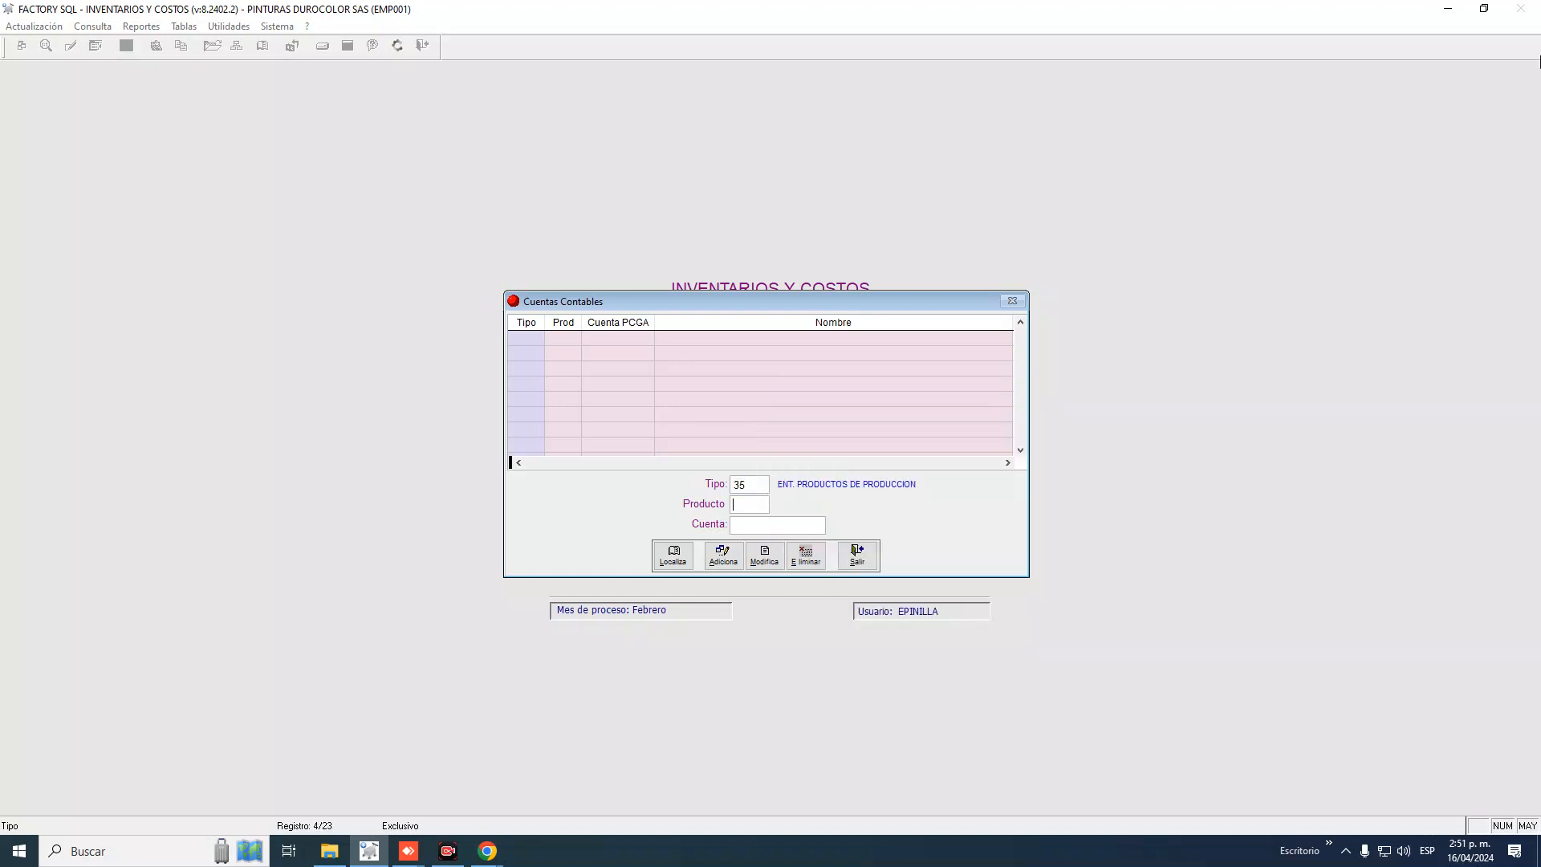
Choose product S, PROD. SEMIELABORADO, and enter + in the Cuenta field
key(Return)
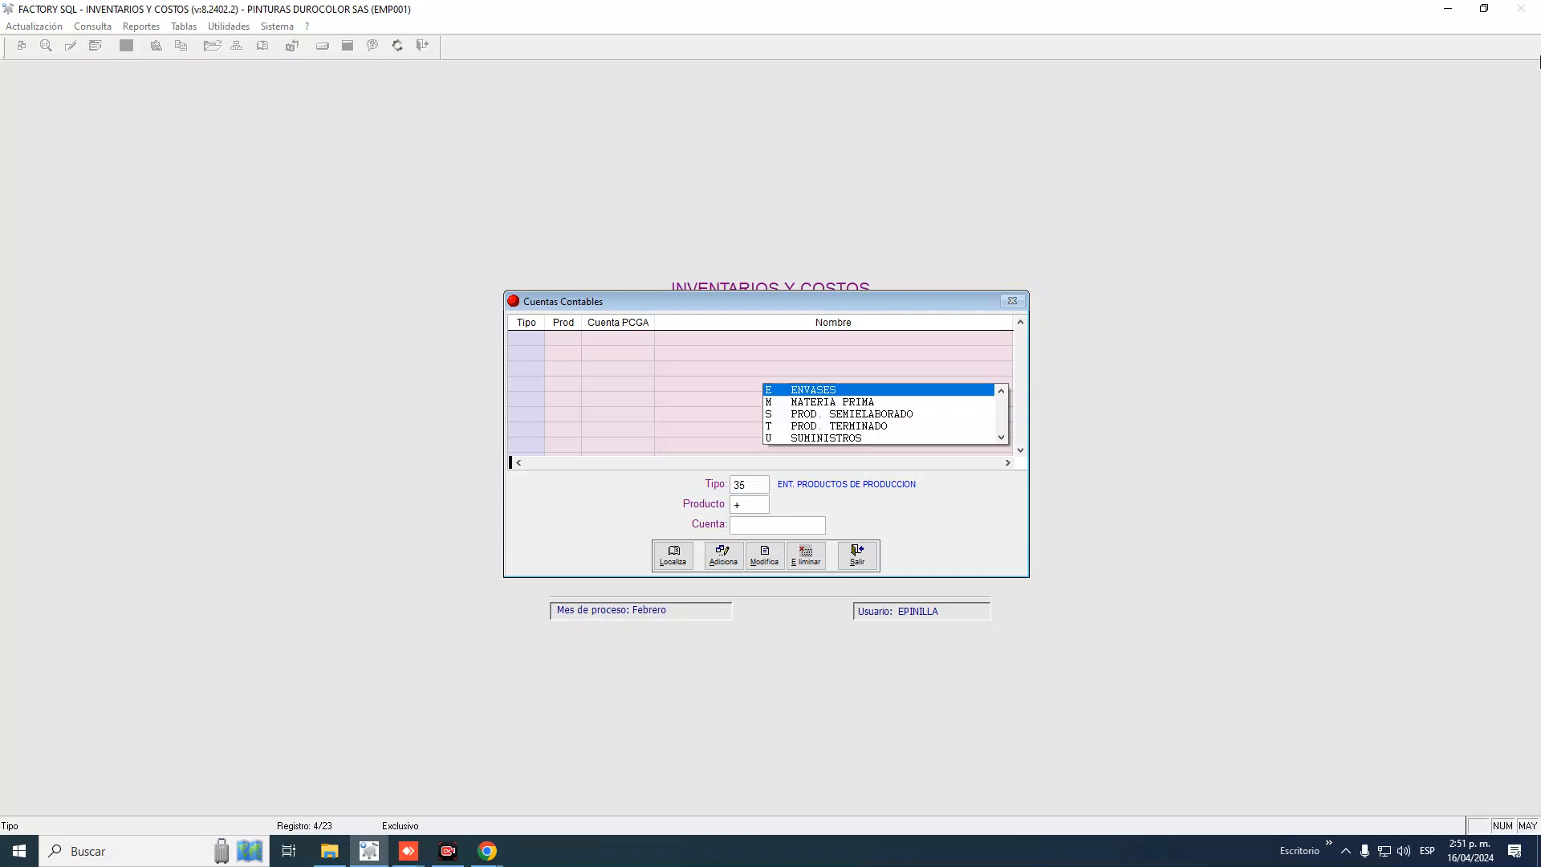
key(Down)
key(Down)
key(Down)
key(Down)
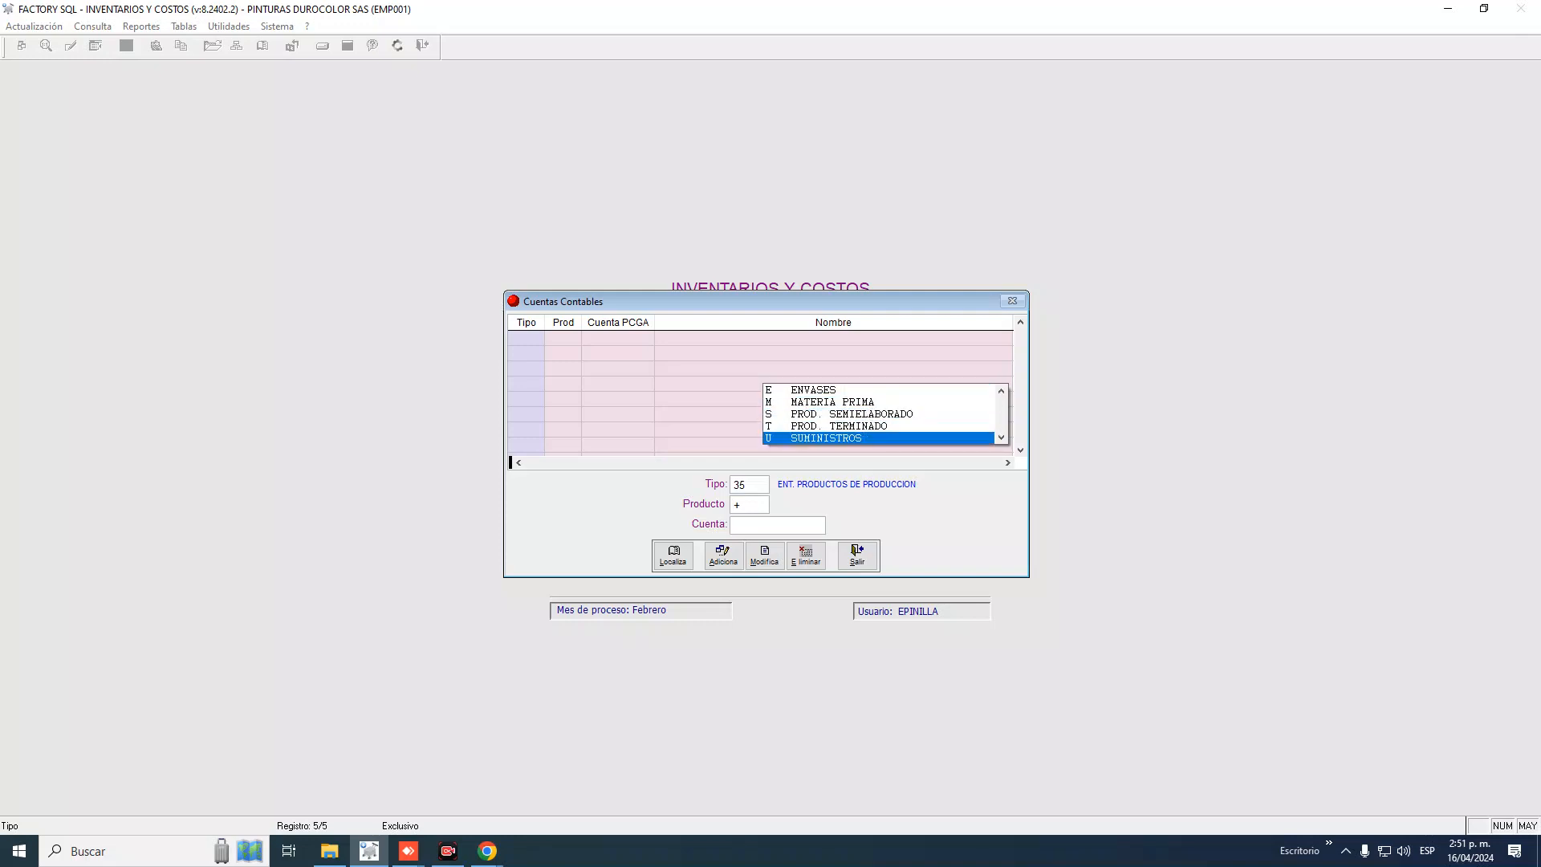
key(Up)
key(Up)
key(Up)
key(Up)
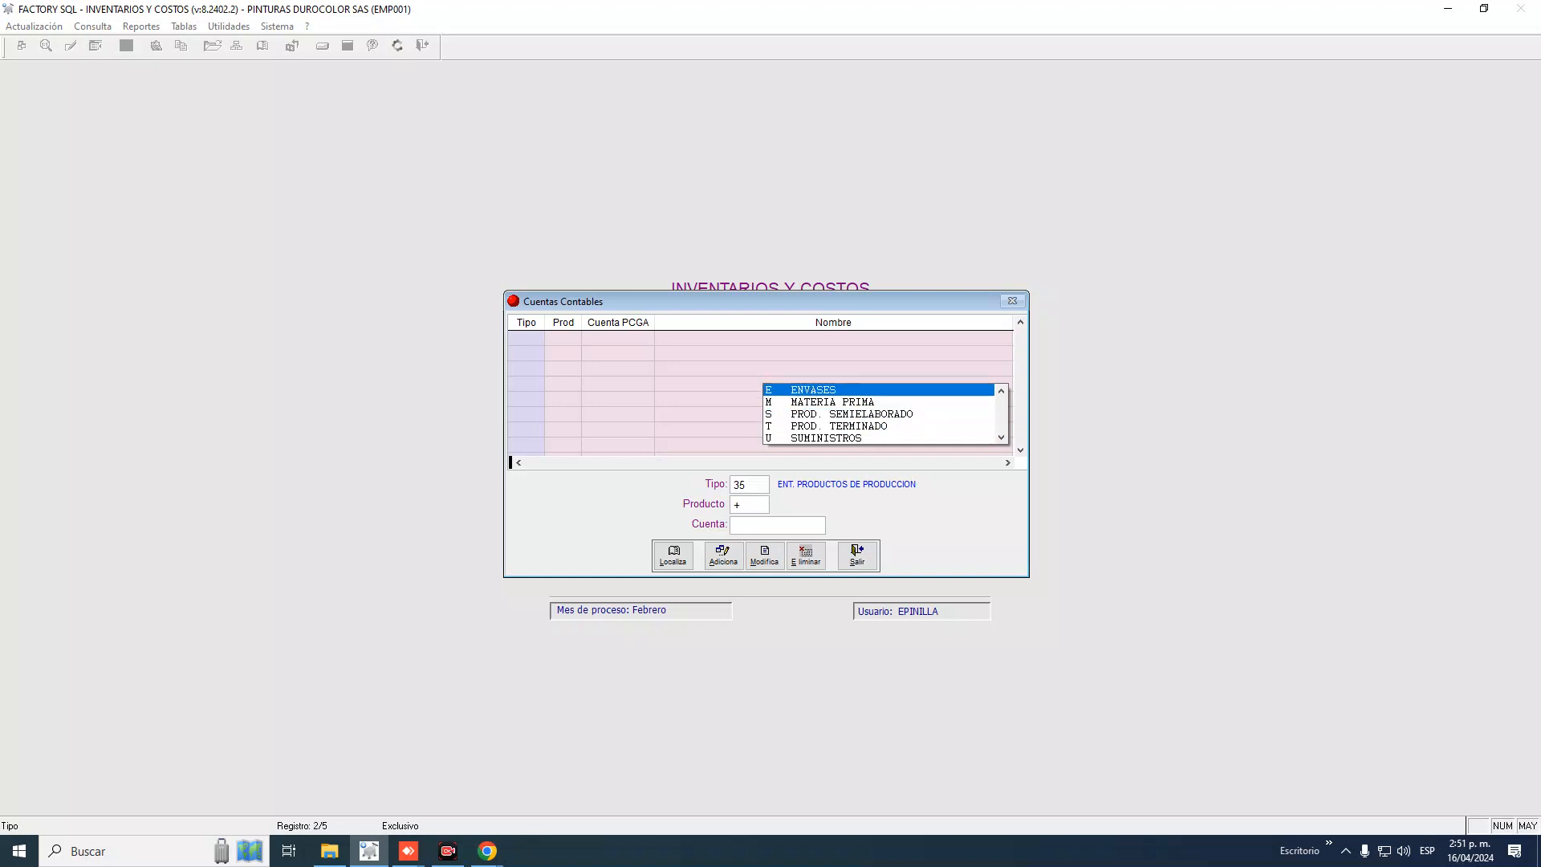
key(Down)
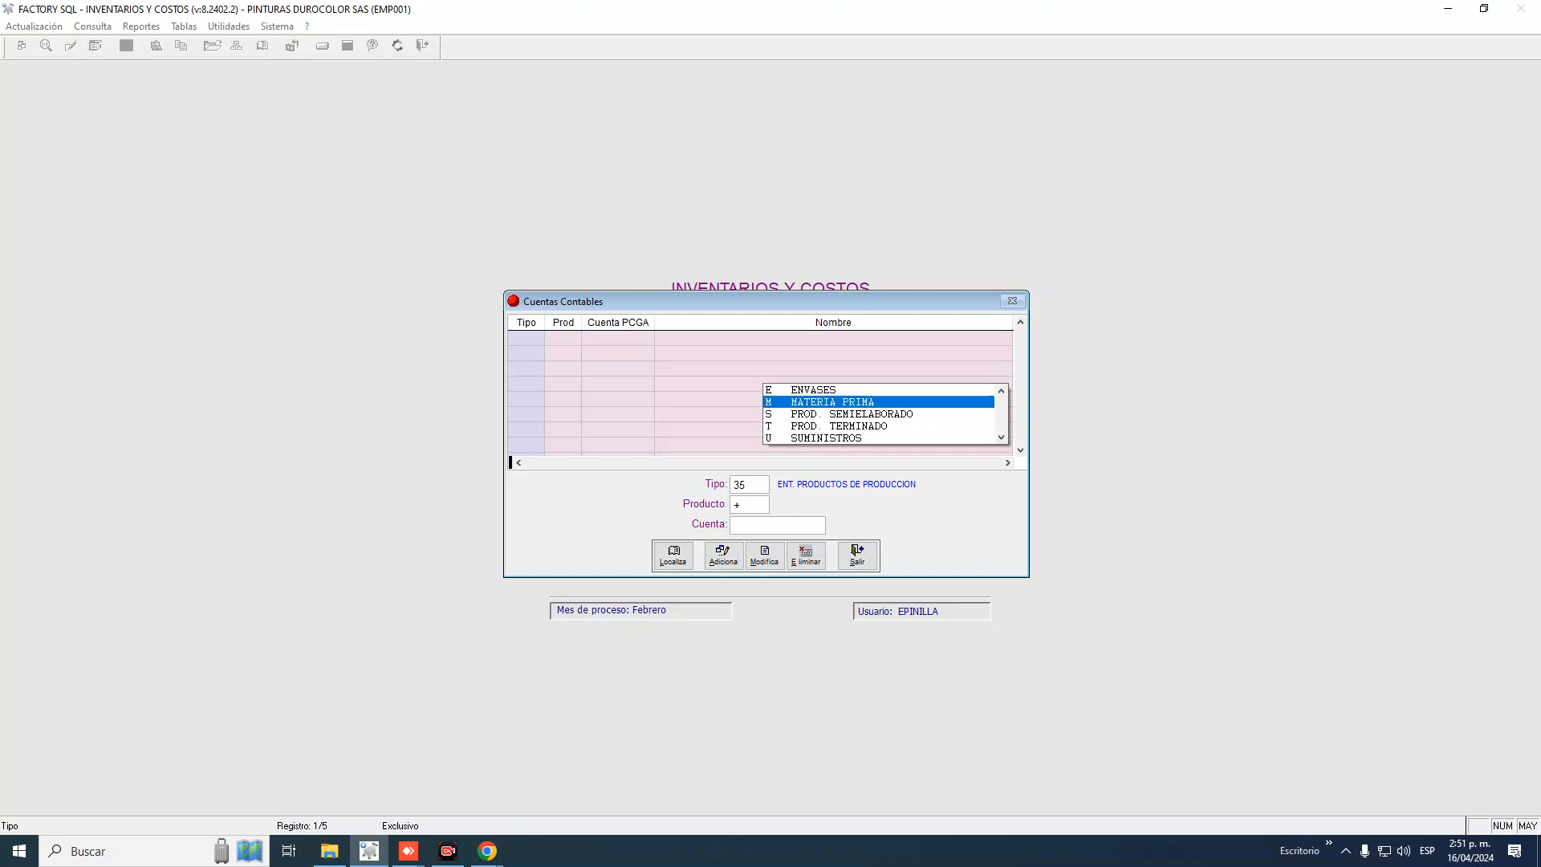
key(Down)
key(Down)
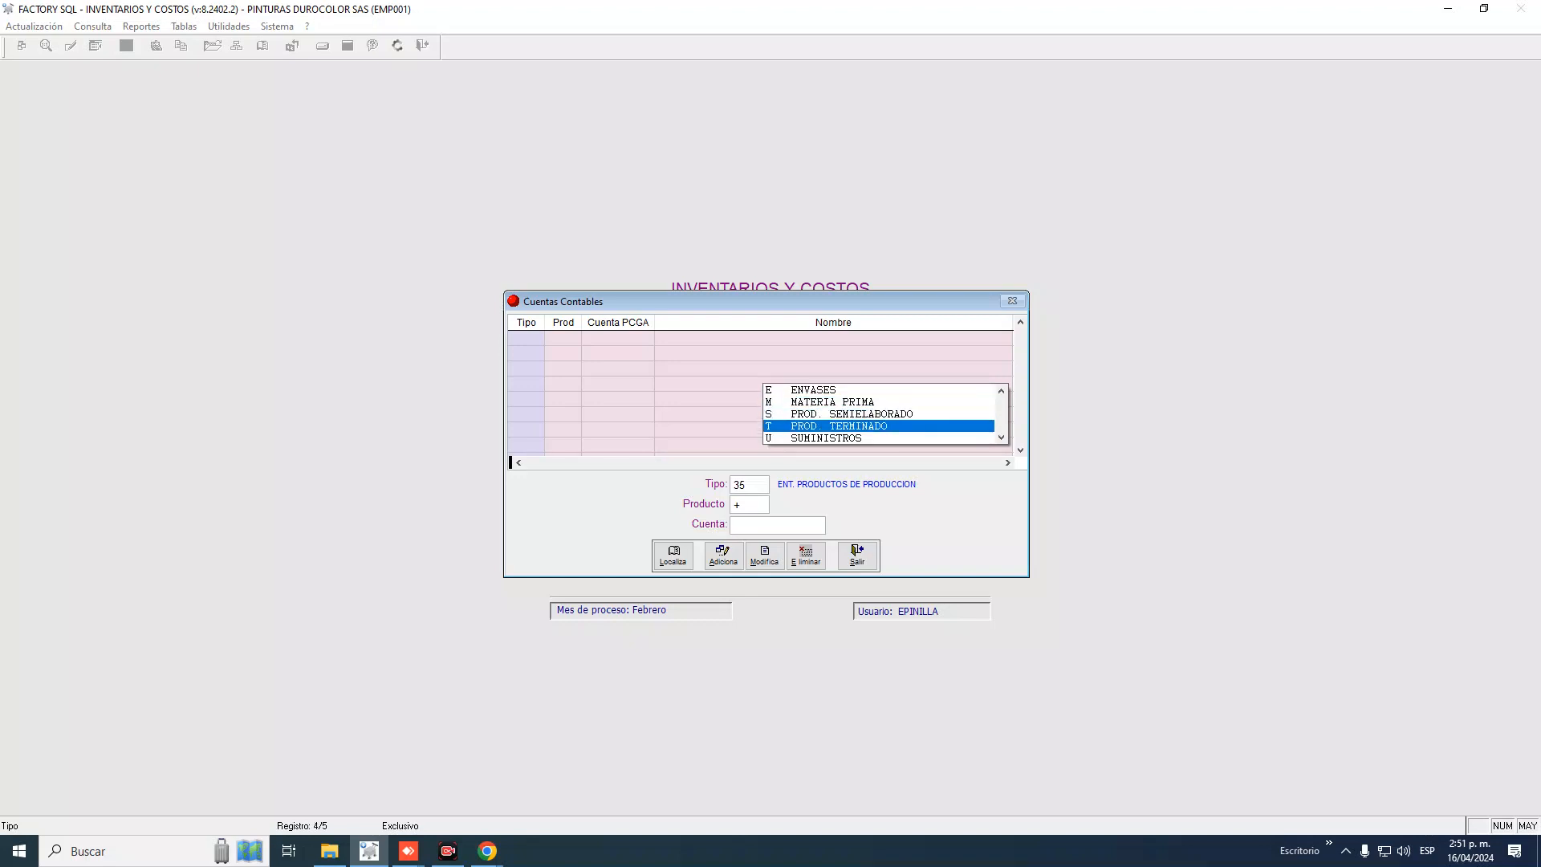
key(Down)
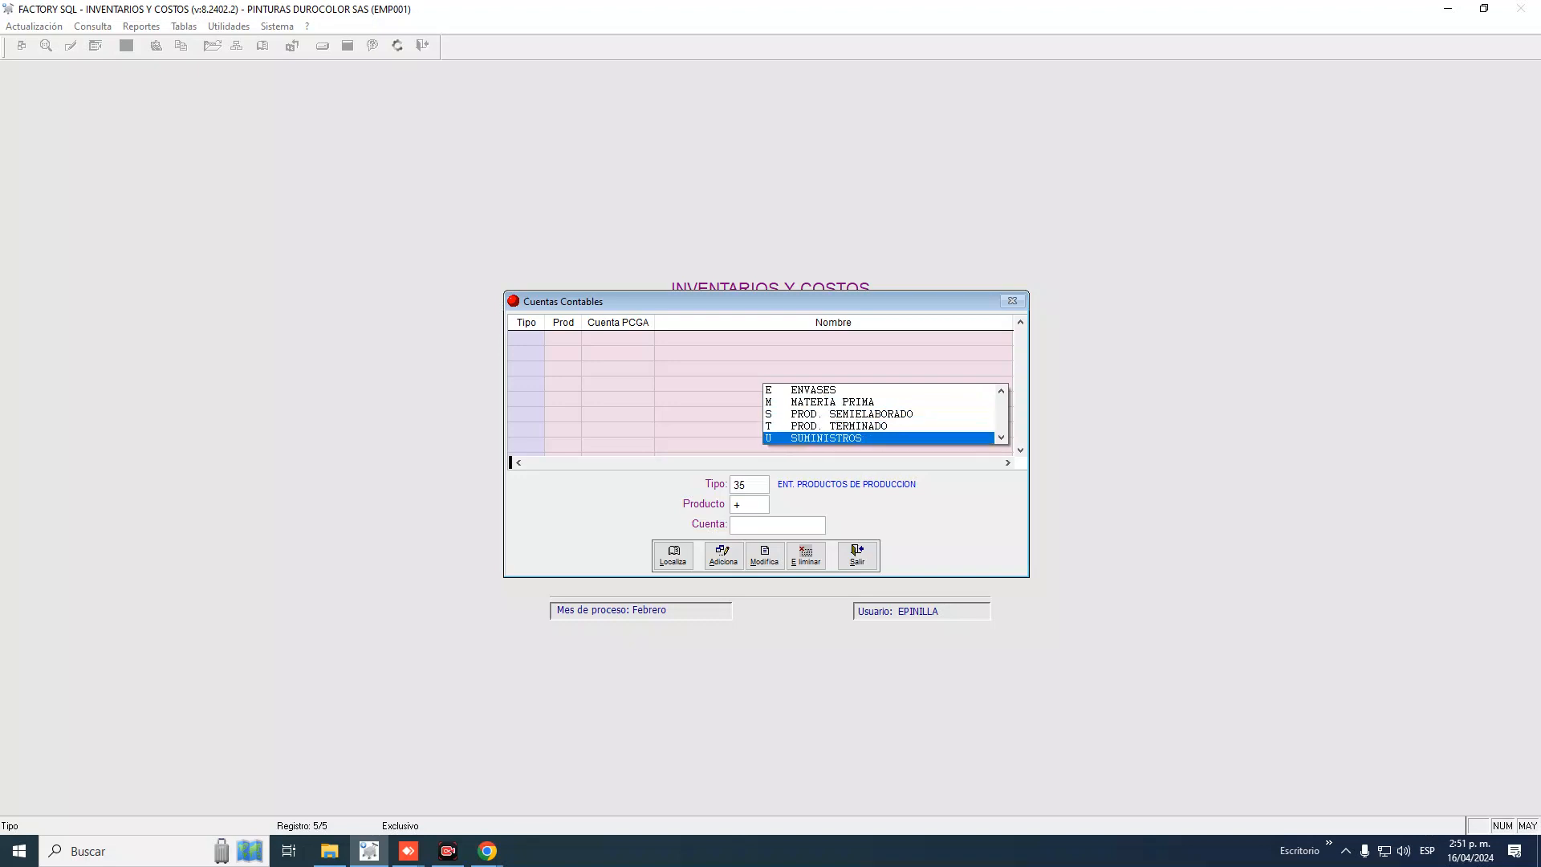
key(Up)
key(Up)
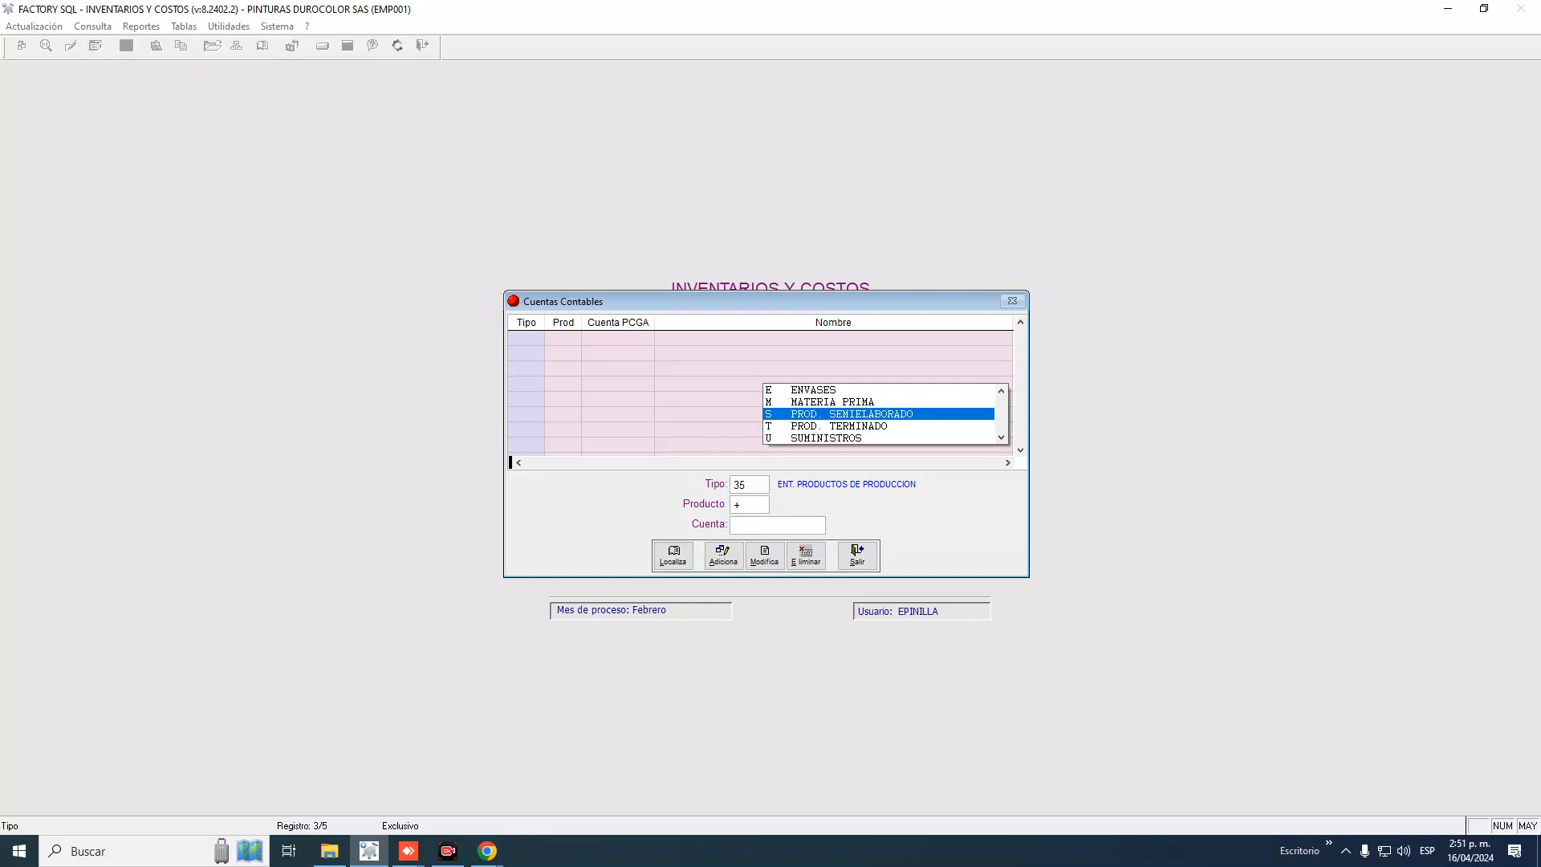
key(Return)
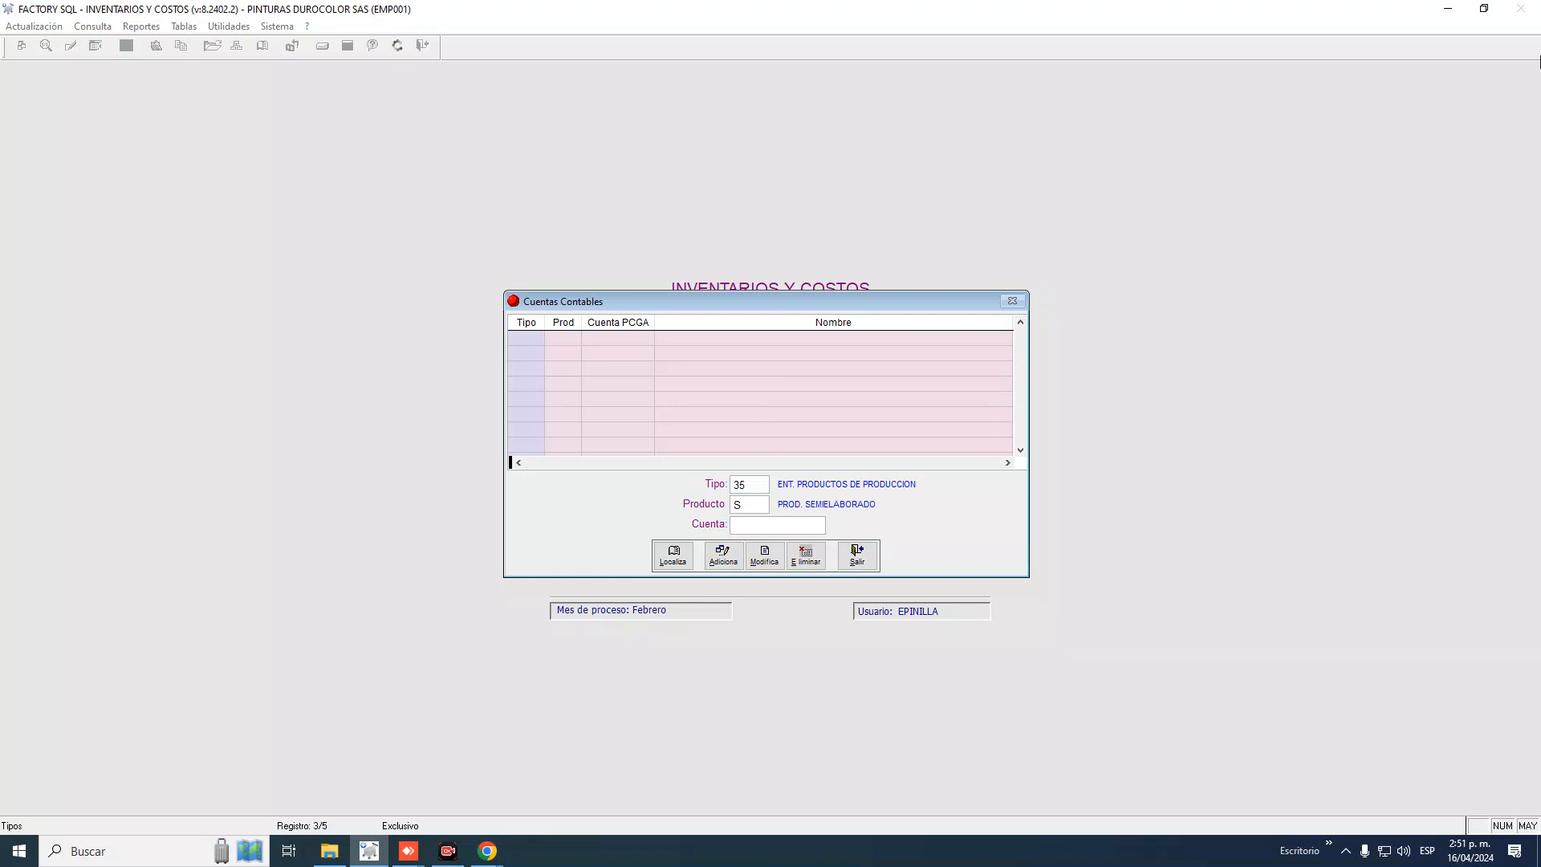
text(+)
key(Return)
key(Return)
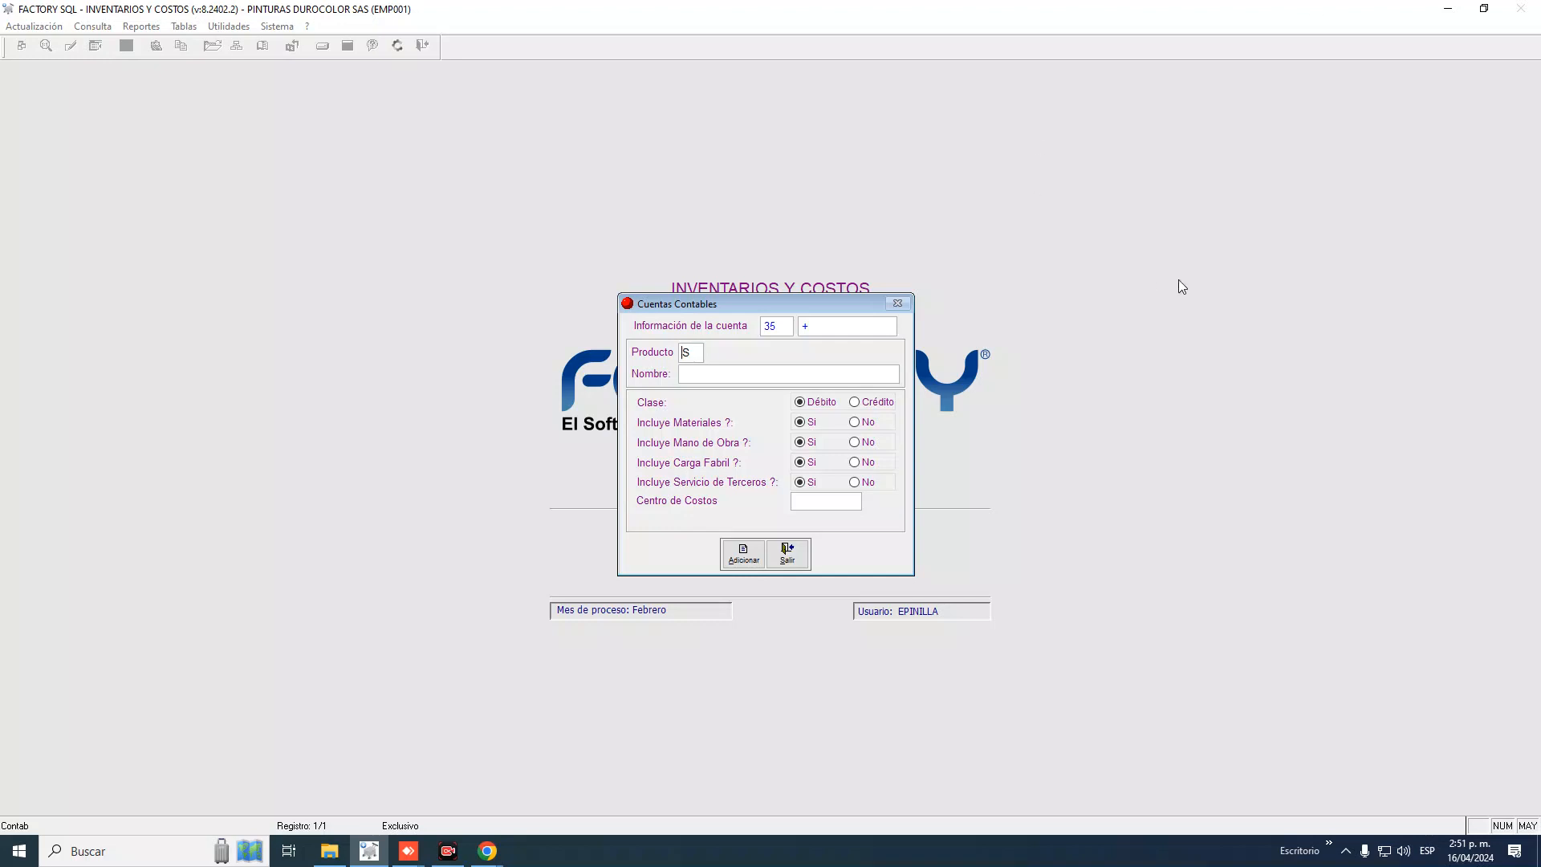
Type 131231 as the account name, then leave the form and accounts list without saving
click(691, 374)
text(131231)
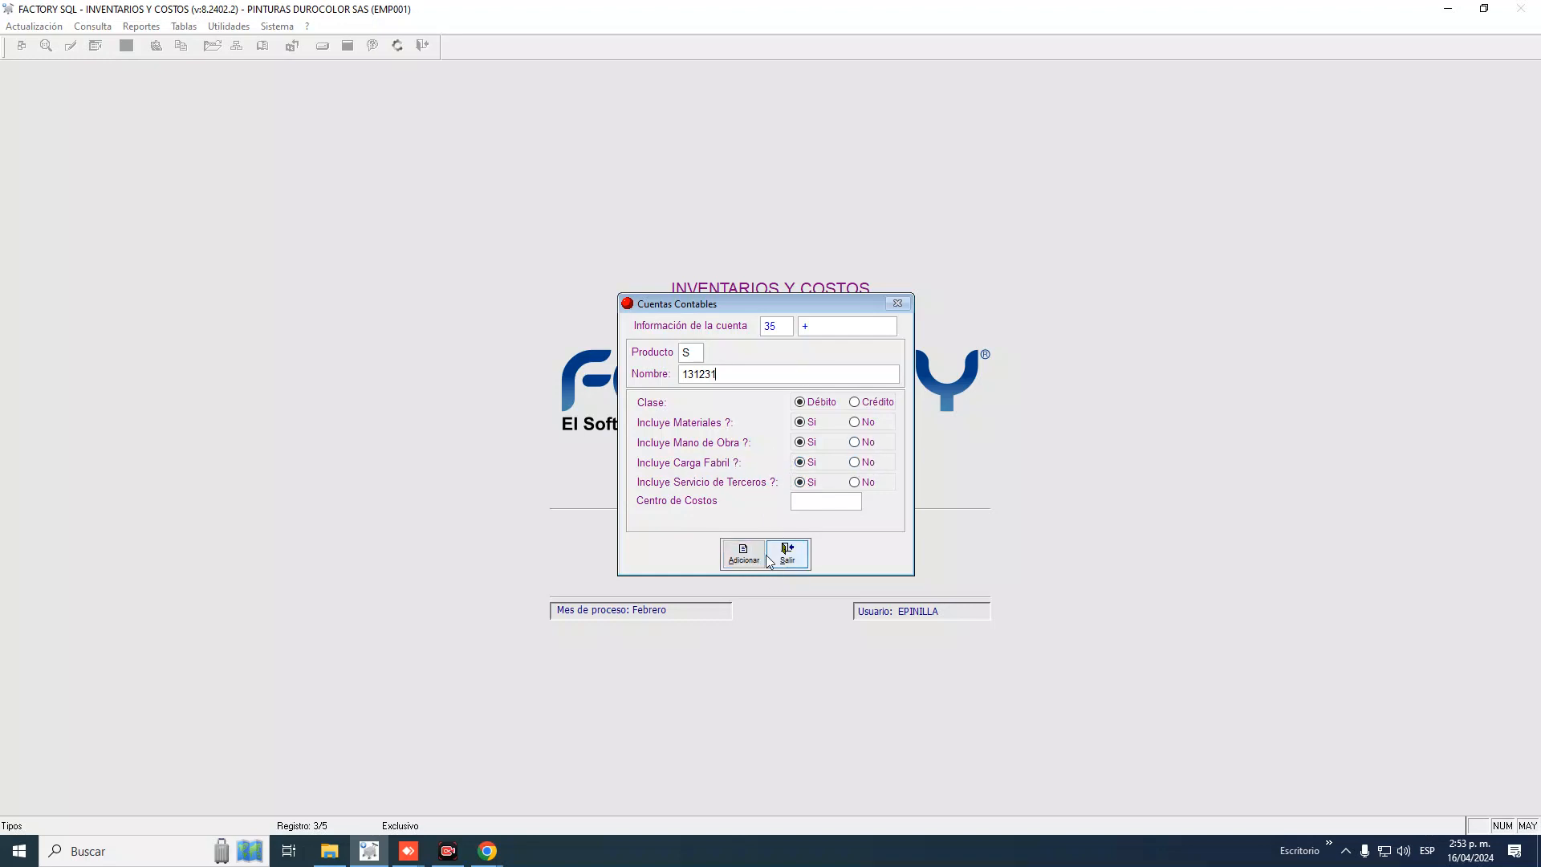
click(799, 561)
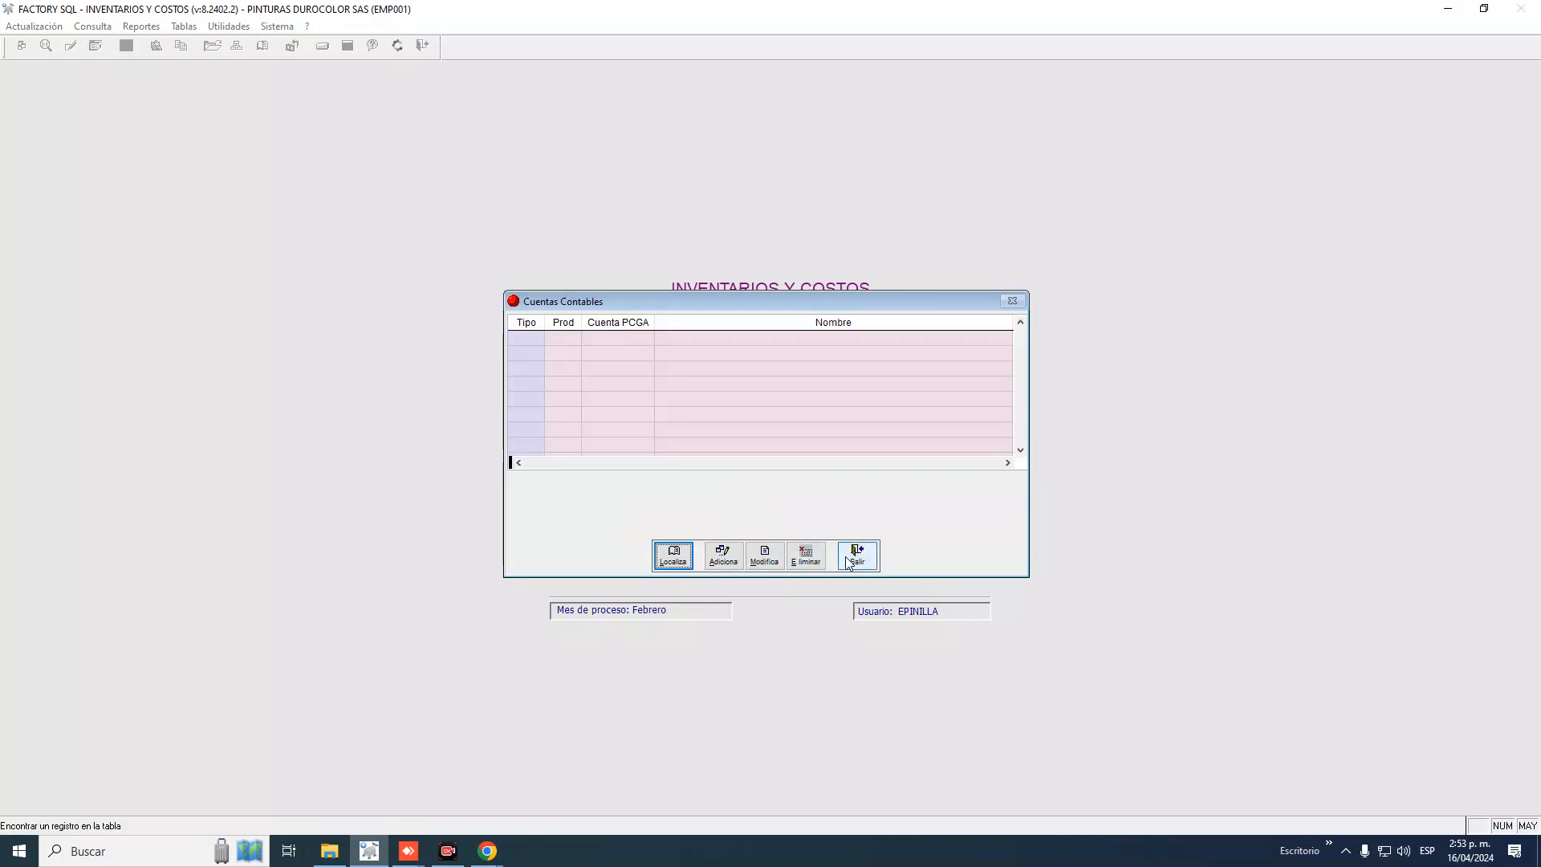
click(844, 551)
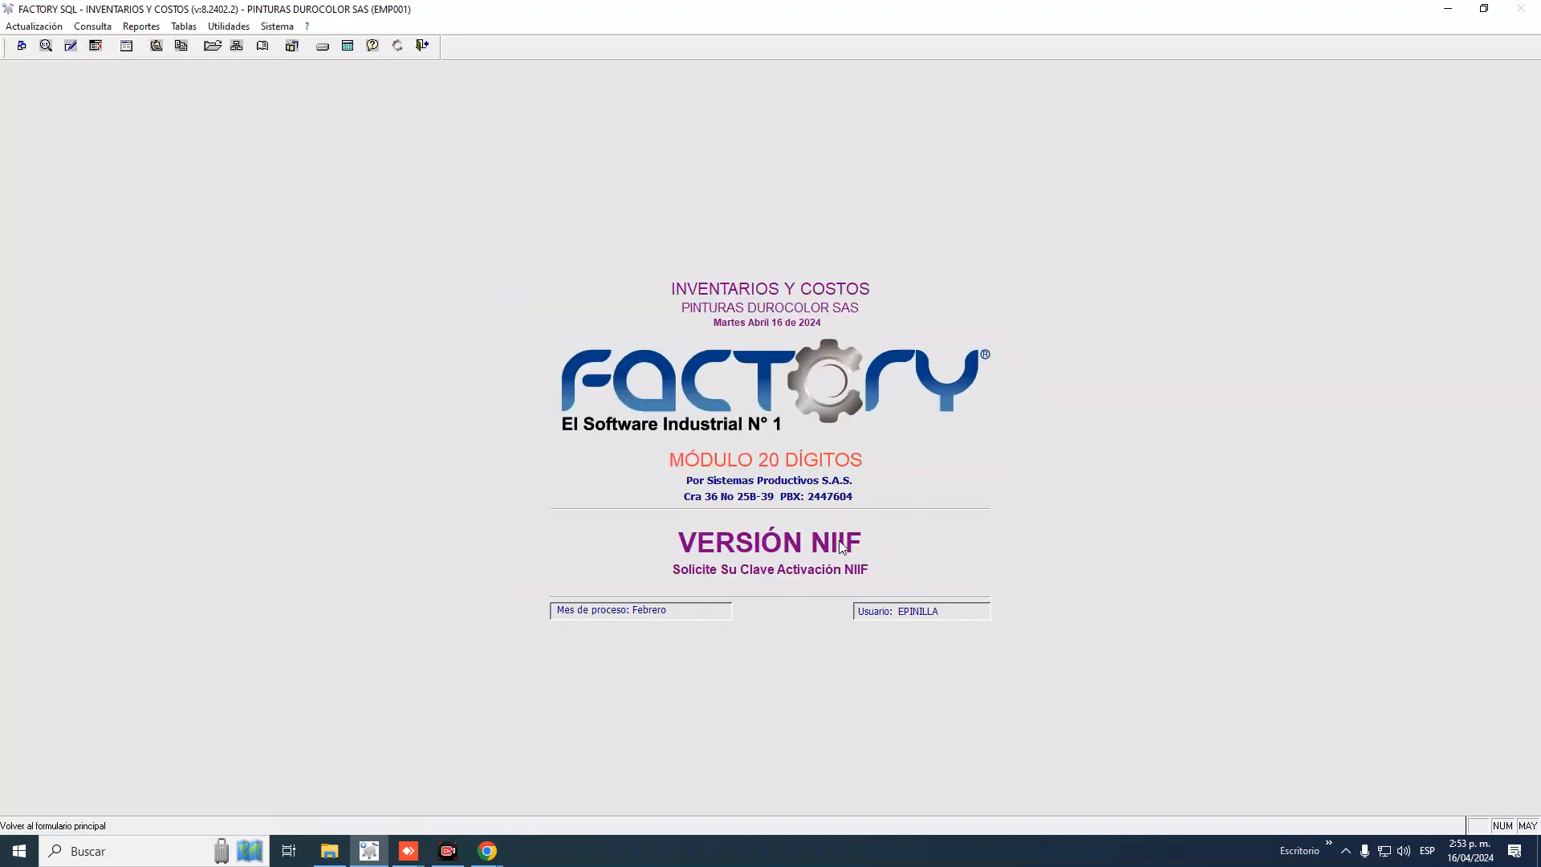
Reopen Tipos de Movimientos, scroll past types 35 and 351, and open type 85 SAL. BAJA DE ELEMENTOS for editing
click(187, 26)
click(210, 59)
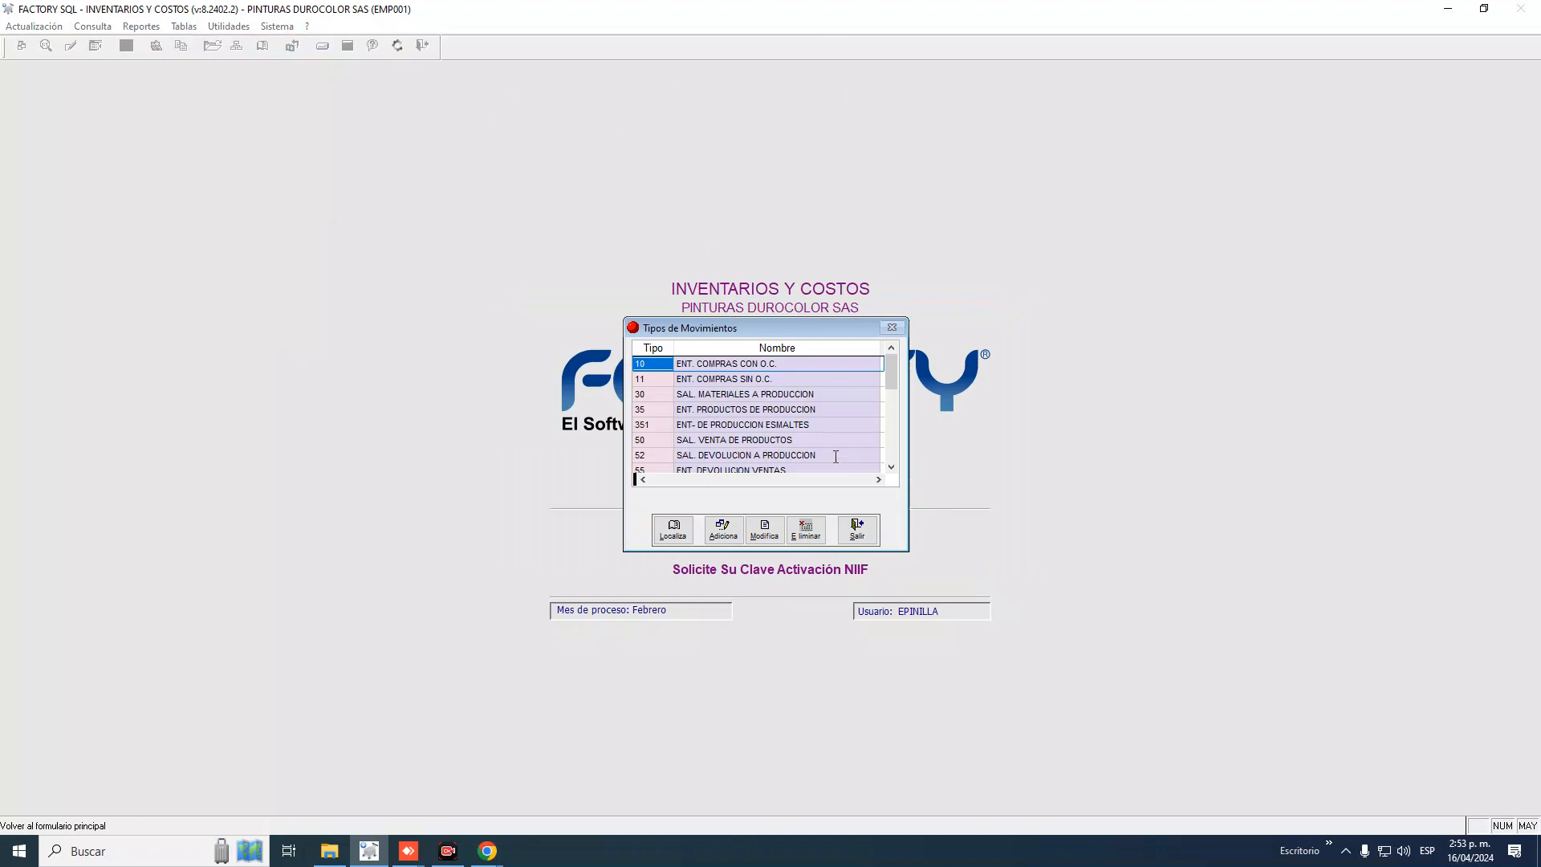
click(891, 466)
click(654, 393)
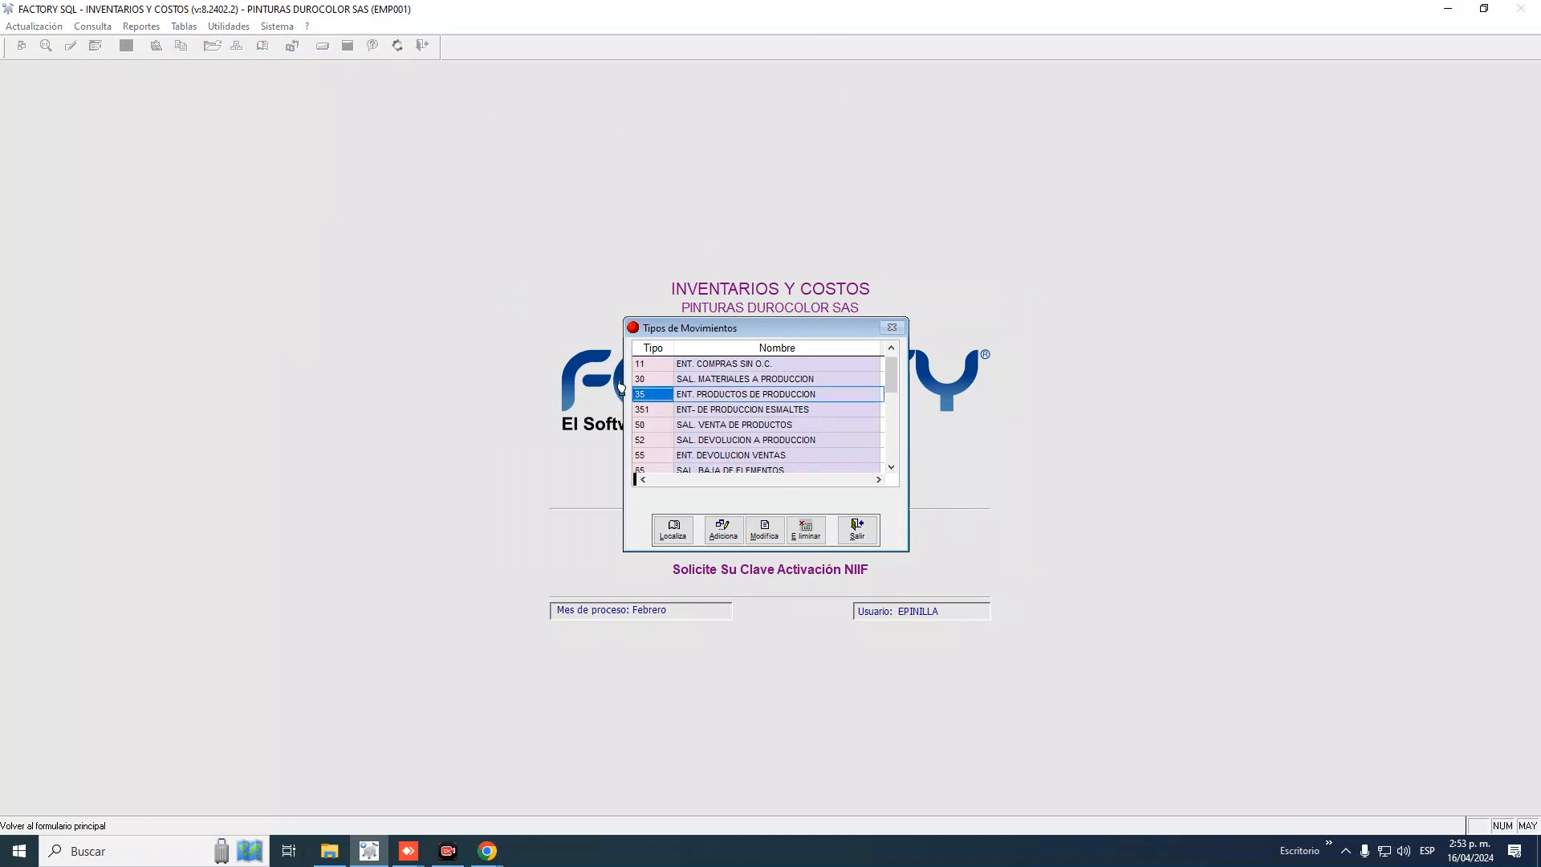
click(658, 412)
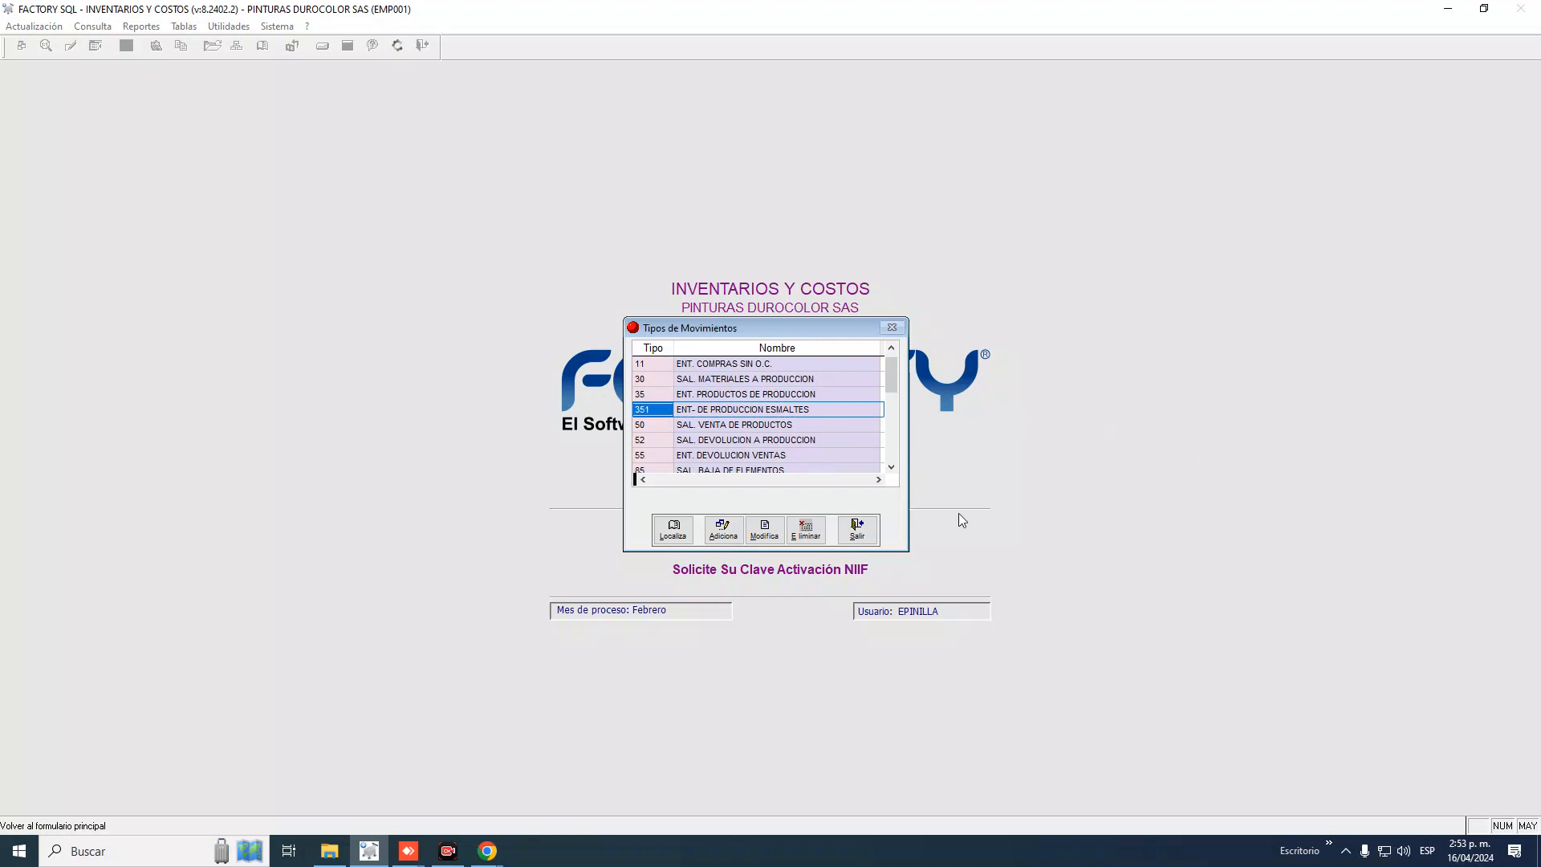
click(890, 468)
click(890, 468)
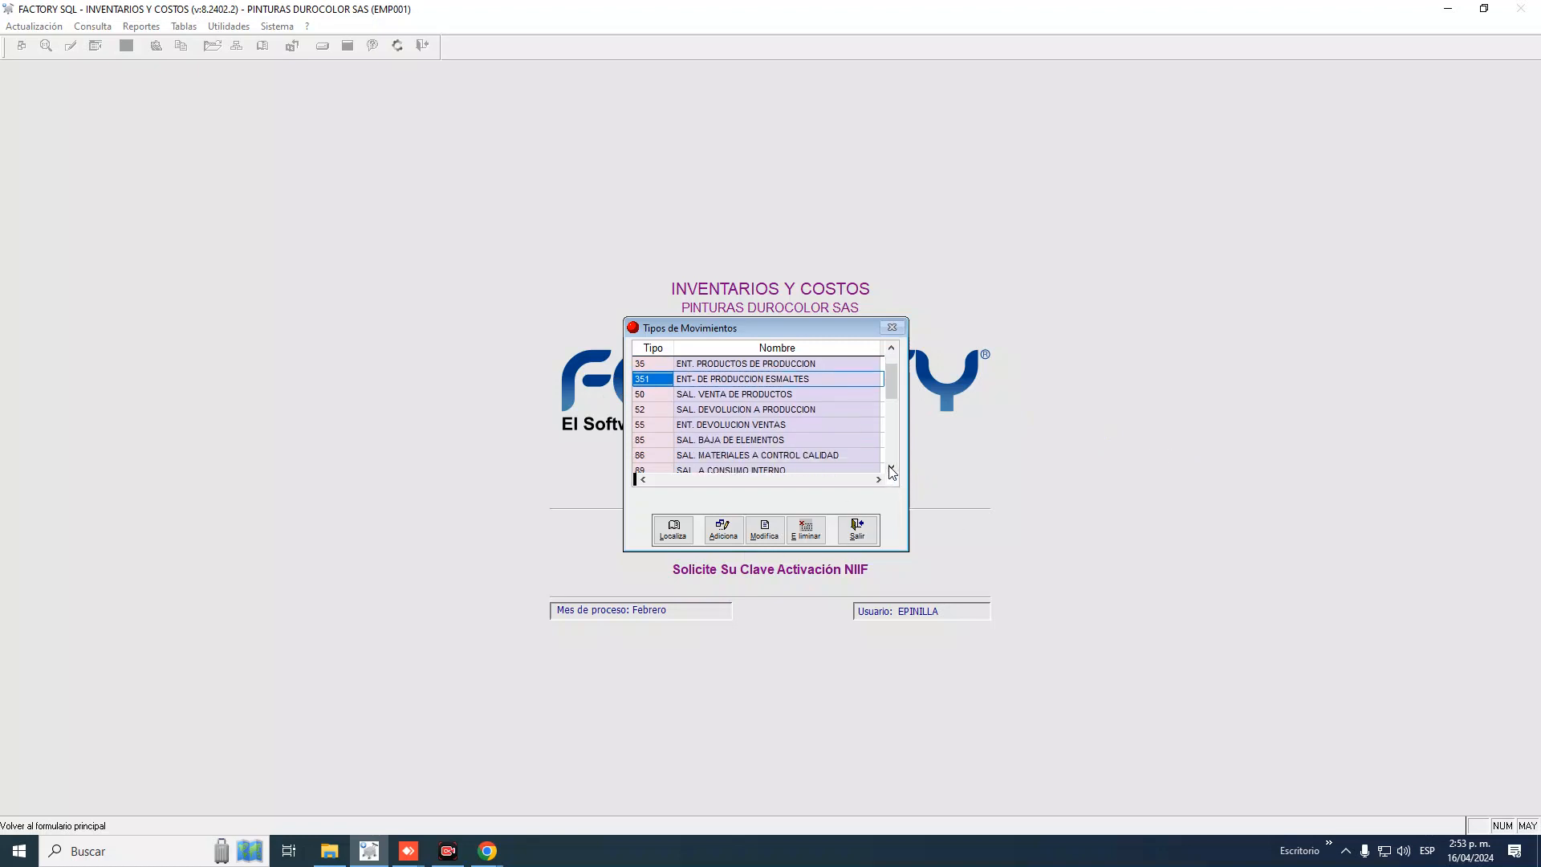
click(655, 443)
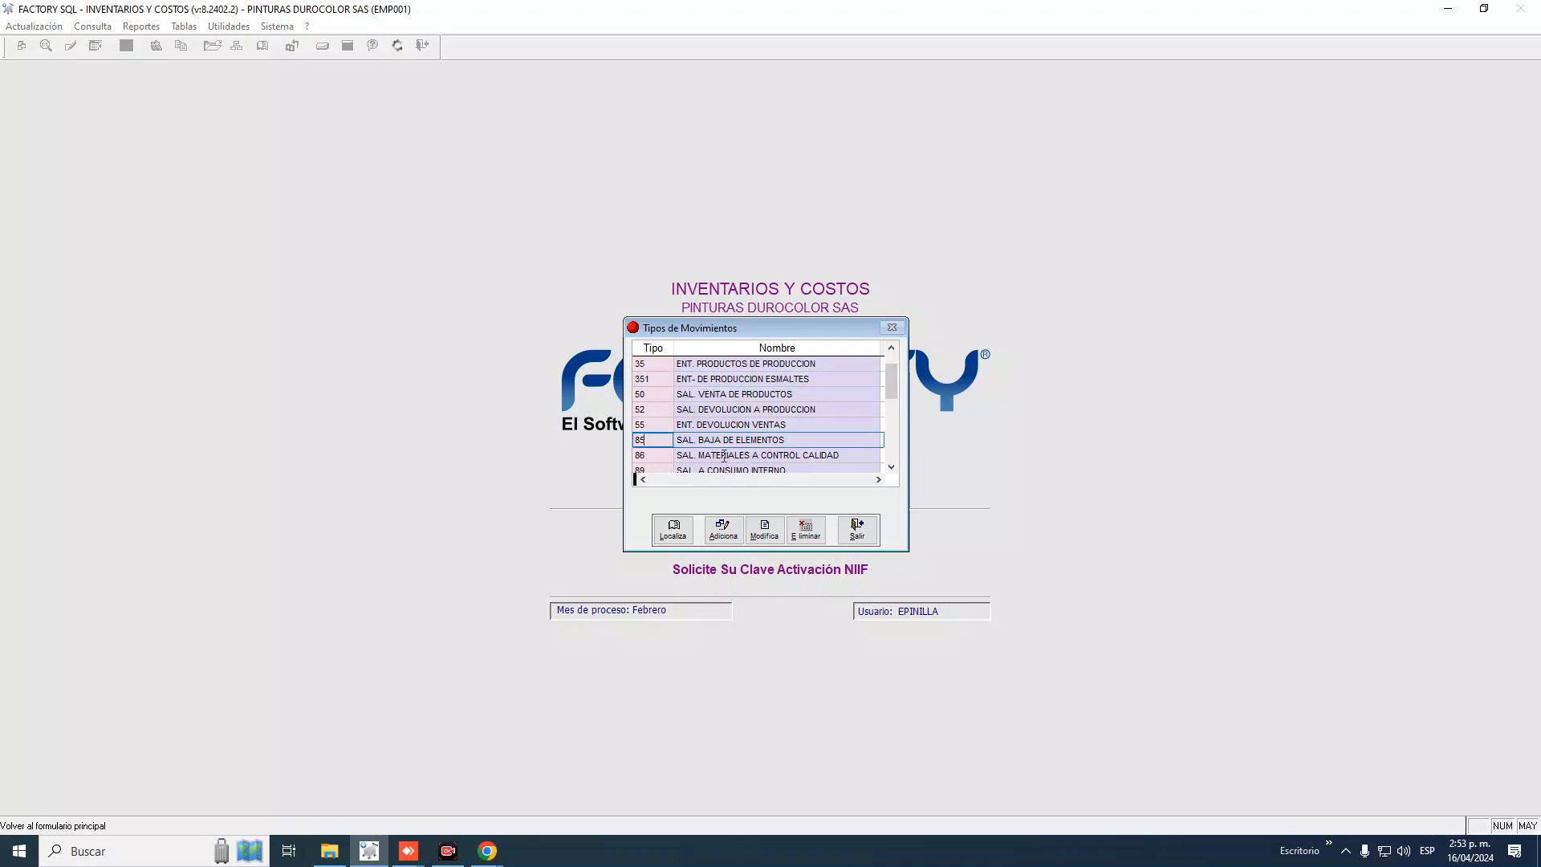
click(764, 529)
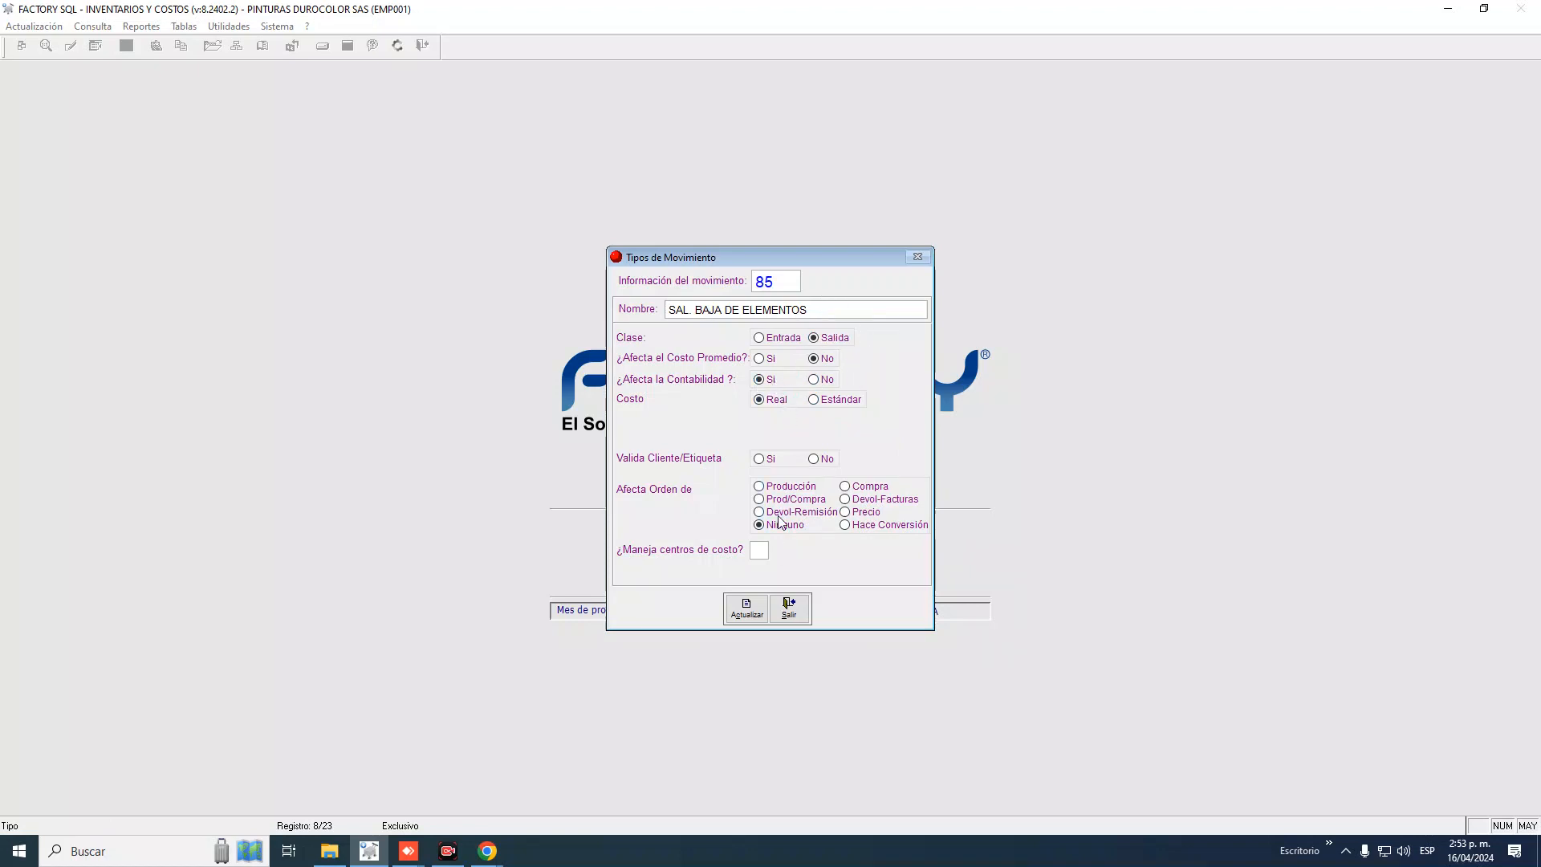
Close type 85 unchanged and scroll further down the movement types list
click(789, 607)
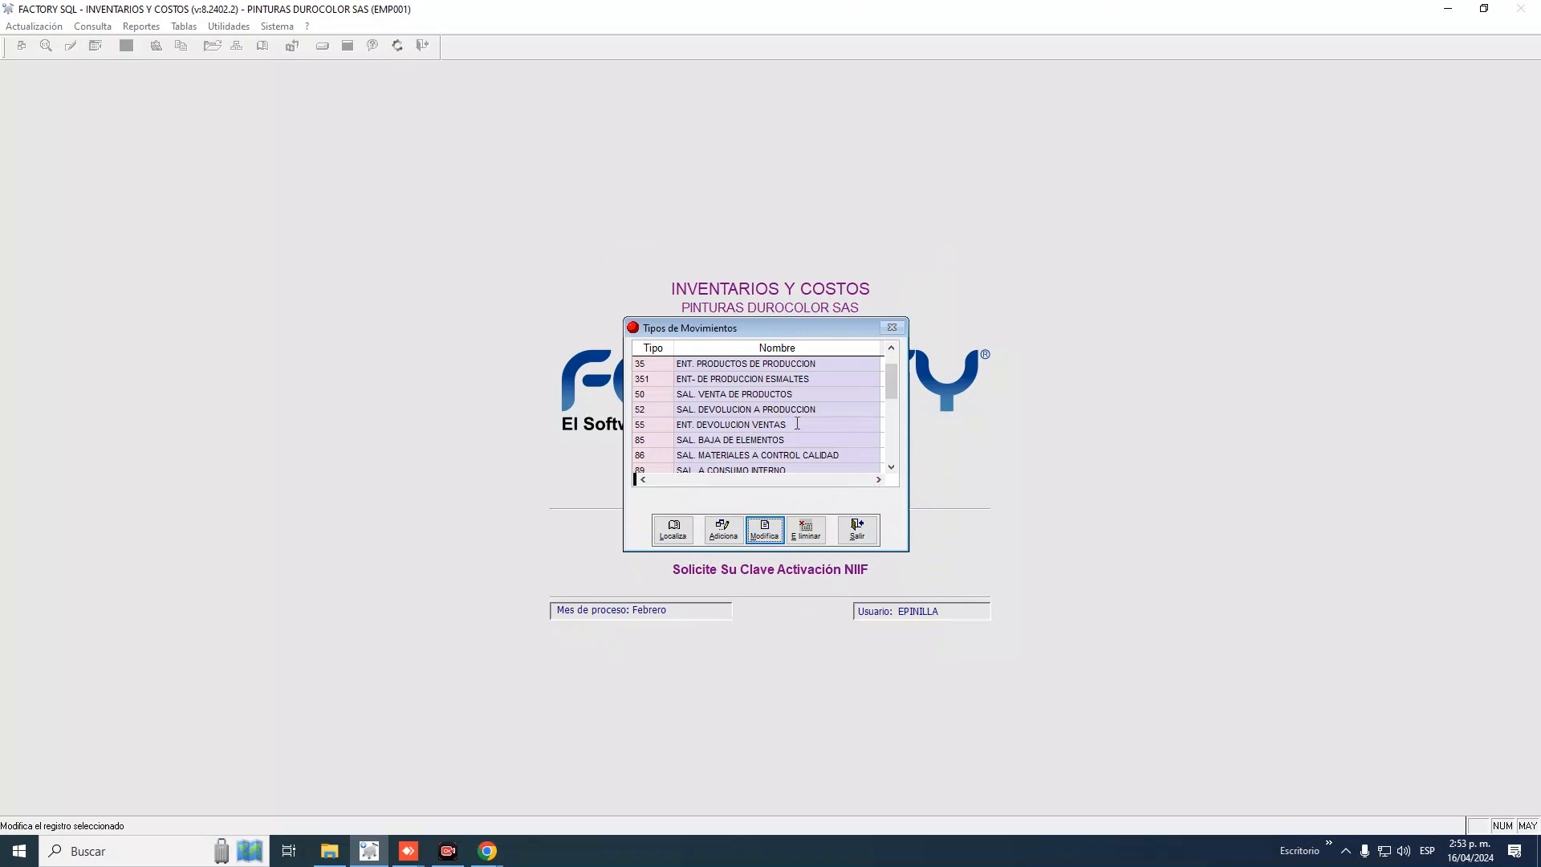
click(891, 467)
click(891, 469)
click(891, 468)
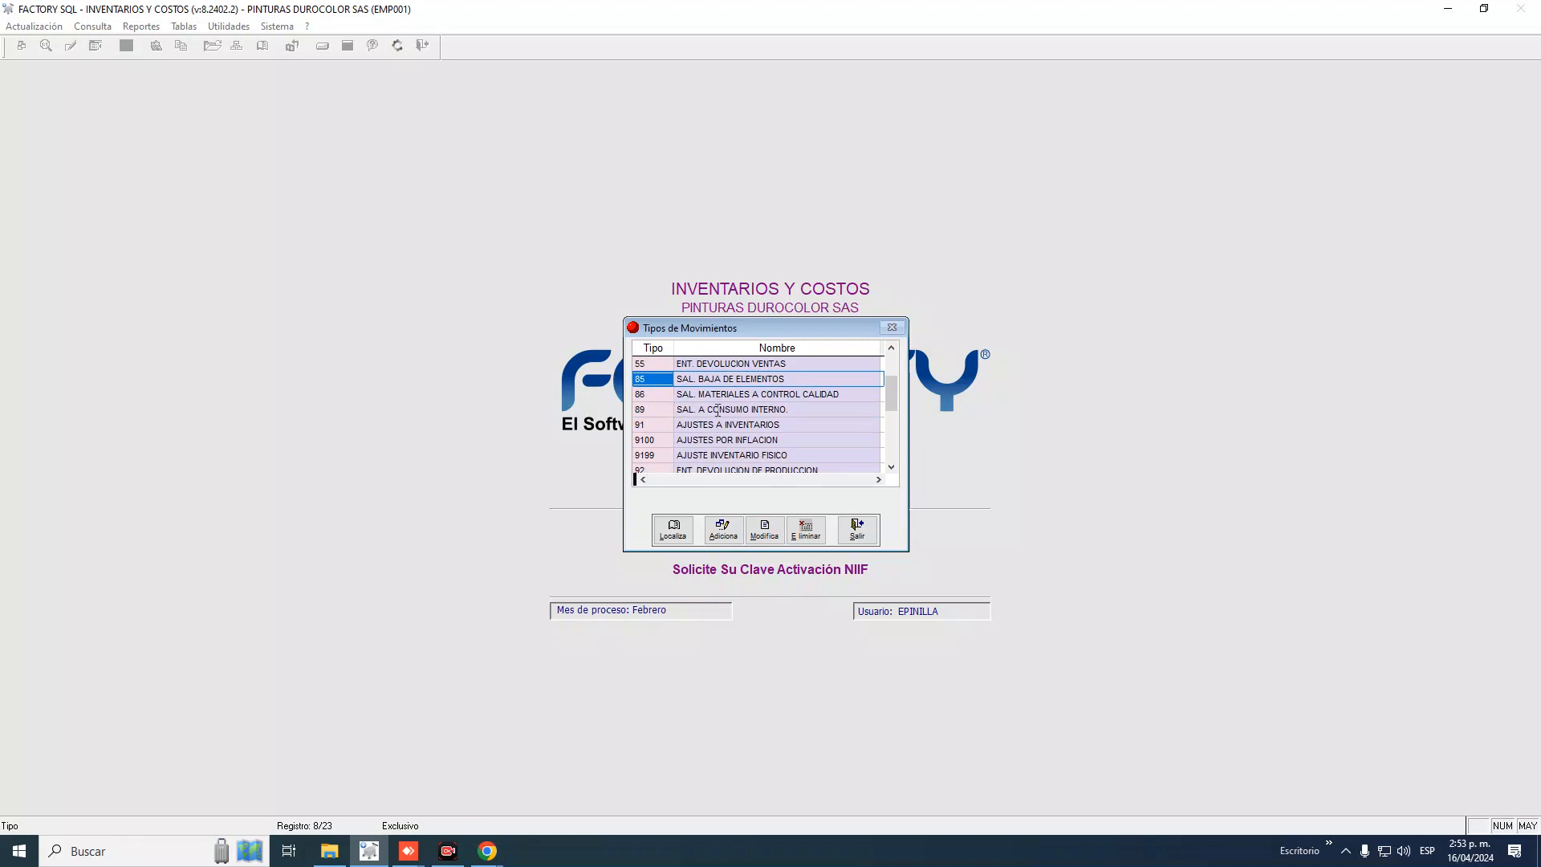
Set type 89 SAL. A CONSUMO INTERNO to No for average cost and save it
click(654, 412)
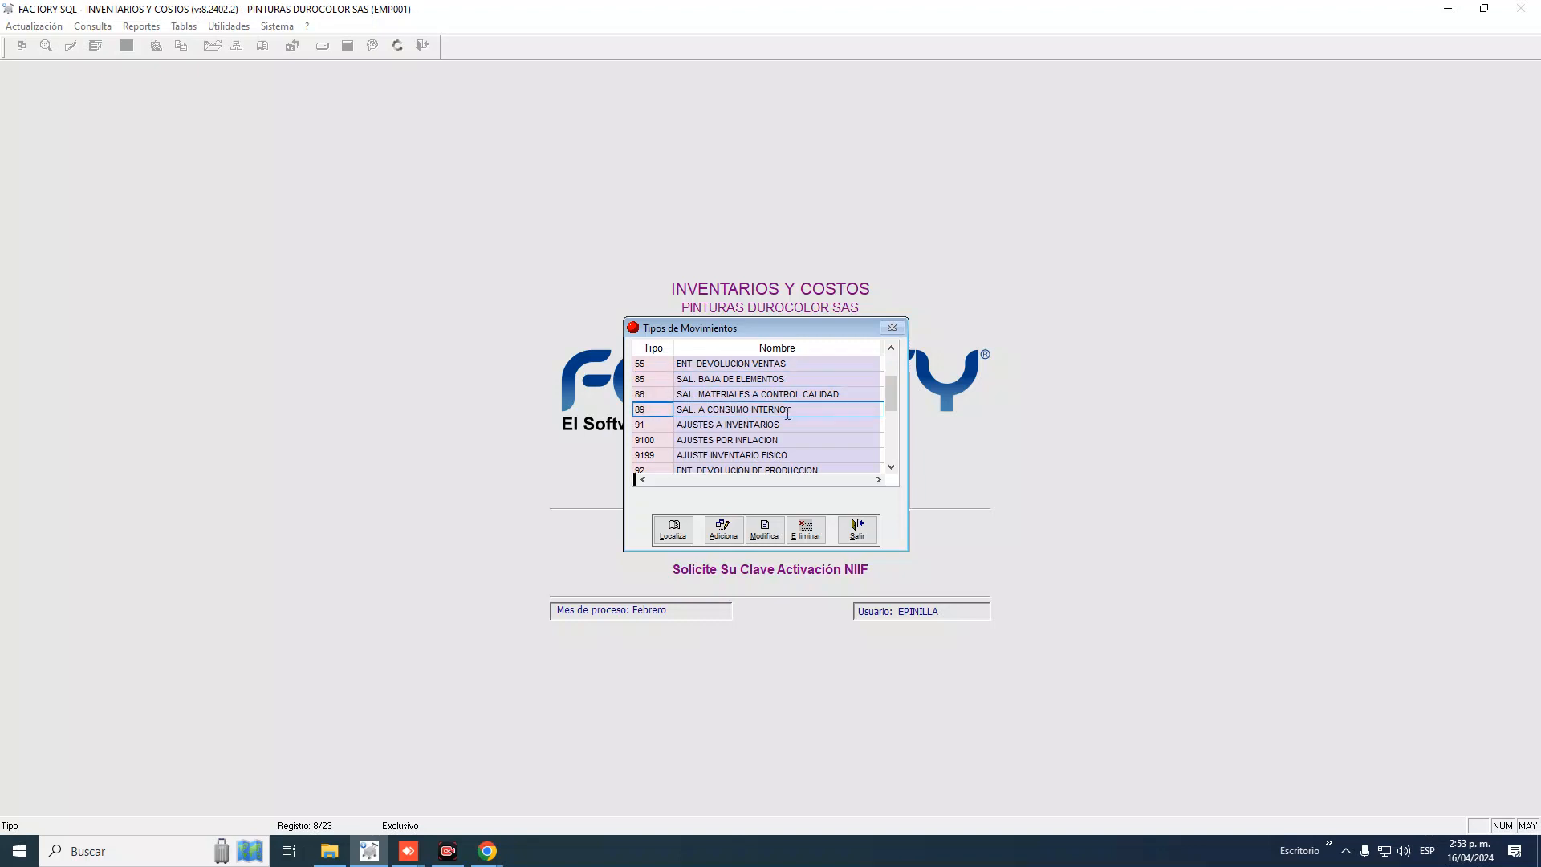
drag(787, 410, 677, 411)
click(749, 532)
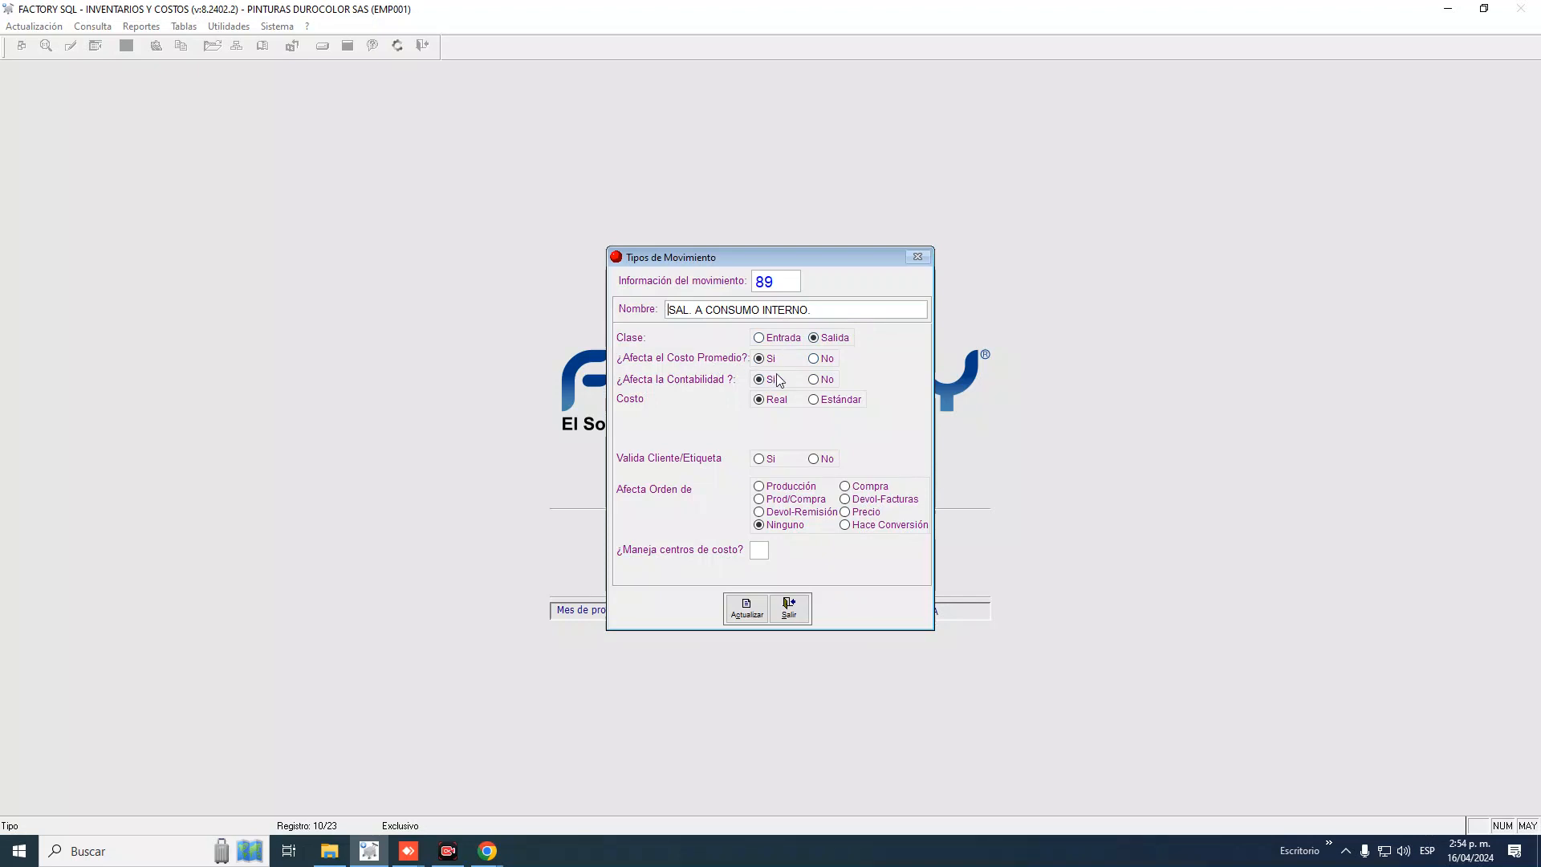
click(815, 359)
click(747, 608)
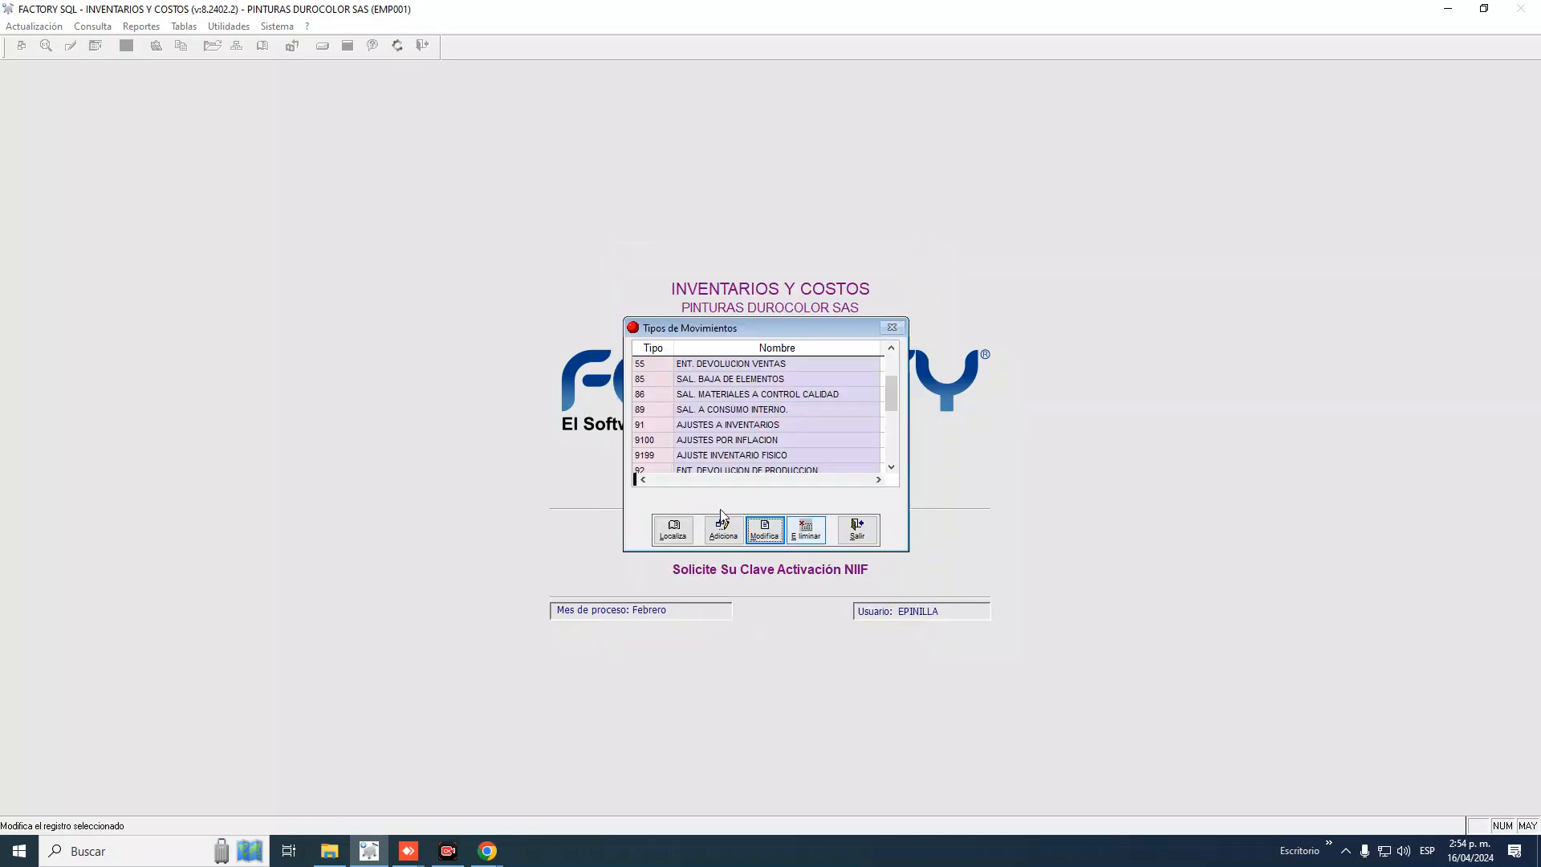
click(891, 467)
click(891, 467)
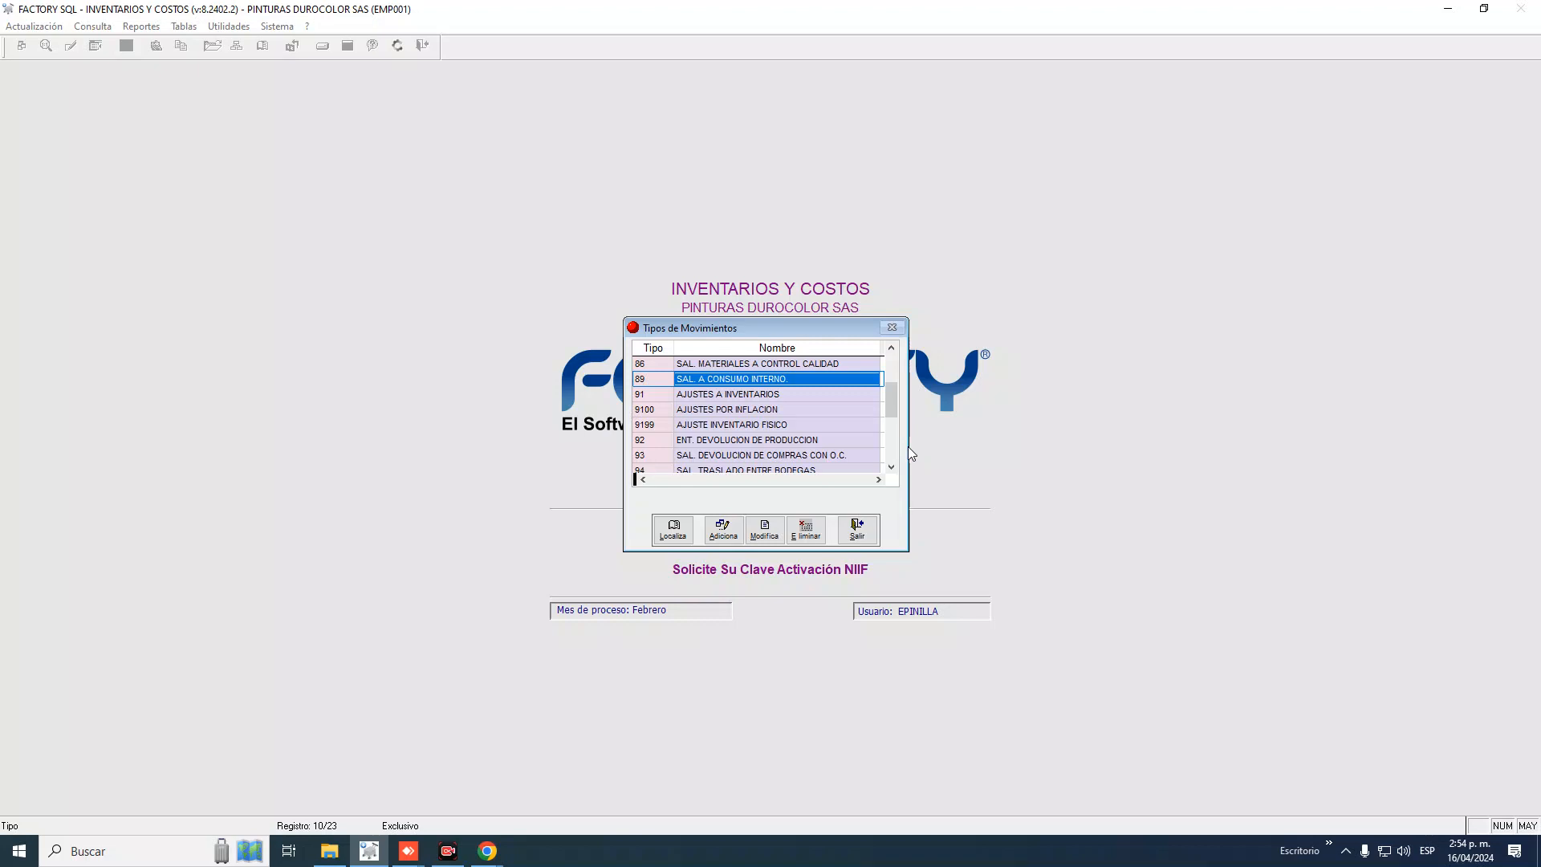
key(Up)
key(Up)
key(Up)
key(Up)
key(Up)
key(Up)
key(Up)
key(Up)
key(Up)
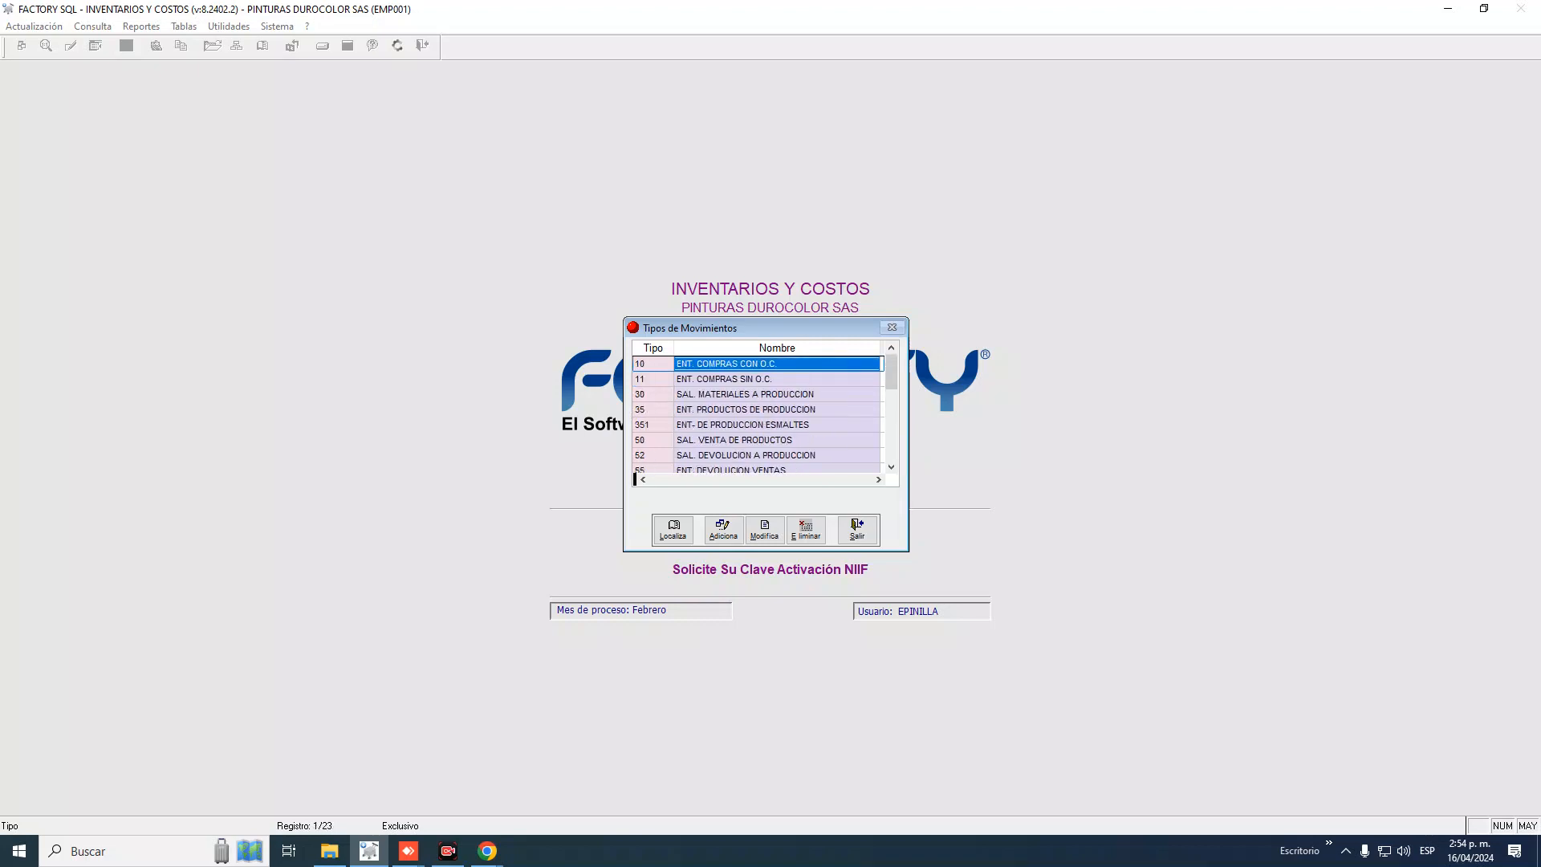
key(Down)
key(Down)
key(Down)
key(Down)
key(Down)
key(Down)
key(Down)
key(Down)
key(Down)
key(Down)
key(Down)
key(Down)
key(Down)
key(Down)
key(Down)
key(Down)
key(Down)
key(Down)
key(Down)
key(Down)
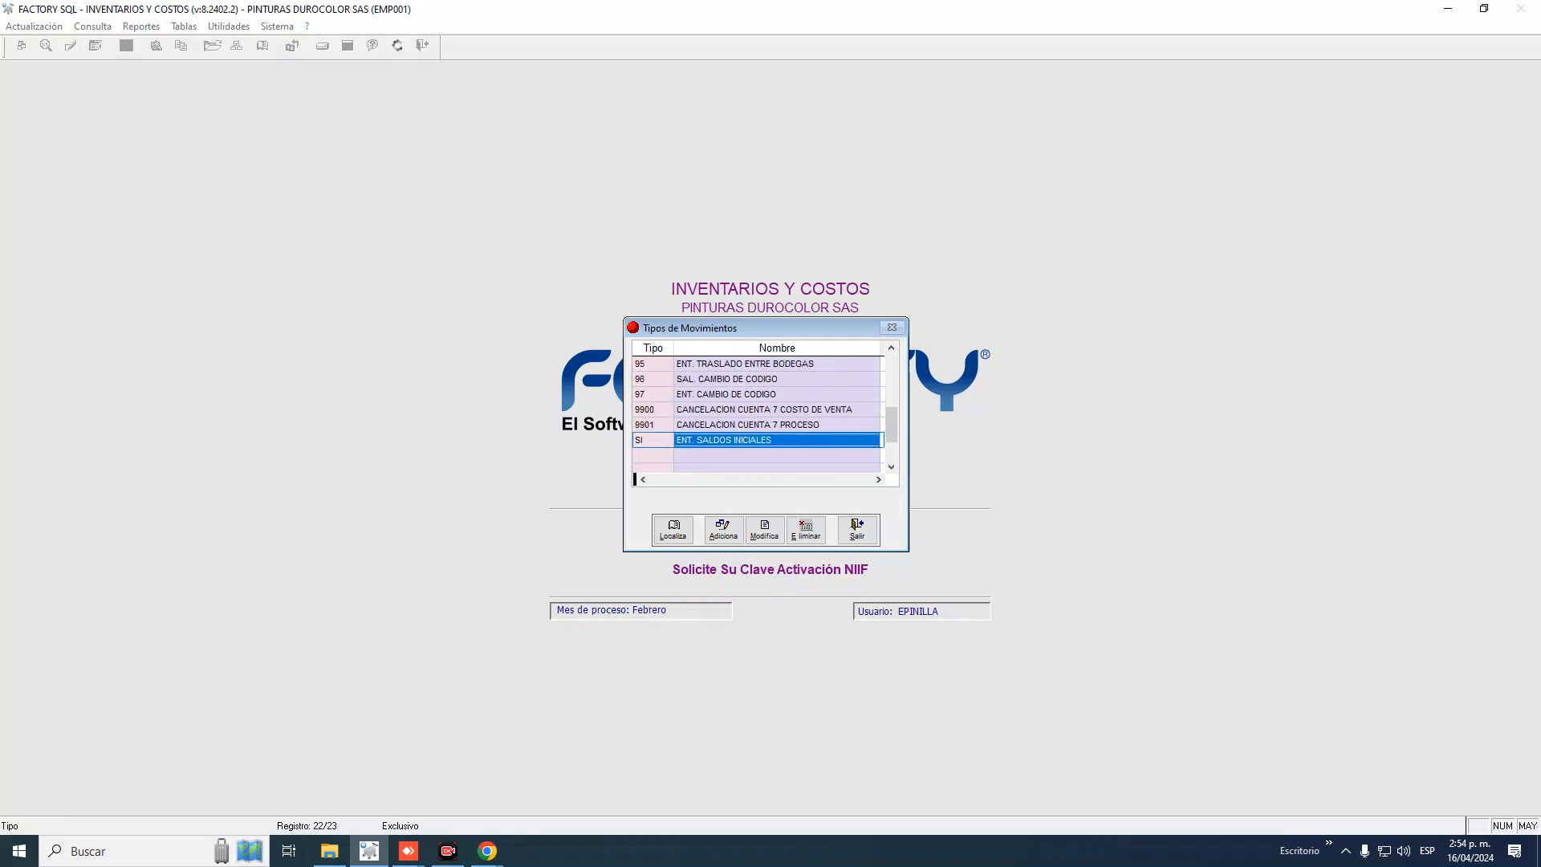
key(Up)
key(Up)
key(Up)
key(Up)
key(Up)
key(Up)
key(Up)
key(Up)
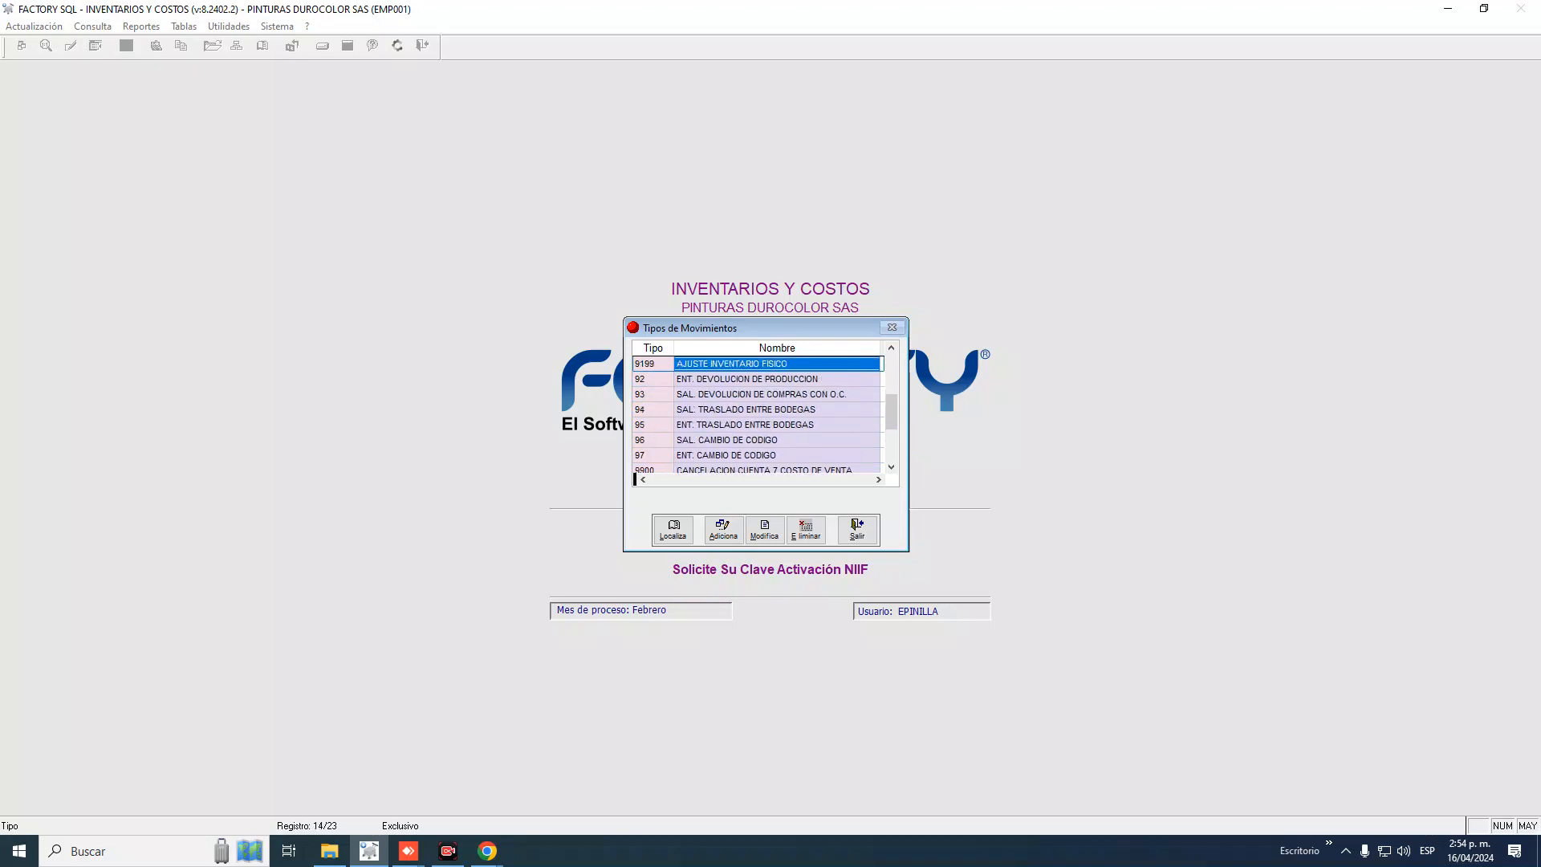
key(Up)
key(Up)
key(Up)
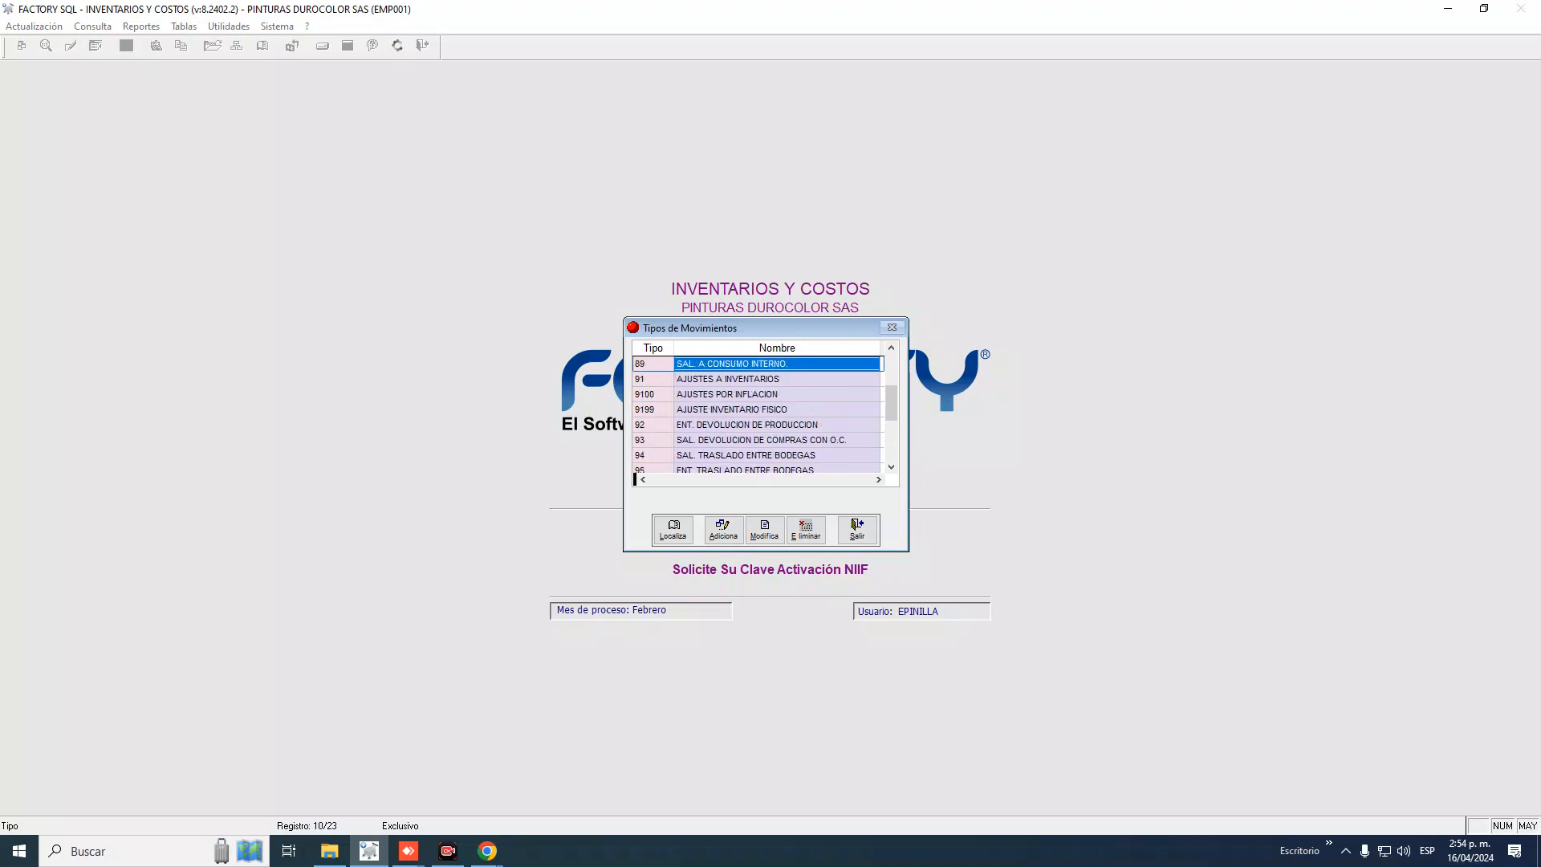
key(Up)
key(Down)
key(Down)
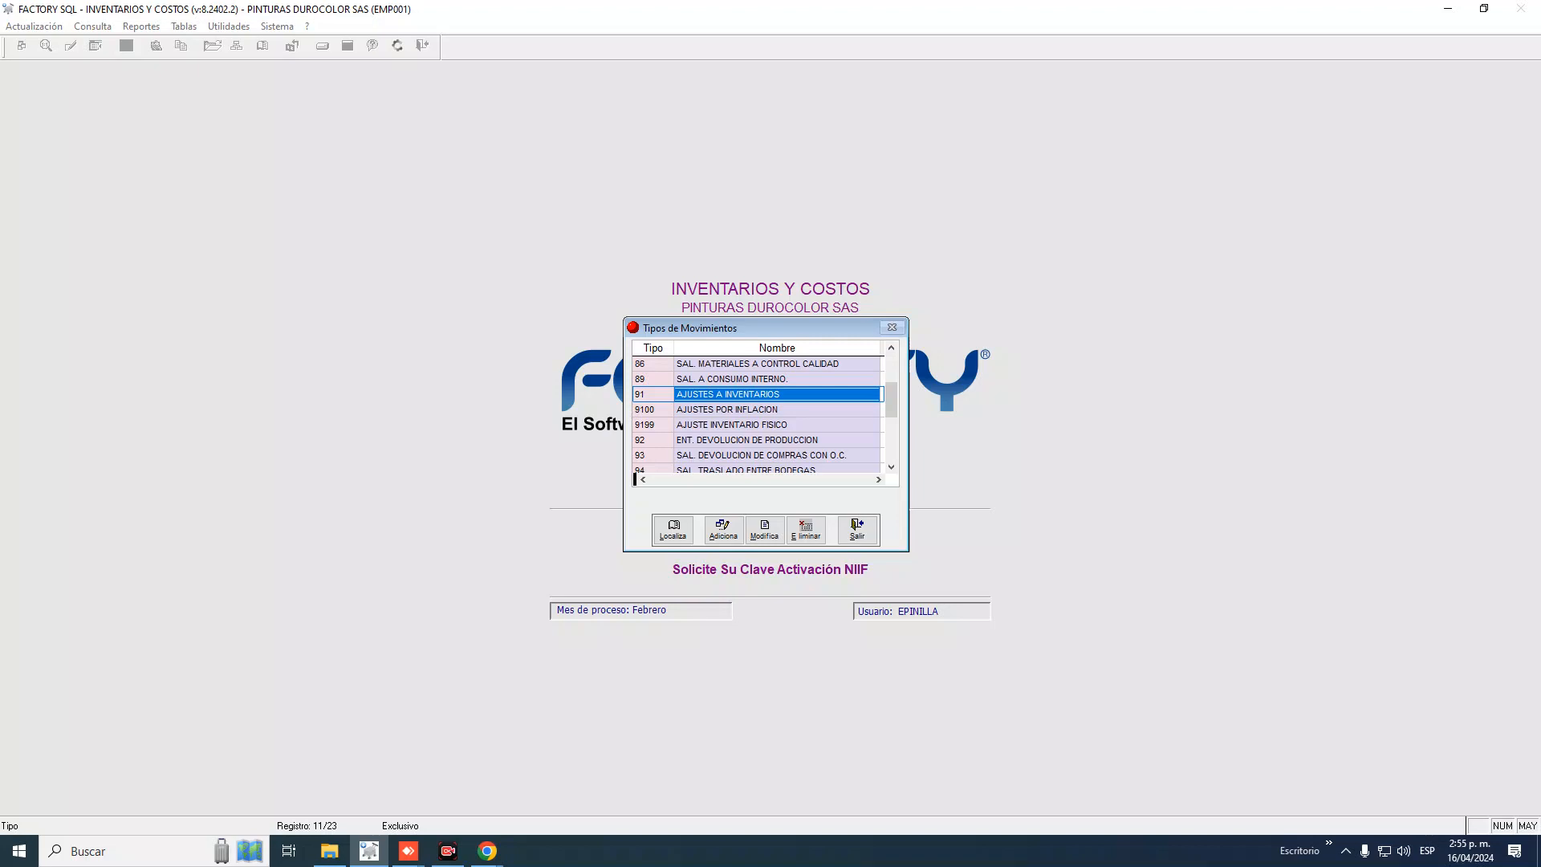
key(Down)
key(Down)
key(Down)
key(Down)
key(Down)
key(Up)
key(Up)
key(Up)
key(Up)
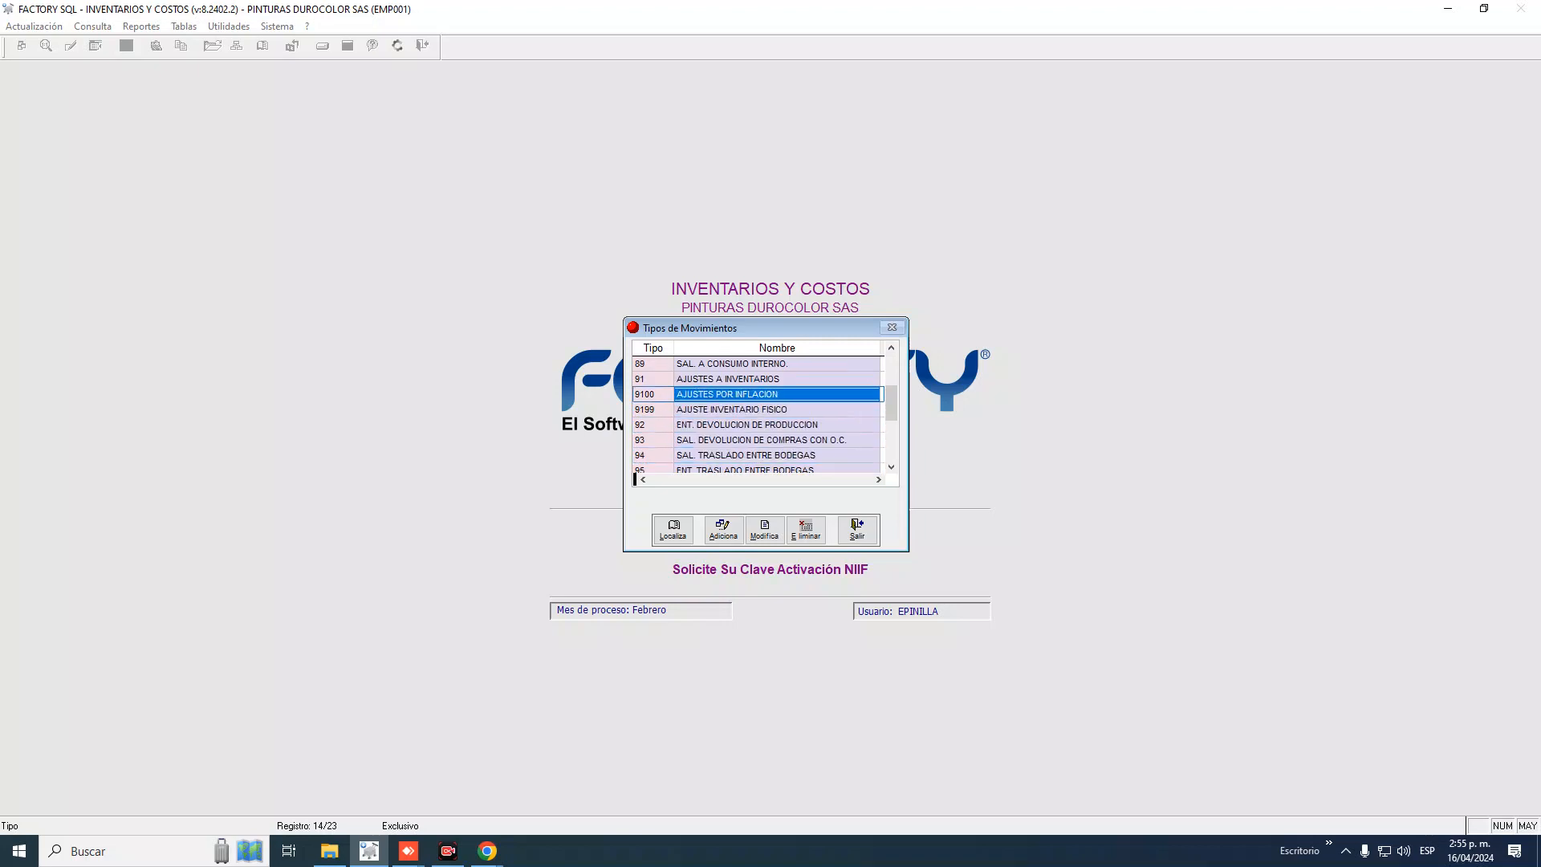
key(Up)
key(Up)
key(Down)
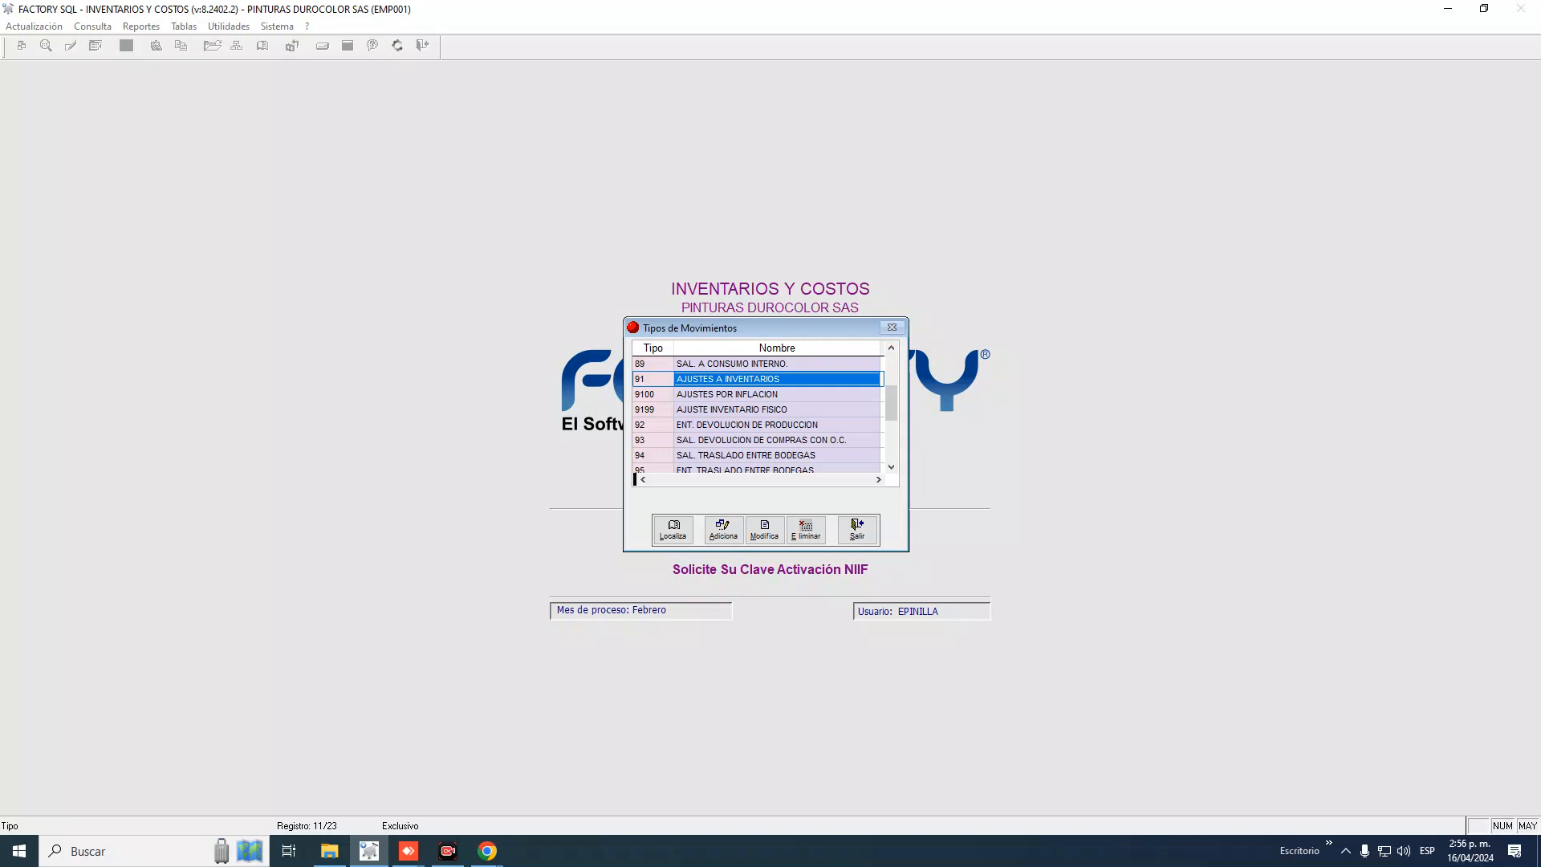
key(Down)
key(Down)
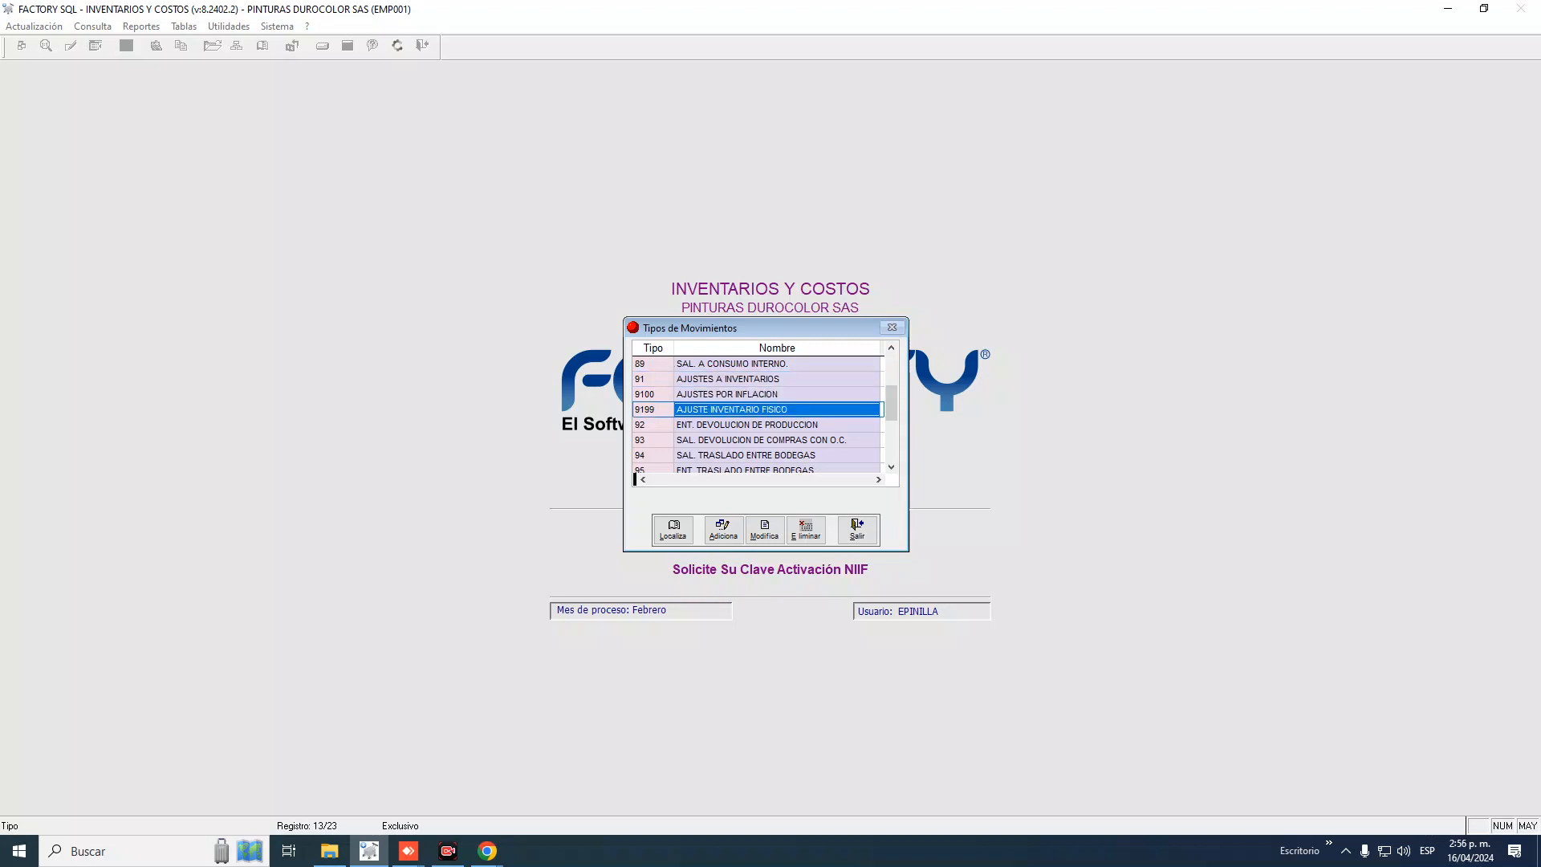
key(Up)
key(Up)
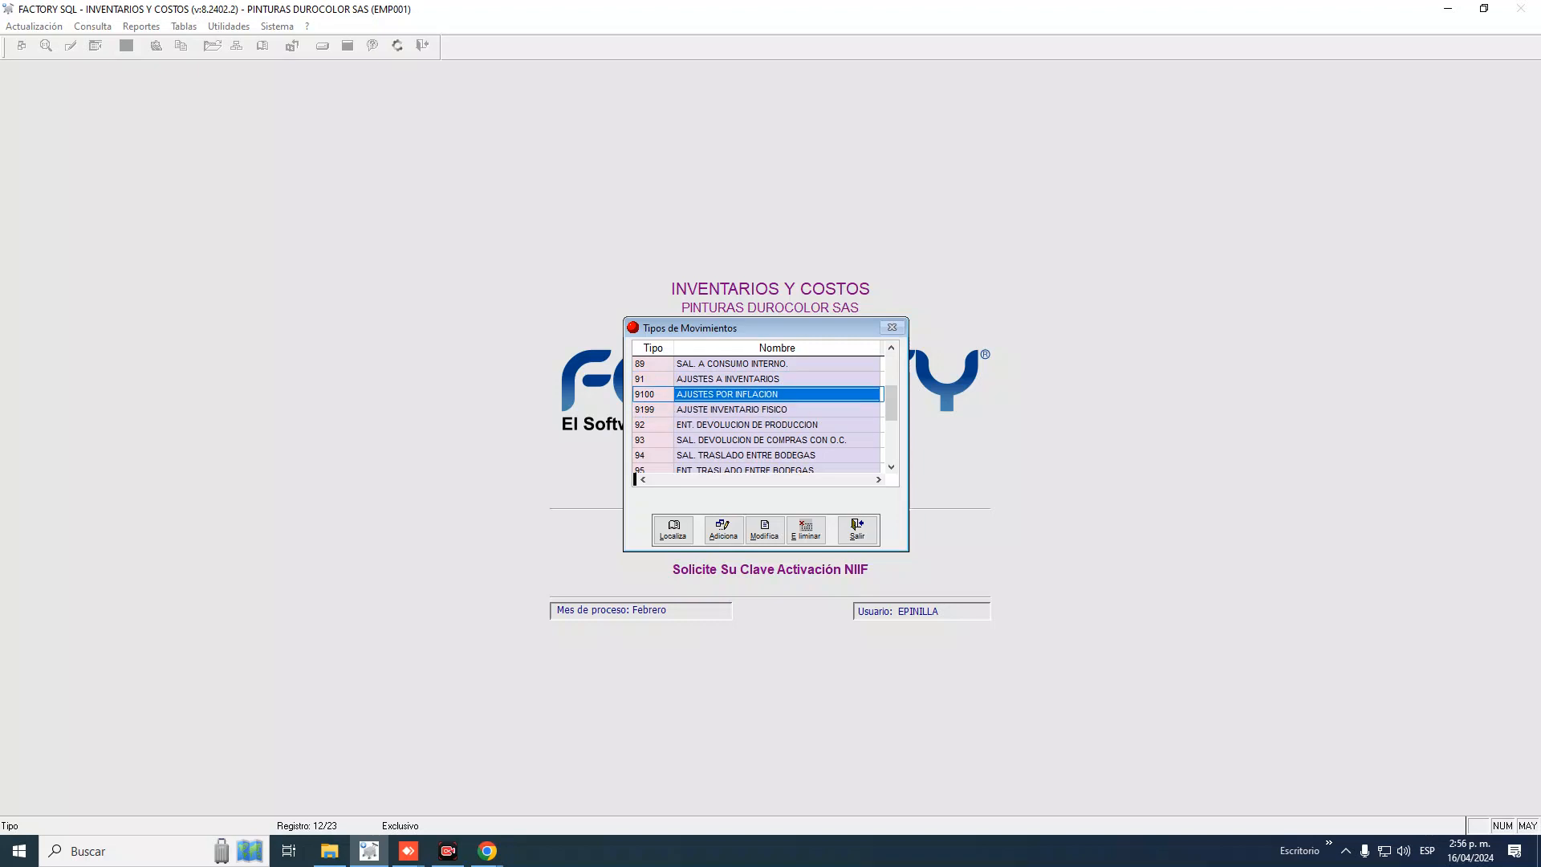
key(Down)
key(Down)
key(Down)
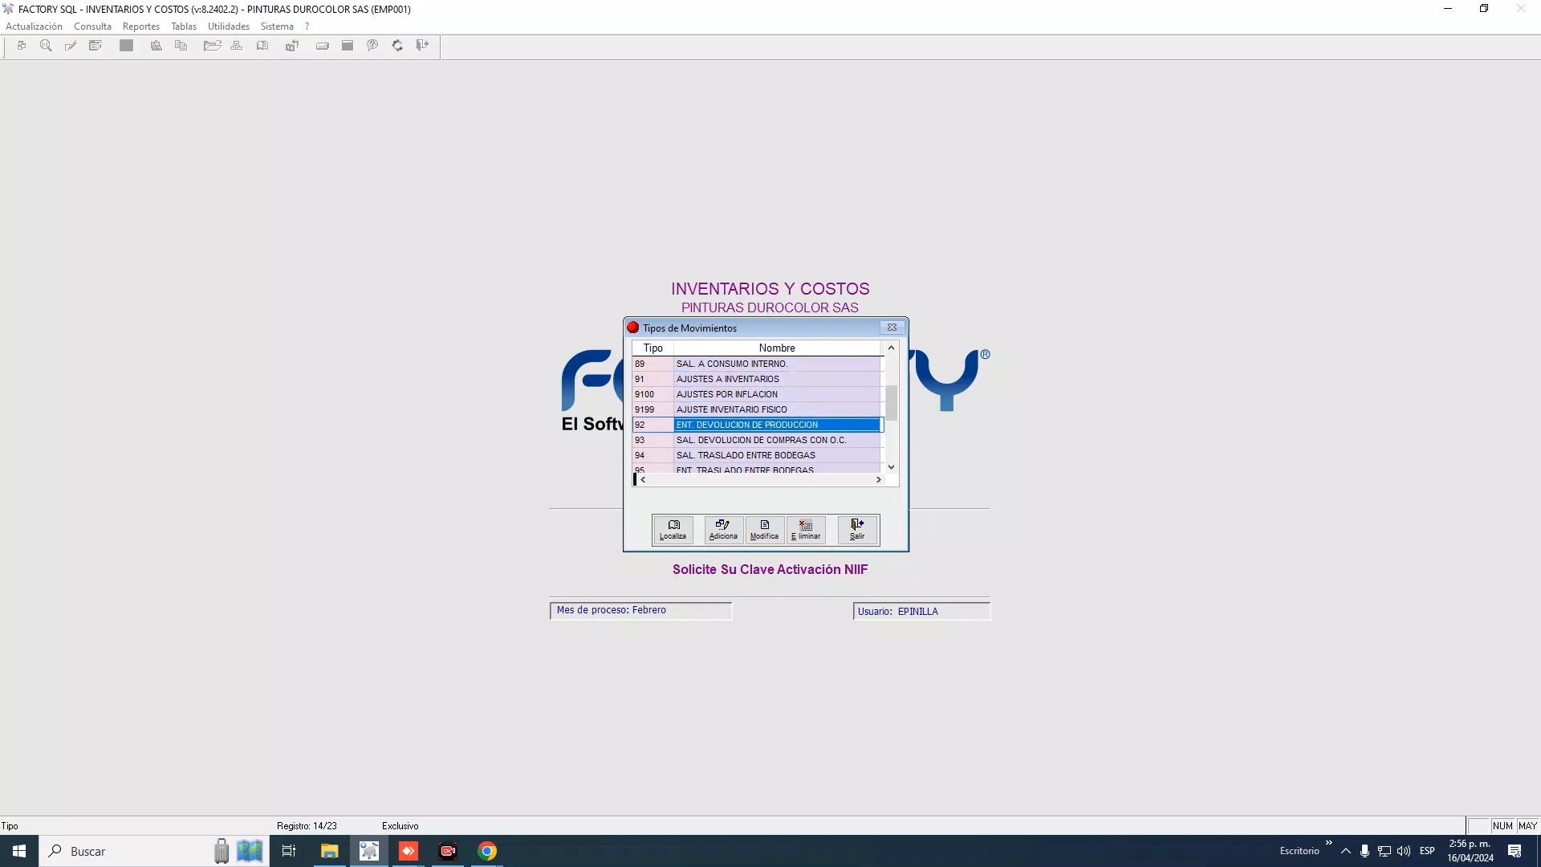
key(Up)
key(Left)
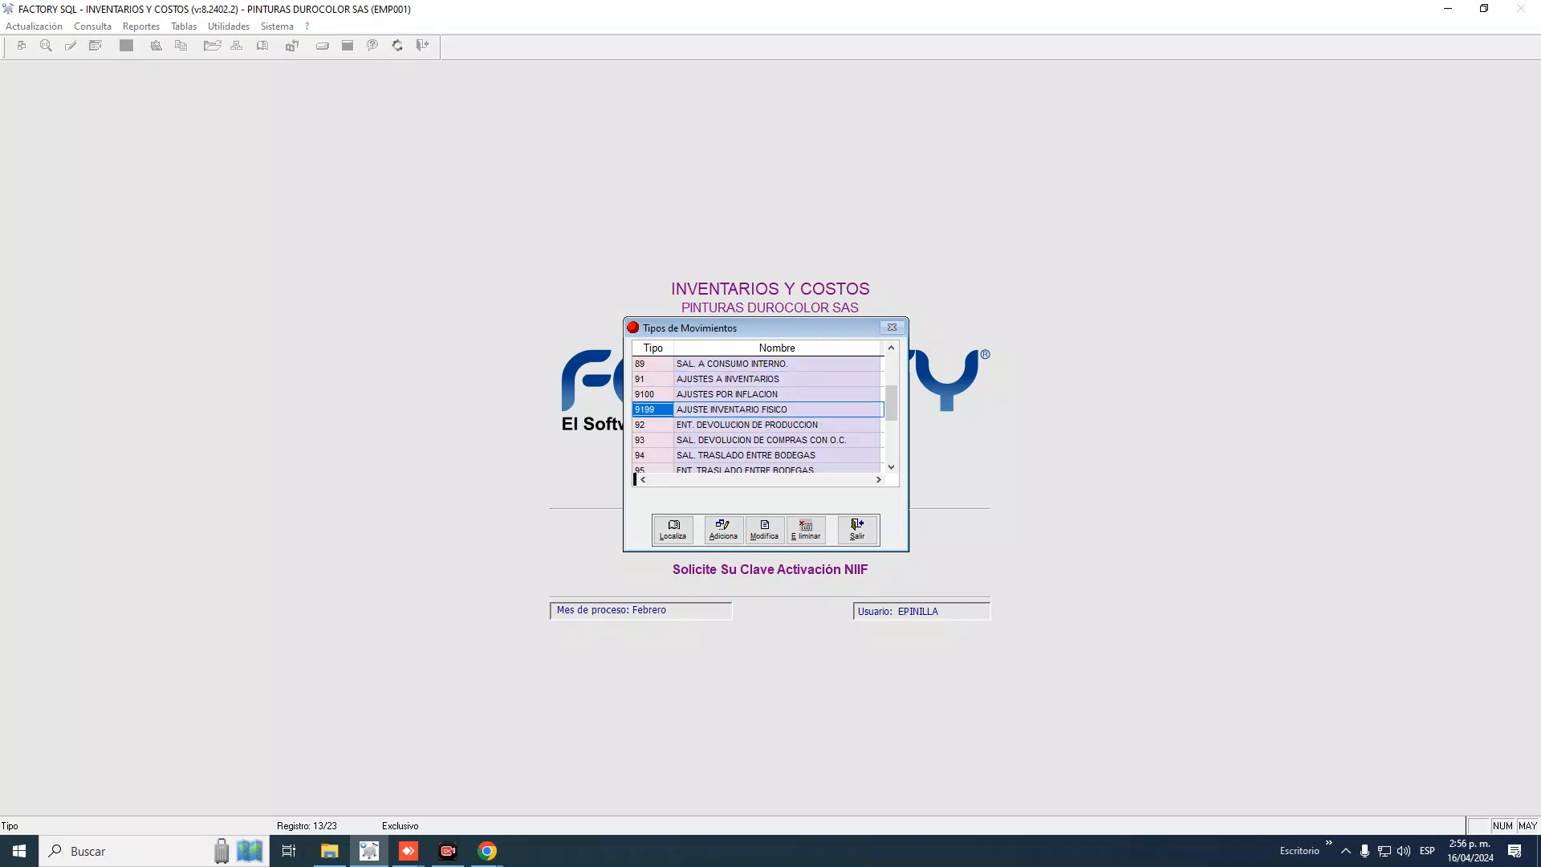
key(Right)
key(Left)
key(Right)
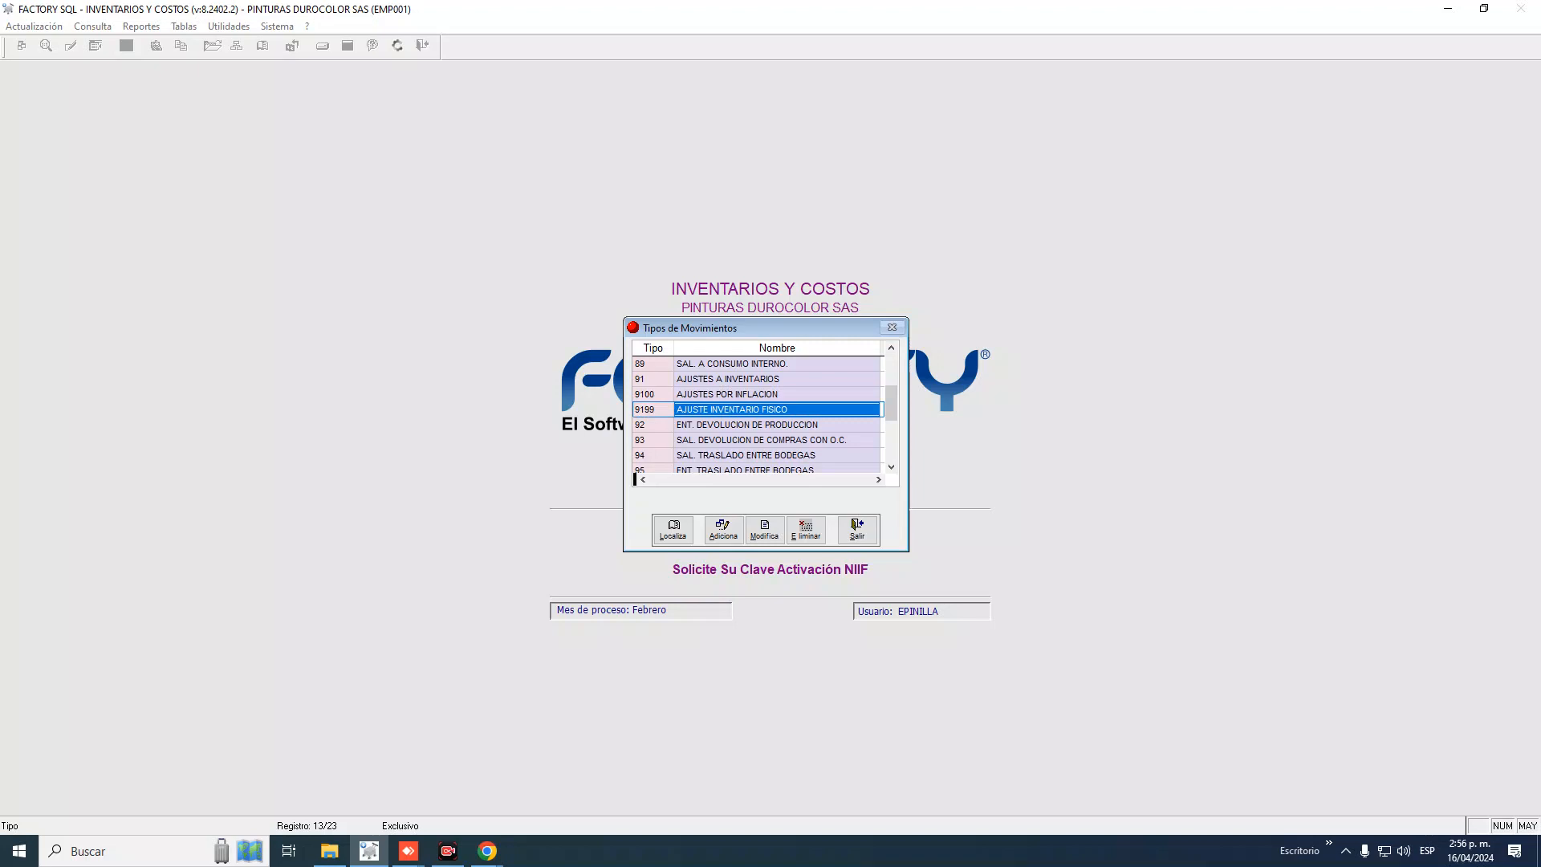
key(Left)
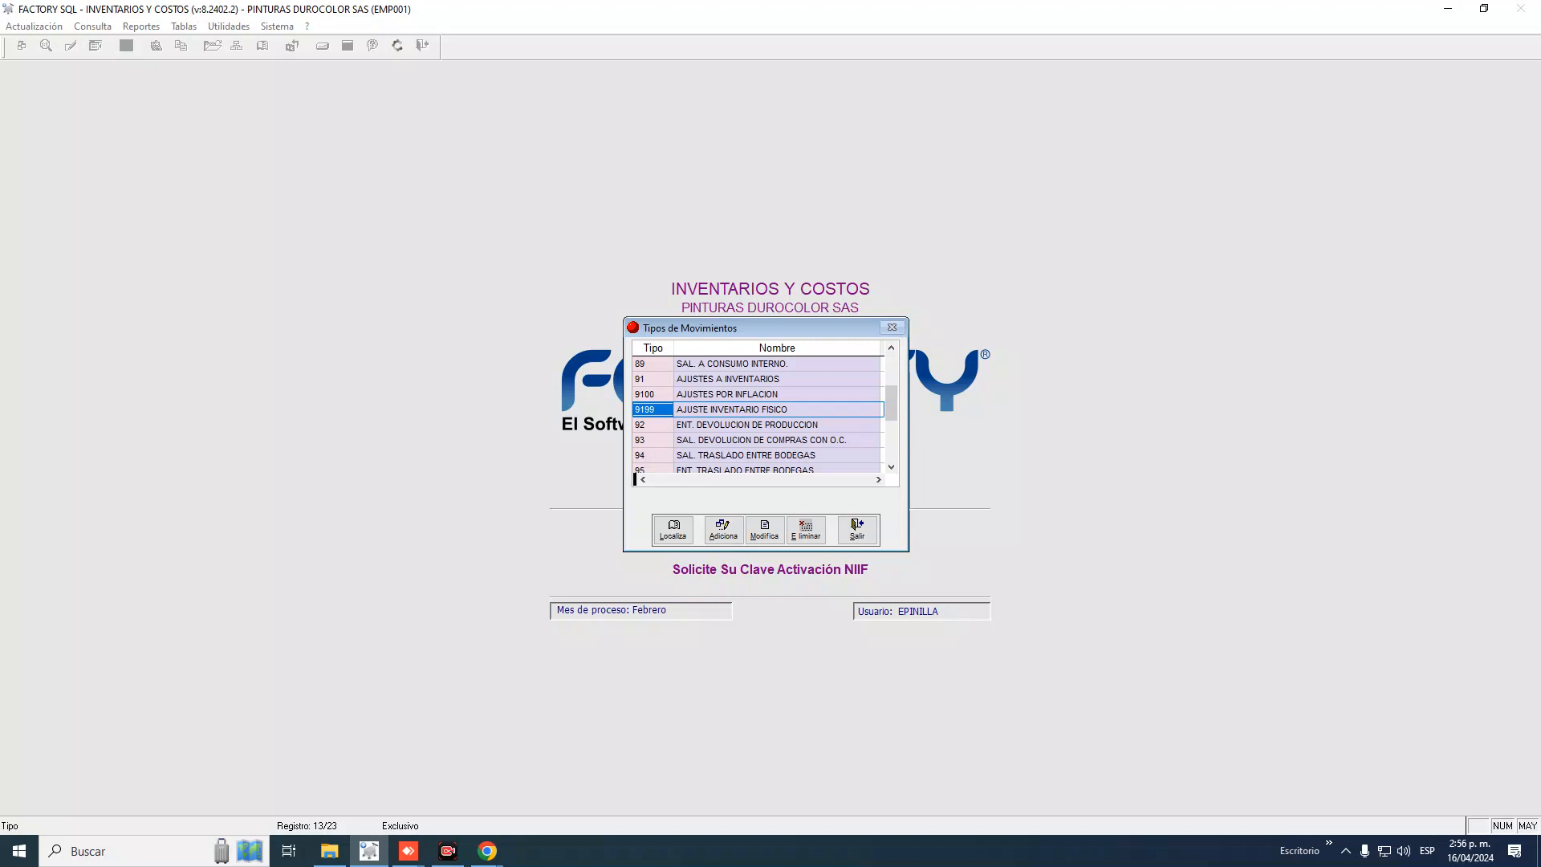
key(Up)
key(Up)
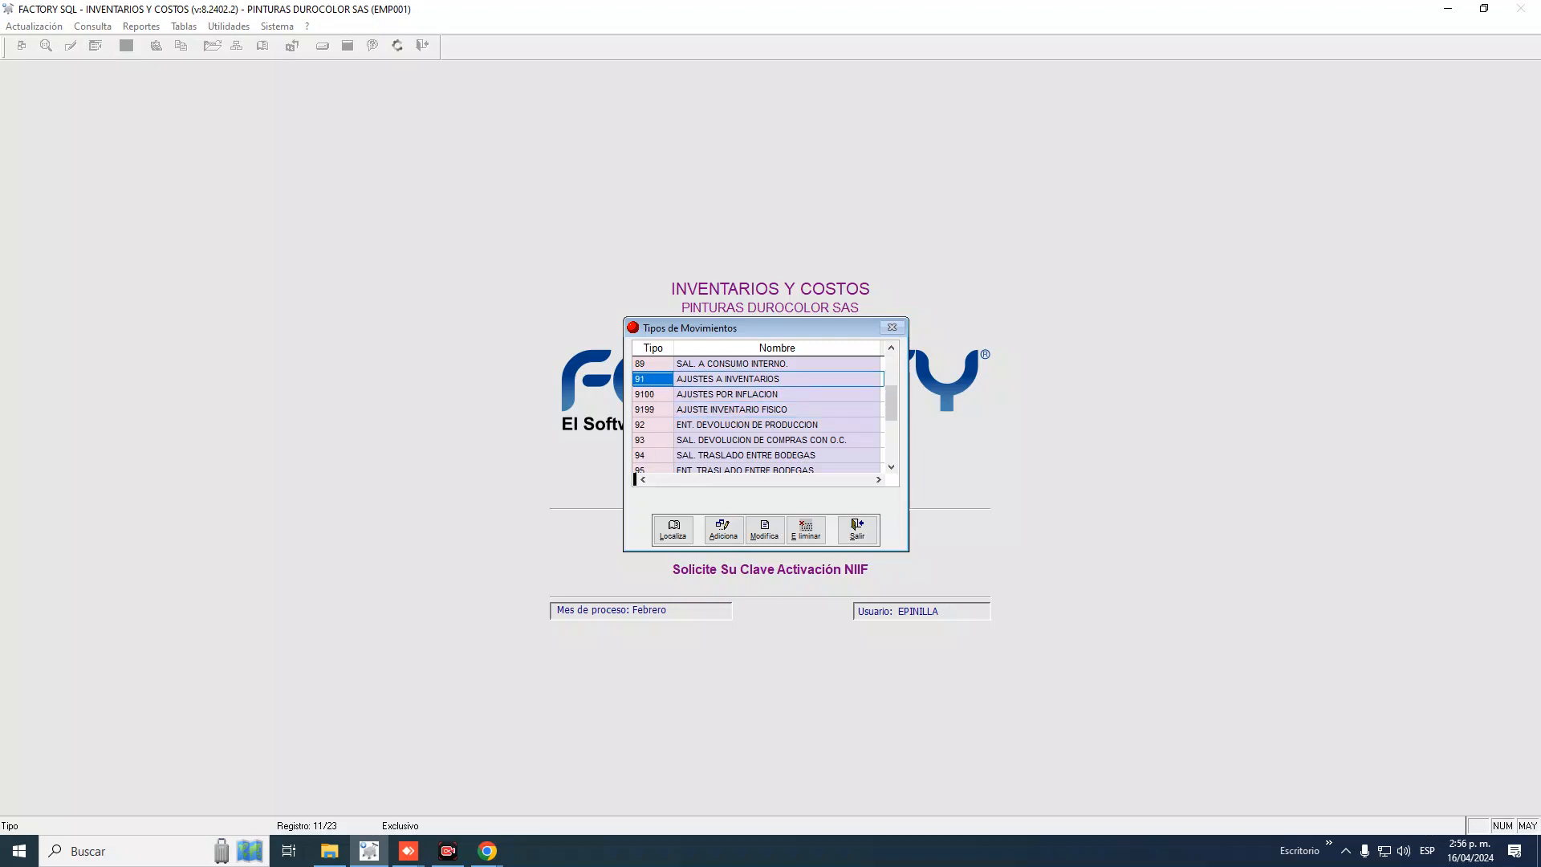
key(Down)
key(Down)
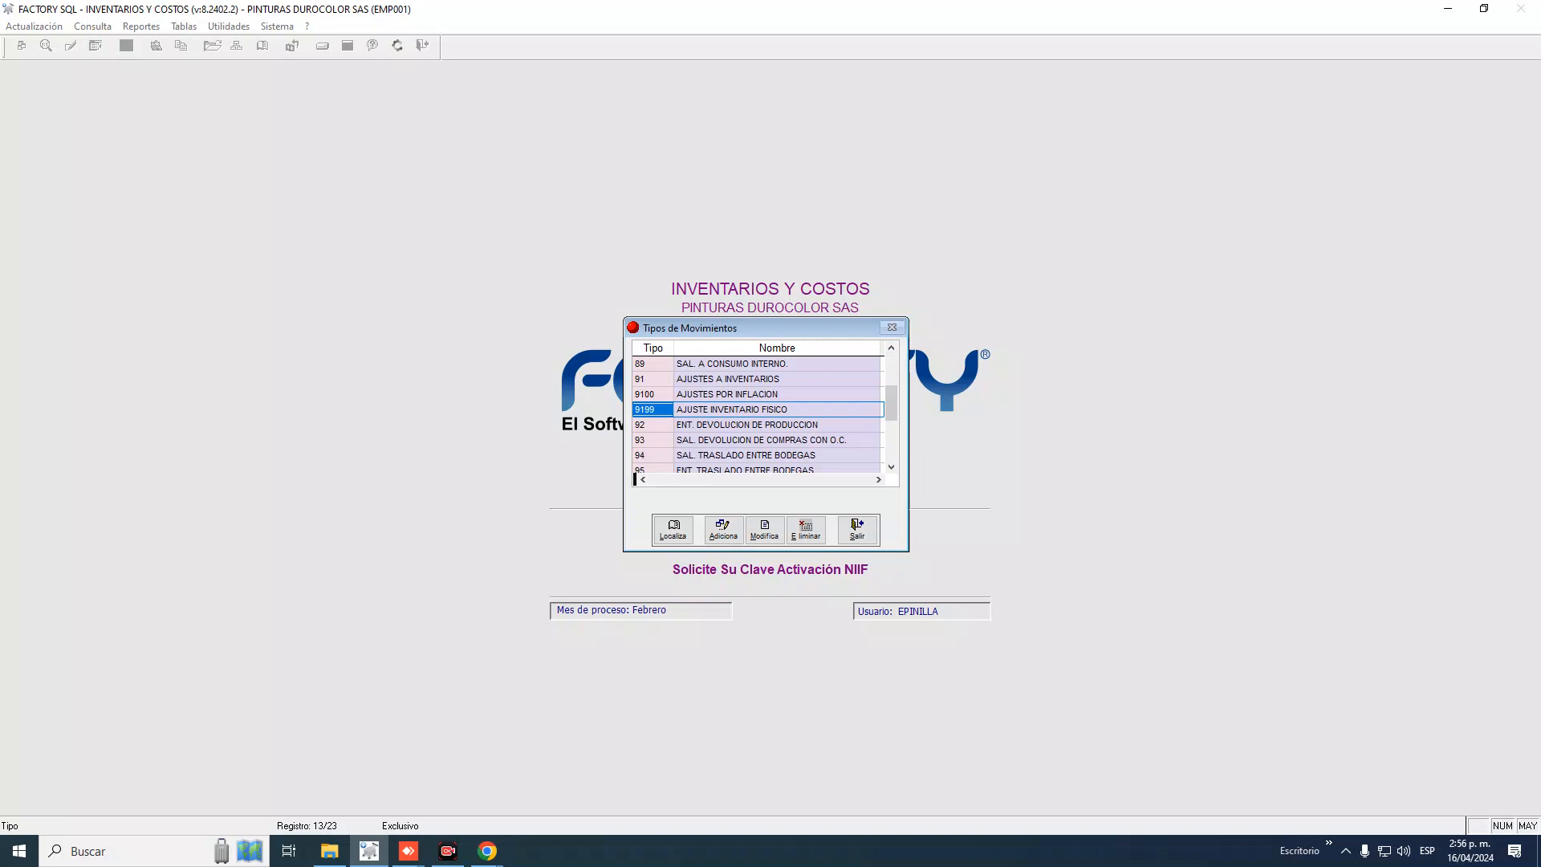
key(Tab)
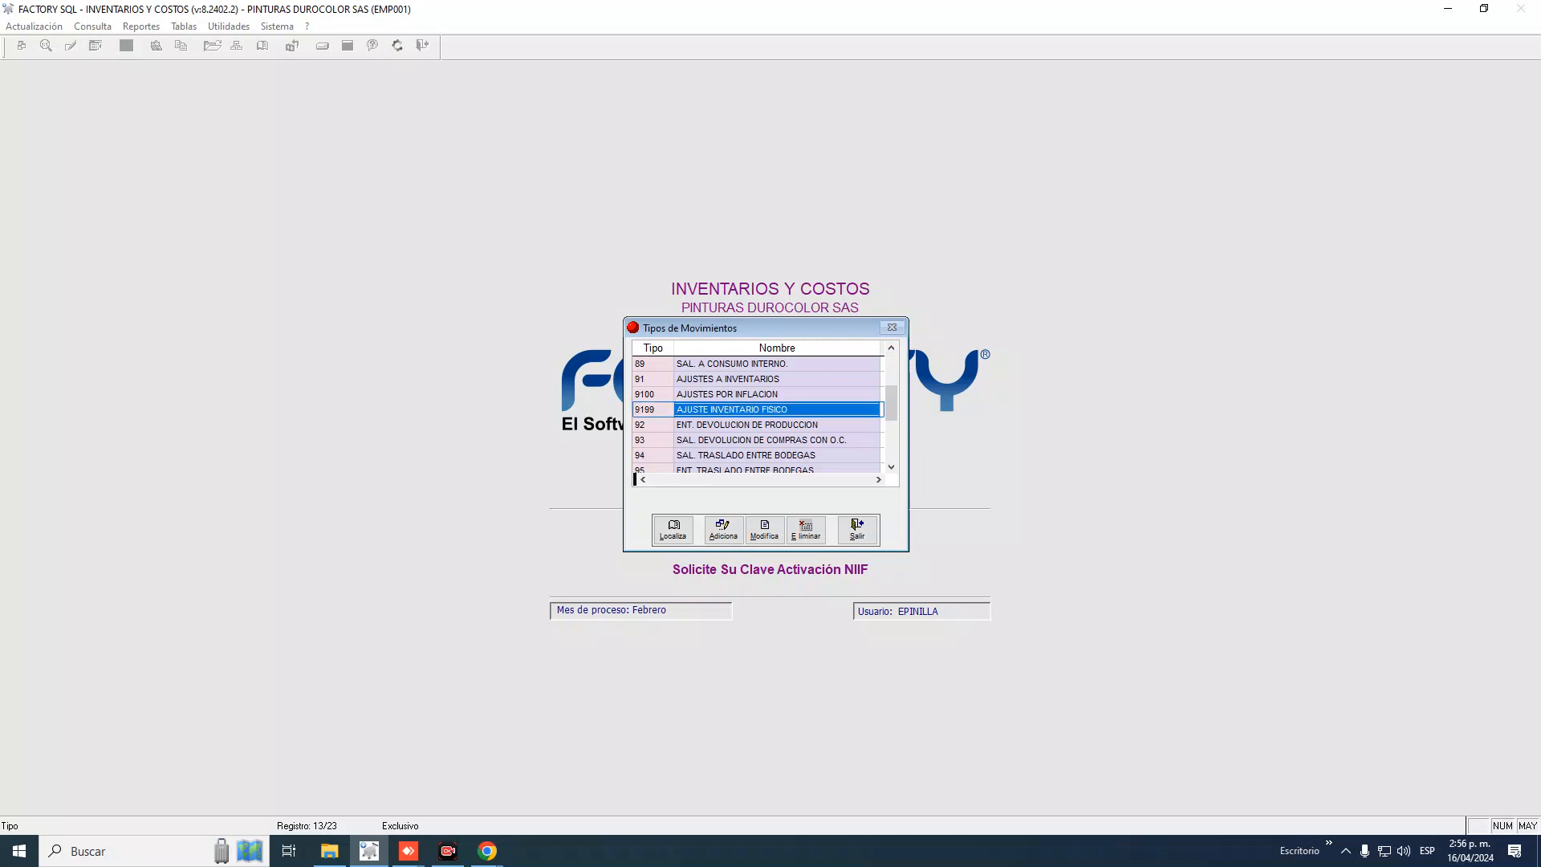
key(shift+Tab)
key(Up)
key(Up)
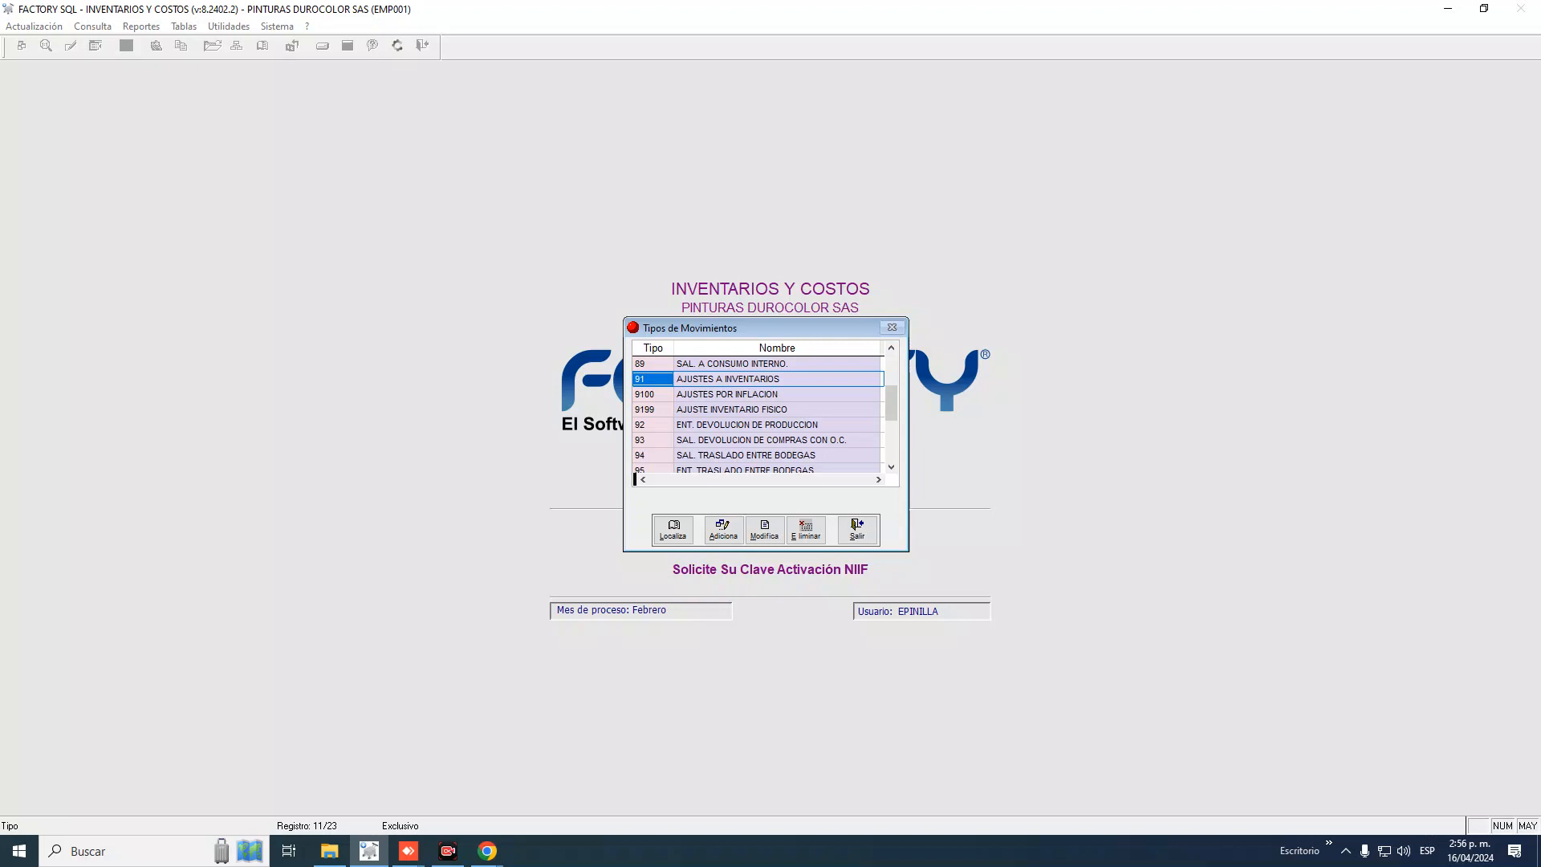
key(9)
Delete movement type 9100 AJUSTES POR INFLACION, confirming with Sí
click(671, 393)
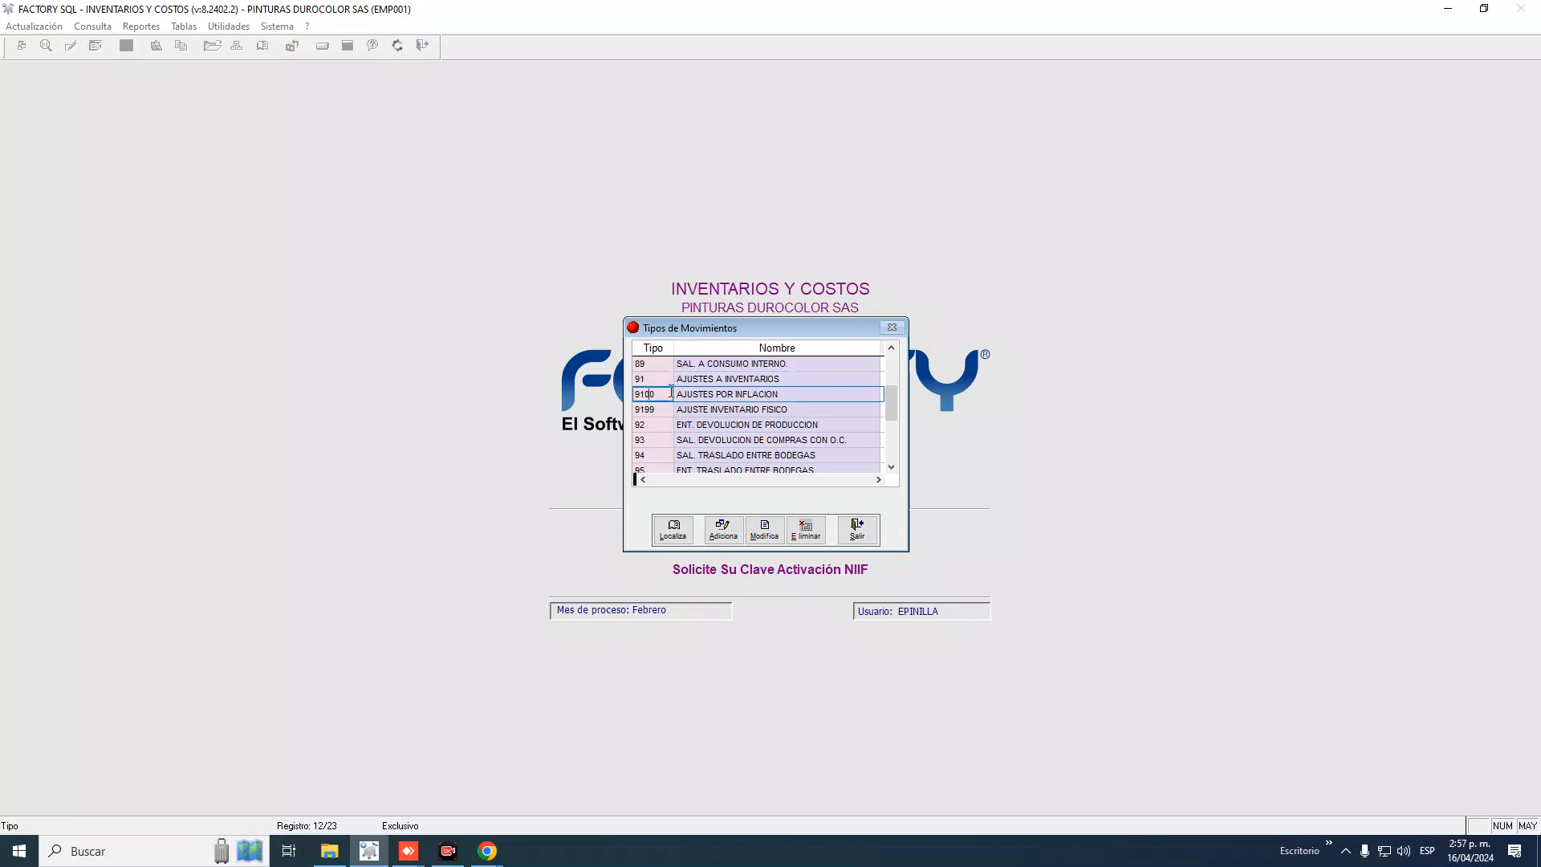
click(805, 530)
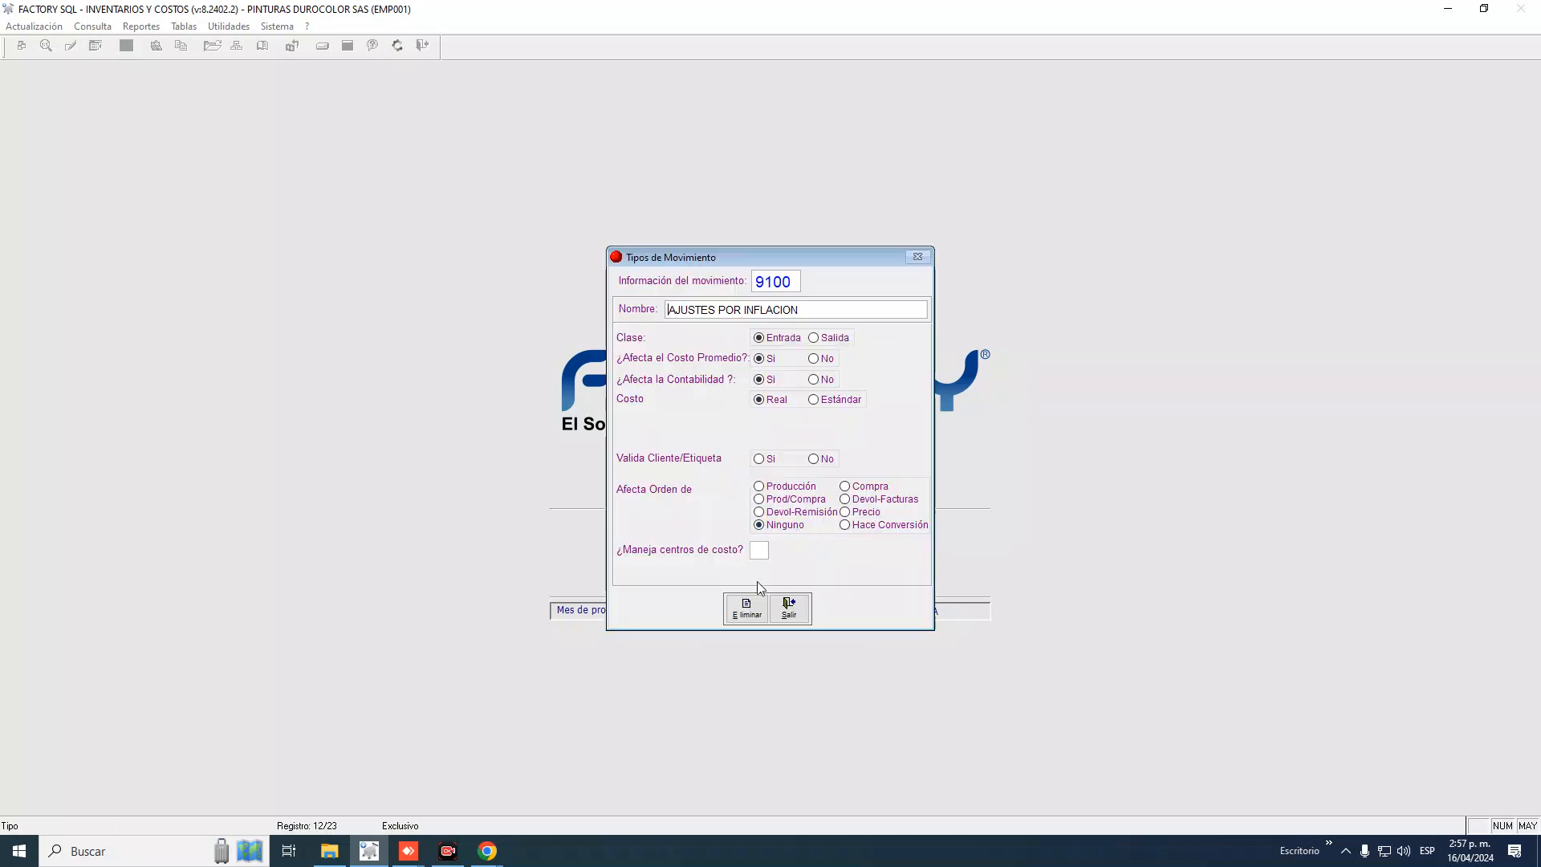
click(747, 608)
click(764, 479)
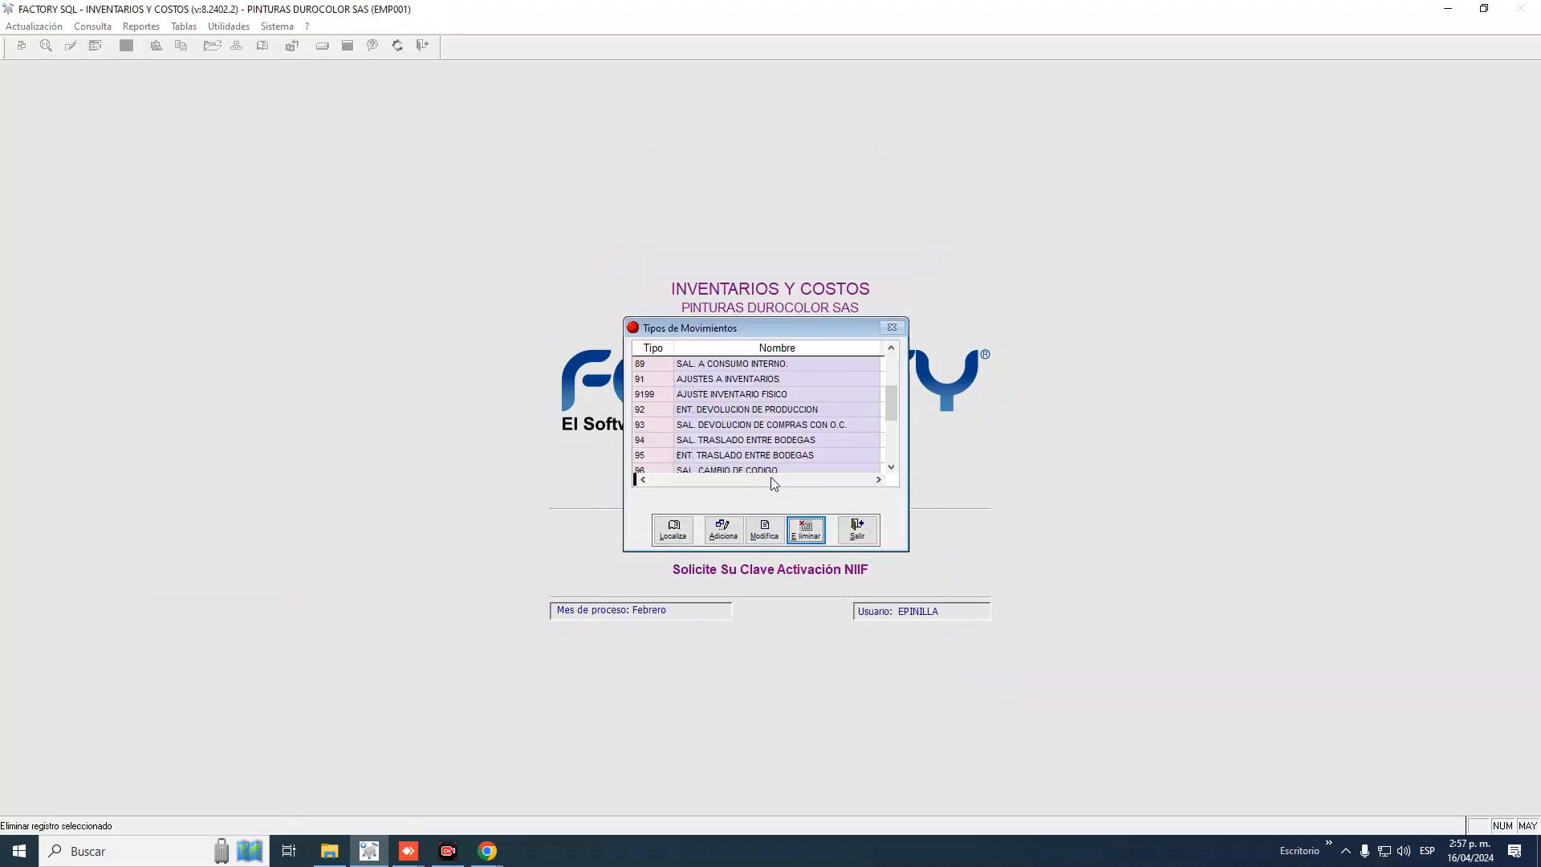
Check that type 9199 now directly follows type 91 in the list
click(663, 381)
key(Down)
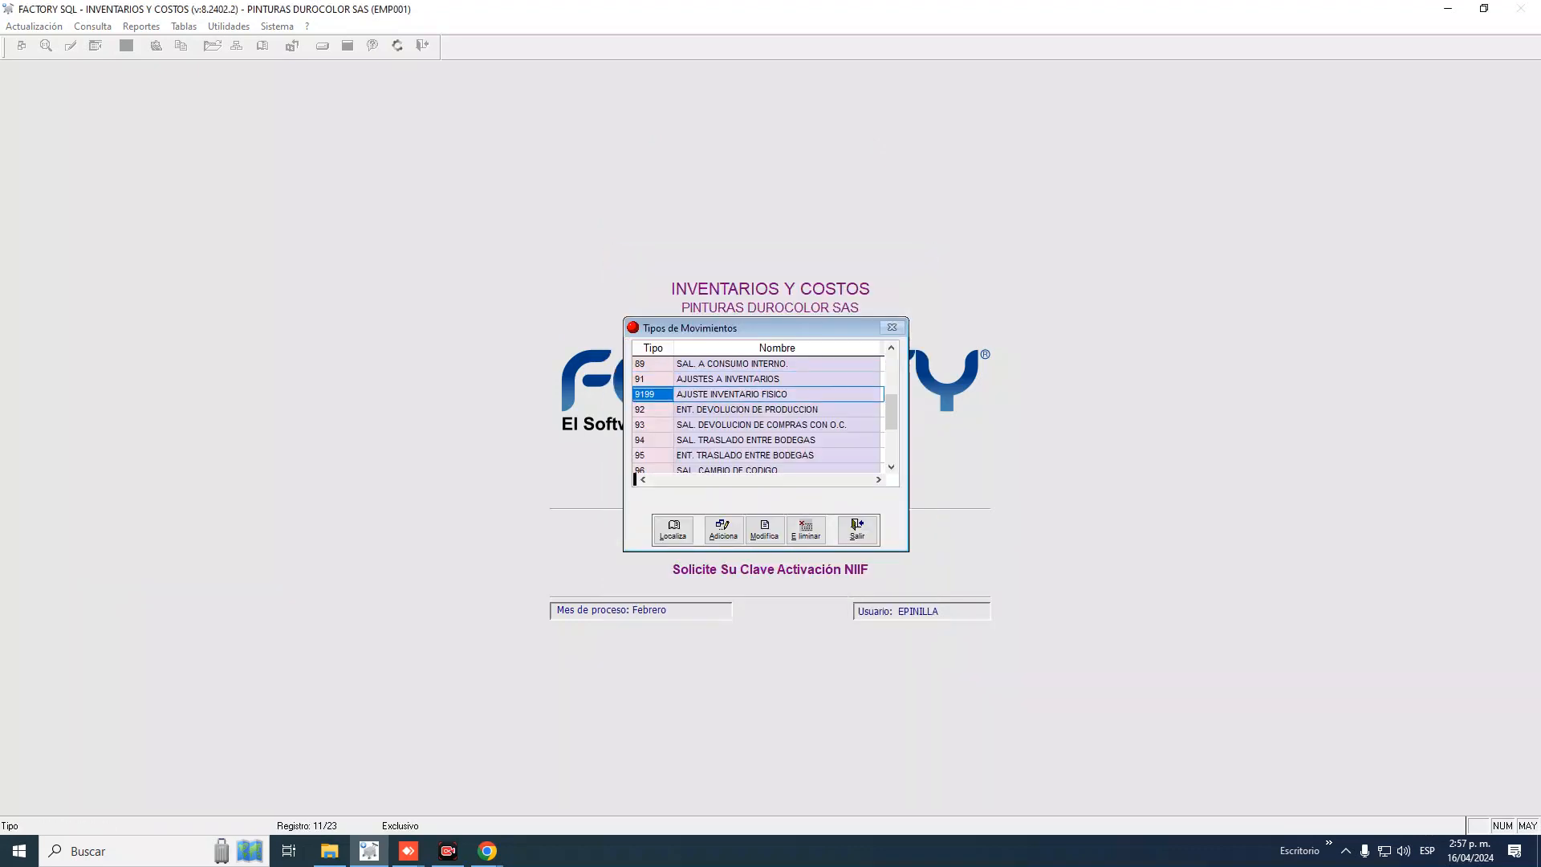
key(Up)
key(Down)
Close movement types, open Manejo de Passwords, and review the PEDIDOS user's permissions unchanged
click(875, 518)
click(229, 27)
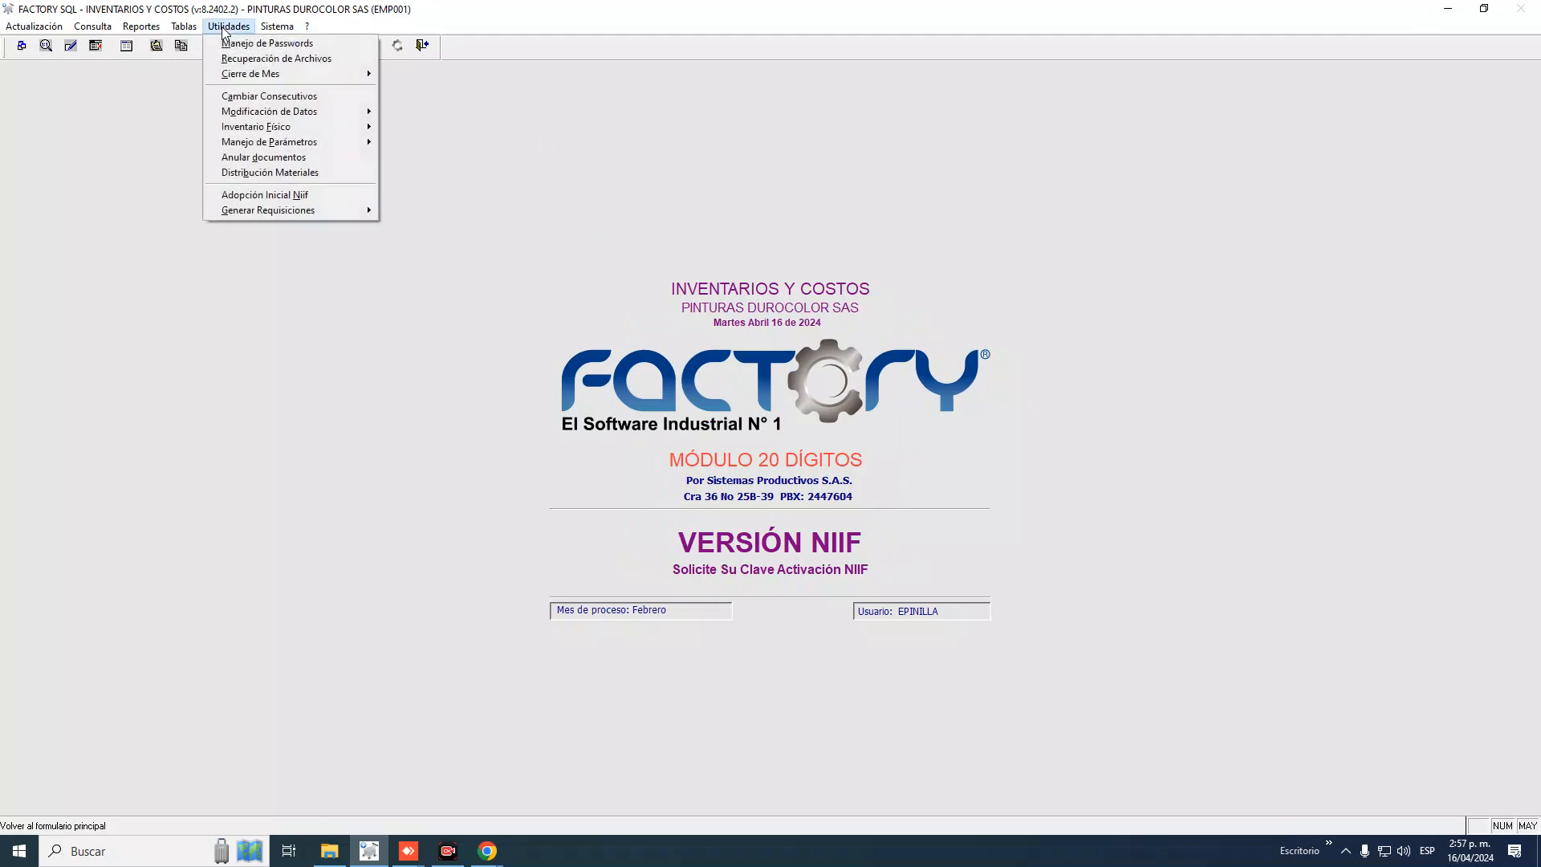
click(231, 45)
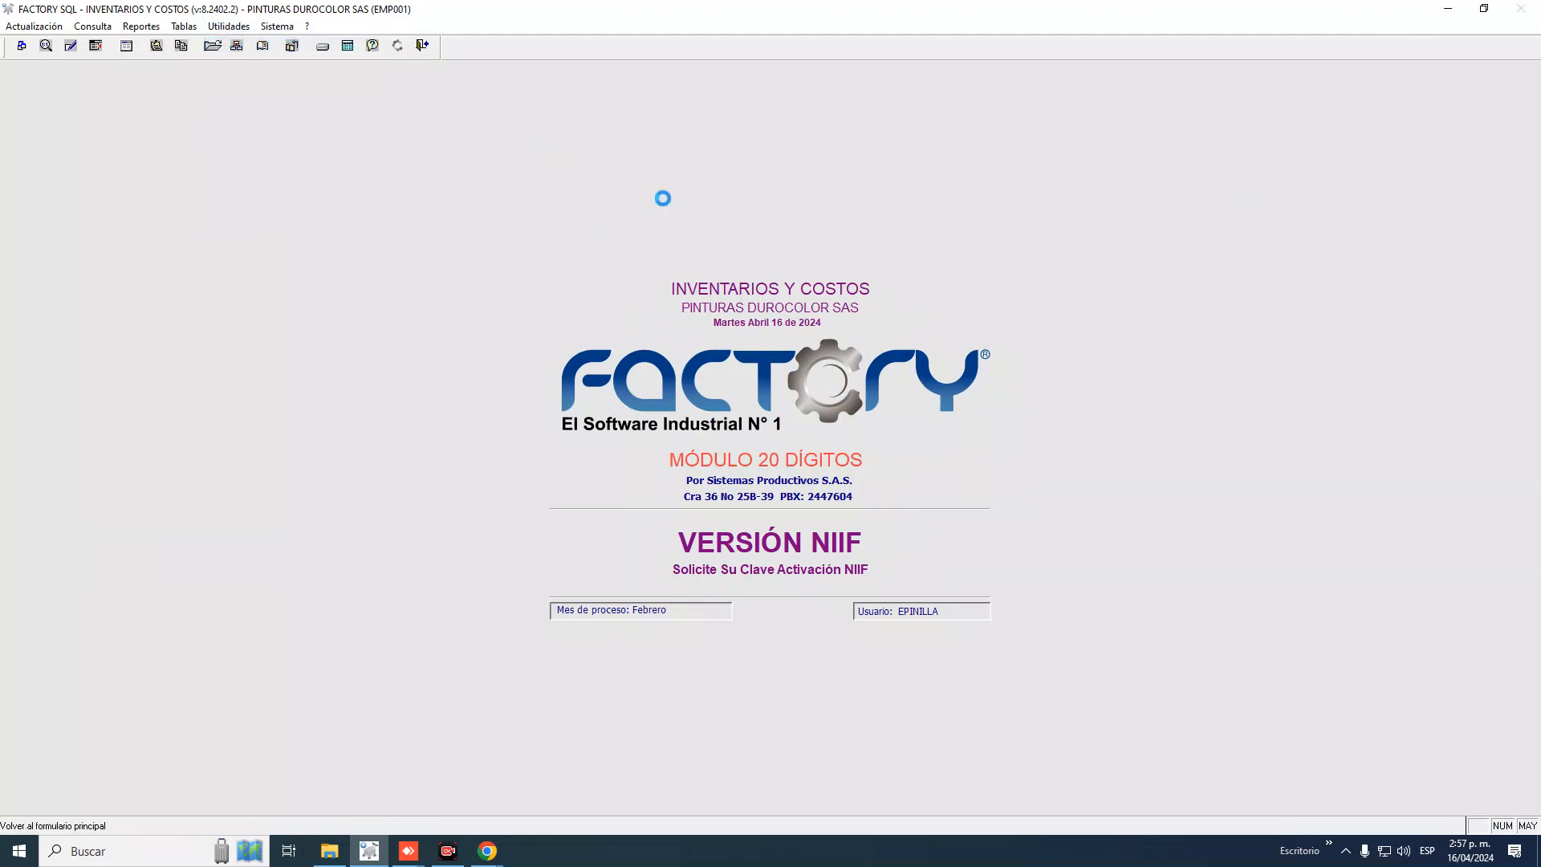
double_click(667, 396)
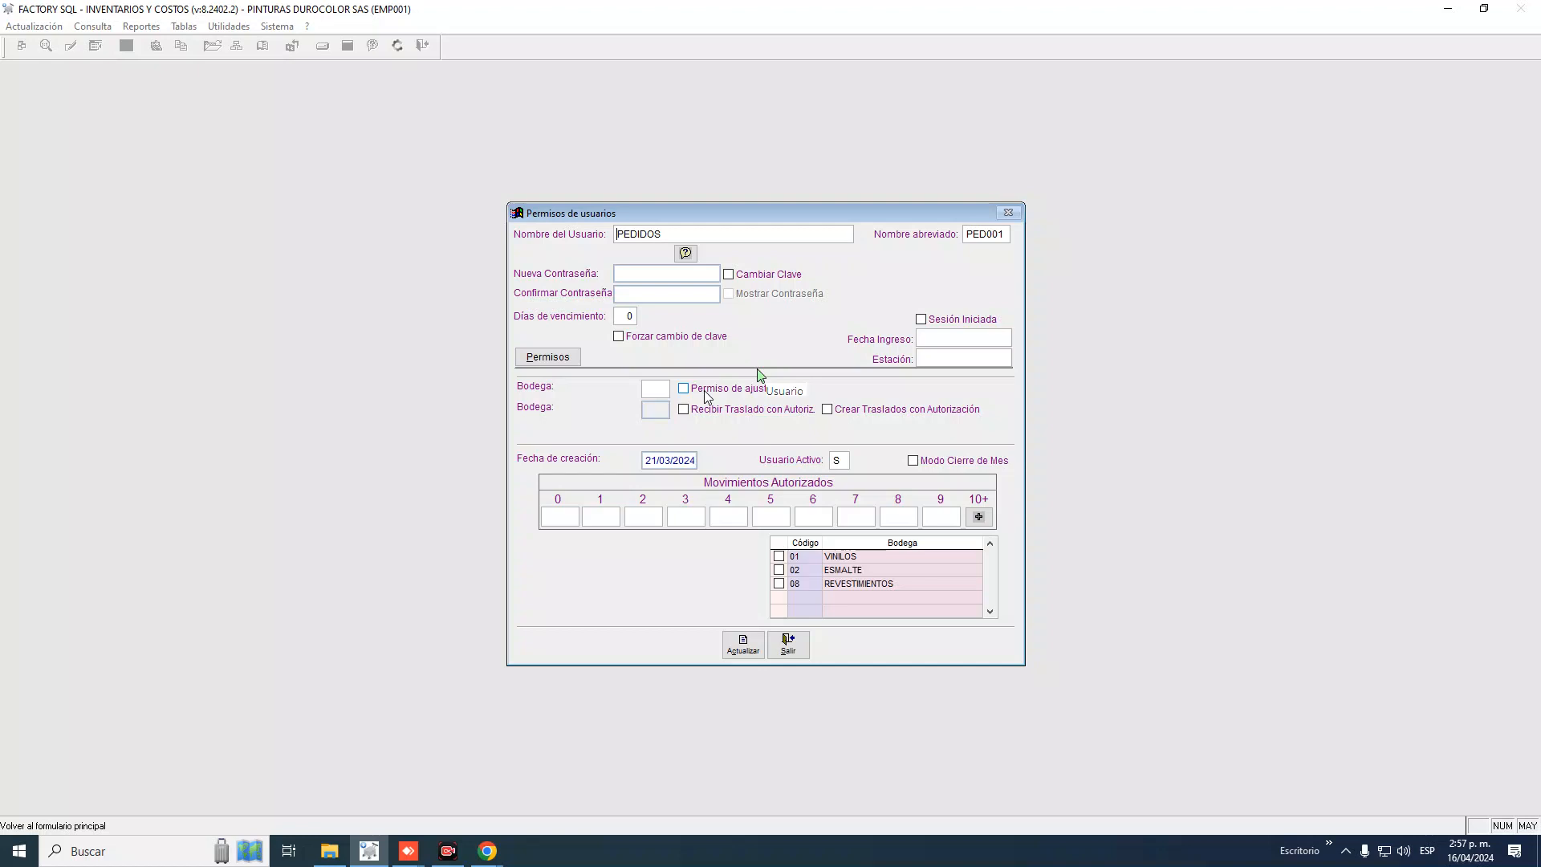
click(798, 651)
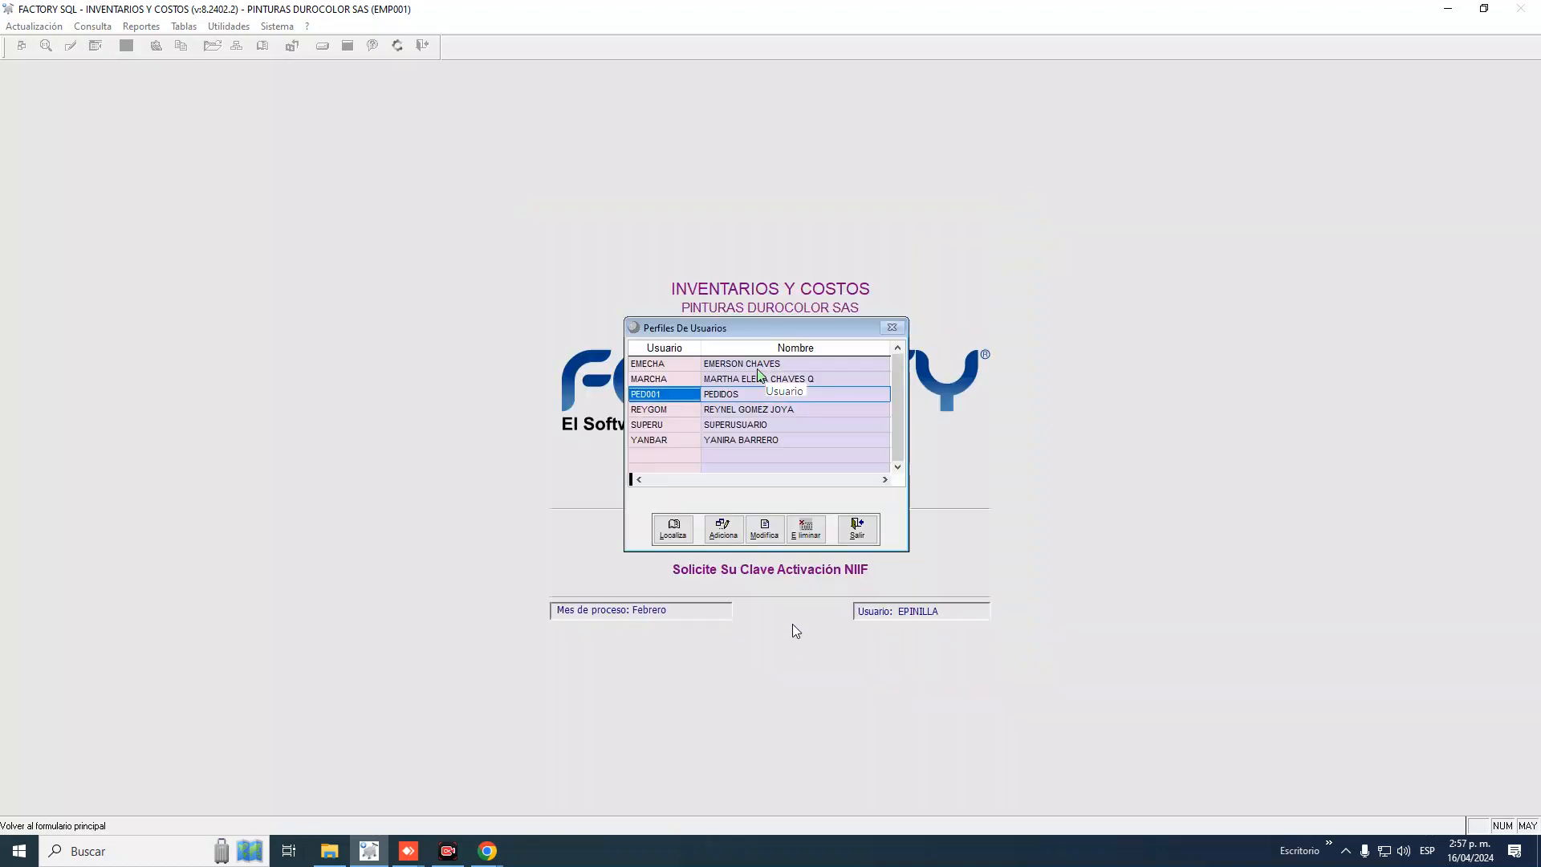
Close user profiles, reopen Tipos de Movimientos, and scroll down to types 91 and 9199
click(850, 531)
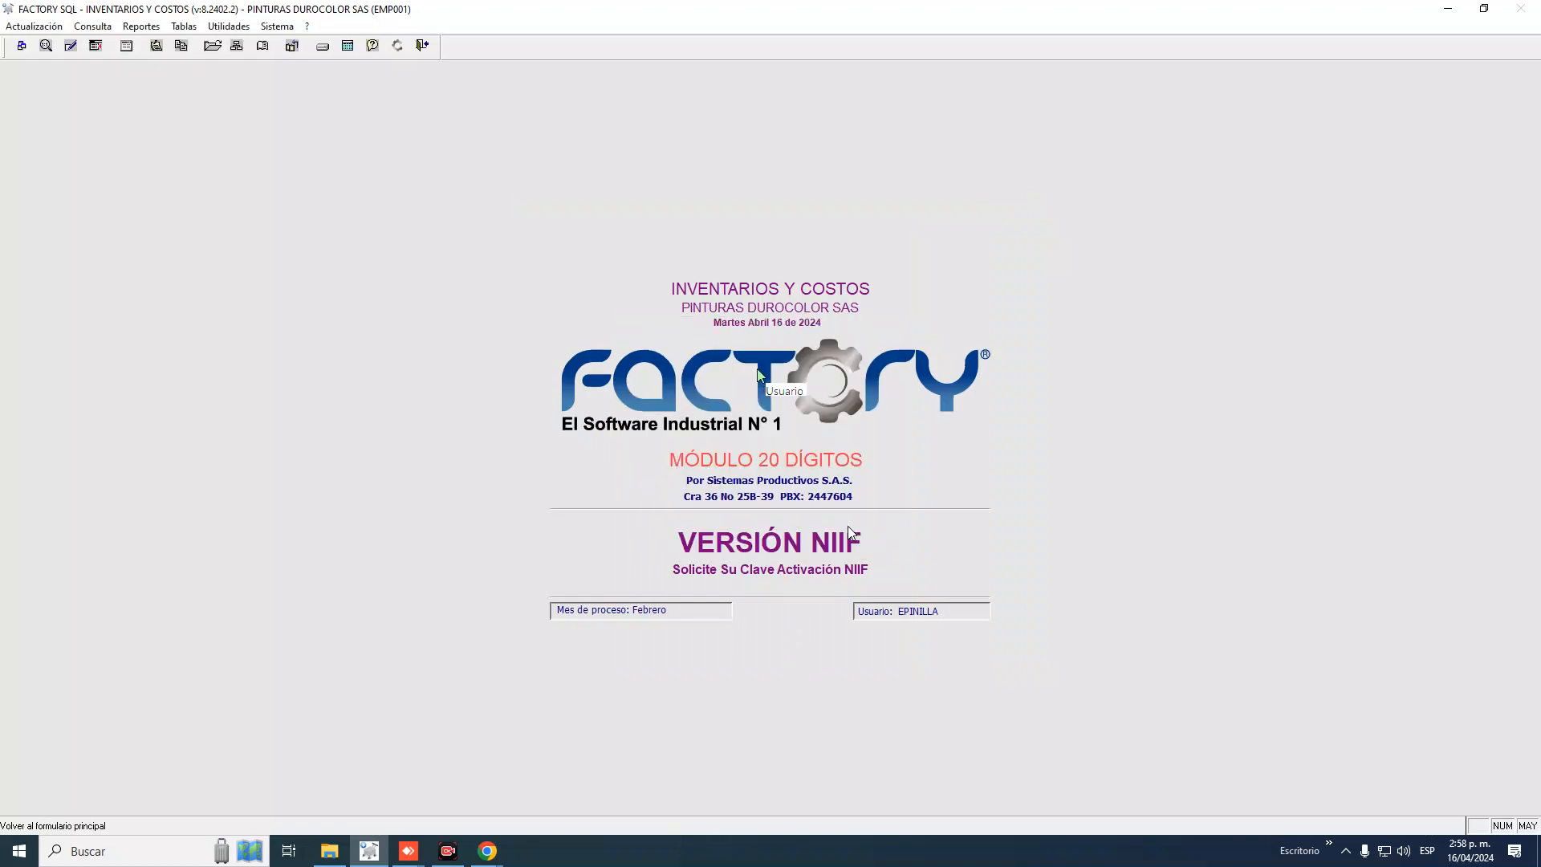
click(187, 27)
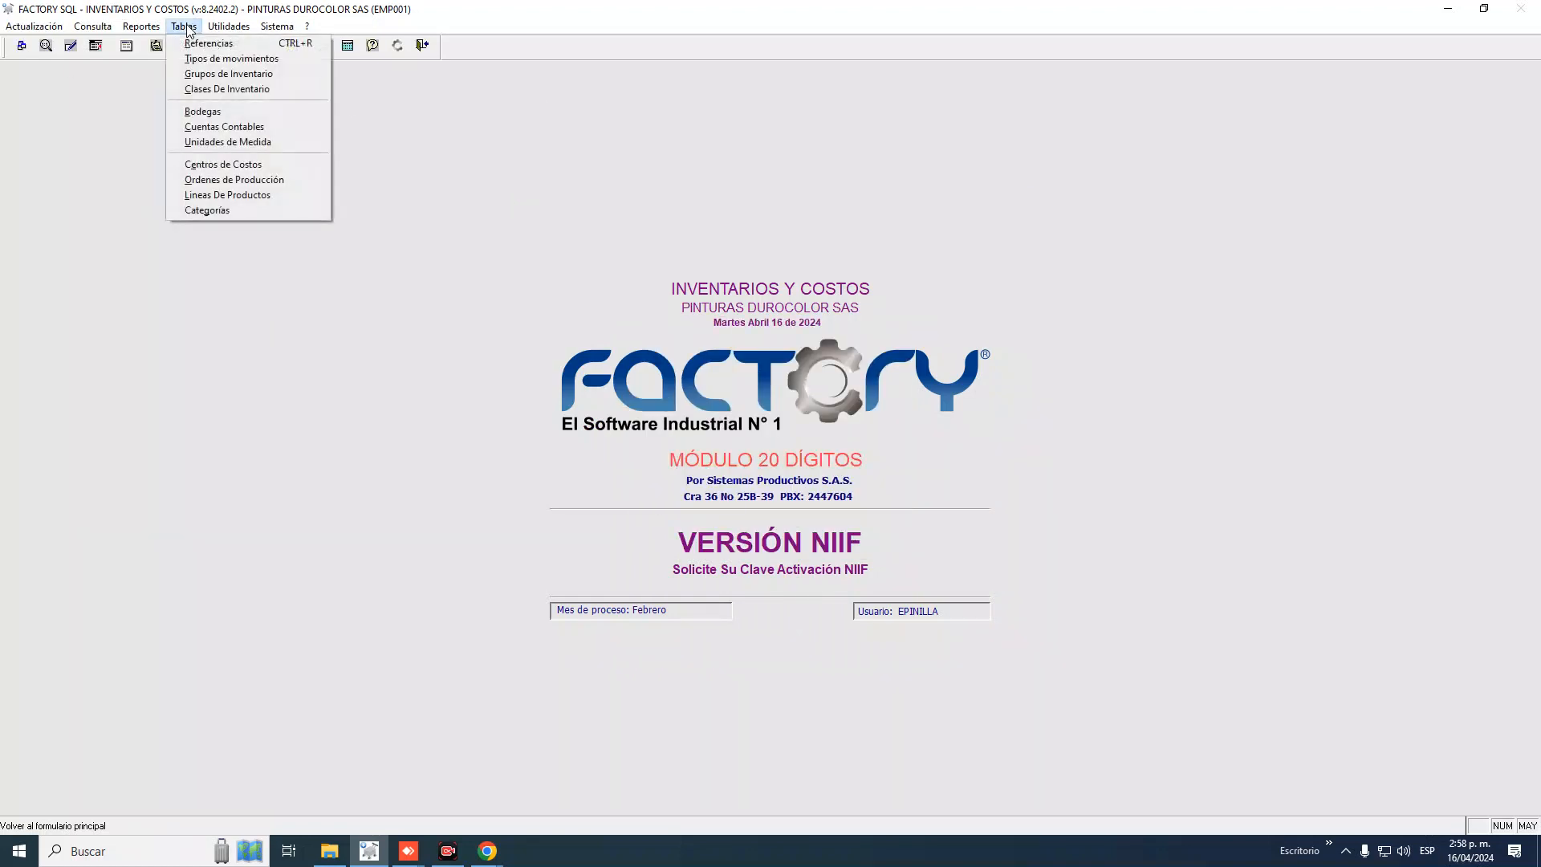
click(222, 55)
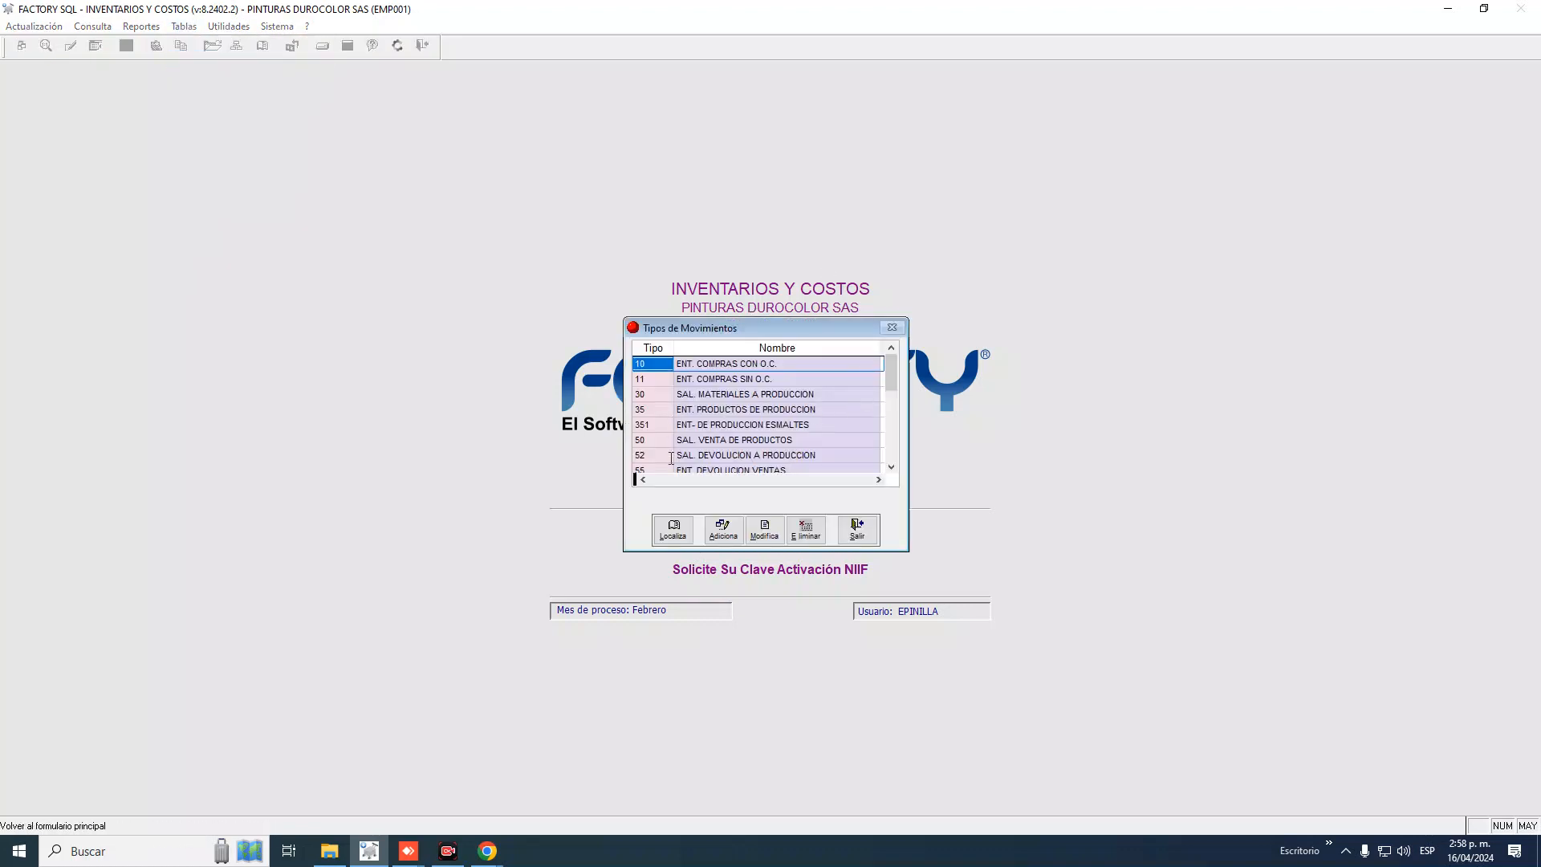
click(891, 467)
click(891, 467)
click(891, 467)
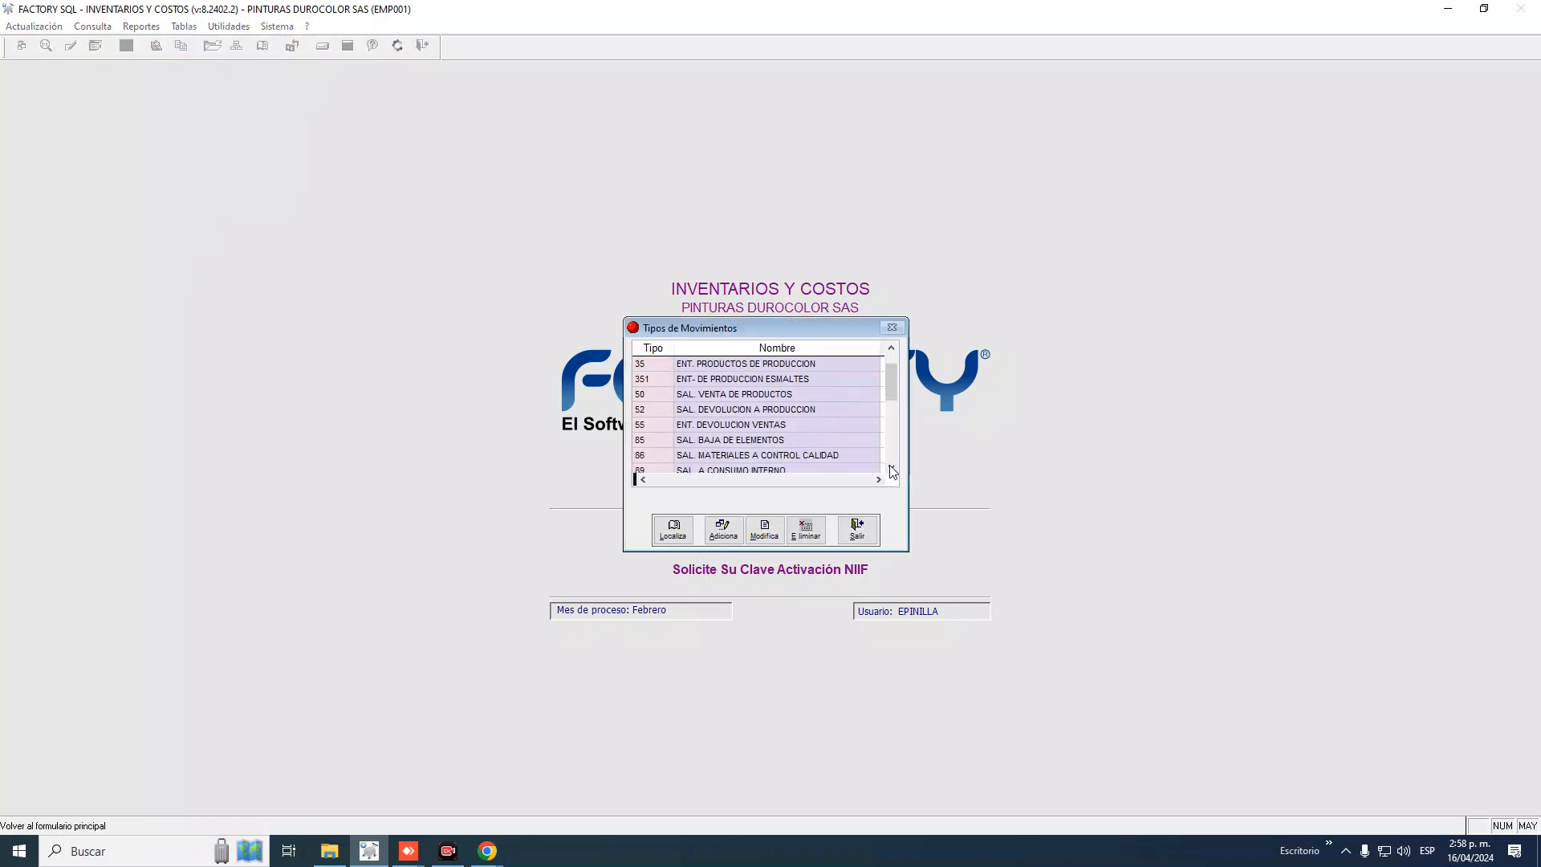
click(891, 467)
click(891, 468)
click(891, 468)
click(891, 467)
click(891, 467)
click(891, 467)
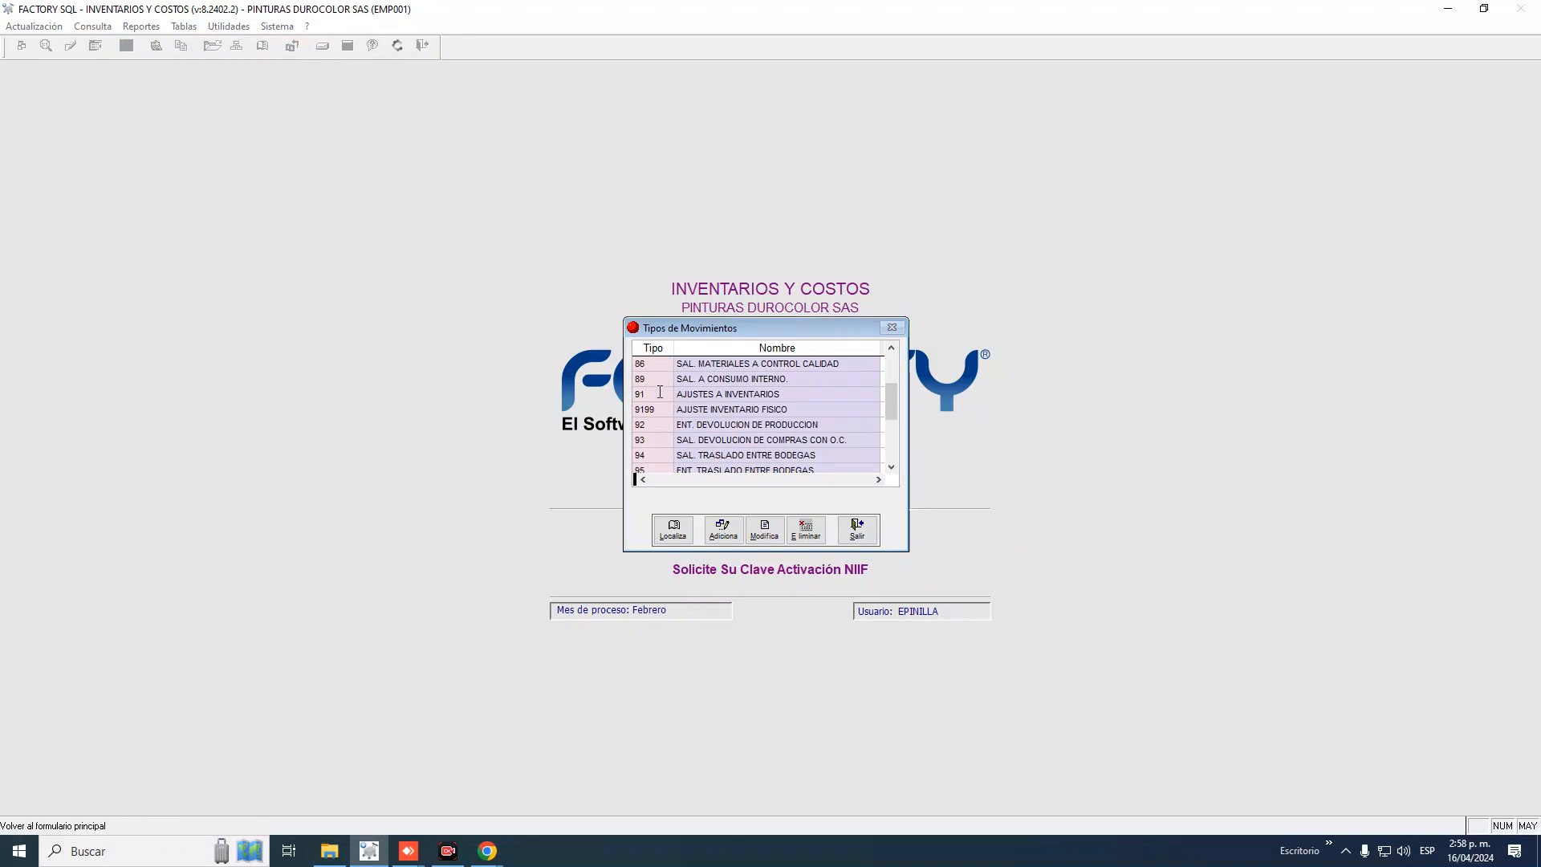
click(659, 393)
click(656, 411)
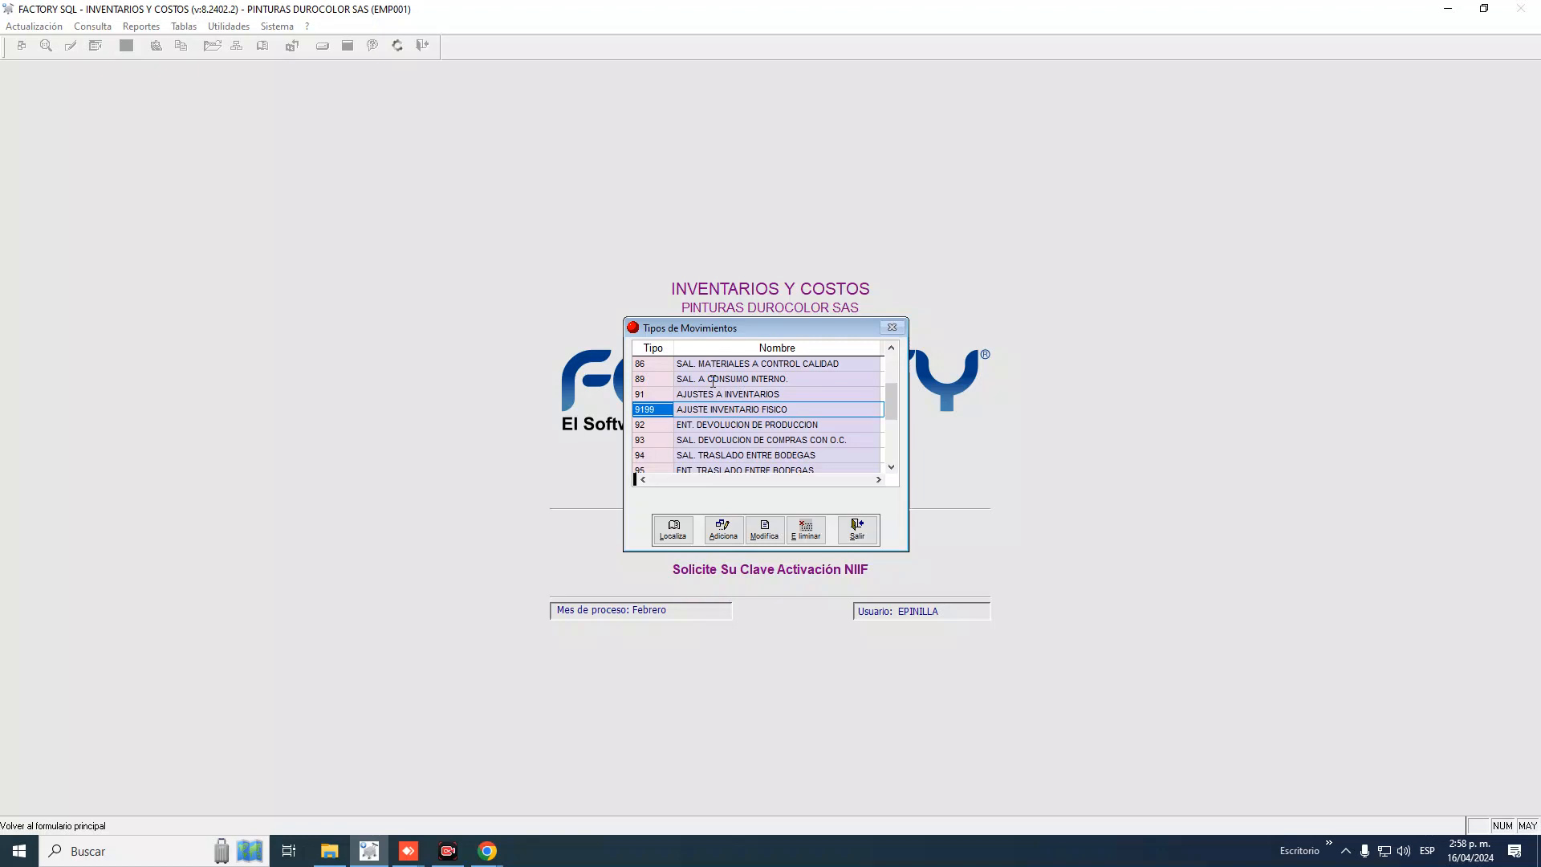
click(666, 395)
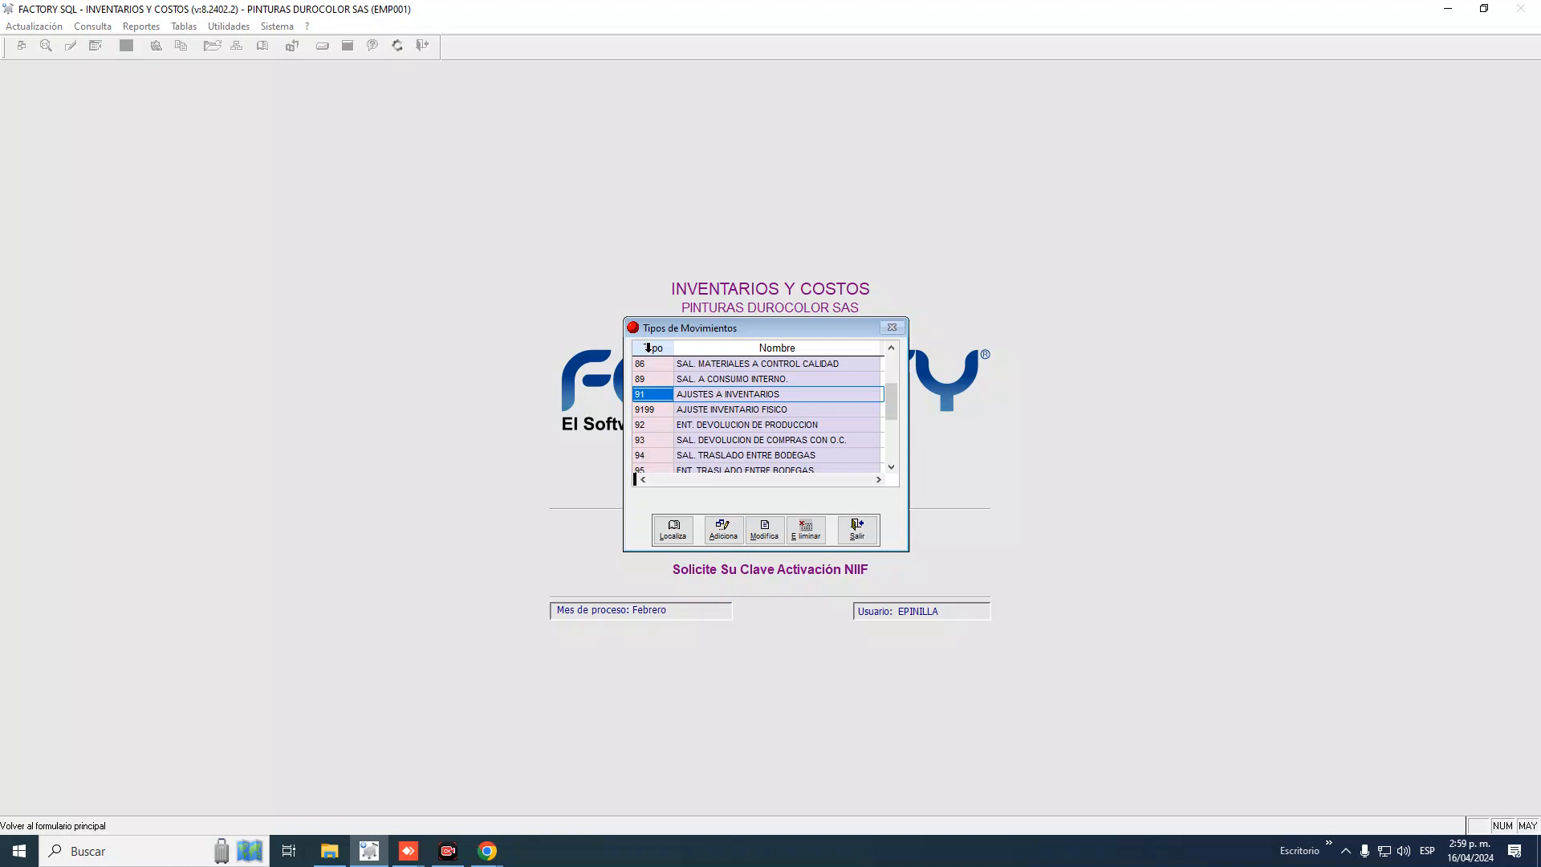
click(664, 393)
drag(649, 394, 636, 394)
click(658, 409)
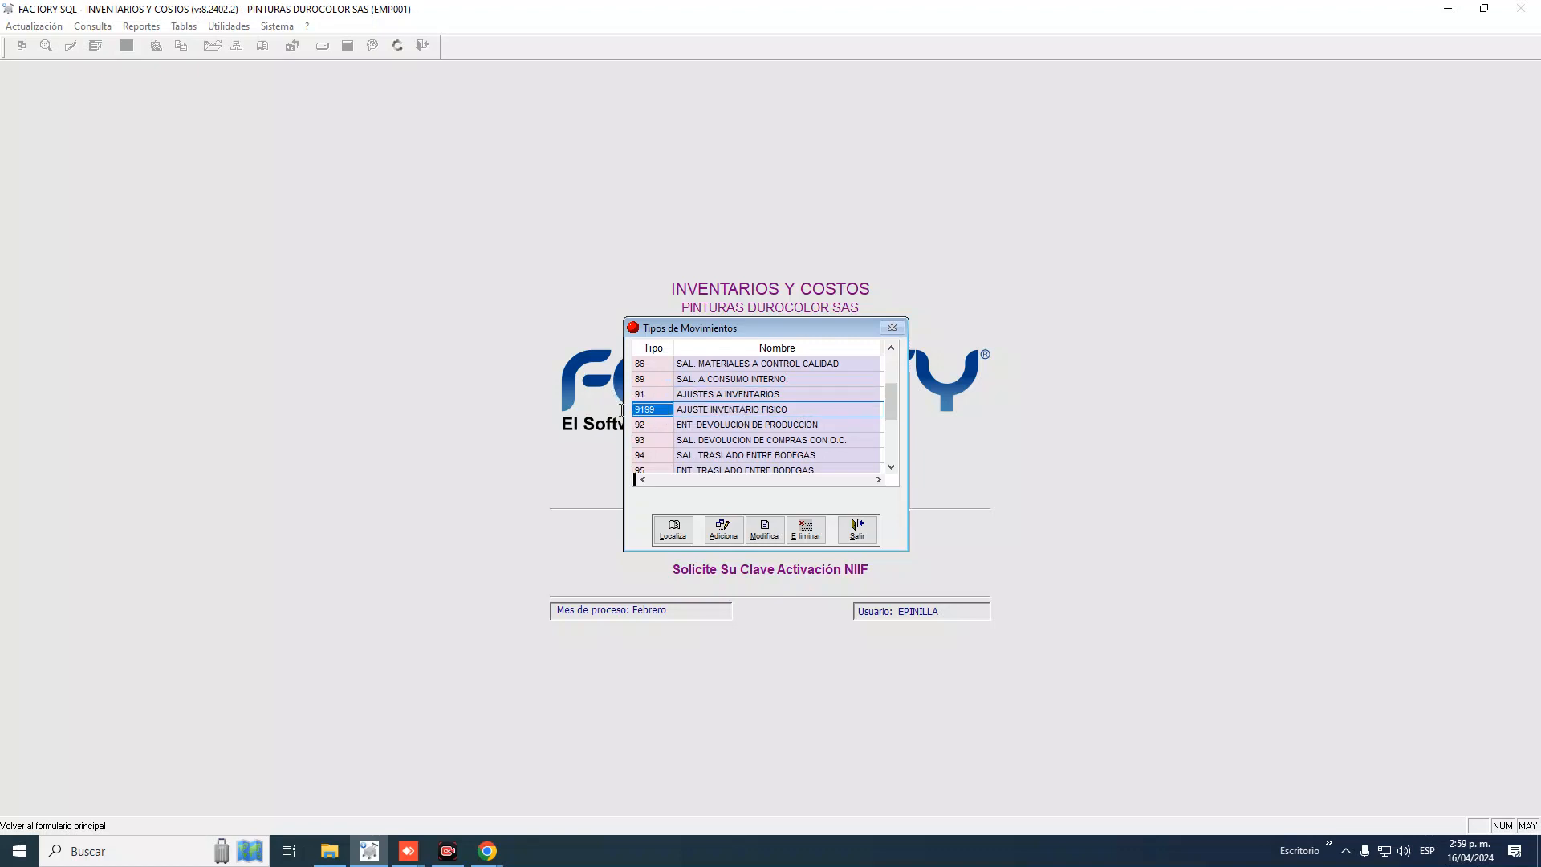
drag(798, 409, 673, 408)
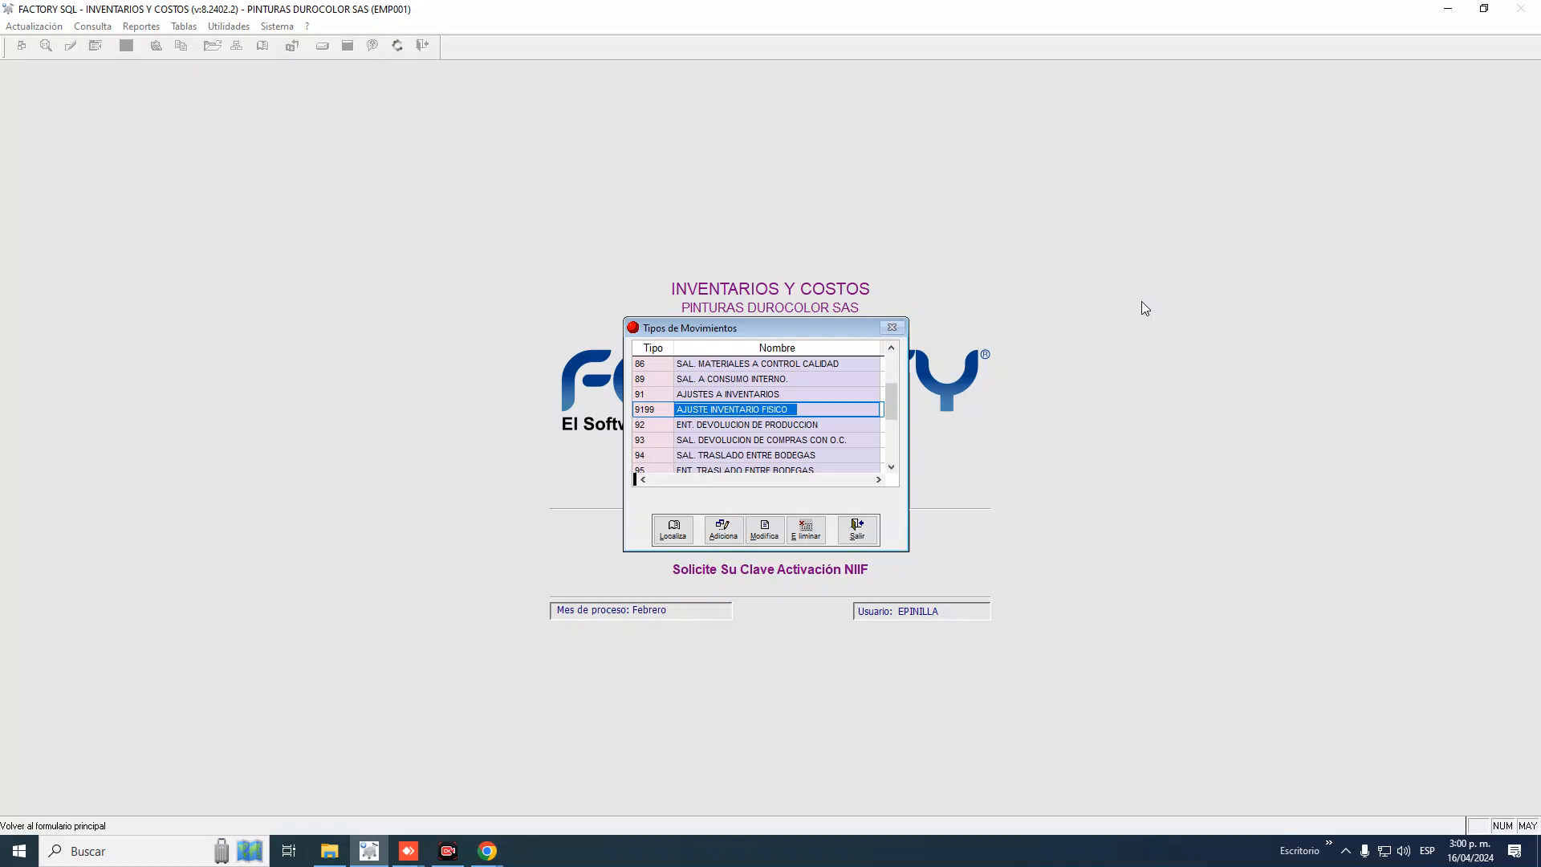
key(Left)
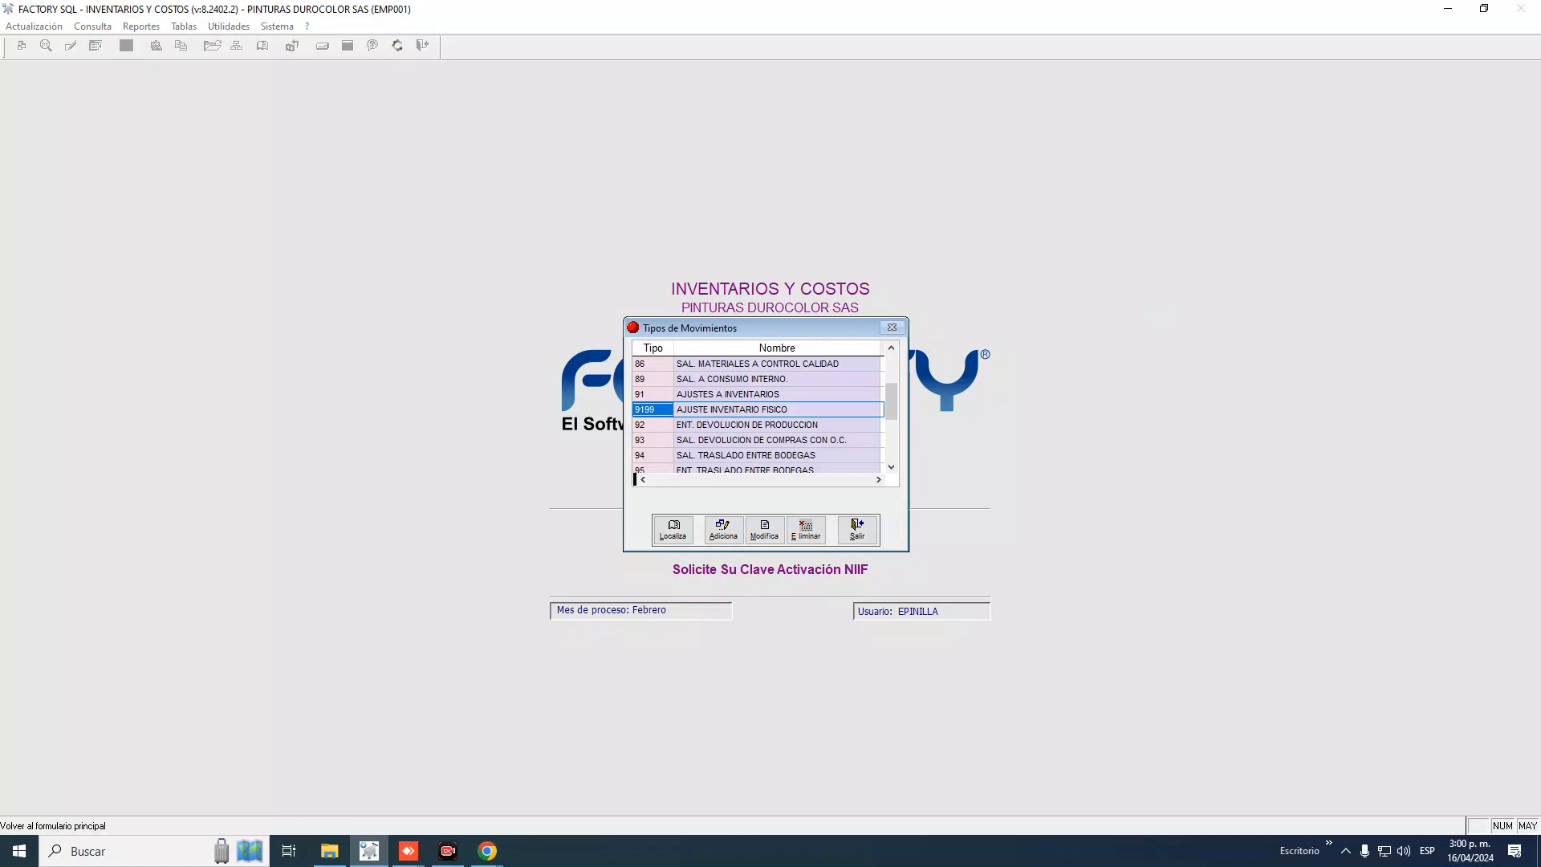
click(652, 394)
click(653, 409)
click(652, 395)
click(728, 394)
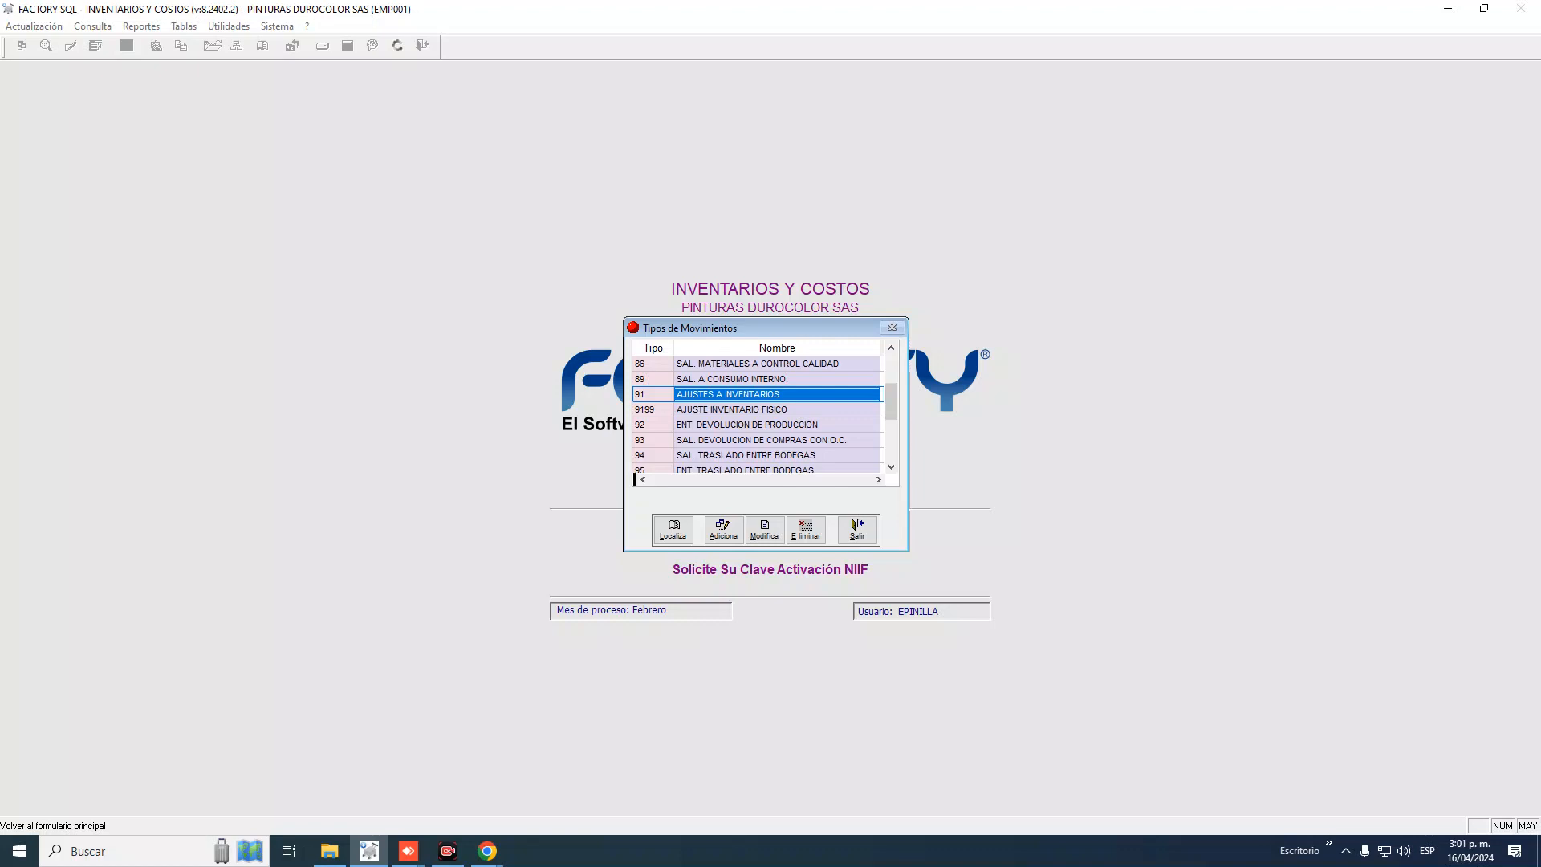
click(732, 410)
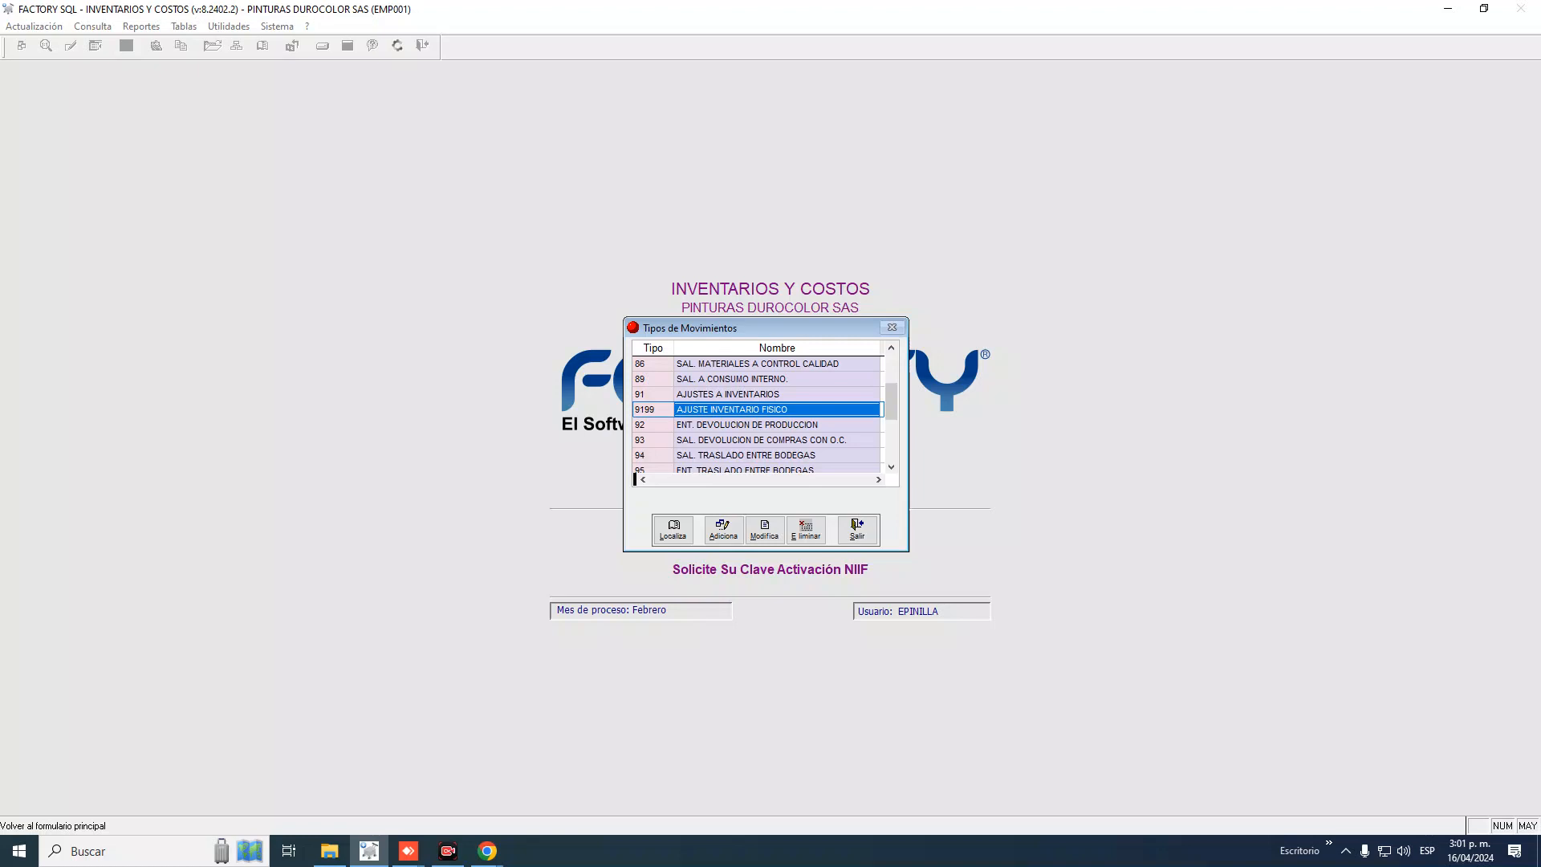
click(746, 425)
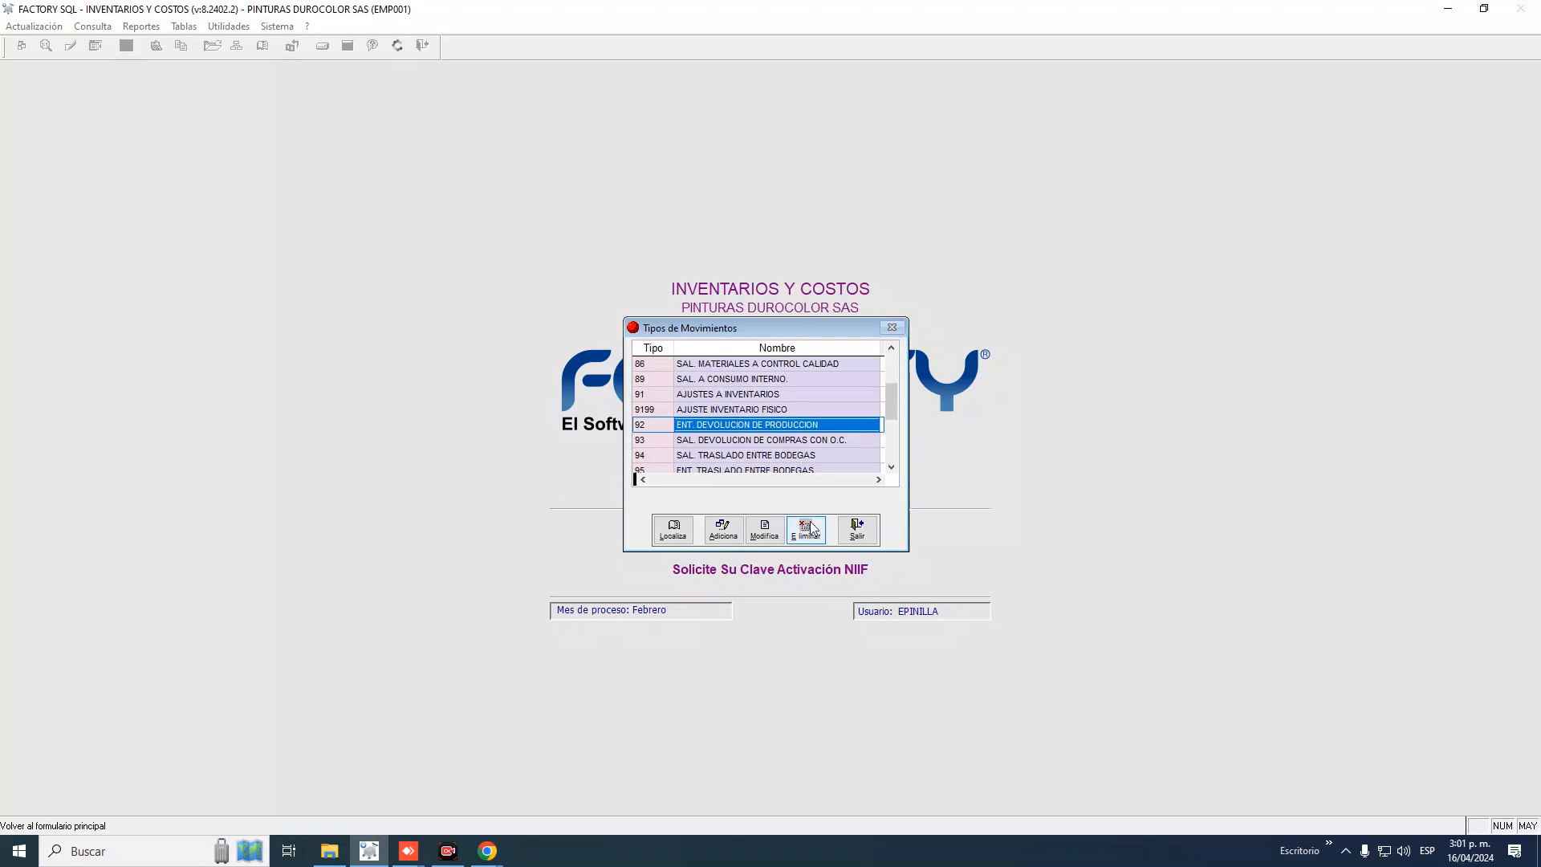
Create type 9101 'AJUSTES DE VINILO', keeping the default Entrada, average cost and accounting settings
click(725, 536)
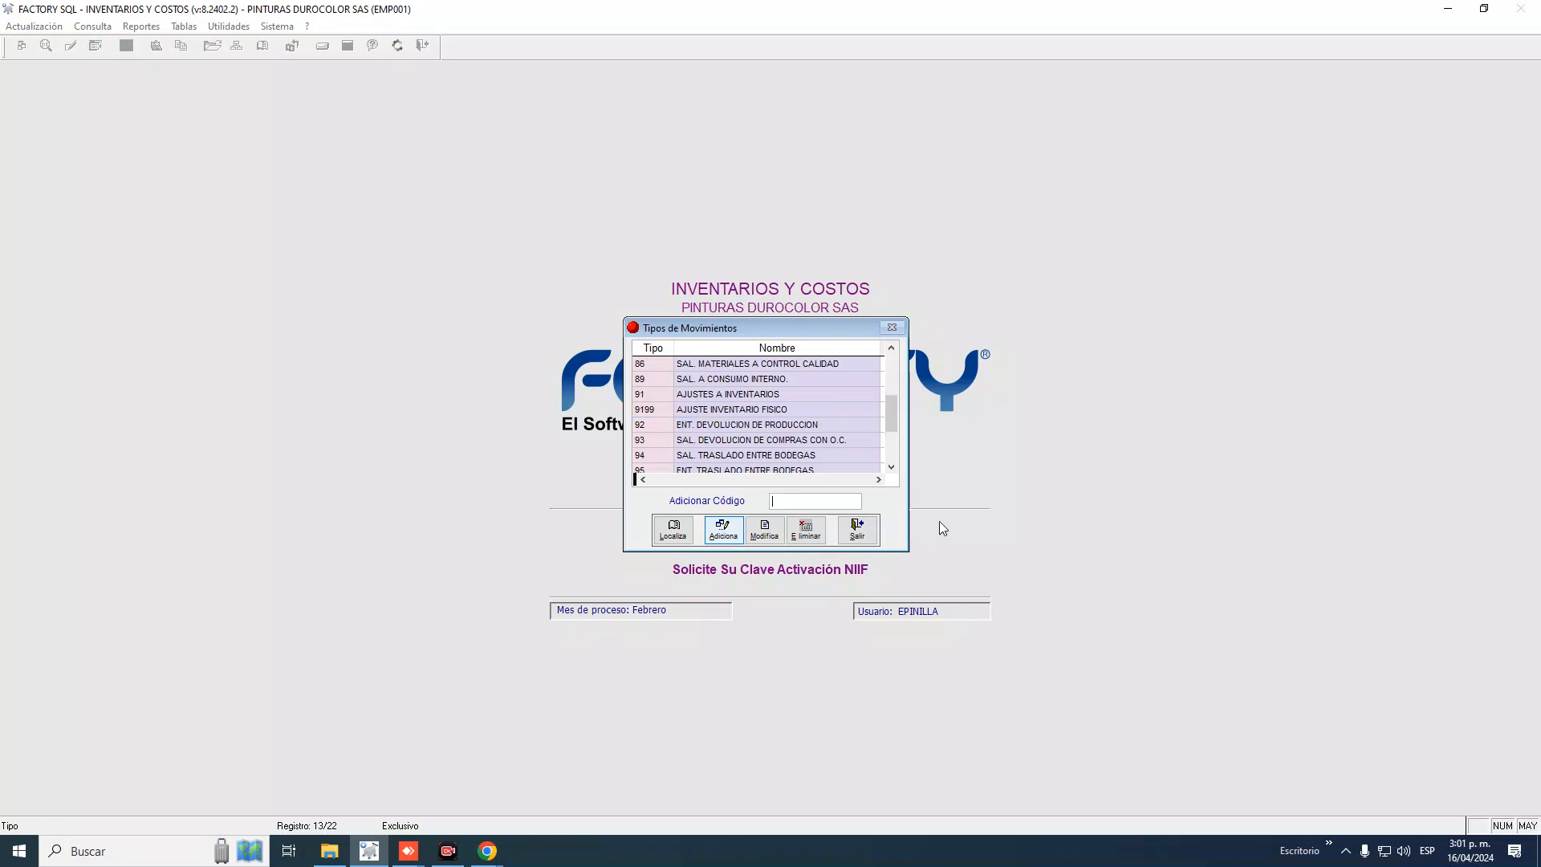
text(9101)
key(Return)
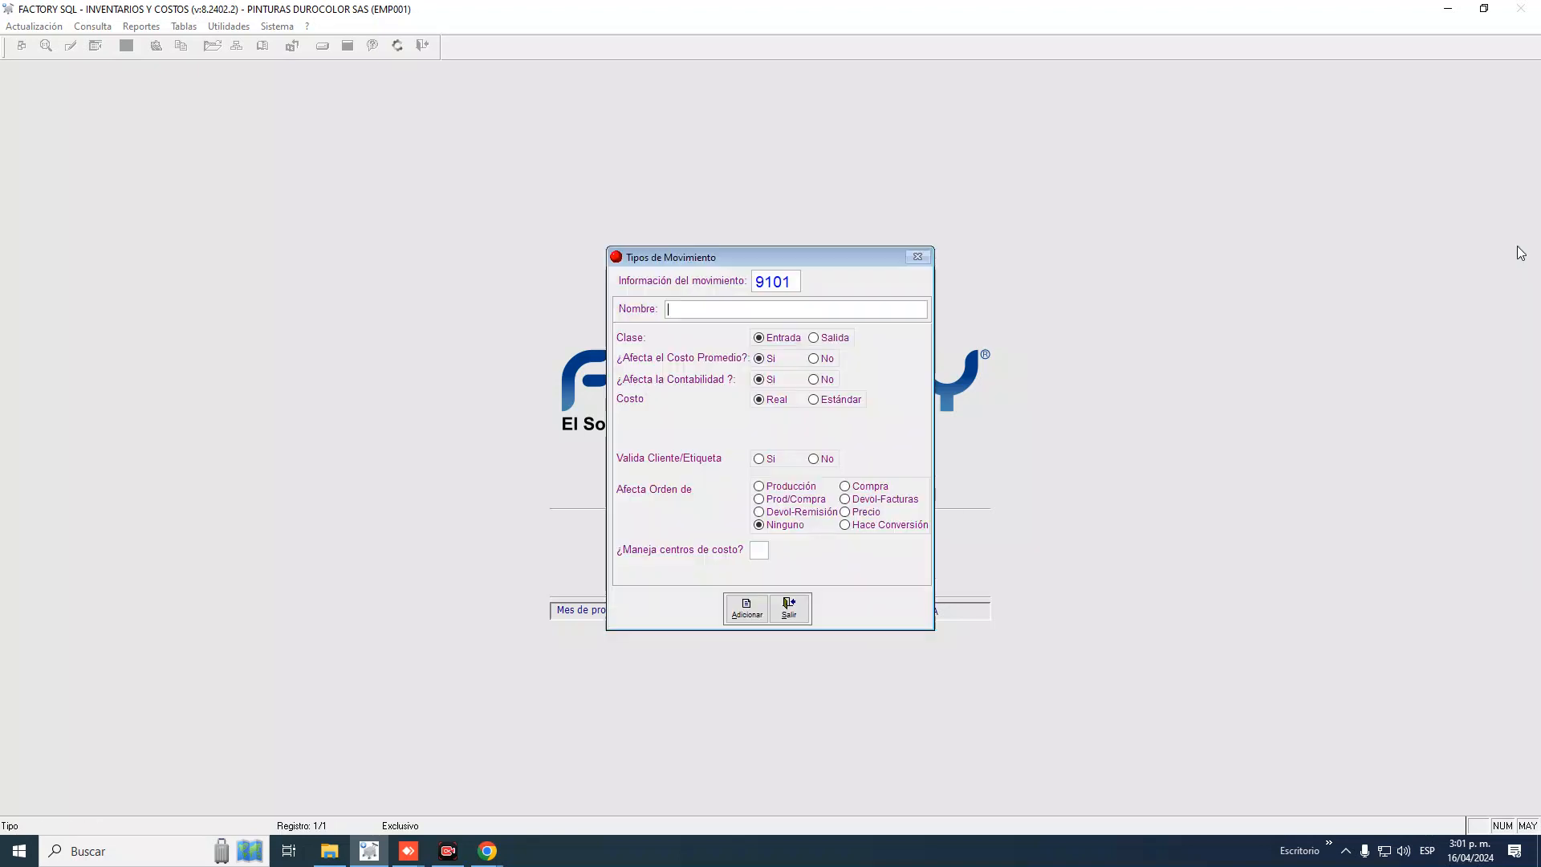
text(AJUSTES DE VINILO)
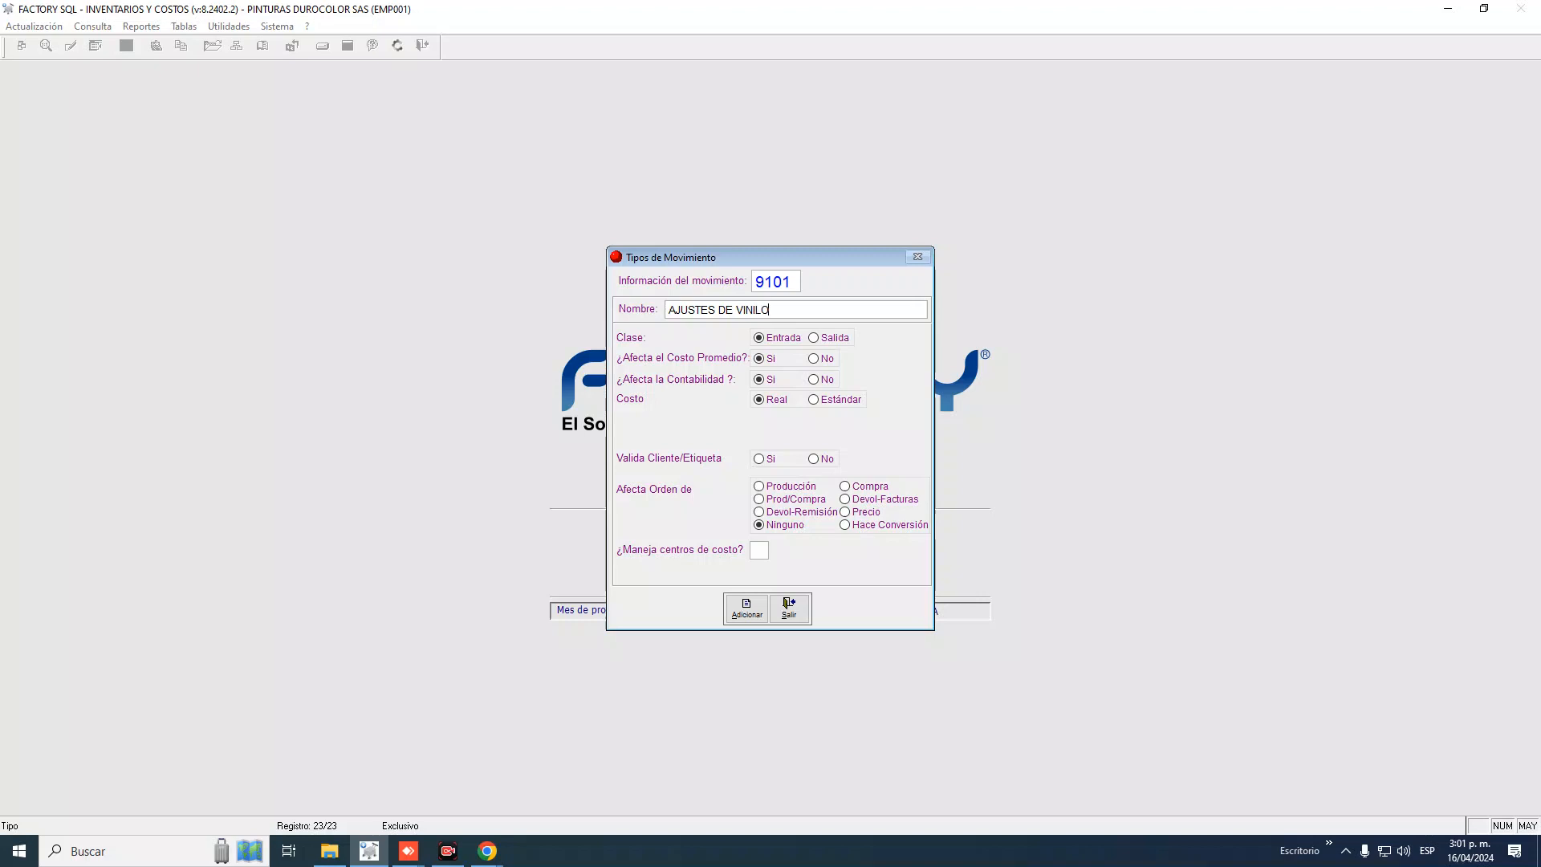
key(Return)
click(746, 607)
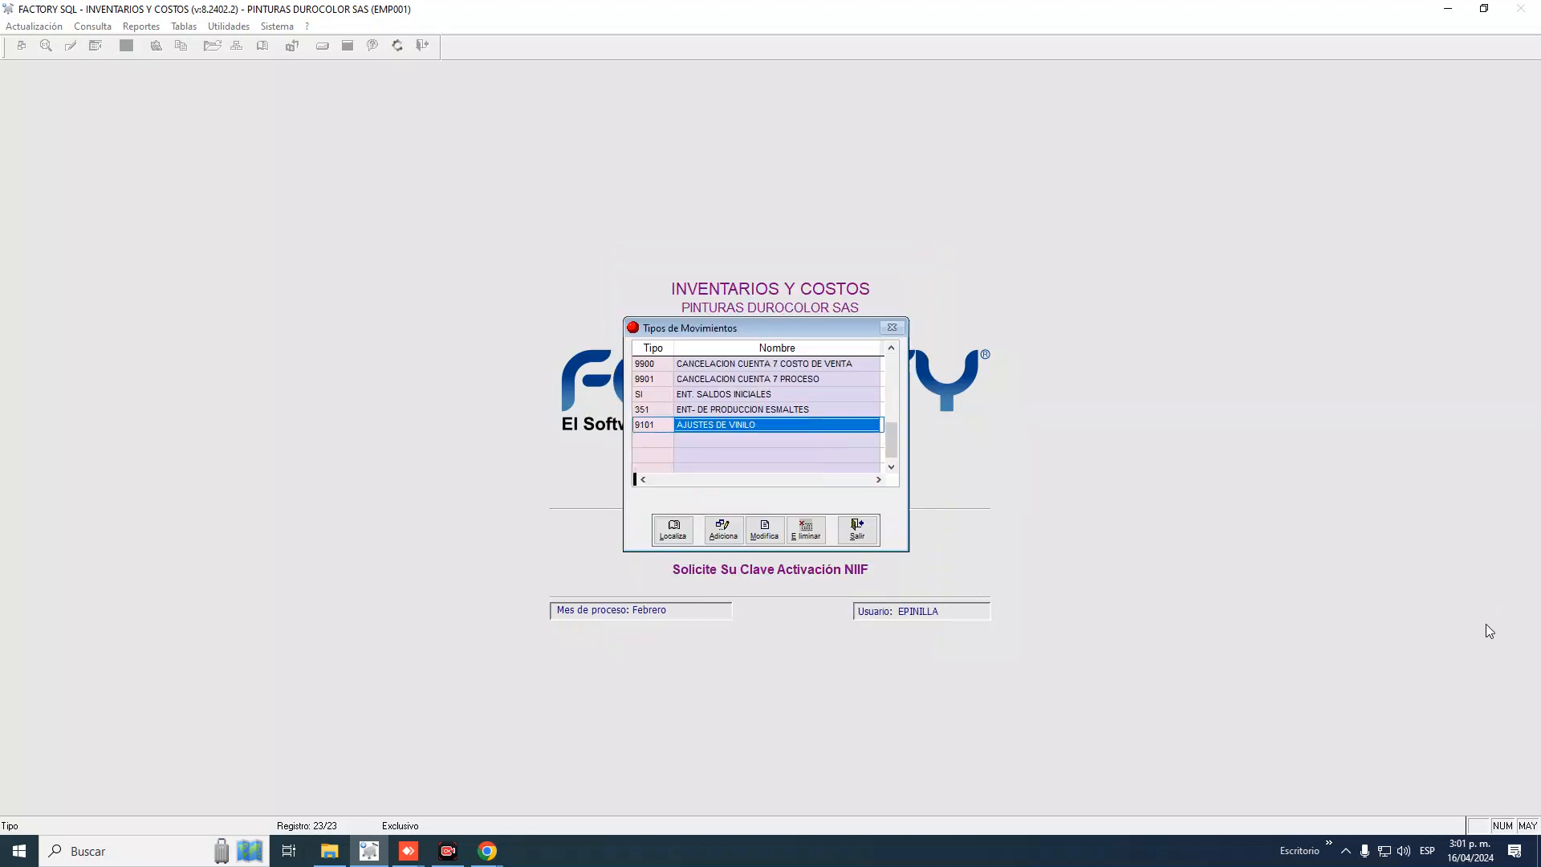
Sort the movement types by type number and select entry 9101 AJUSTES DE VINILO
click(647, 351)
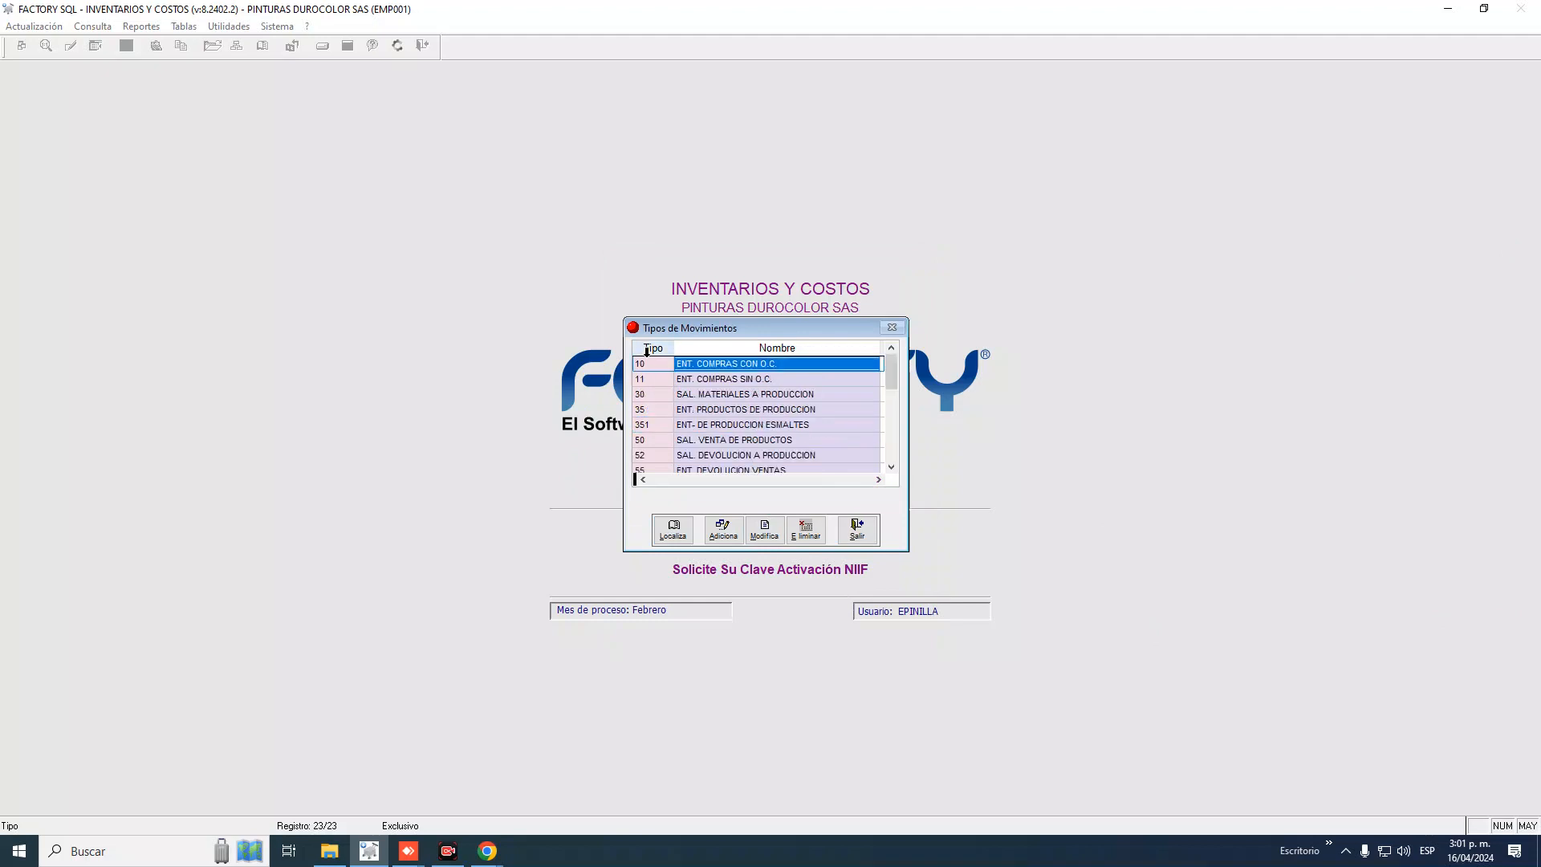
click(657, 438)
key(Down)
key(Down)
key(Down)
key(Down)
key(Down)
key(Down)
key(Down)
key(Down)
key(Down)
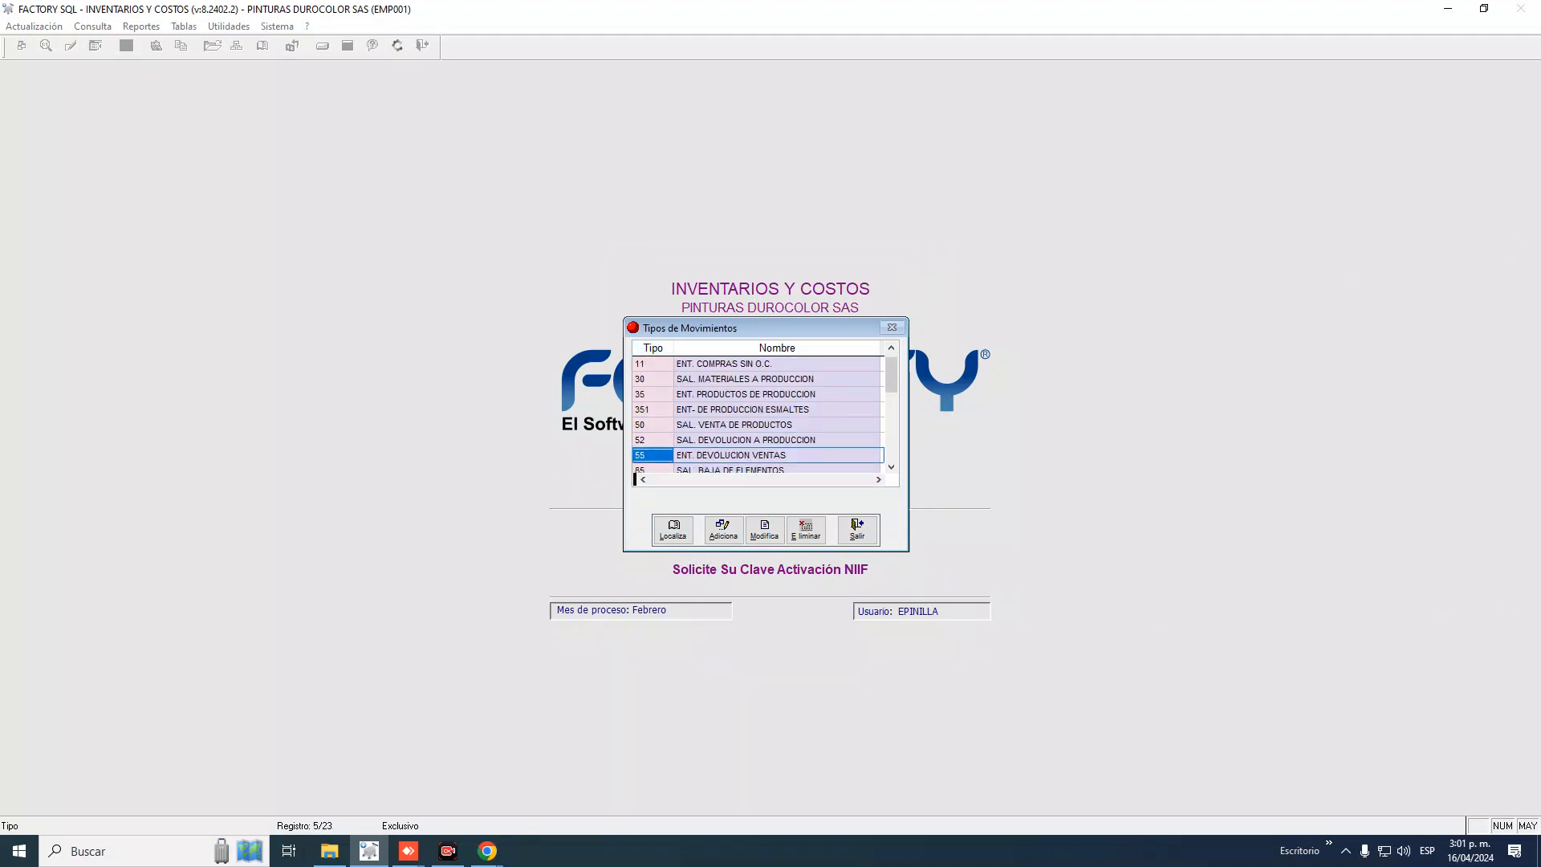
key(Up)
key(Up)
key(Up)
key(Up)
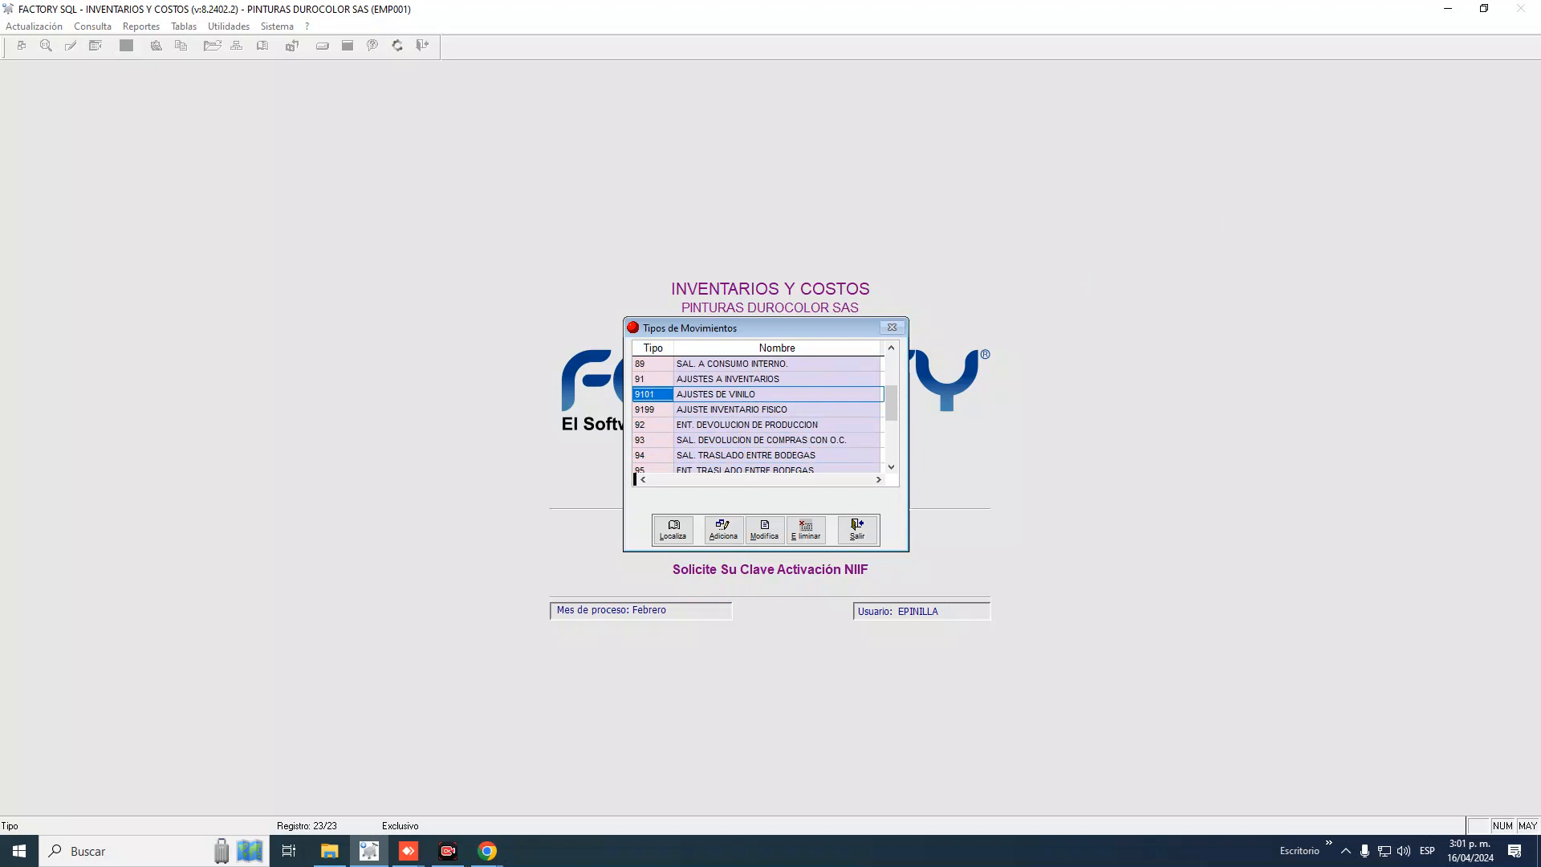
Check entry 9101's name and its neighbours 91 and 9199, ending back on 9101
key(Right)
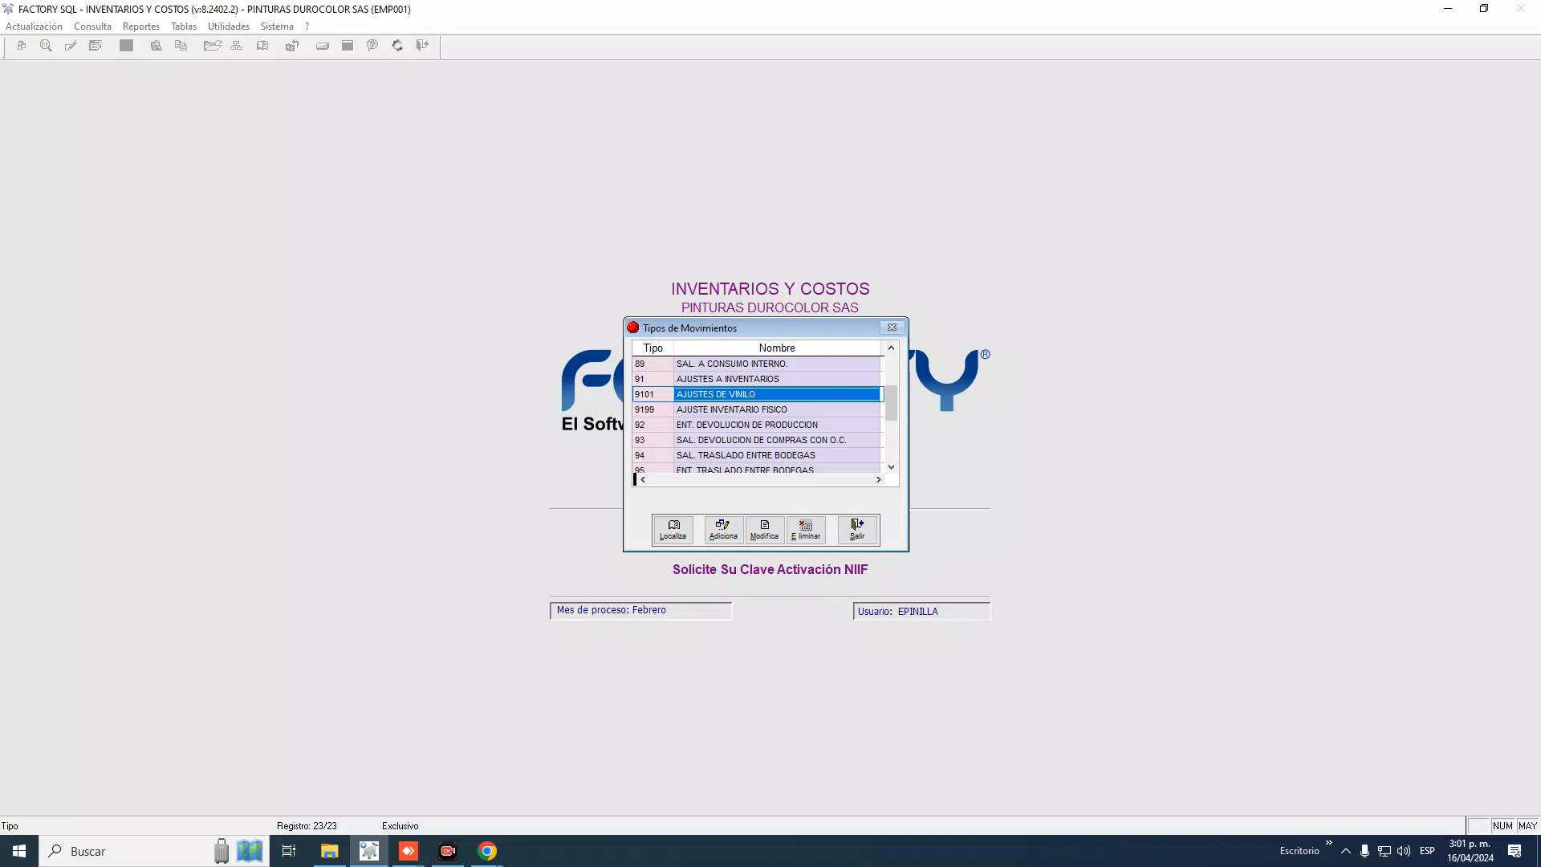
key(Left)
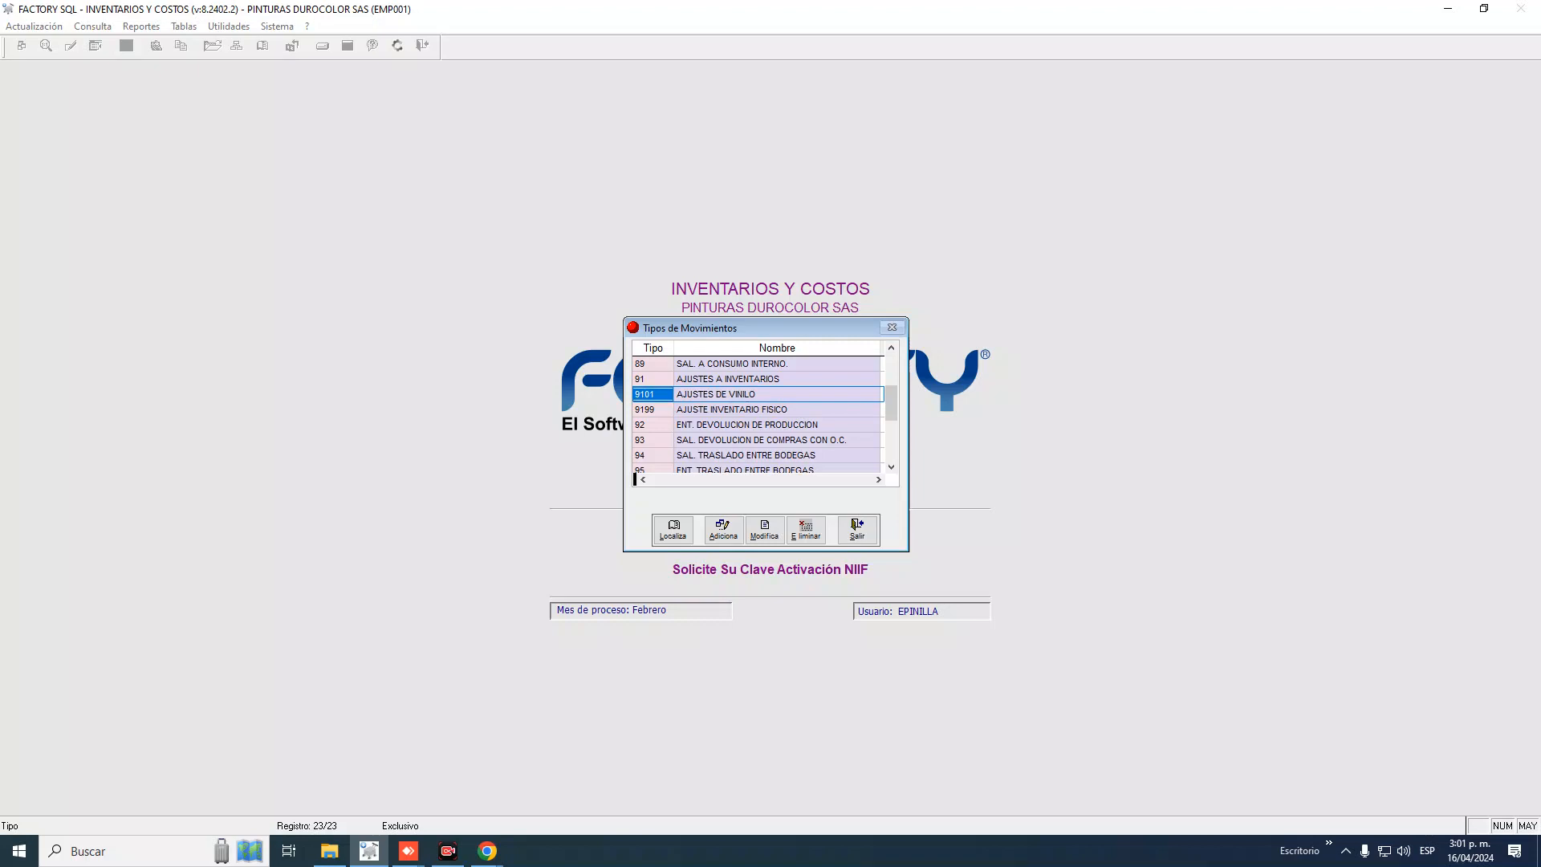
key(Down)
key(Down)
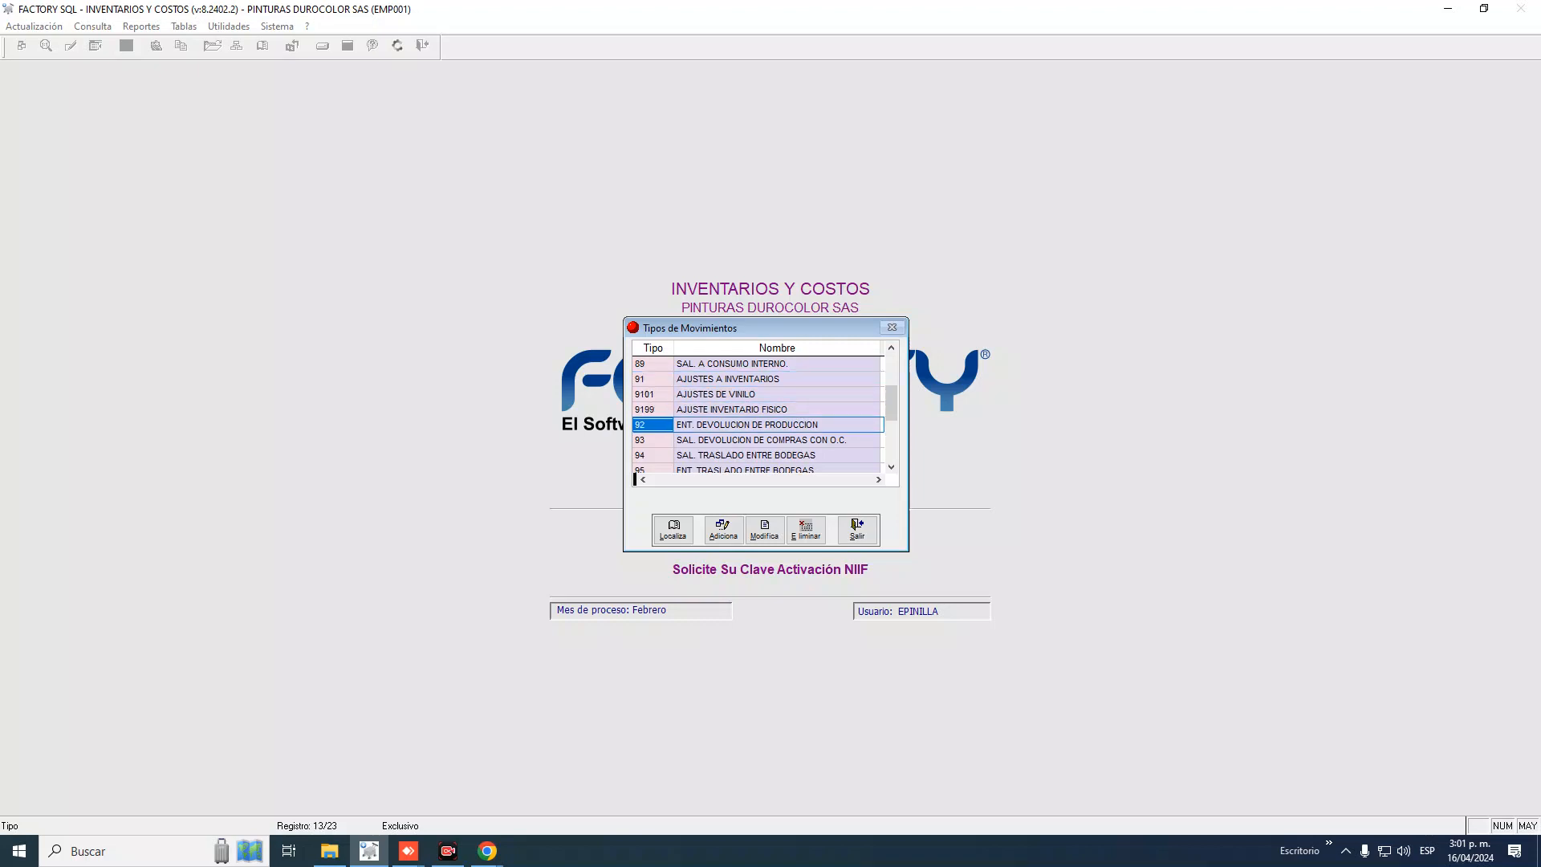
key(Up)
key(Up)
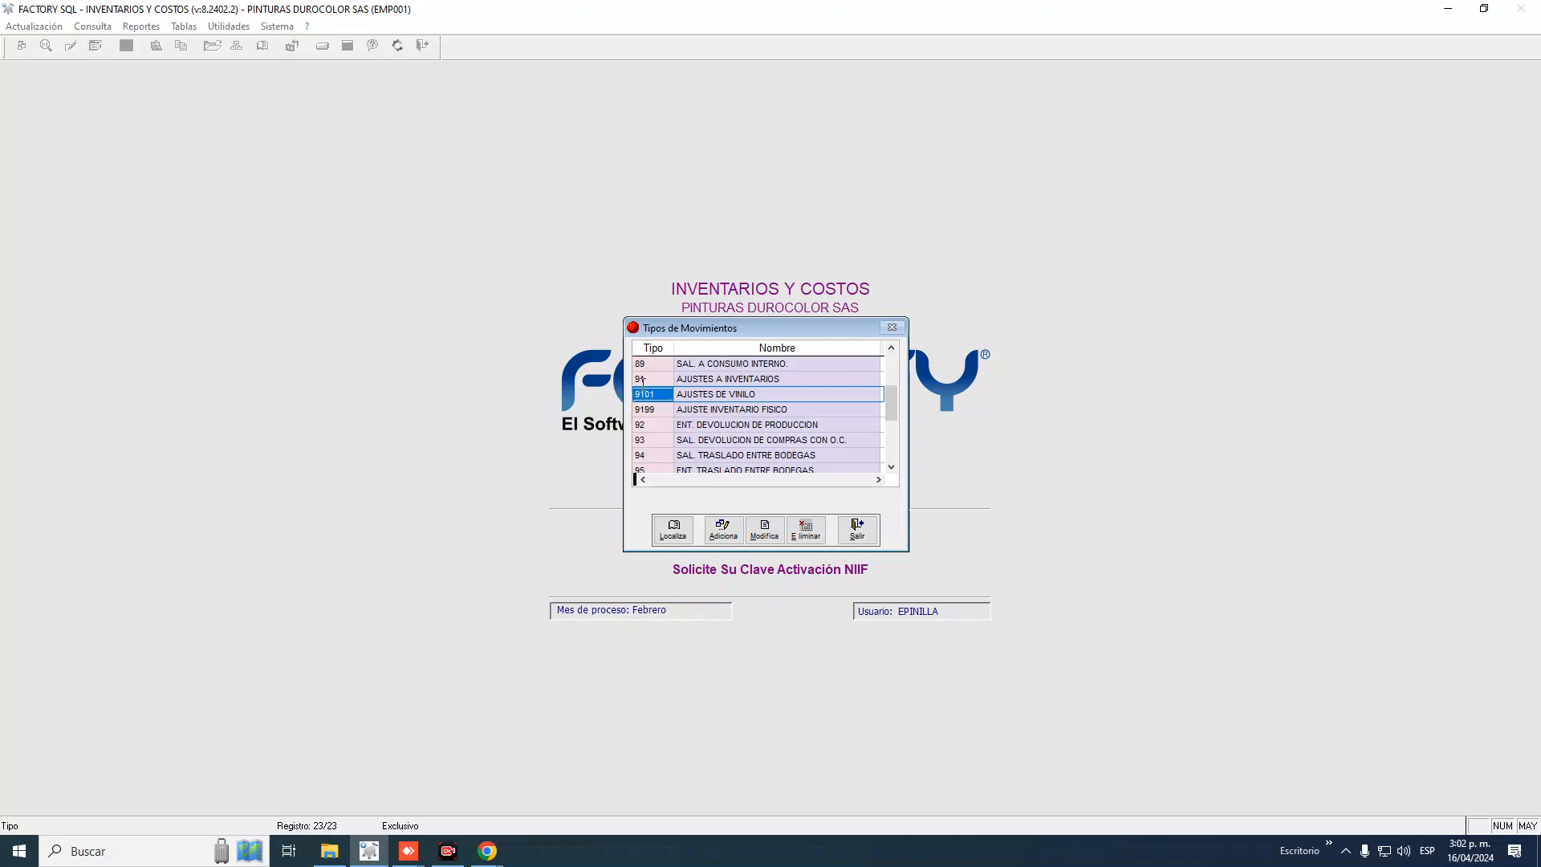
key(Up)
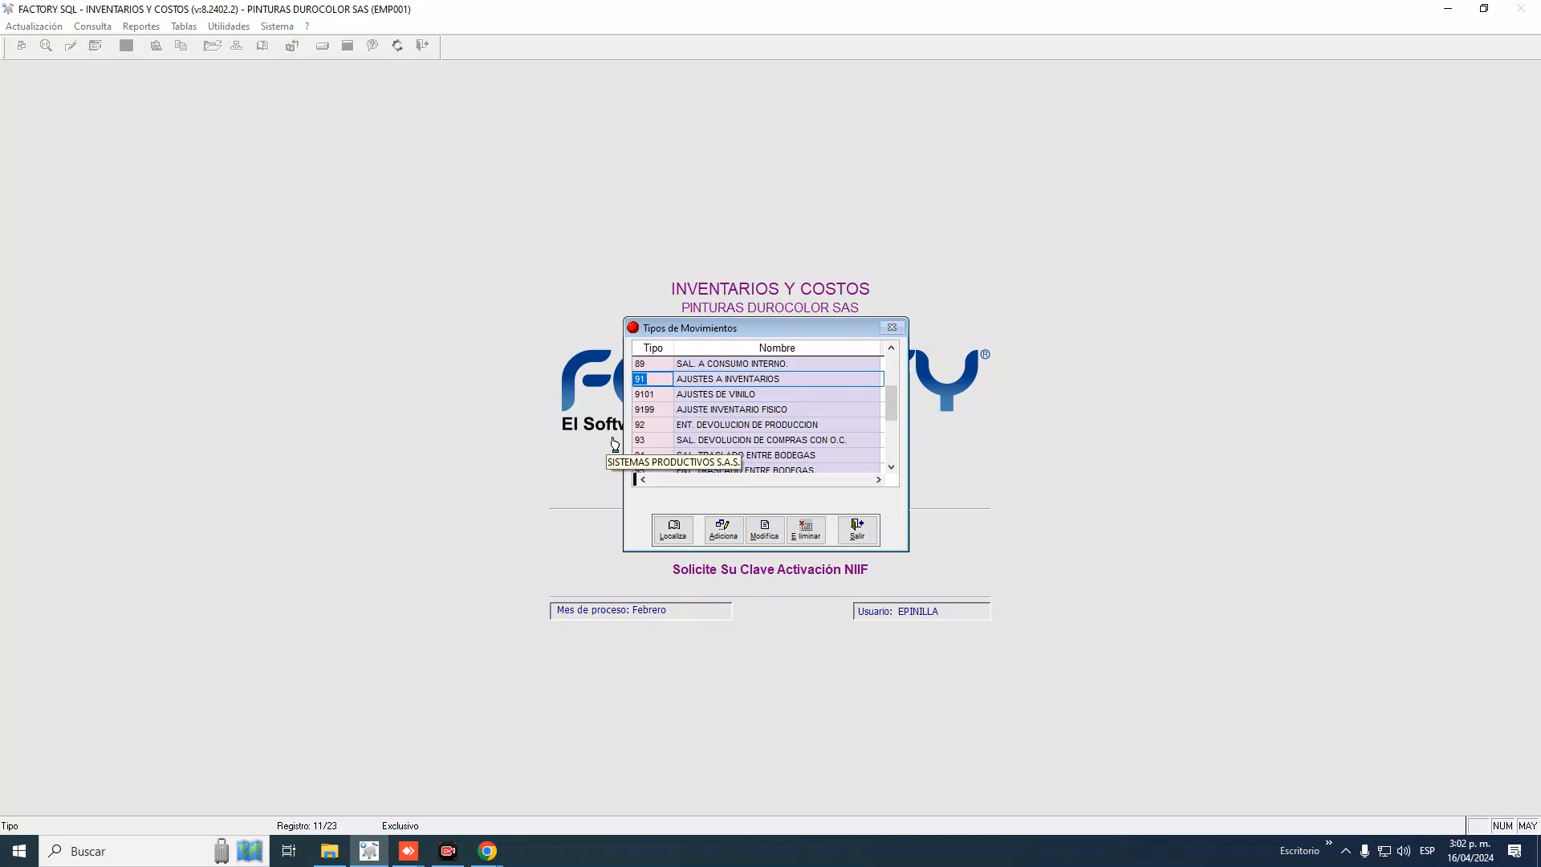
key(Down)
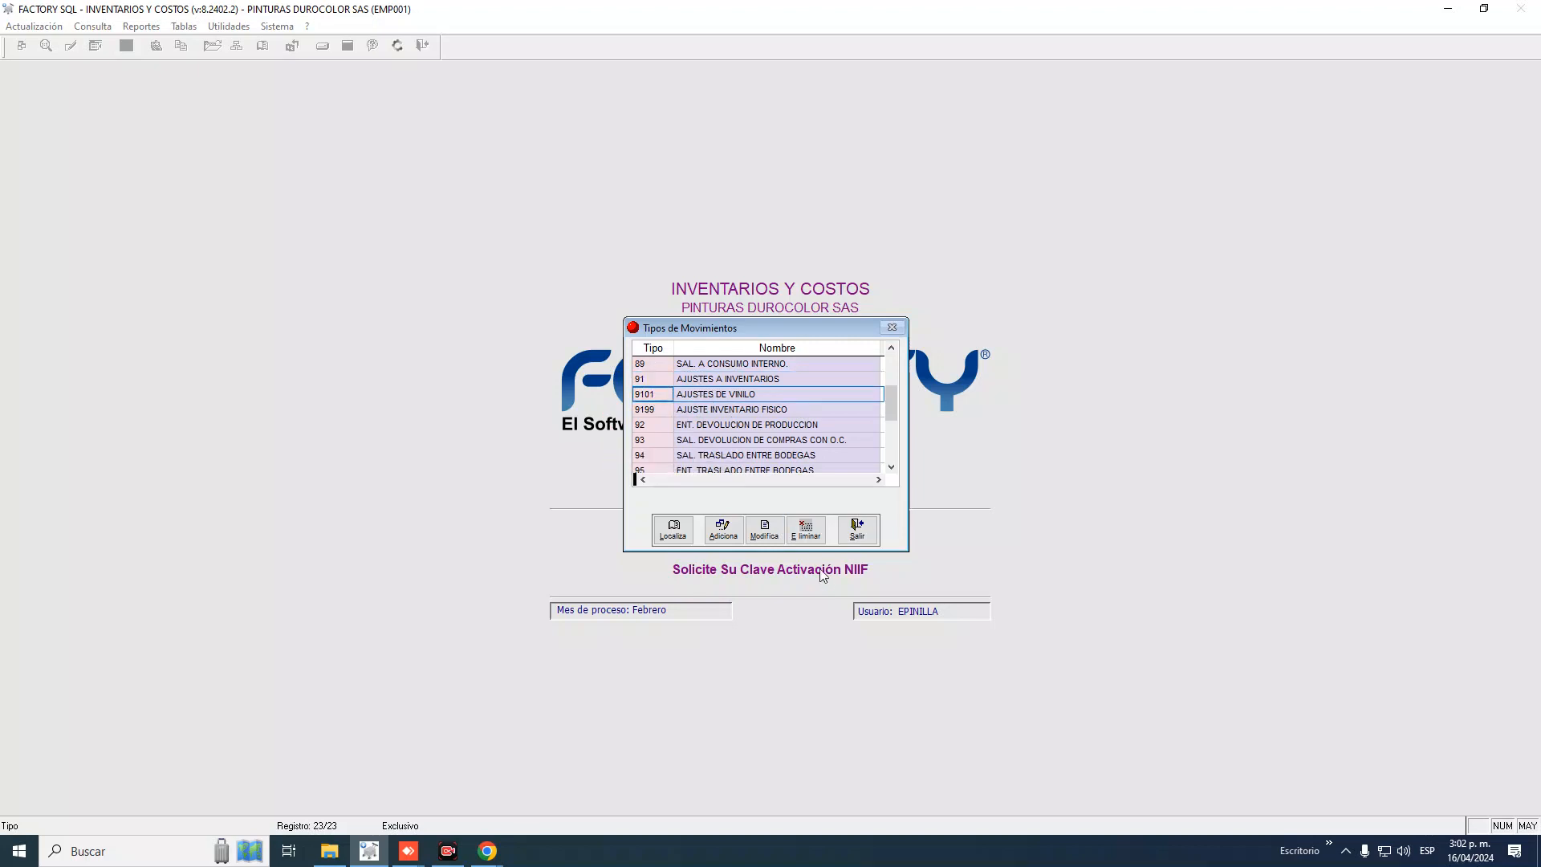
Delete movement type 9101 AJUSTES DE VINILO and confirm with Sí
click(807, 533)
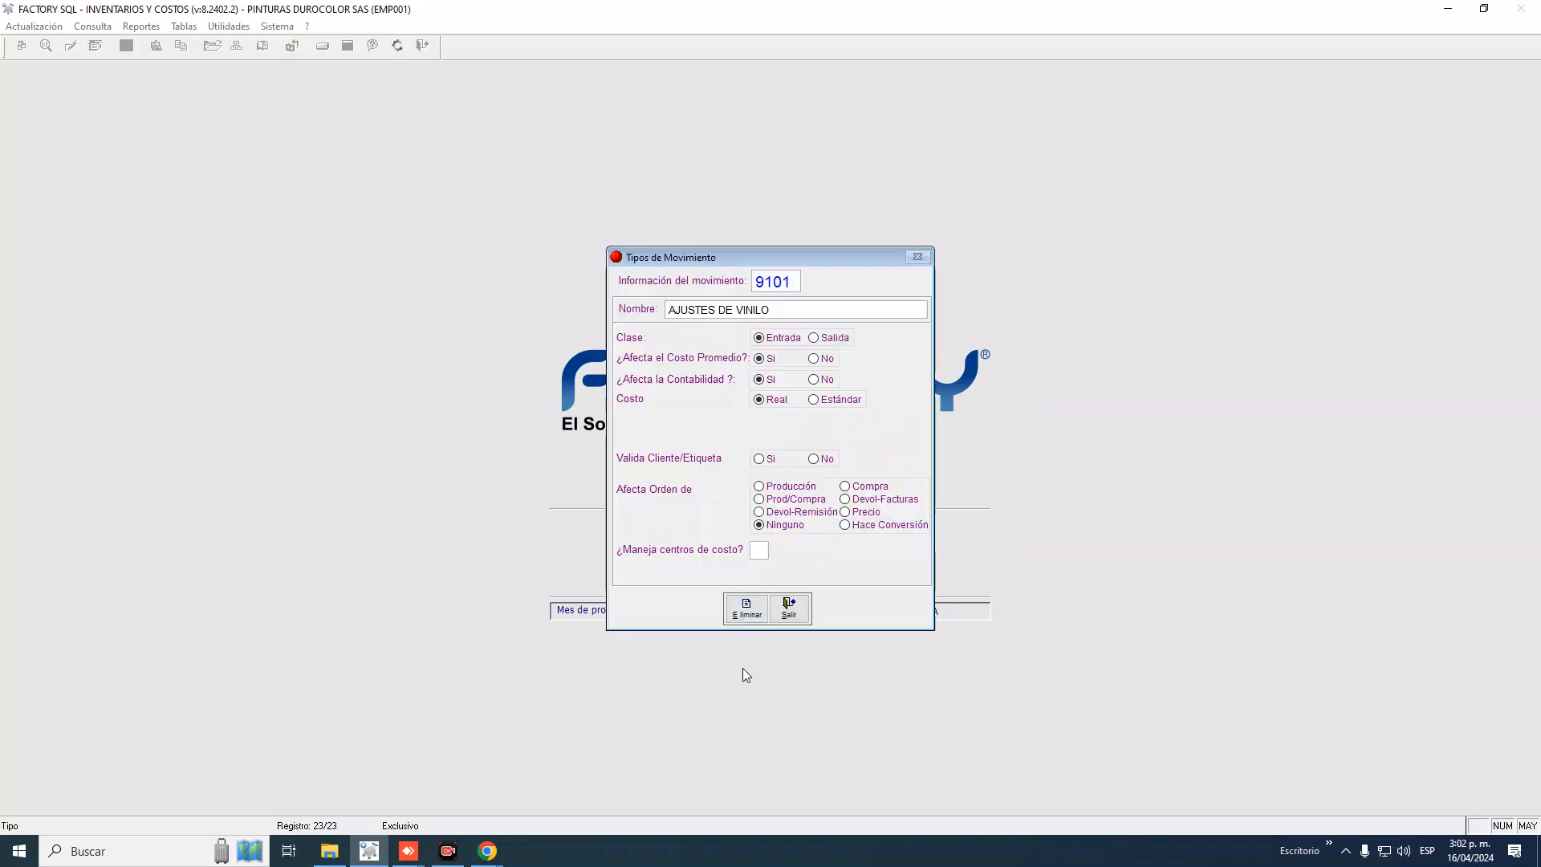
click(746, 608)
click(762, 480)
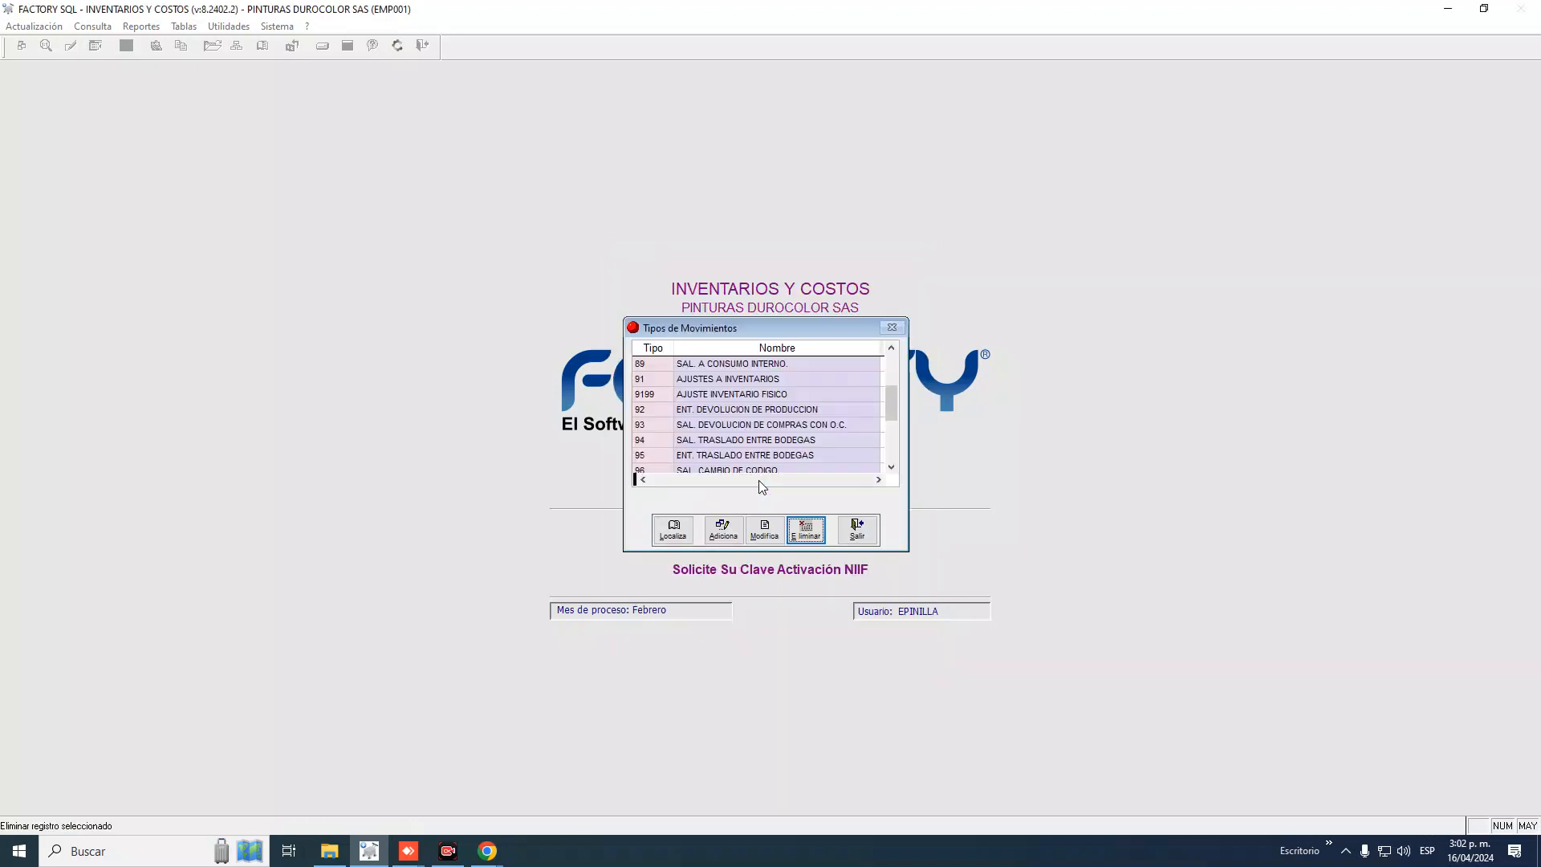
Return the list to the 90s rows, moving from 92 up through 9199 to 91
click(658, 348)
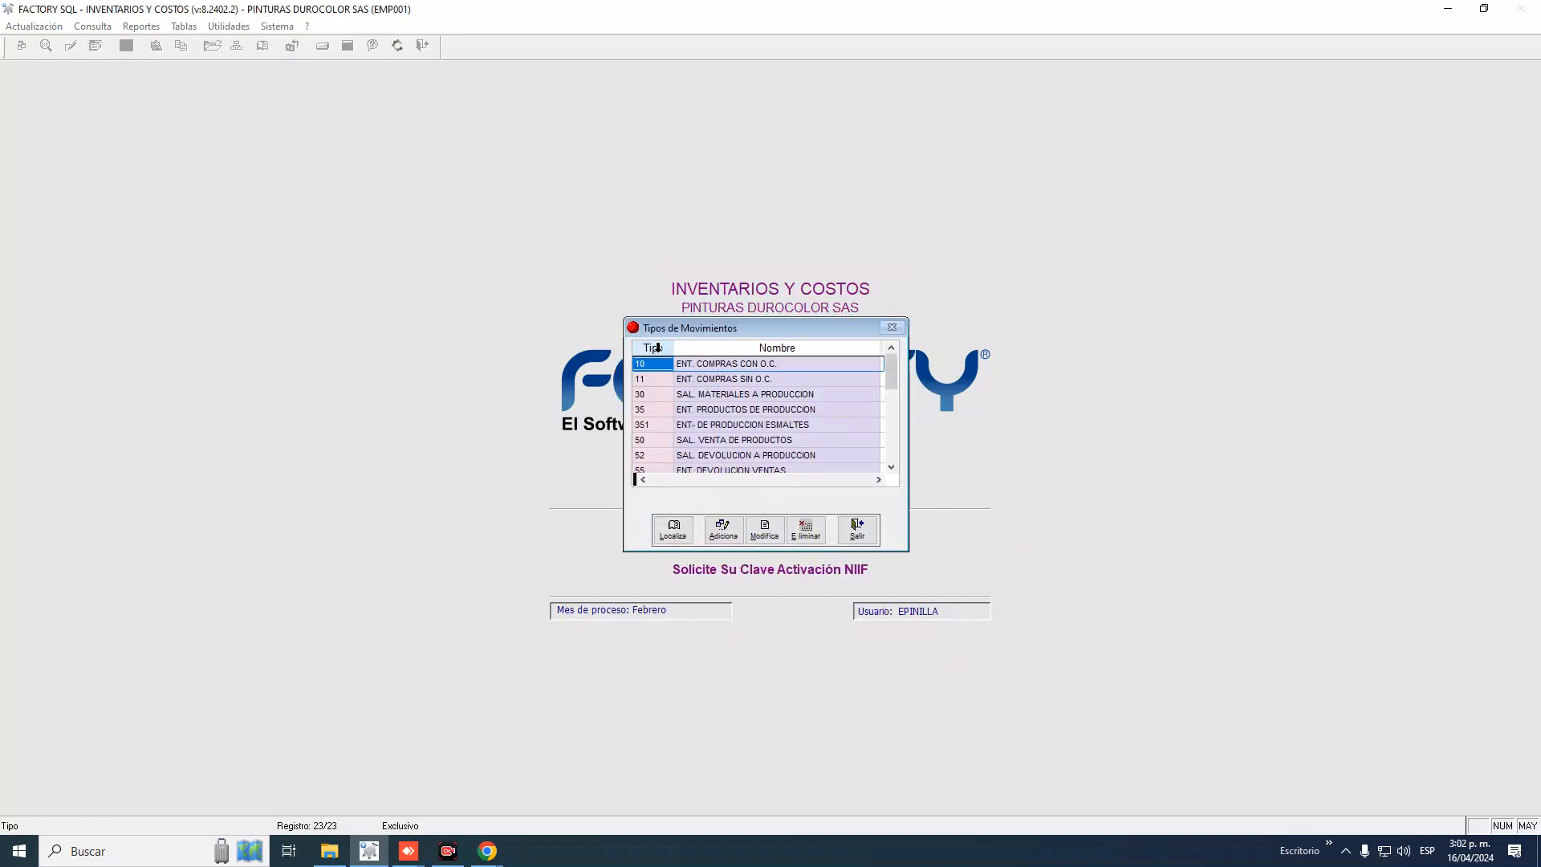
scroll(692, 426, down, 4)
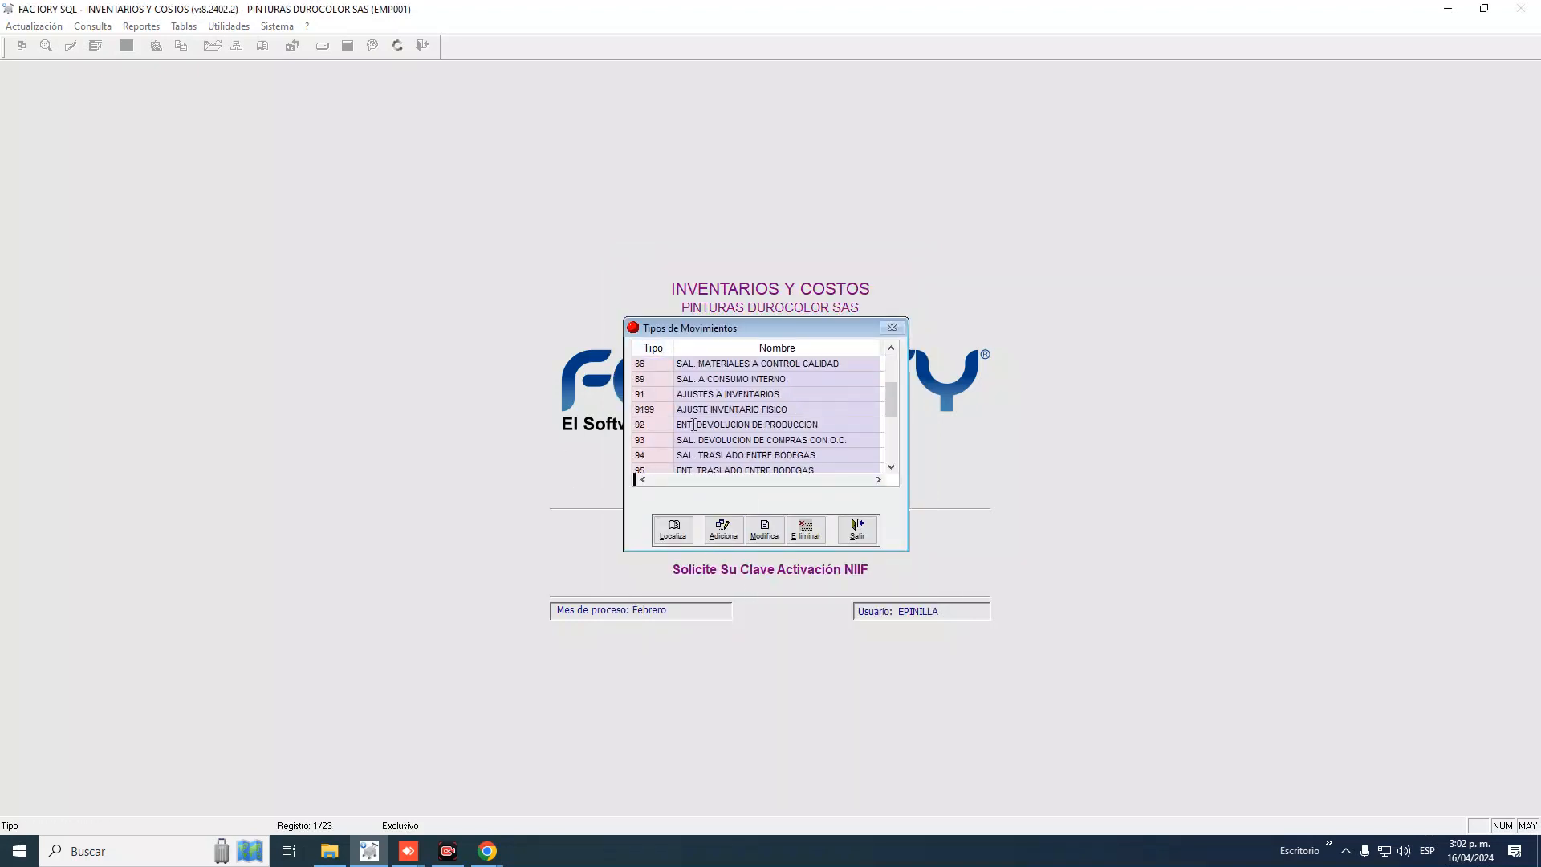
click(669, 427)
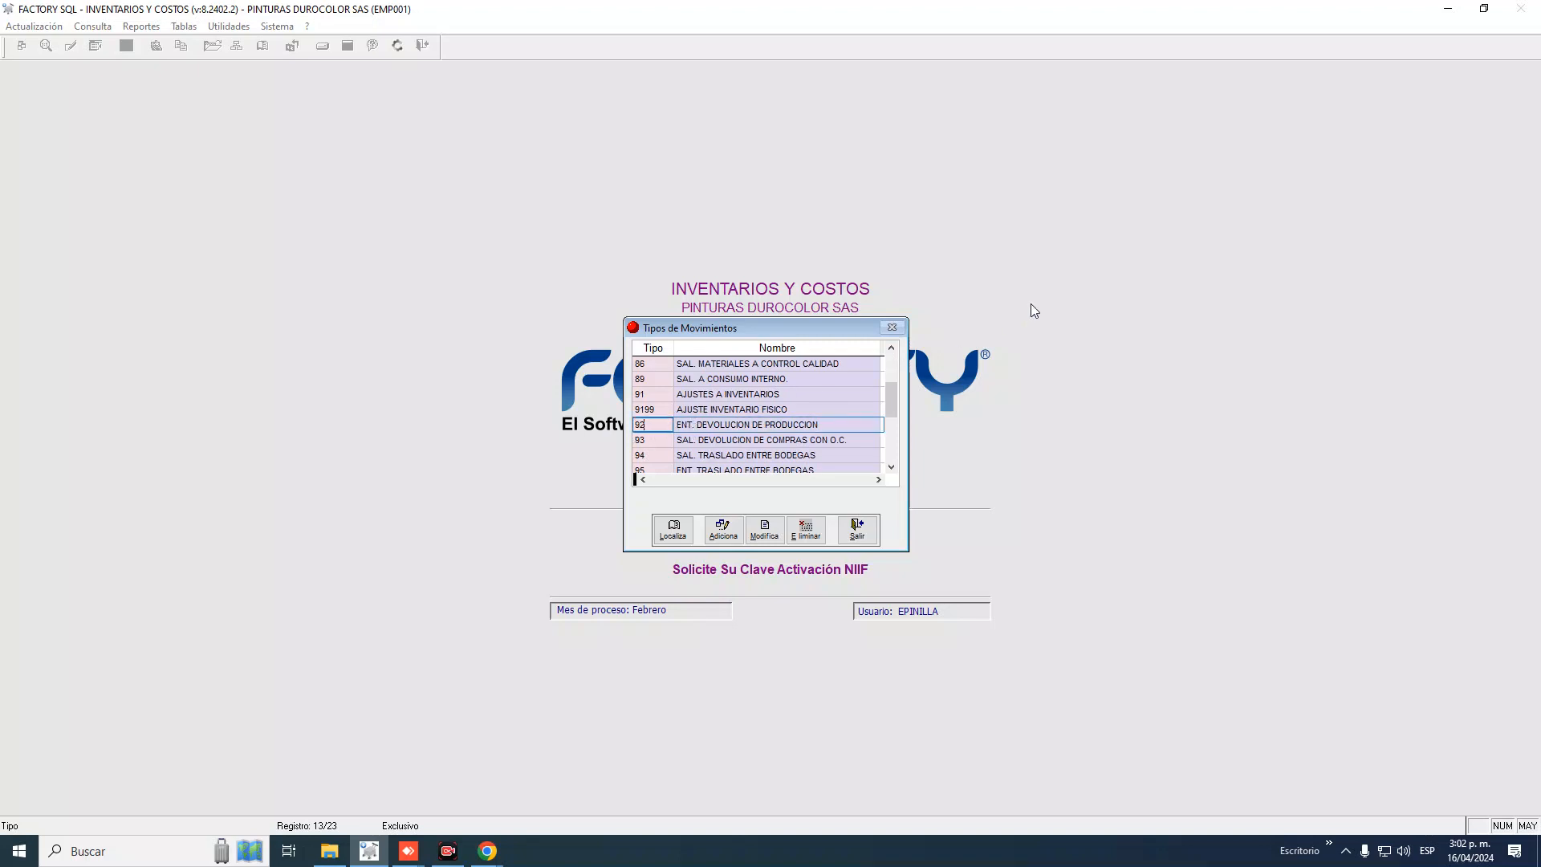
key(Up)
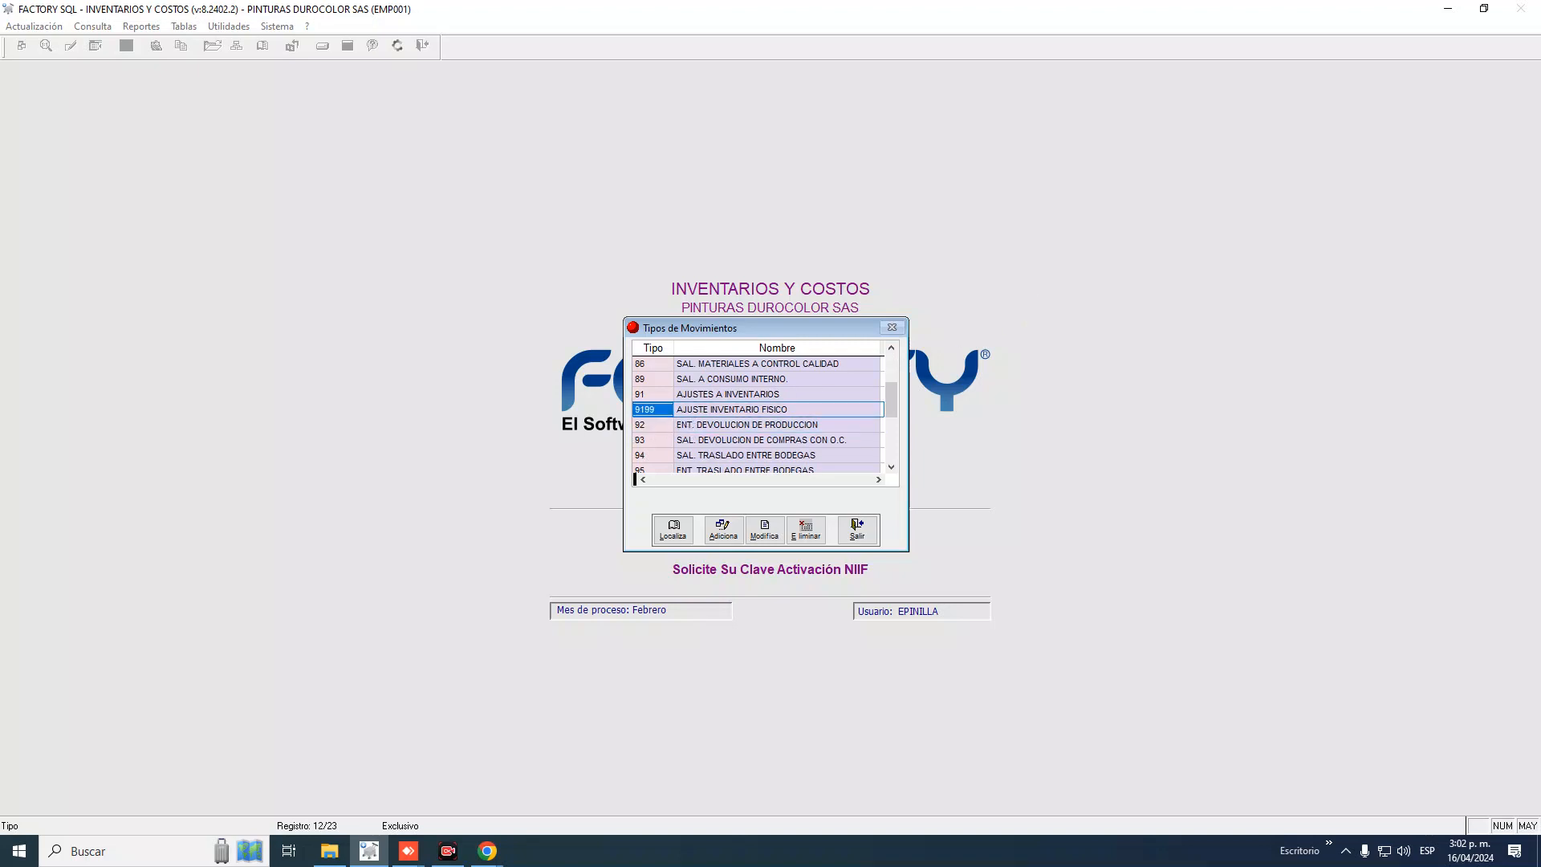
key(Up)
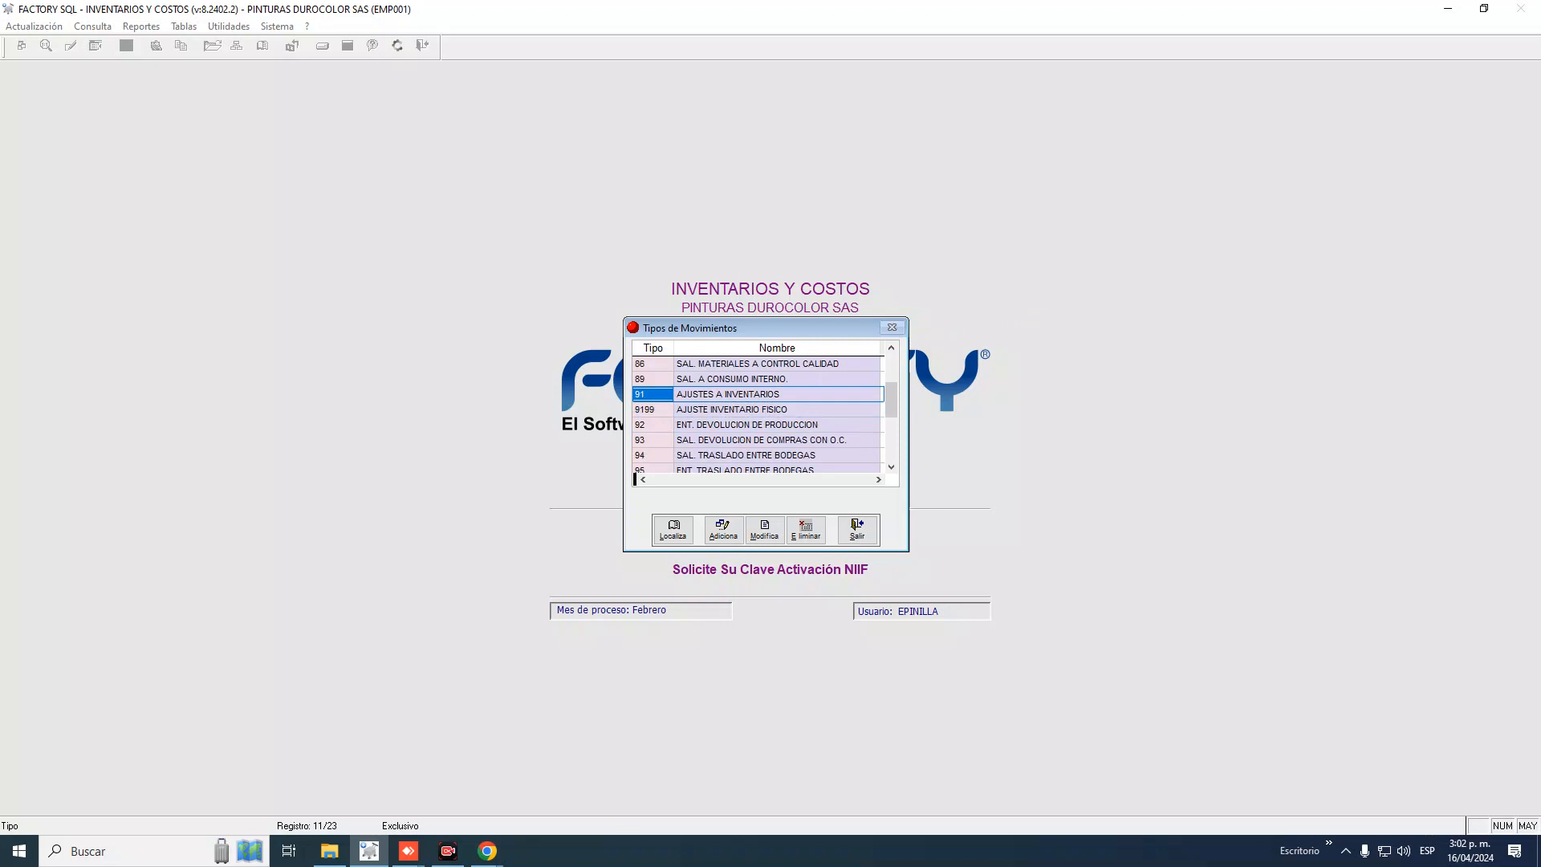
key(Down)
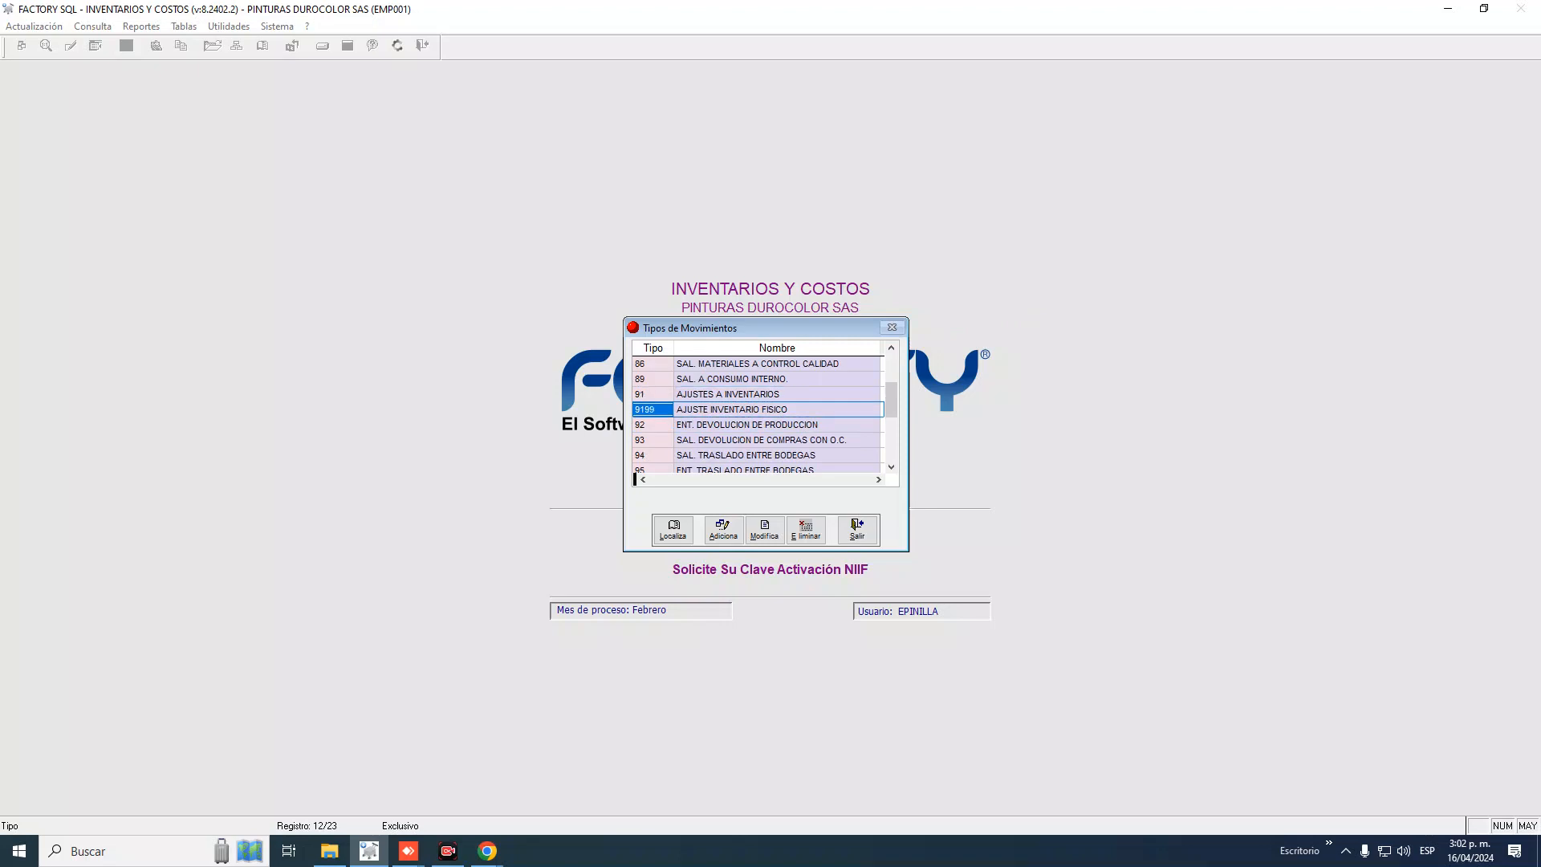
key(Down)
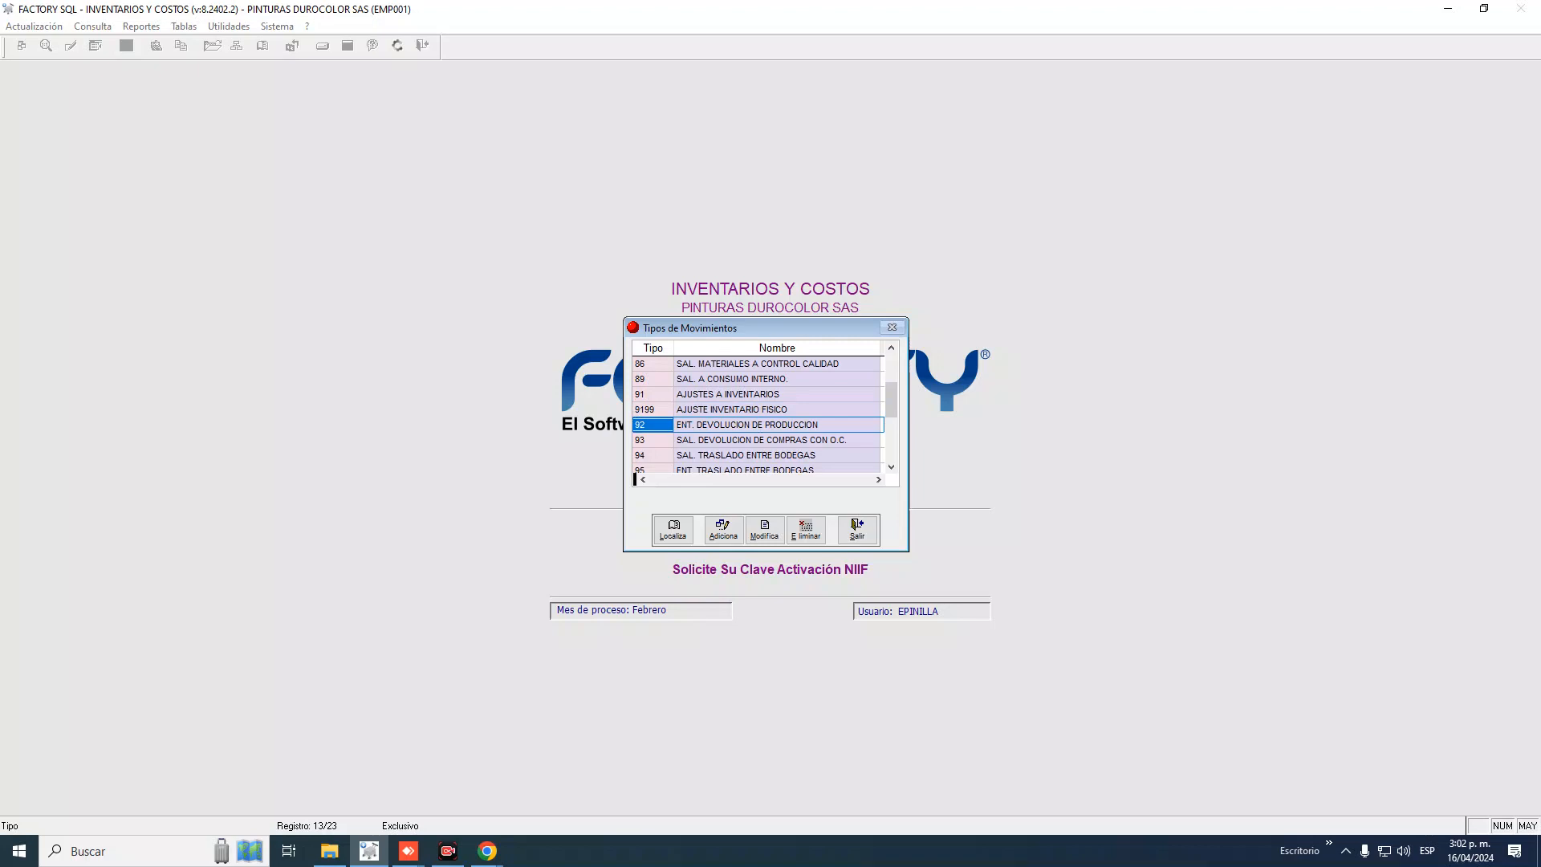
click(747, 424)
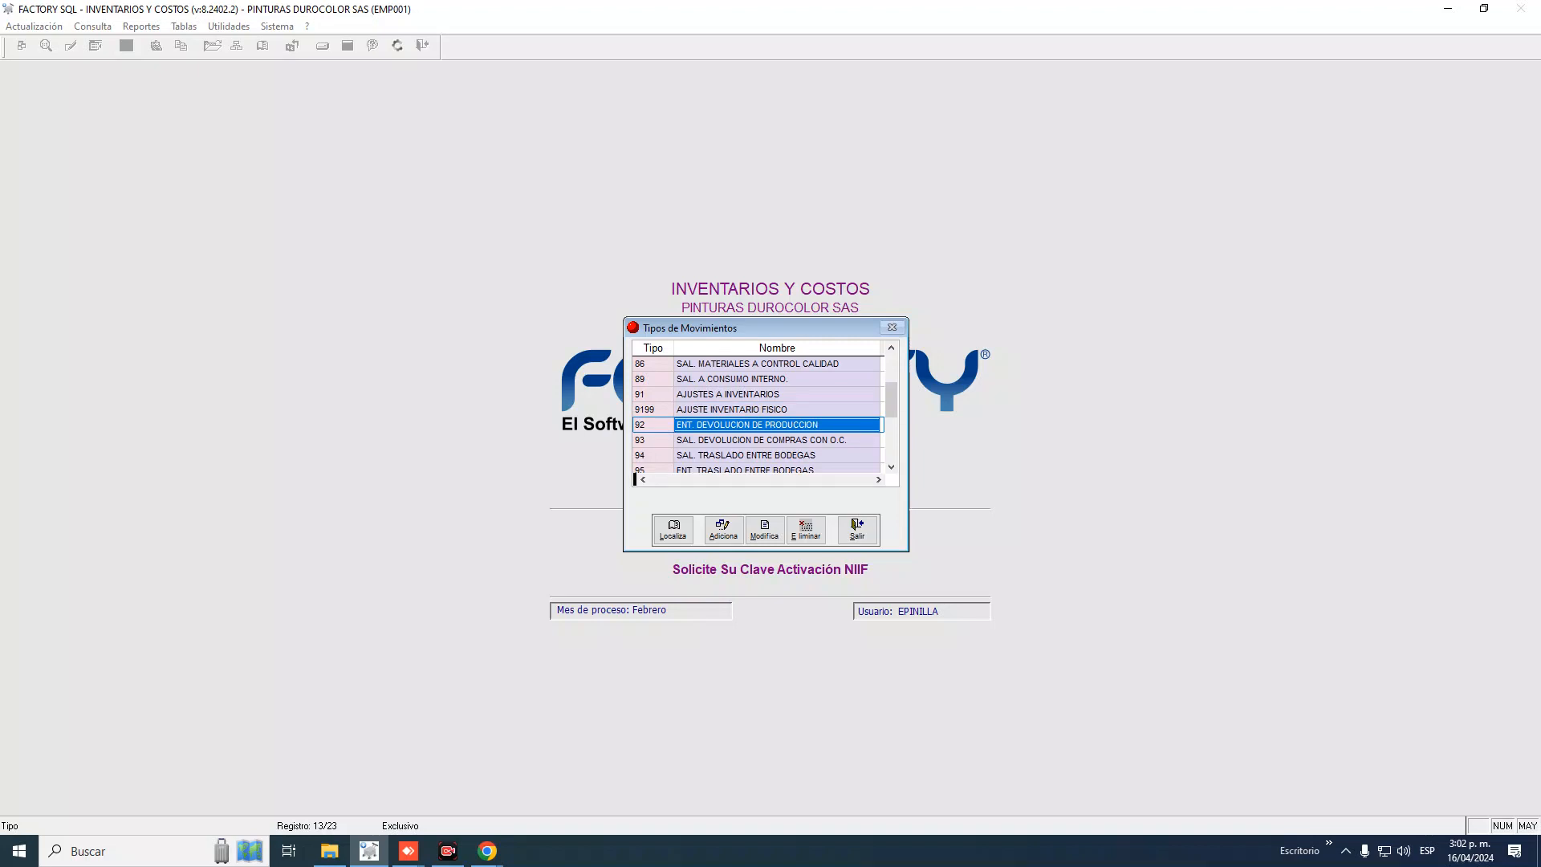
click(652, 425)
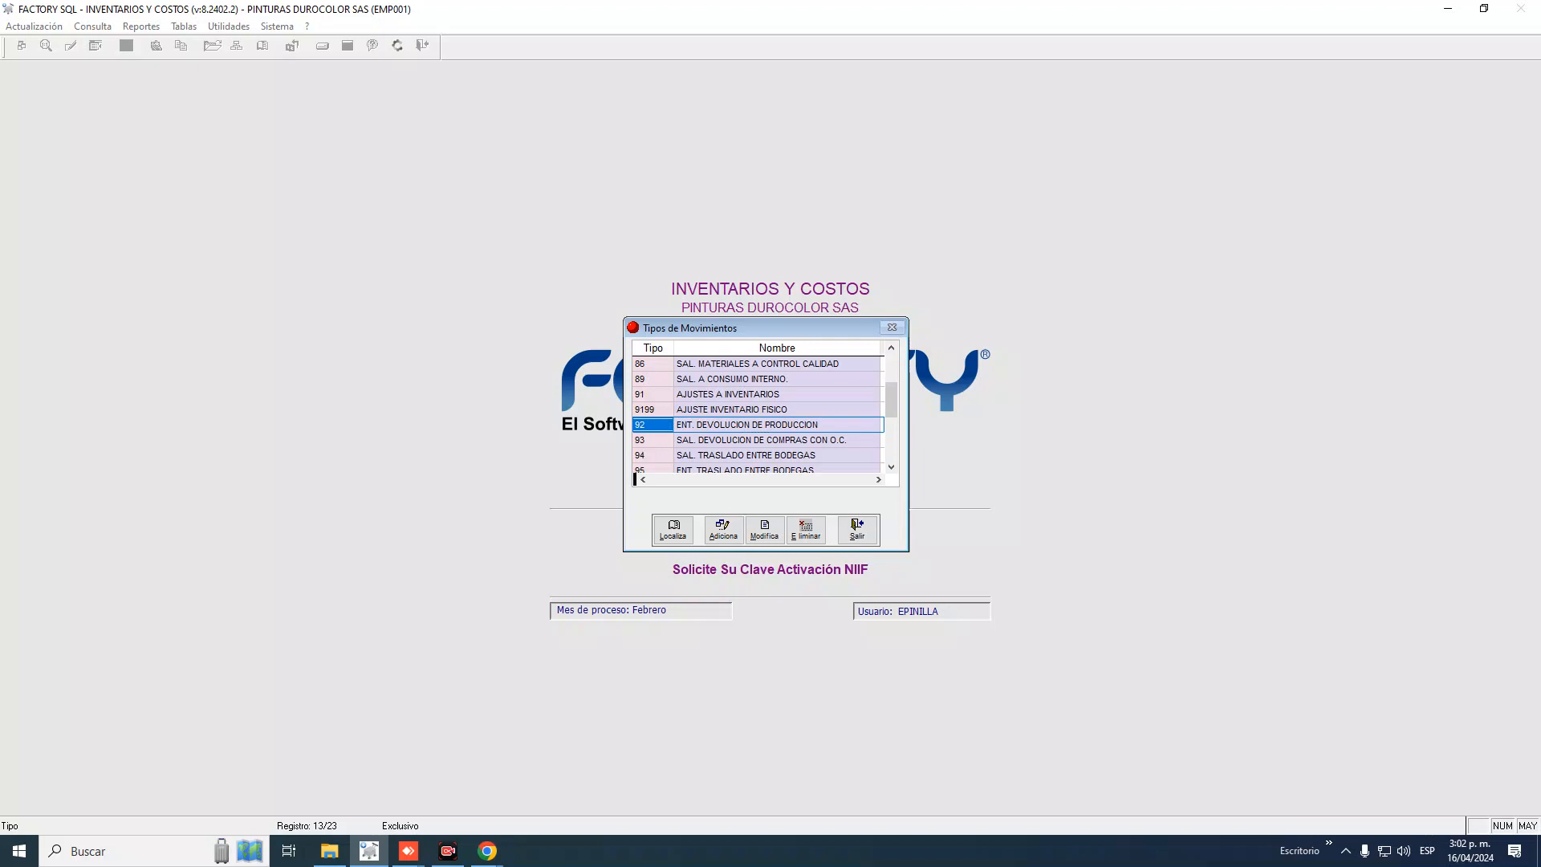
key(Up)
key(Up)
key(Up)
key(Up)
key(Up)
key(Up)
key(Up)
key(Up)
key(Up)
key(Up)
key(Up)
key(Up)
key(Up)
key(Down)
key(Down)
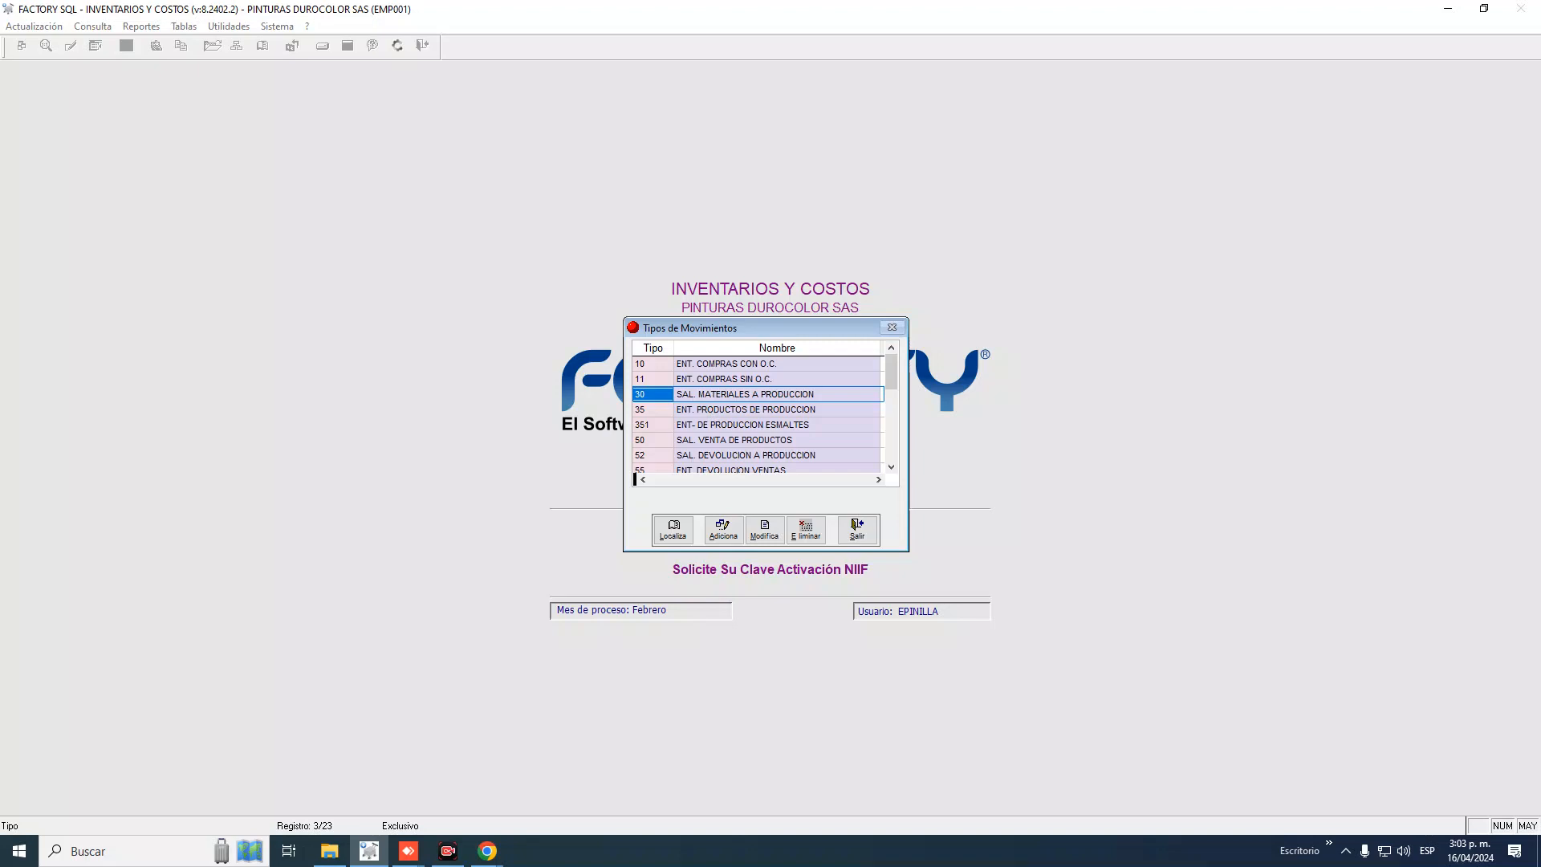
key(Down)
key(Down)
key(Down)
key(Down)
key(Down)
key(Down)
key(Down)
key(Down)
key(Down)
key(Down)
key(Down)
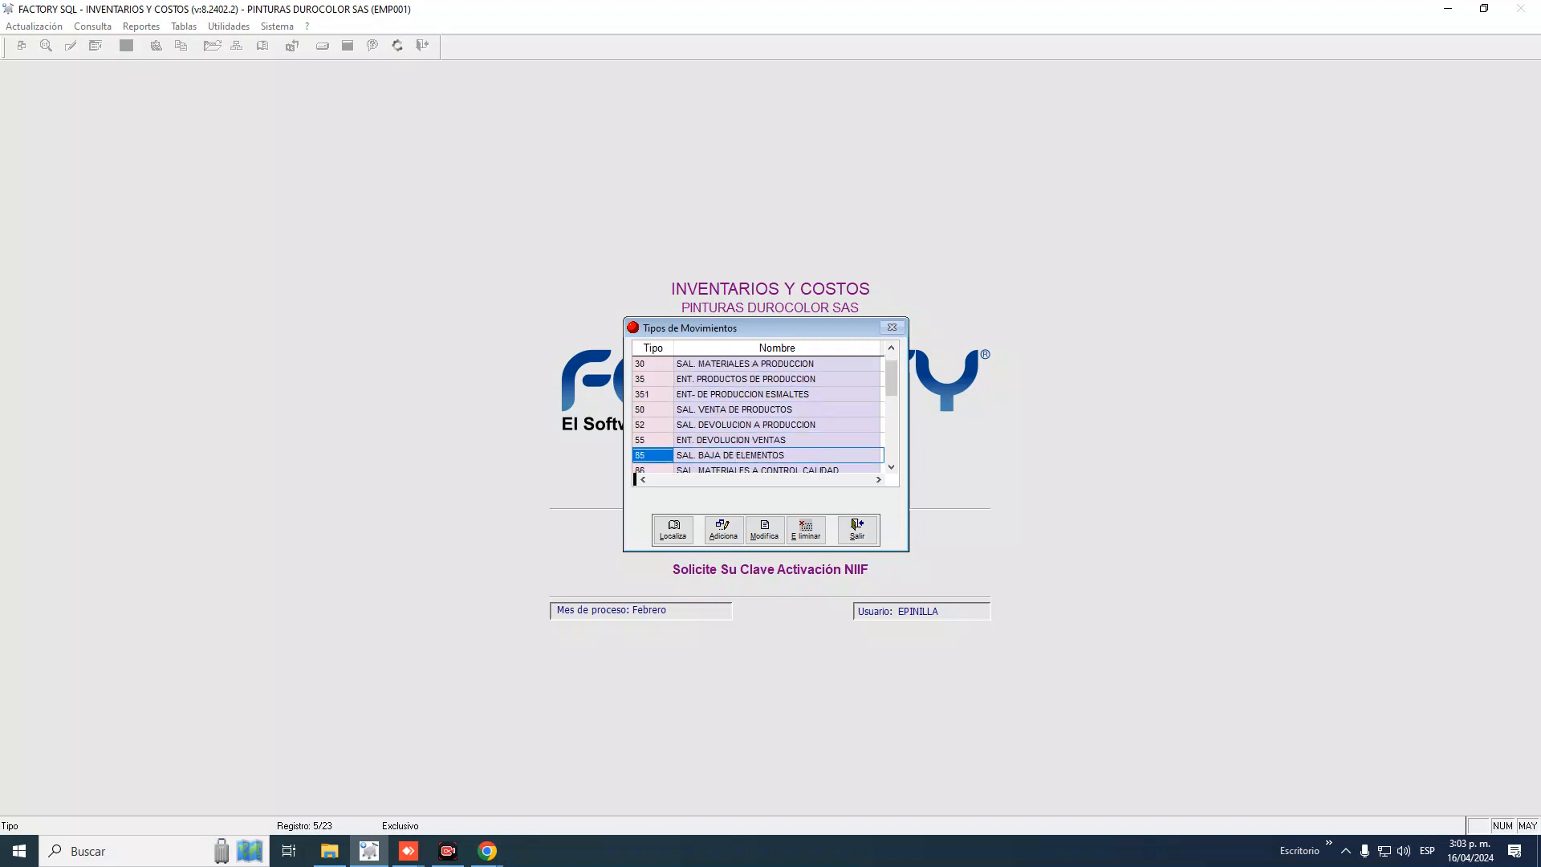
key(Down)
key(Down)
key(Down)
key(Down)
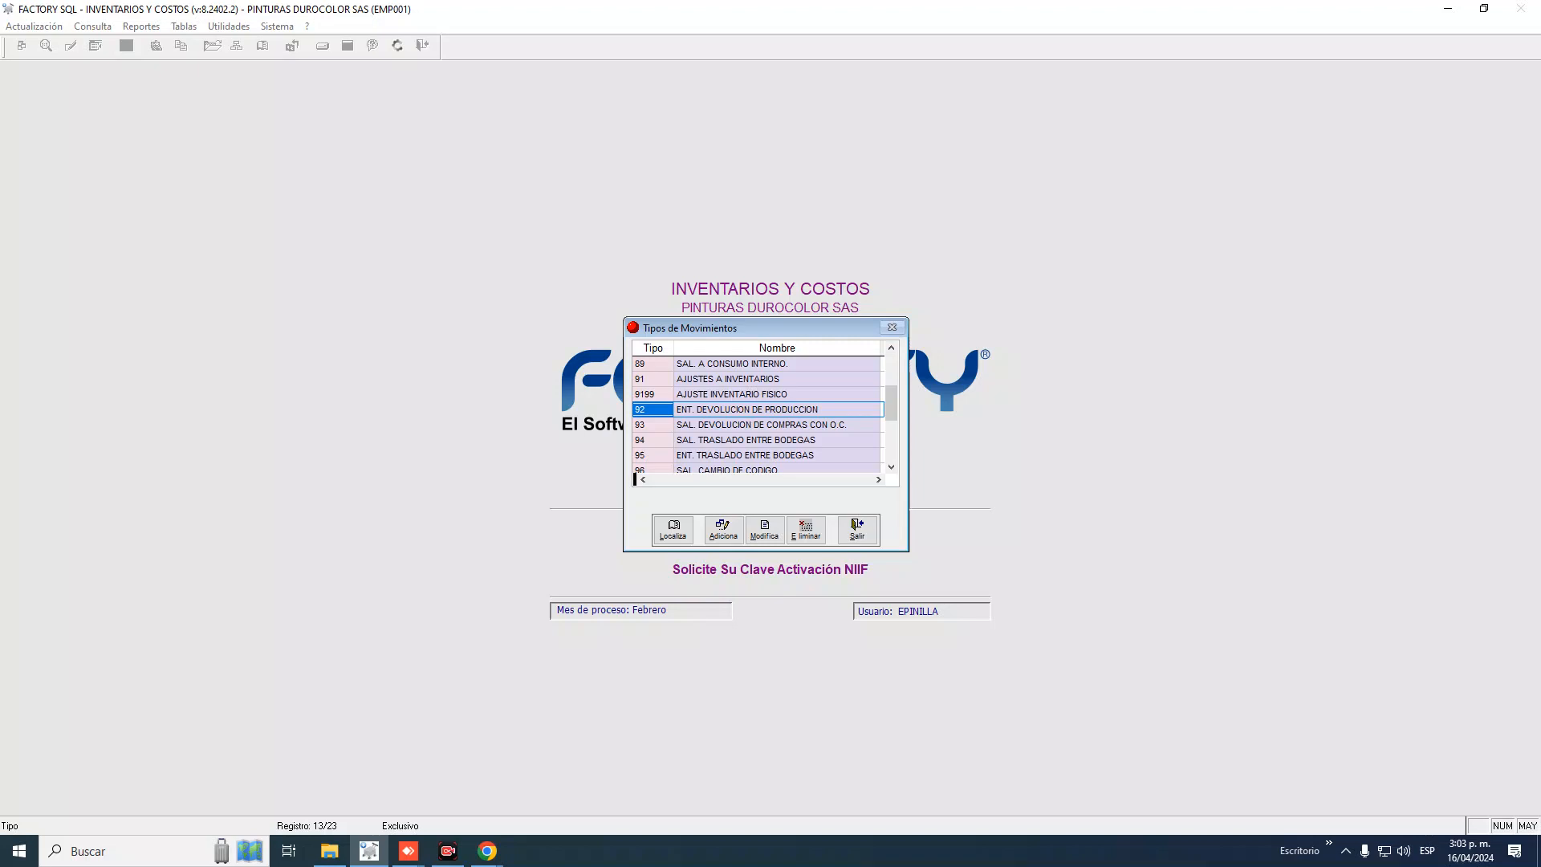
click(777, 409)
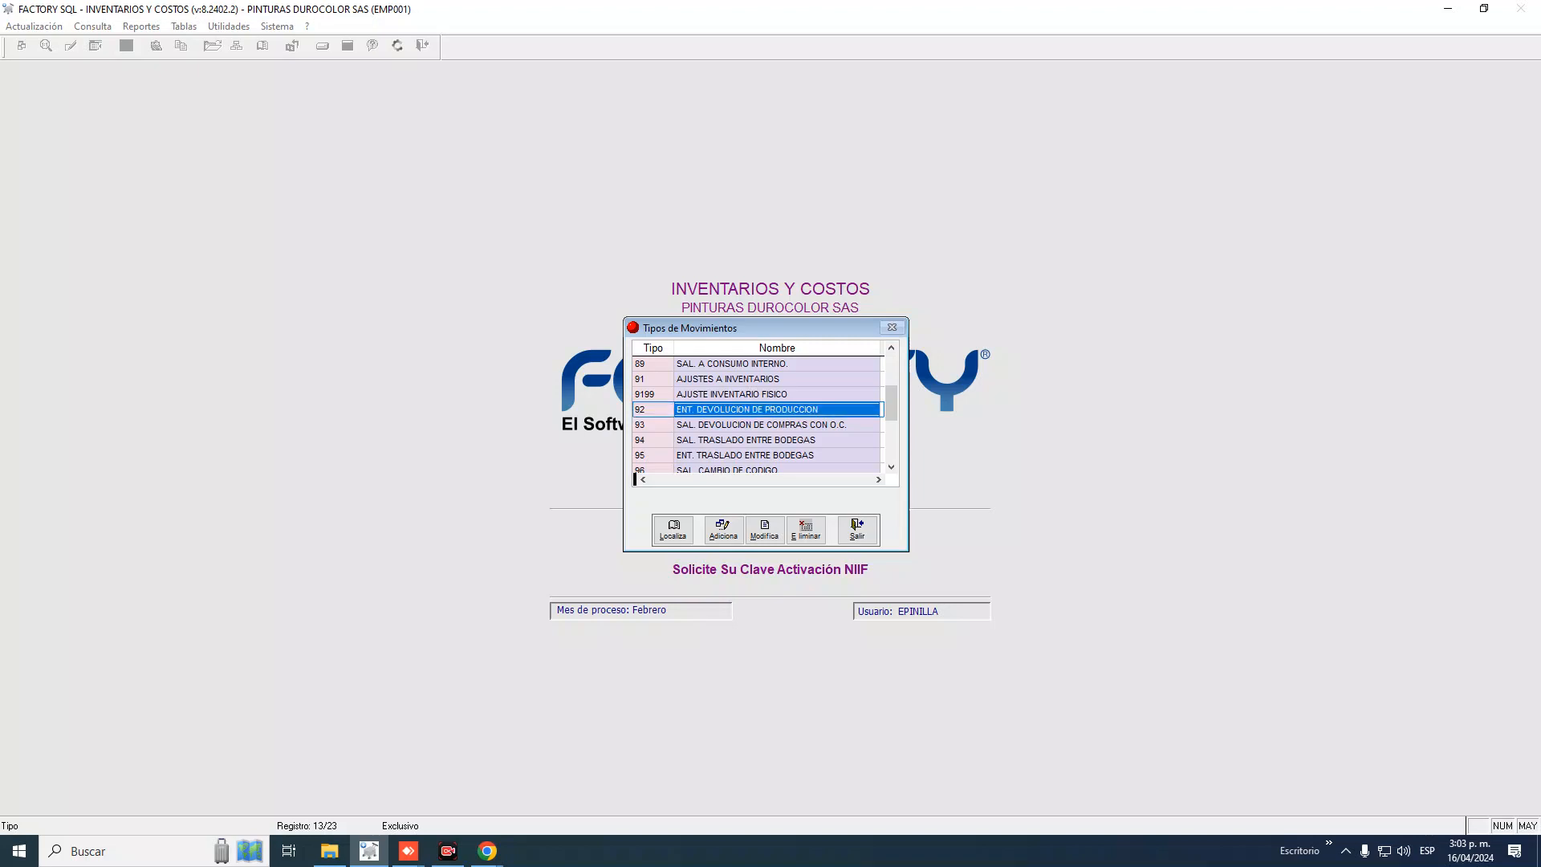
click(653, 410)
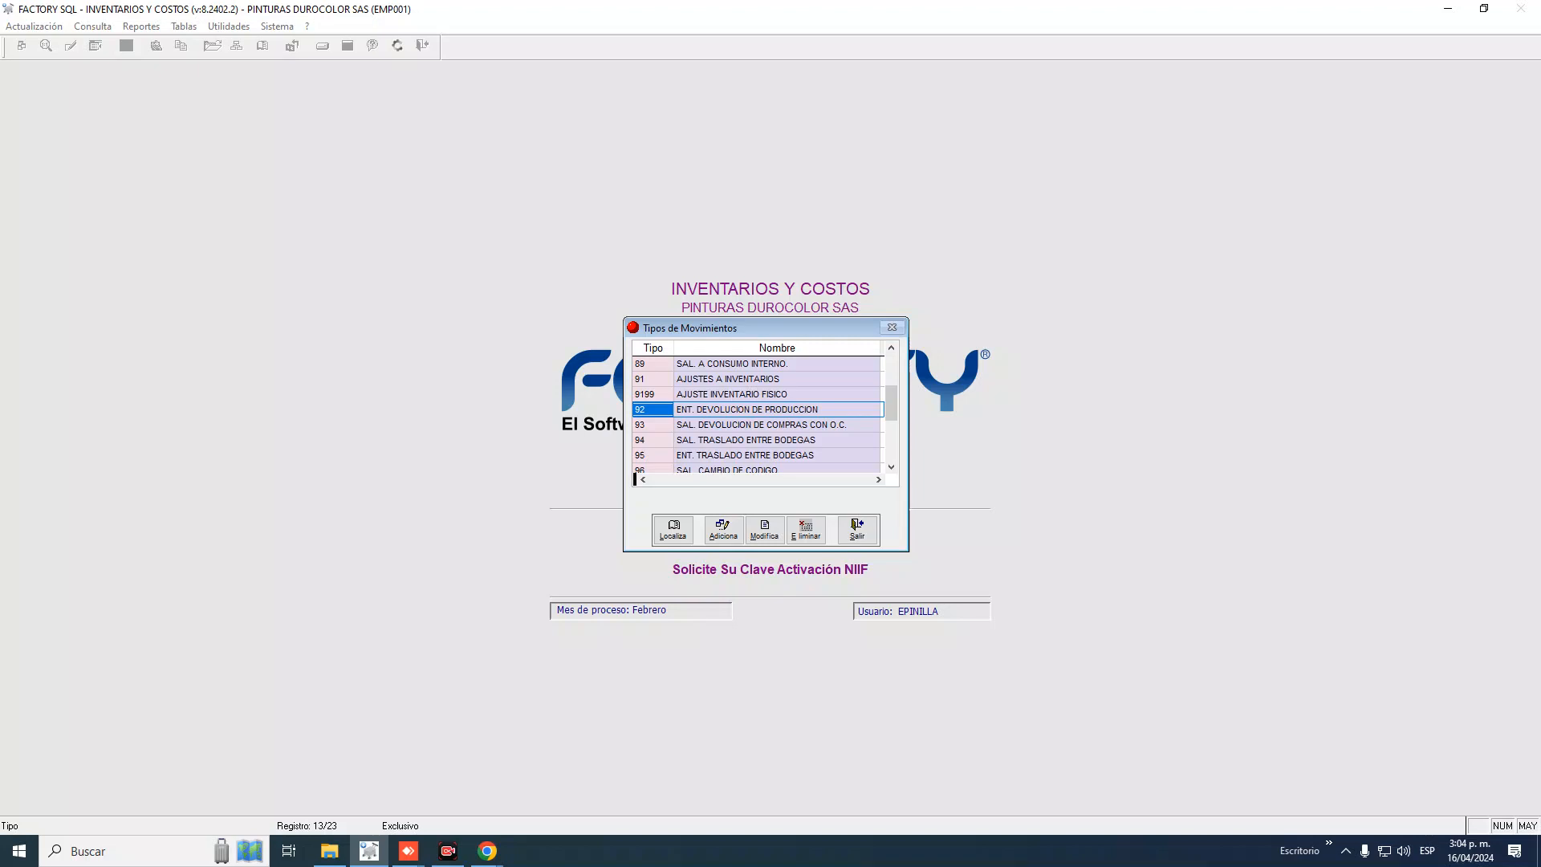
click(777, 410)
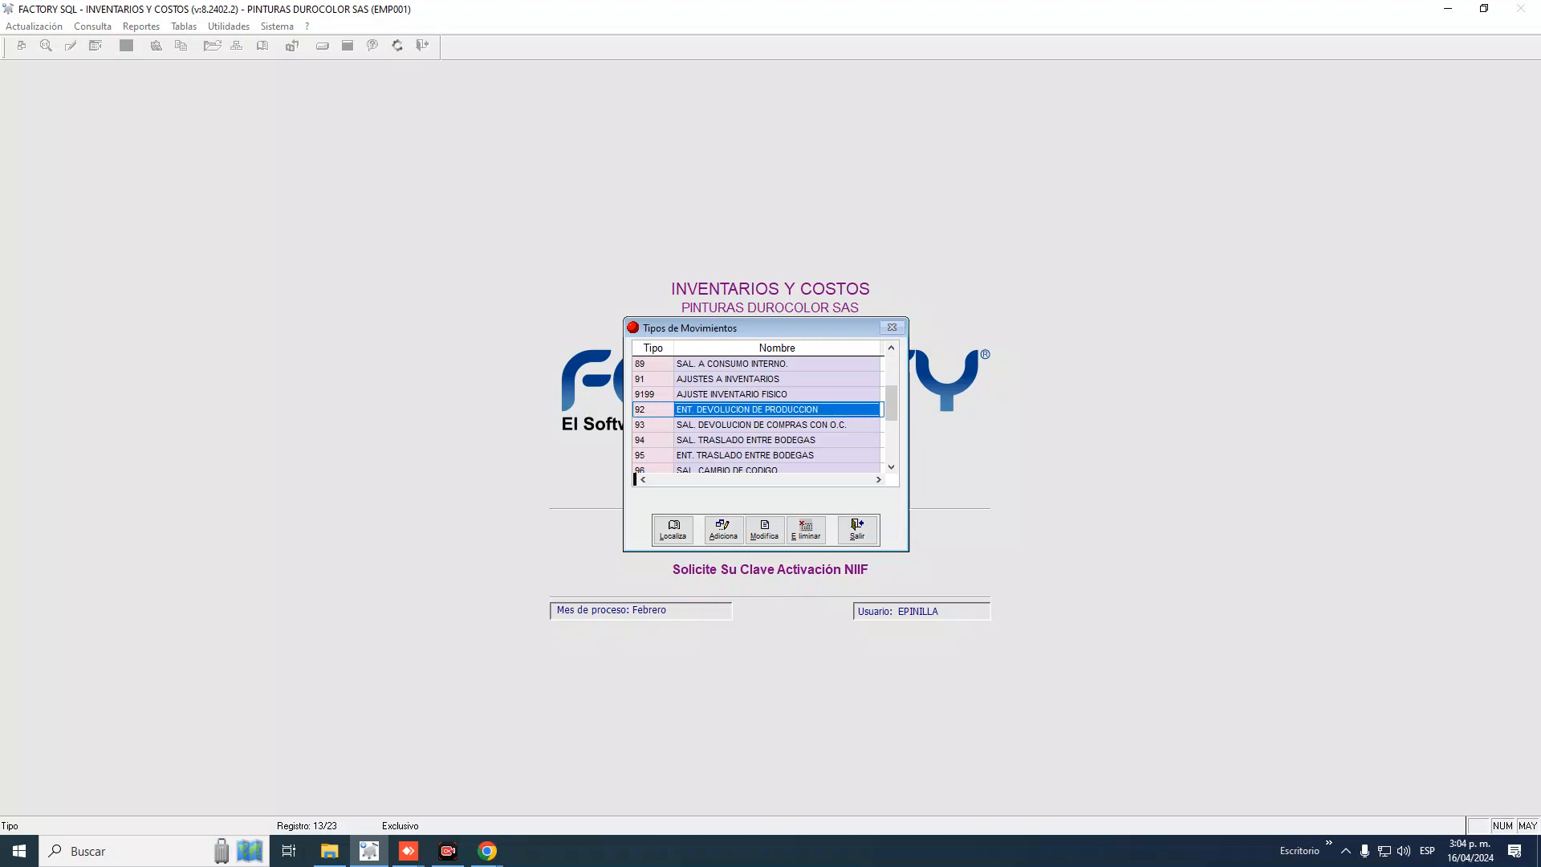
click(652, 409)
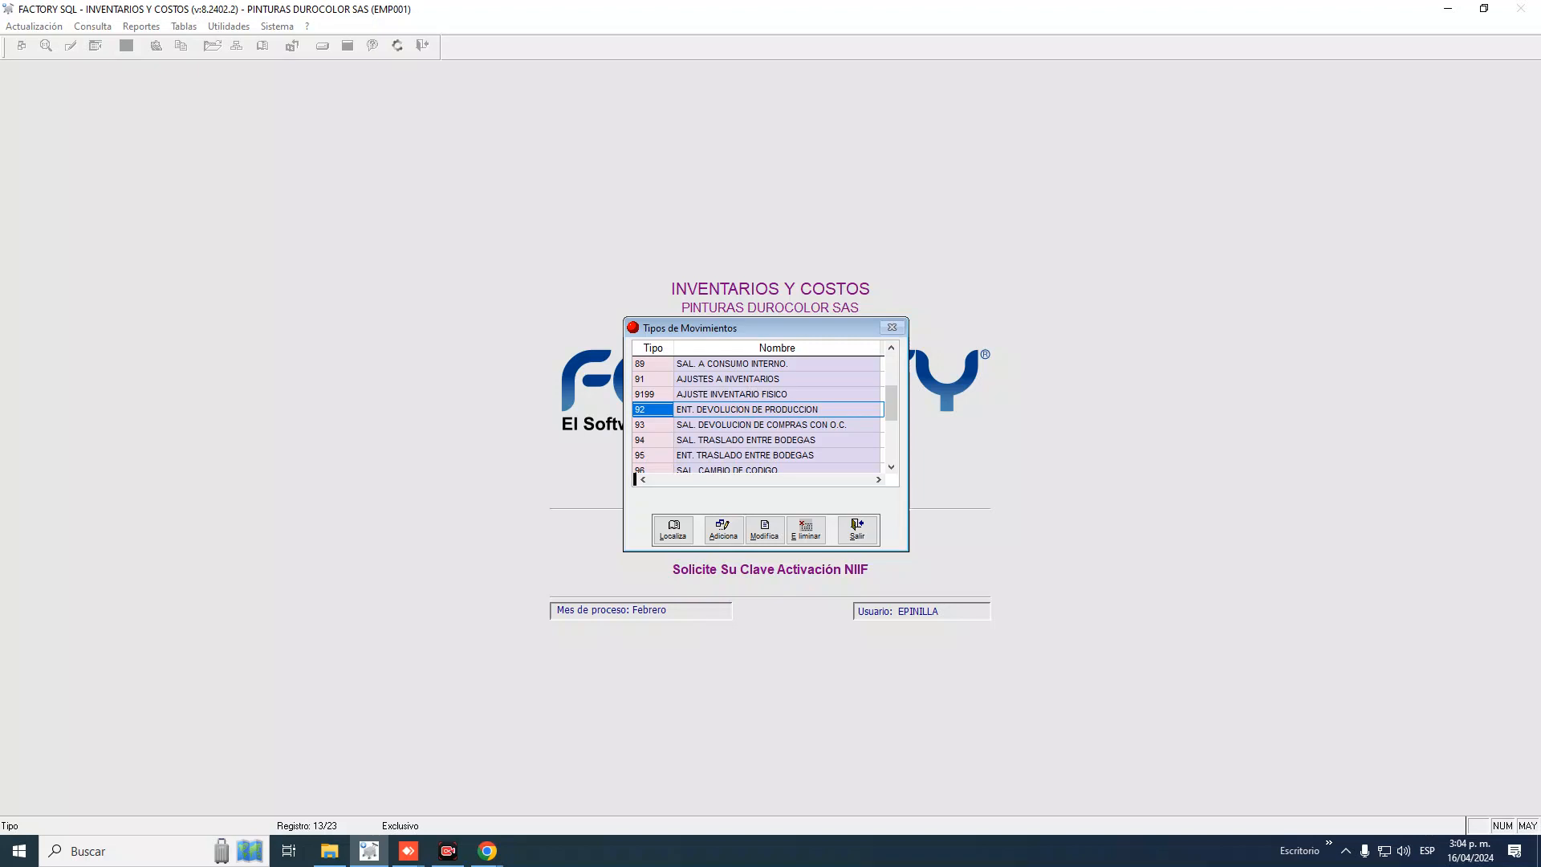
key(Down)
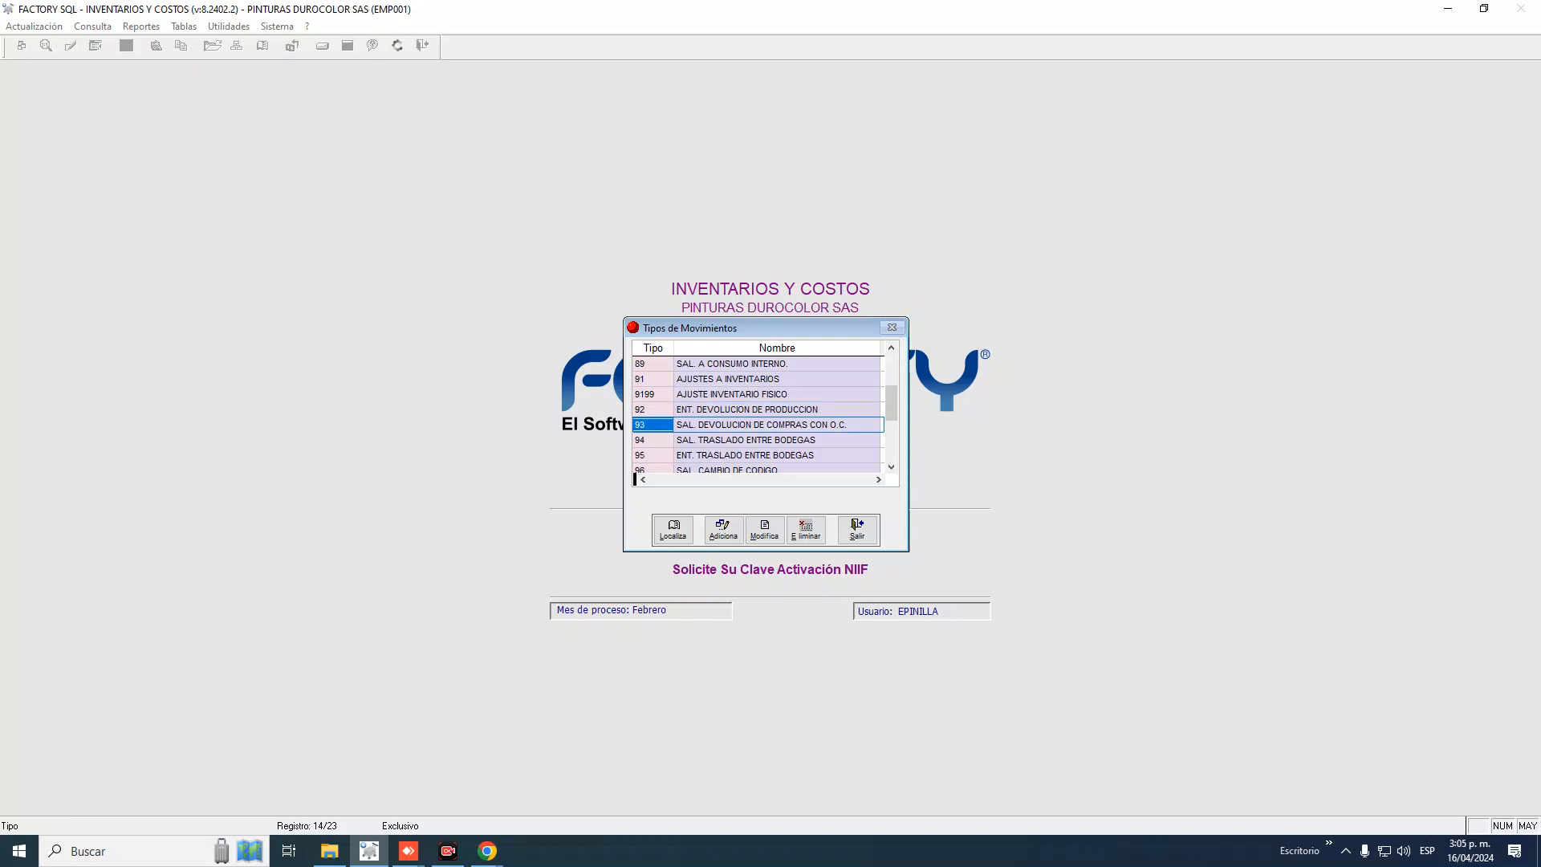
key(Up)
key(Up)
key(Up)
key(Up)
key(Up)
key(Up)
key(Up)
key(Up)
key(Up)
key(Up)
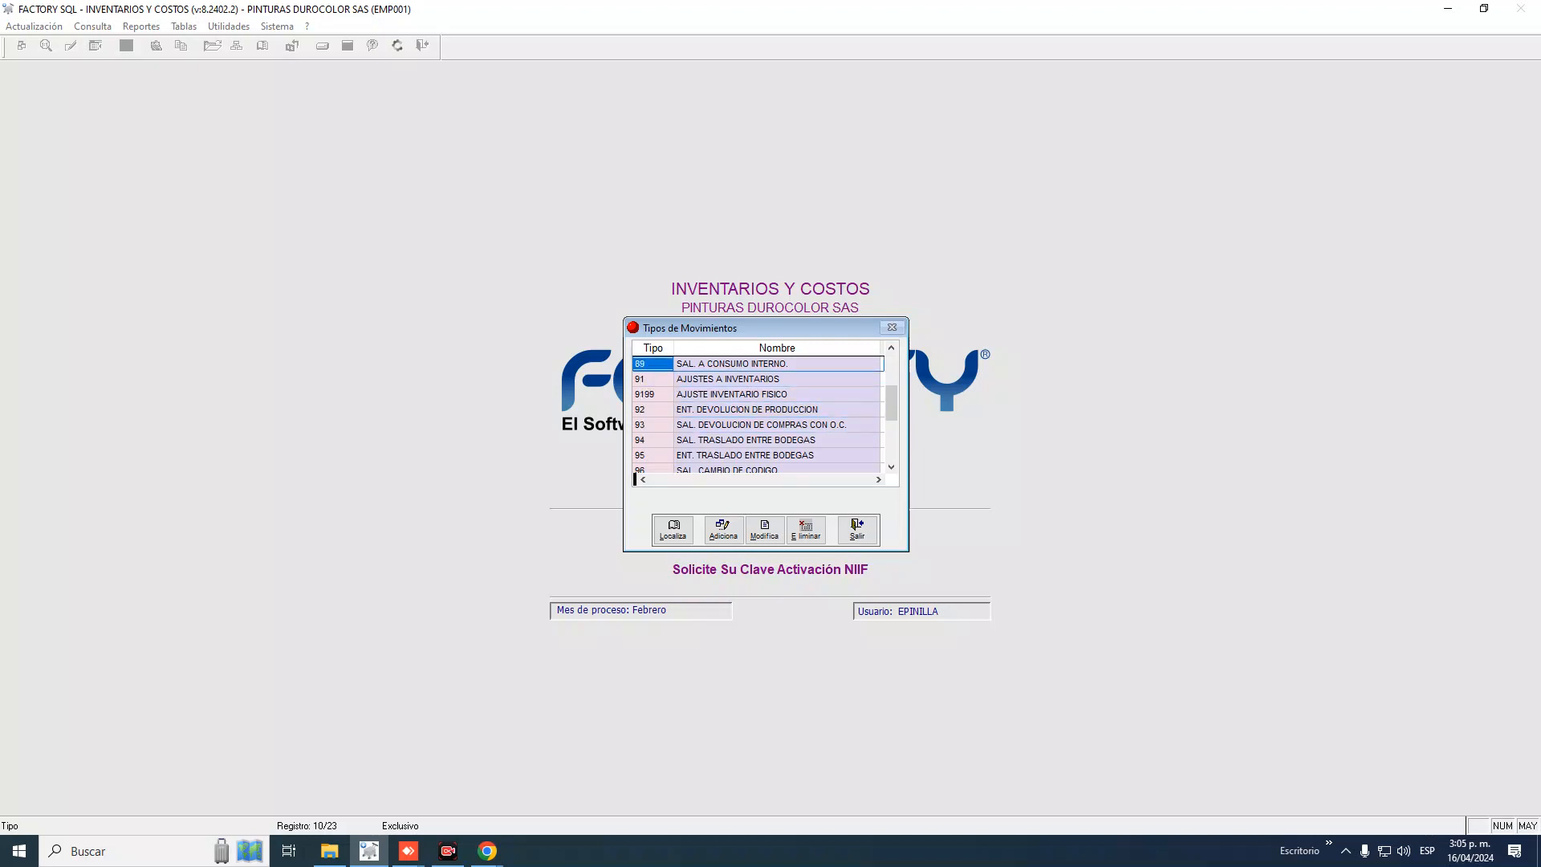
key(Up)
key(Up)
key(Up)
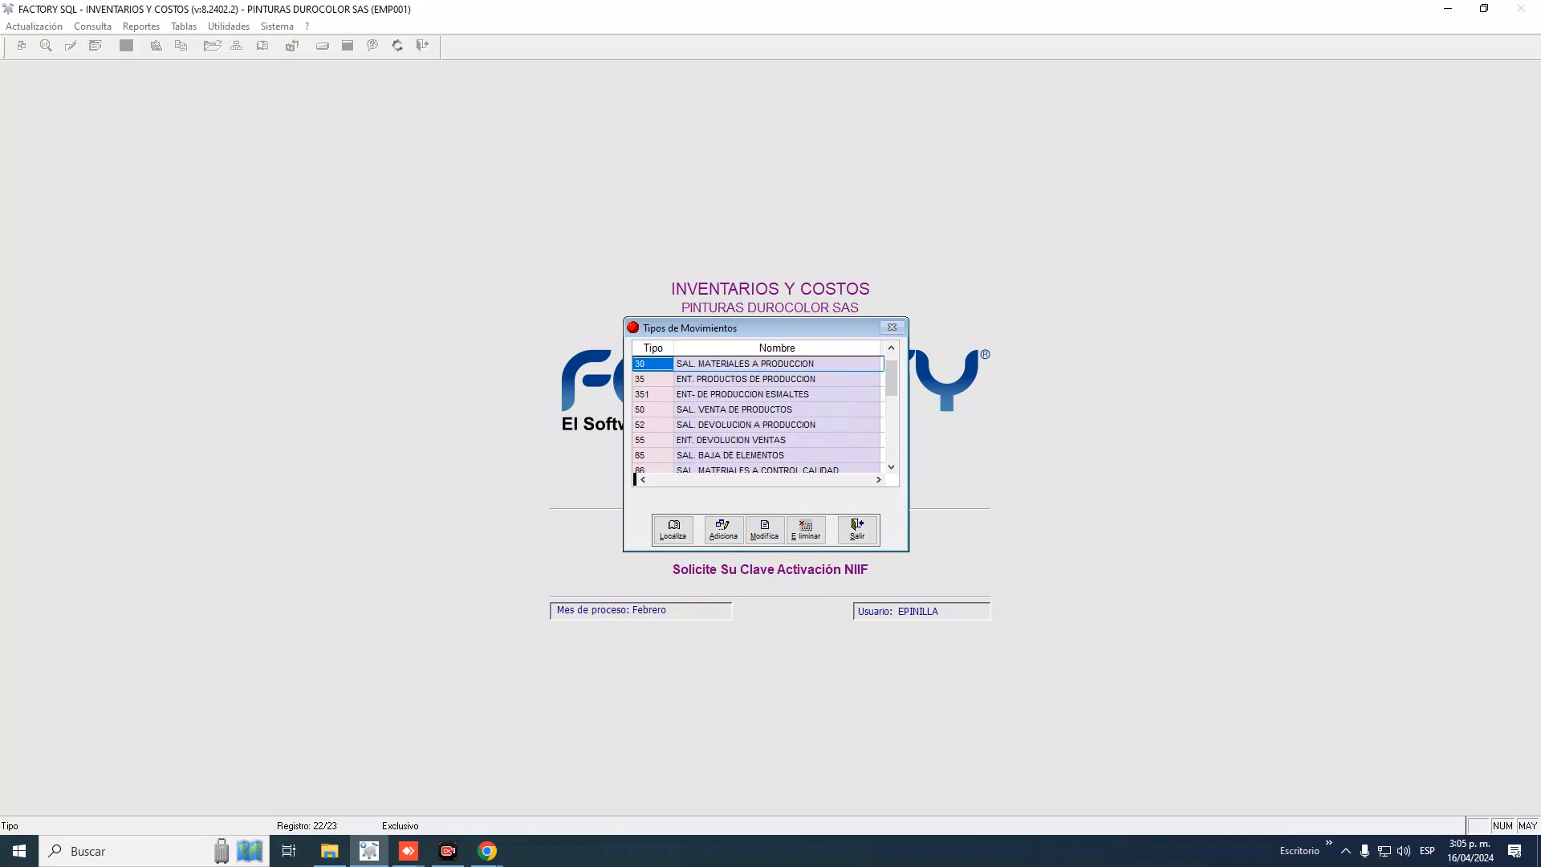
key(Down)
key(Down)
key(Down)
key(Up)
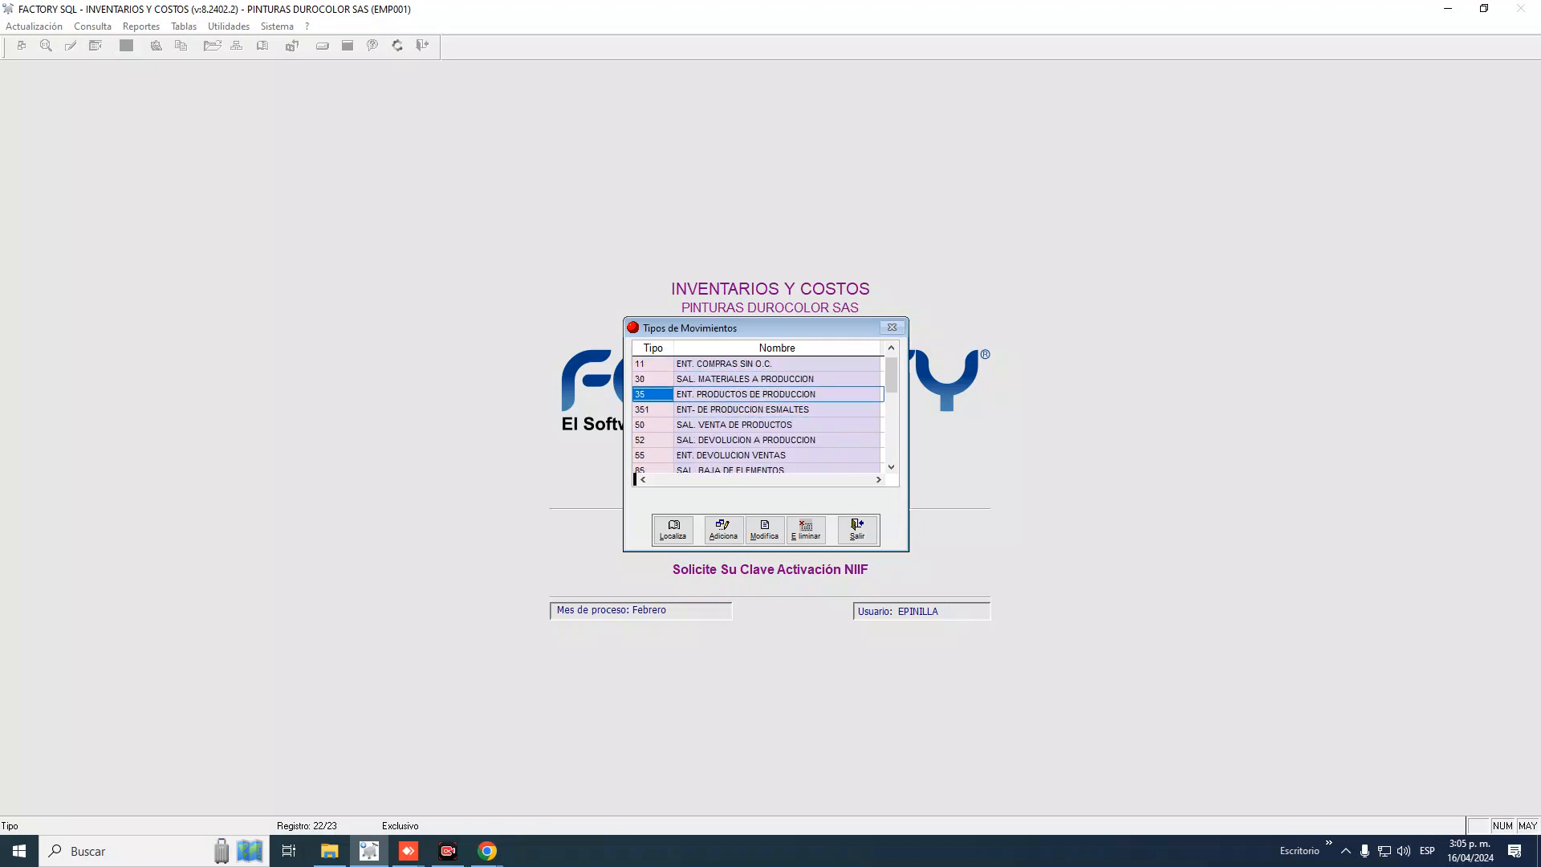
key(Down)
key(Up)
key(Down)
key(Down)
key(Down)
key(Down)
key(Down)
key(Down)
key(Down)
key(Down)
key(Down)
key(Down)
key(Down)
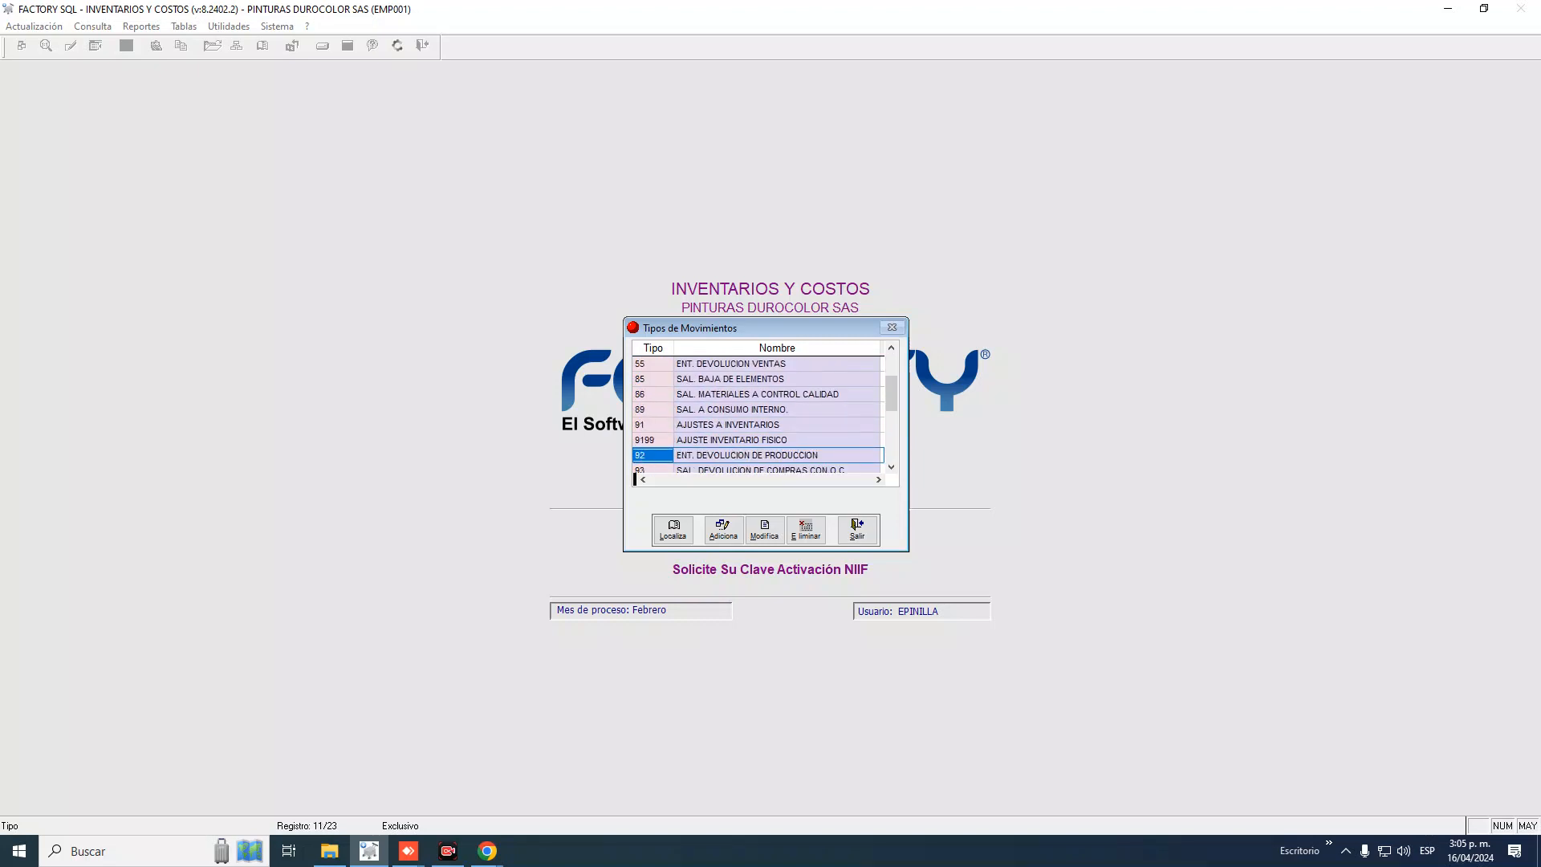
key(Down)
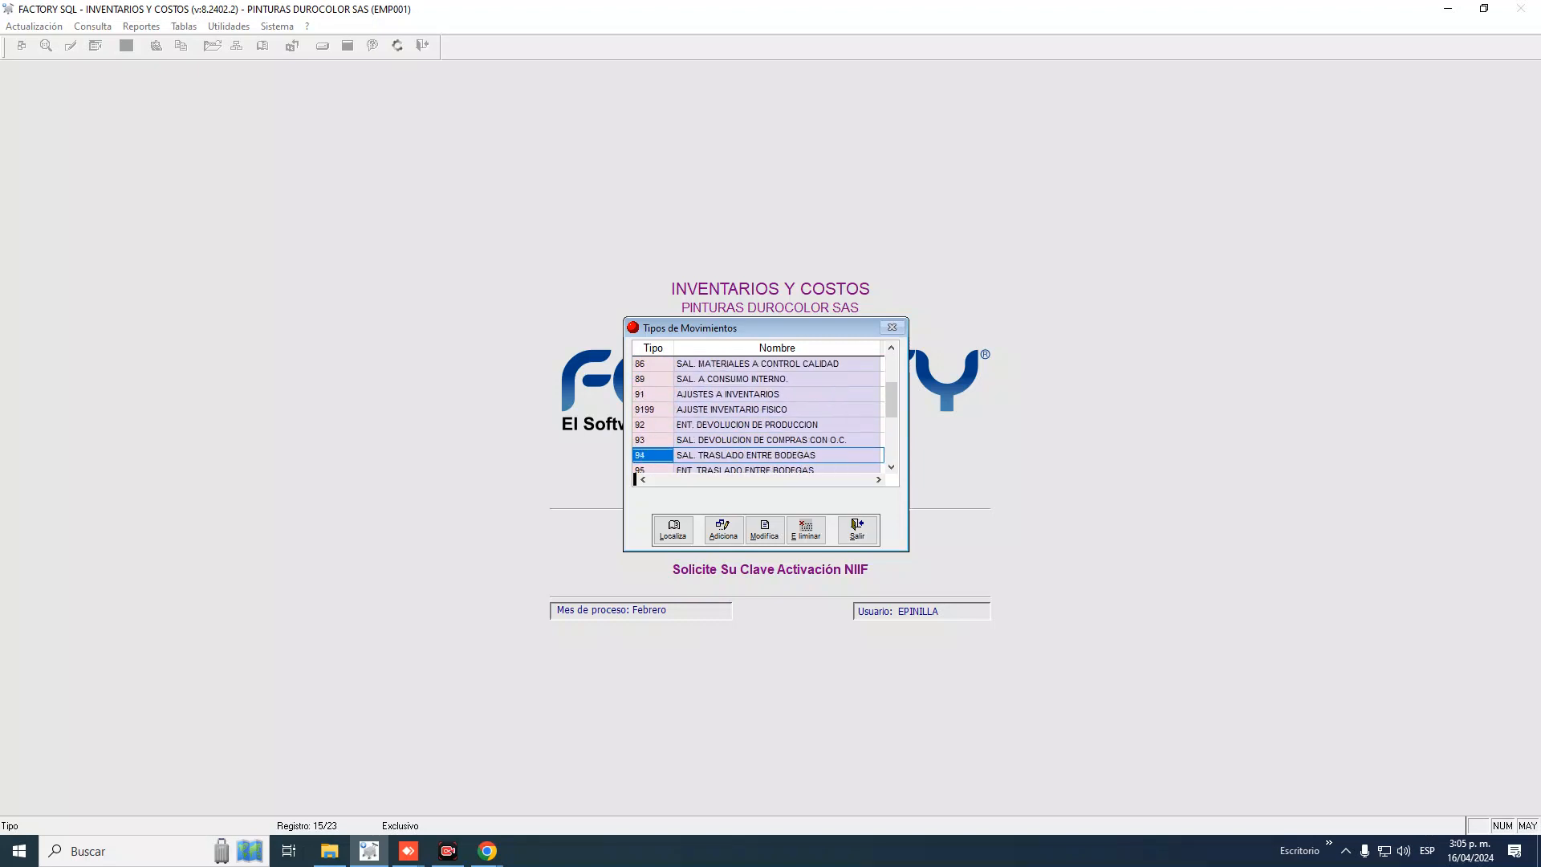
key(Up)
key(Up)
key(Up)
key(Up)
key(Up)
key(Up)
key(Up)
key(Up)
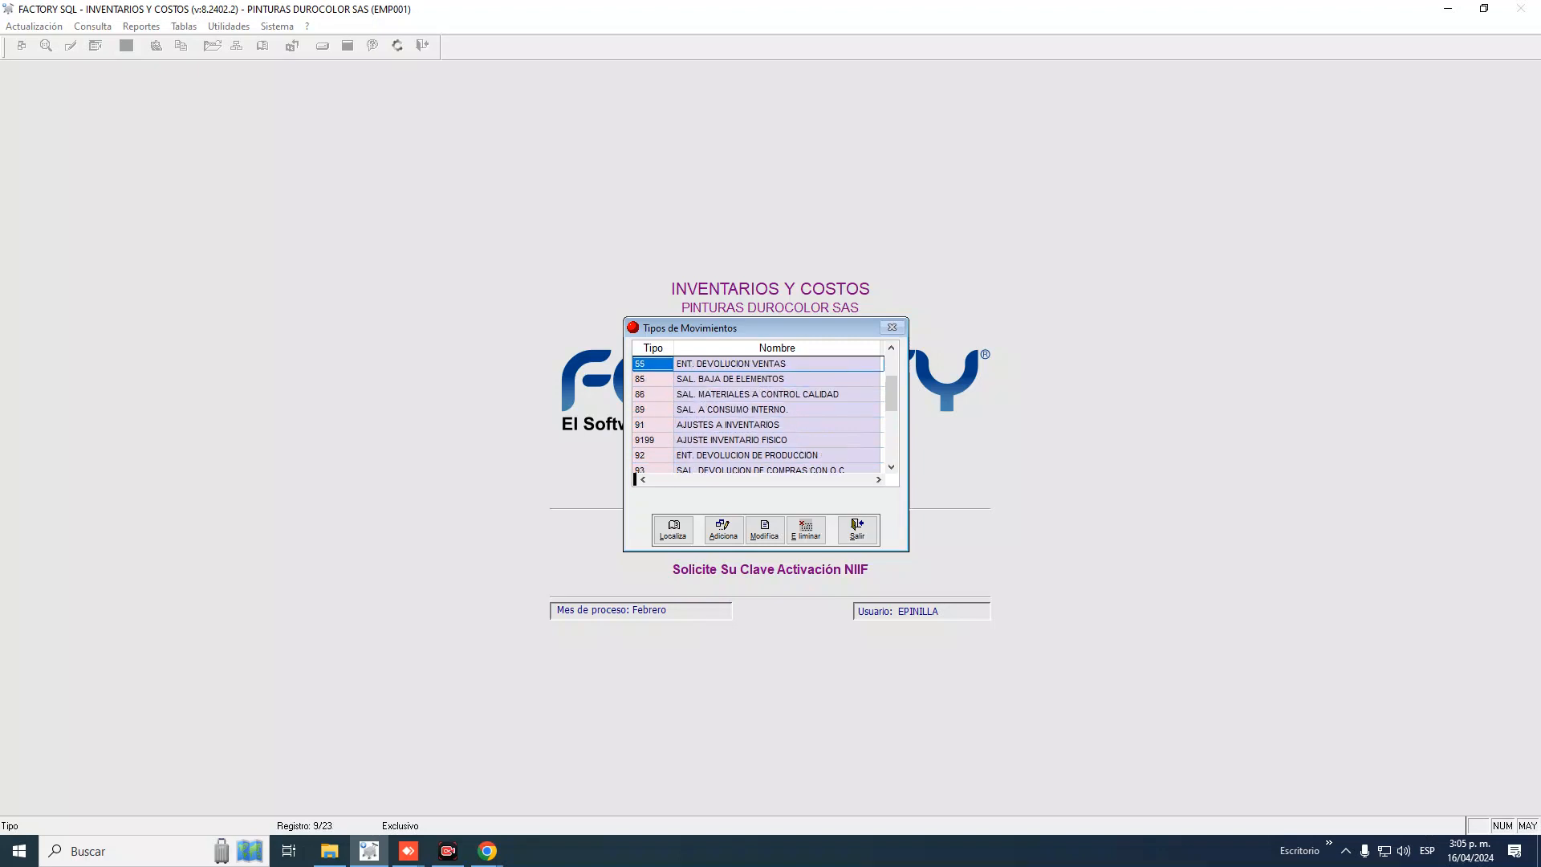
key(Up)
key(Up)
key(Up)
key(Up)
key(Up)
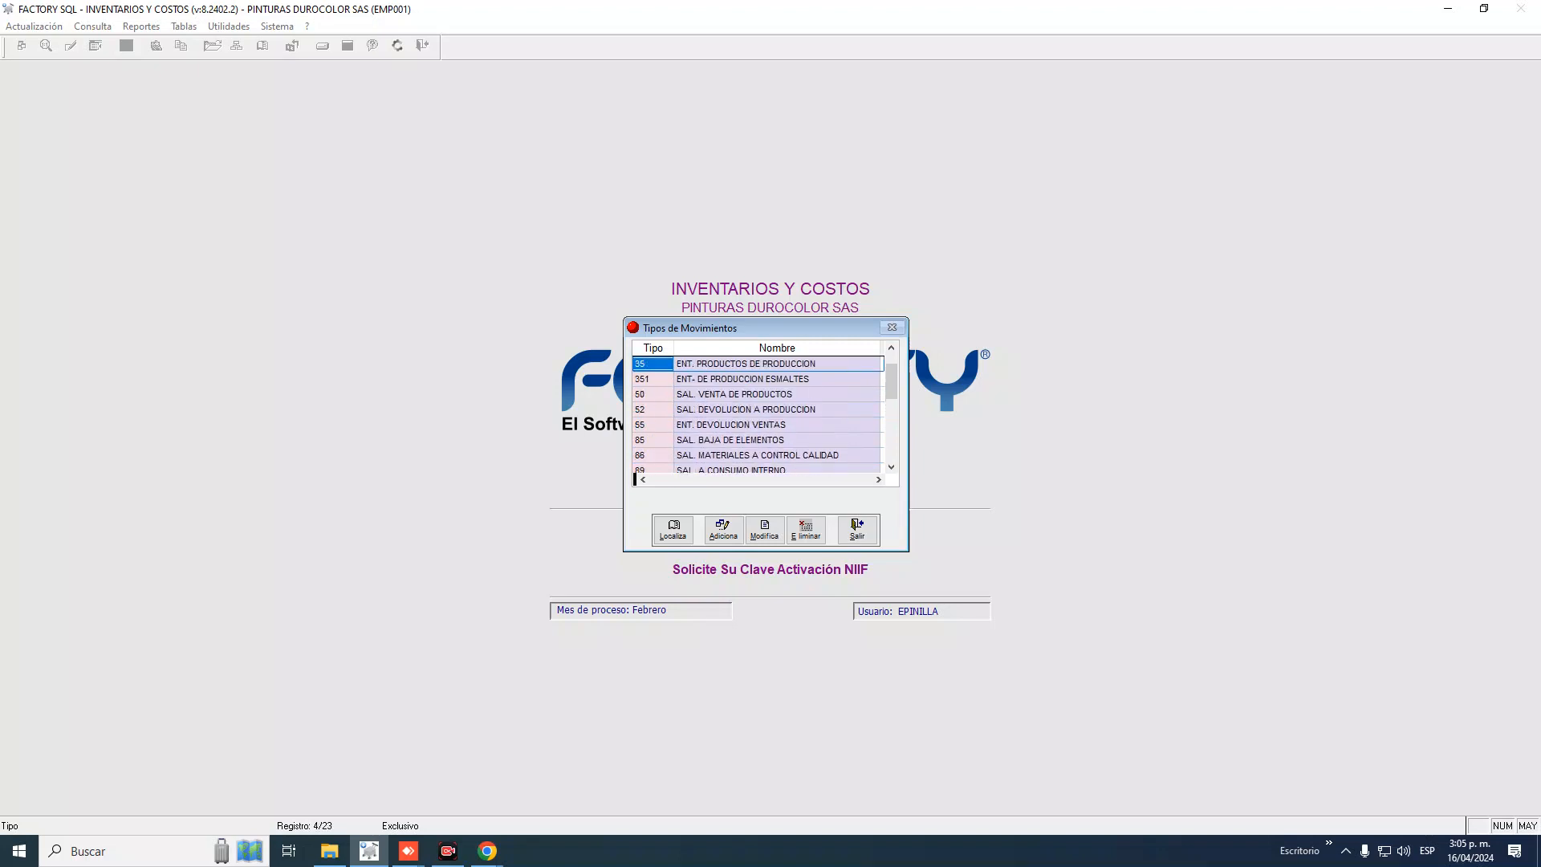
key(Up)
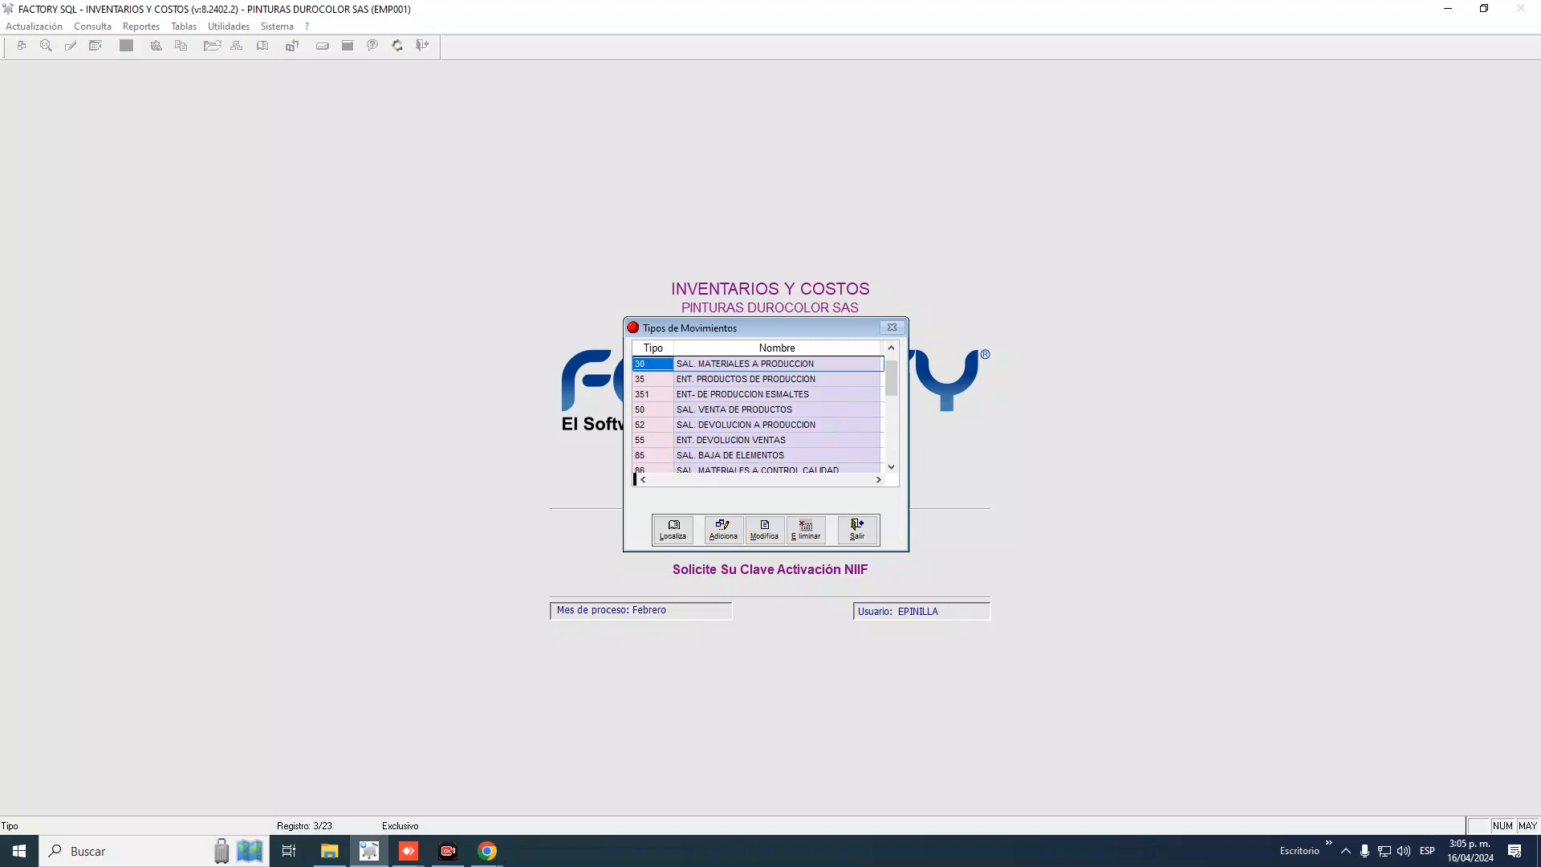
key(Down)
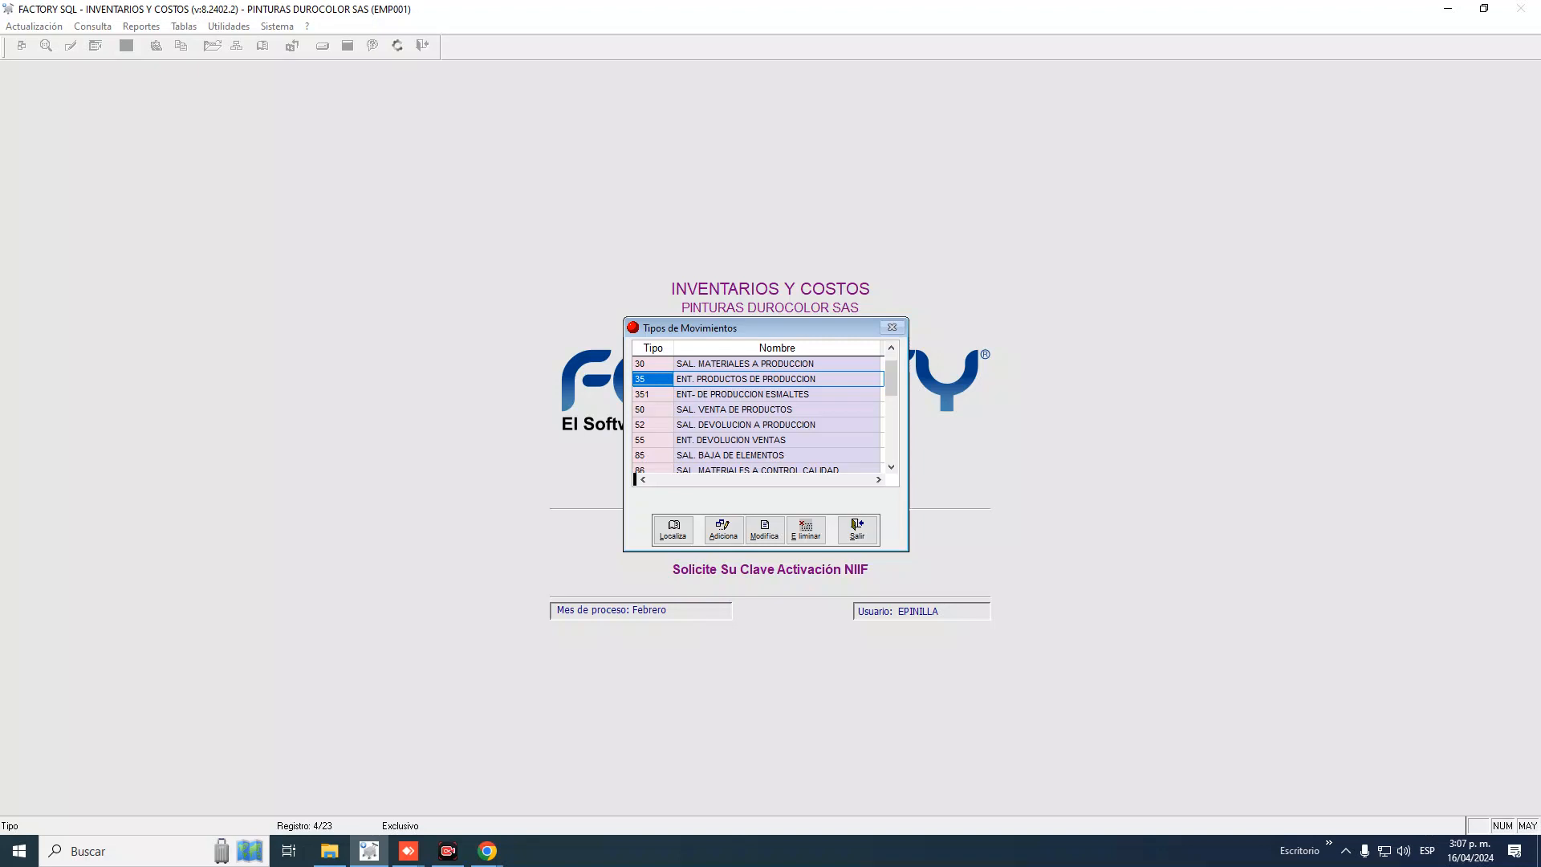
key(Down)
key(Down)
key(Down)
key(Down)
key(Down)
key(Down)
key(Down)
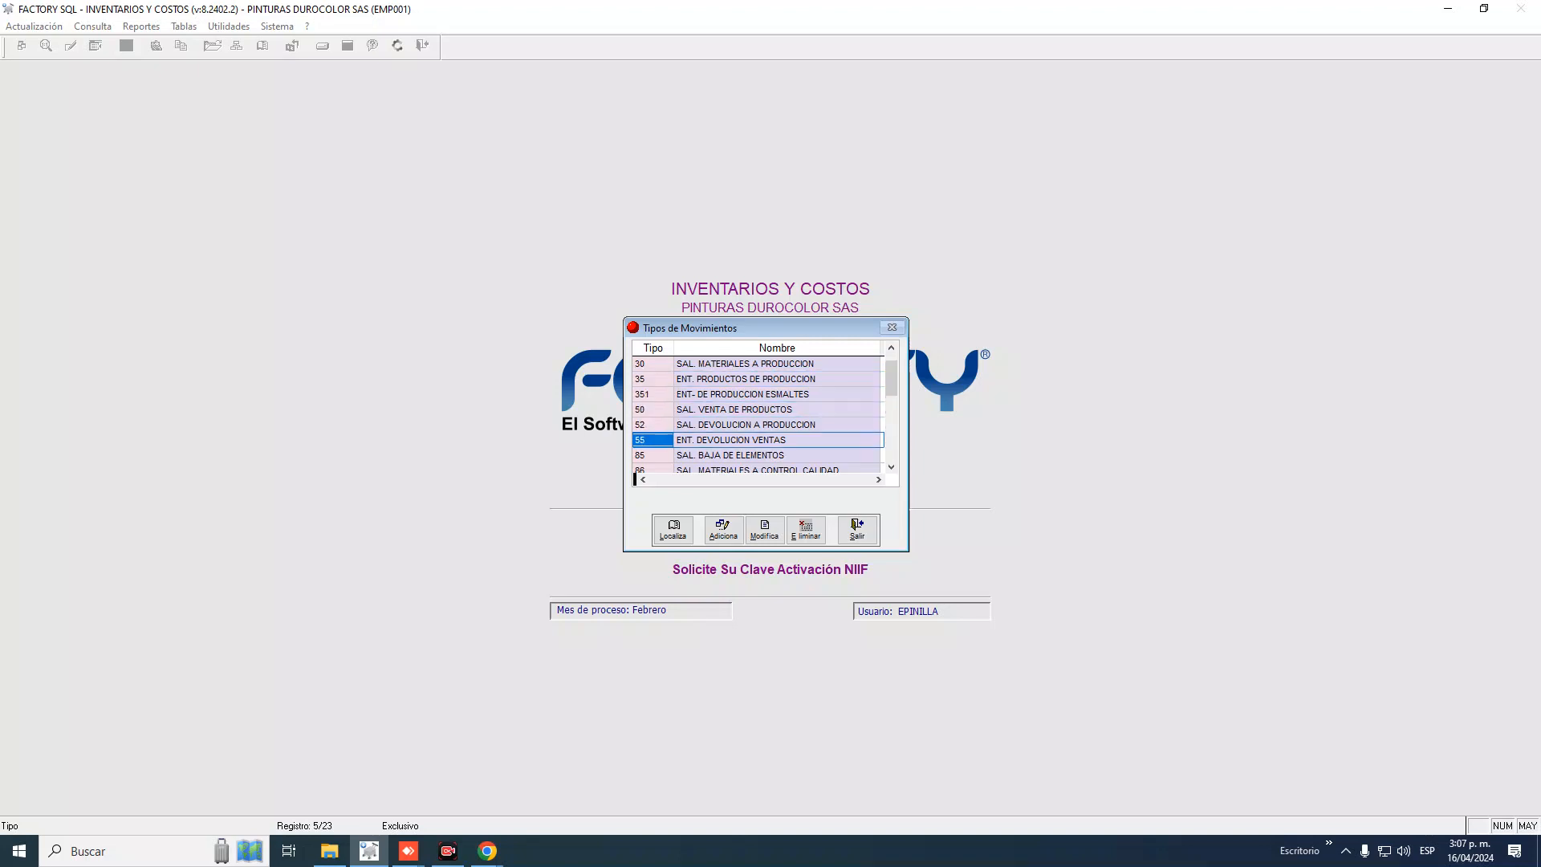
key(Down)
key(Down)
key(Down)
key(Down)
key(Down)
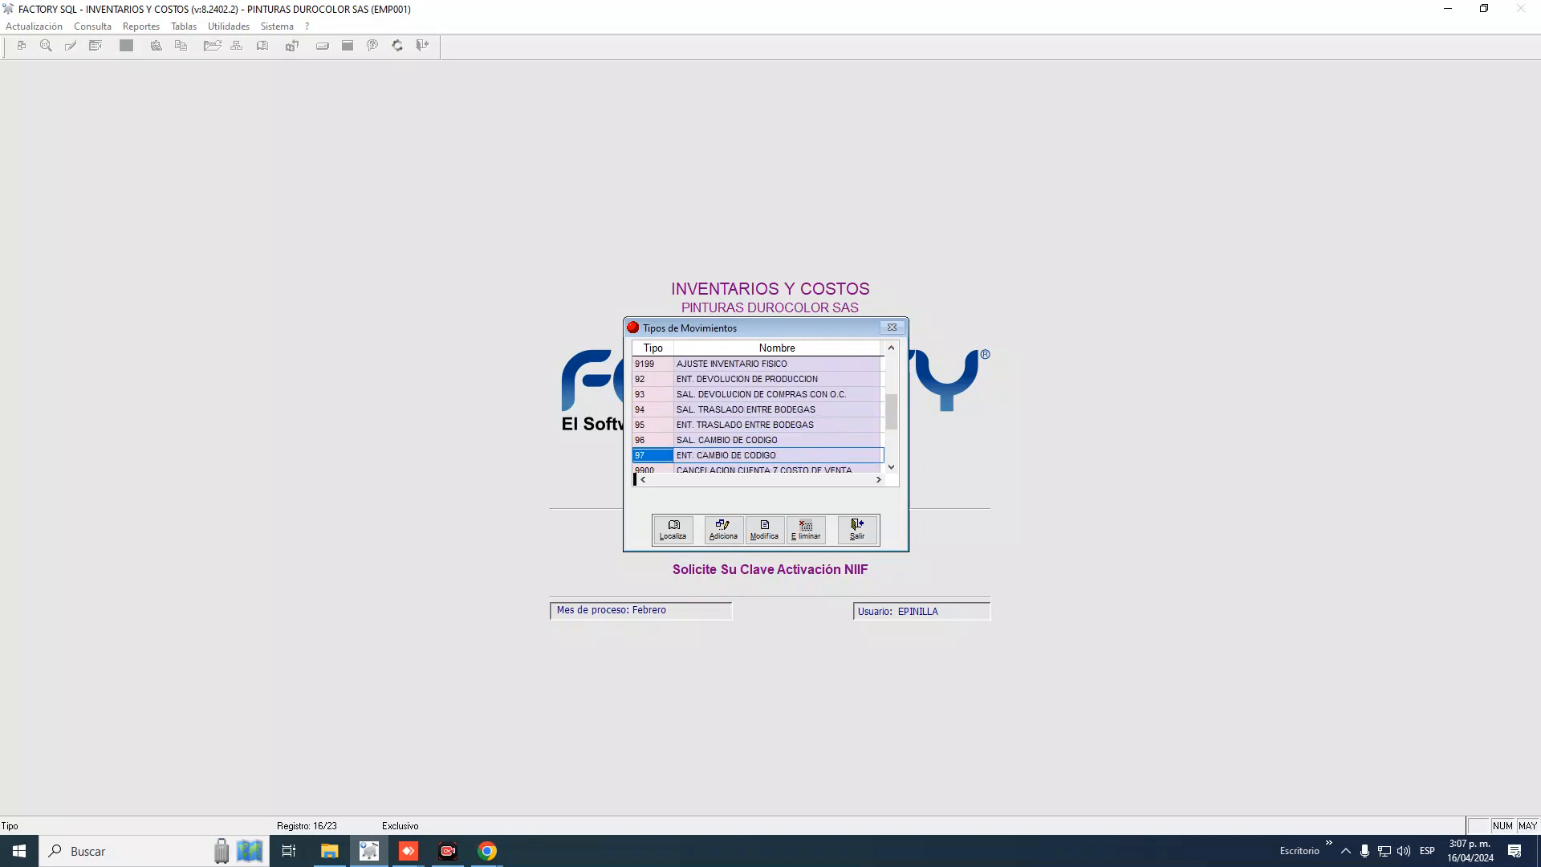
key(Up)
key(Up)
key(Up)
key(Up)
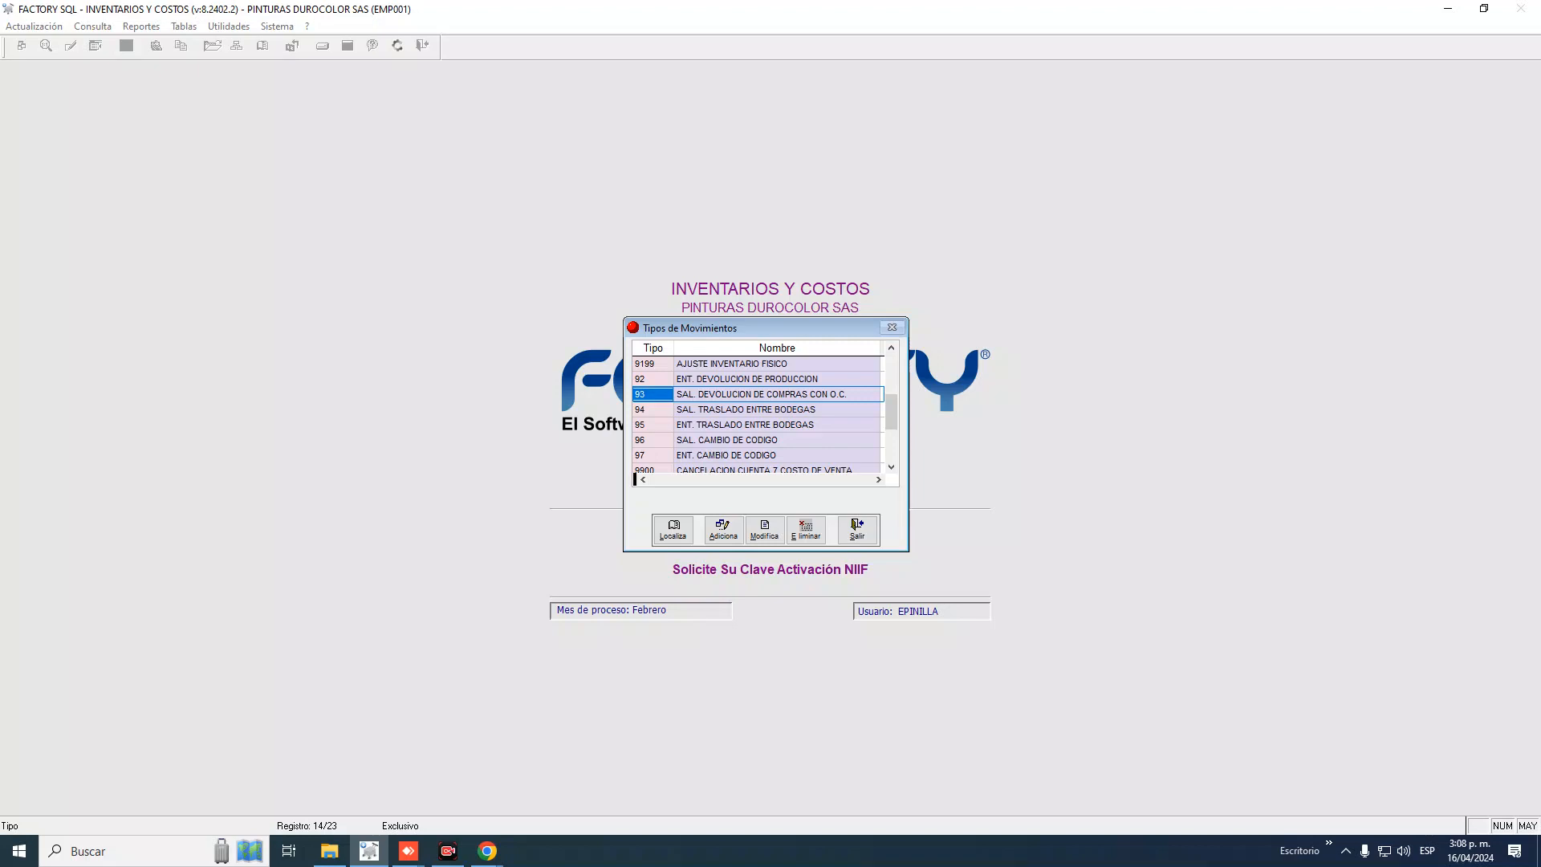
key(Down)
key(Up)
click(812, 394)
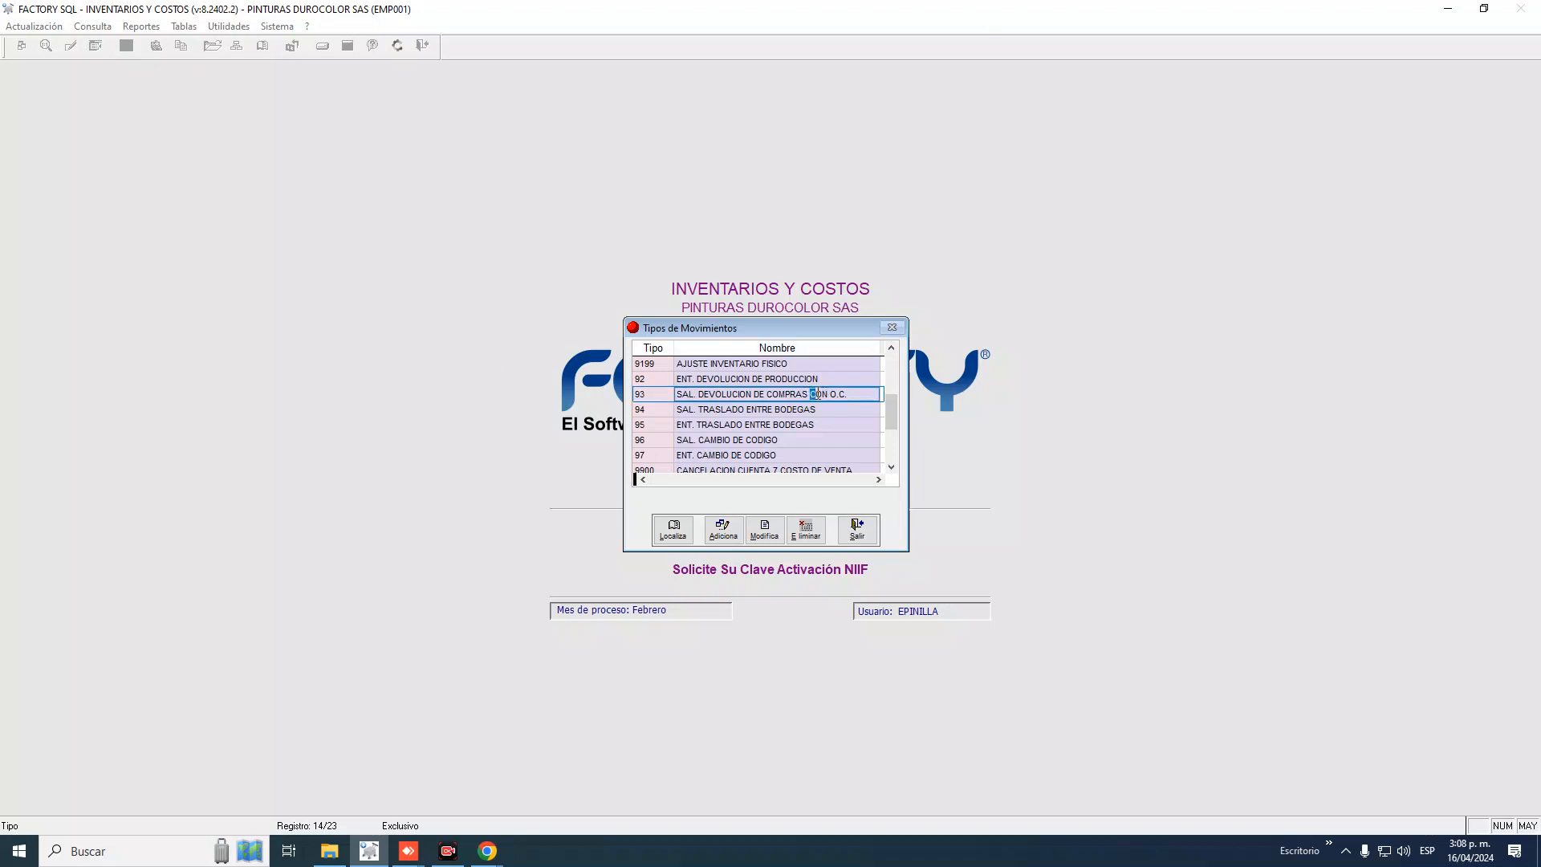
drag(811, 393, 852, 394)
click(647, 411)
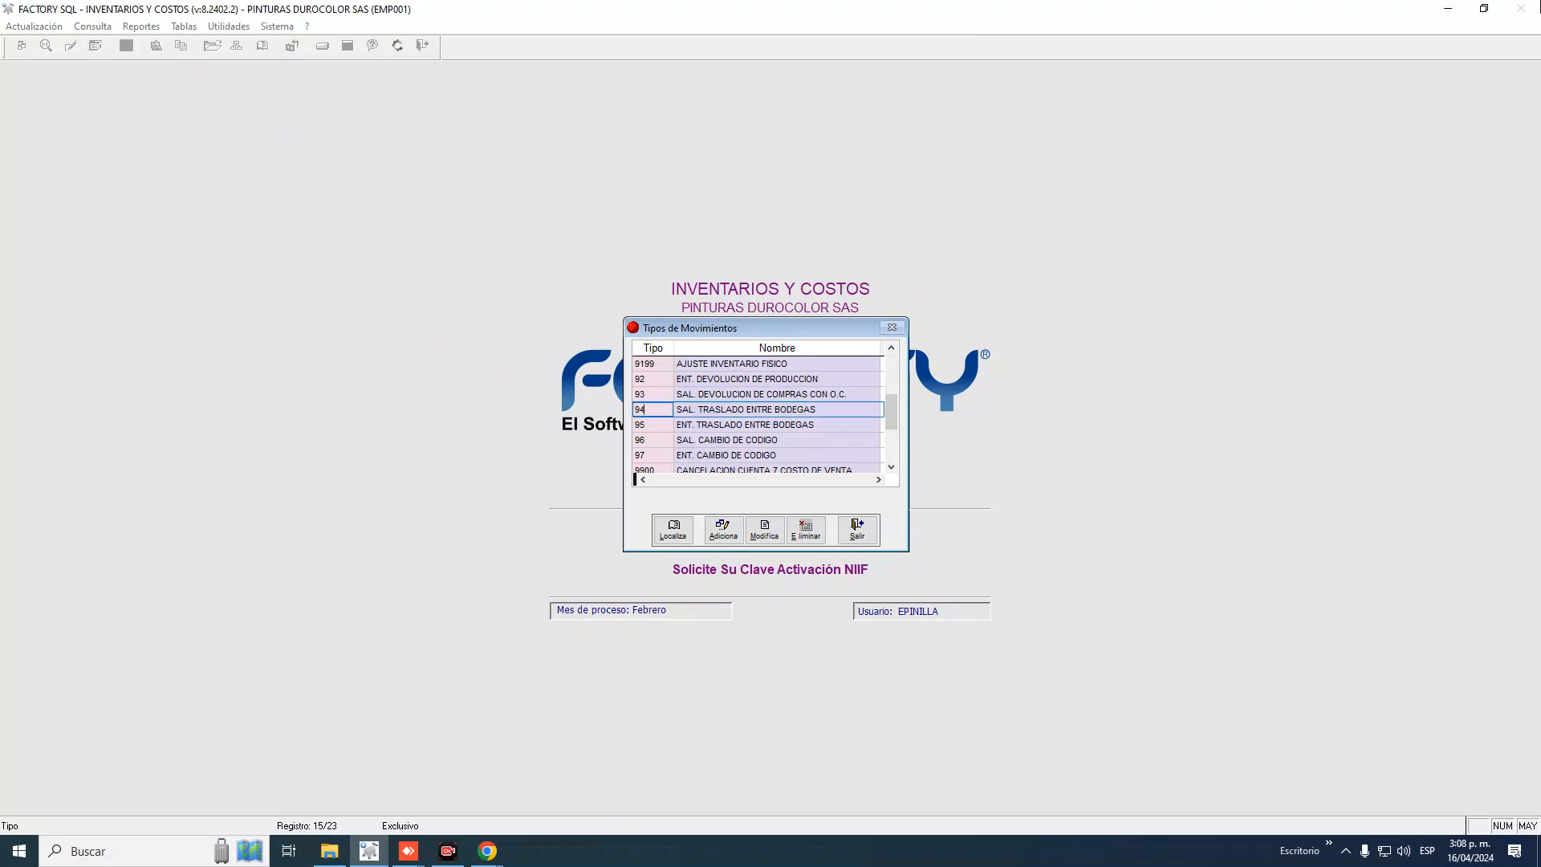
key(Down)
key(Down)
key(Down)
key(Down)
key(Down)
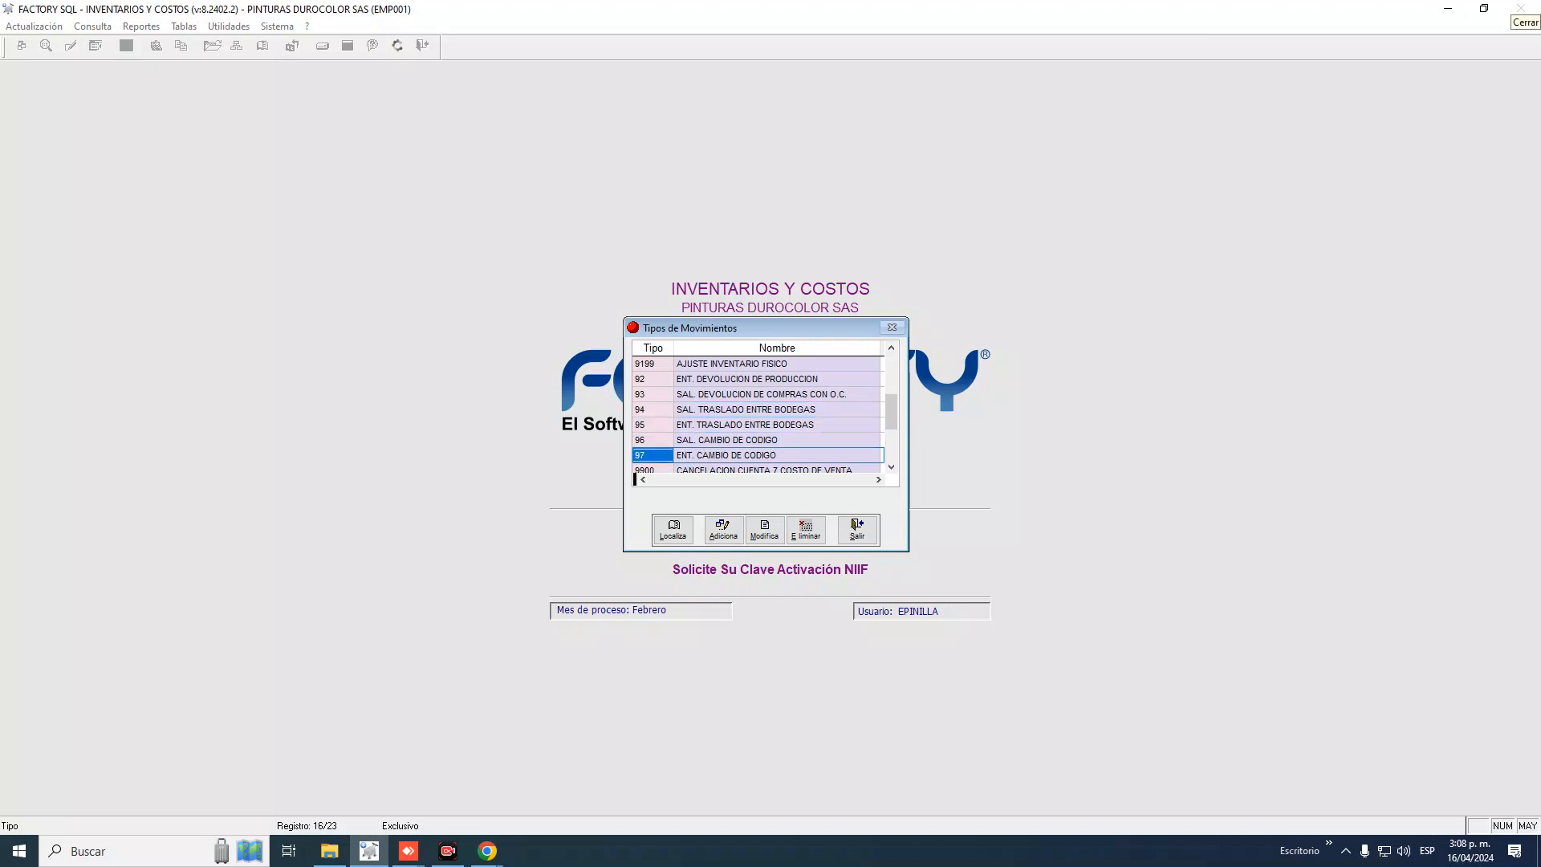
key(Up)
key(Up)
key(Up)
key(Up)
key(Up)
key(Up)
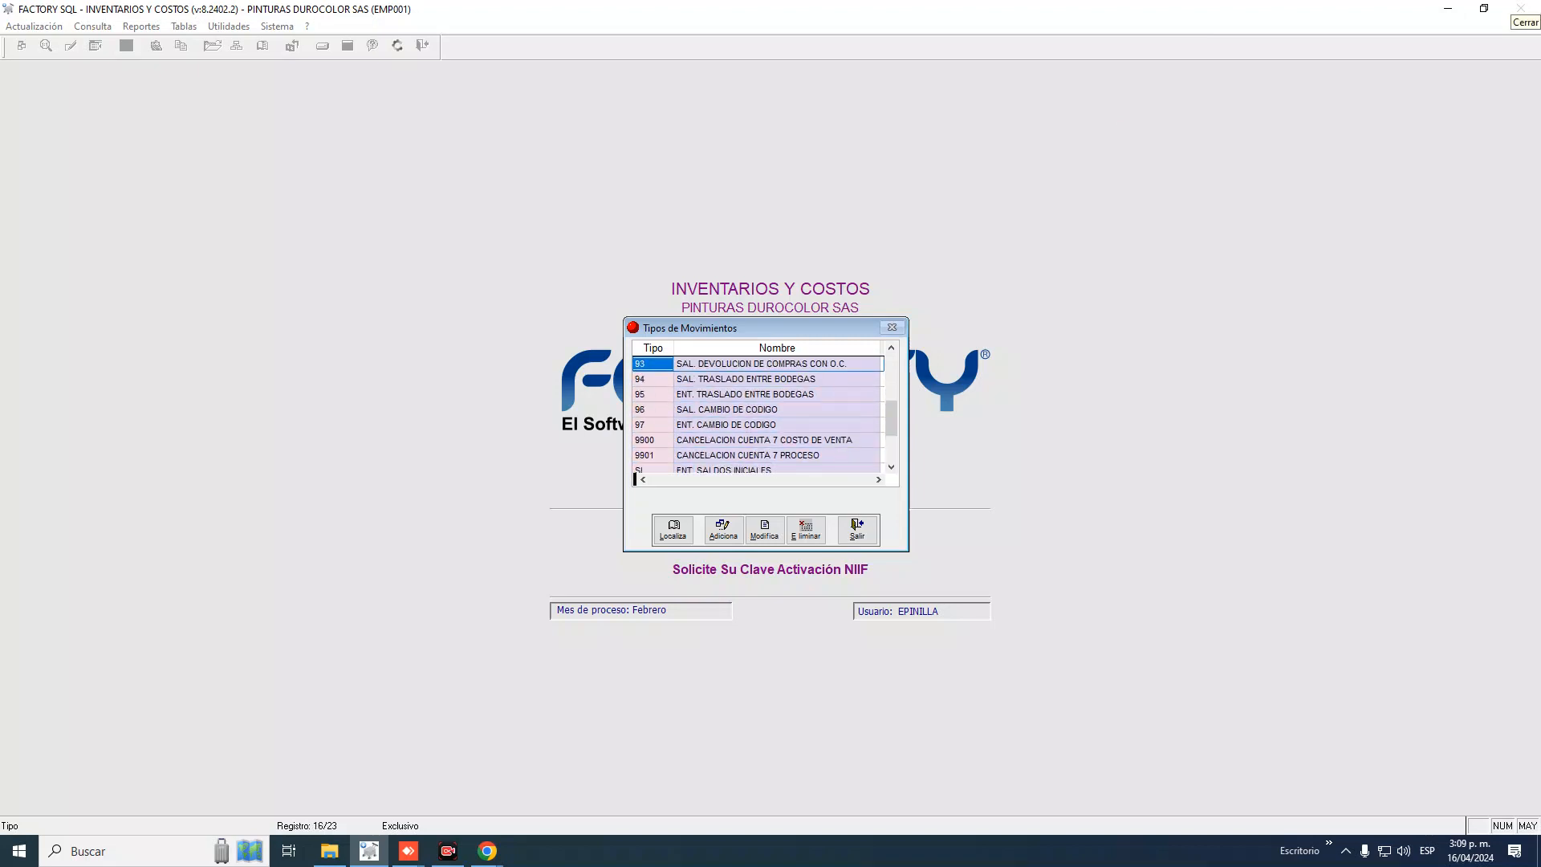
key(Down)
key(Down)
key(Up)
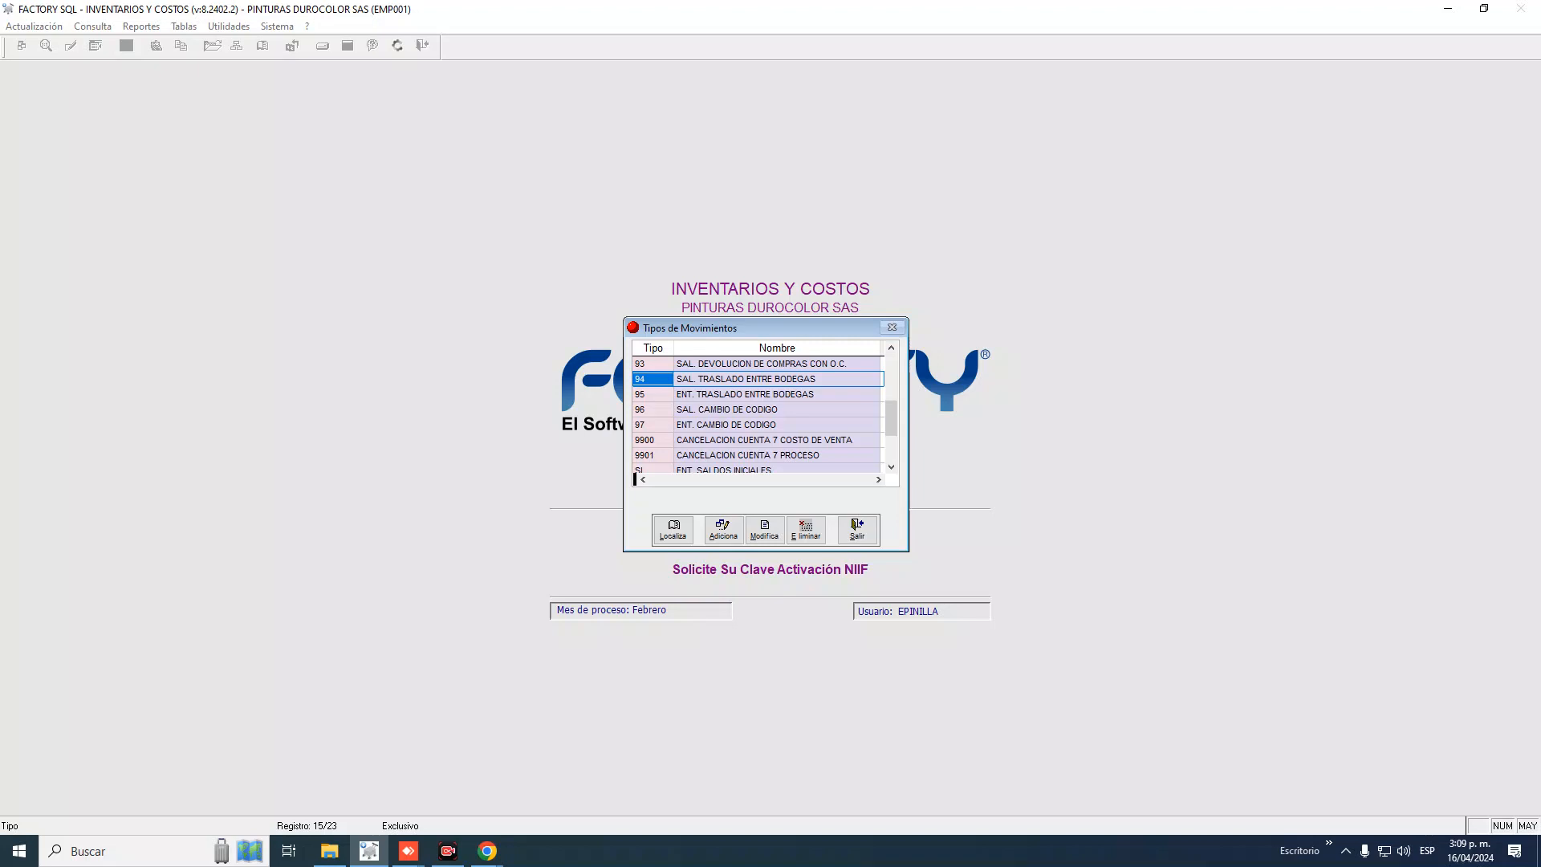
key(Down)
key(Up)
key(Down)
key(Up)
key(Down)
key(Up)
key(Down)
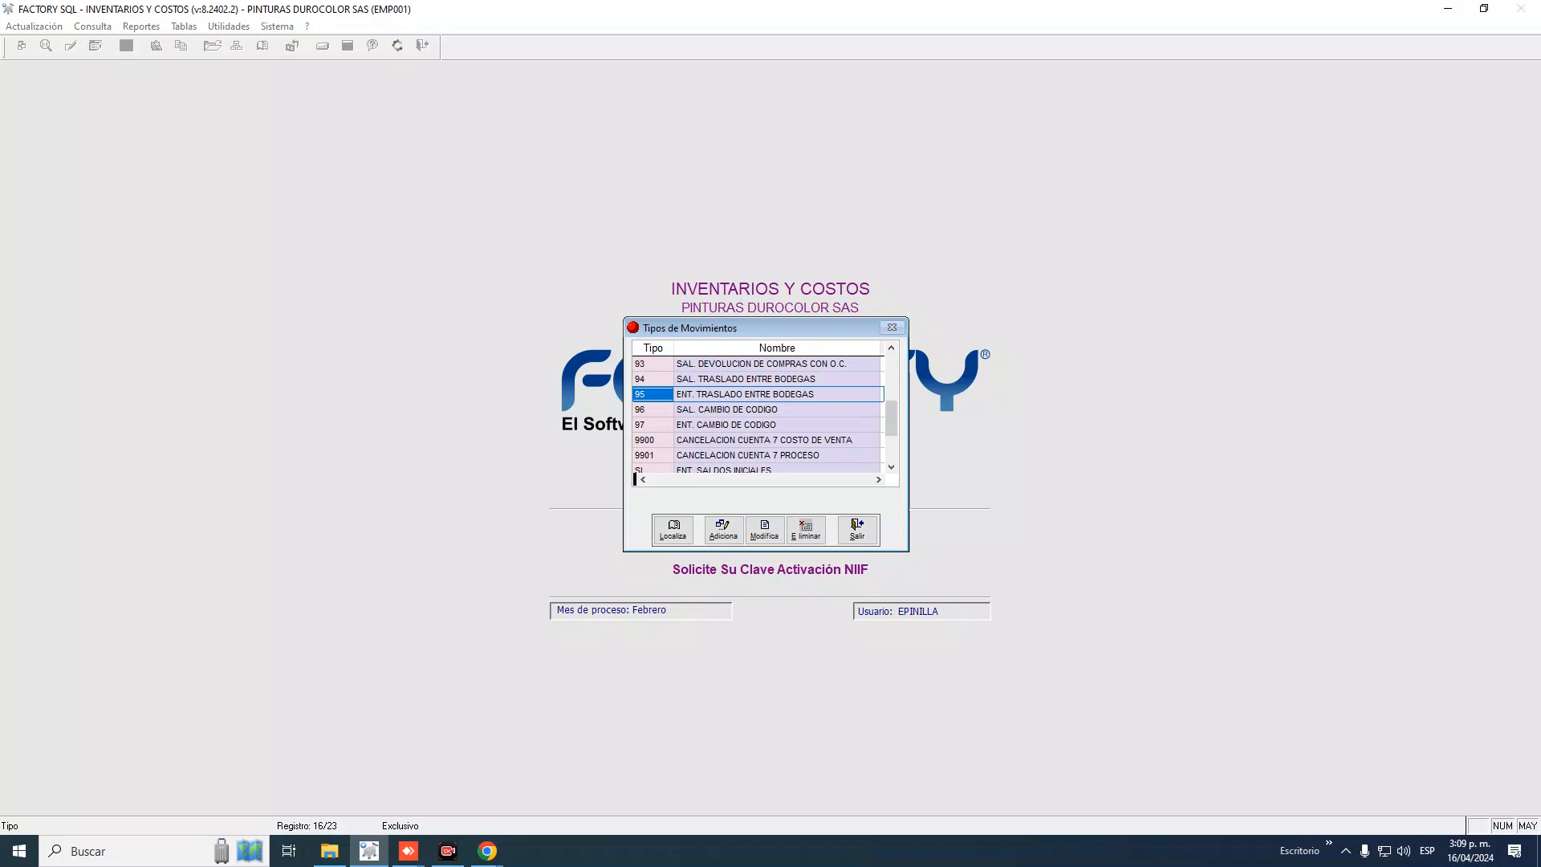
key(Up)
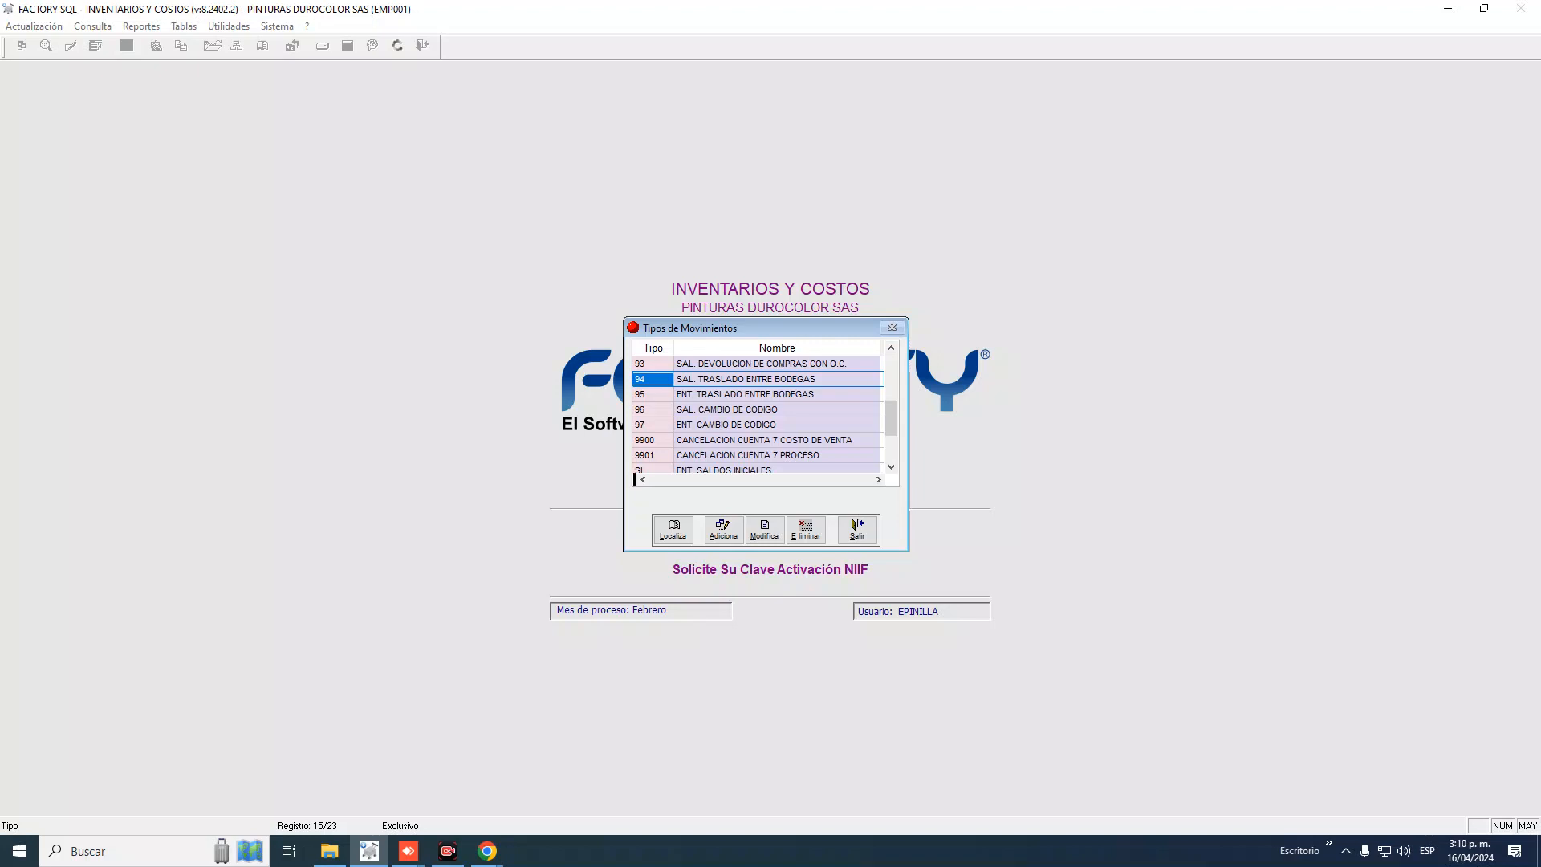
key(Down)
key(Up)
key(Down)
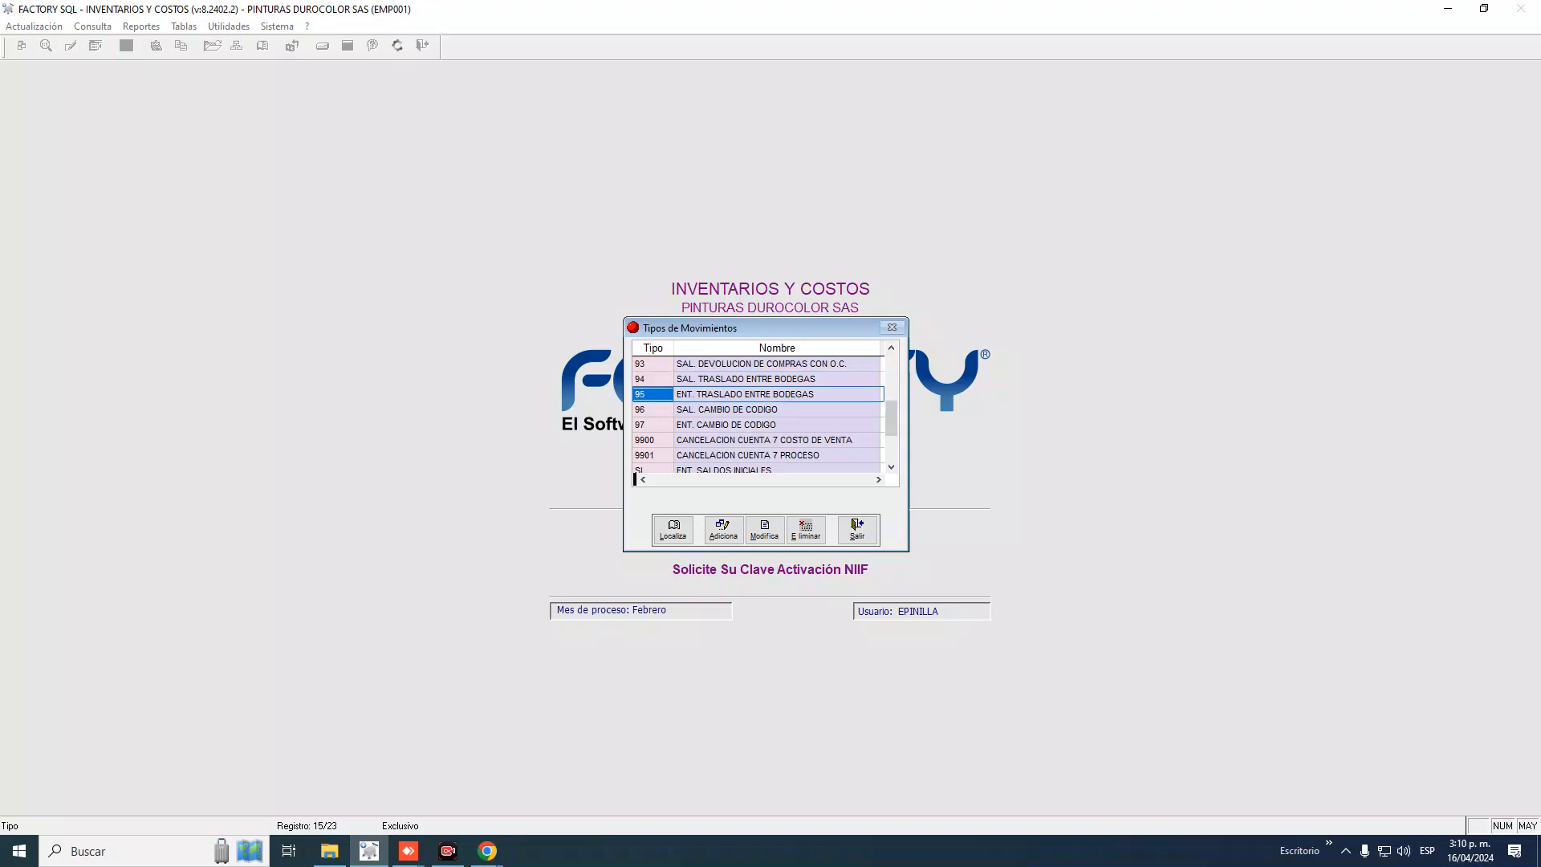
key(Up)
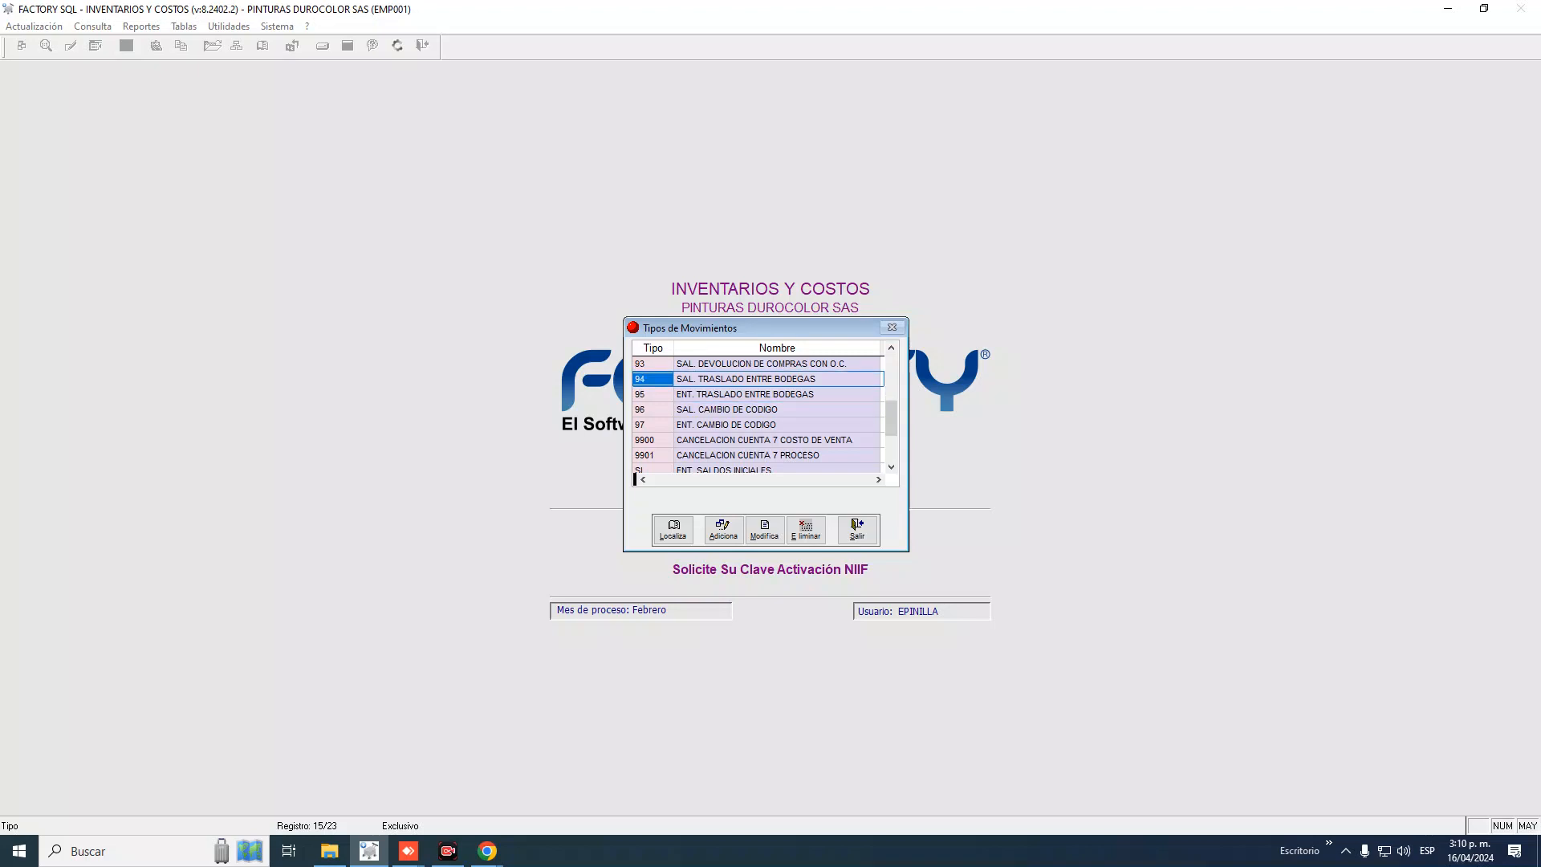
key(Down)
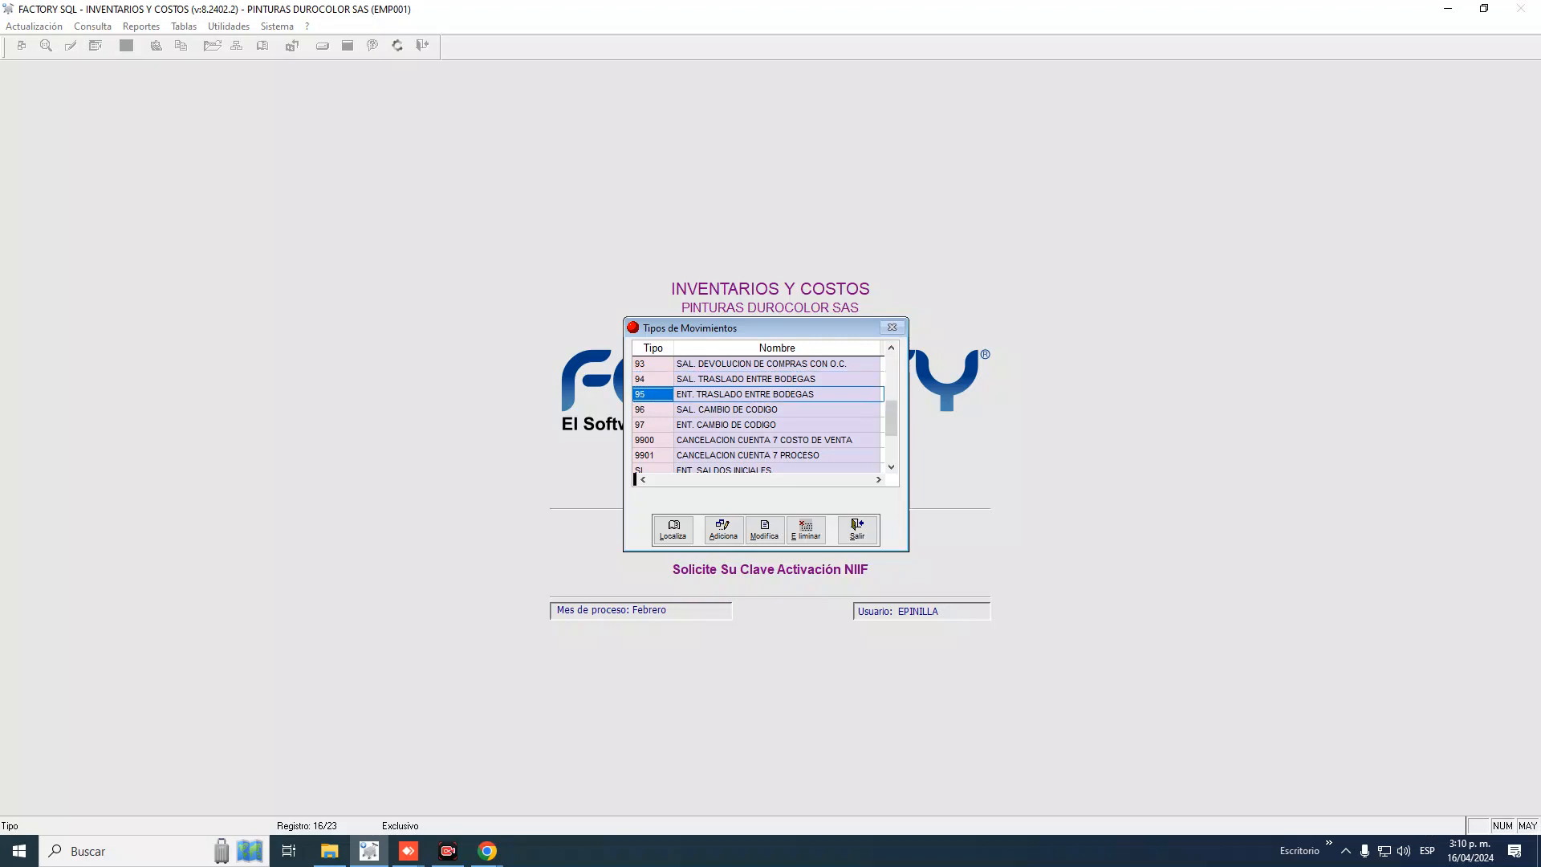
key(Up)
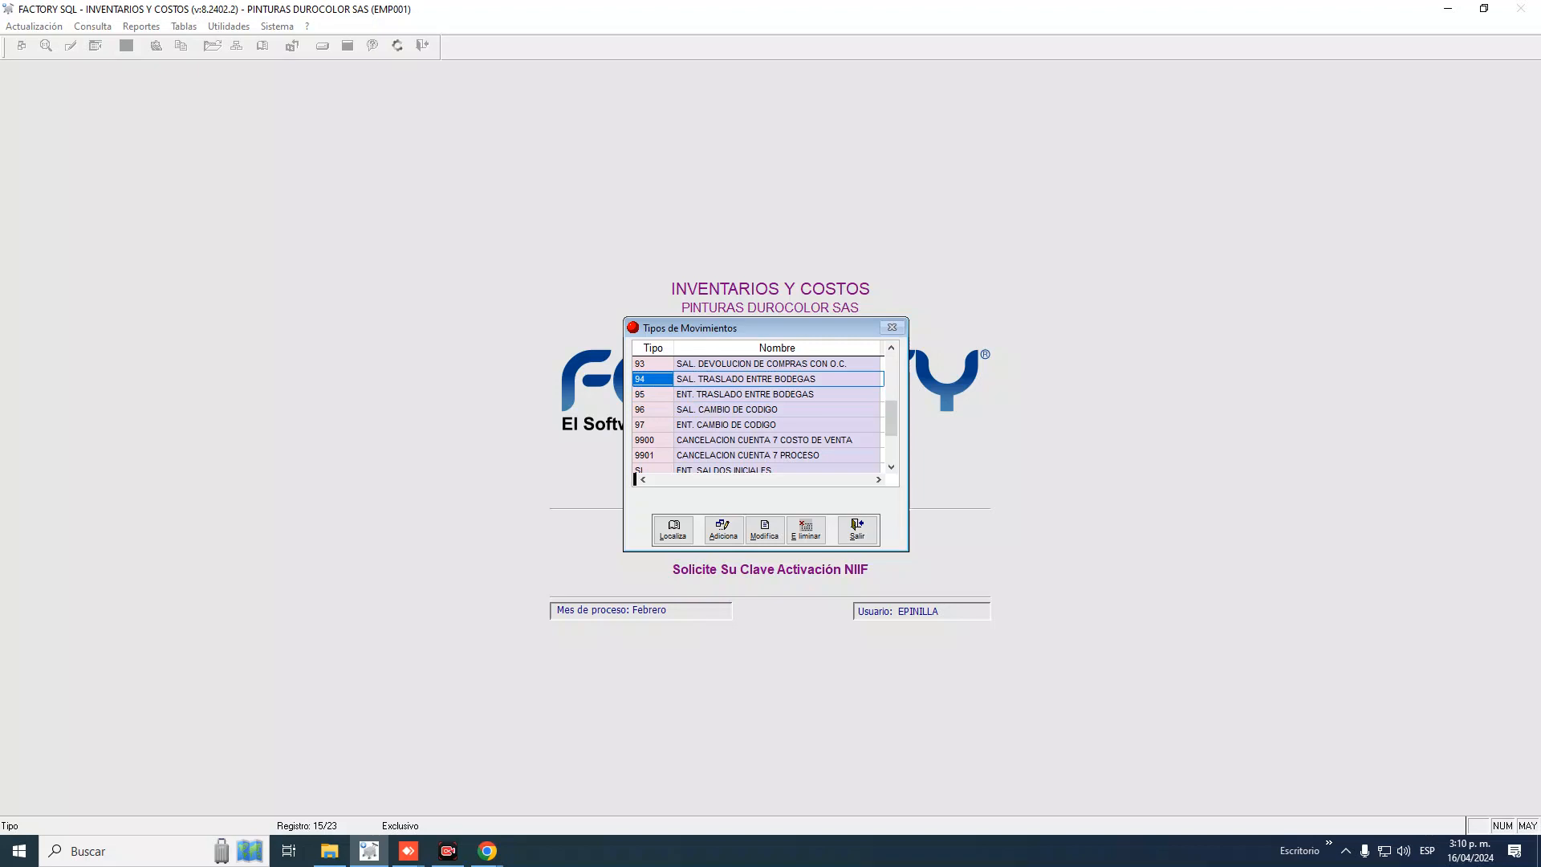
key(Down)
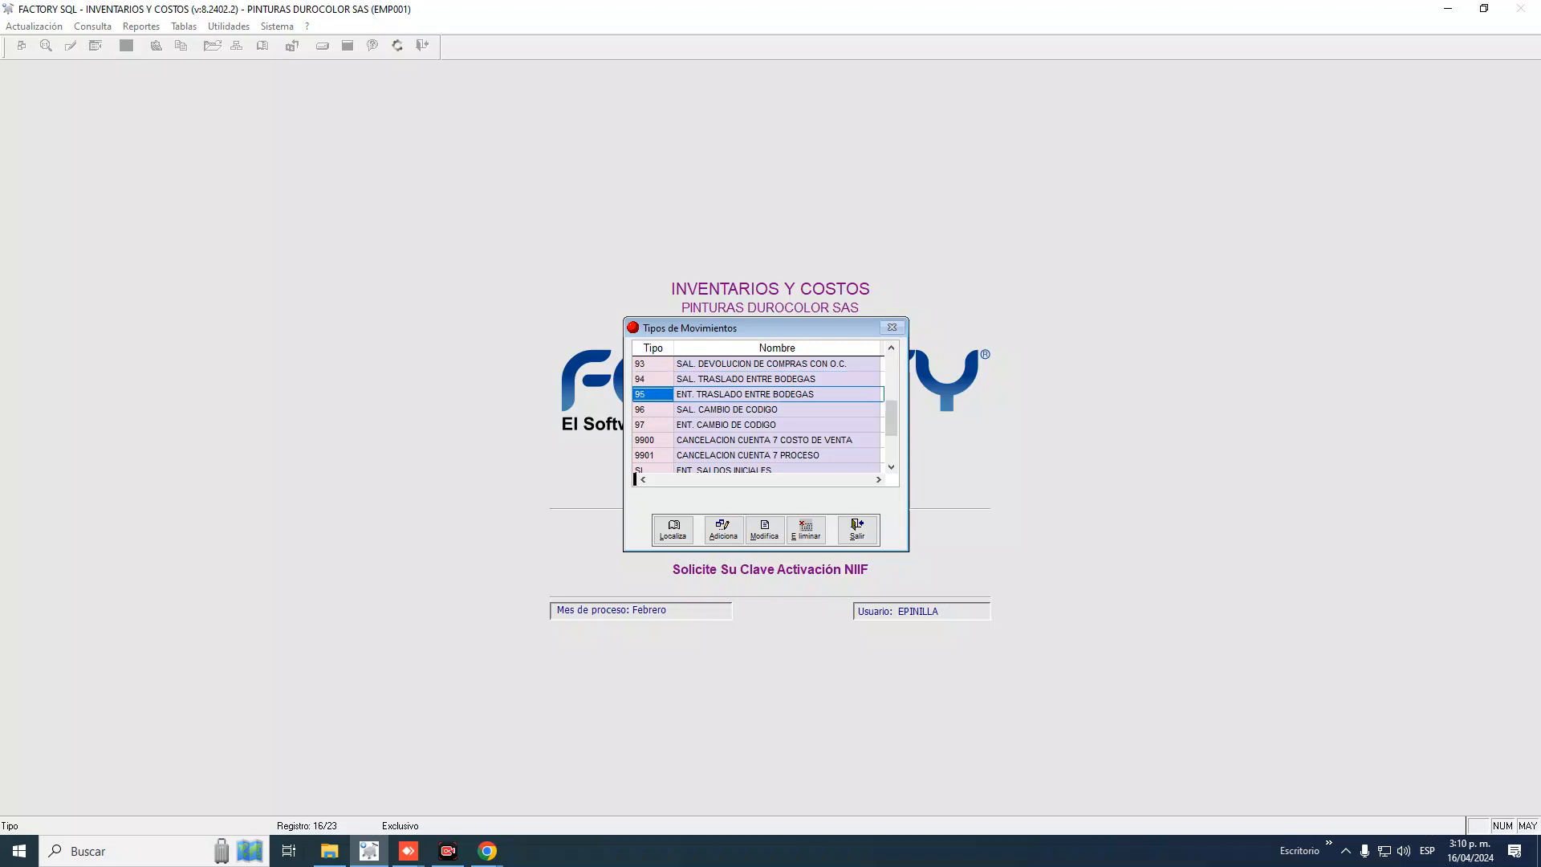
key(Up)
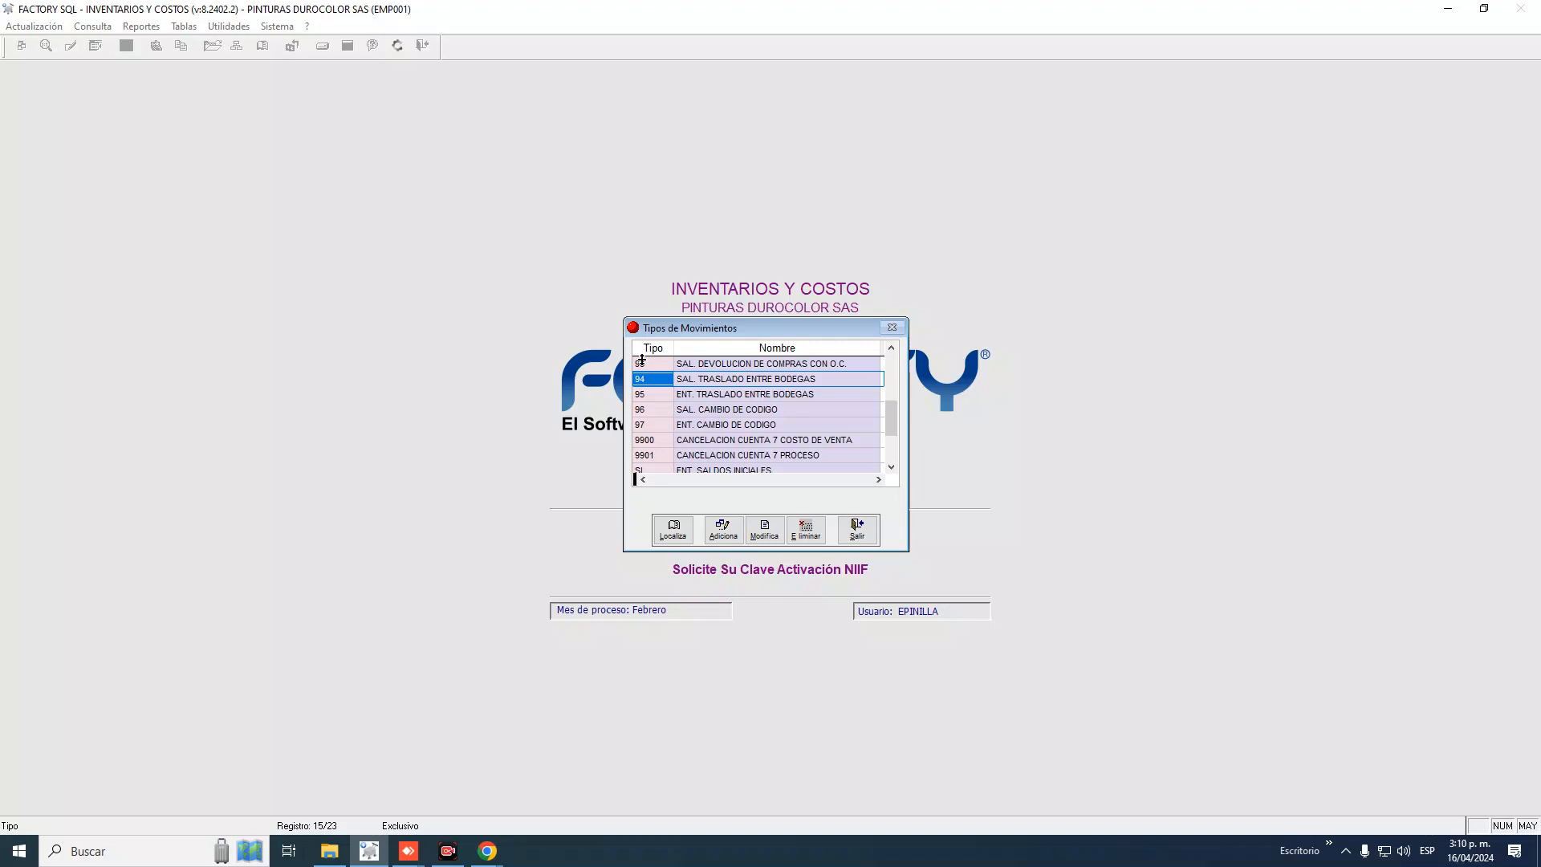
key(Down)
key(Up)
key(Down)
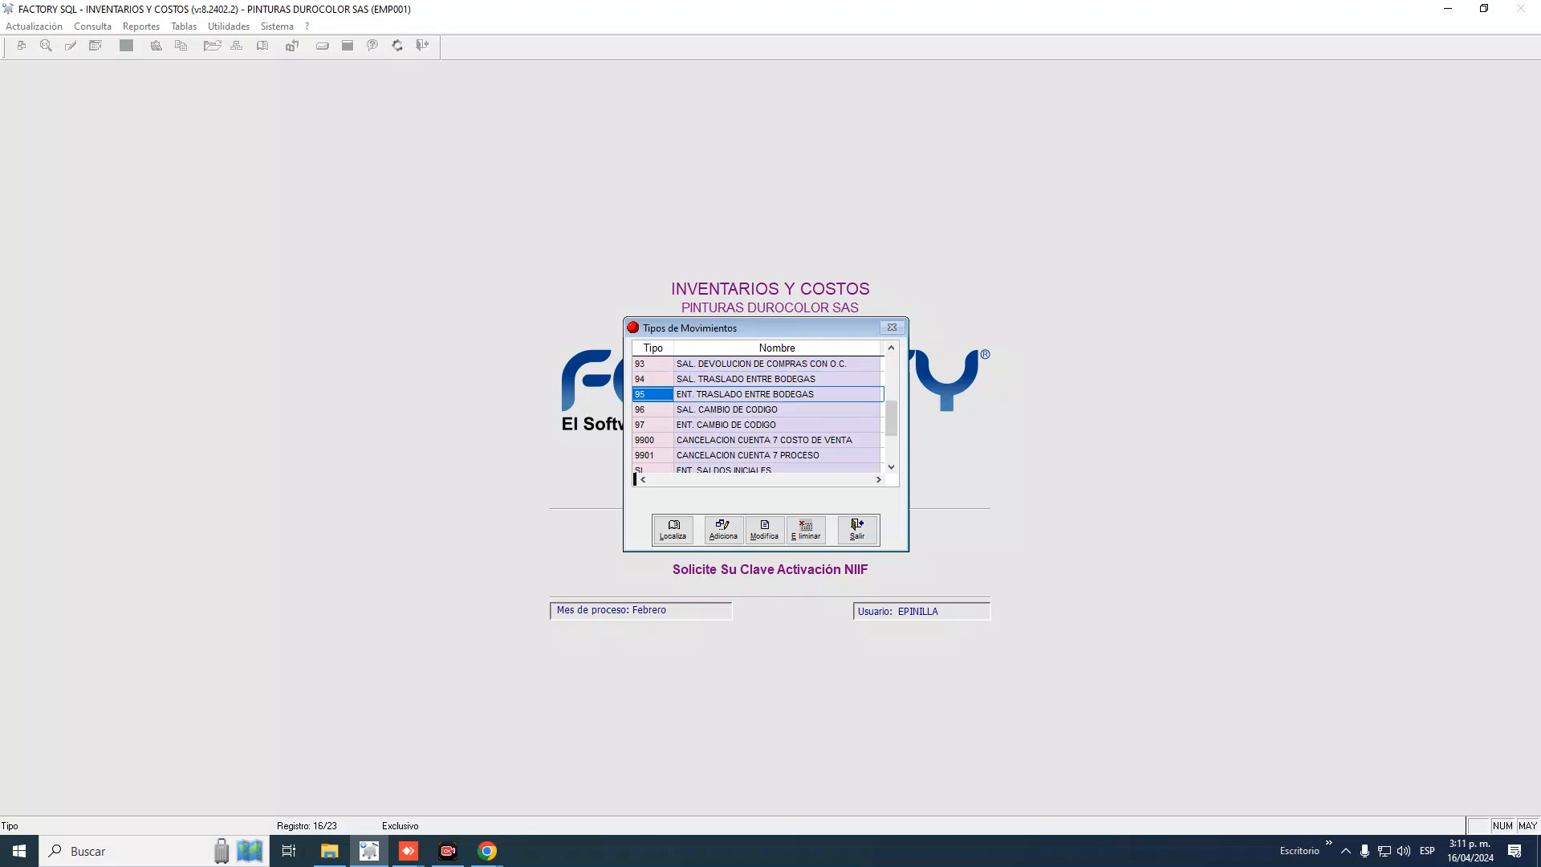
key(Up)
key(Down)
key(Up)
key(Down)
key(Up)
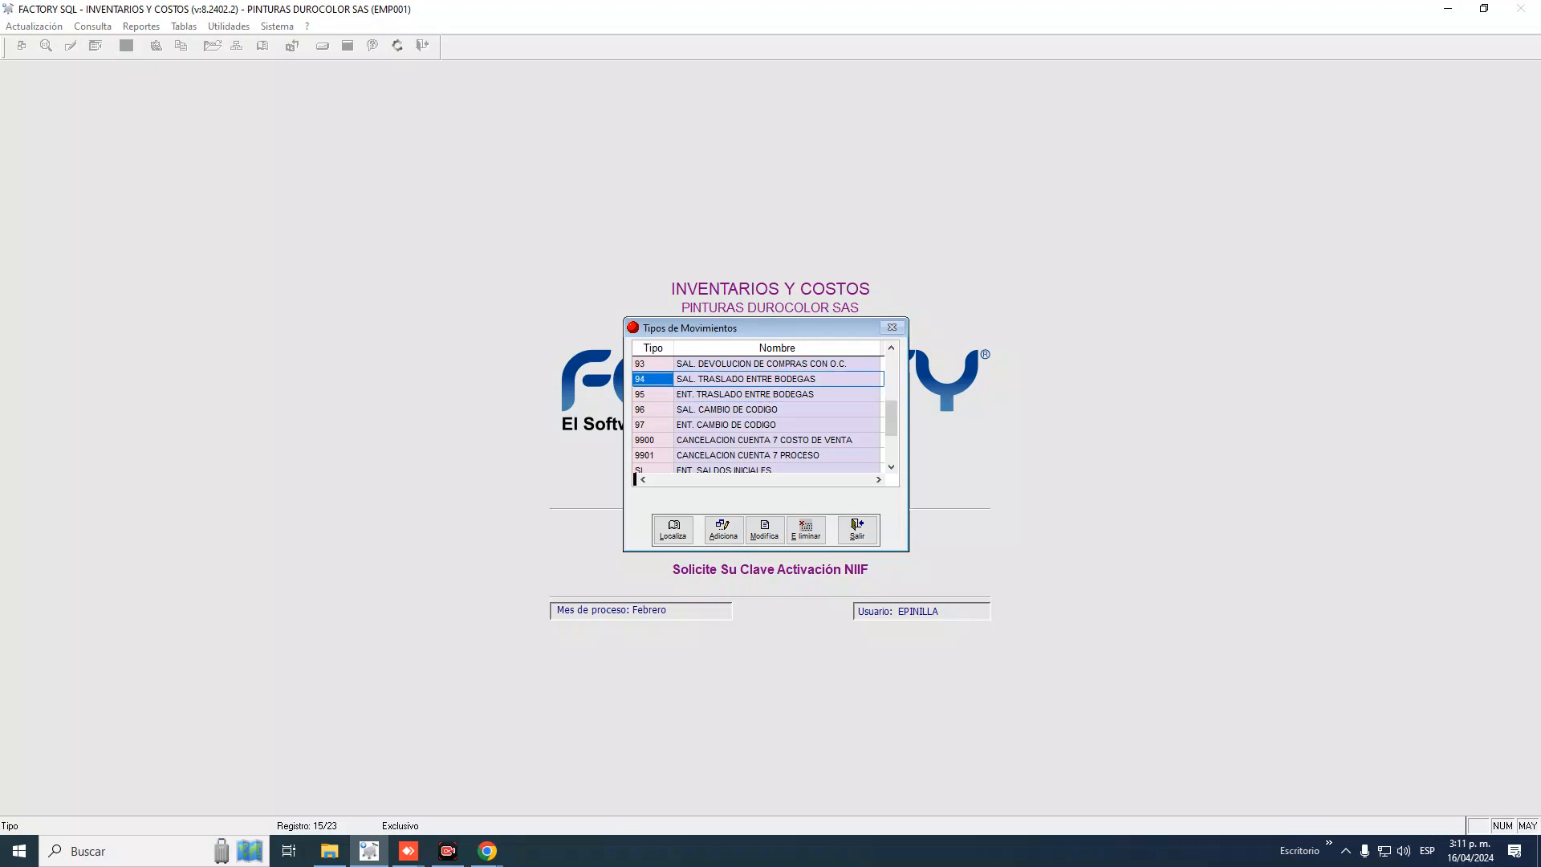
key(Down)
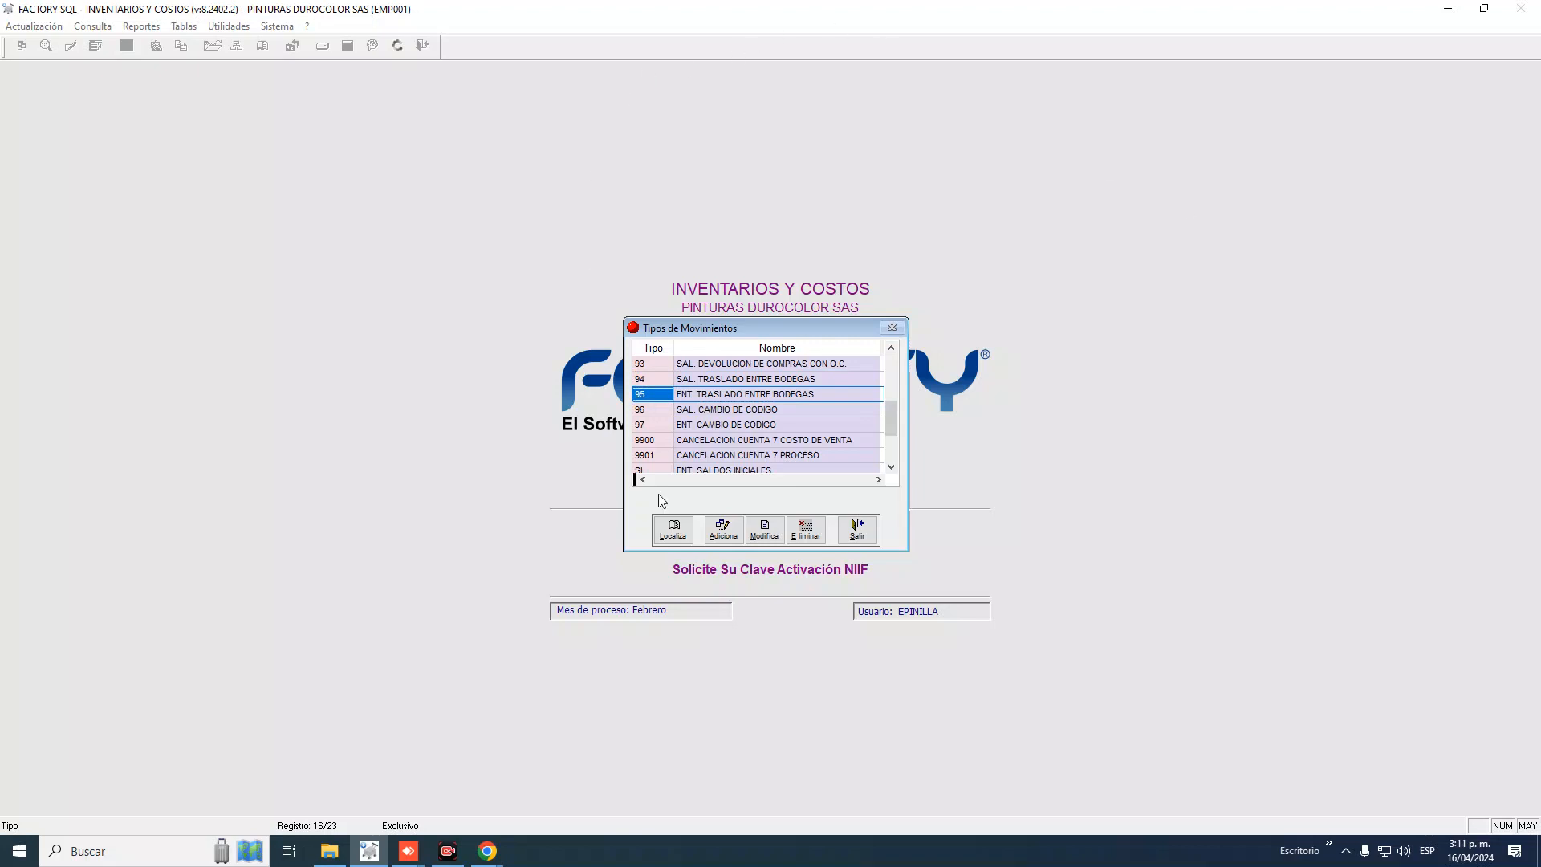
Add movement type 9401 and name it TRASLADO PUNTO DE FABRICA
click(724, 532)
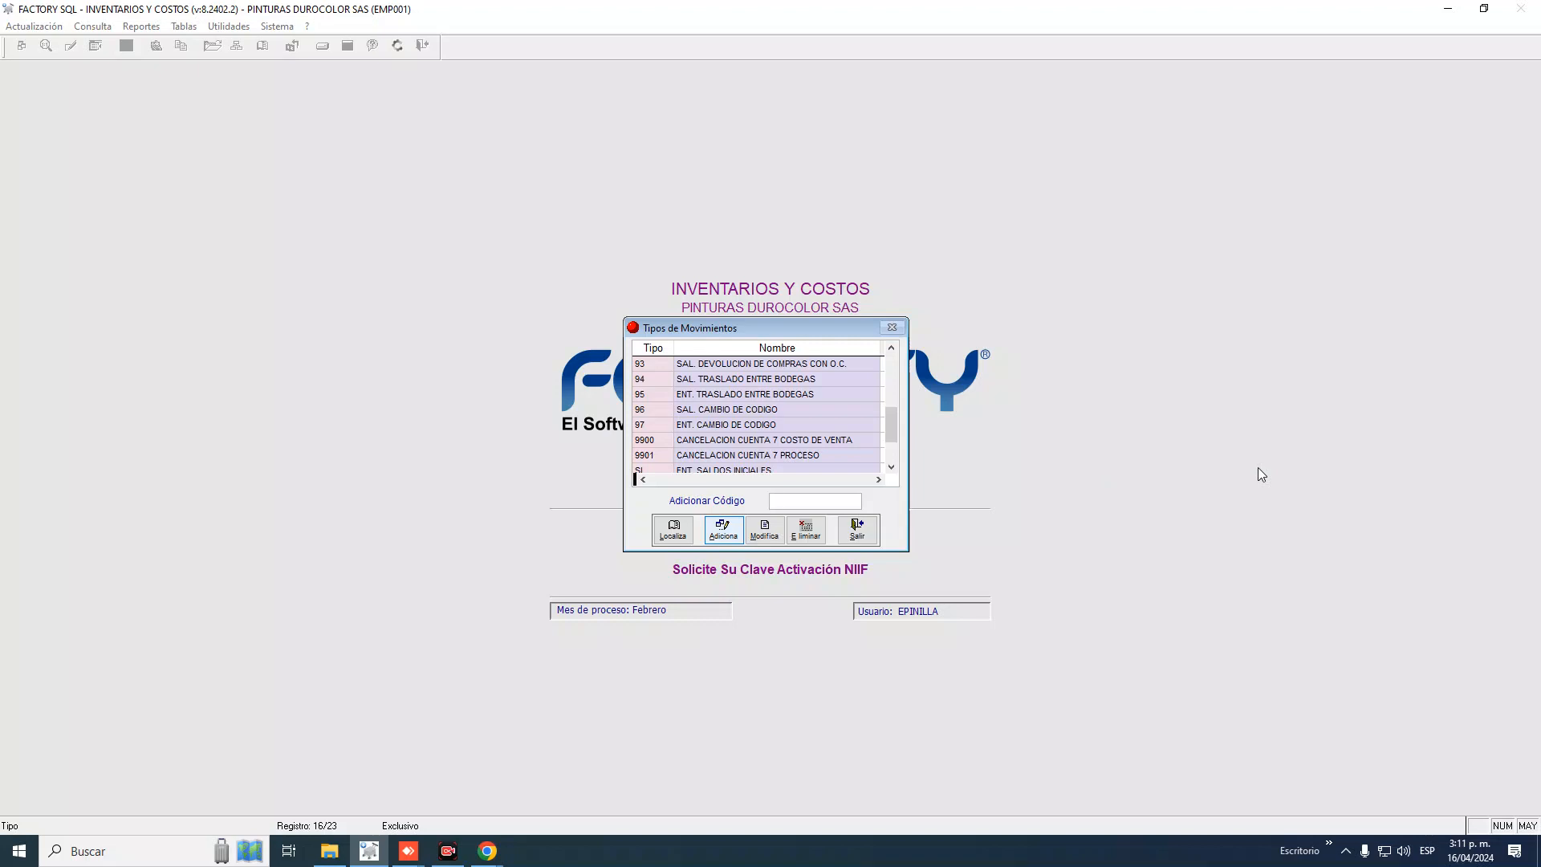
text(9401)
key(Return)
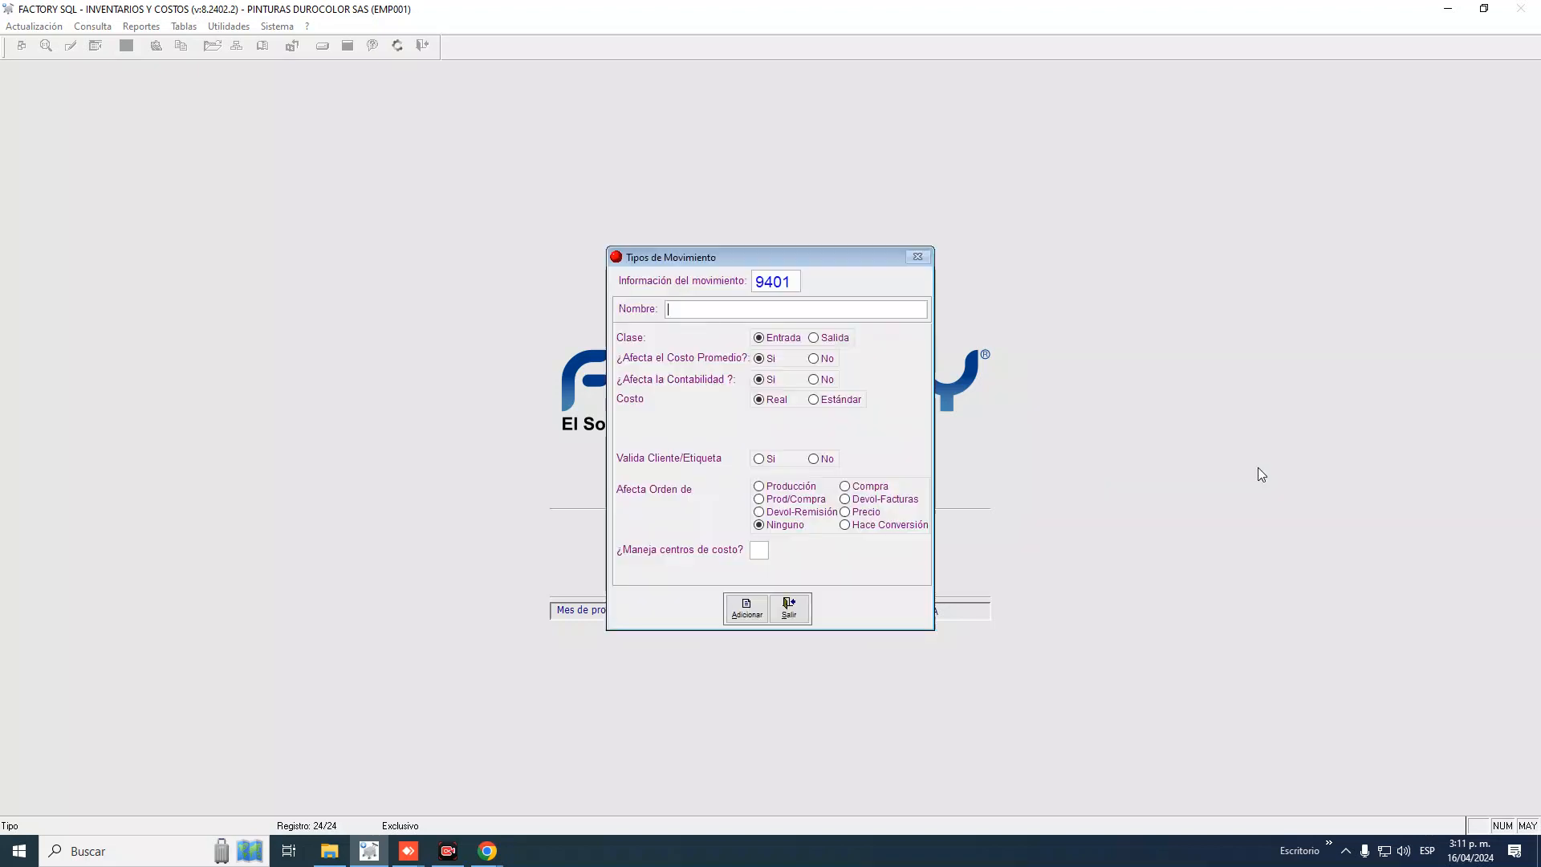
text(TRAASLADO)
key(BackSpace)
key(BackSpace)
key(BackSpace)
key(BackSpace)
key(BackSpace)
key(BackSpace)
key(BackSpace)
text(ASLADO PUNTO DE FABRICA)
click(799, 607)
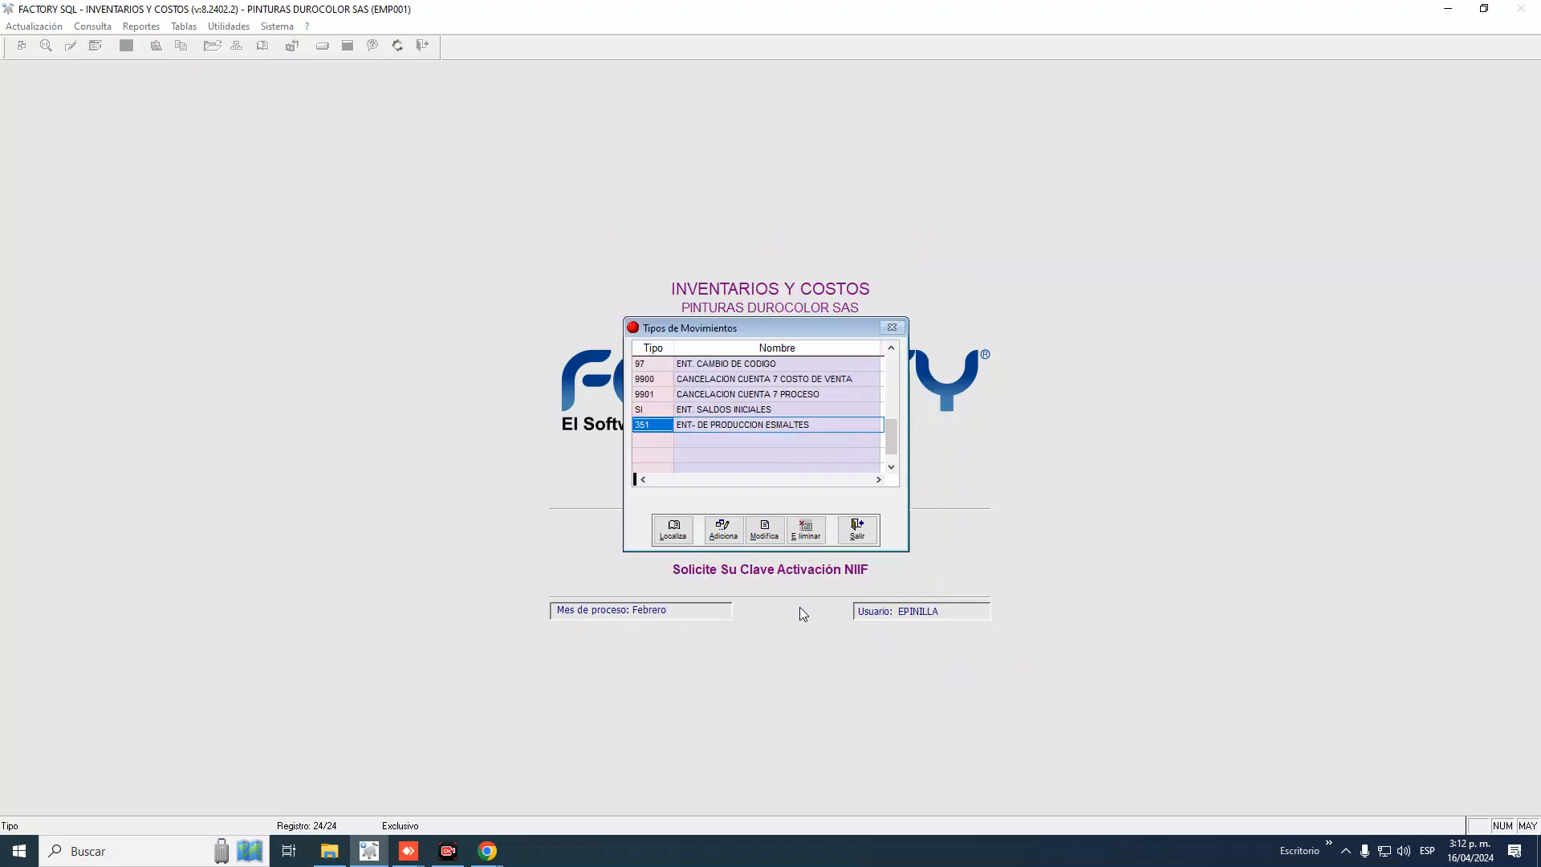
click(653, 409)
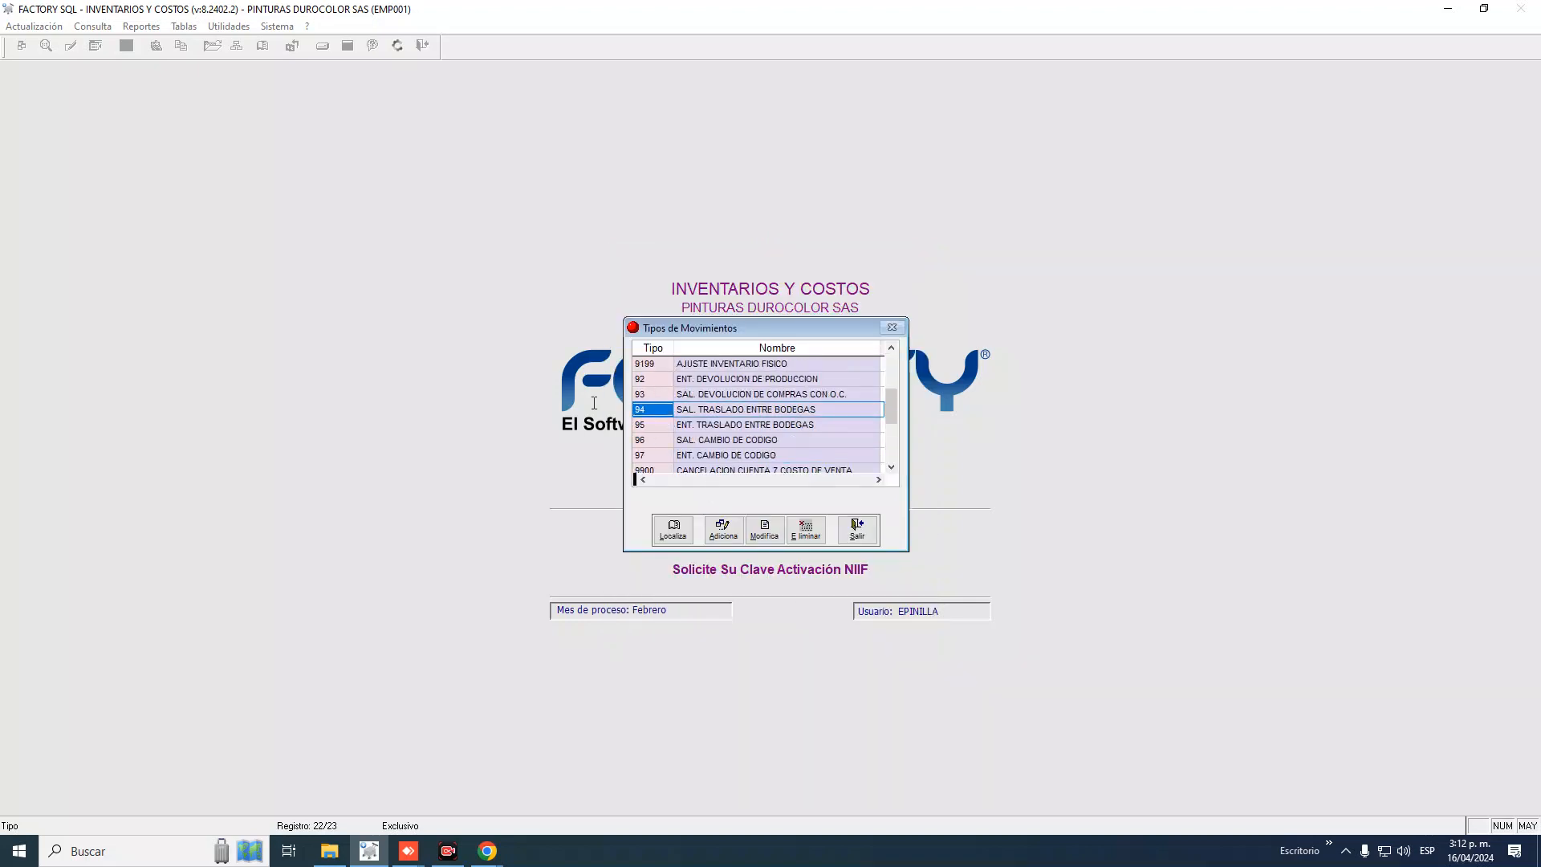
click(652, 423)
click(653, 411)
key(Down)
key(Down)
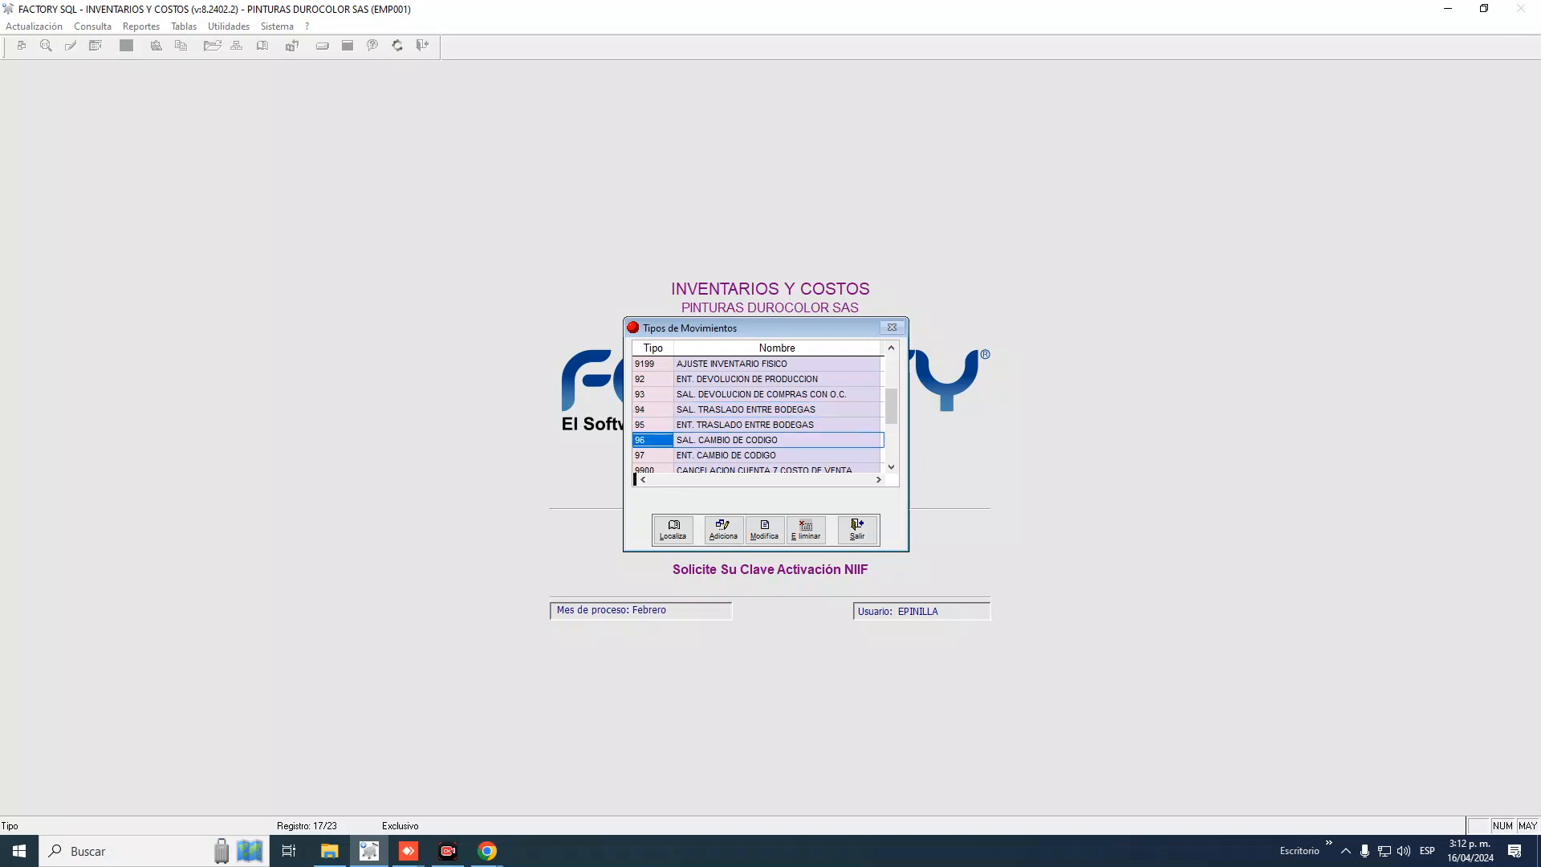
key(Down)
key(Up)
key(Down)
key(Down)
key(Down)
key(Up)
key(Up)
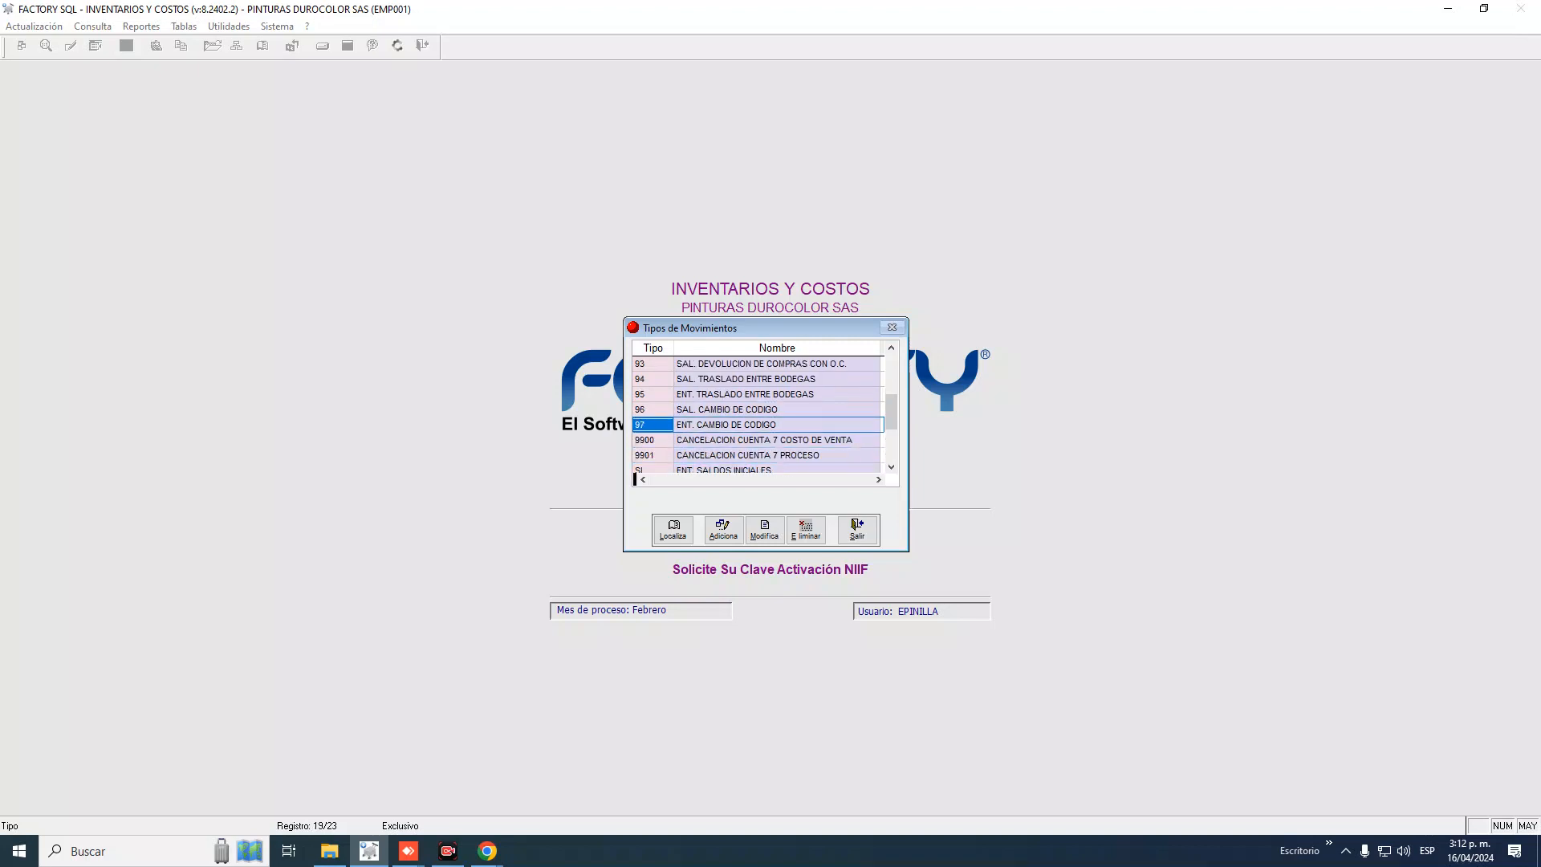
key(Up)
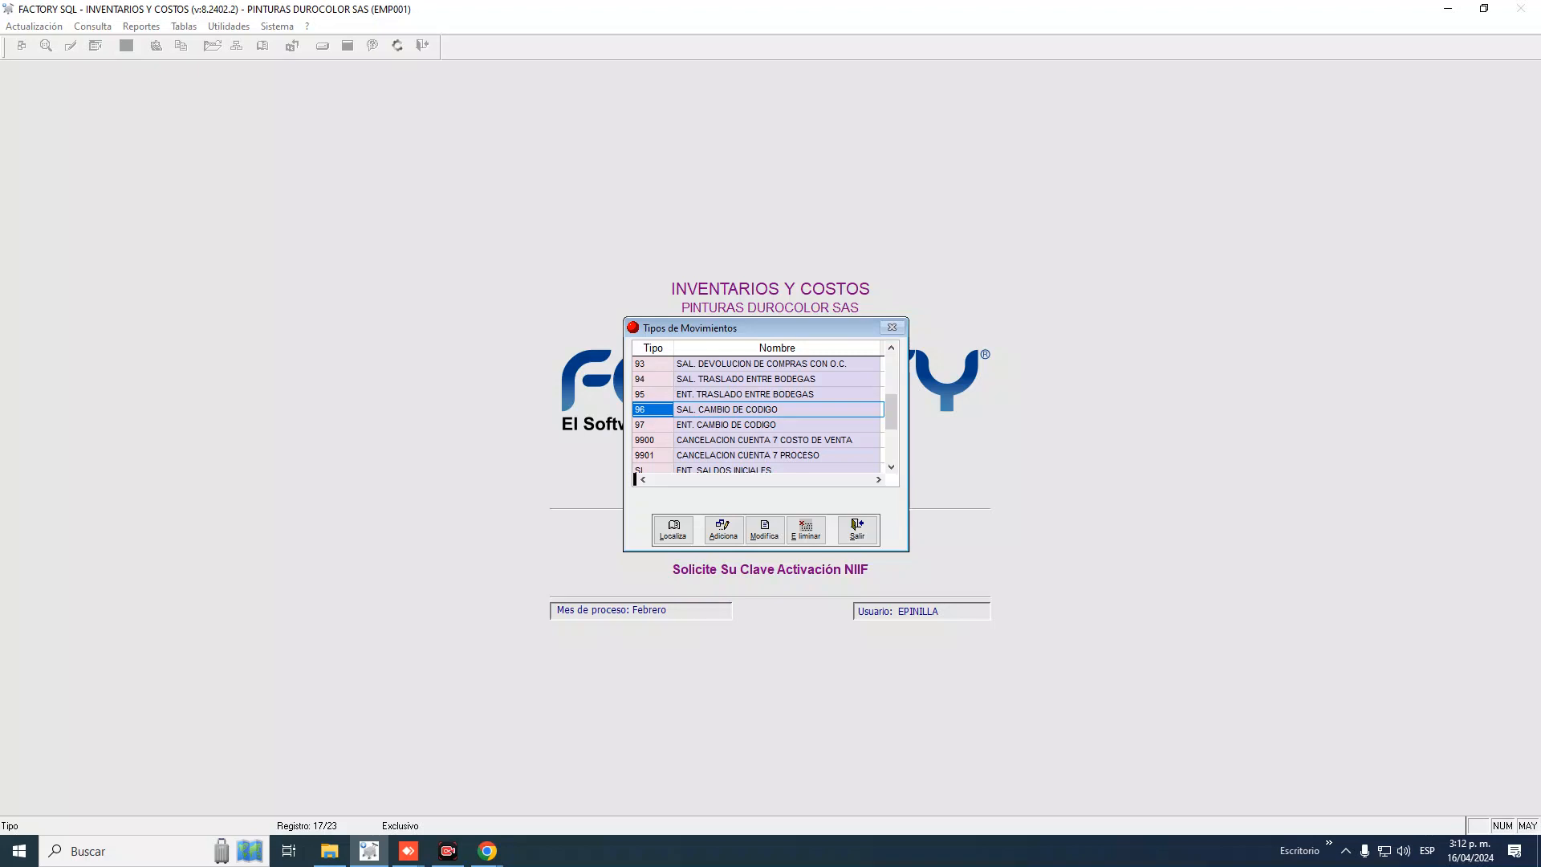
key(Down)
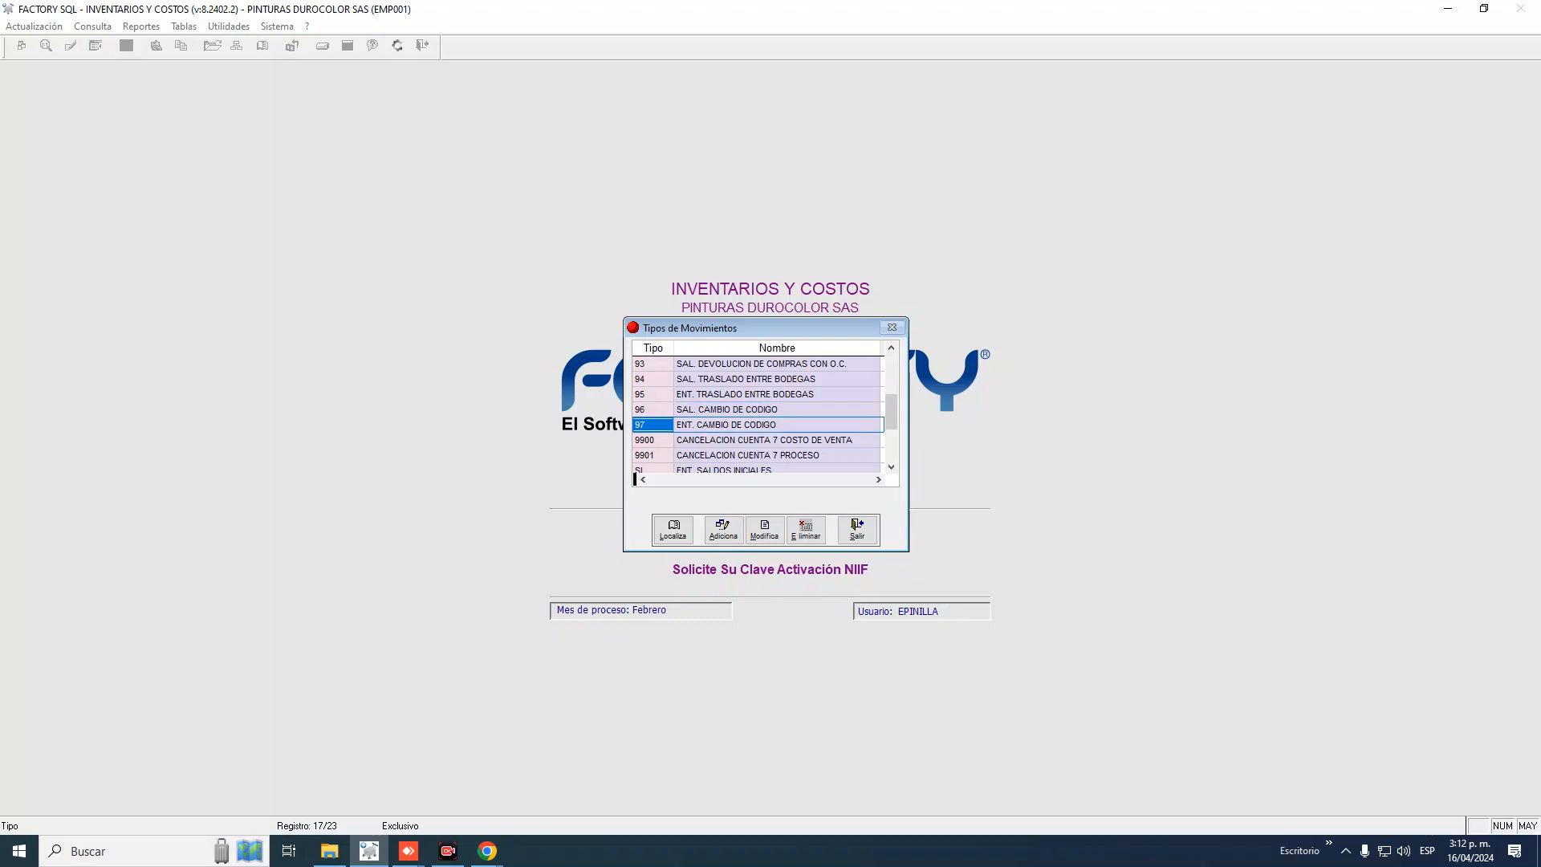
key(Up)
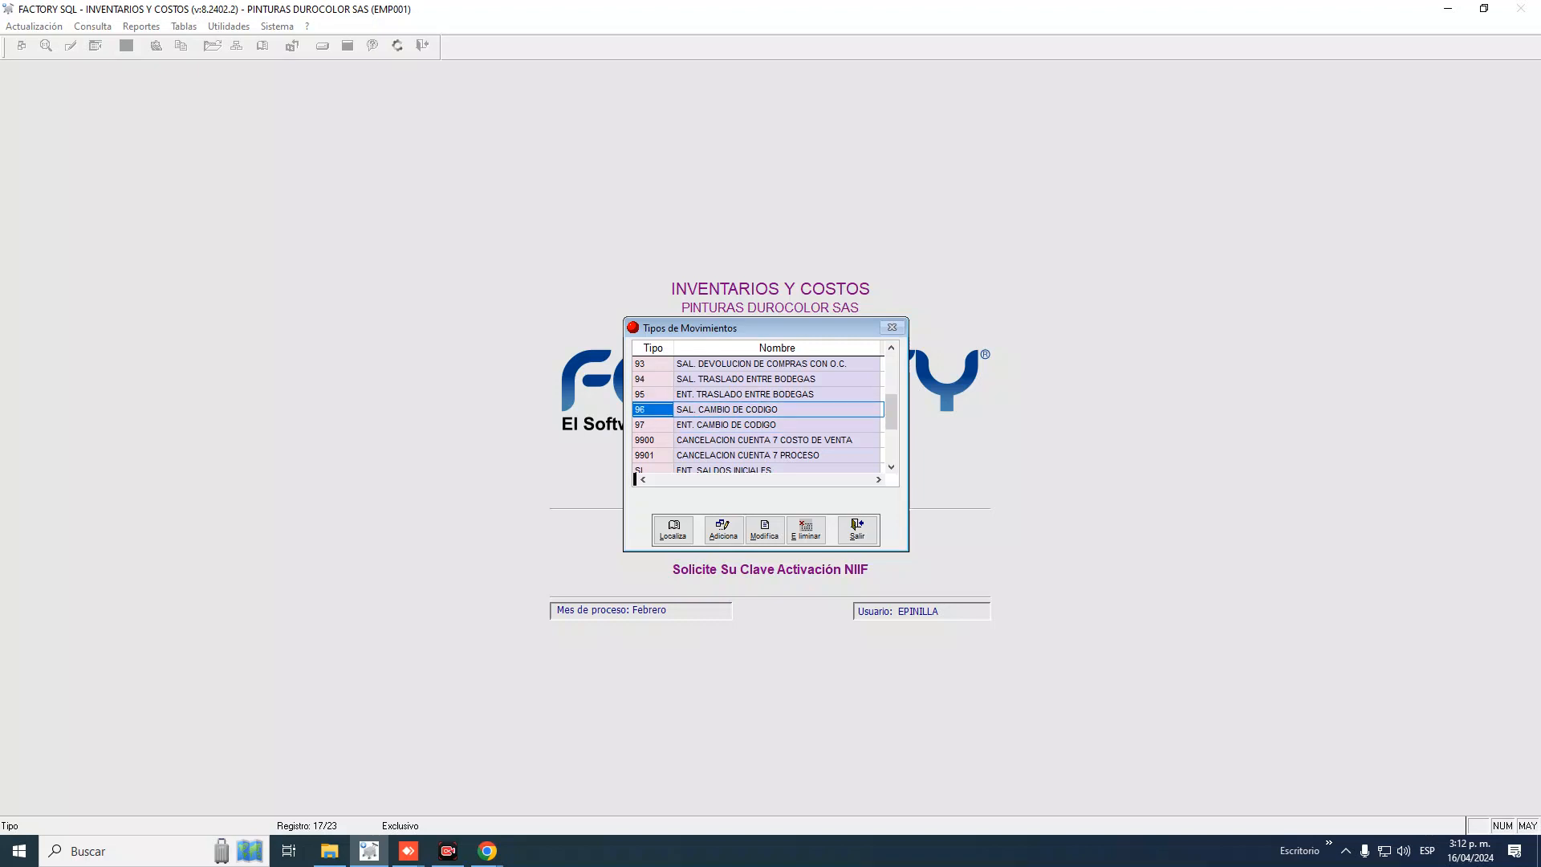
key(Down)
key(Up)
key(Down)
key(Up)
key(Down)
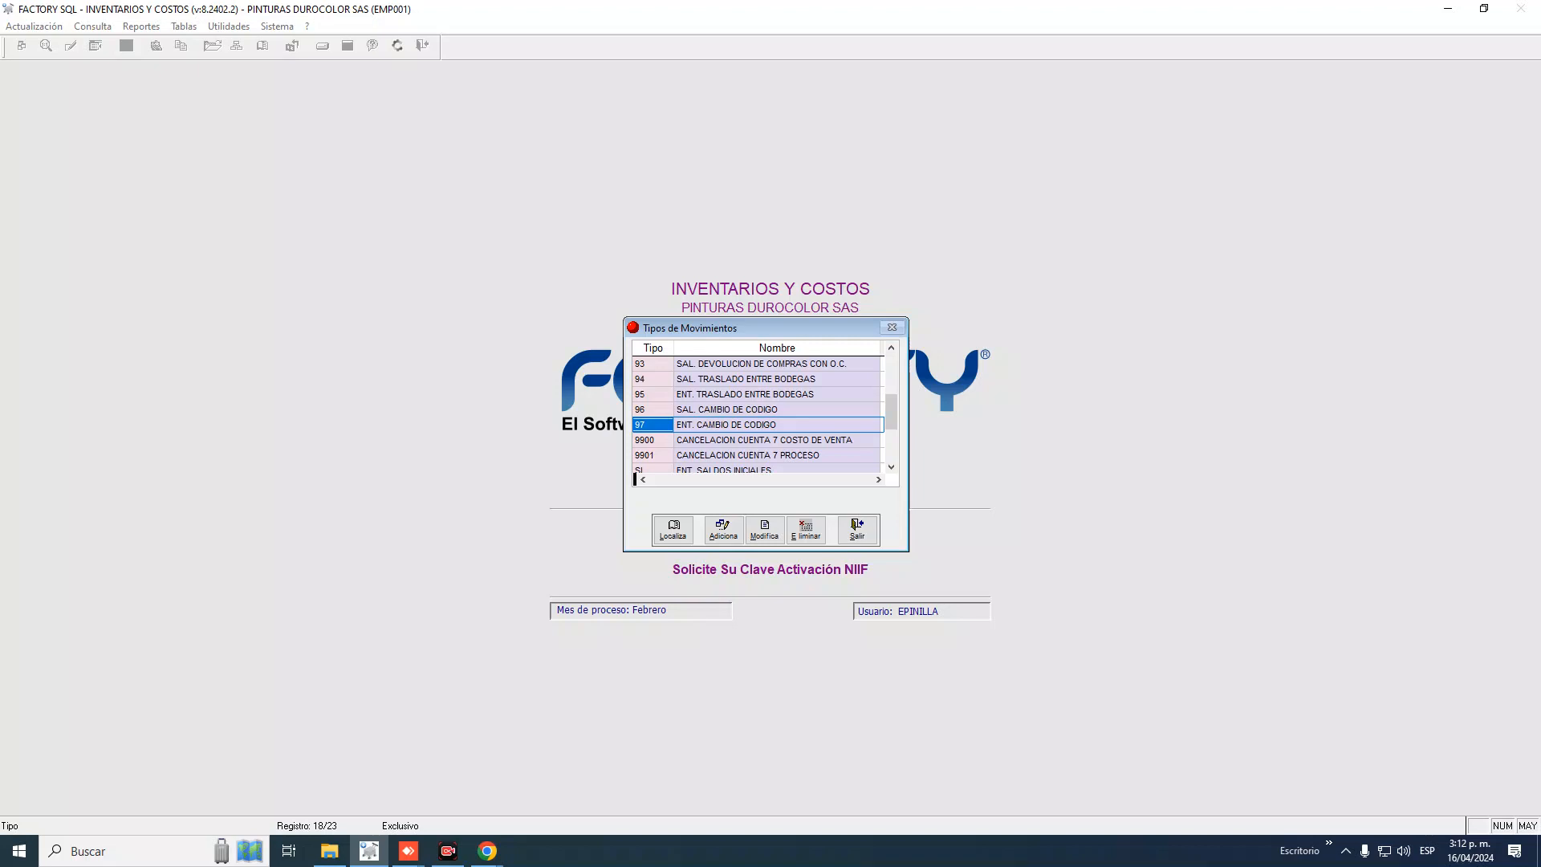
key(Up)
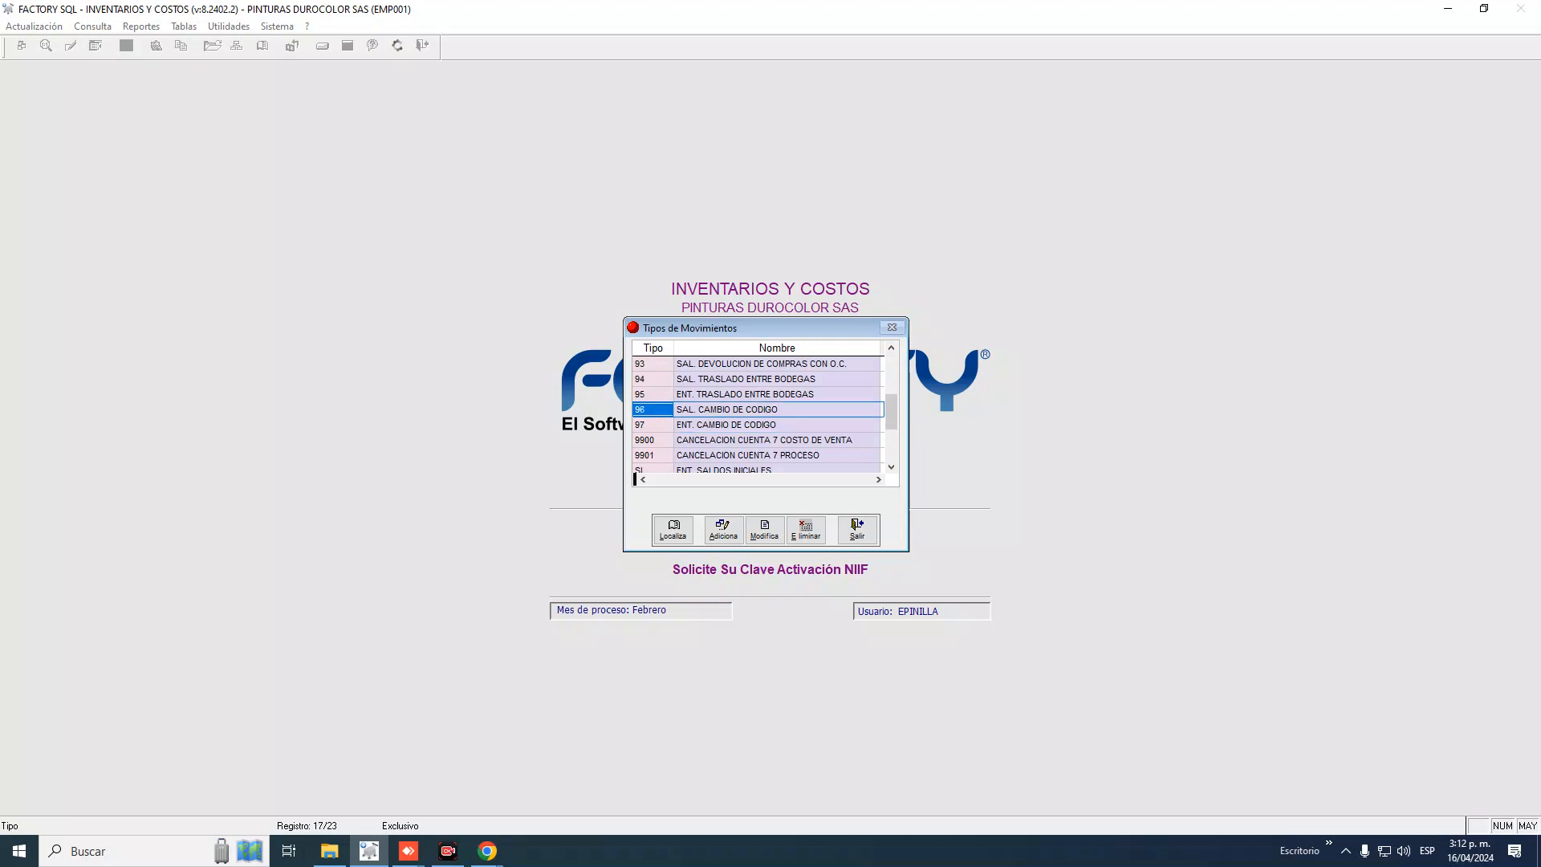
click(746, 409)
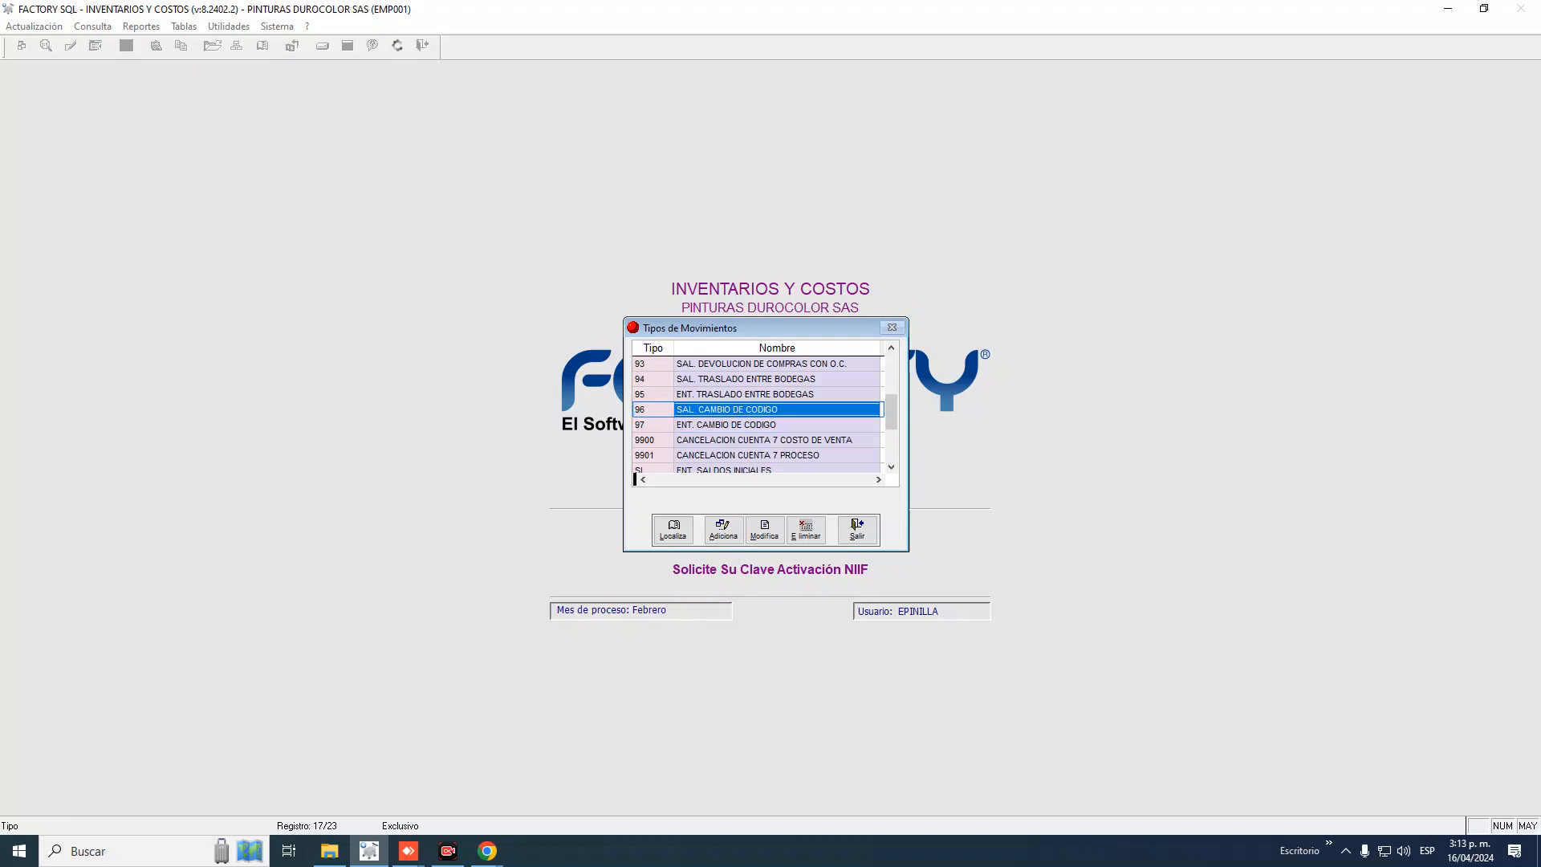
click(652, 410)
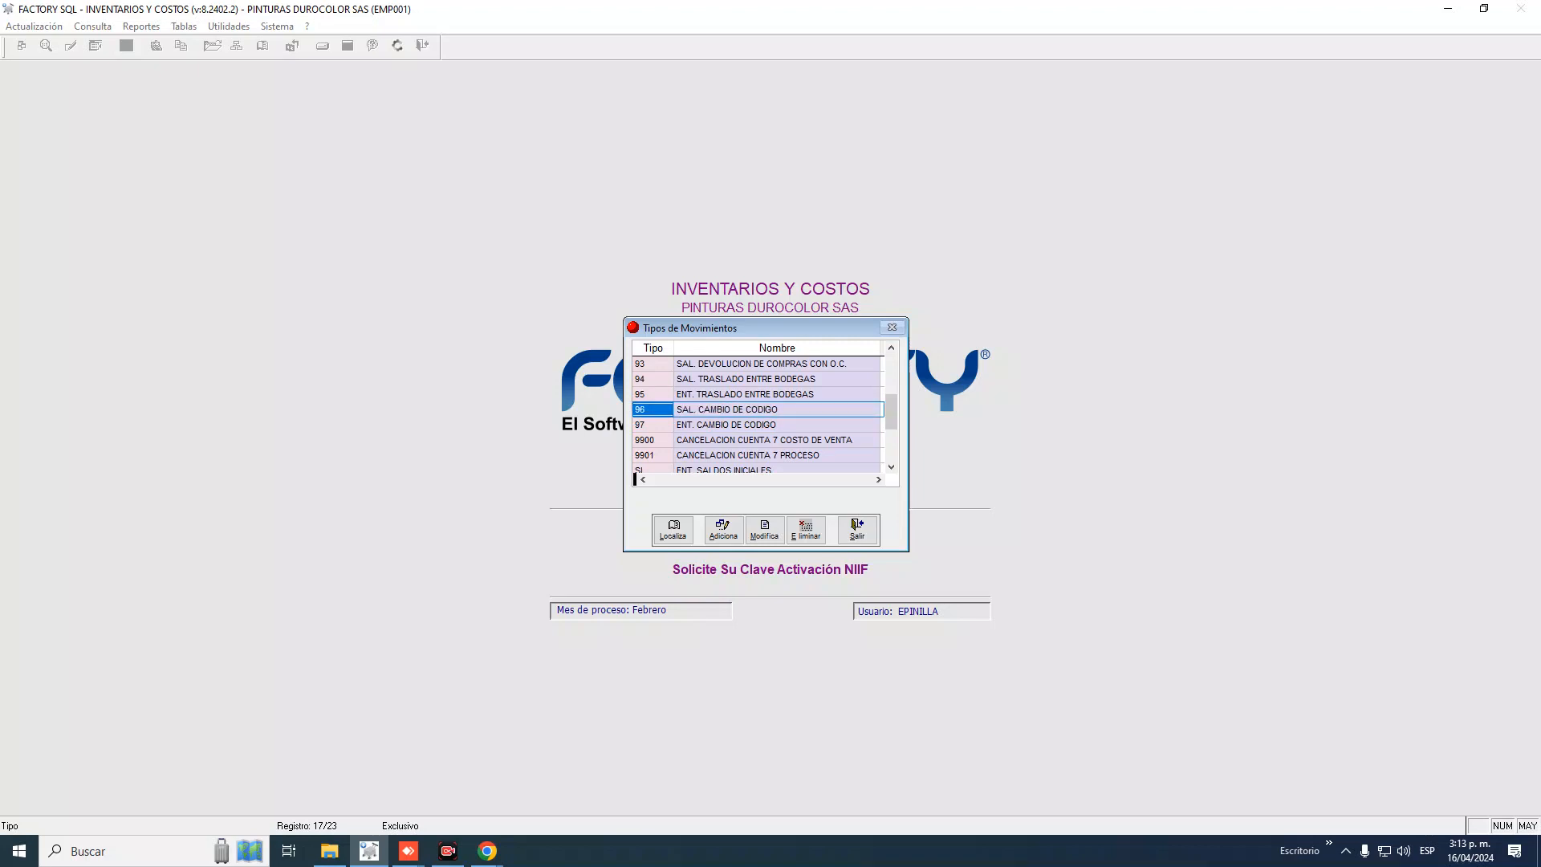
key(Down)
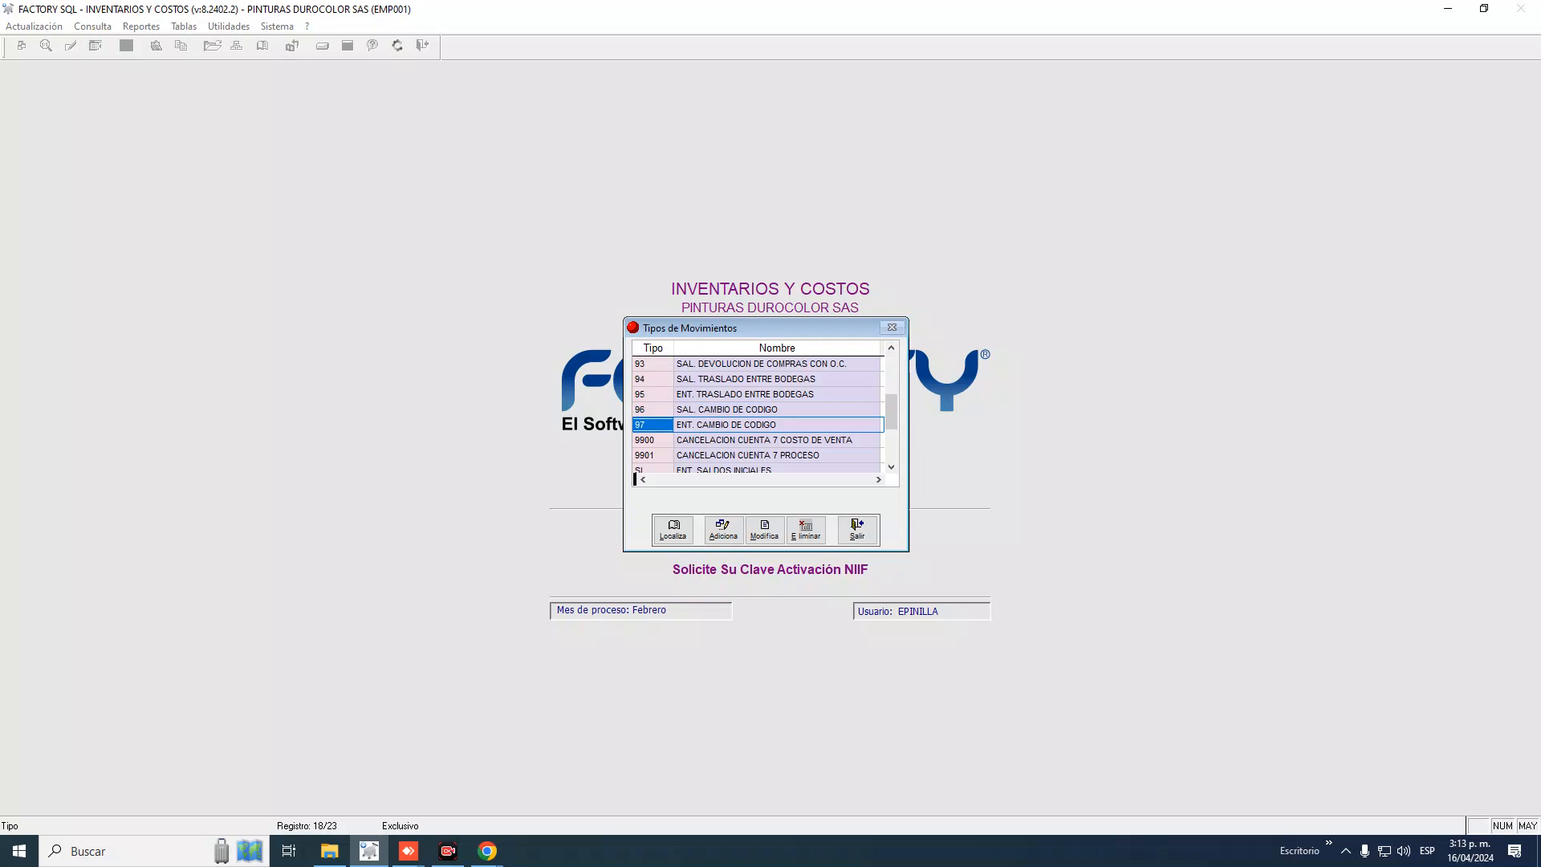
key(Up)
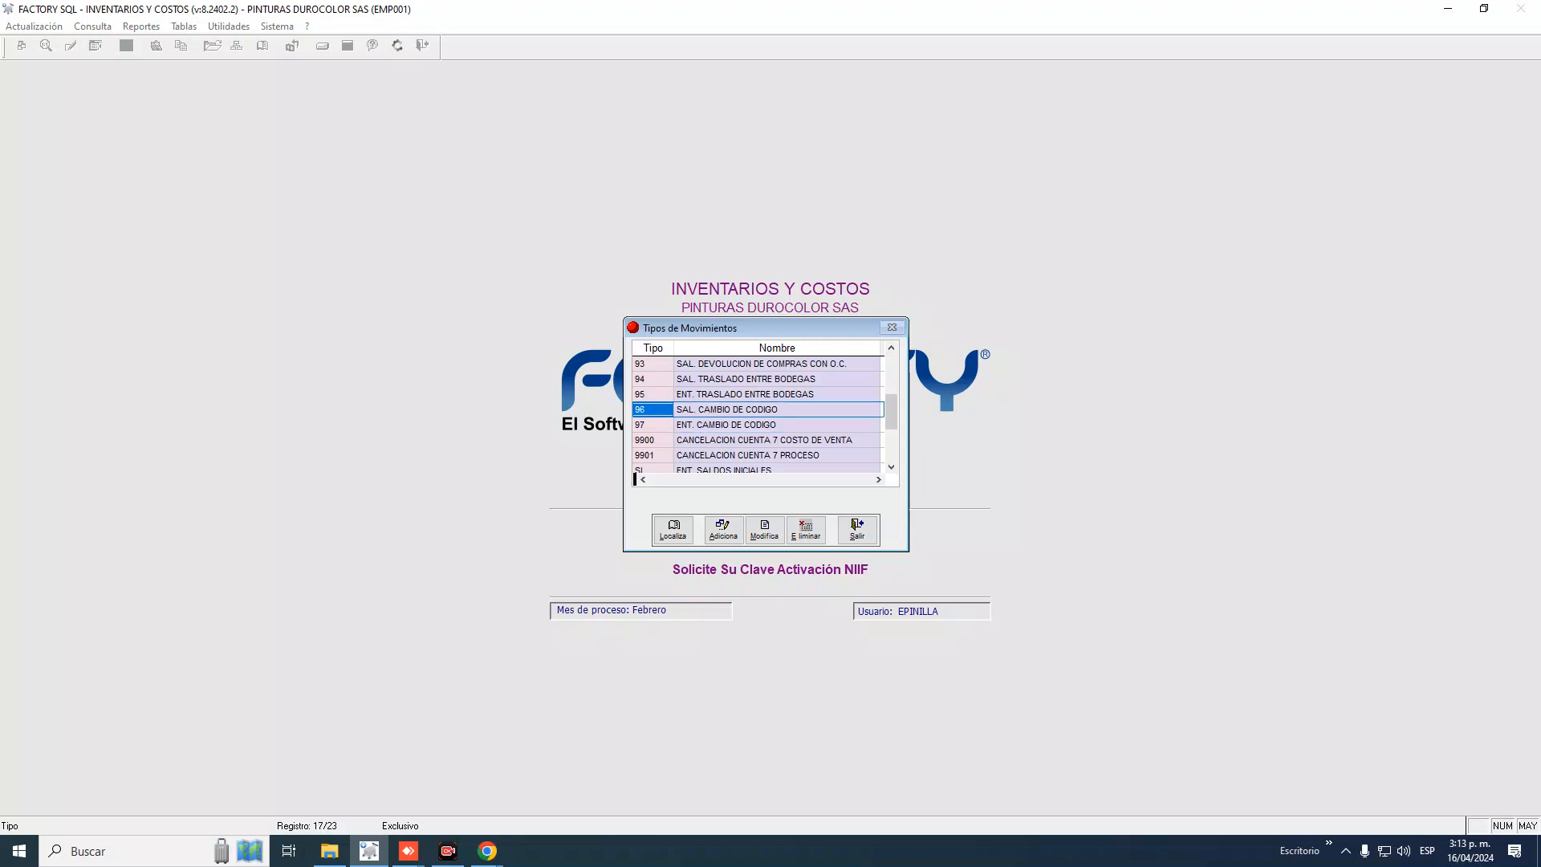
key(Down)
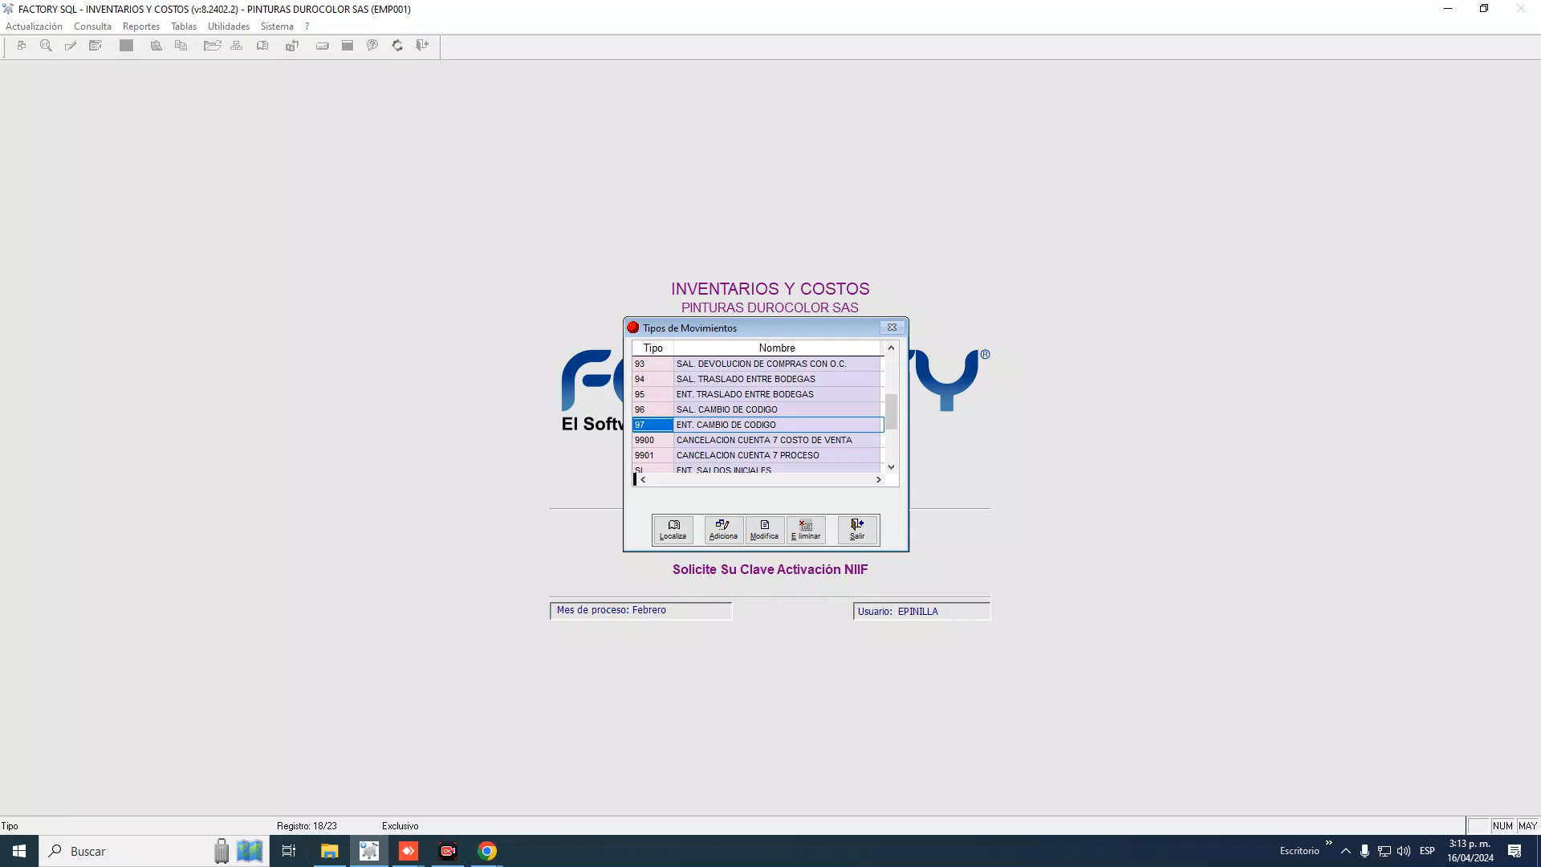
key(Up)
key(Return)
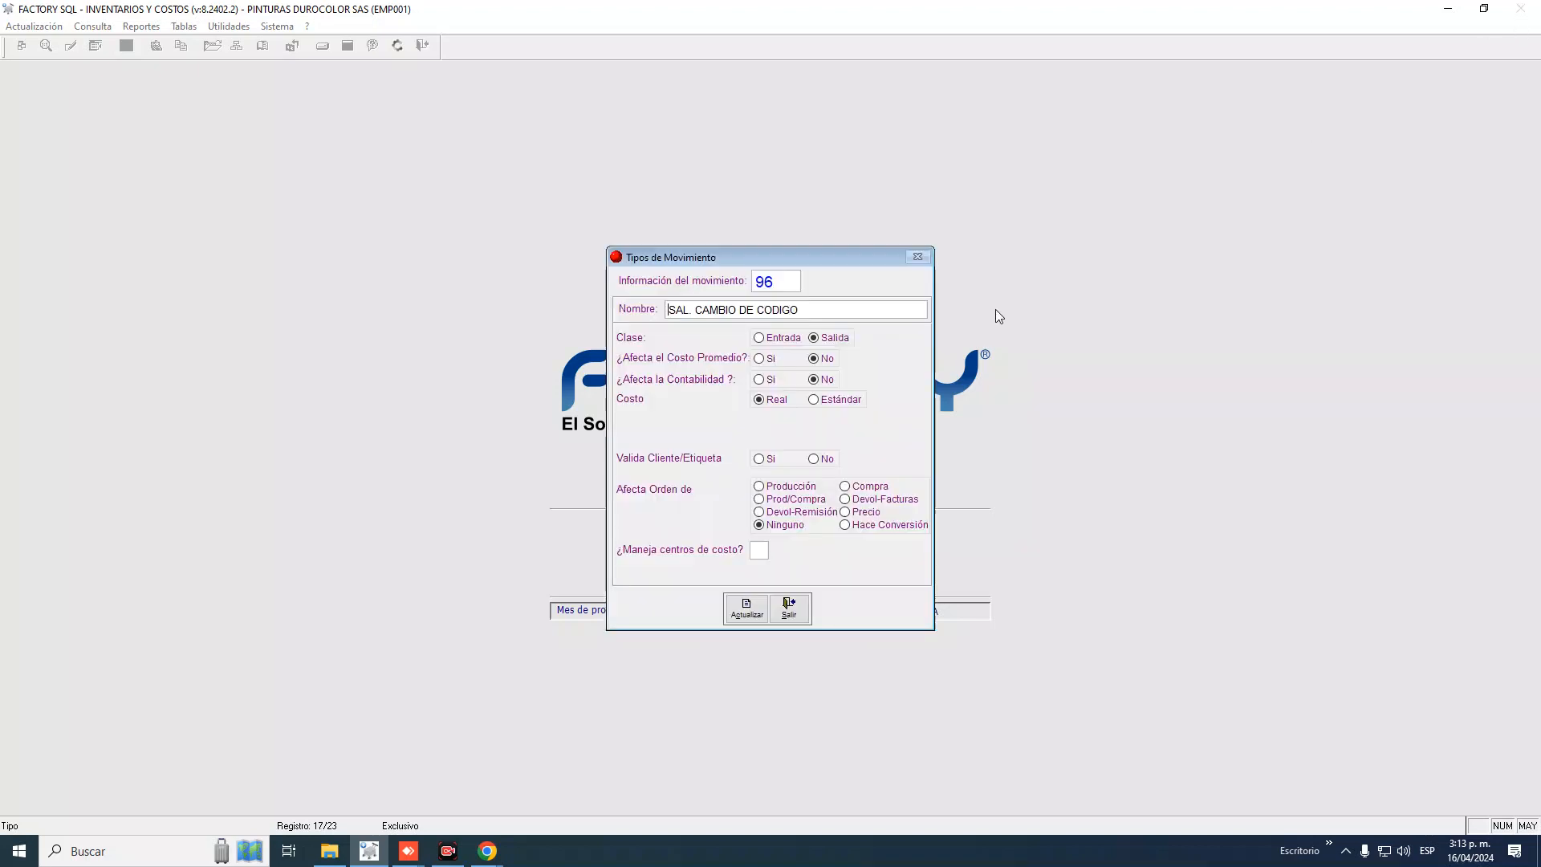
click(790, 608)
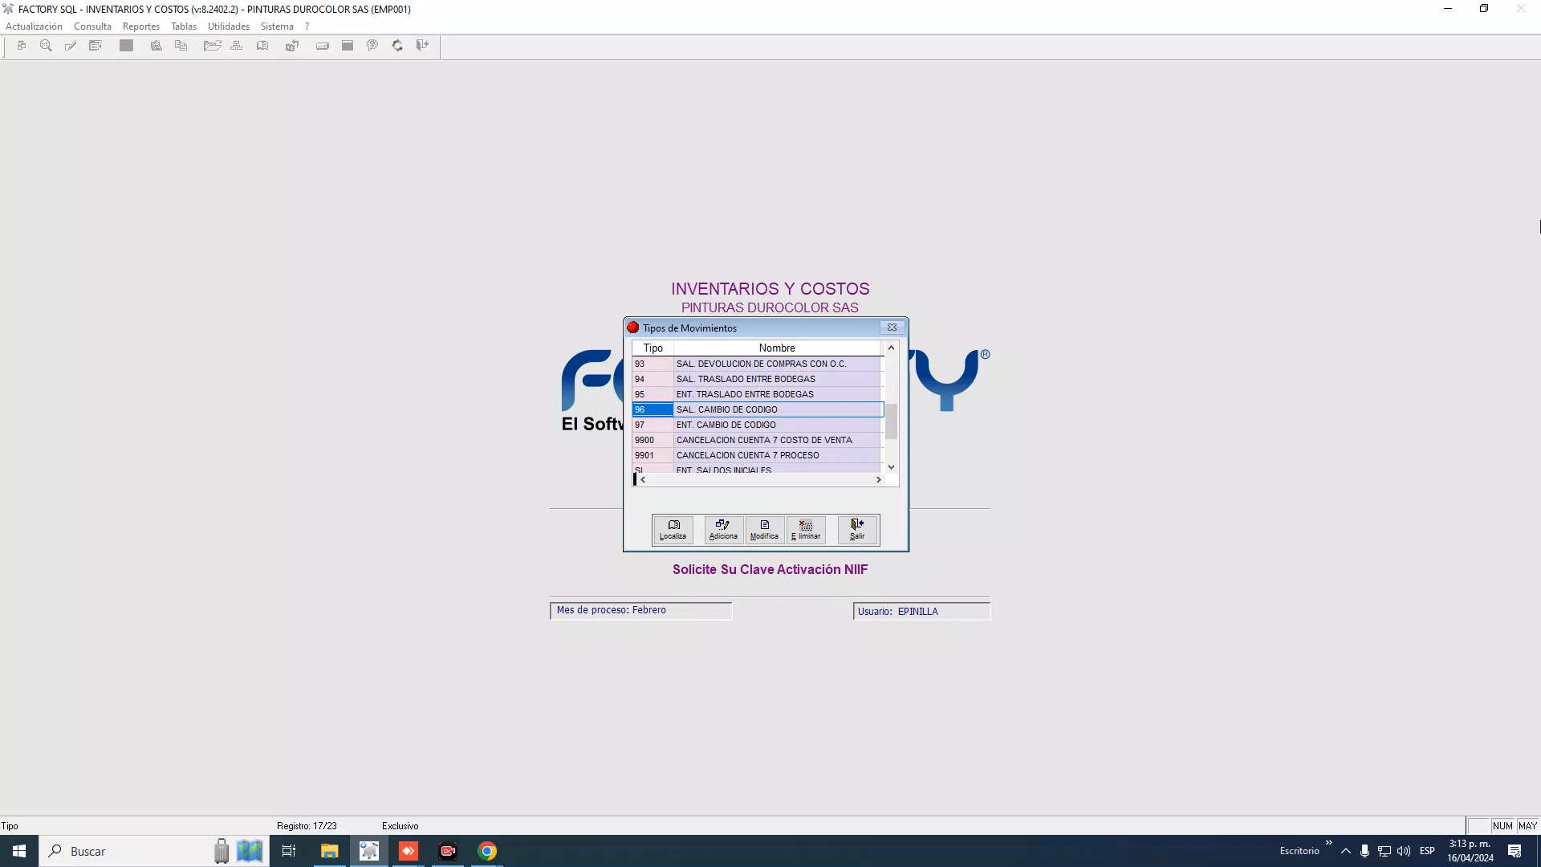
key(Down)
key(Down)
key(Down)
key(Down)
key(Down)
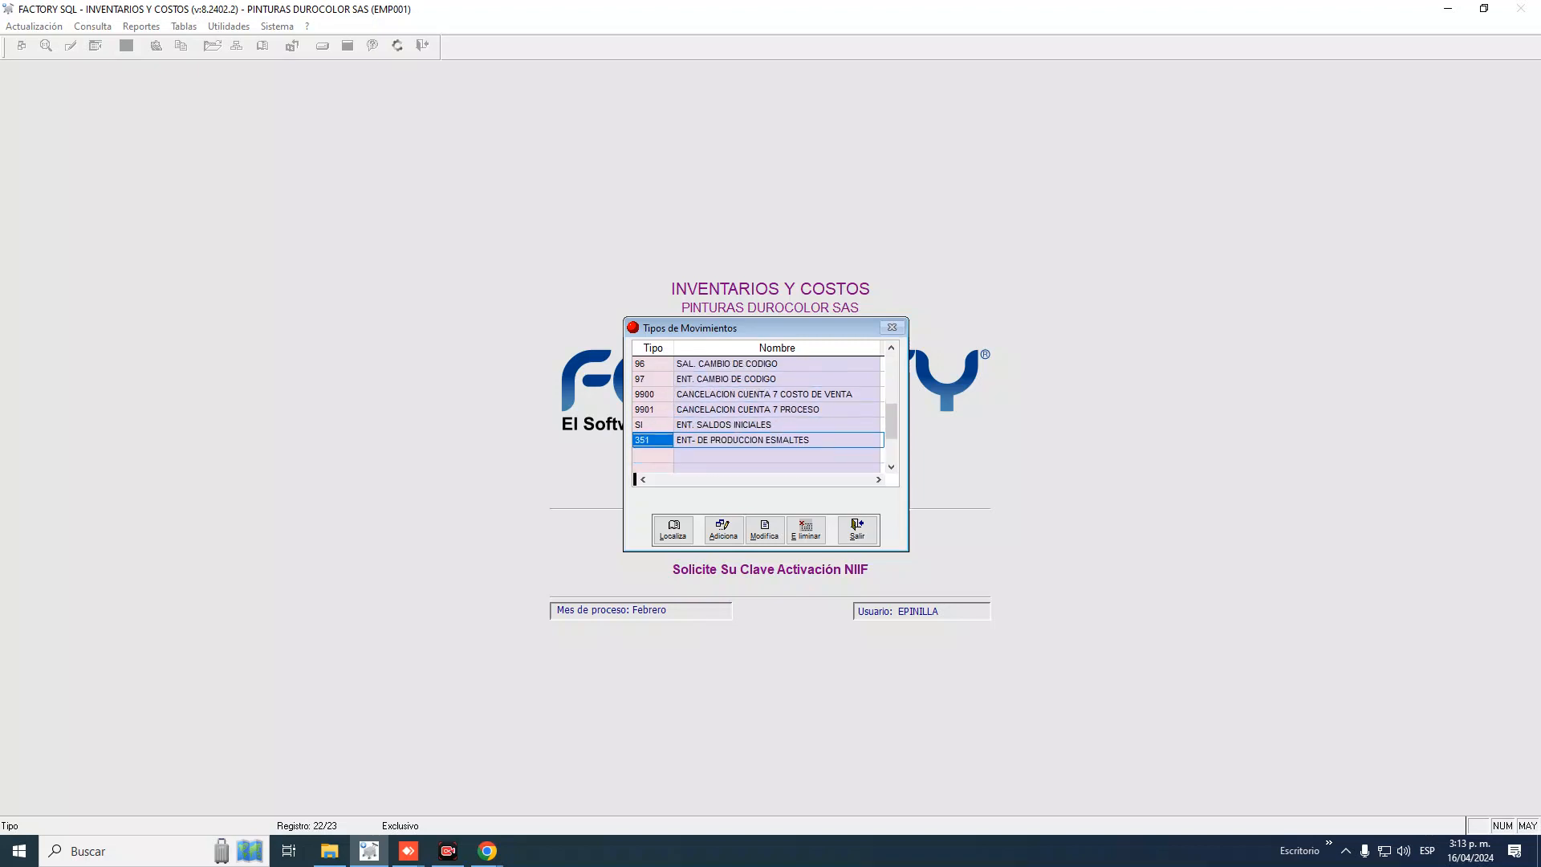
Sort the movement types by code and check rows 96, 9900 and 9901 near the end
key(Up)
key(Up)
key(Up)
key(Up)
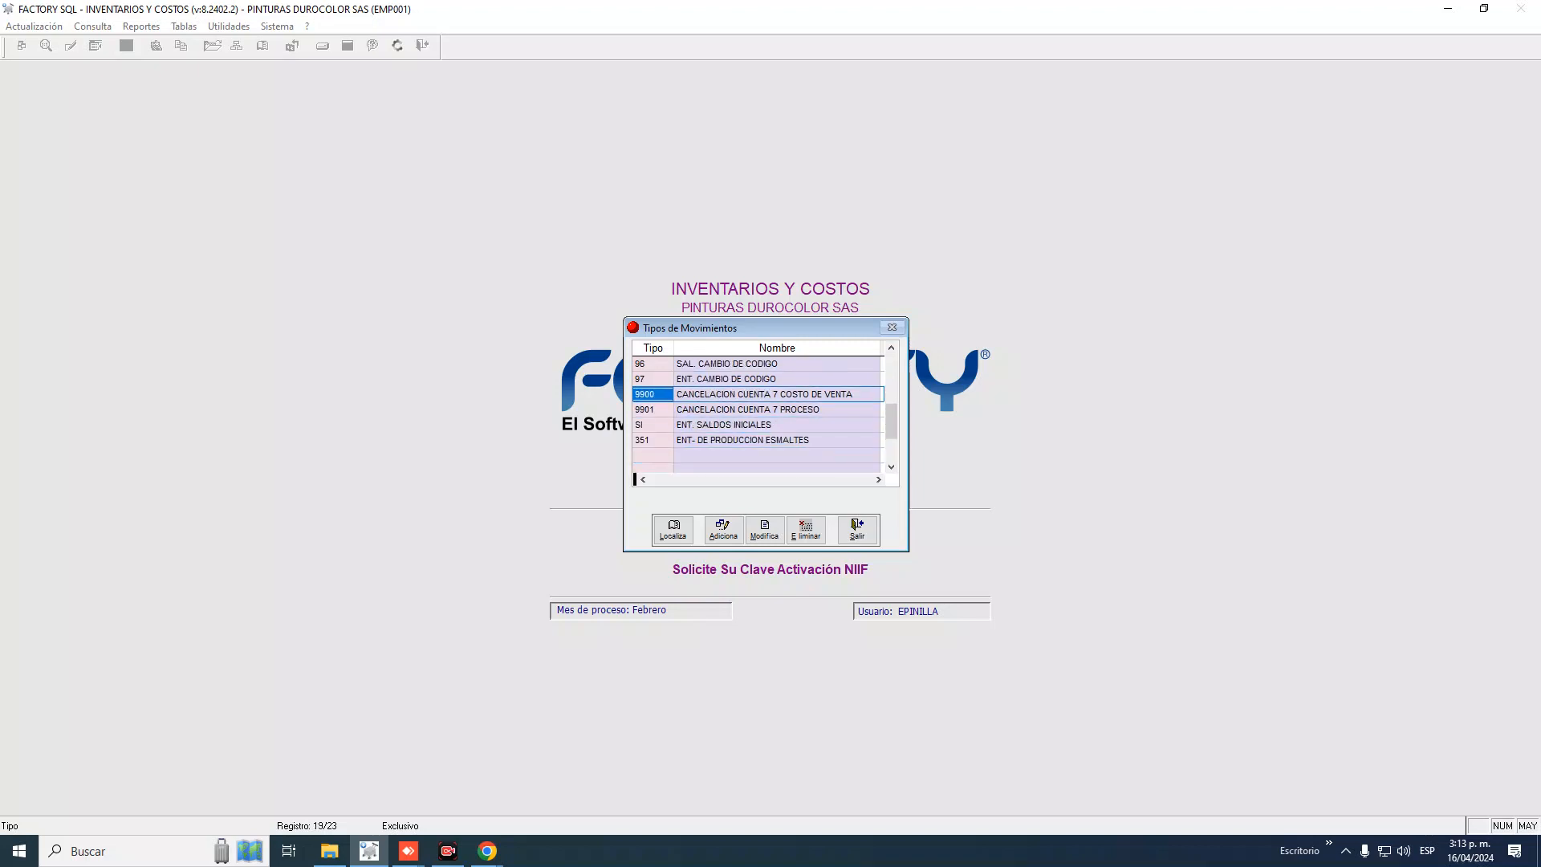
click(652, 347)
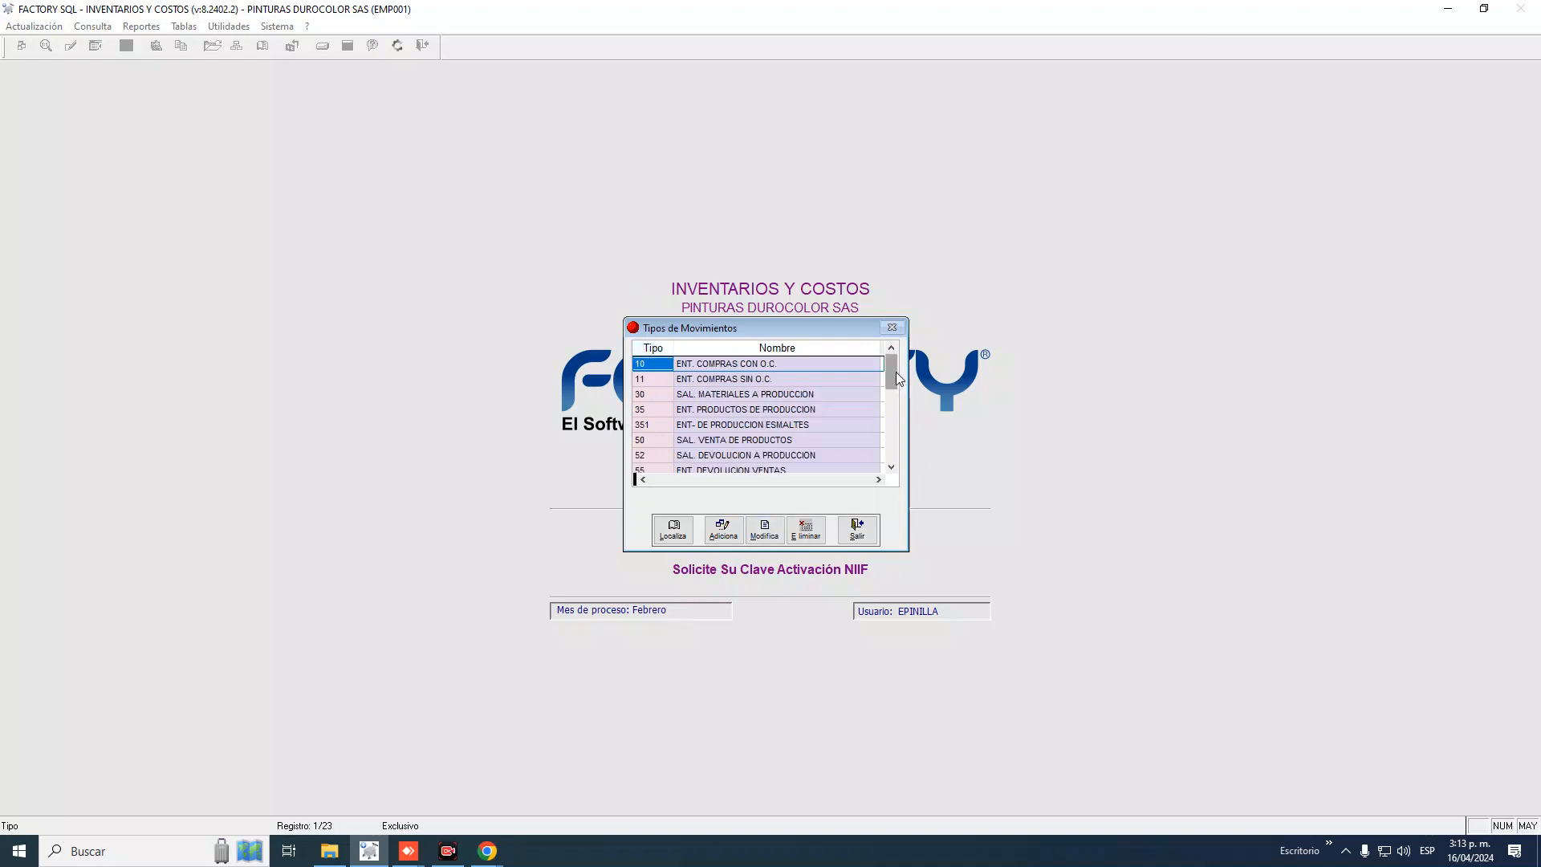
drag(896, 373, 893, 428)
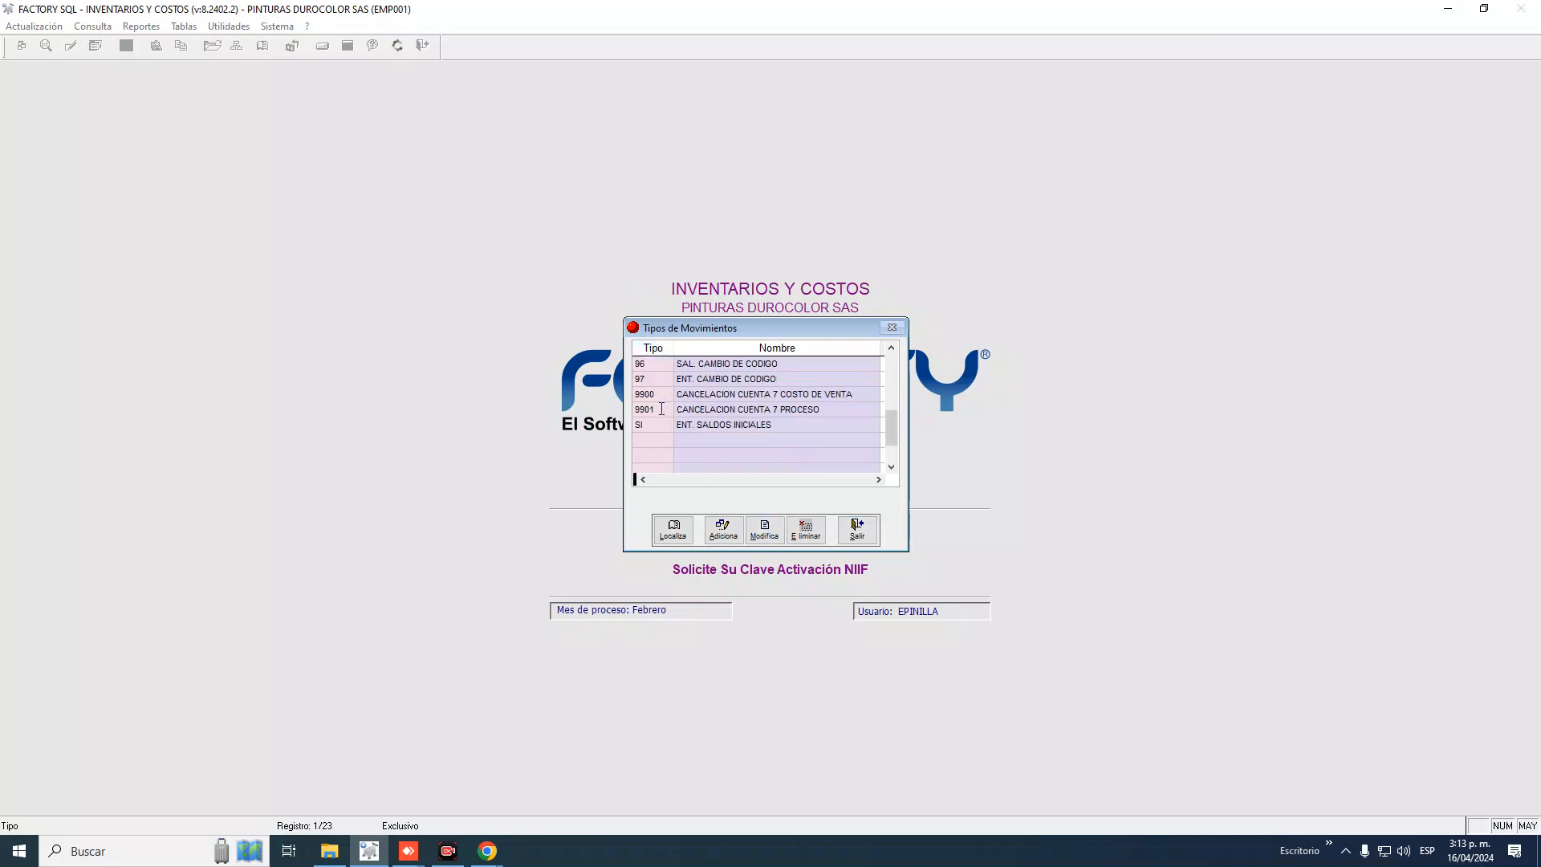
click(661, 409)
key(Up)
key(Up)
key(Up)
key(Down)
key(Down)
key(Down)
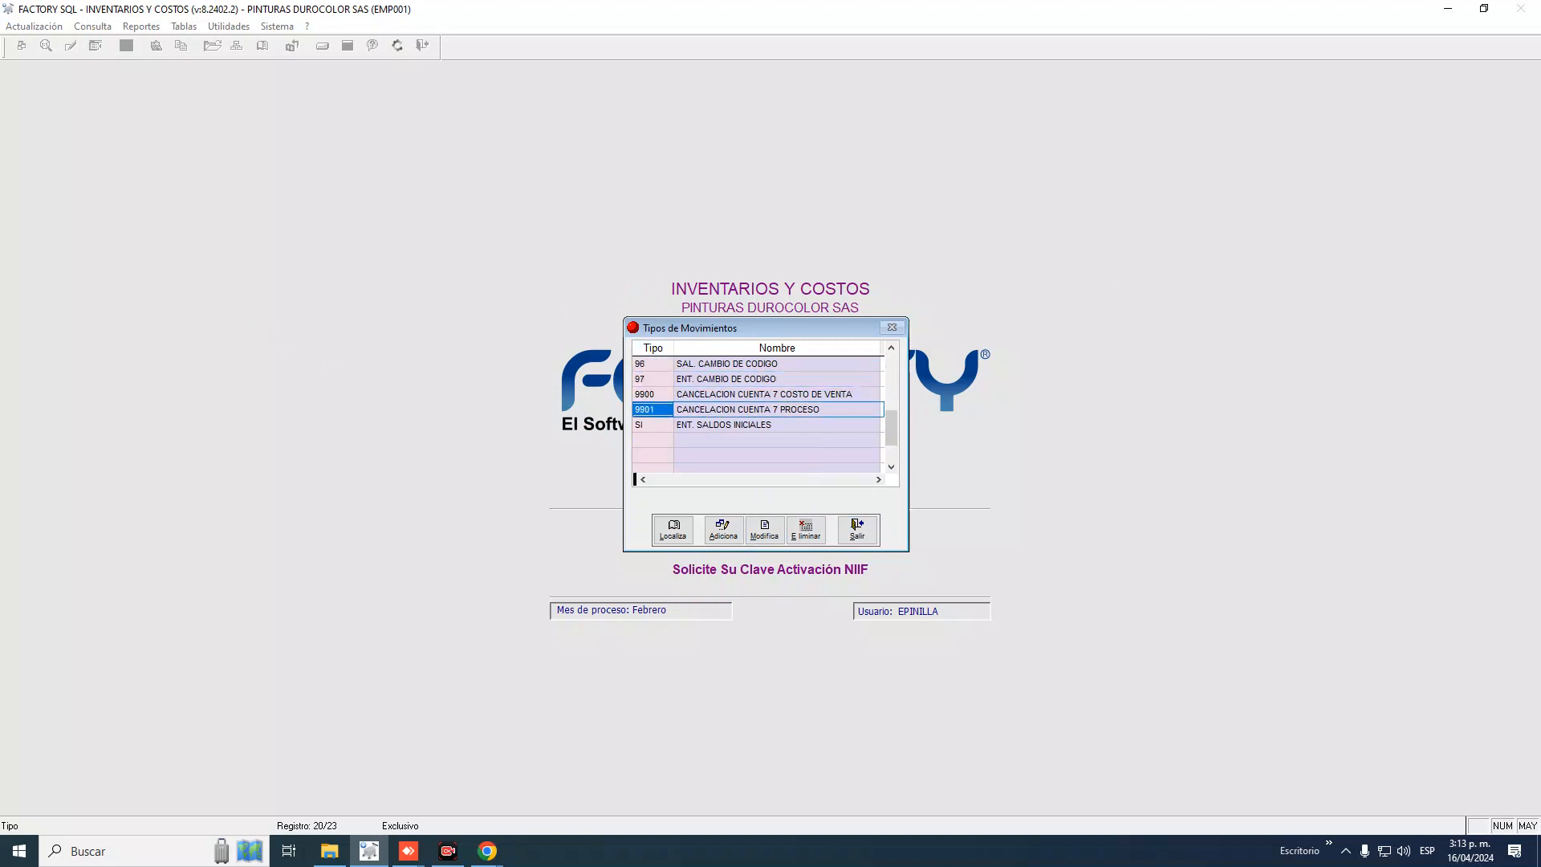
key(Up)
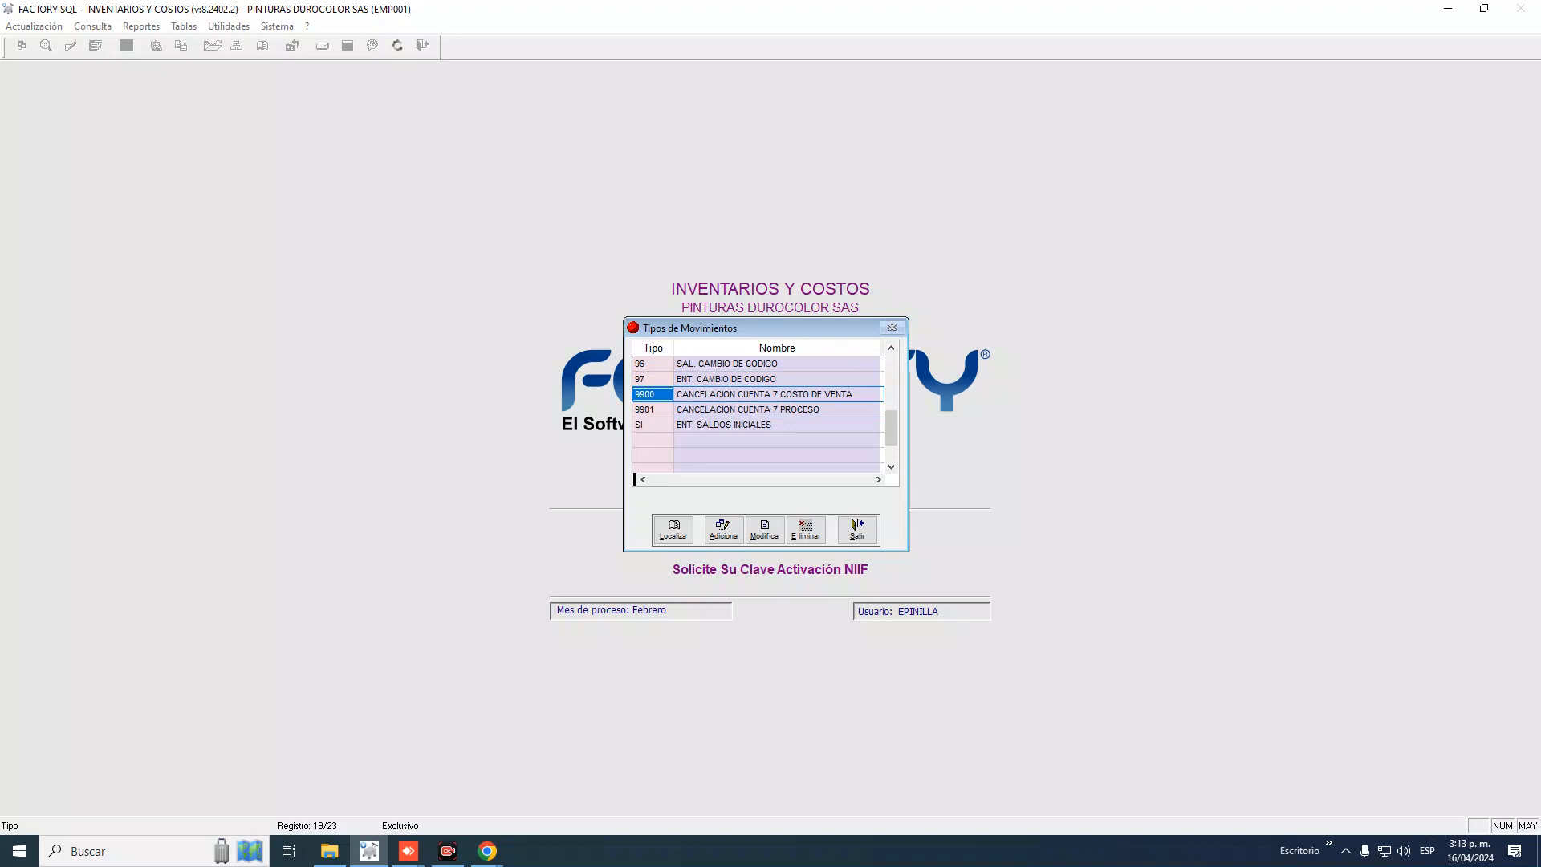
key(Down)
key(Up)
click(764, 394)
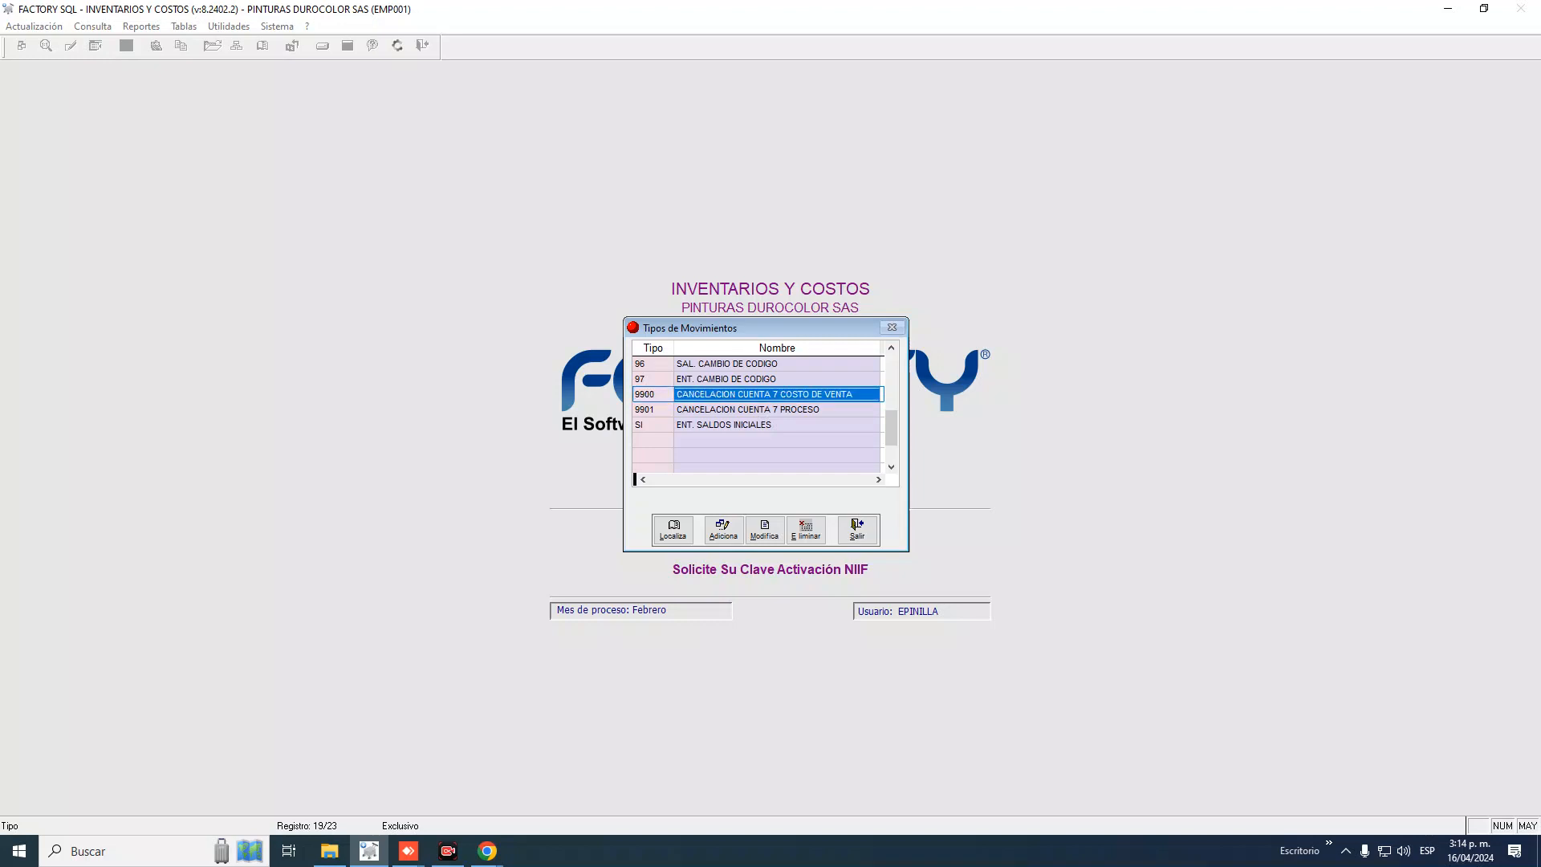
click(654, 394)
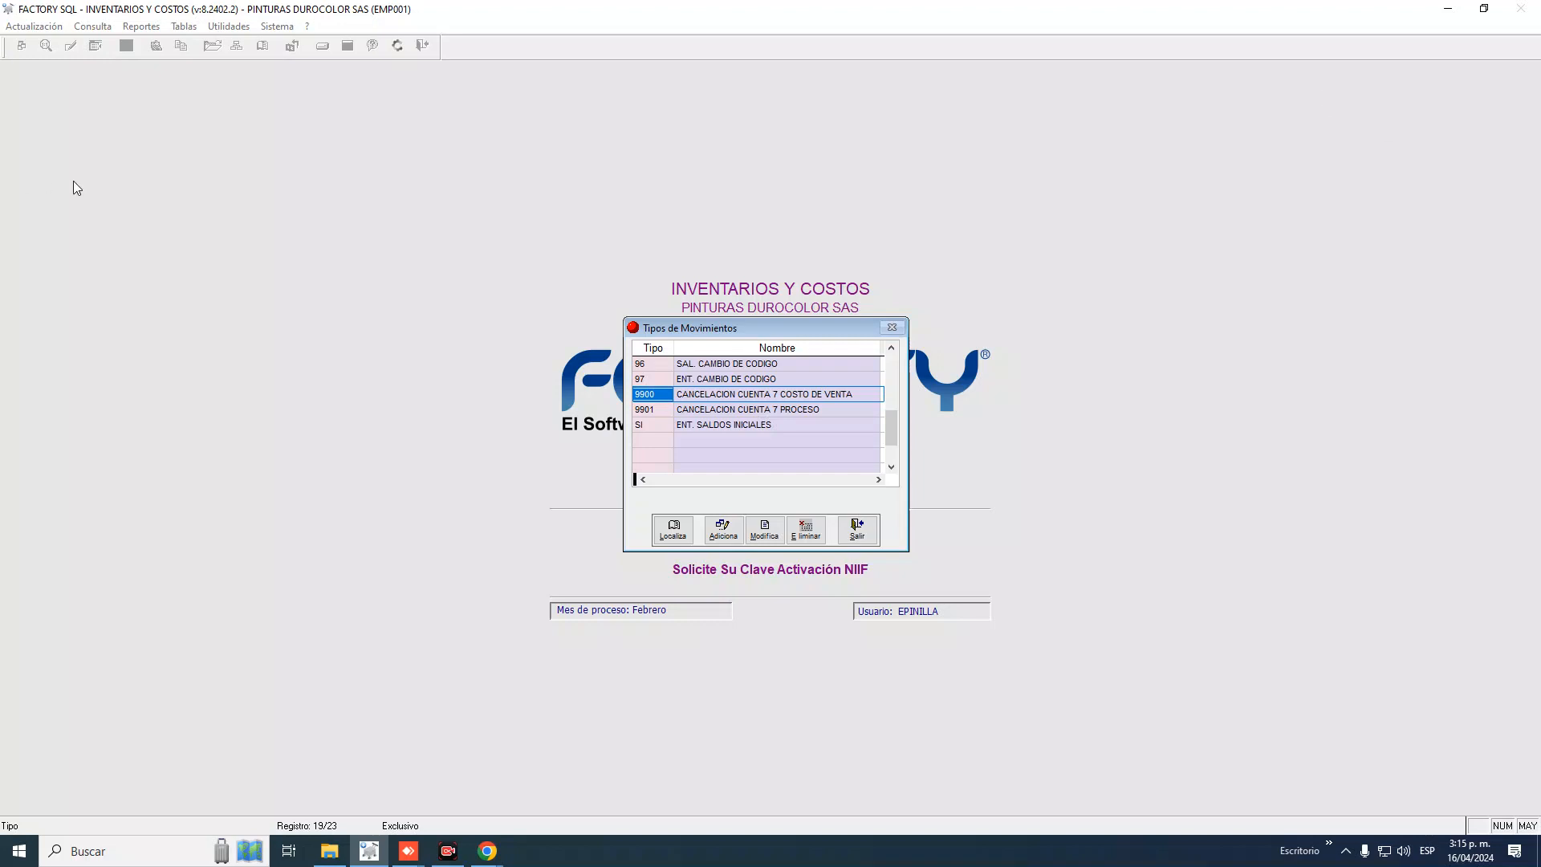
click(654, 410)
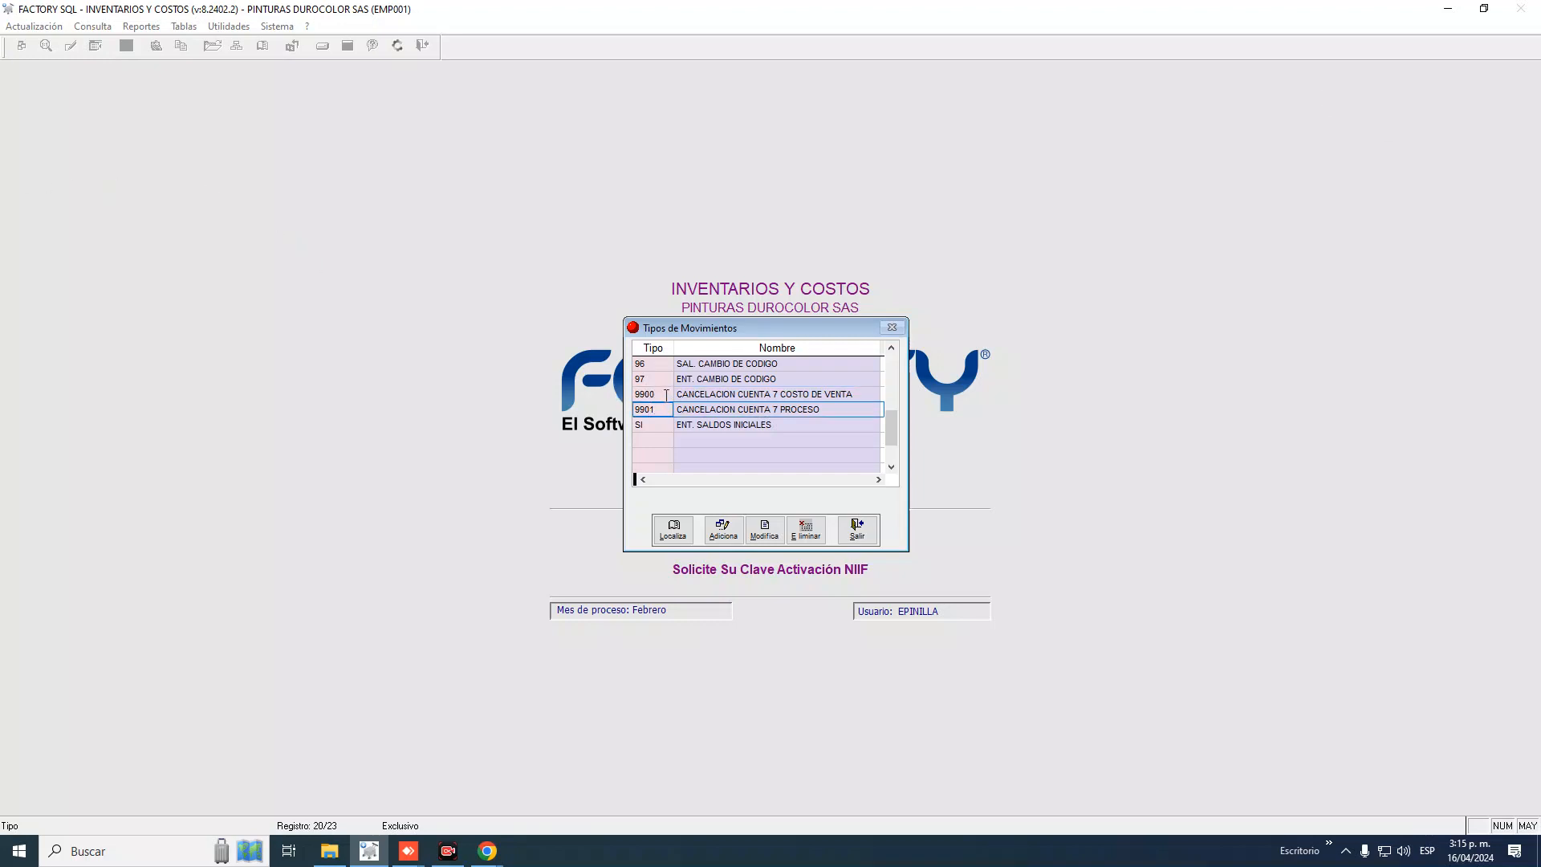
click(666, 394)
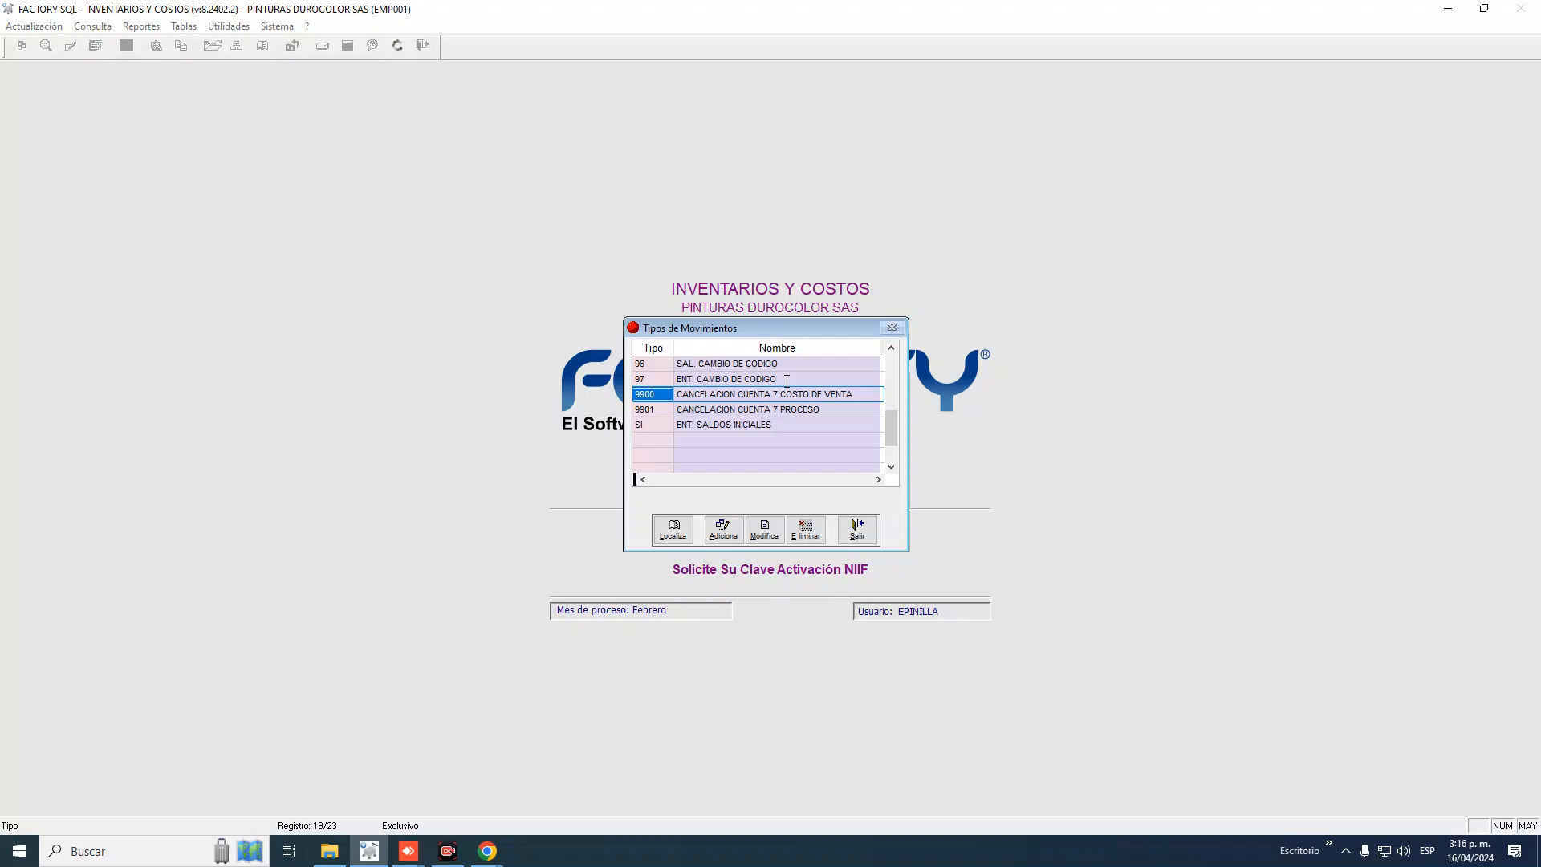
key(Down)
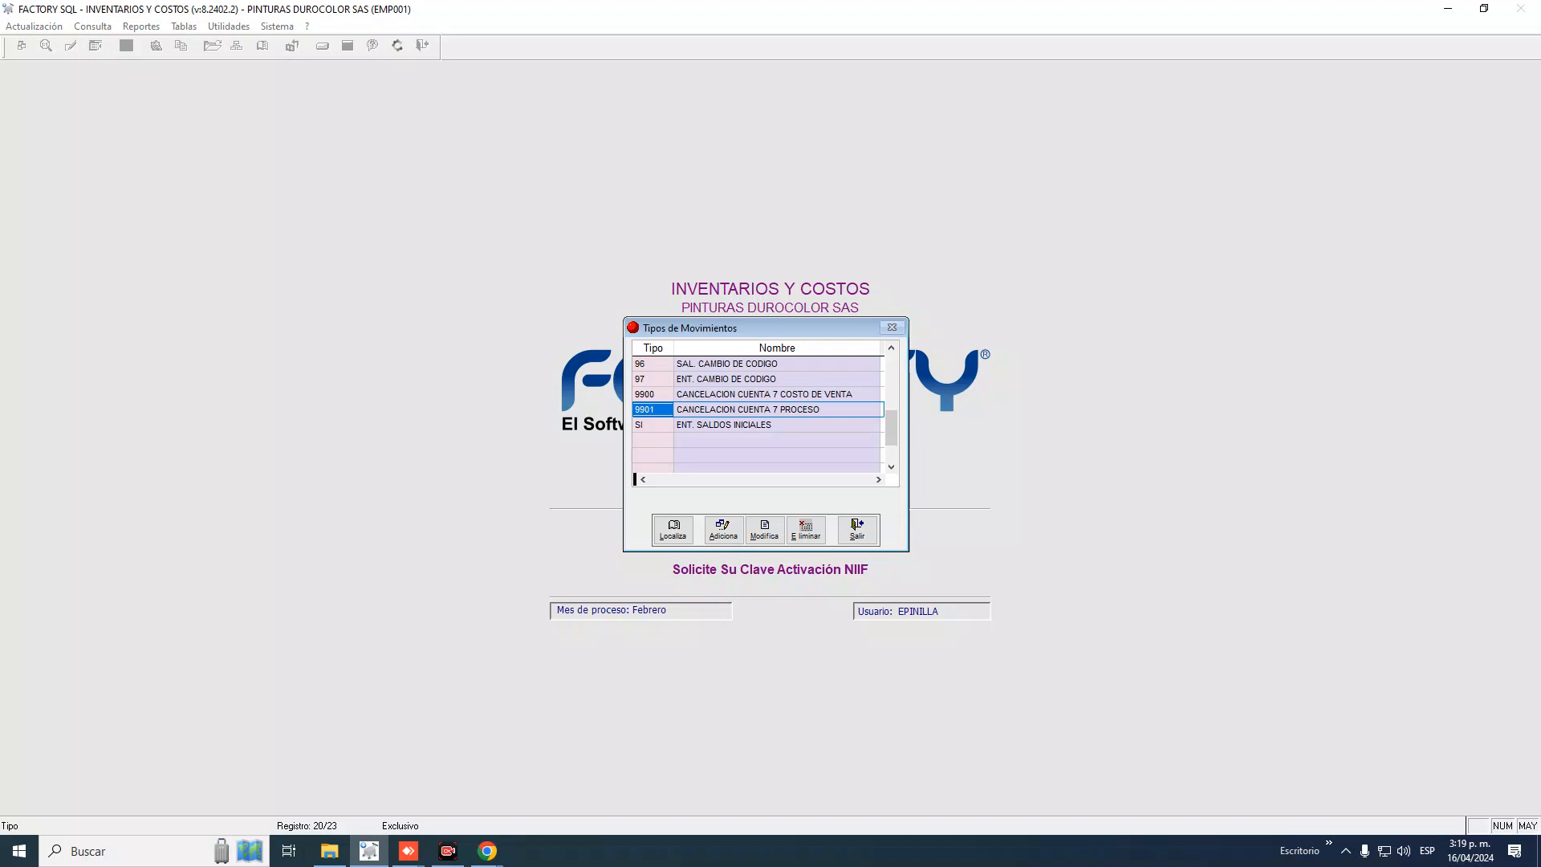
Select movement type SI ENT. SALDOS INICIALES in the grid and open its record
click(650, 427)
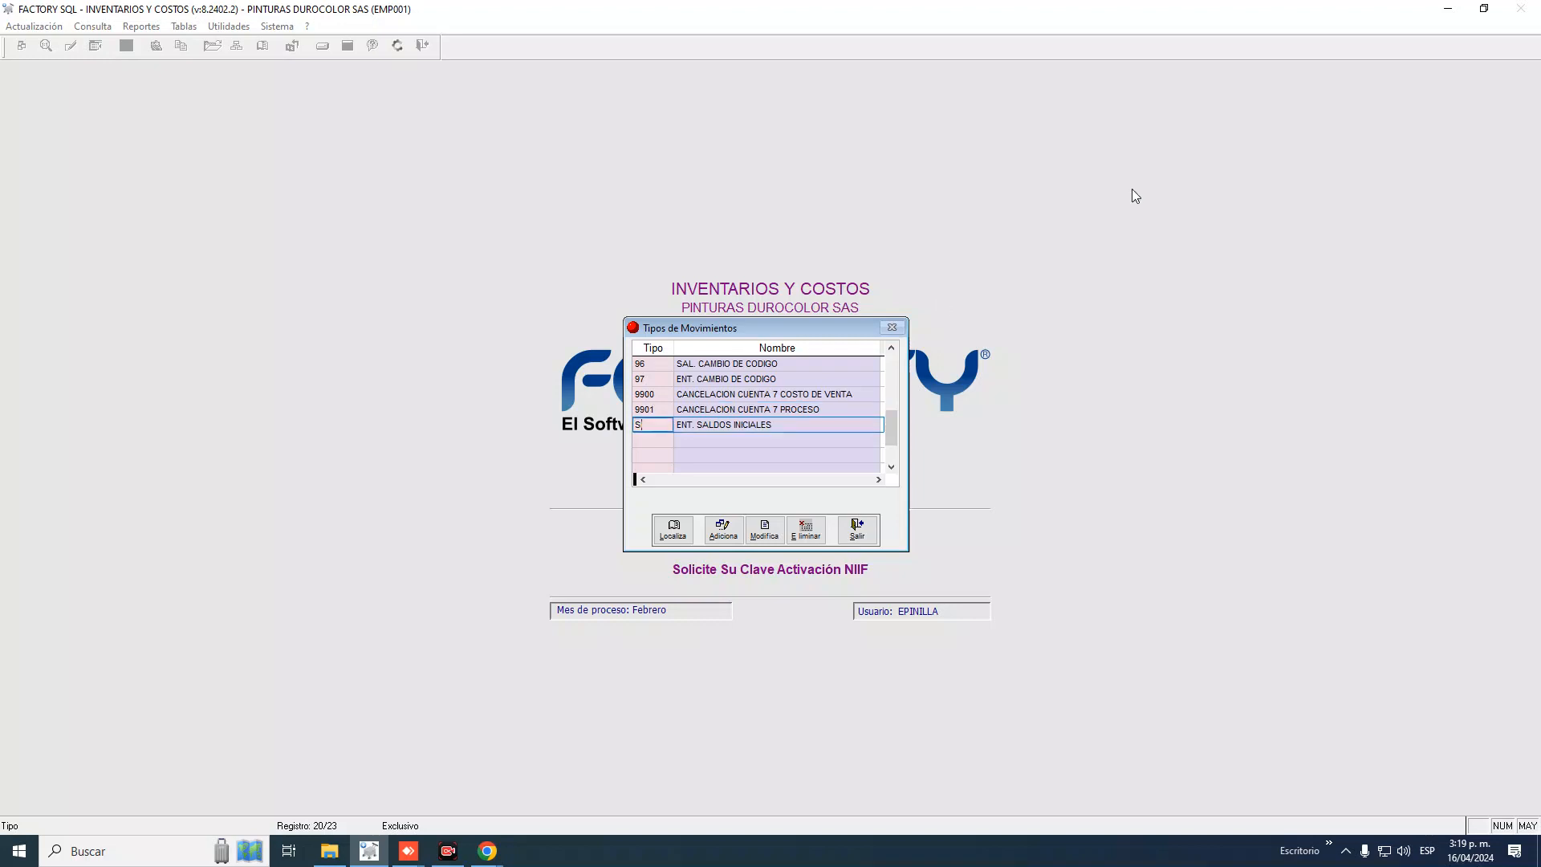
key(Up)
key(Up)
key(Up)
key(Up)
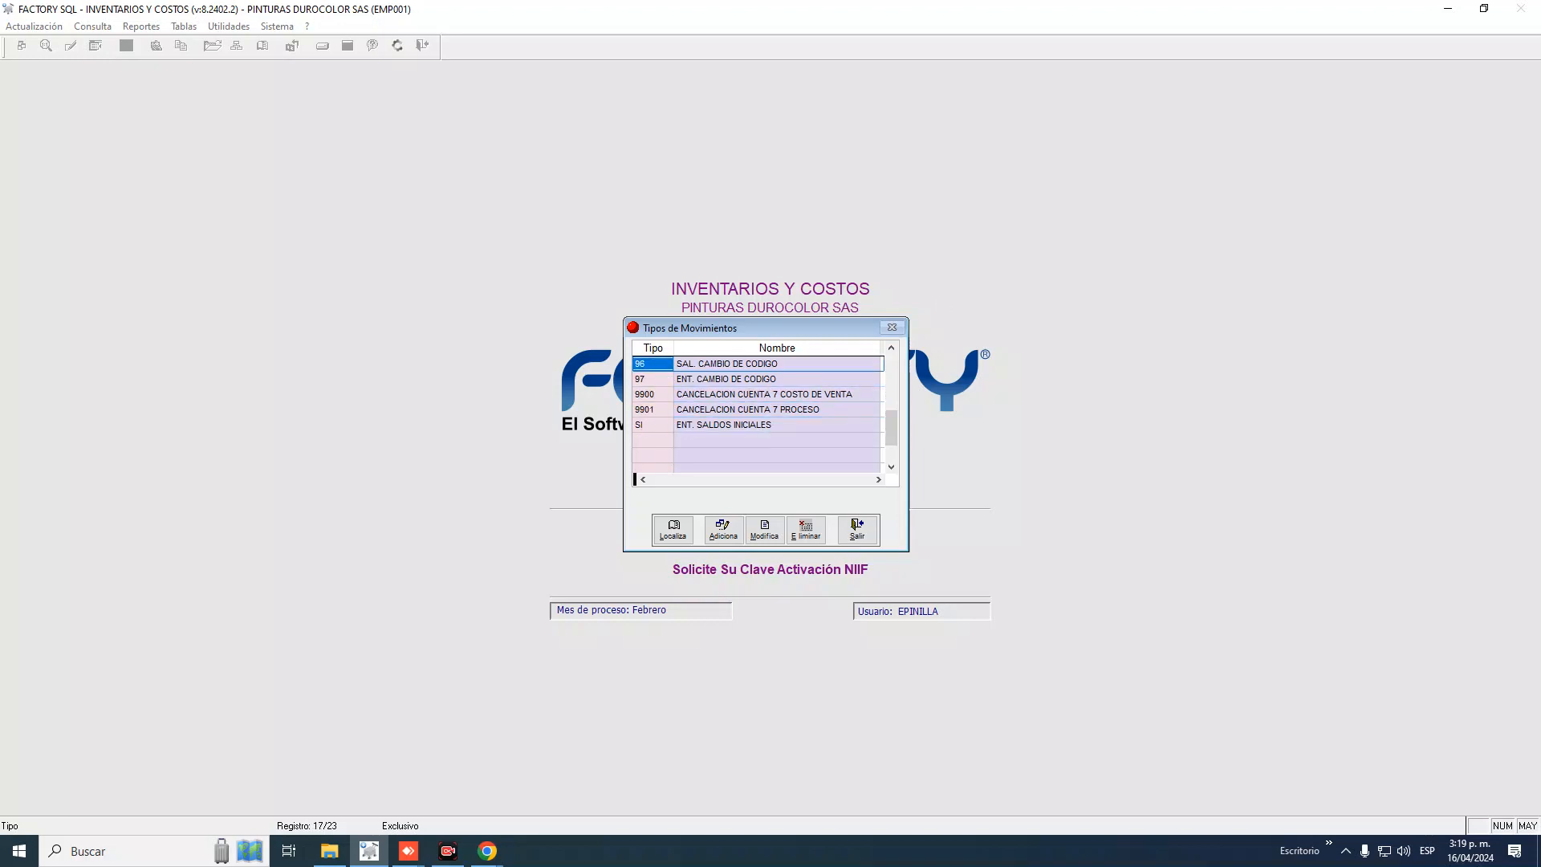
key(Down)
key(Down)
key(Down)
key(Down)
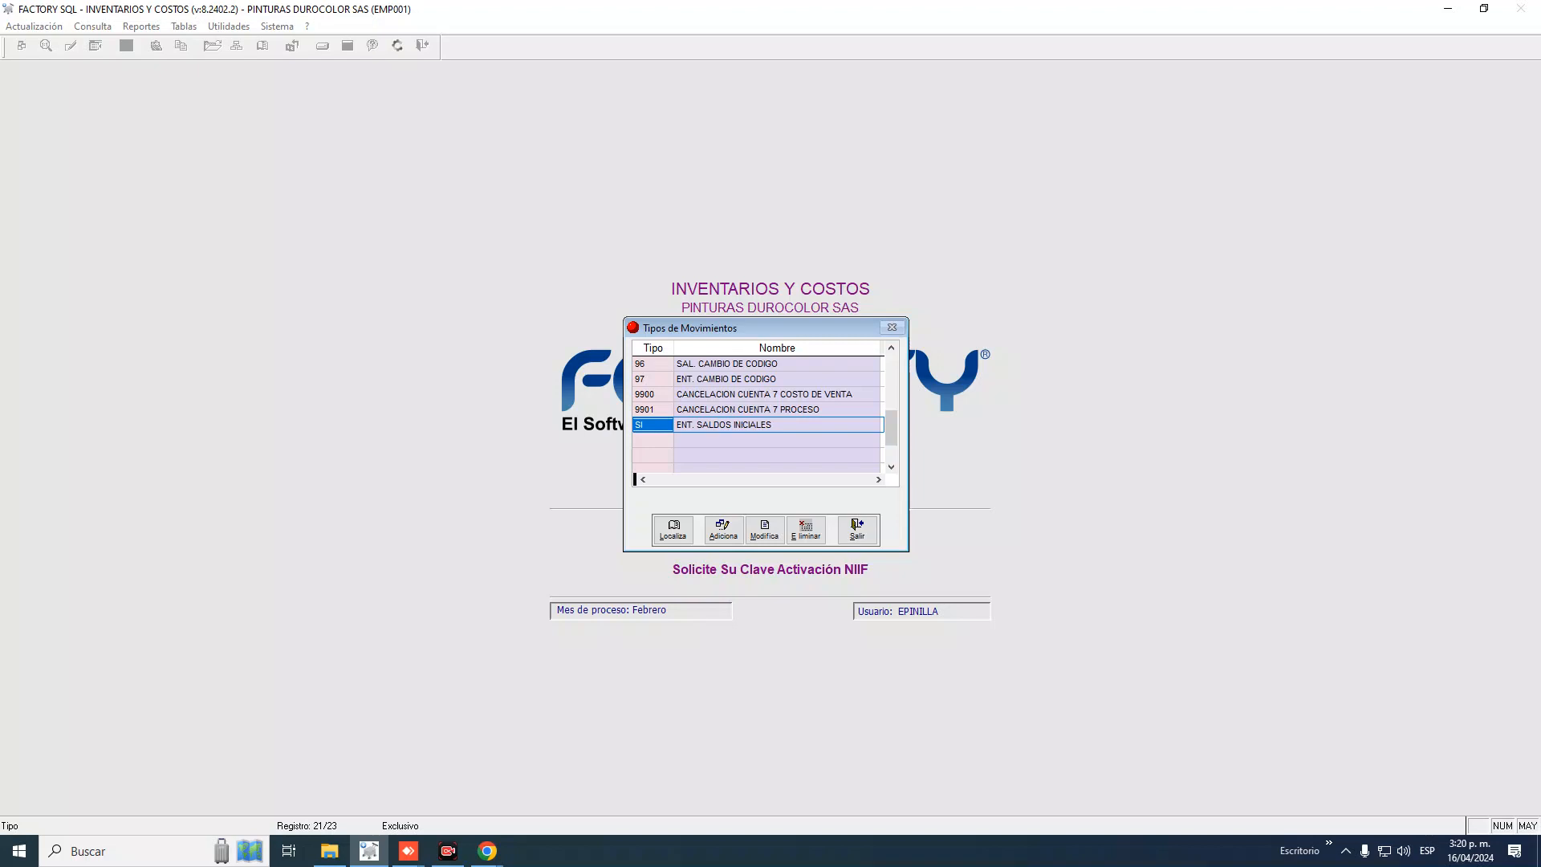
key(alt+m)
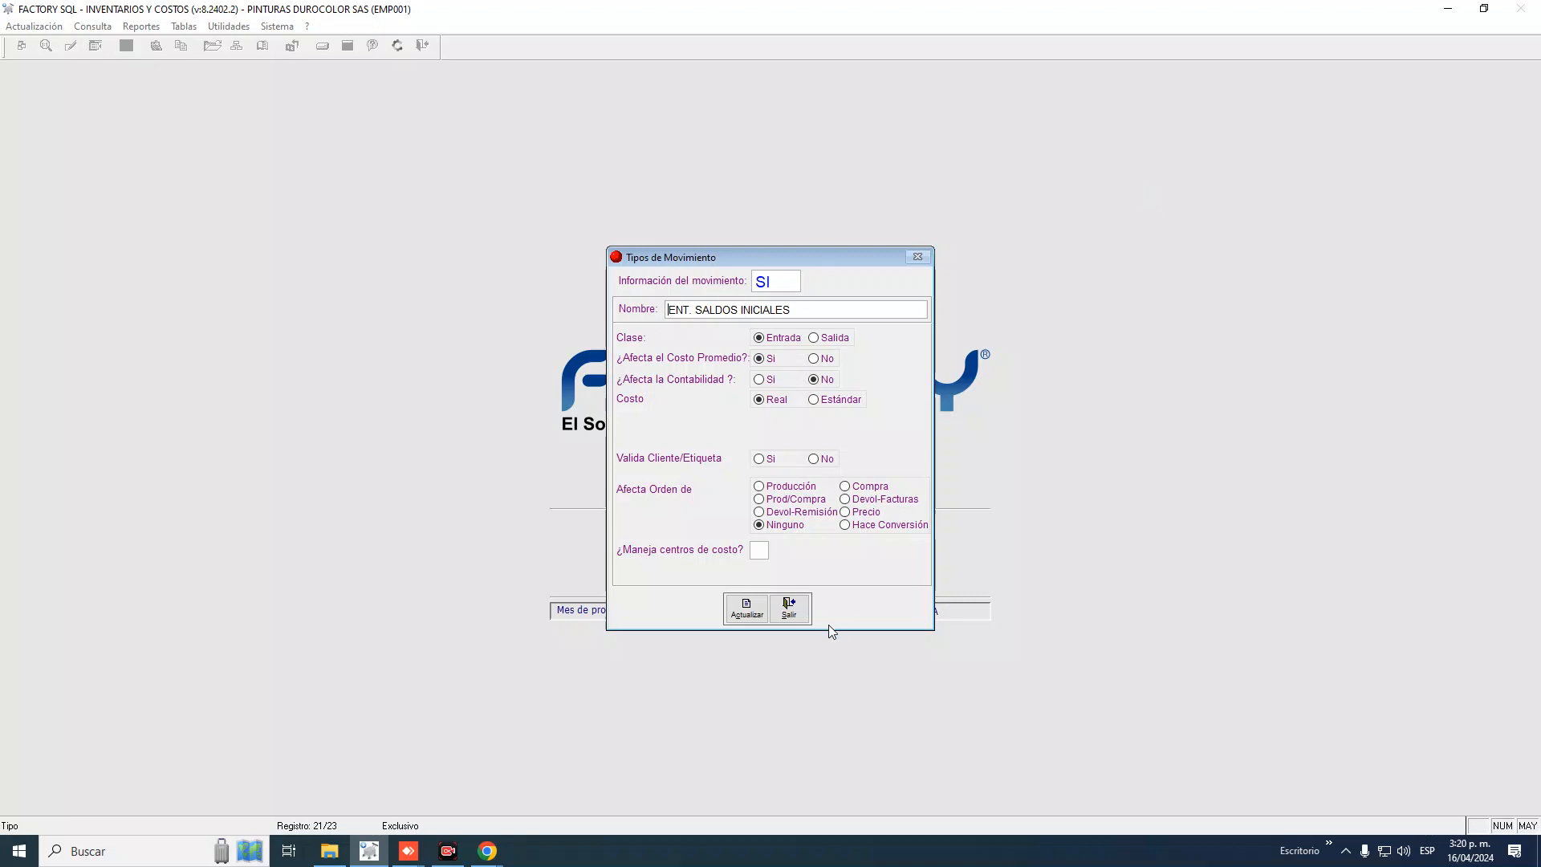
Exit the SI movement type form without making changes
click(786, 608)
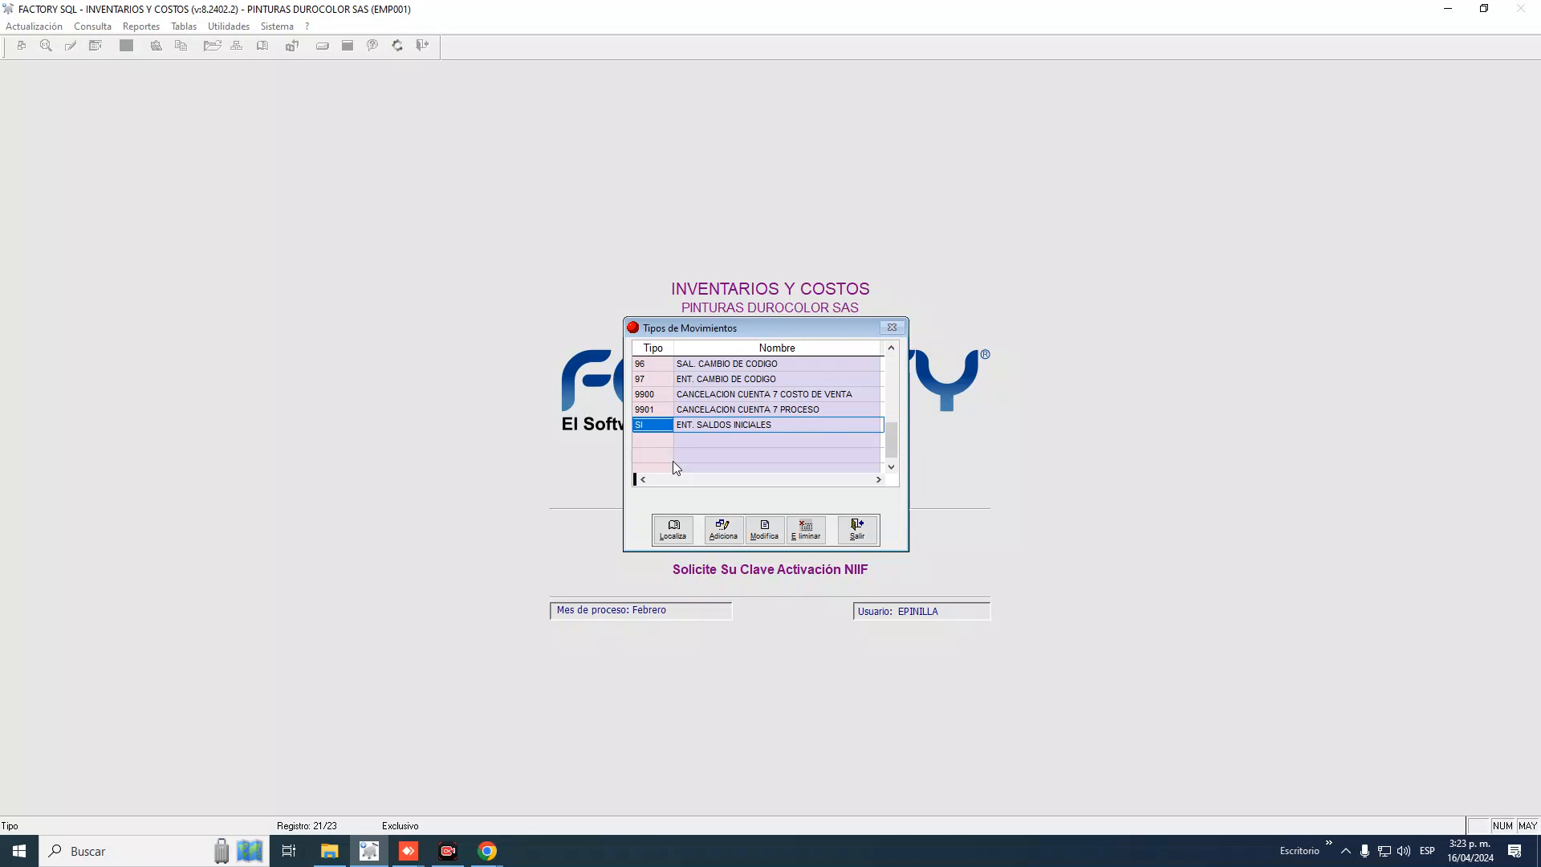
click(772, 394)
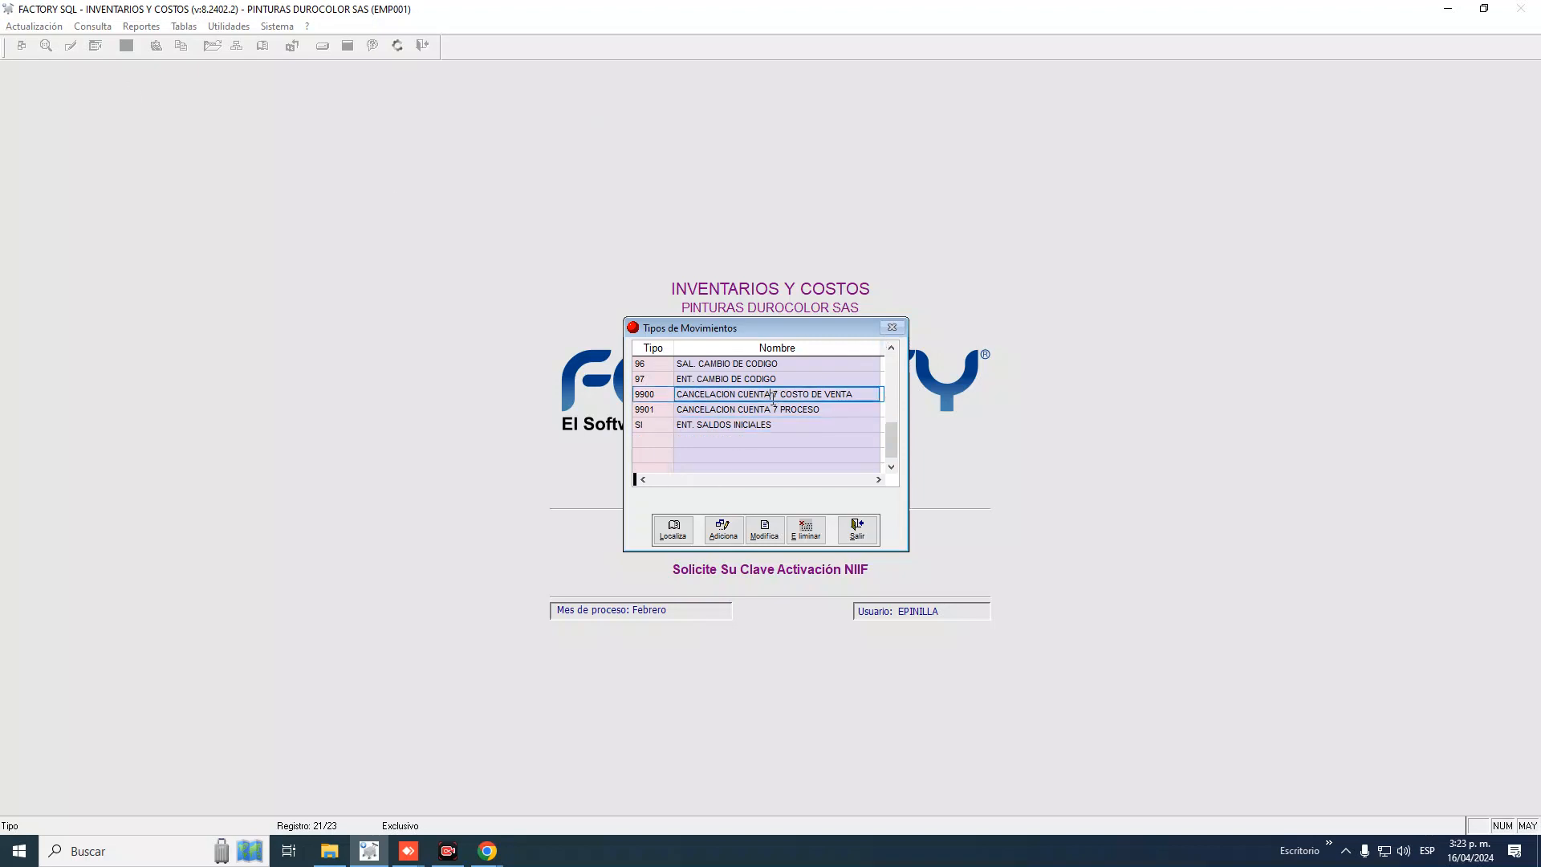
key(Up)
key(Up)
key(Up)
key(Up)
key(Up)
key(Up)
key(Up)
key(Up)
key(Up)
key(Up)
key(Up)
key(Up)
key(Up)
key(Up)
key(Up)
key(Up)
key(Up)
key(Up)
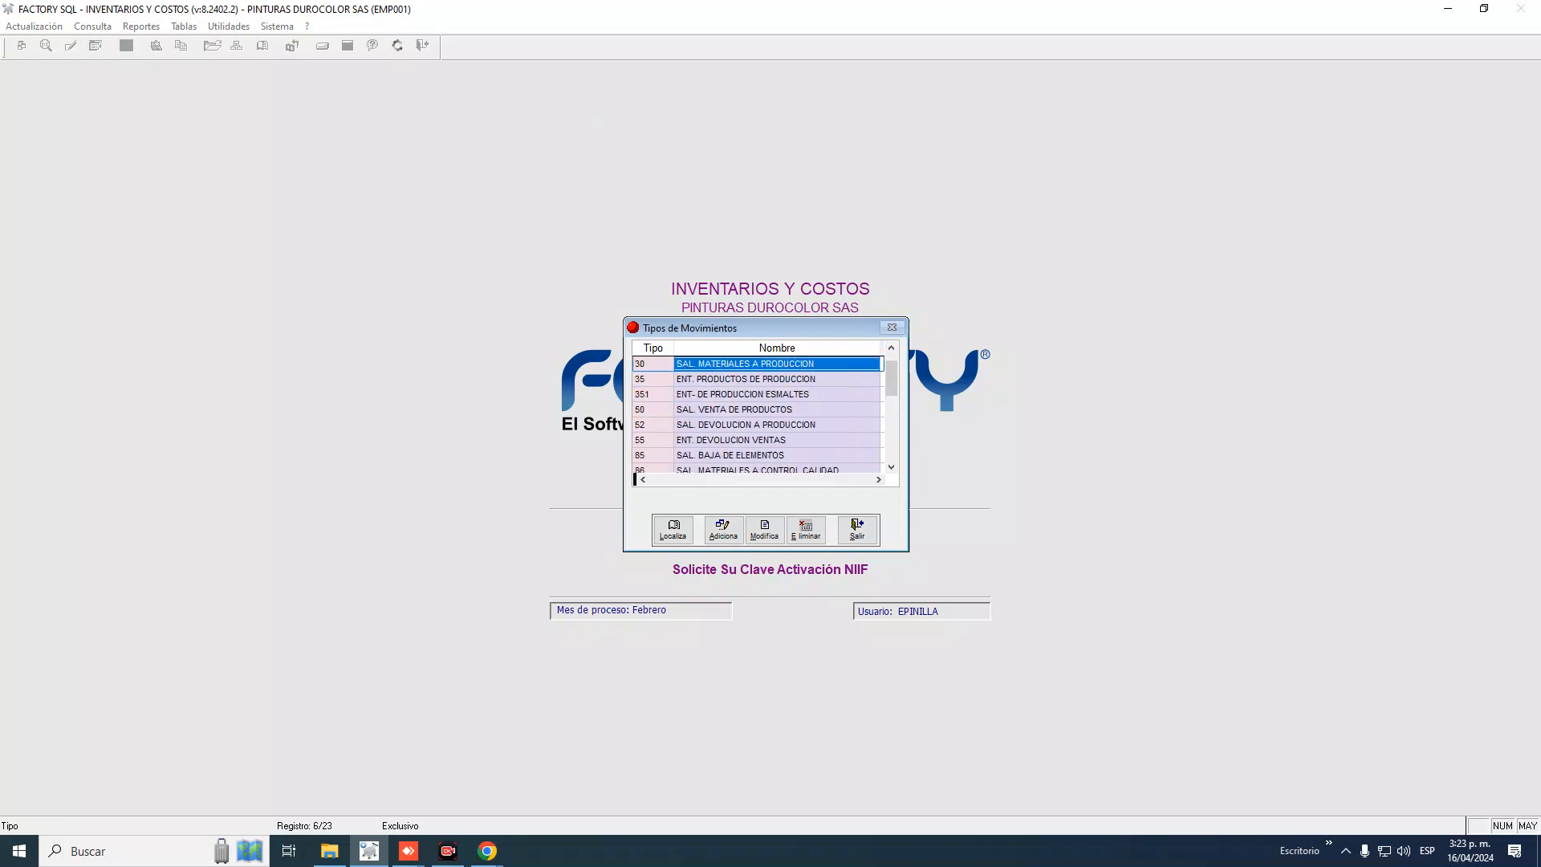
key(Down)
key(Down)
key(Down)
key(Down)
key(Down)
key(Down)
key(Down)
key(Down)
key(Down)
key(Down)
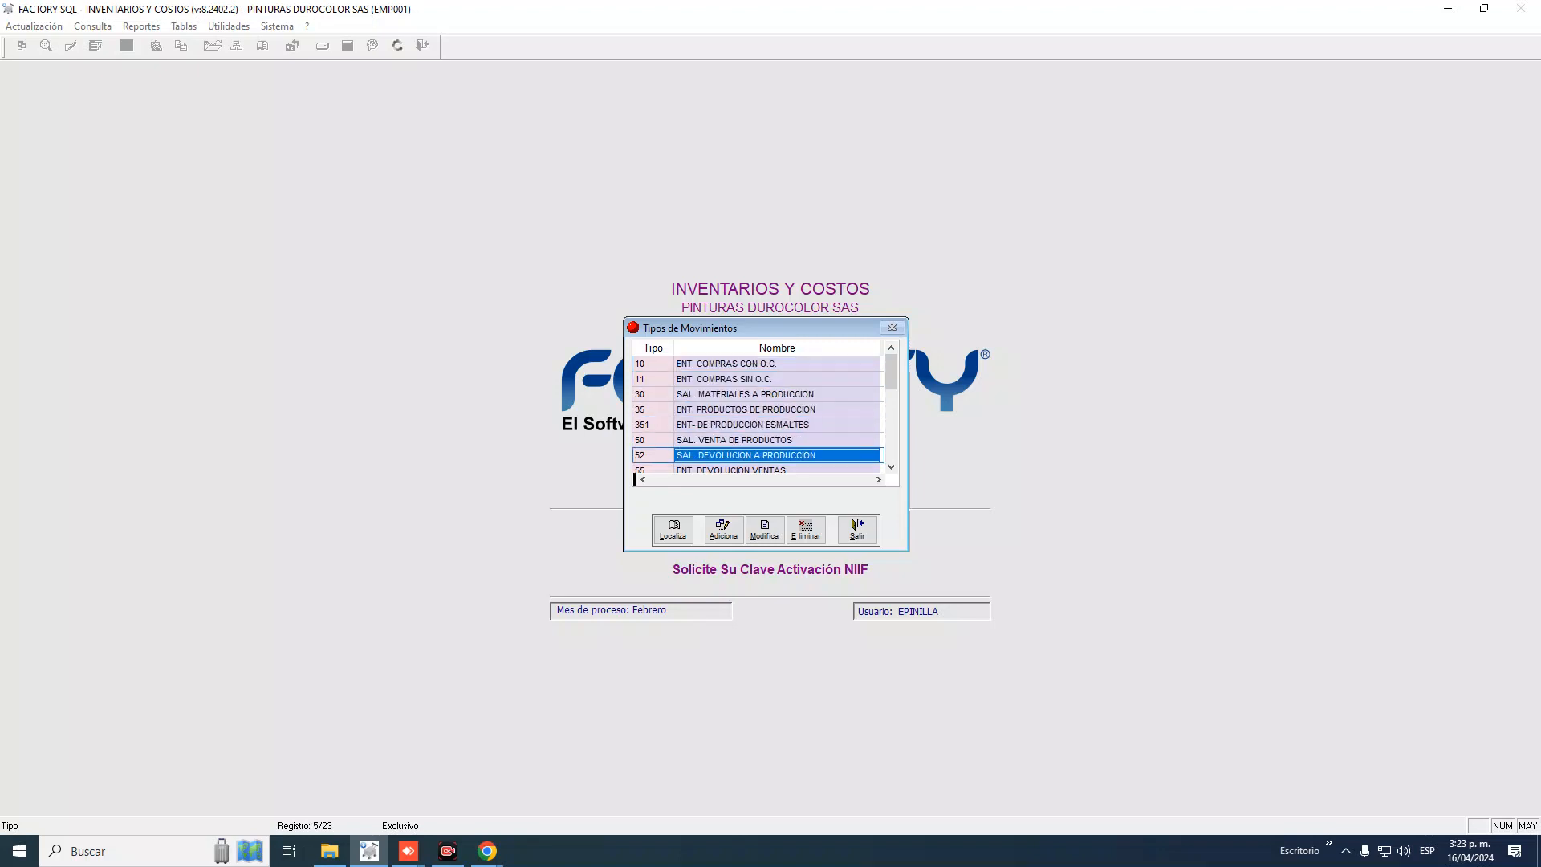
key(Down)
key(Down)
key(Down)
key(Down)
key(Down)
key(Down)
key(Down)
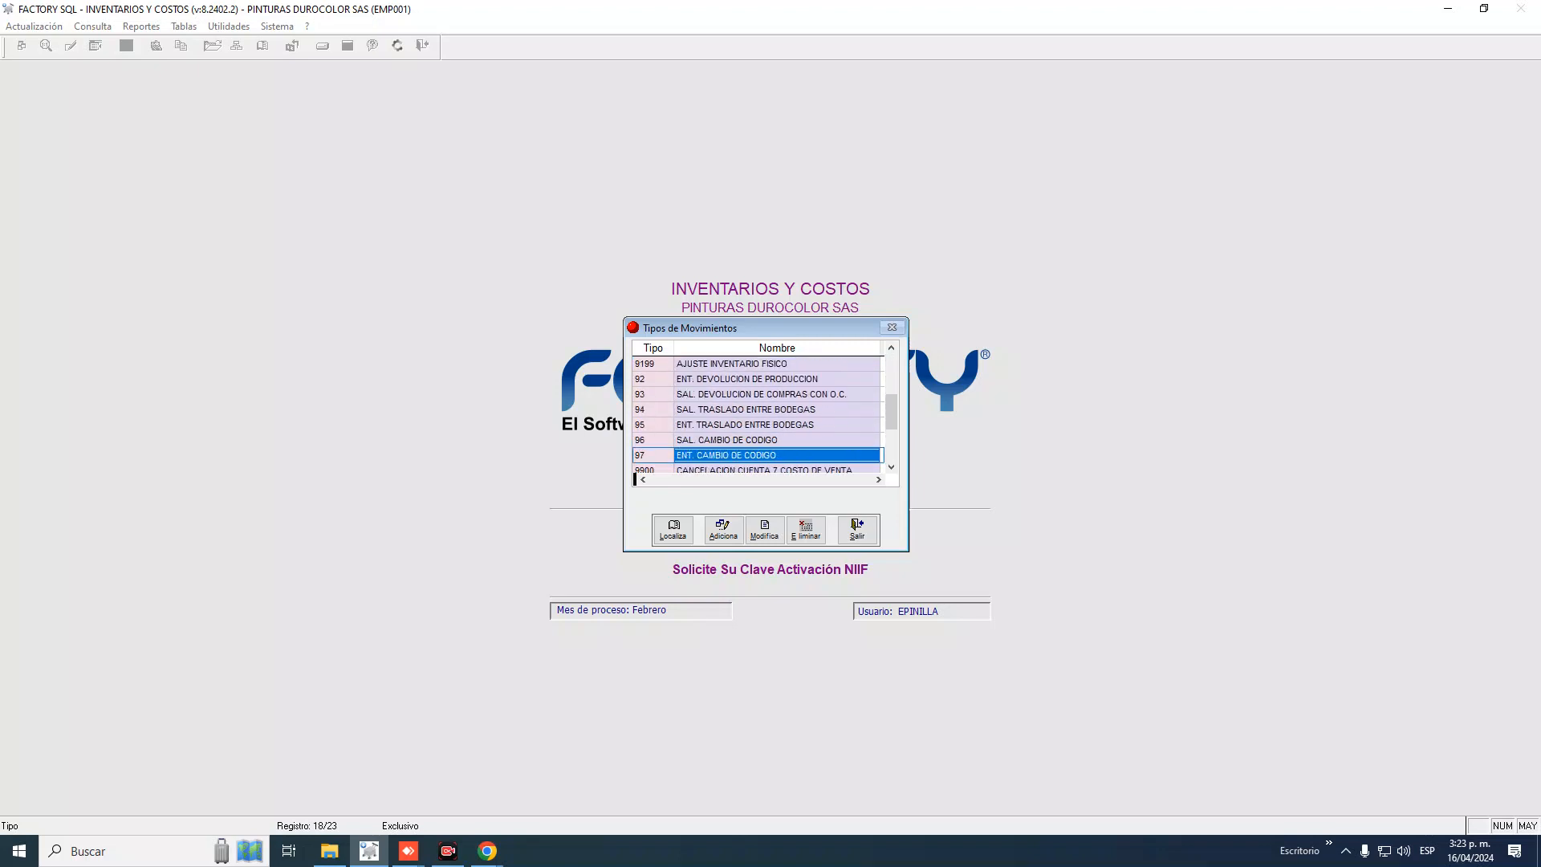
key(Down)
key(Down)
key(Down)
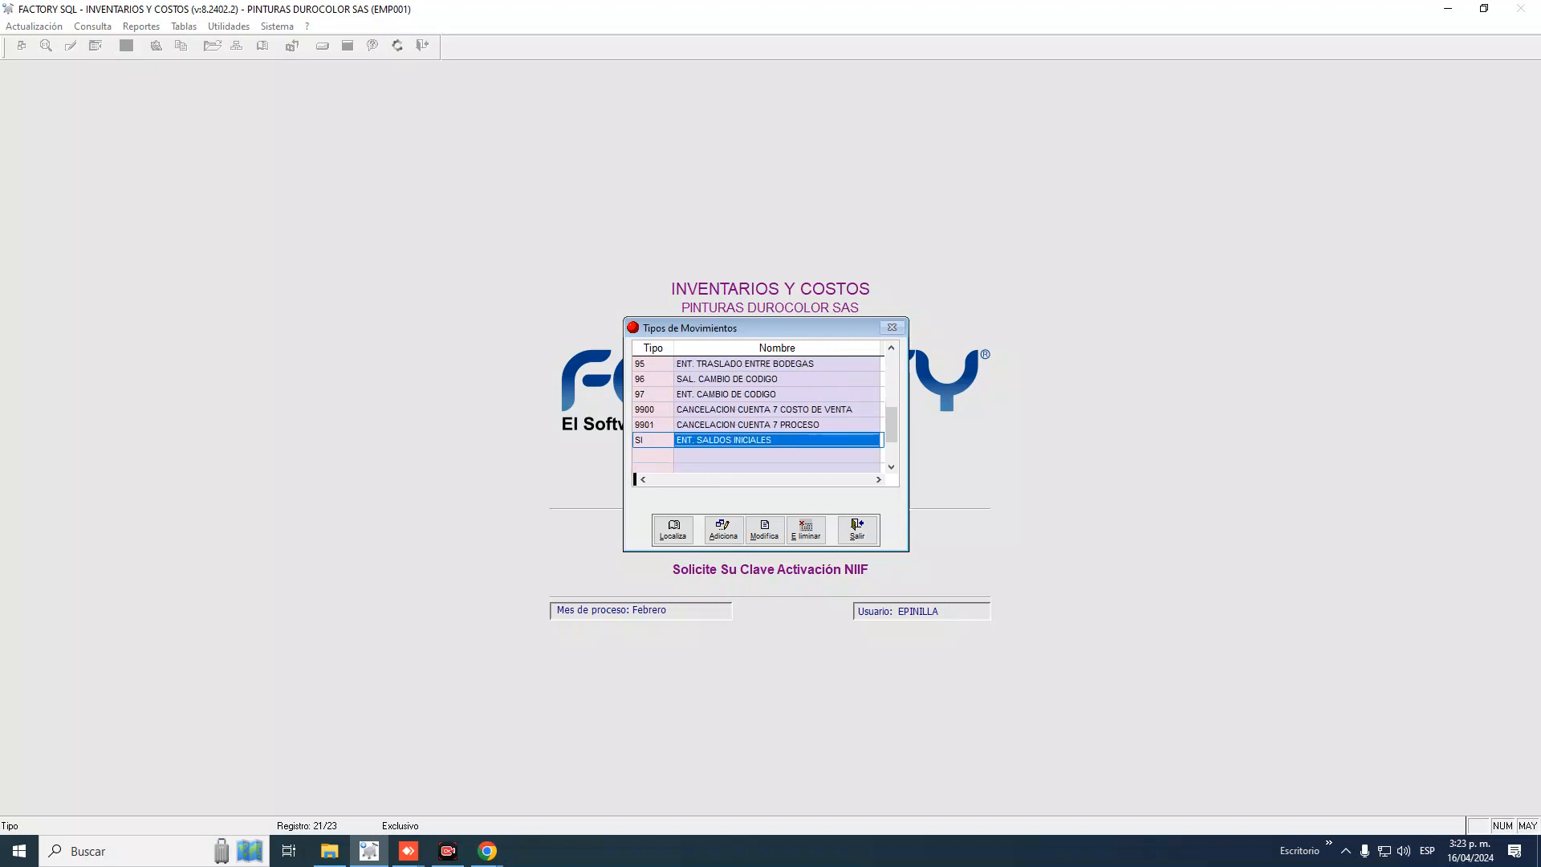
key(Up)
key(Up)
key(Up)
key(Up)
key(Up)
key(Up)
key(Up)
key(Up)
key(Up)
key(Up)
key(Up)
key(Up)
key(Up)
key(Up)
key(Up)
key(Up)
key(Up)
key(Up)
key(Up)
key(Up)
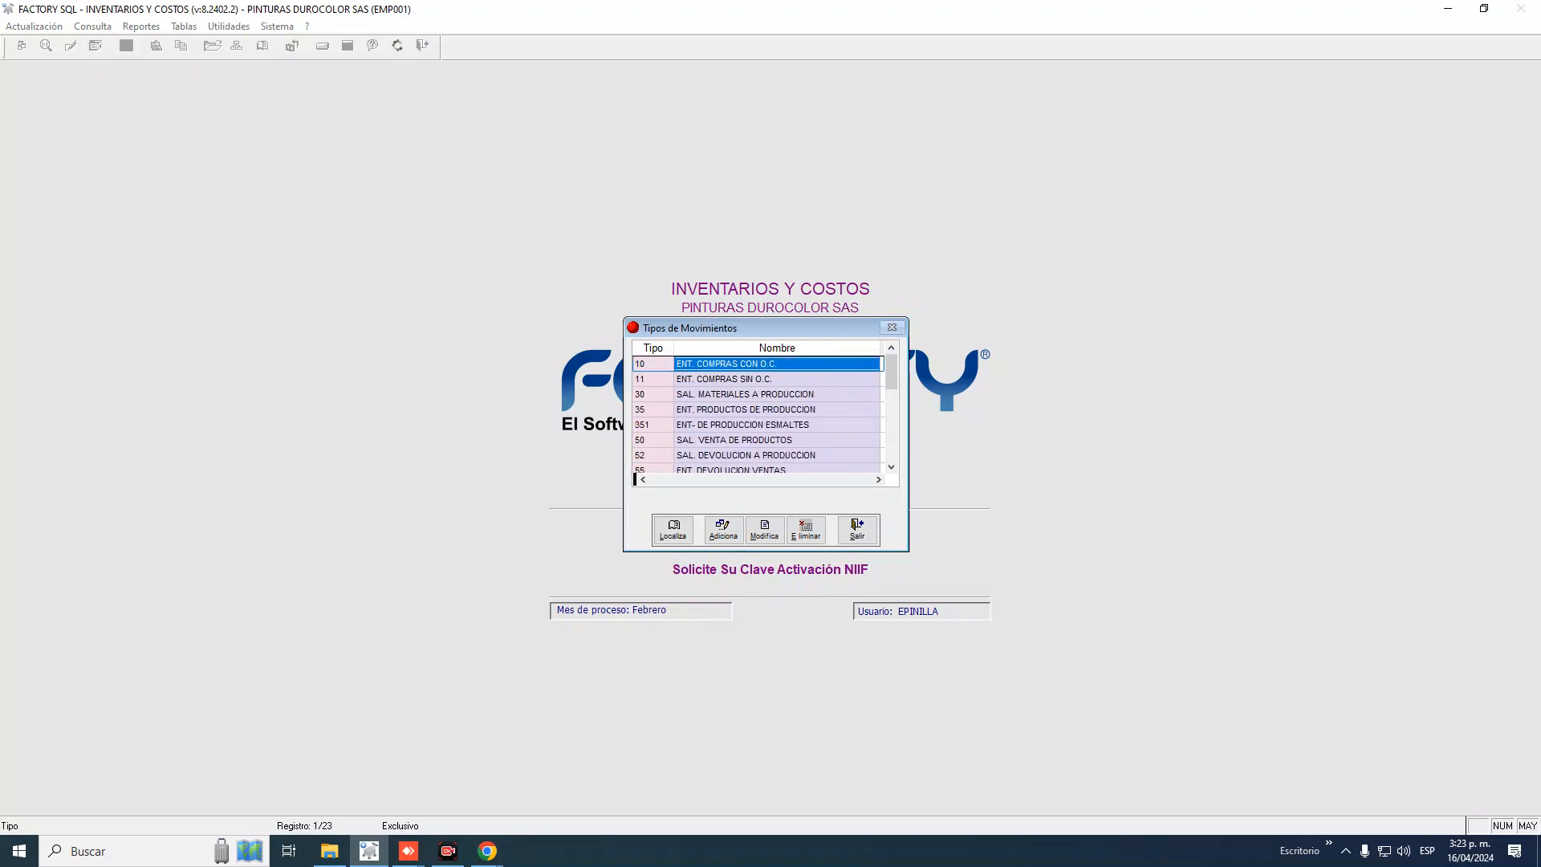
key(Down)
key(Down)
key(Down)
key(Down)
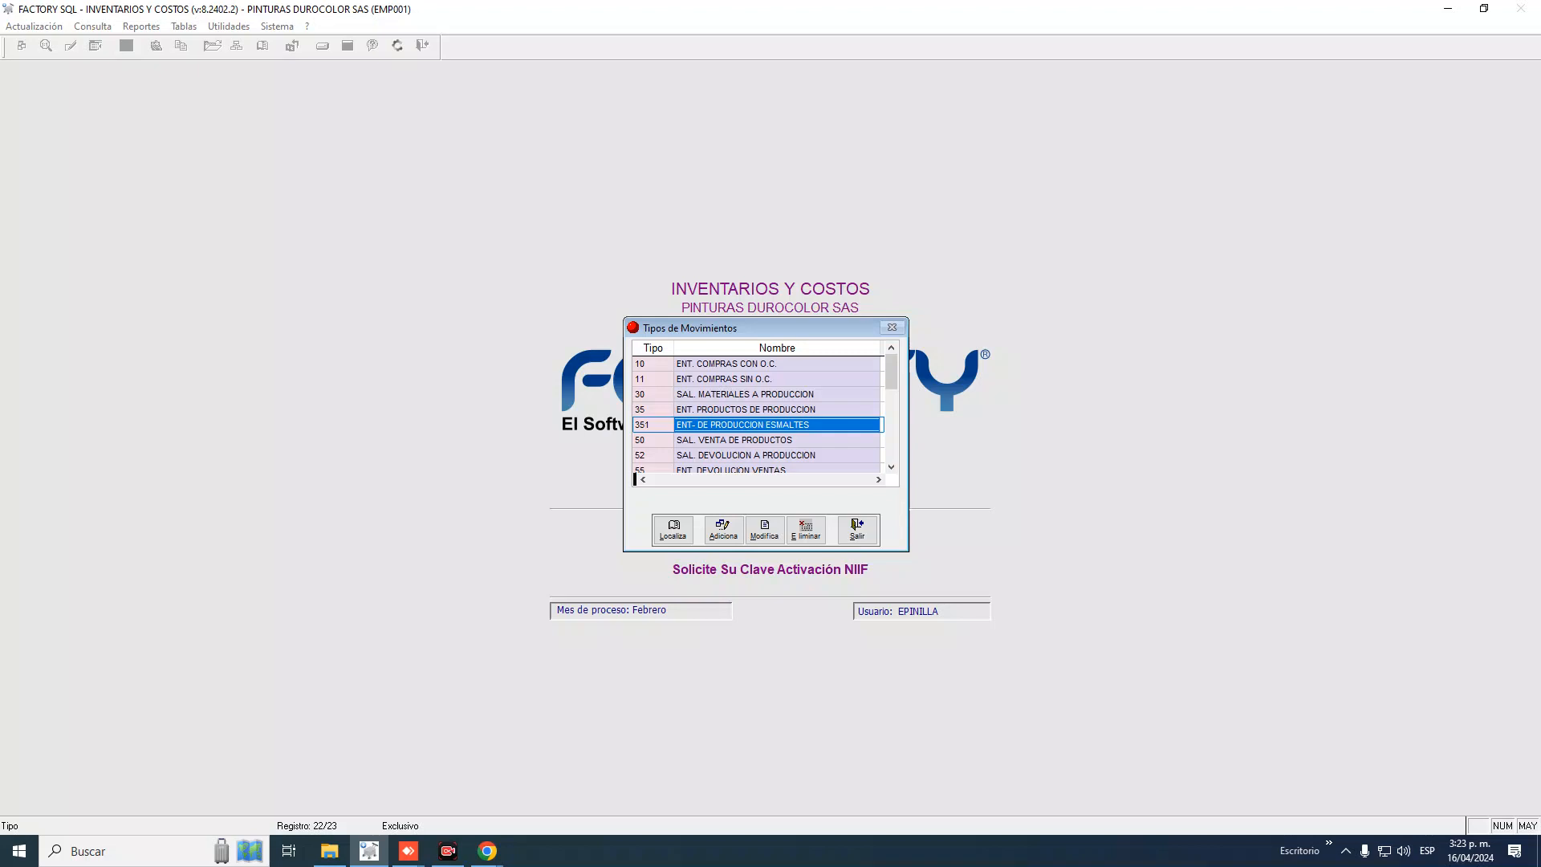
key(Up)
key(Up)
key(Up)
key(Up)
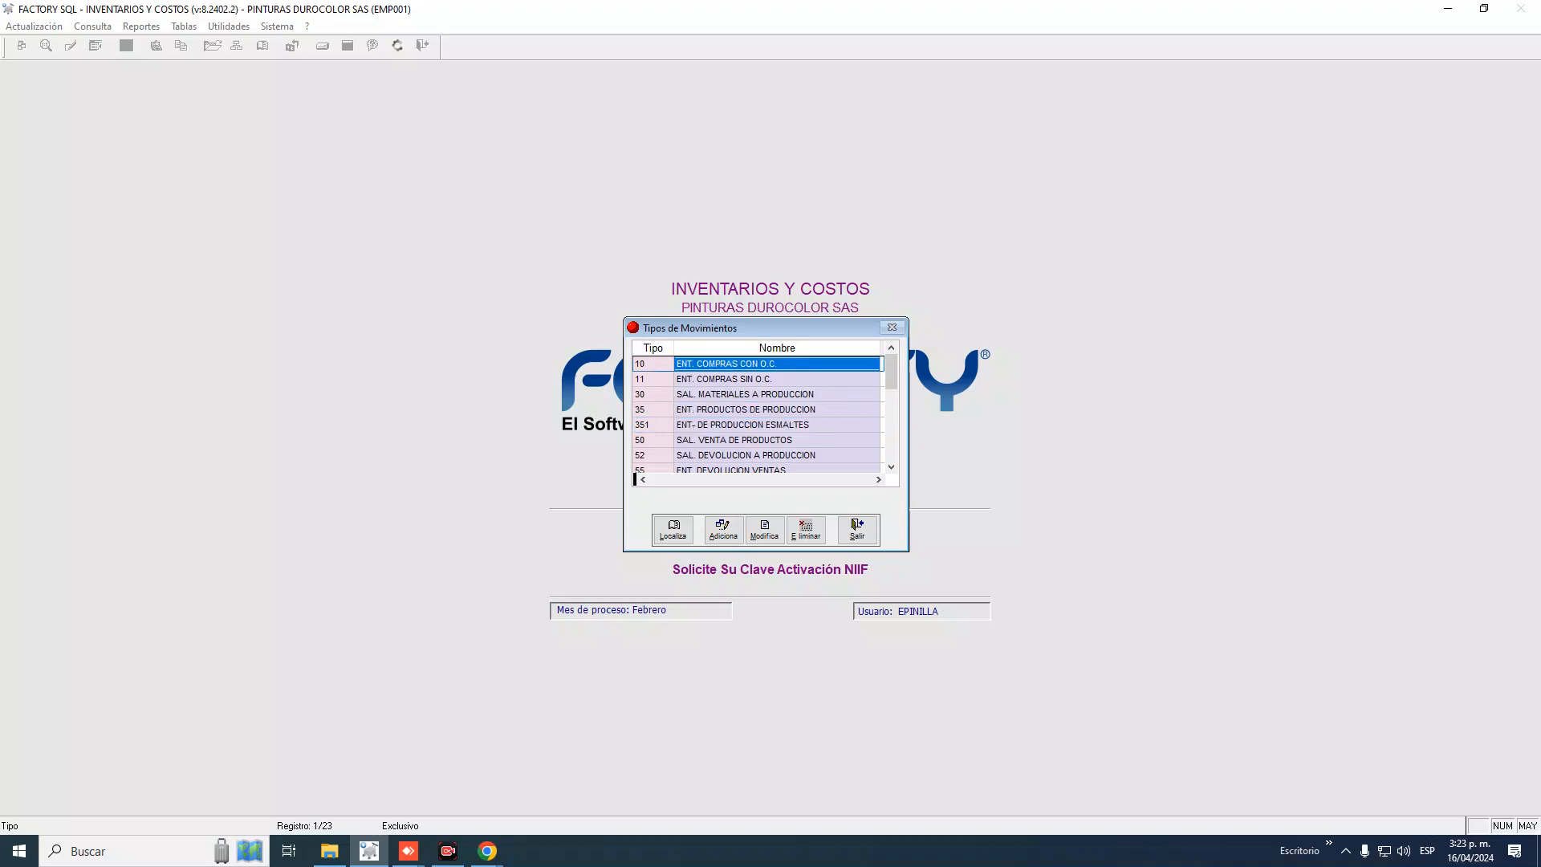
key(Down)
key(Down)
key(Down)
key(Down)
key(Down)
key(Down)
key(Down)
key(Down)
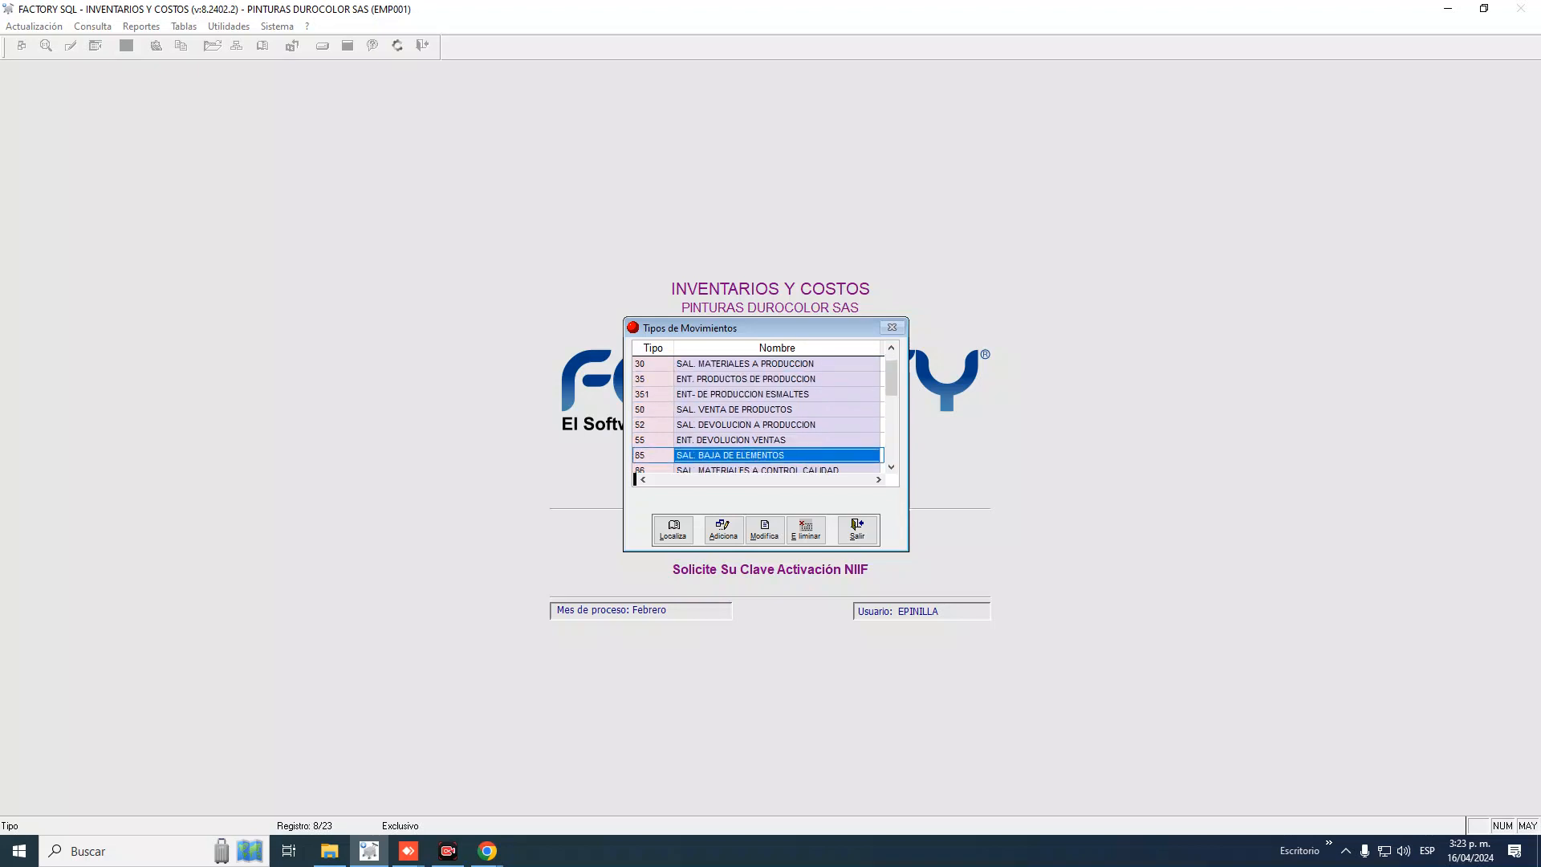
key(Up)
key(Up)
key(Up)
key(Up)
key(Up)
key(Up)
key(Up)
key(Up)
key(Down)
key(Down)
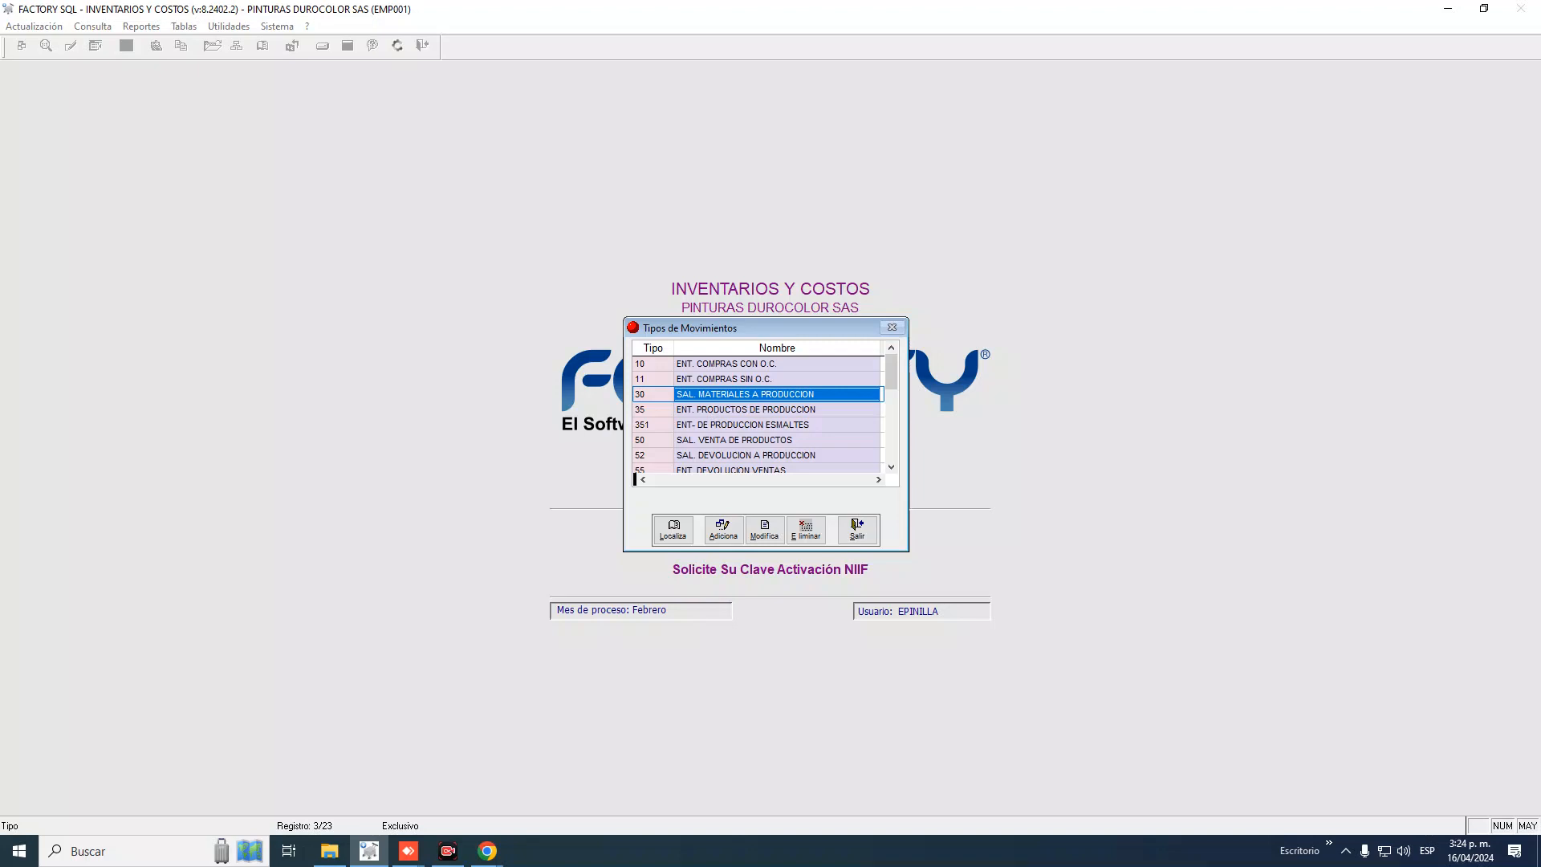
Review movement type 30 SAL. MATERIALES A PRODUCCION, then exit it and the types list
click(771, 382)
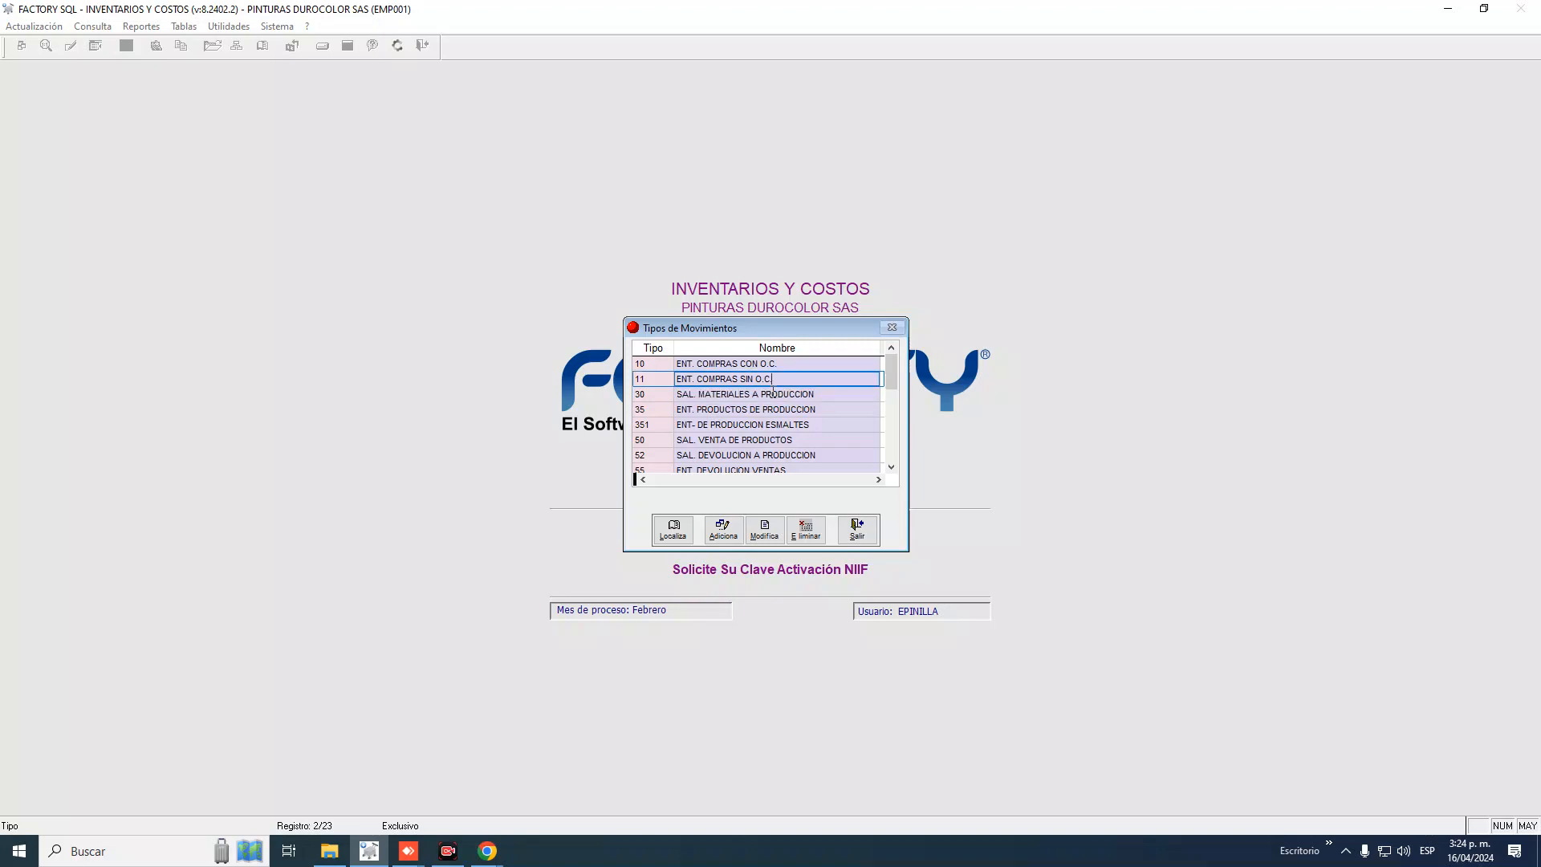
double_click(772, 393)
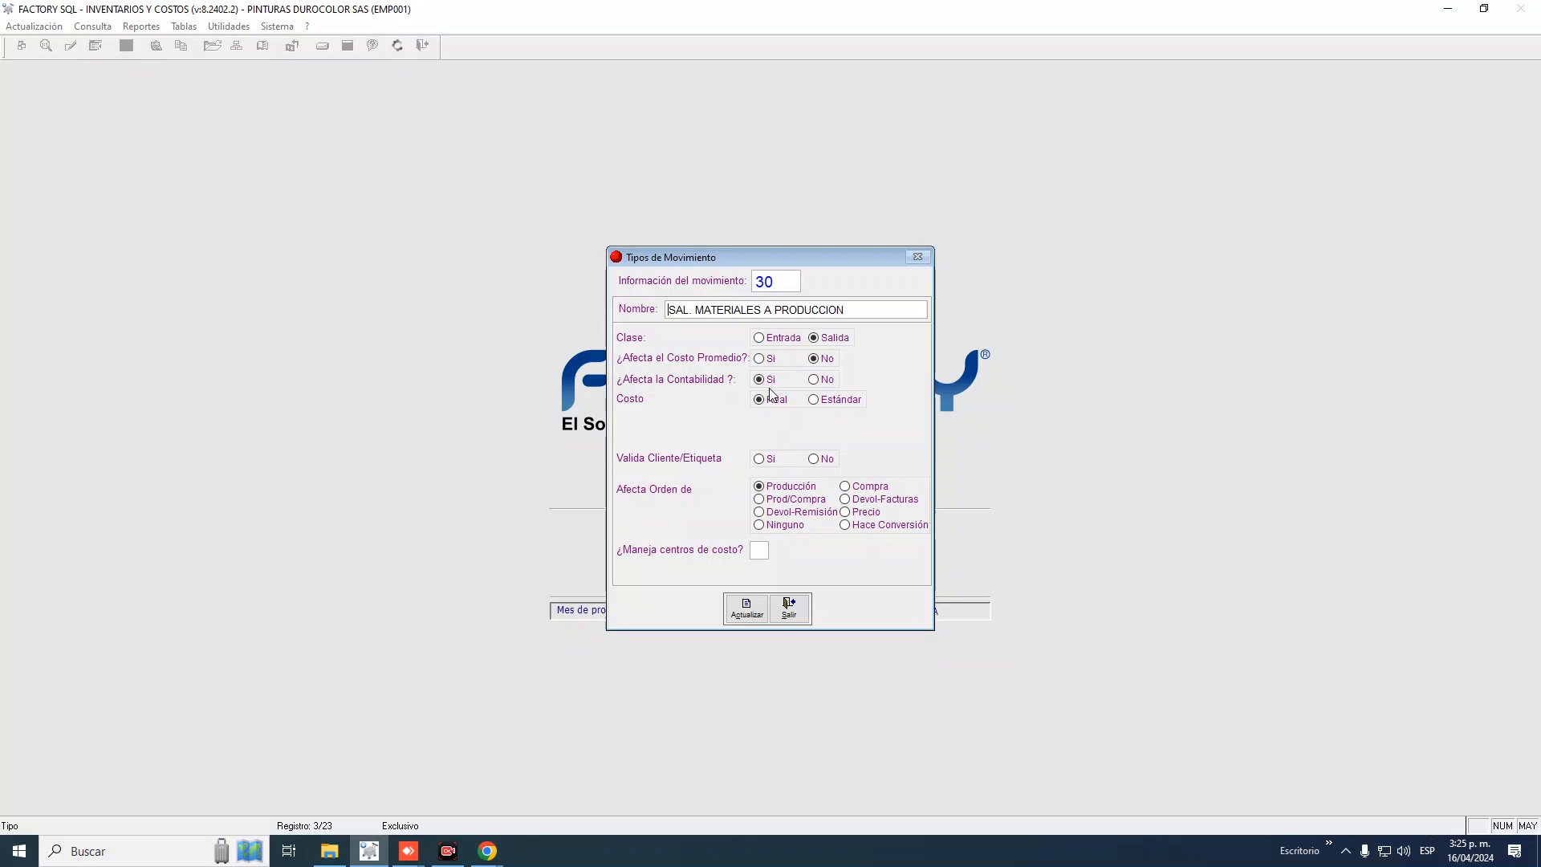
click(804, 603)
click(857, 527)
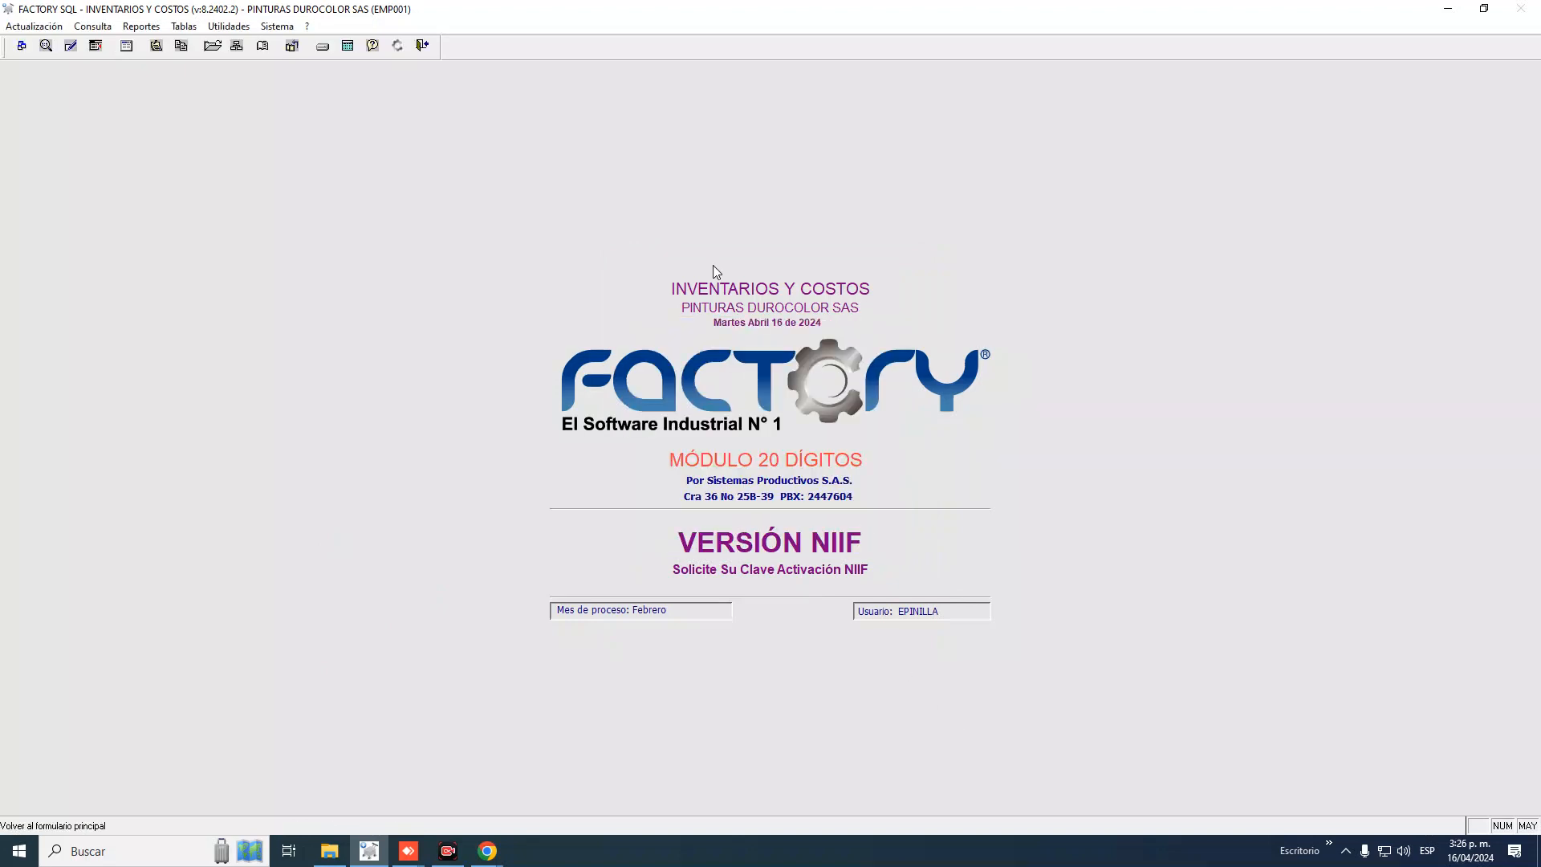
Browse the Tablas entries (warehouses, accounting accounts, references) and Actualización options, then Utilidades
click(186, 27)
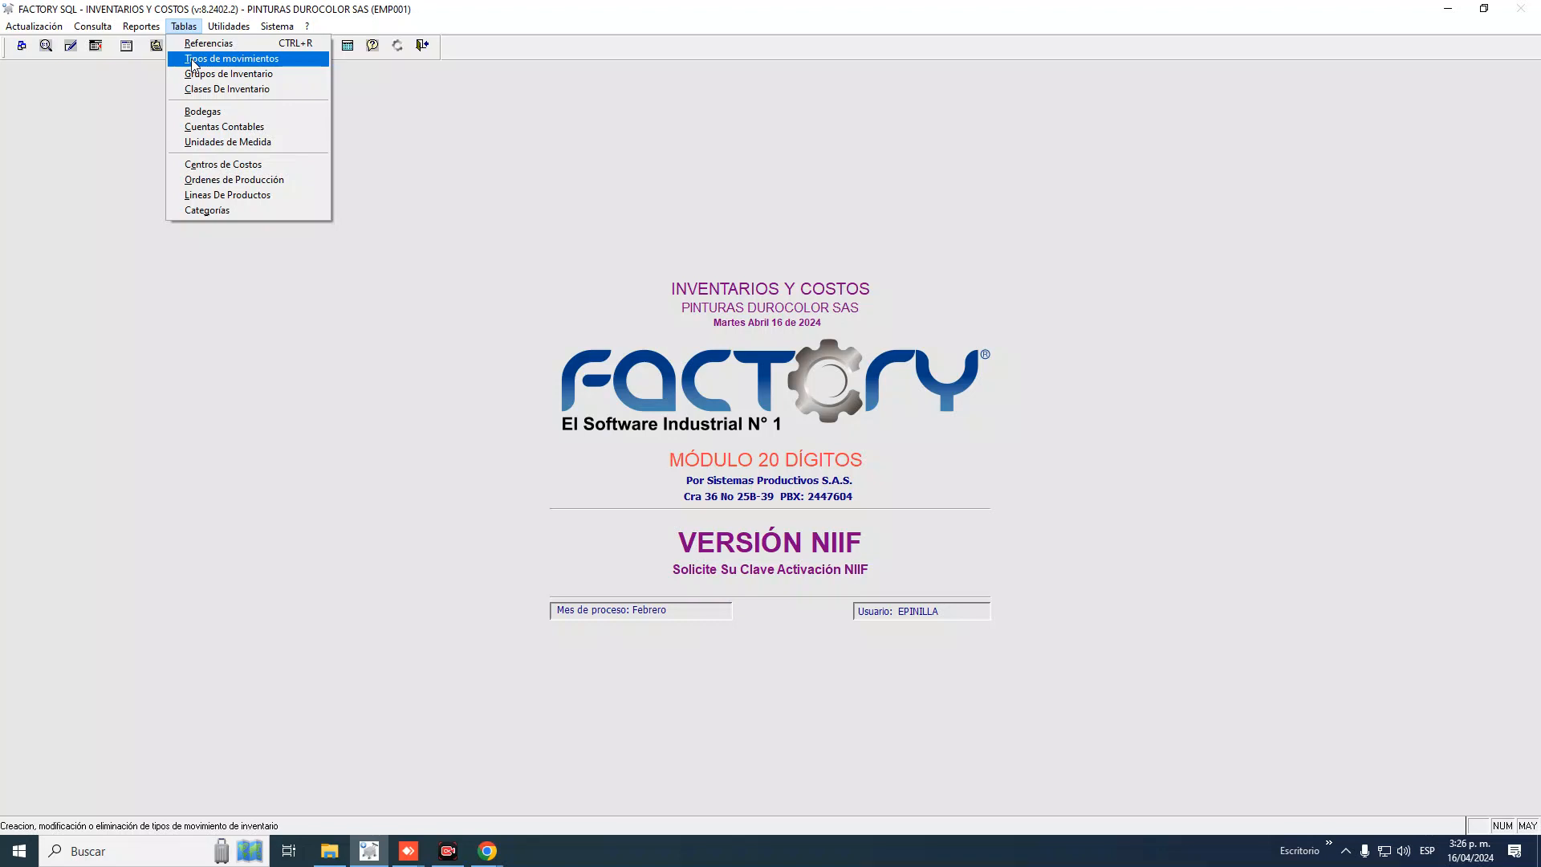
key(Down)
key(Down)
key(Down)
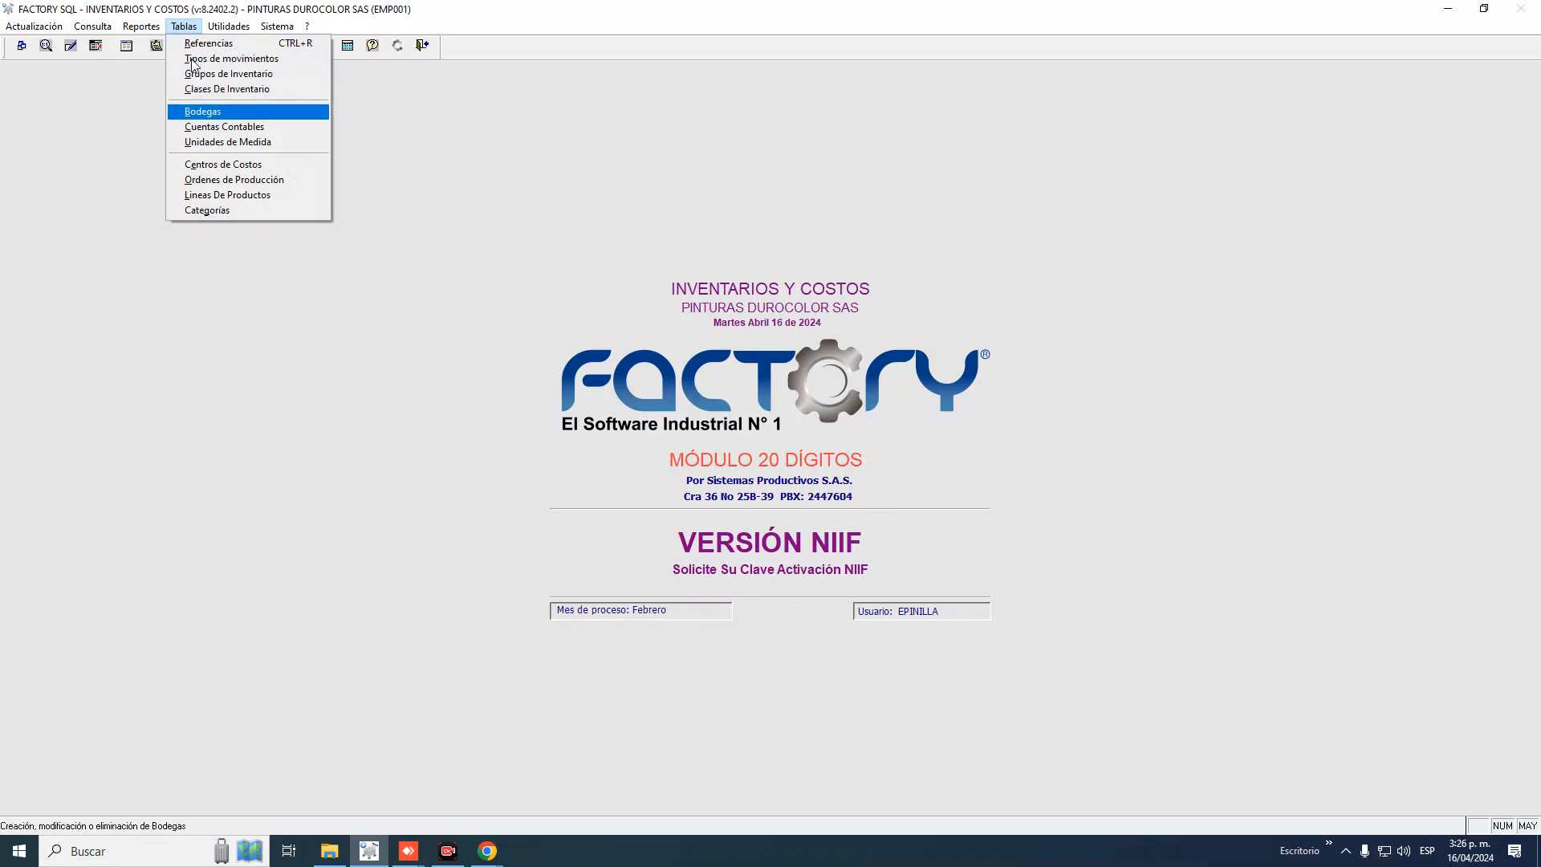
key(Down)
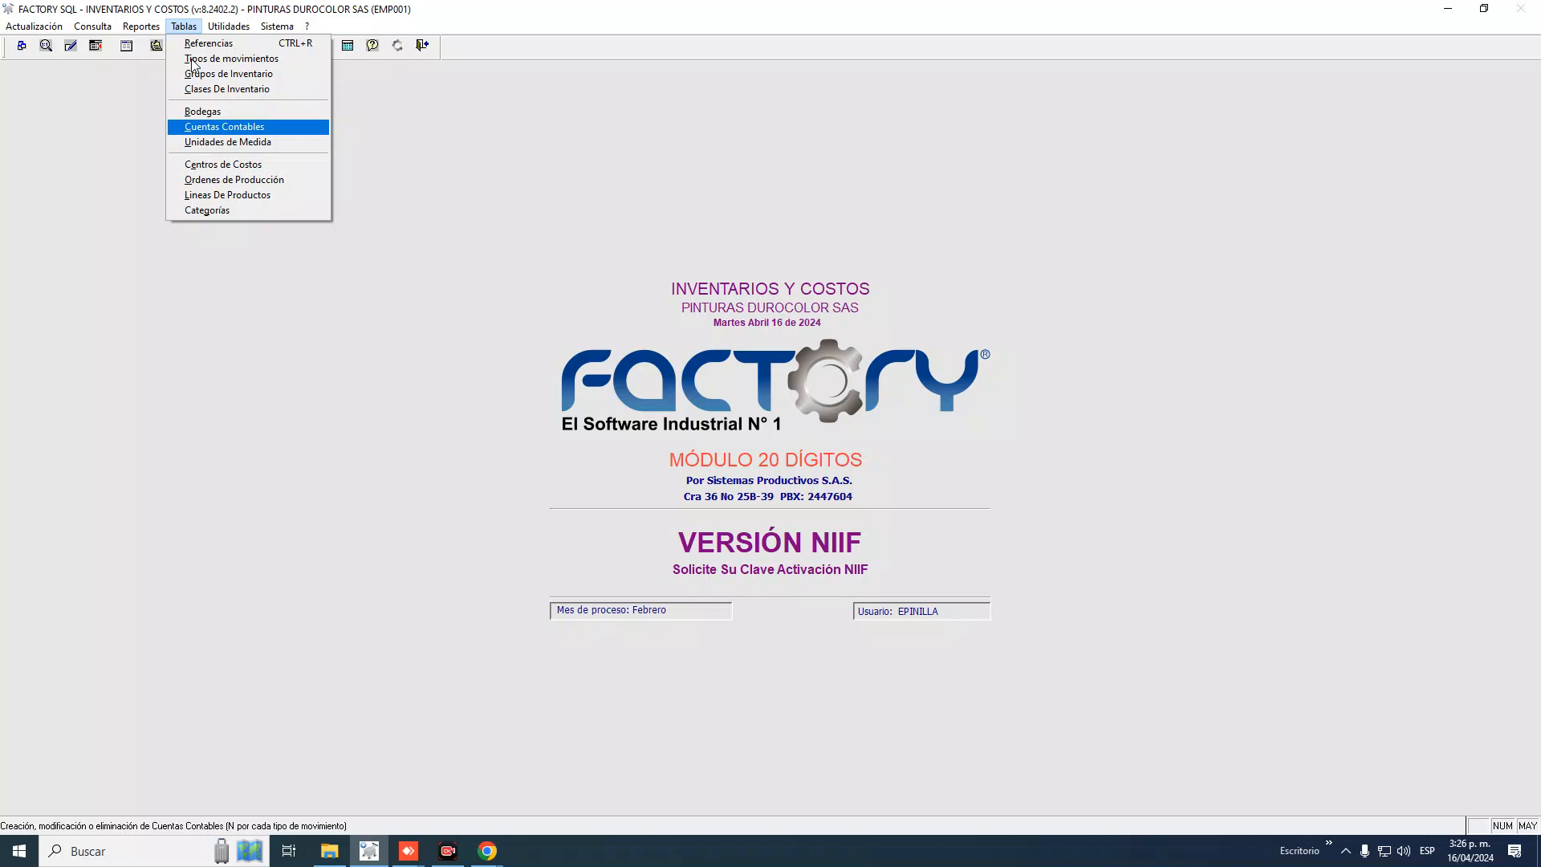
key(Up)
key(Up)
key(Up)
key(Up)
key(Up)
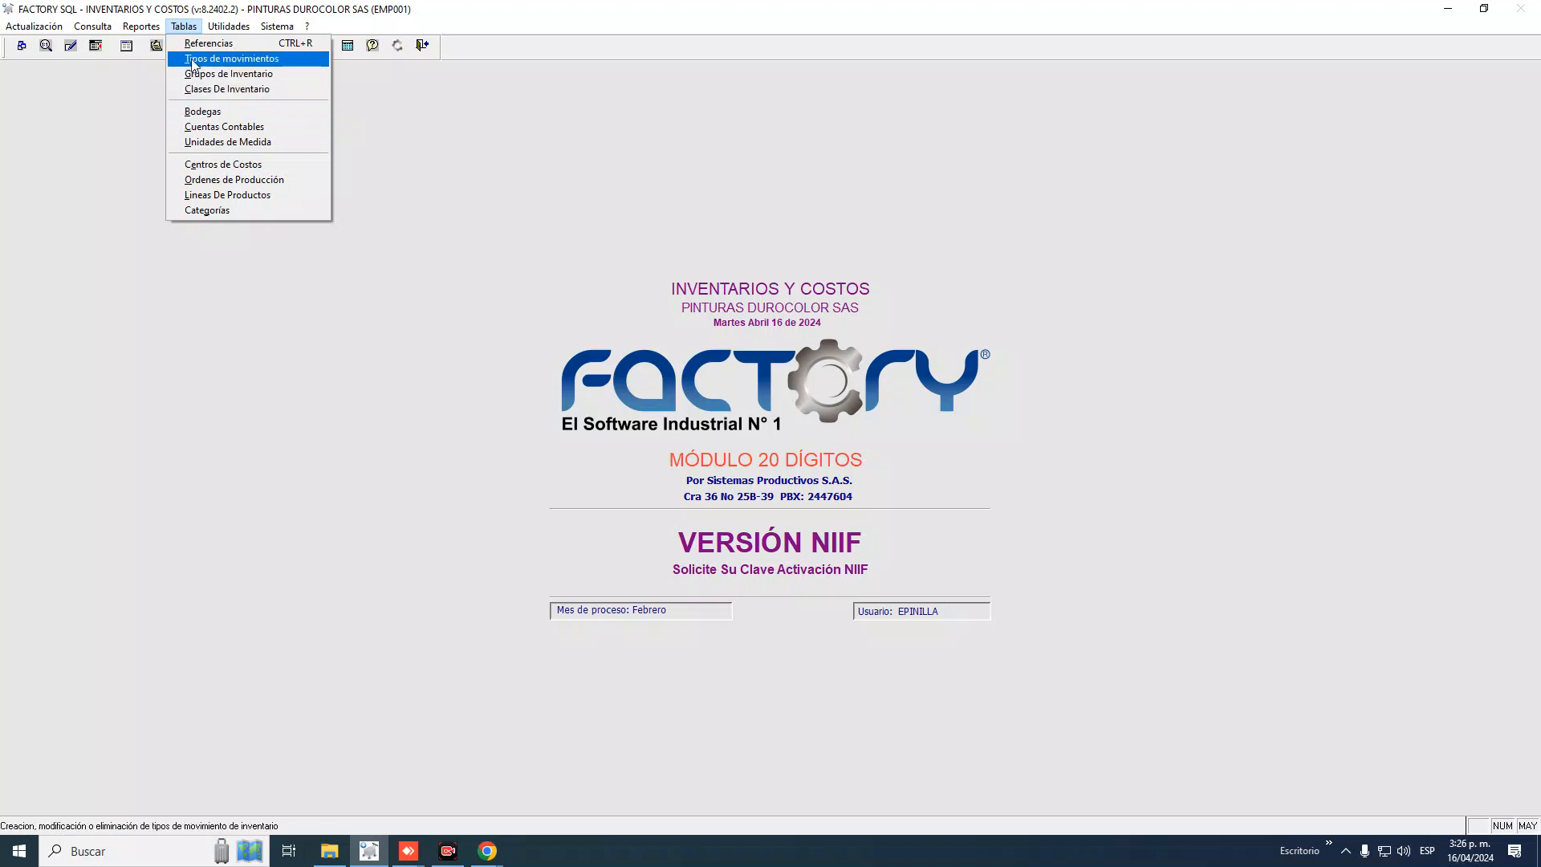
key(Left)
key(Left)
key(Left)
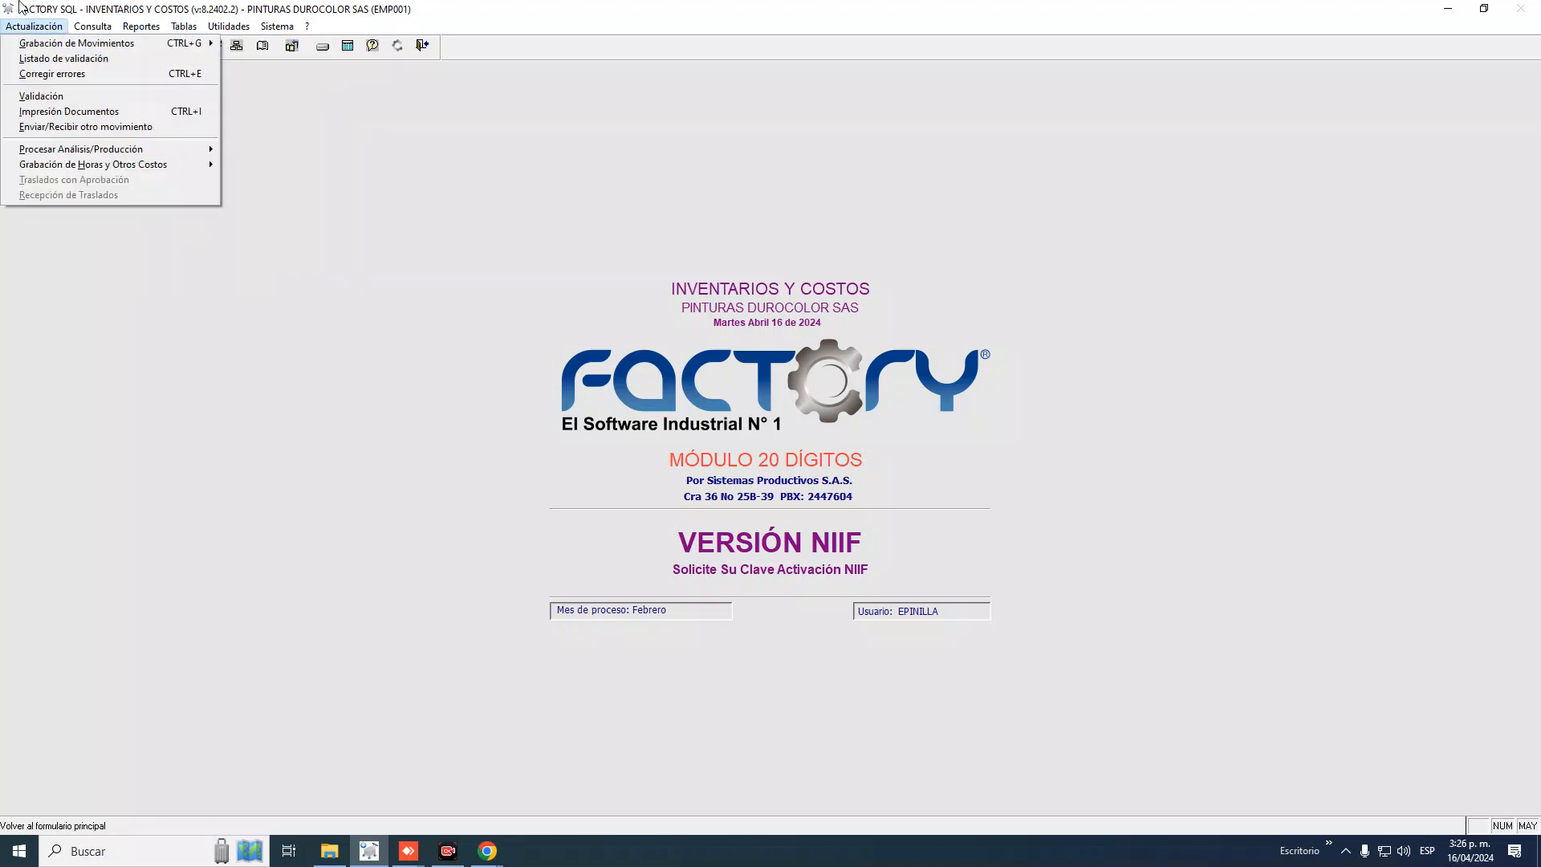
key(Escape)
click(244, 29)
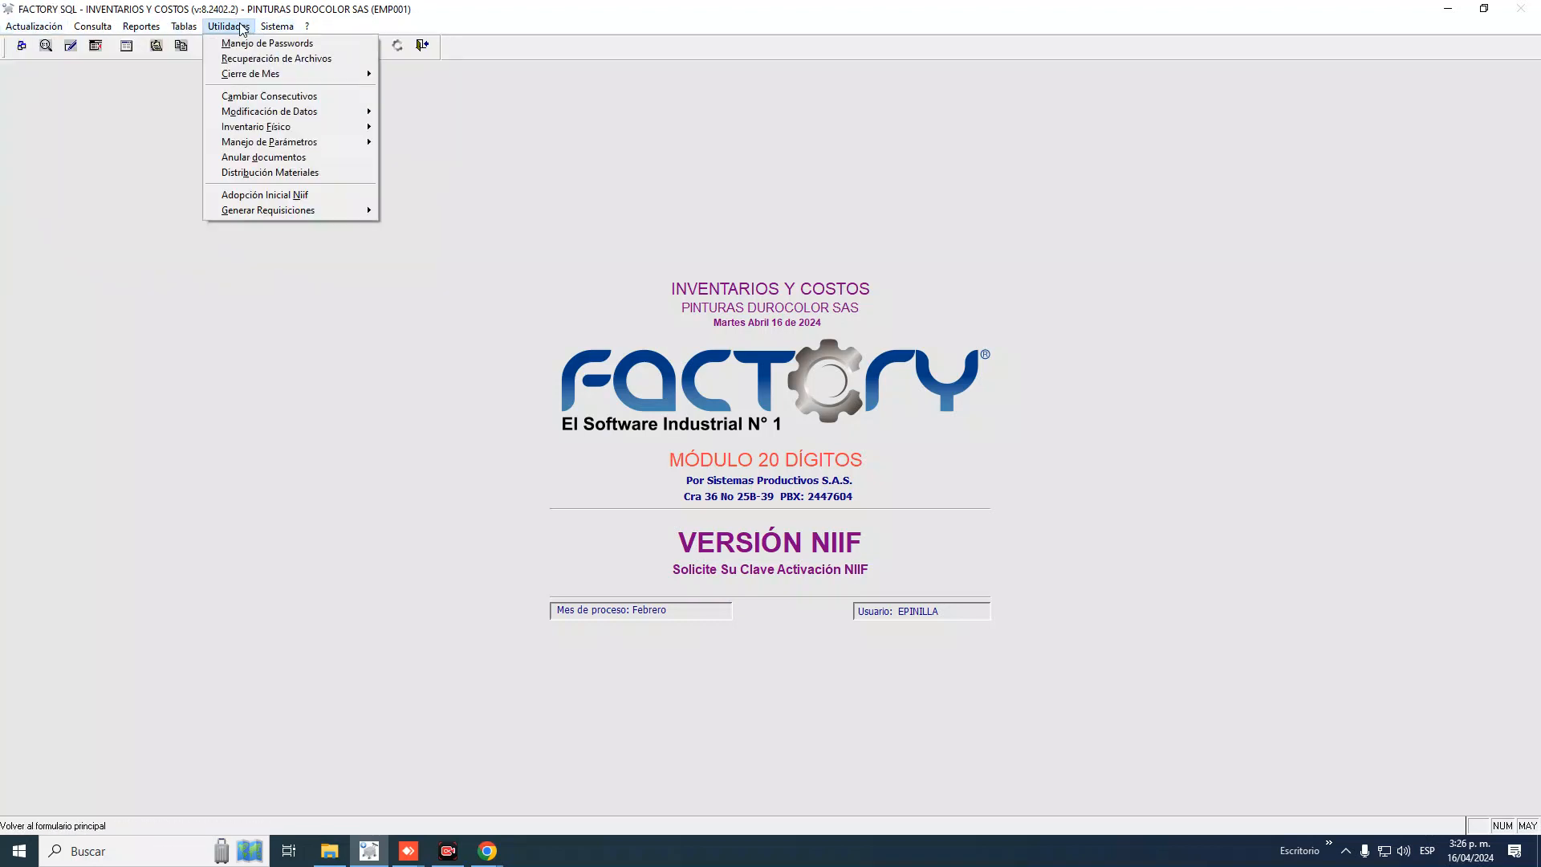
Open Cambio de Parámetros del Sistema and move from Página No. 1 to Página No. 2
mouse_move(298, 145)
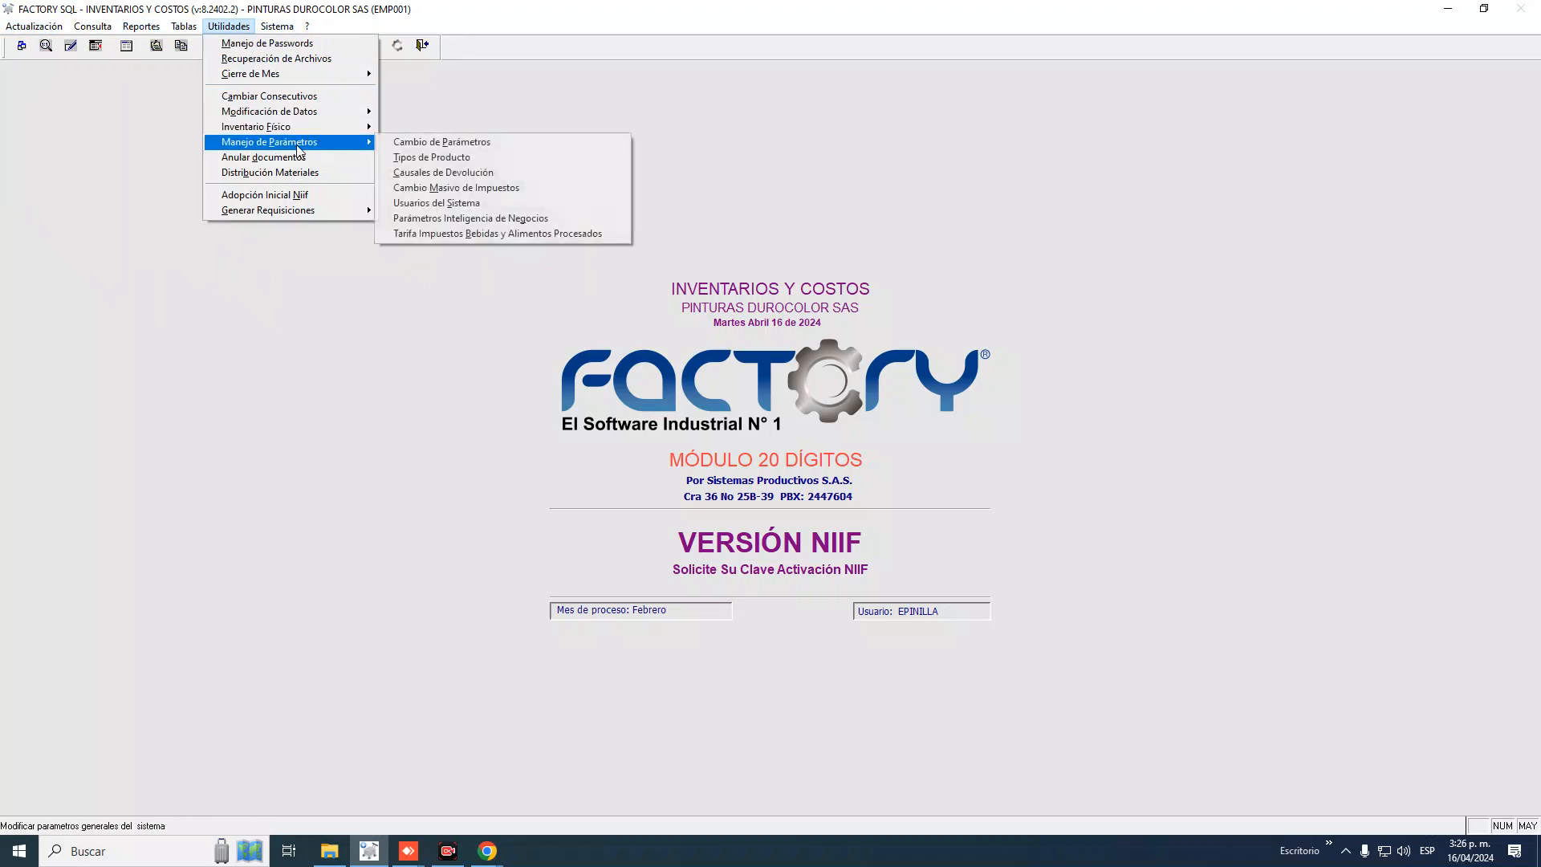
click(422, 143)
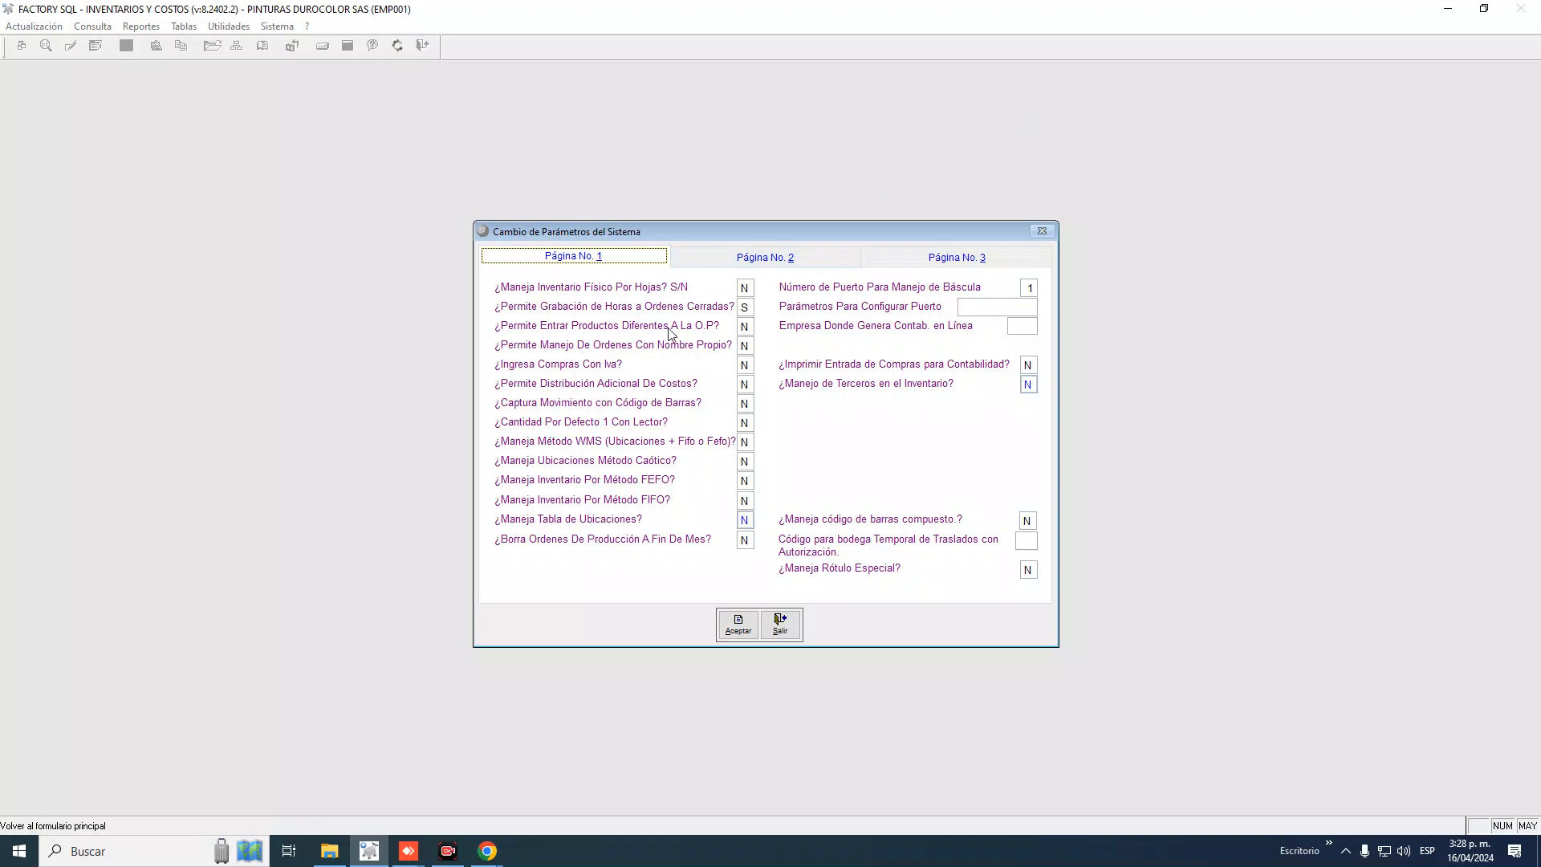
click(741, 264)
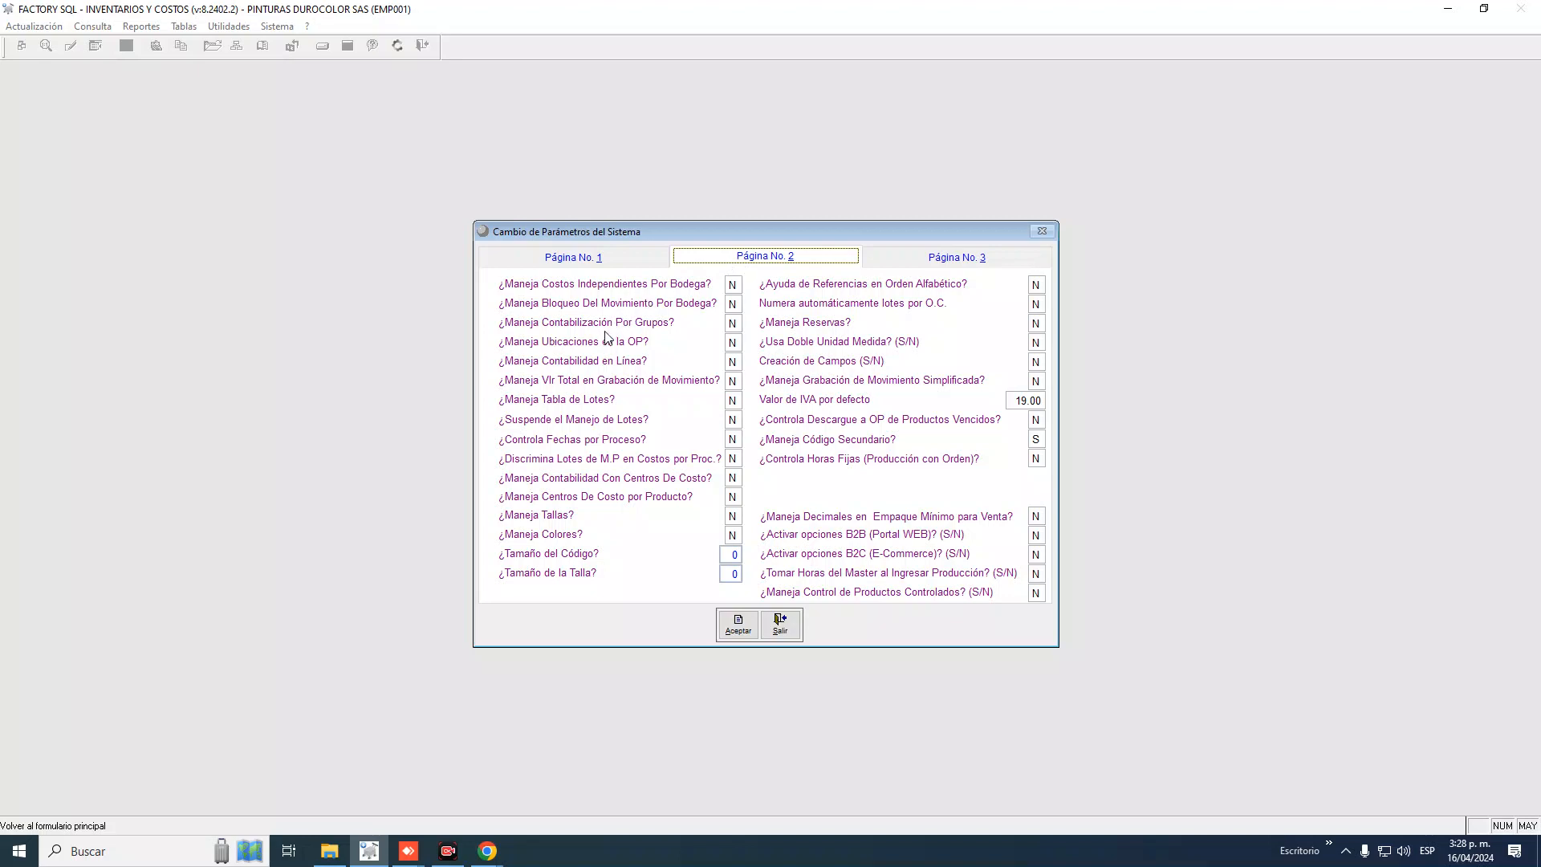
Attempt B for Contabilidad en Línea, accept the warning, and exit with it still N
click(732, 362)
text(B)
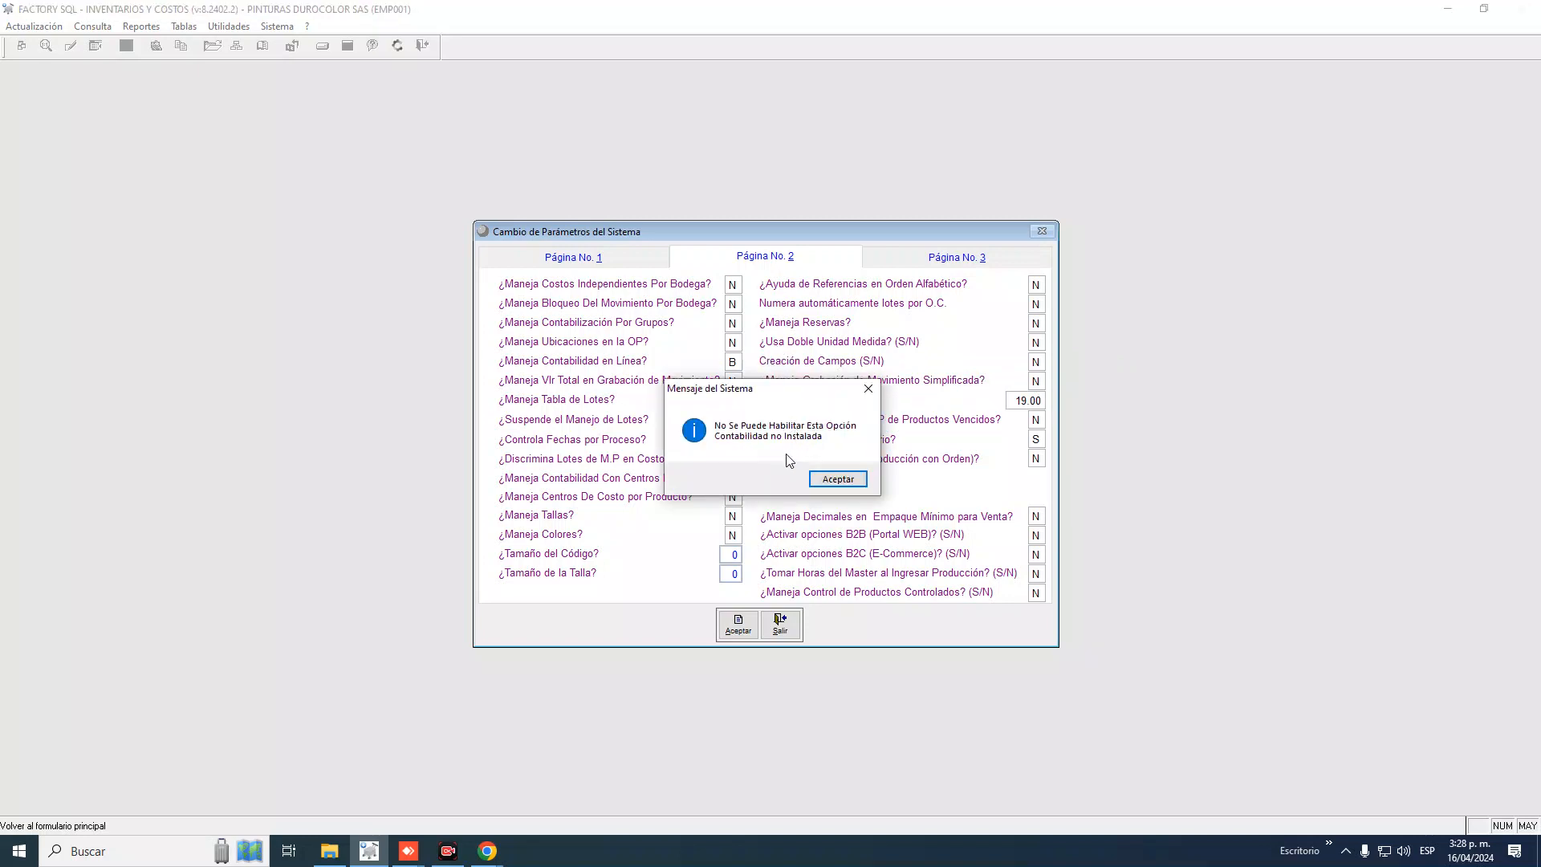
click(838, 479)
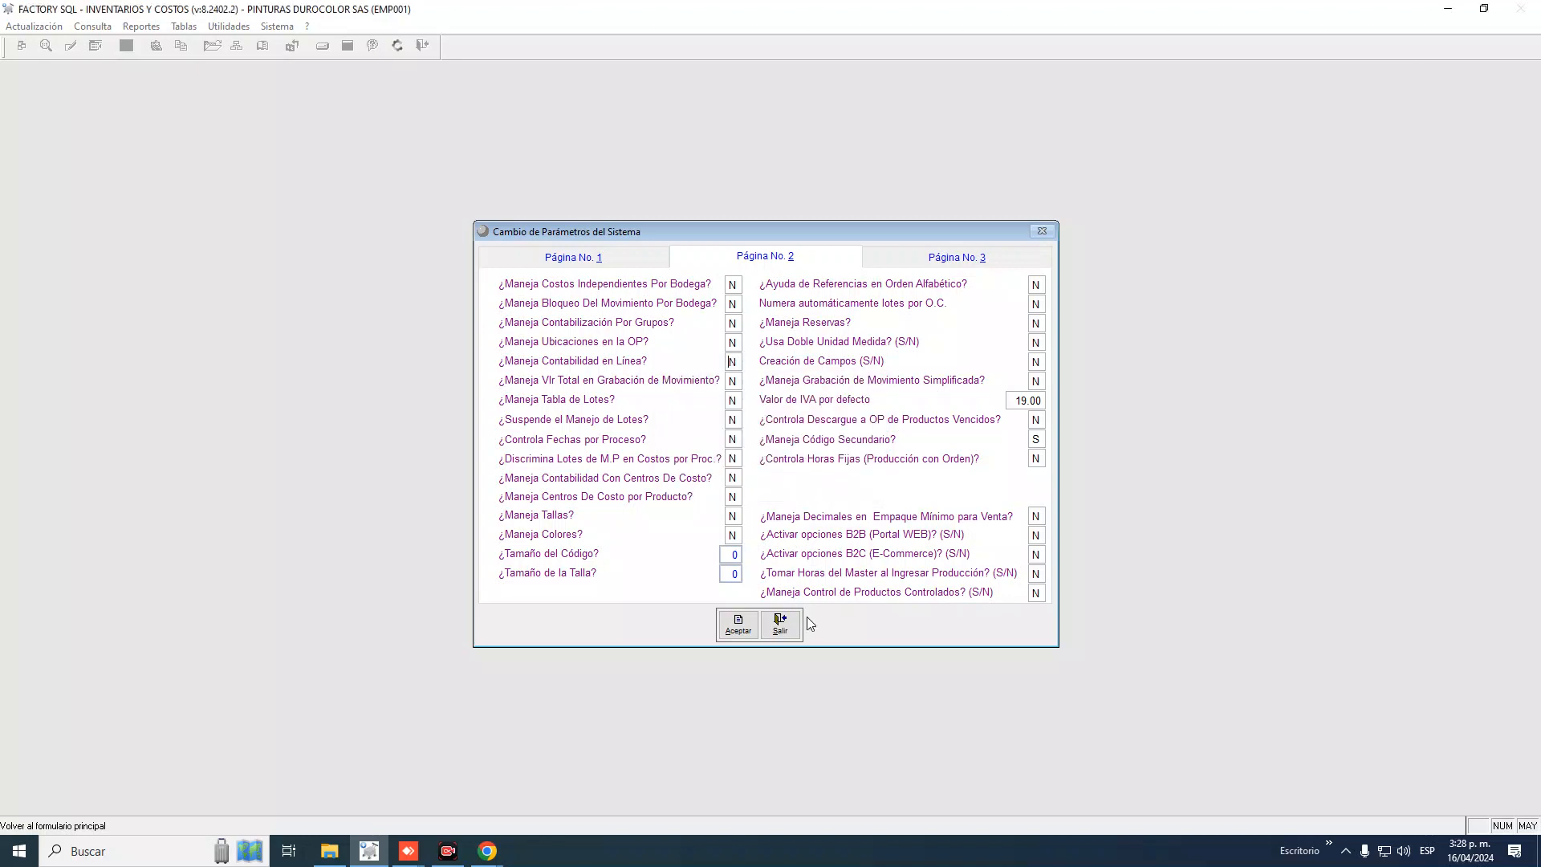
click(779, 624)
click(427, 440)
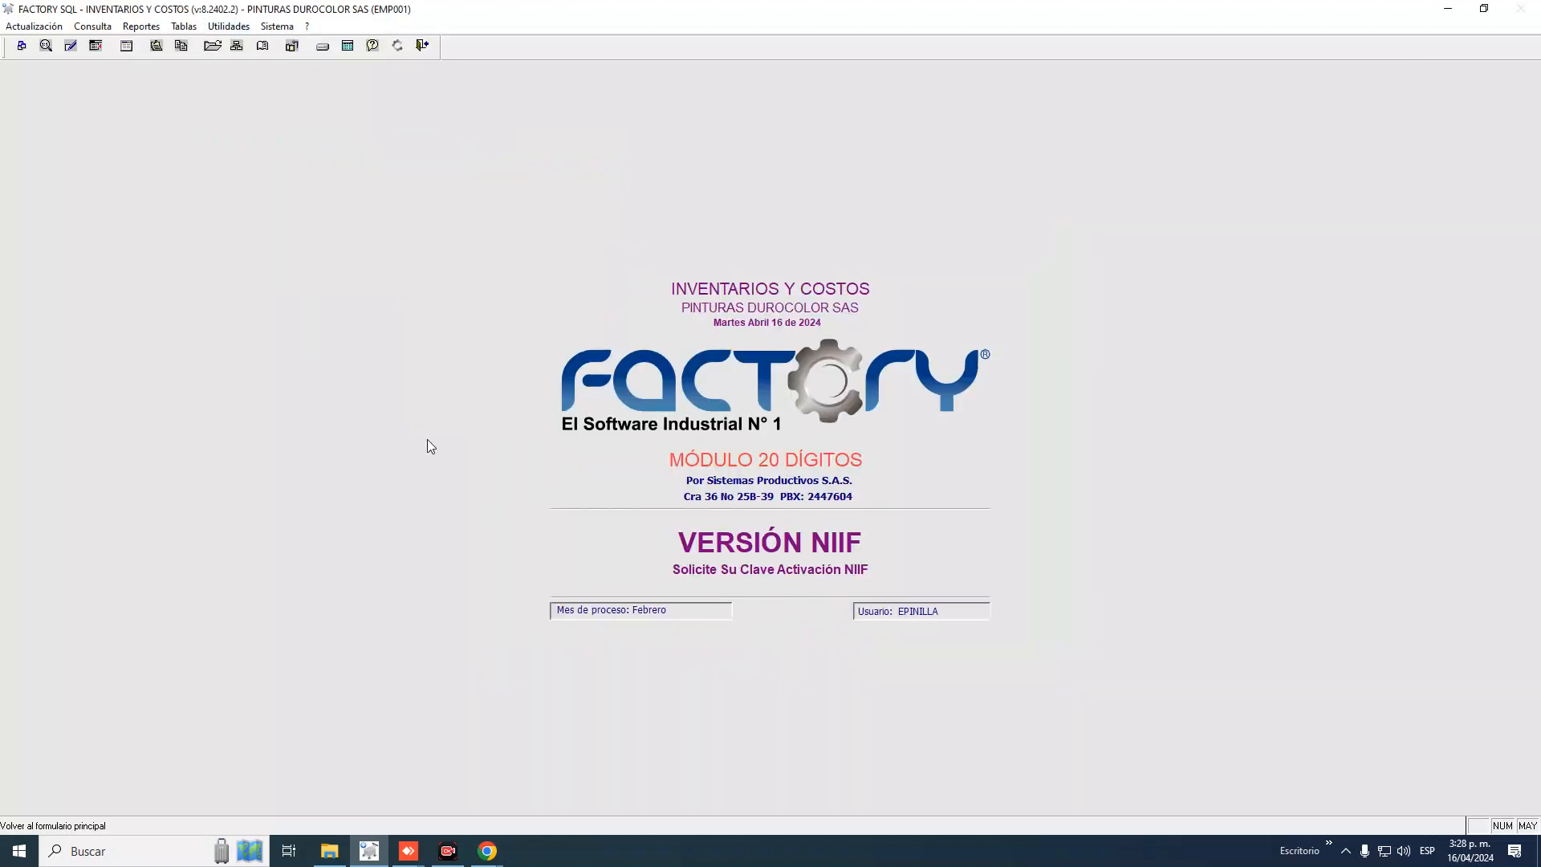
click(334, 851)
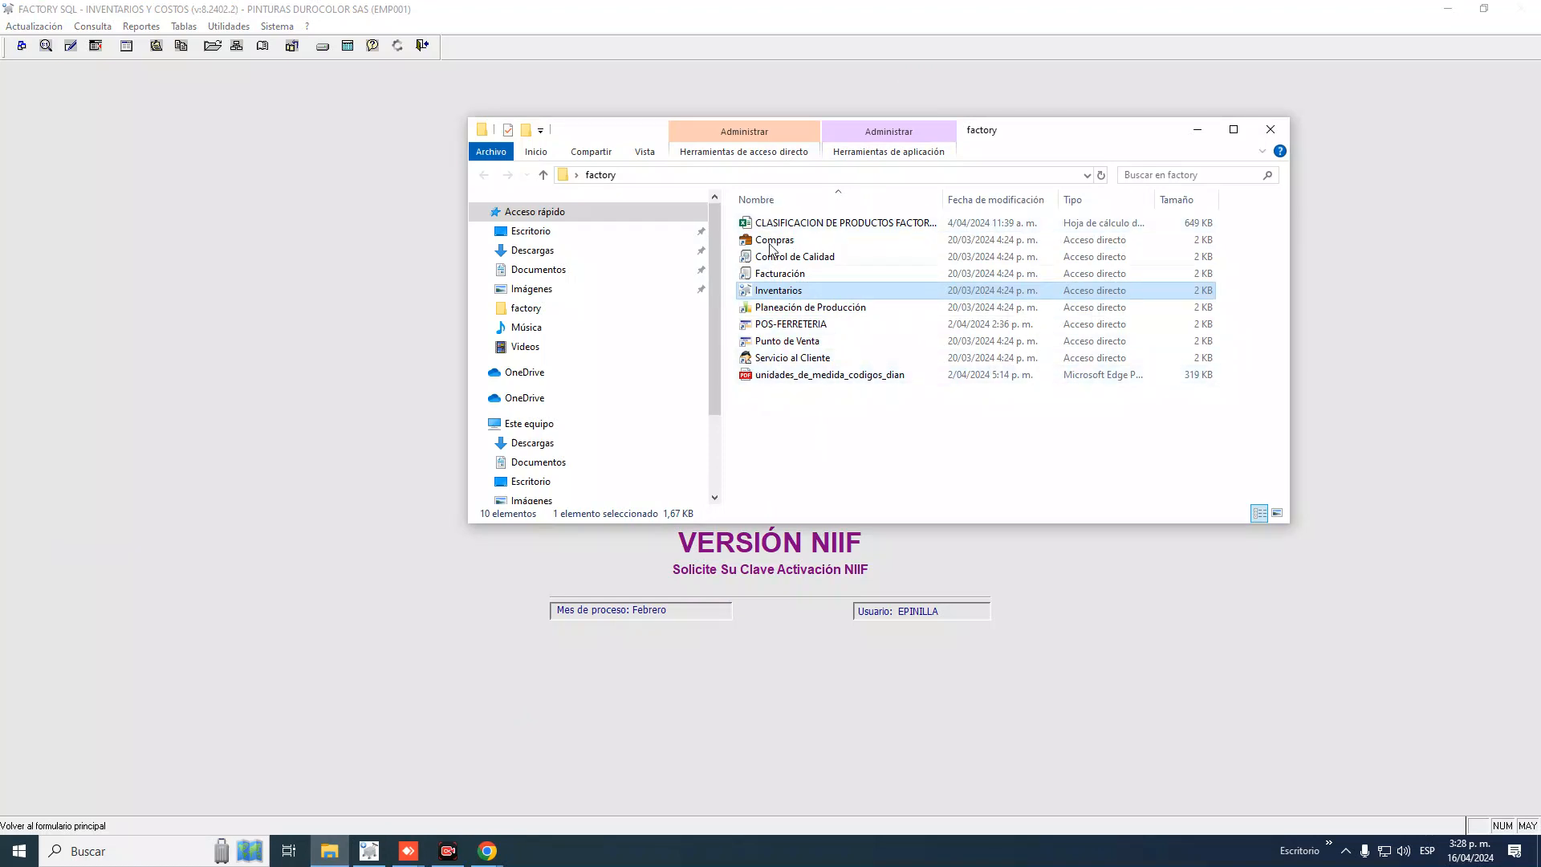
click(829, 433)
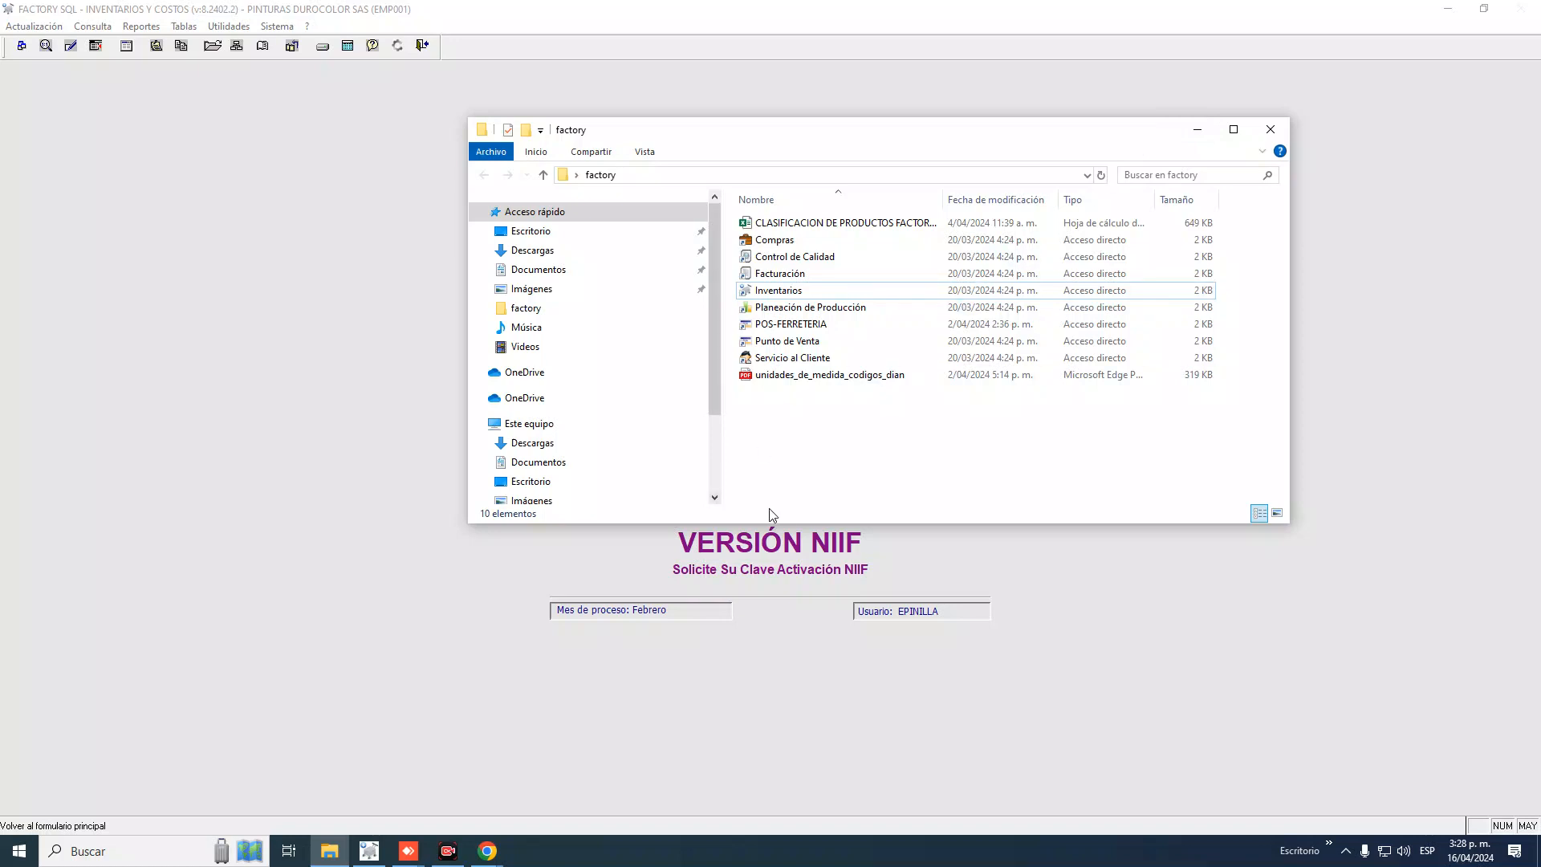
click(1196, 129)
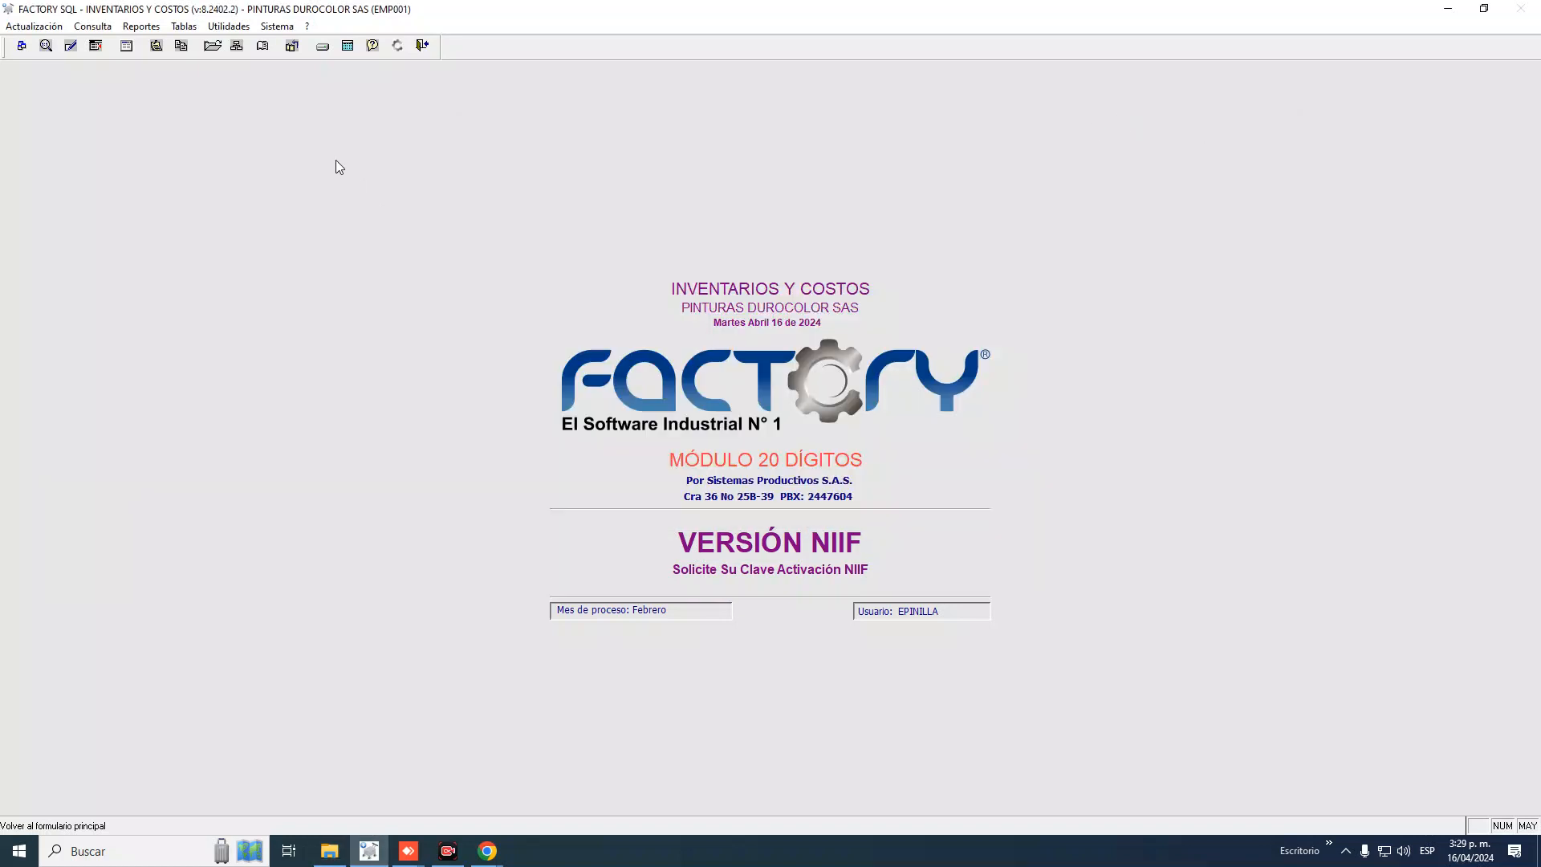
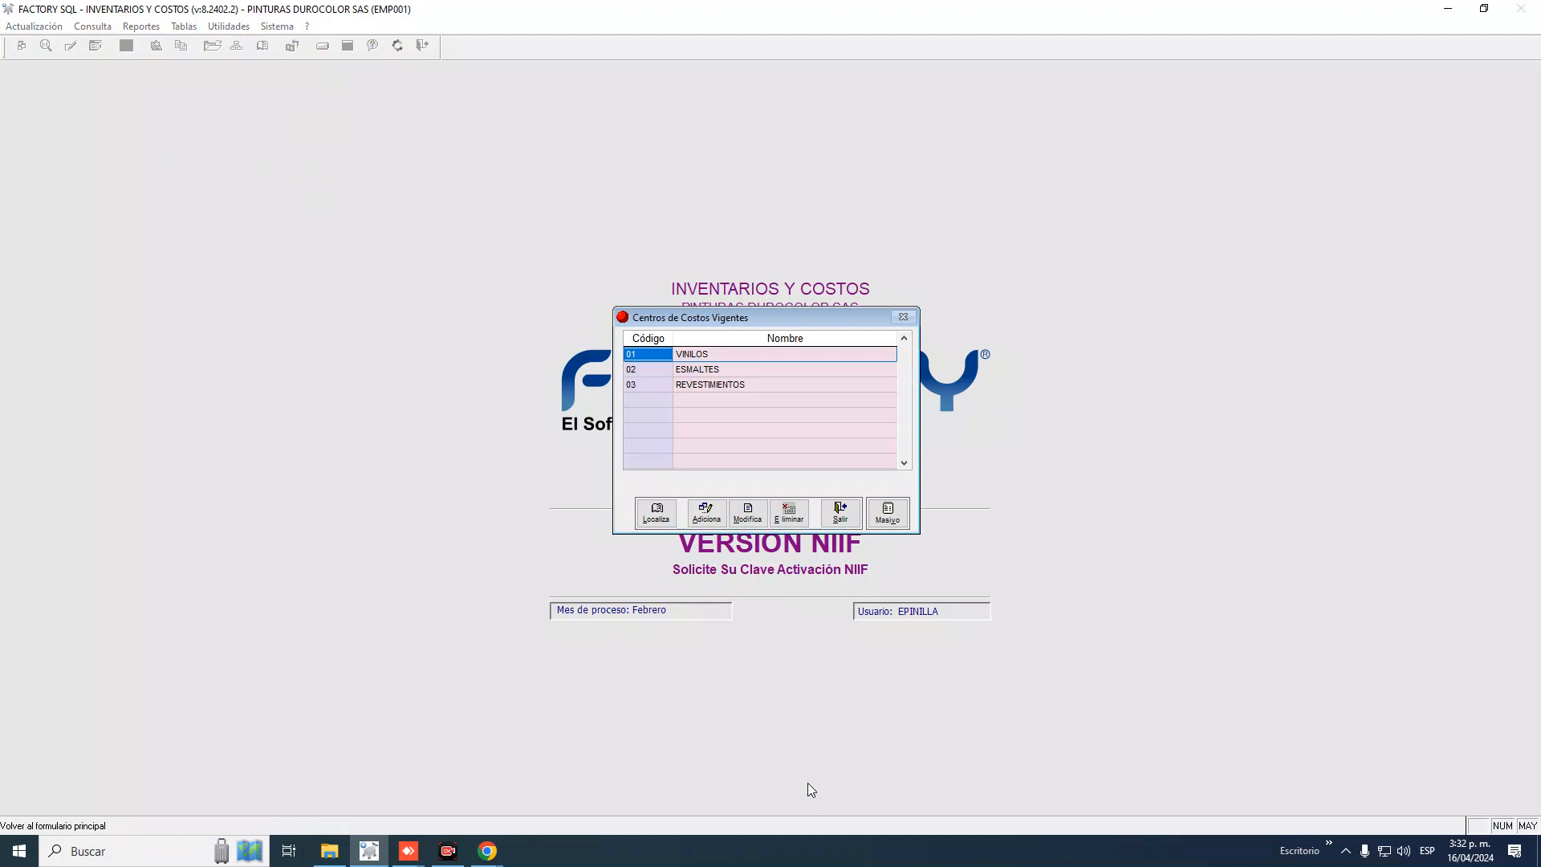
Open cost centre 01 VINILOS and view its real tariffs: Mano de Obra 8,500.00, Carga Fabril 15,500.00
click(653, 356)
click(740, 518)
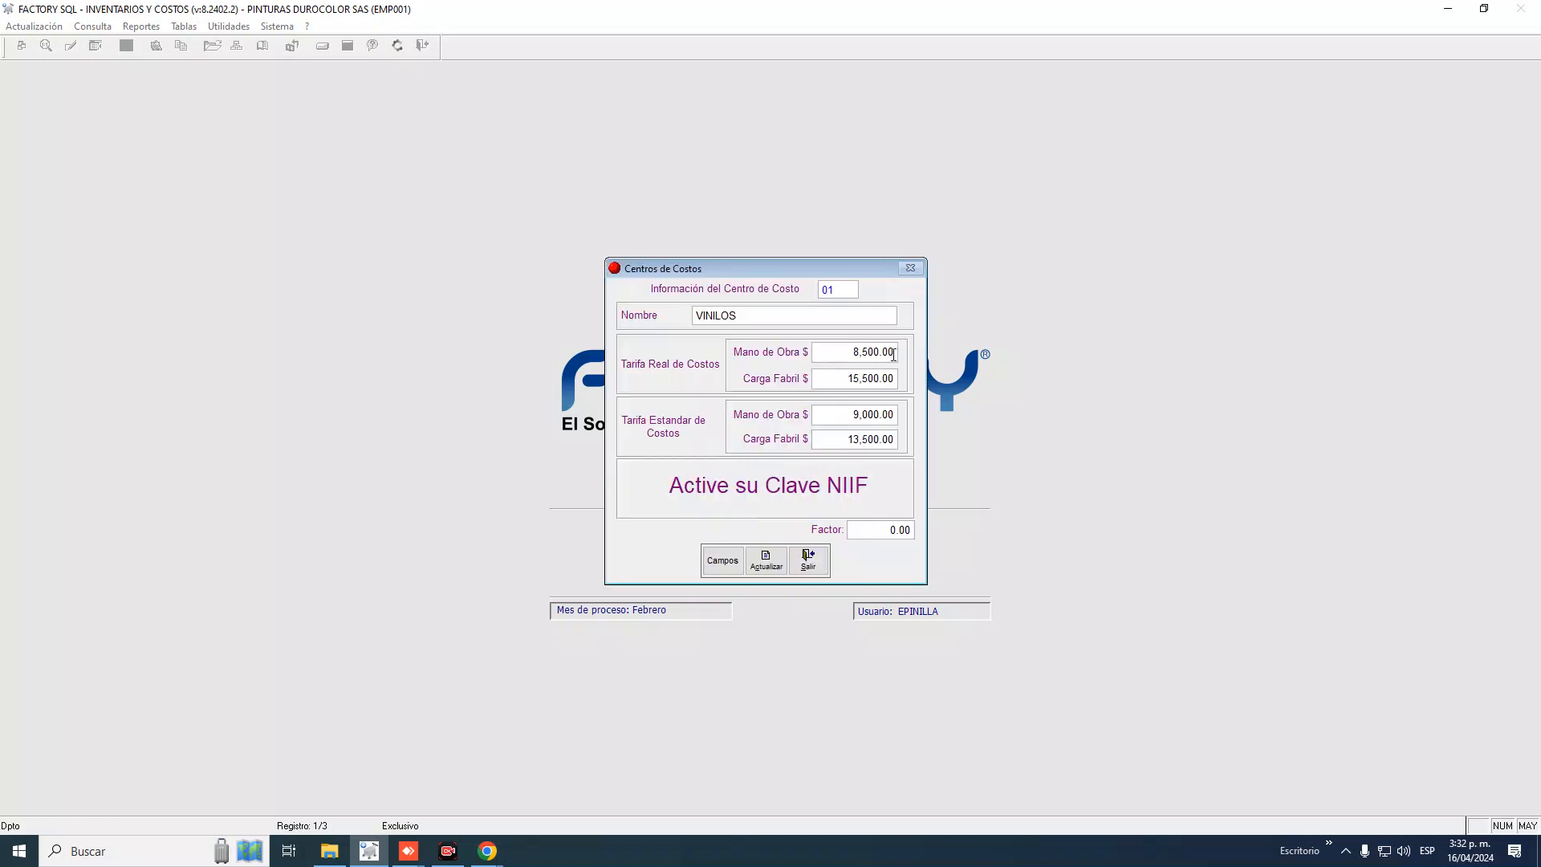
click(825, 351)
click(835, 379)
Move back and forth between the real Mano de Obra and Carga Fabril tariff fields
key(shift+Tab)
key(Tab)
key(shift+Tab)
key(Tab)
key(shift+Tab)
key(Tab)
key(shift+Tab)
key(Tab)
key(shift+Tab)
Close the VINILOS edit form and the cost centre list, then browse the Tablas and Actualización menus
click(807, 560)
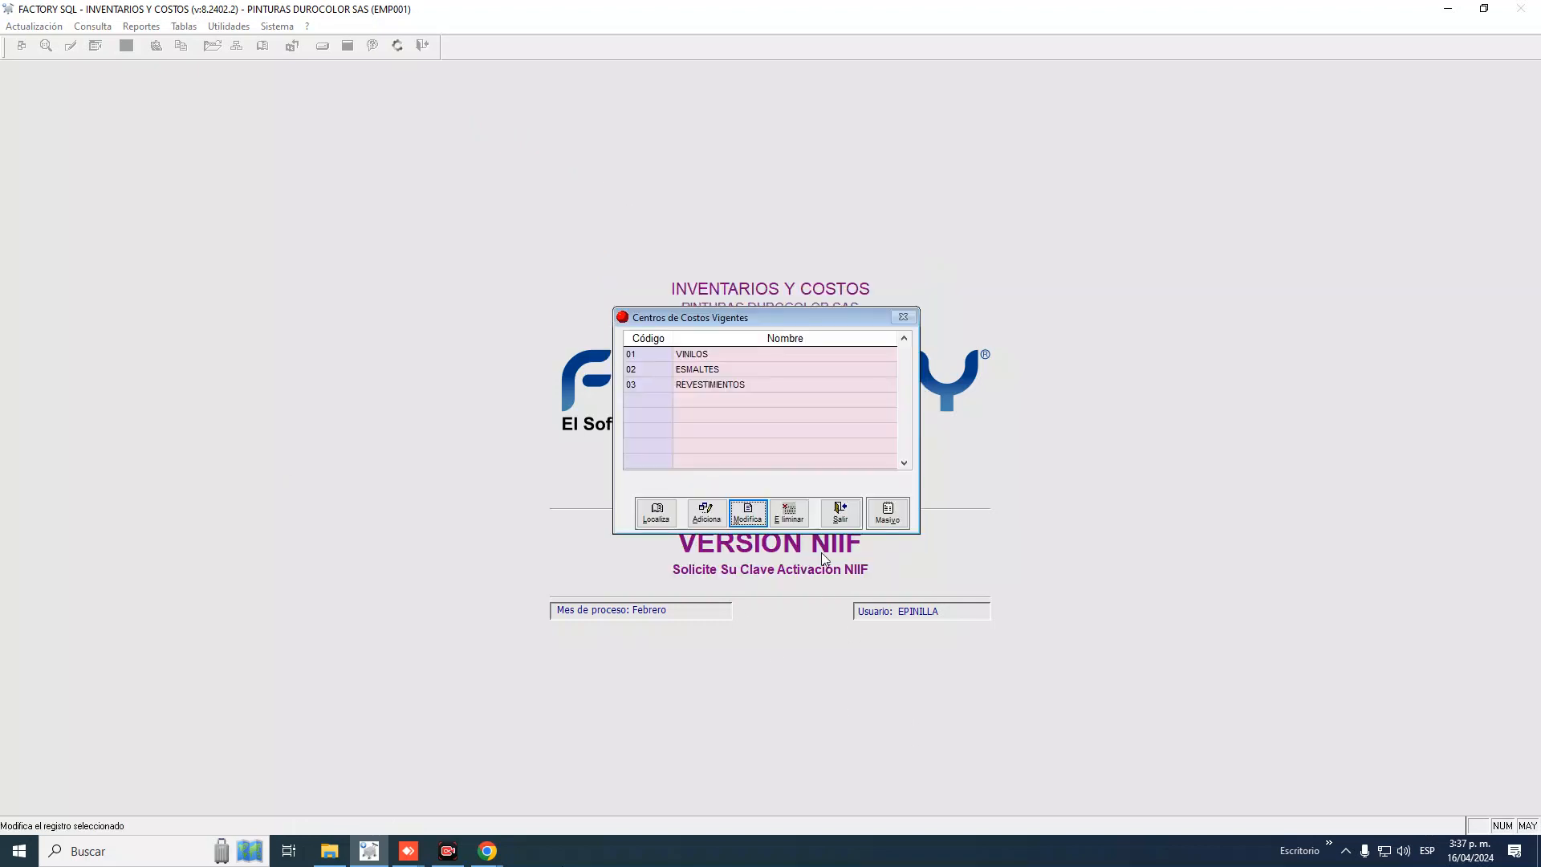
click(840, 512)
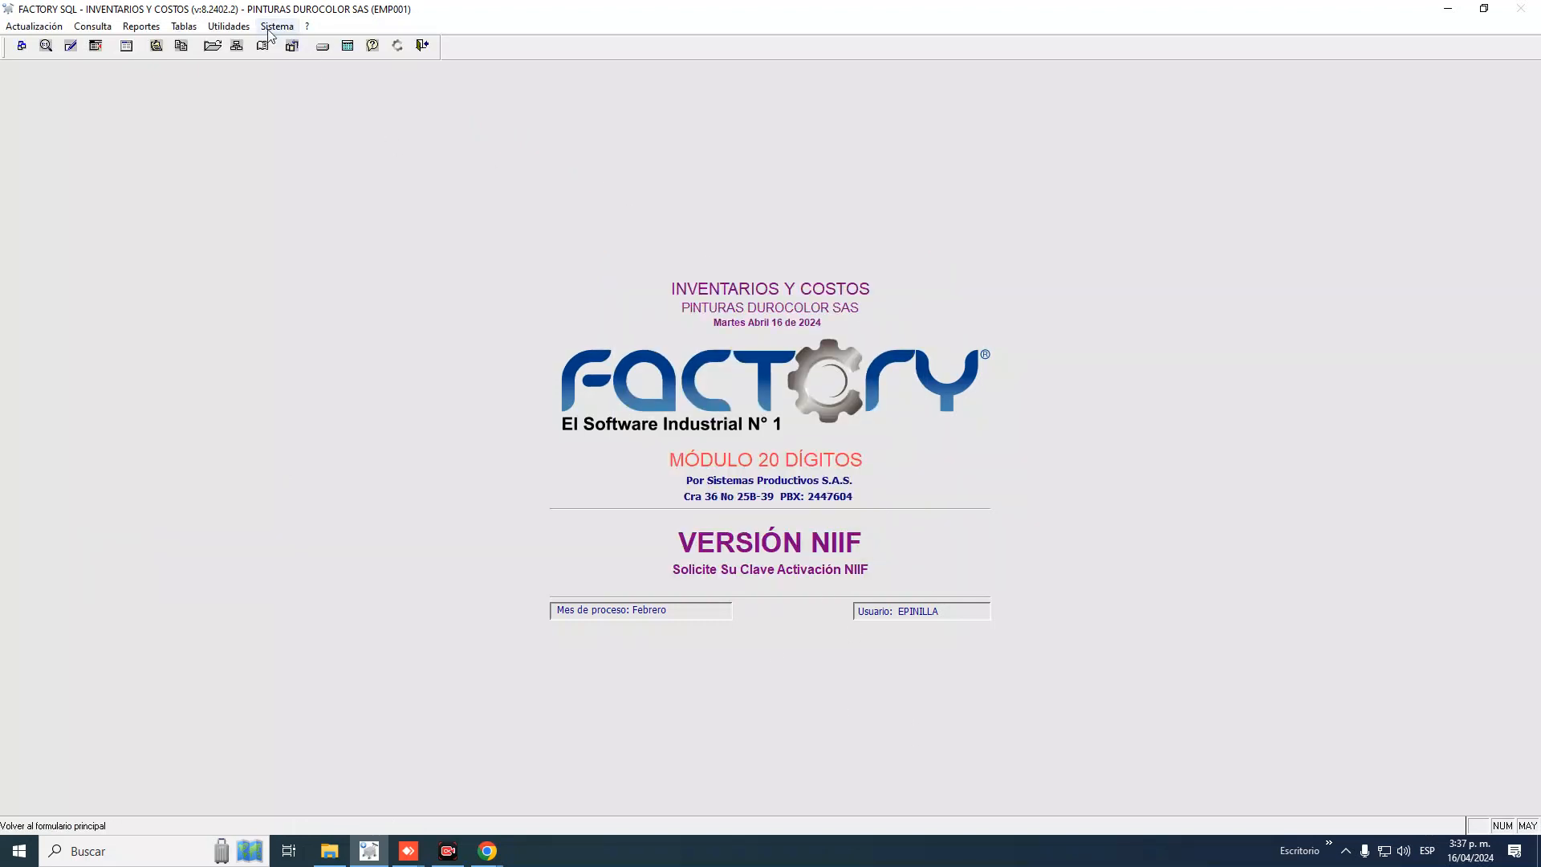
click(184, 26)
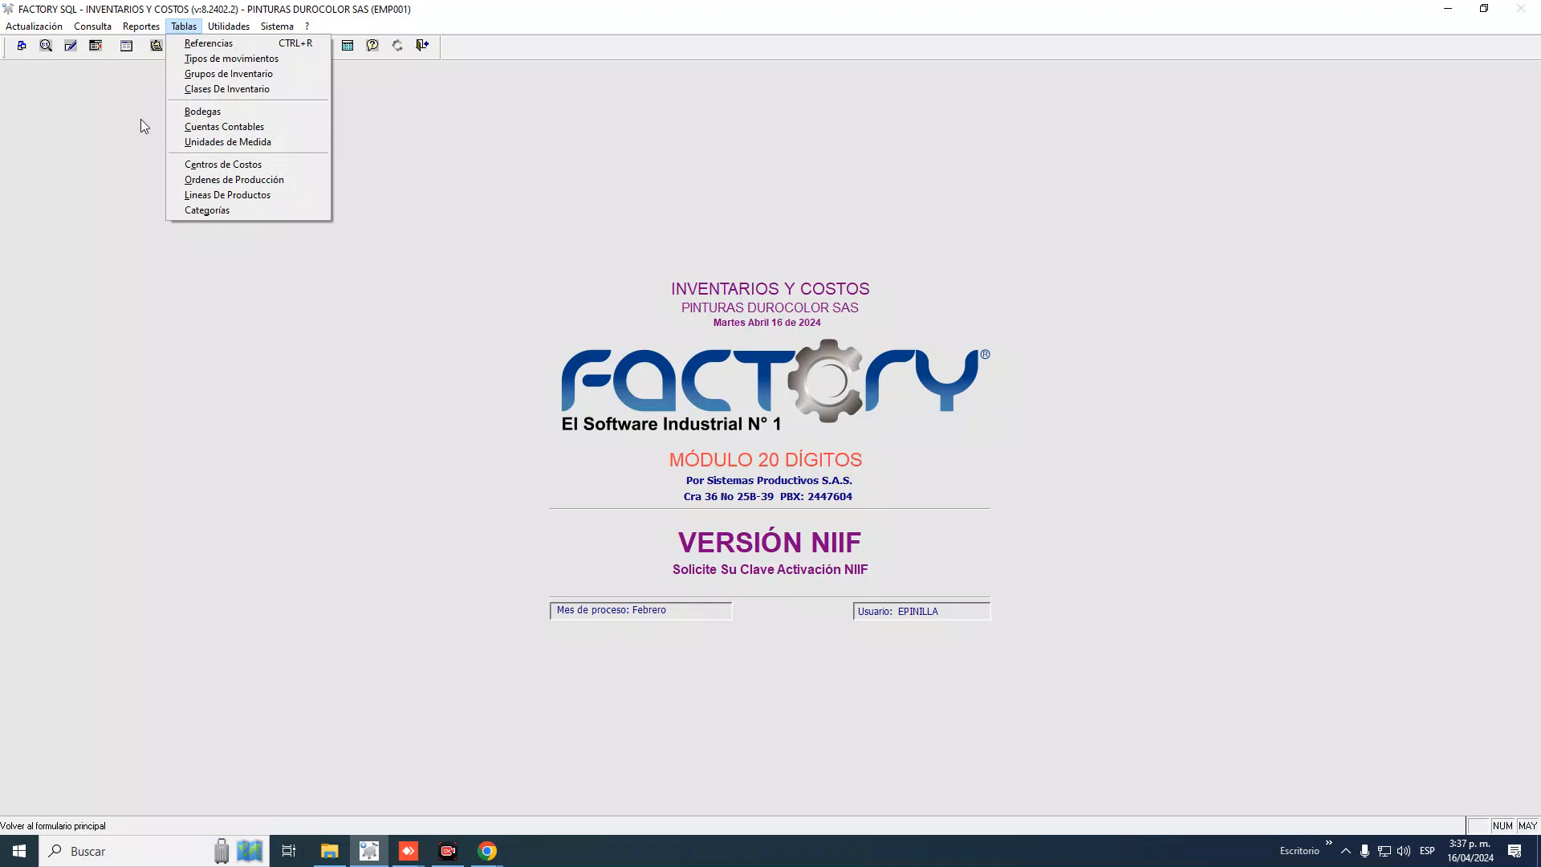
click(32, 26)
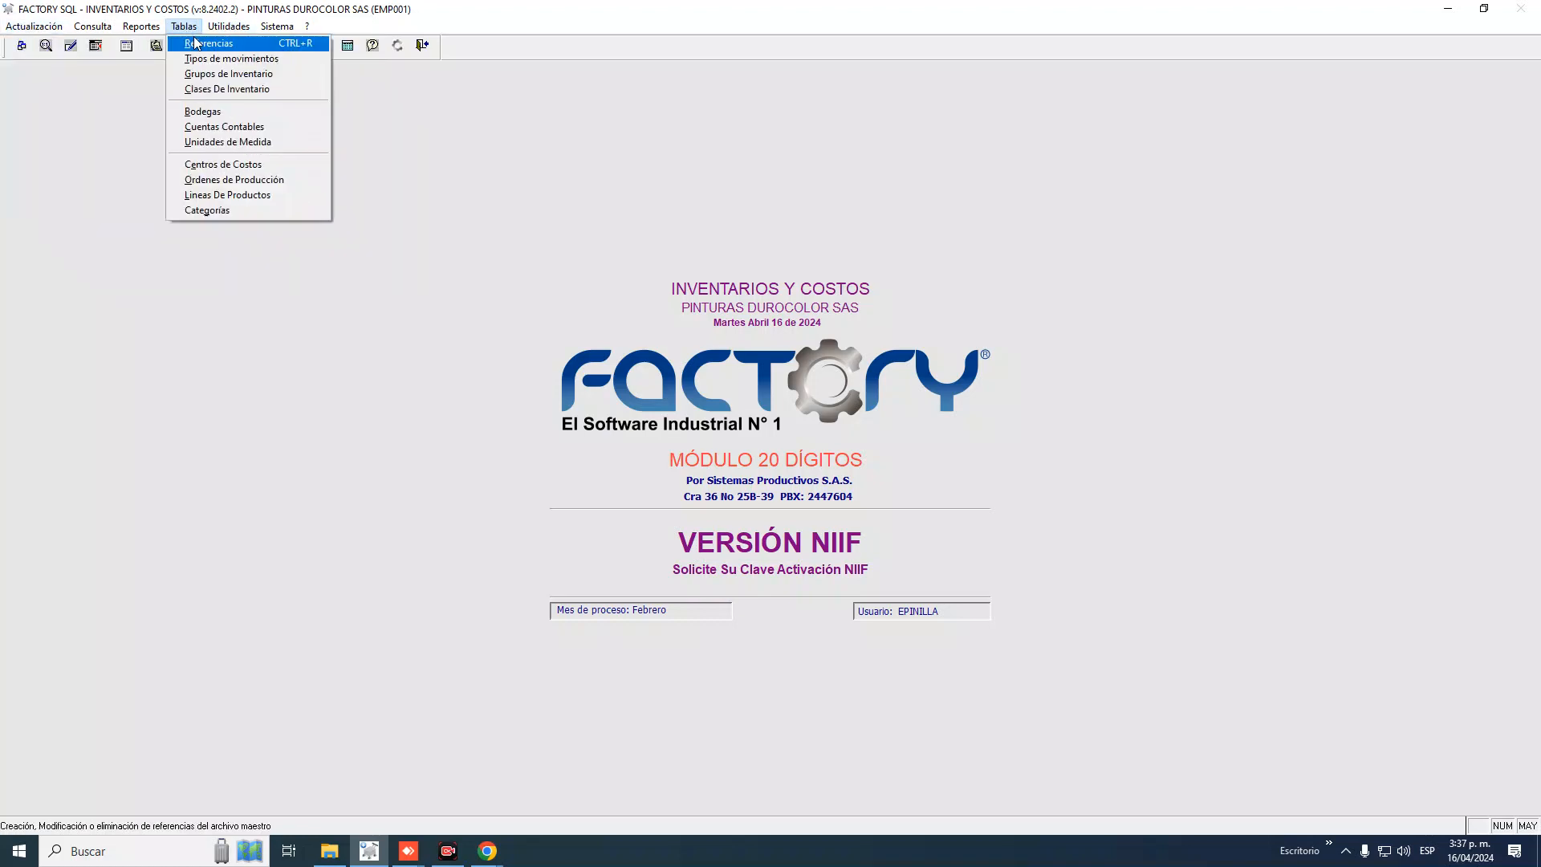
Open Tablas > Referencias and widen the Código column so full product codes show
click(196, 44)
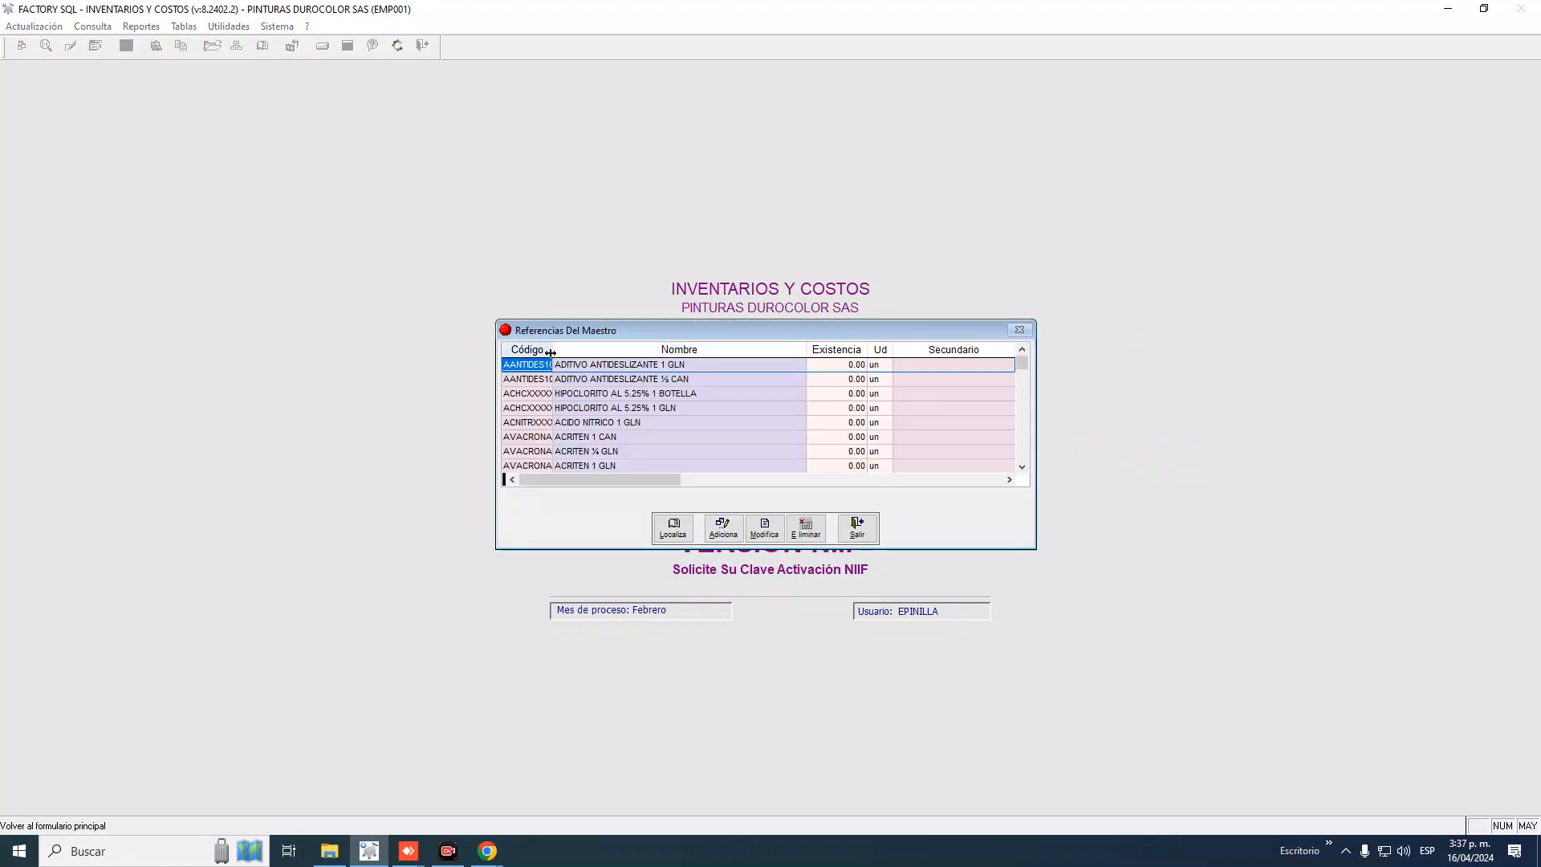
drag(550, 353, 584, 353)
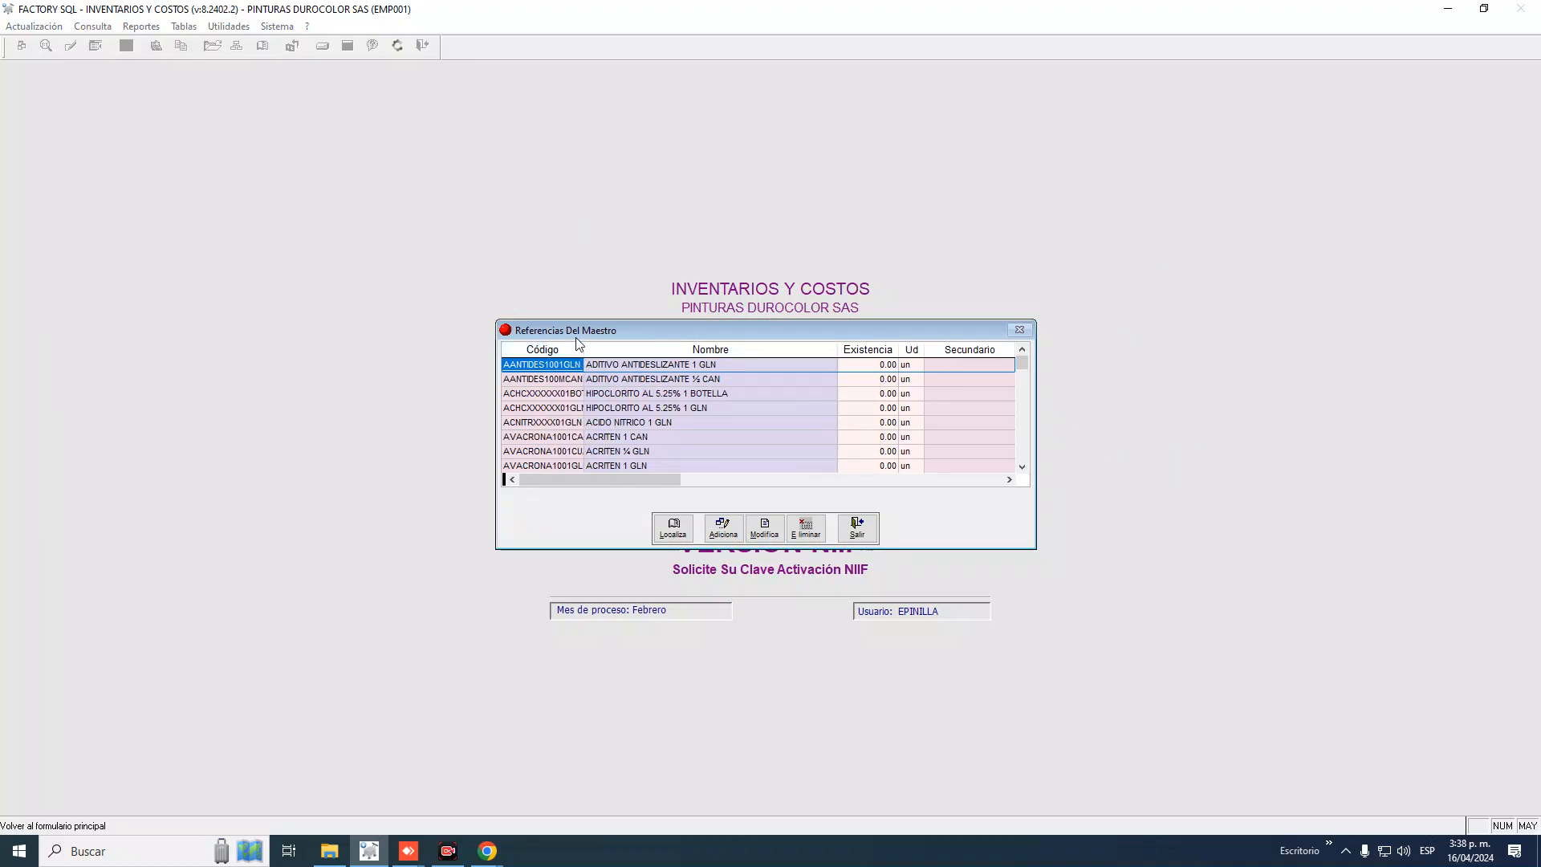
drag(585, 349, 656, 349)
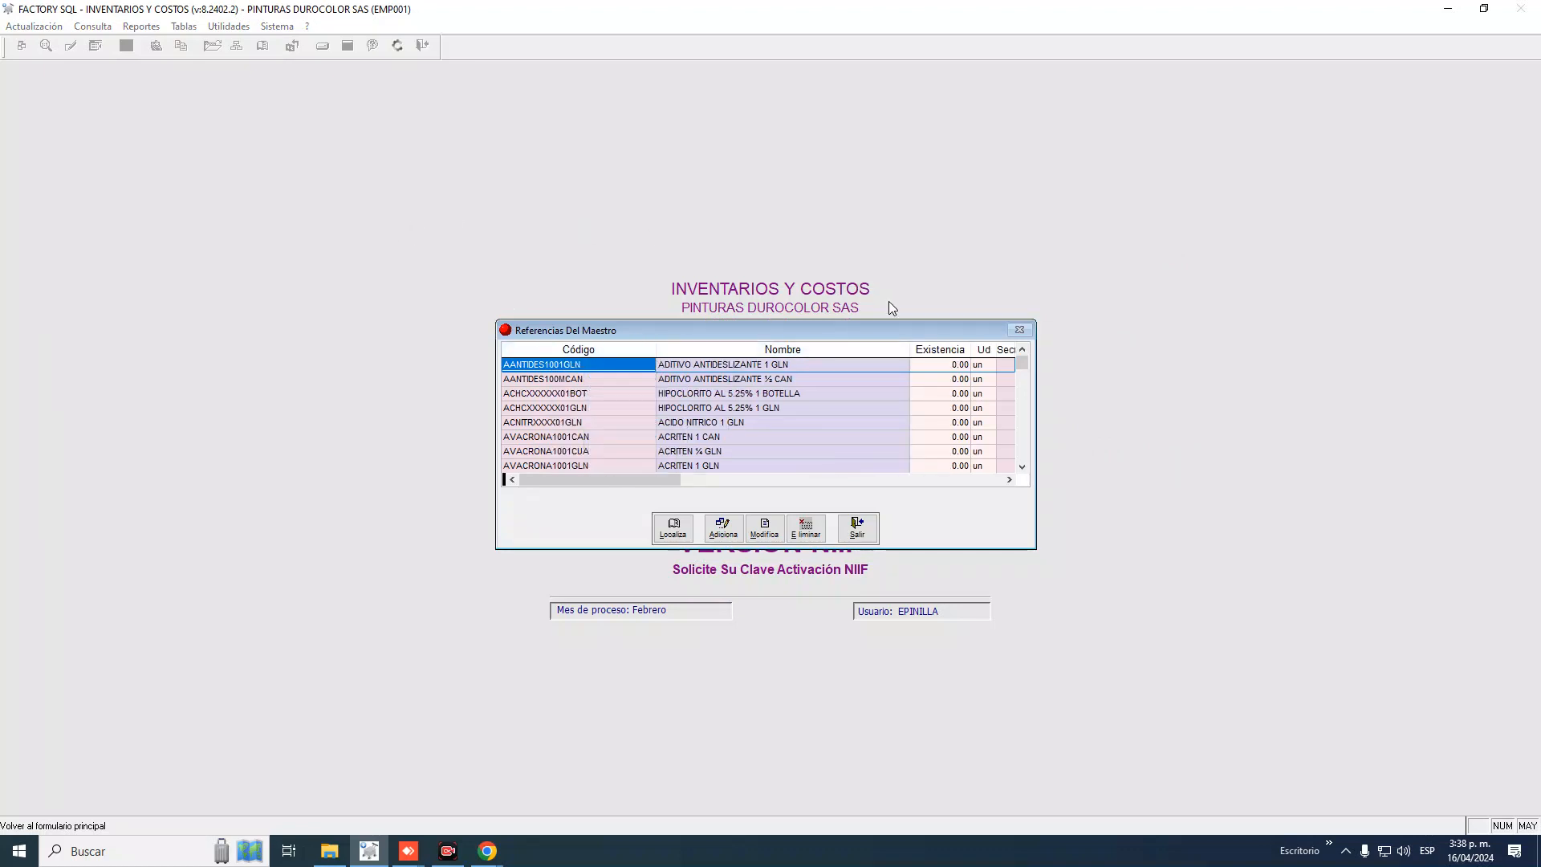
Scroll down through the product references, then close the list with Salir
key(Down)
key(Down)
key(Down)
key(Down)
key(Down)
key(Down)
key(Down)
key(Down)
key(Down)
key(Down)
key(Down)
key(Down)
key(Down)
key(Down)
key(Down)
key(Down)
key(Down)
key(Down)
key(Down)
key(Down)
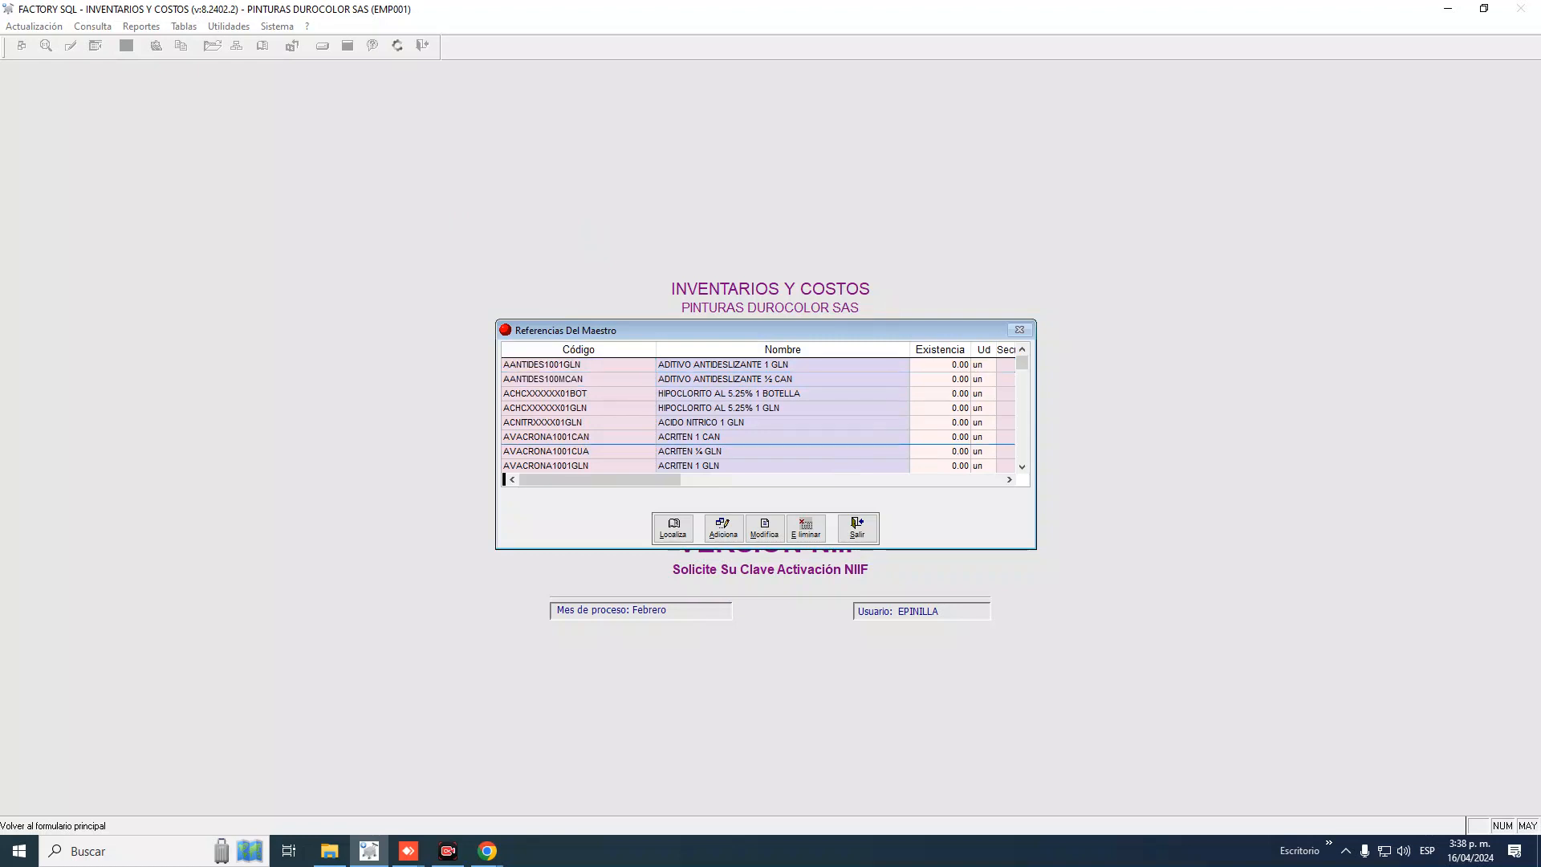
key(Down)
key(Down)
key(Down)
key(Down)
key(Down)
key(Down)
key(Down)
key(Down)
key(Down)
key(Down)
key(Down)
key(Down)
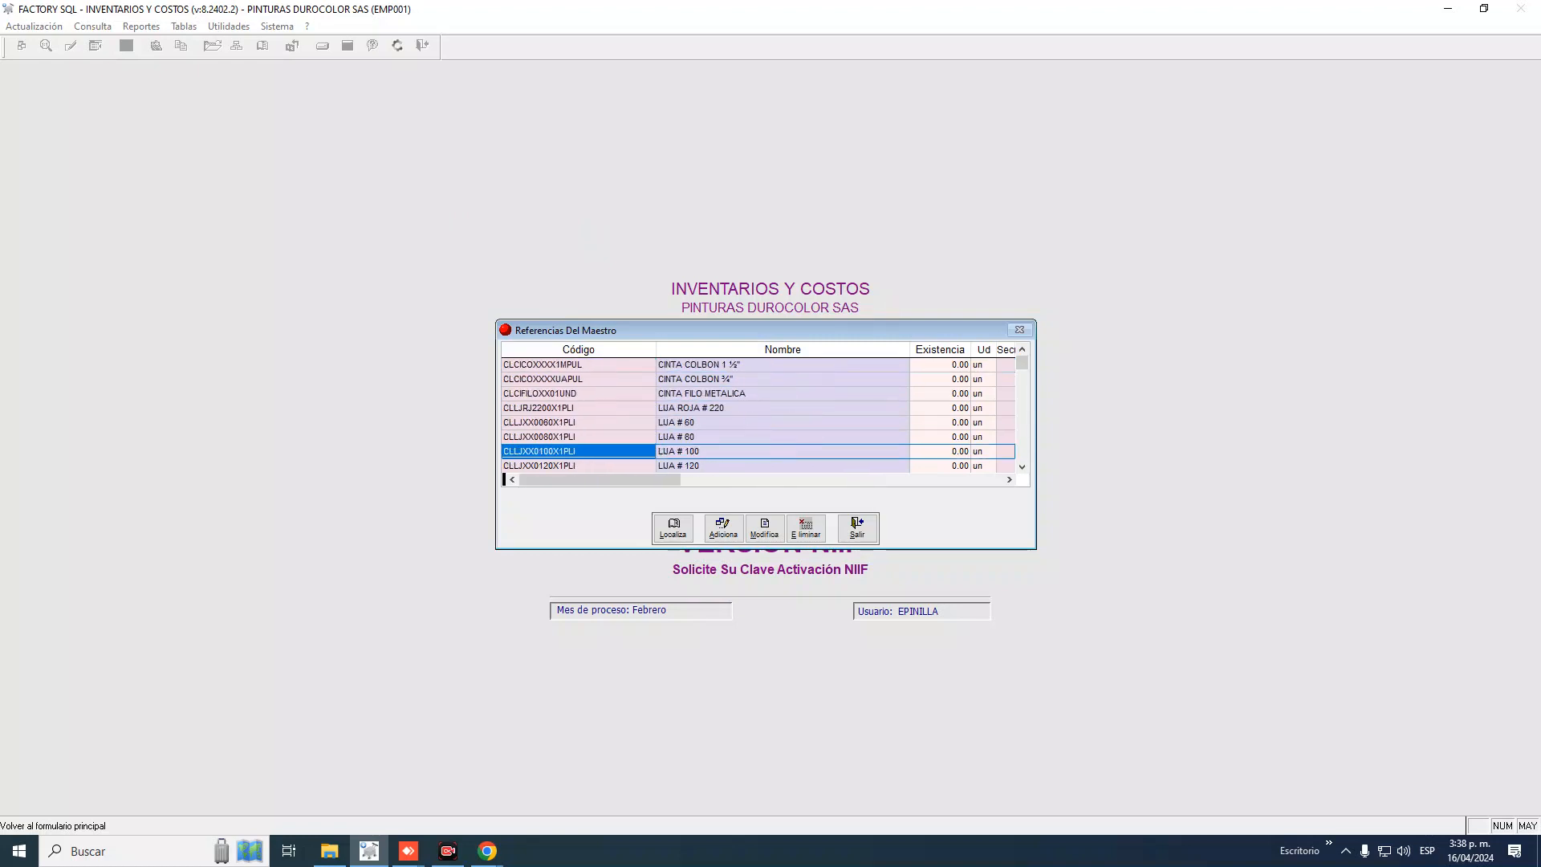
key(Down)
key(Down)
key(Down)
key(Down)
key(Down)
key(Down)
key(Down)
key(Down)
key(Down)
key(Down)
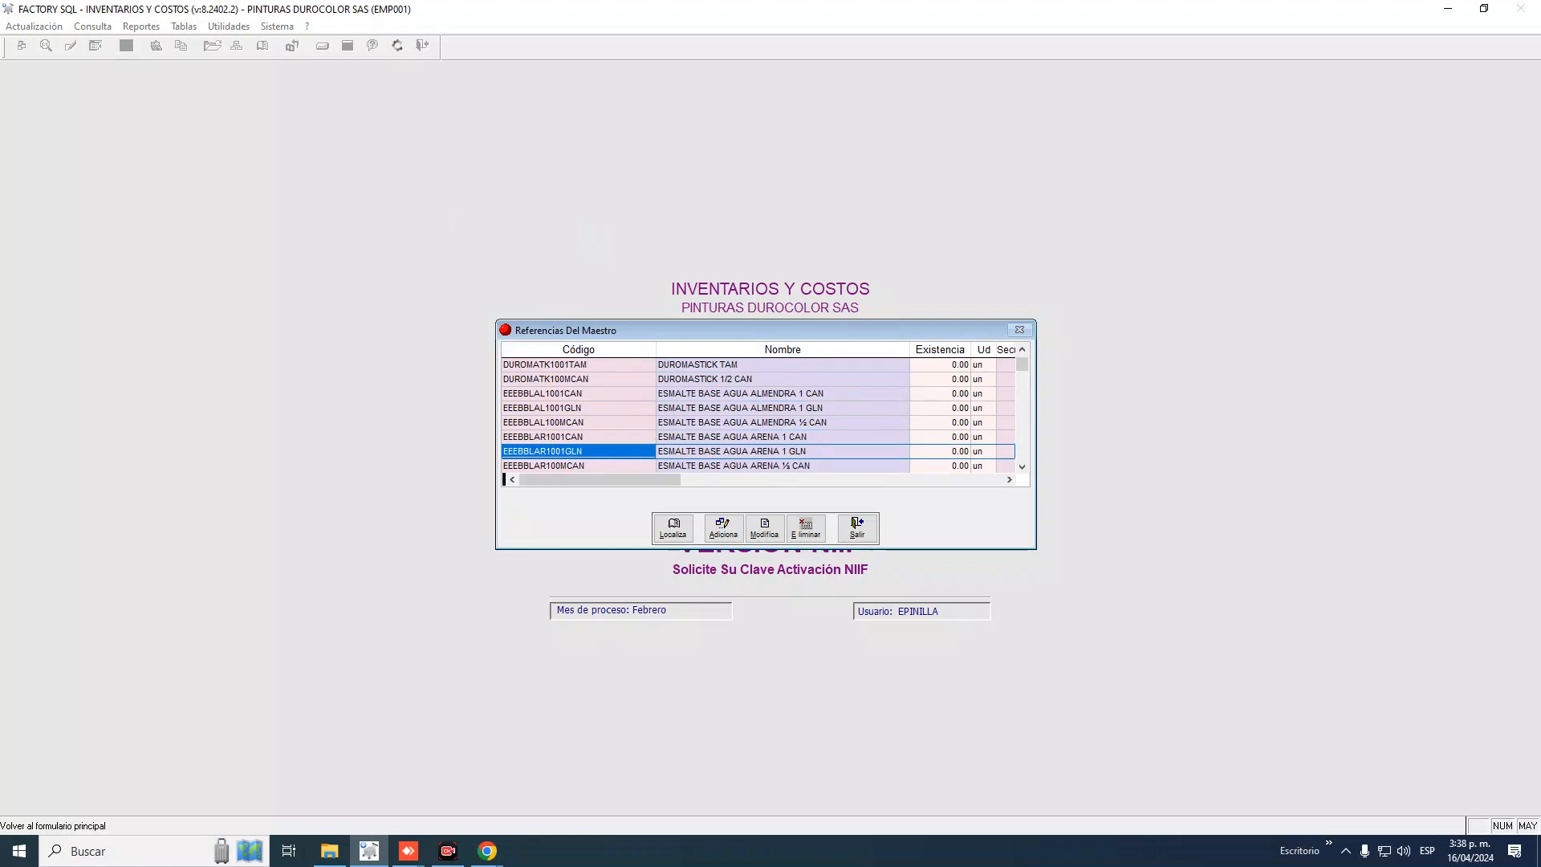
key(Down)
key(Down)
key(Down)
key(Down)
key(Down)
key(Down)
key(Down)
key(Down)
key(Down)
key(Down)
key(Down)
key(Down)
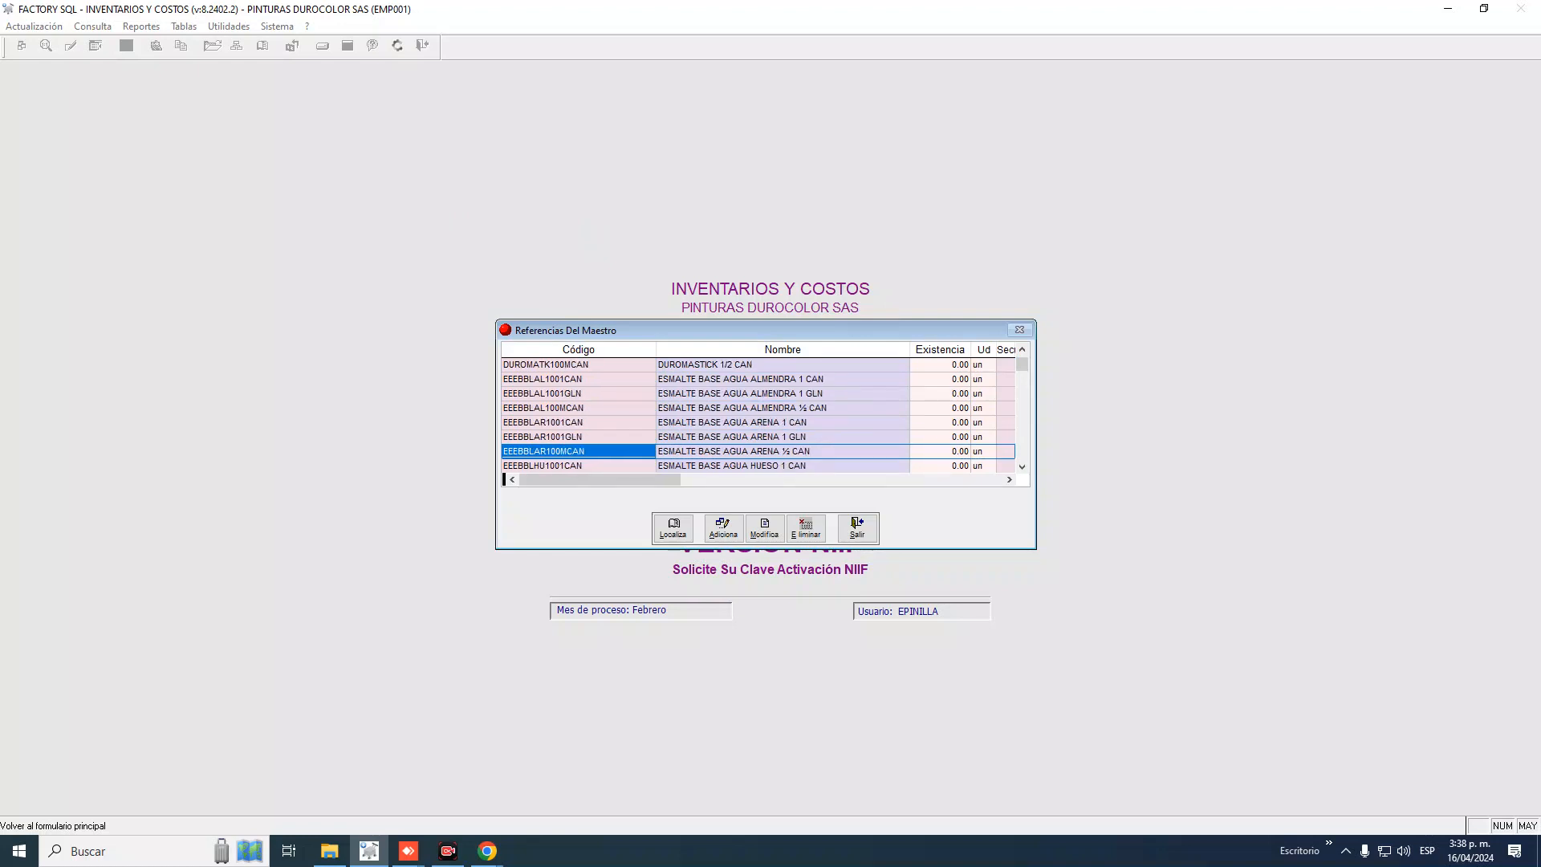
key(Down)
key(Down)
key(Down)
key(Down)
key(Down)
key(Down)
key(Down)
key(Down)
key(Down)
key(Down)
key(Down)
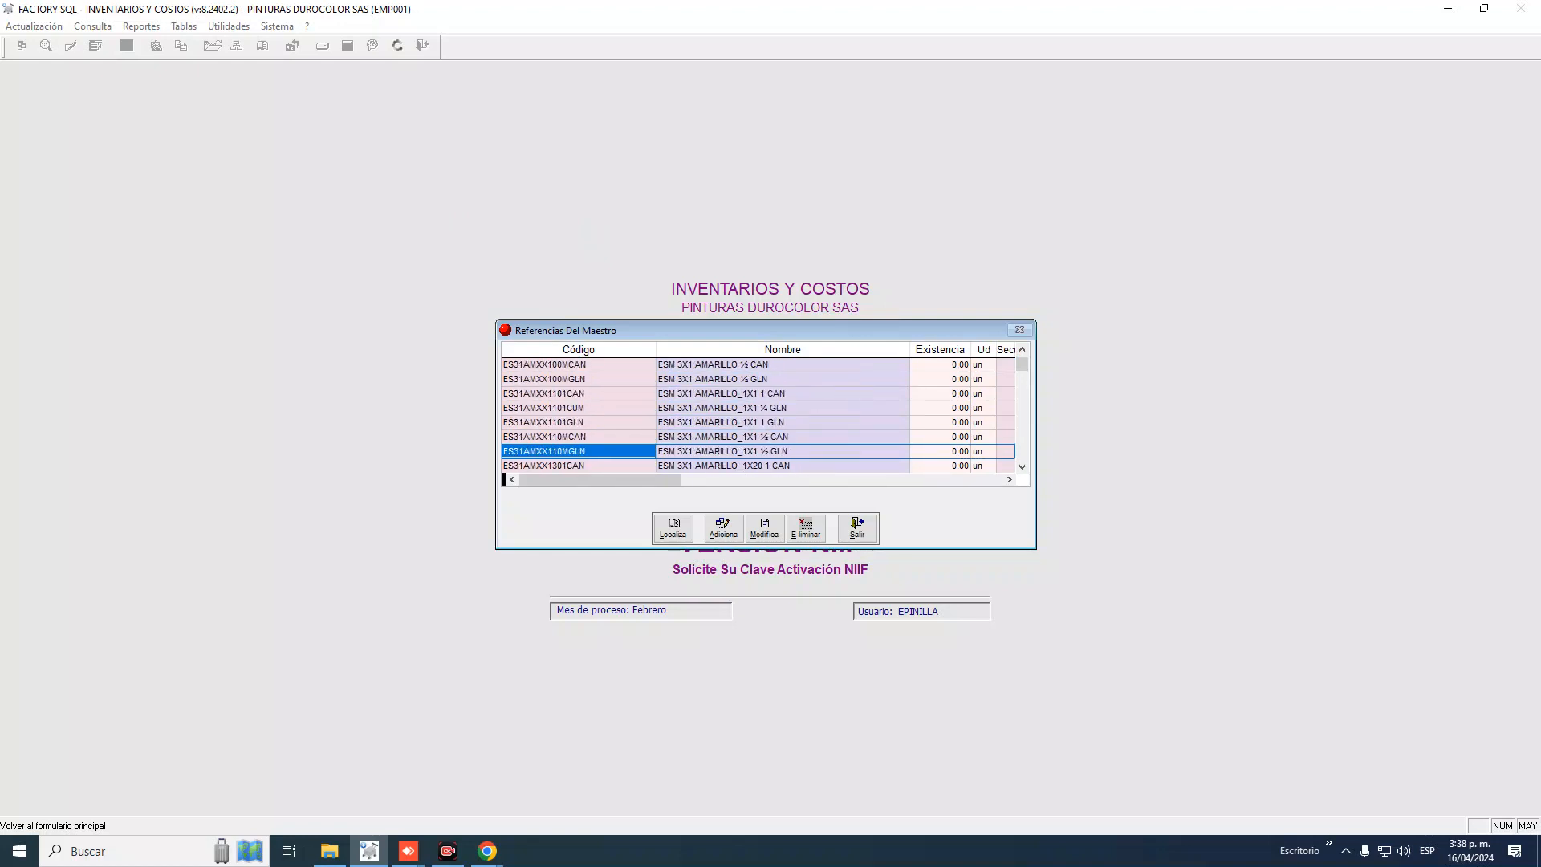
key(Down)
key(Down)
key(Down)
key(Down)
key(Down)
key(Down)
key(Down)
key(Down)
key(Down)
key(Down)
key(Down)
key(Down)
key(Down)
key(Down)
key(Down)
key(Down)
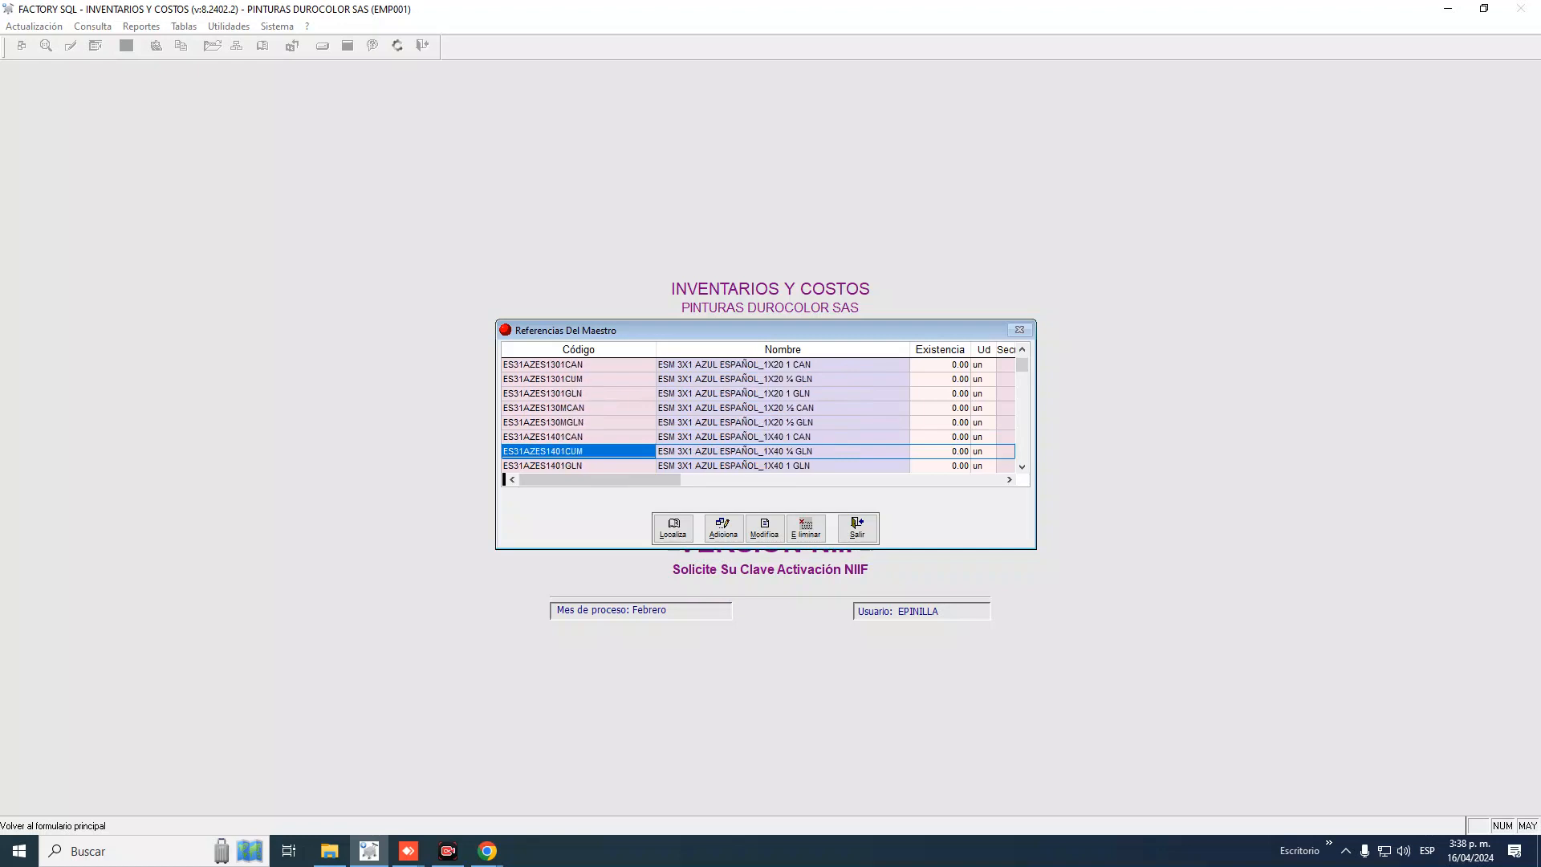
key(Down)
key(Down)
key(Down)
key(Down)
key(Down)
key(Down)
key(Down)
key(Down)
key(Down)
key(Down)
key(Down)
key(Down)
key(Down)
key(Down)
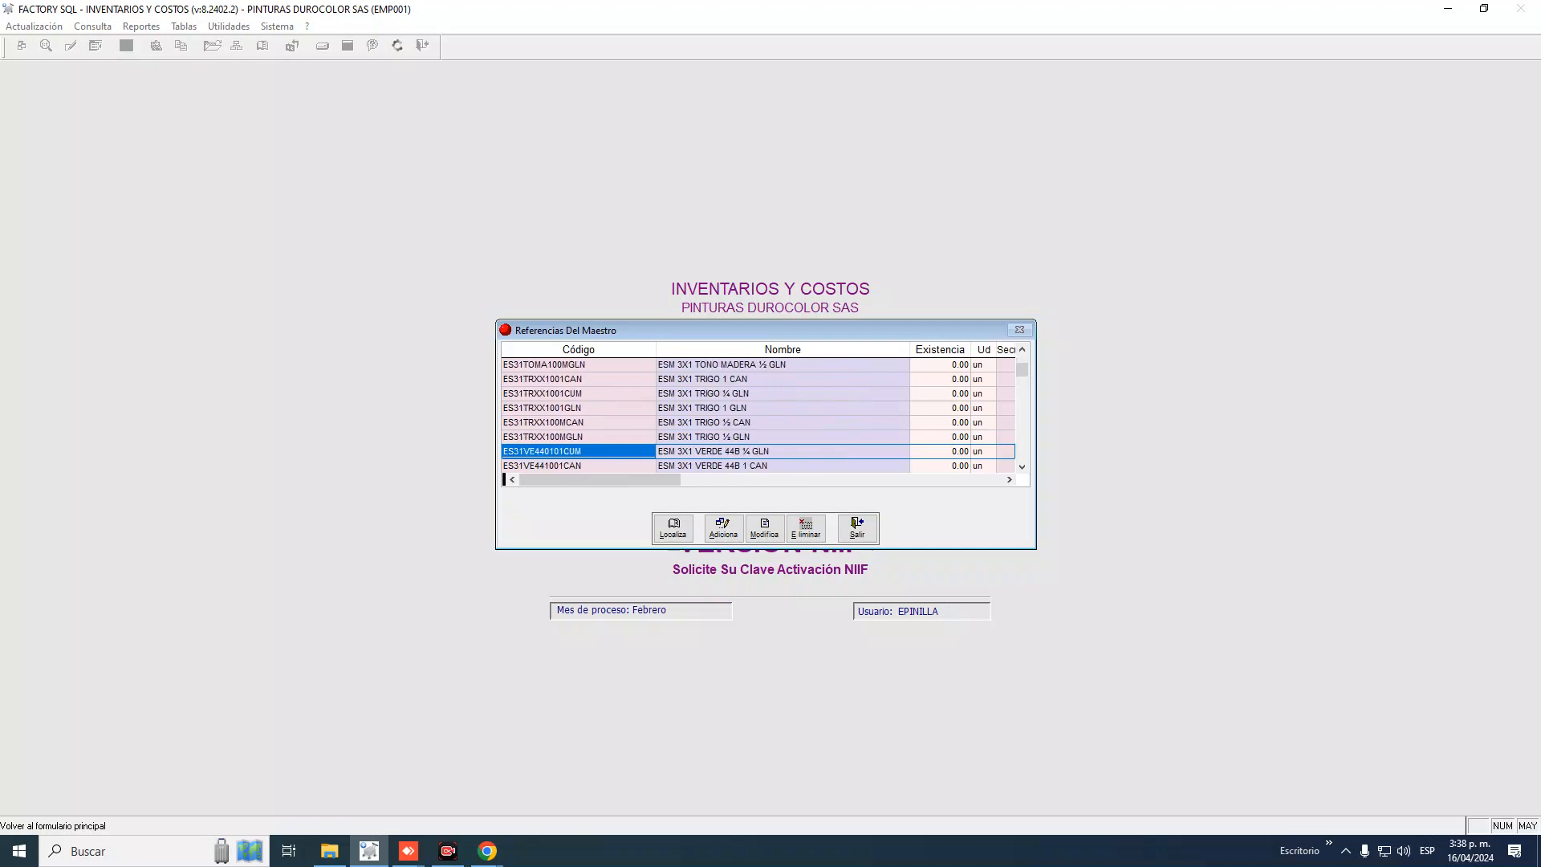
key(Down)
key(Down)
key(Down)
key(Down)
key(Down)
key(Down)
key(Down)
key(Down)
key(Down)
key(Down)
key(Down)
key(Down)
key(Down)
key(Down)
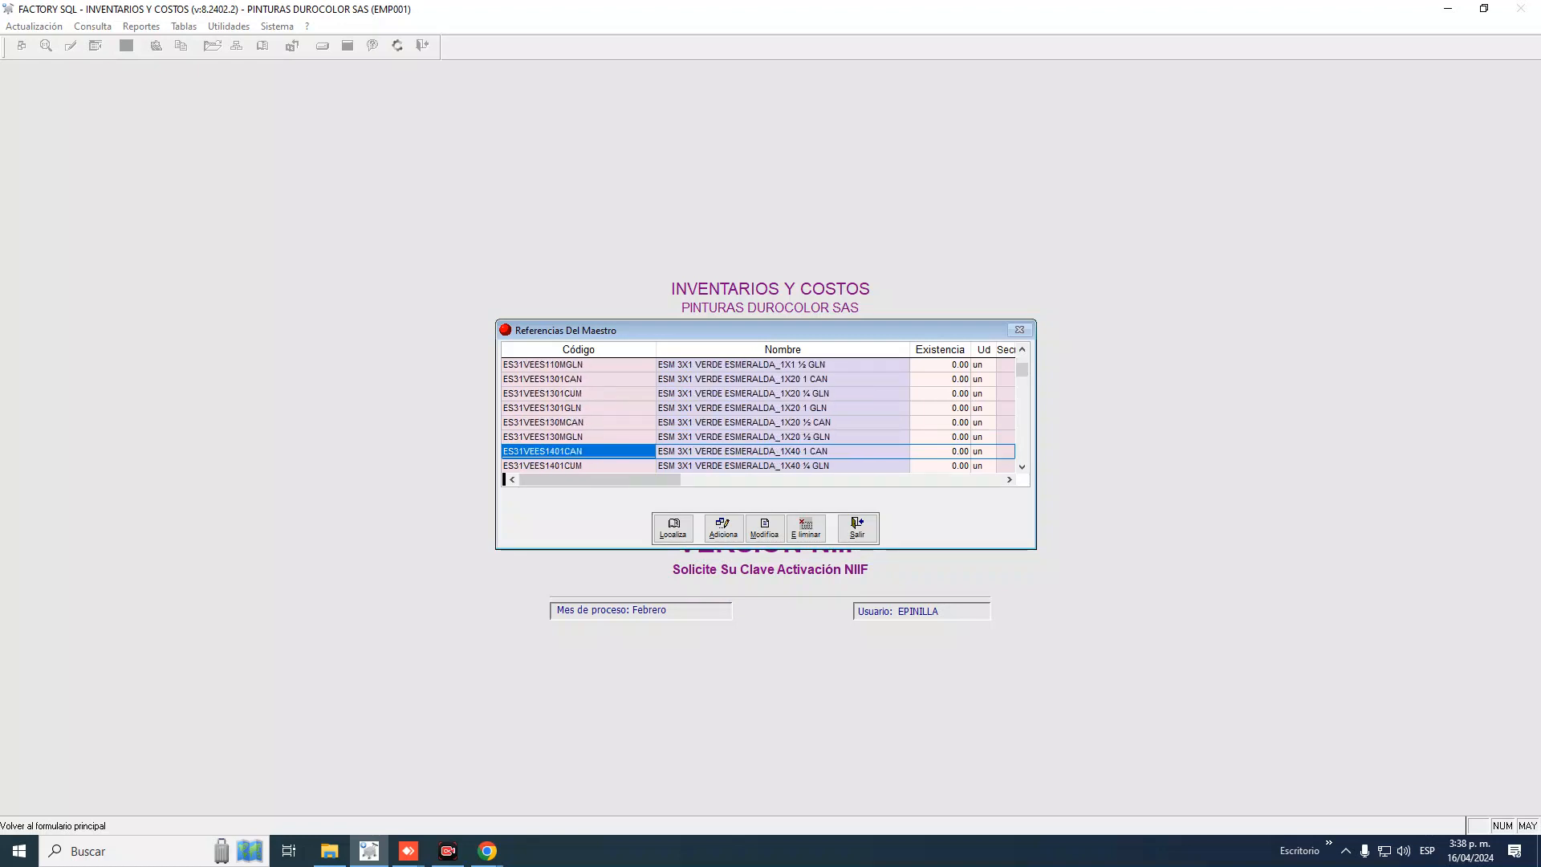
key(Down)
key(Down)
key(Down)
key(Down)
key(Down)
key(Down)
key(Down)
key(Down)
key(Down)
key(Down)
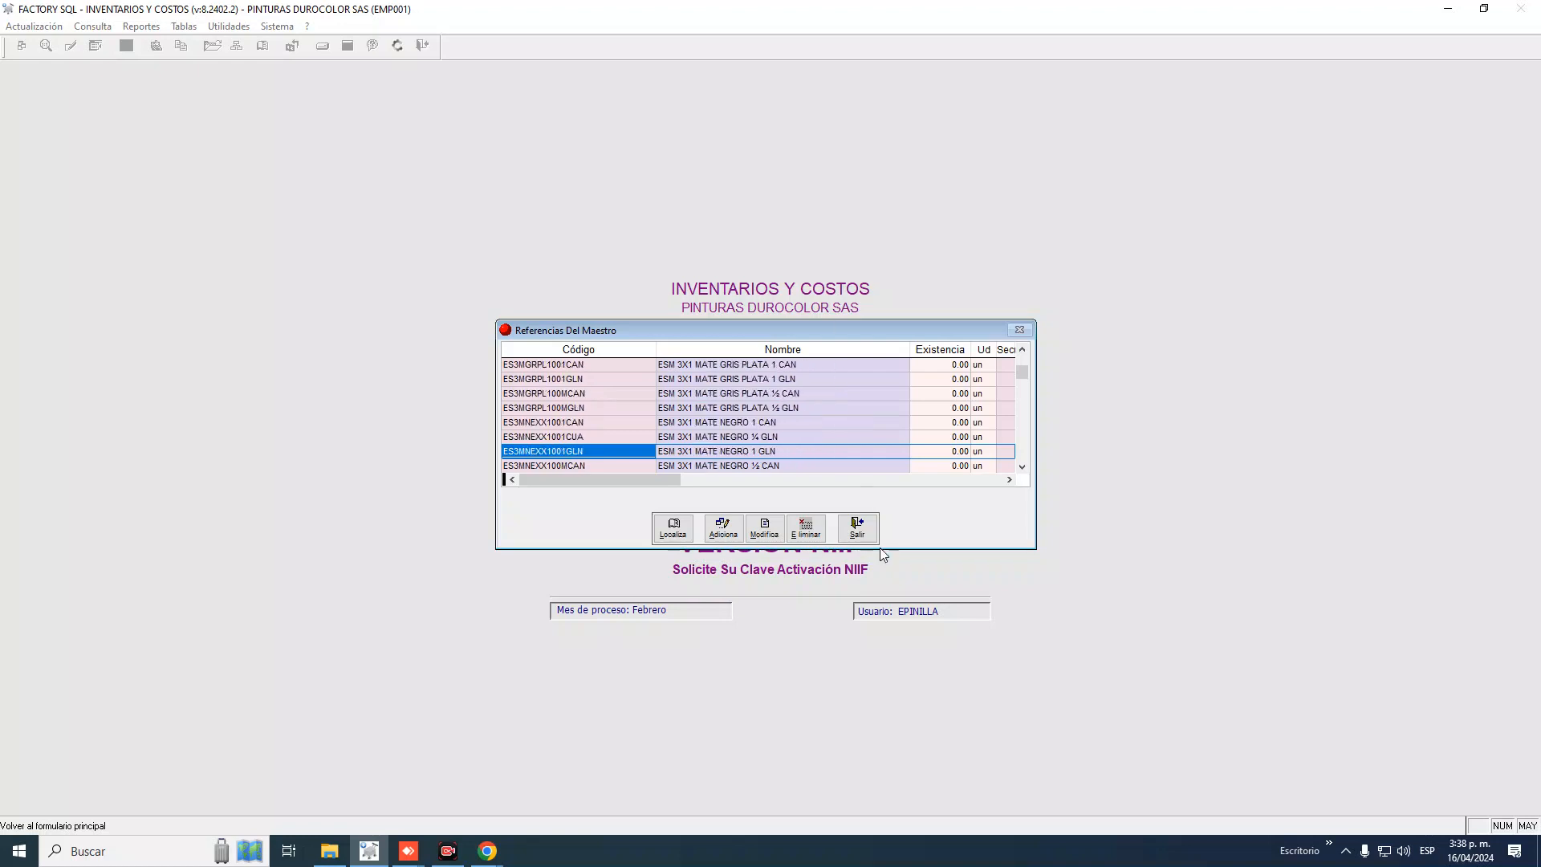
click(857, 527)
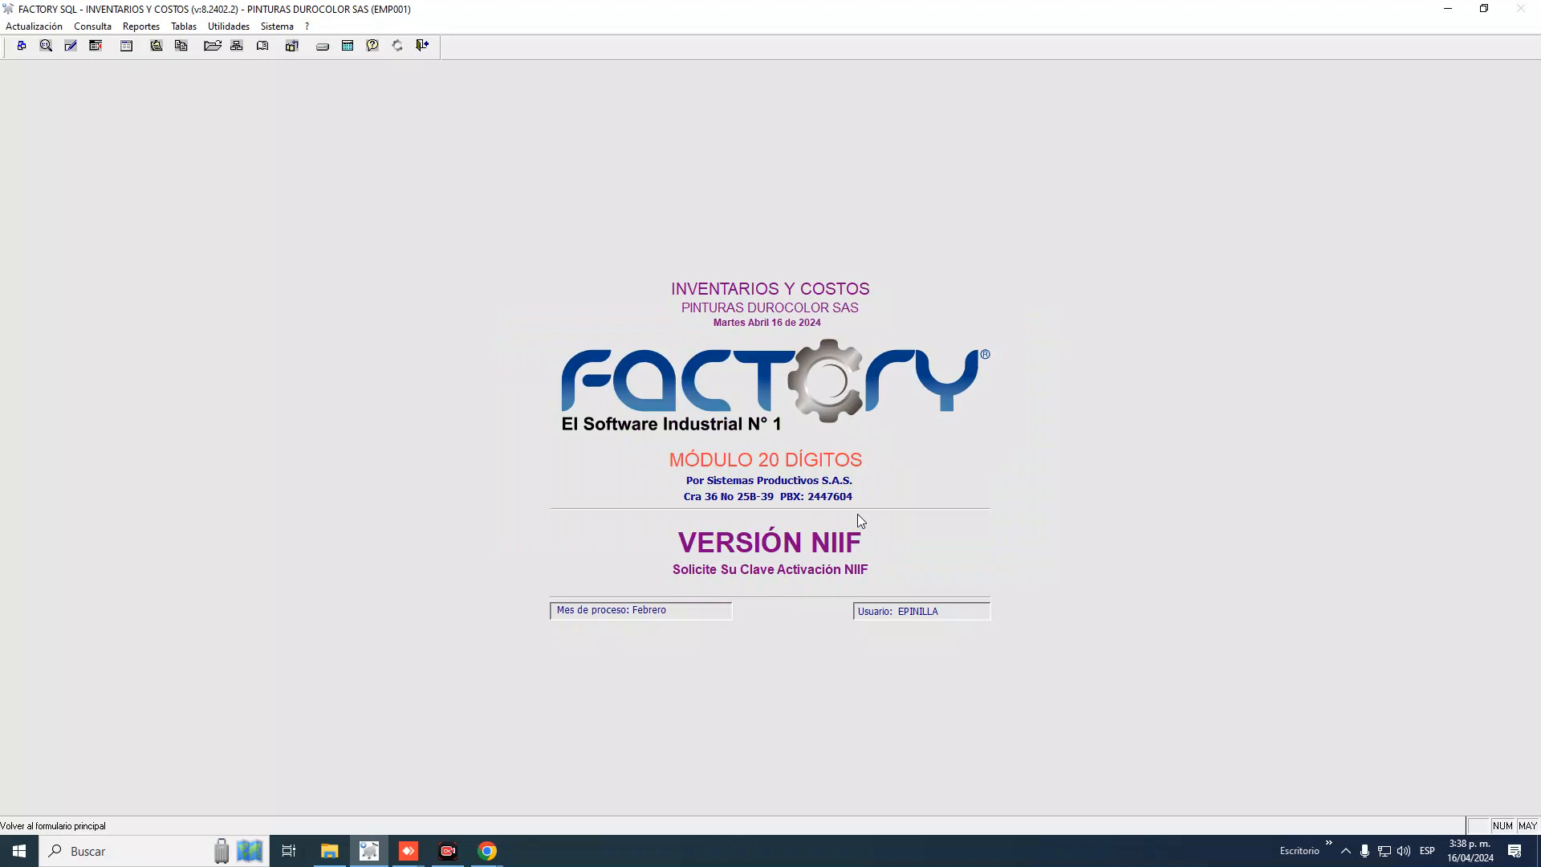
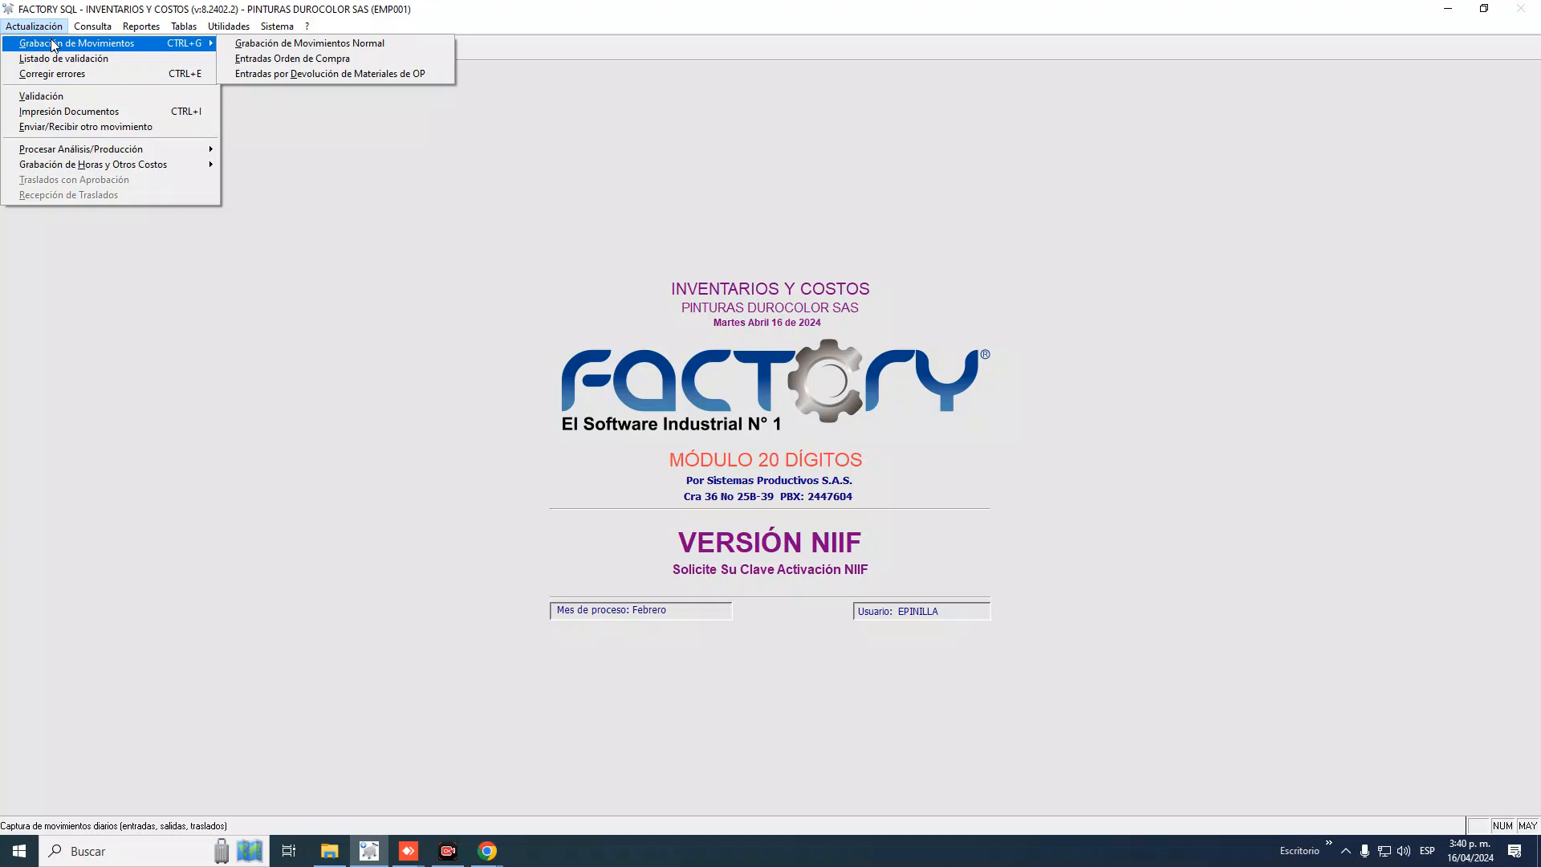
click(489, 207)
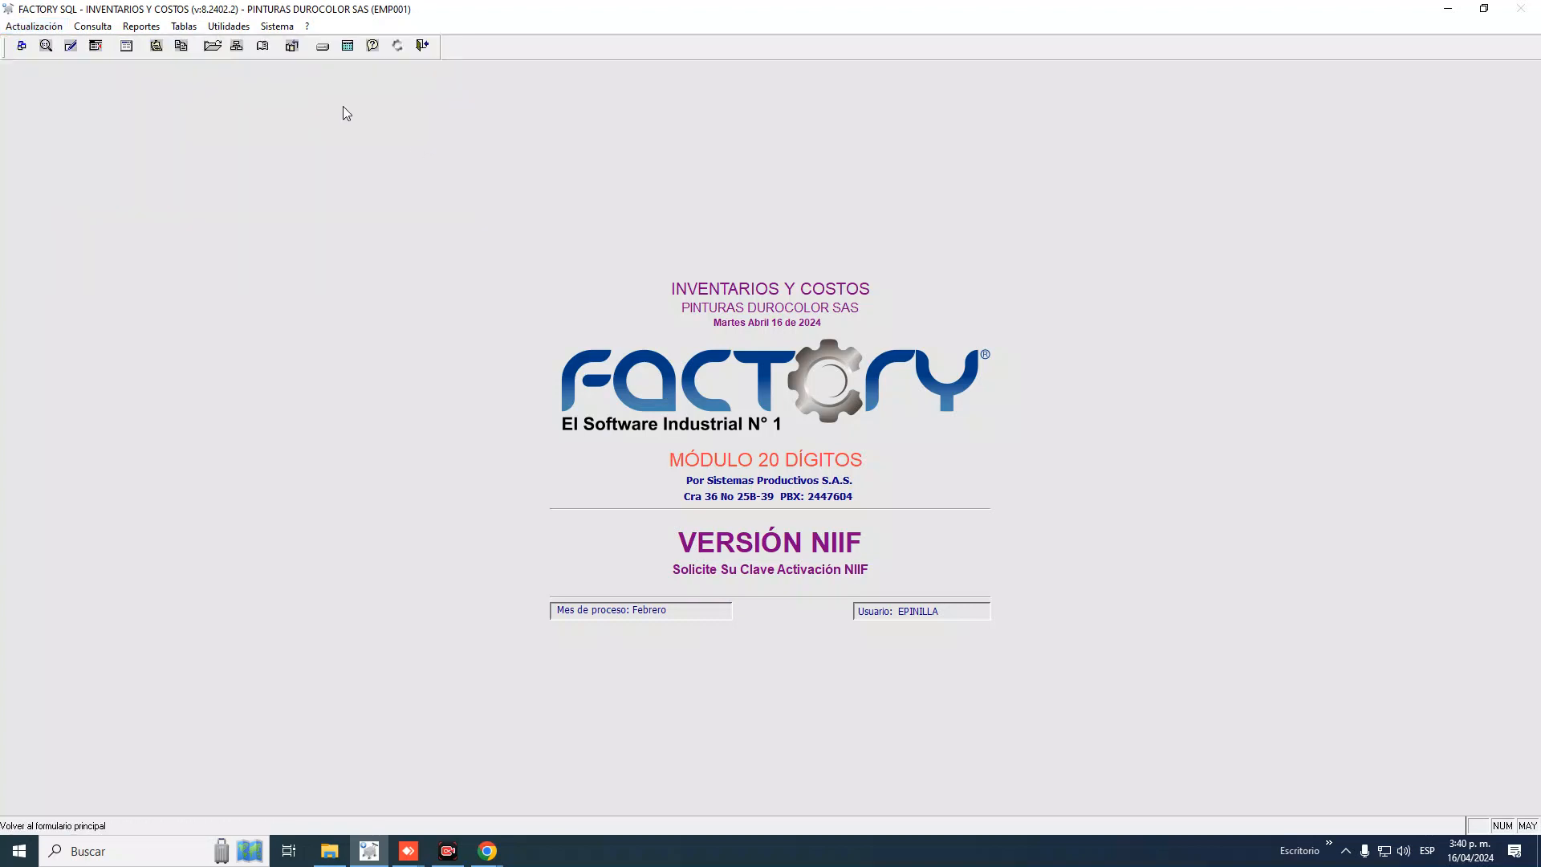
click(44, 27)
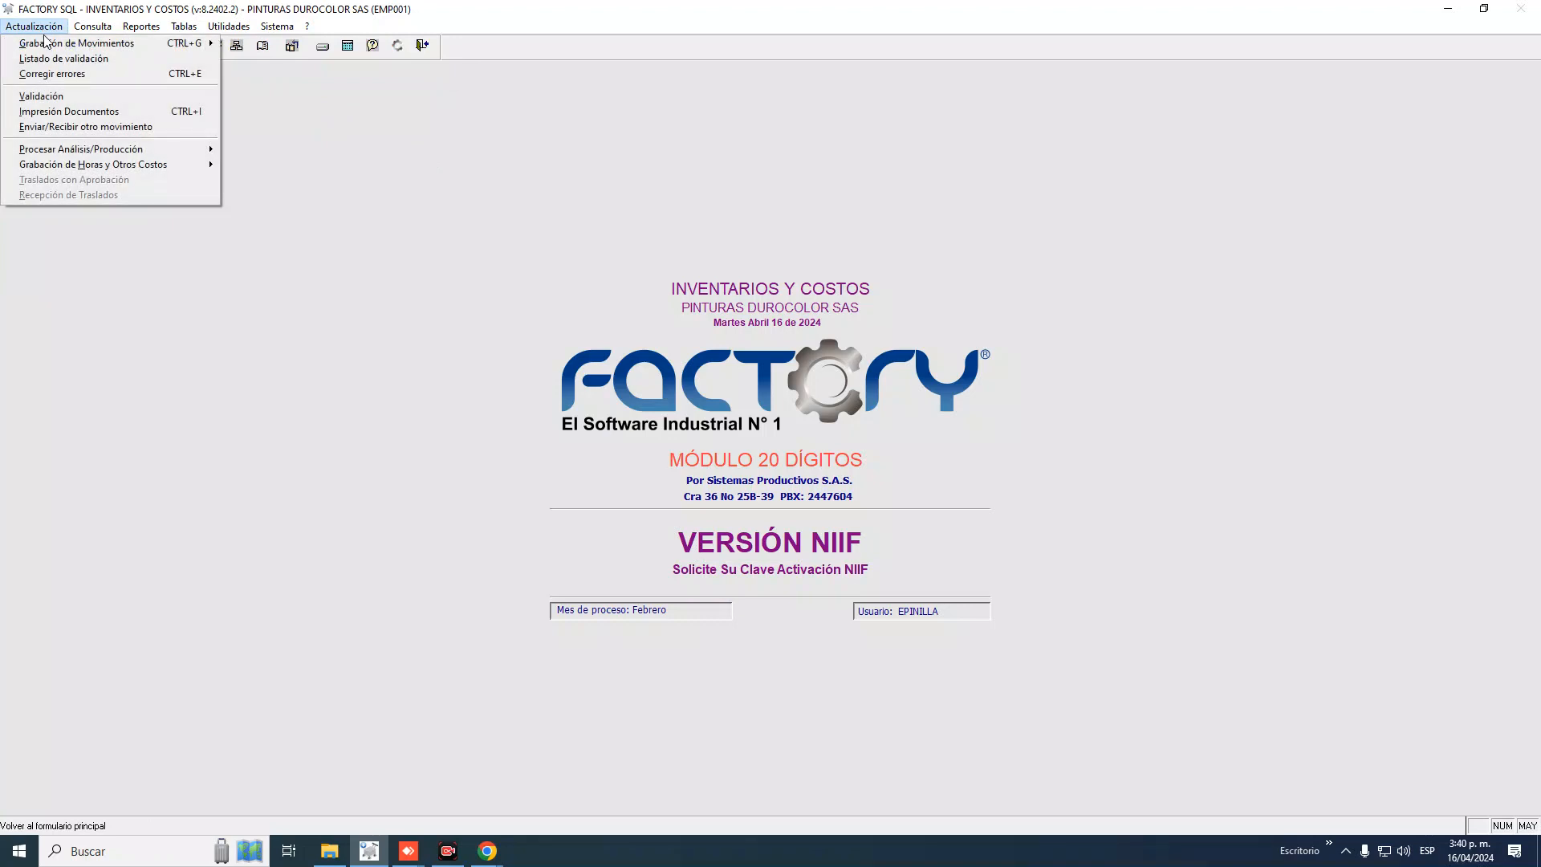
mouse_move(48, 46)
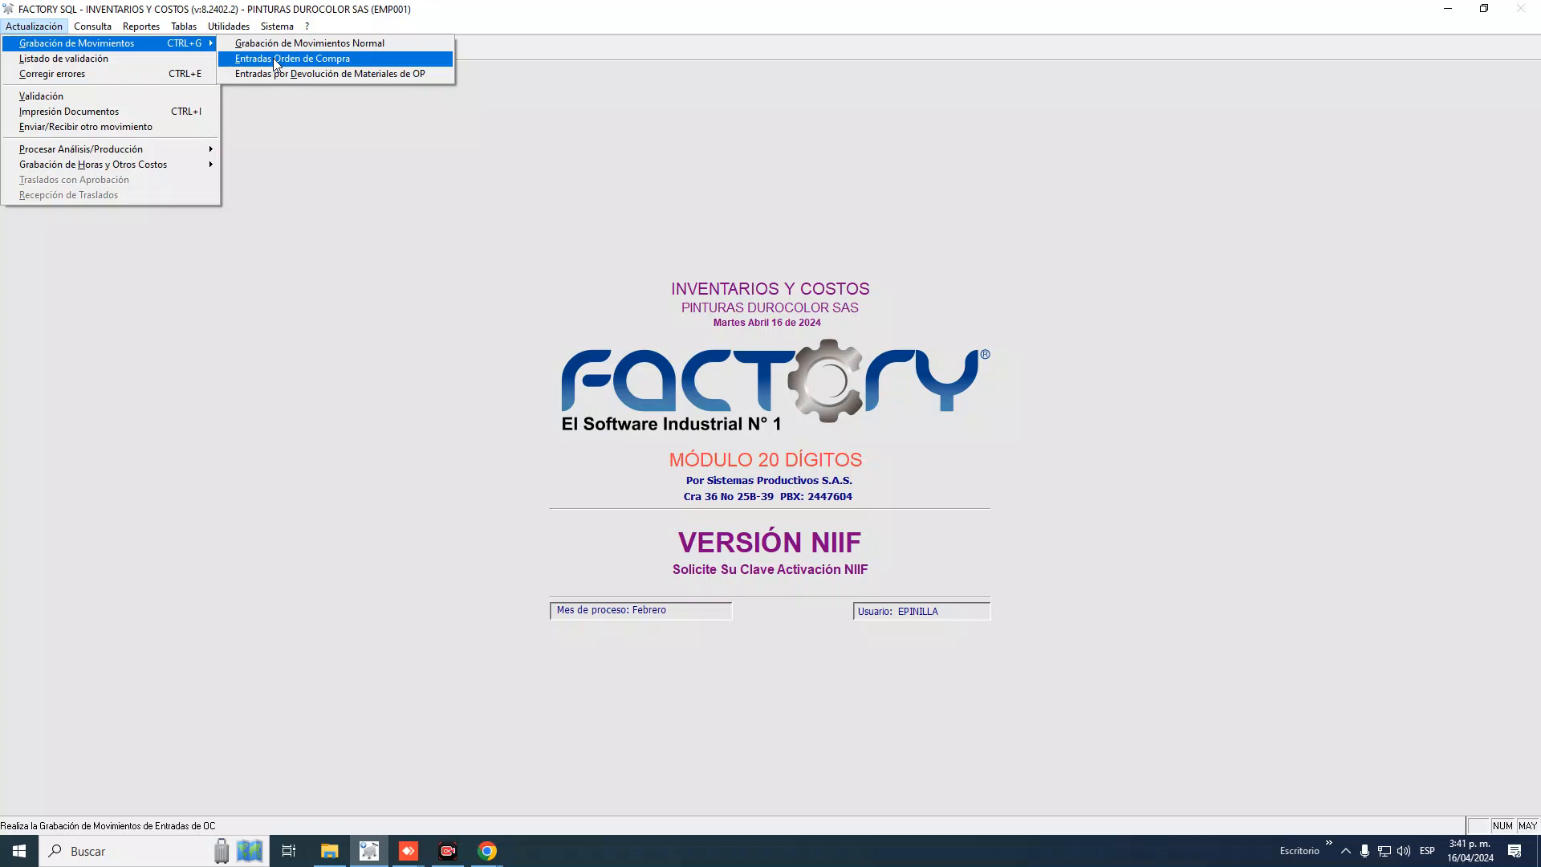
key(Up)
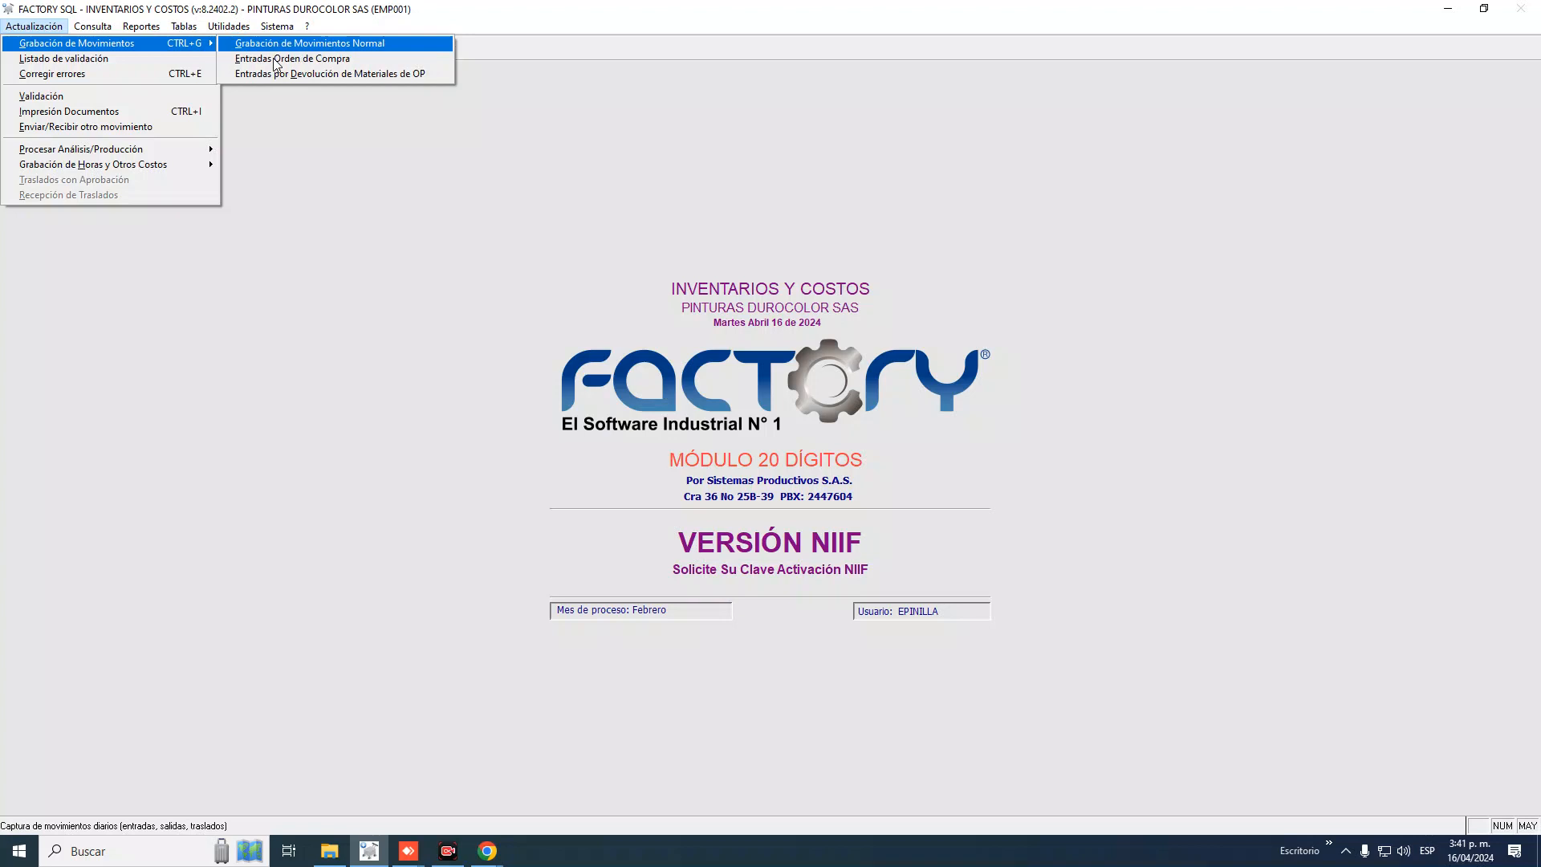
key(Down)
Open Cambio de Parámetros and browse the parameter pages, settling on Página No. 2
mouse_move(229, 27)
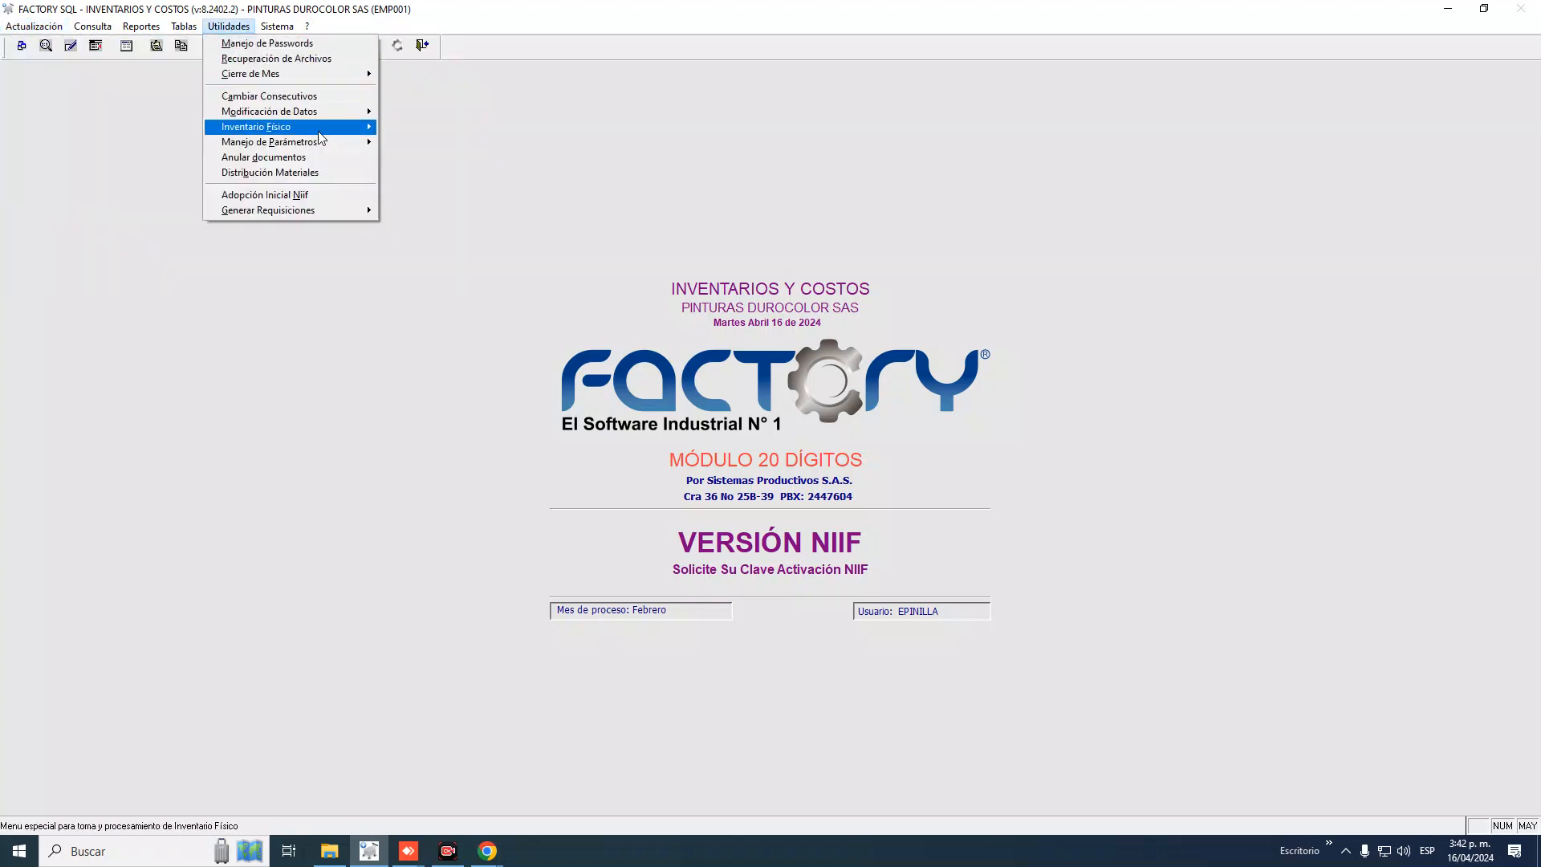
mouse_move(325, 152)
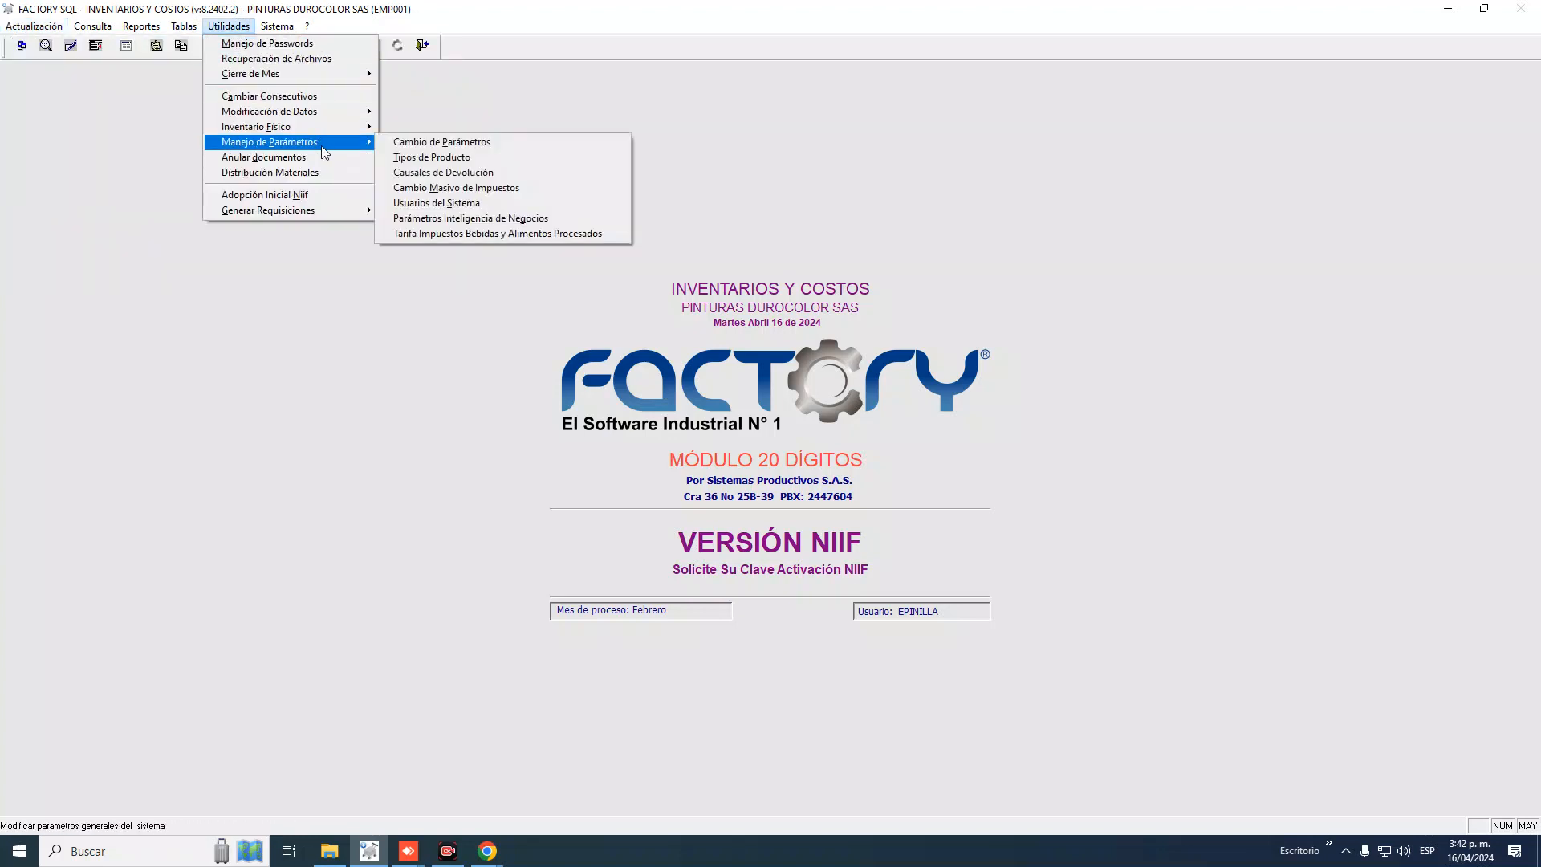
click(437, 143)
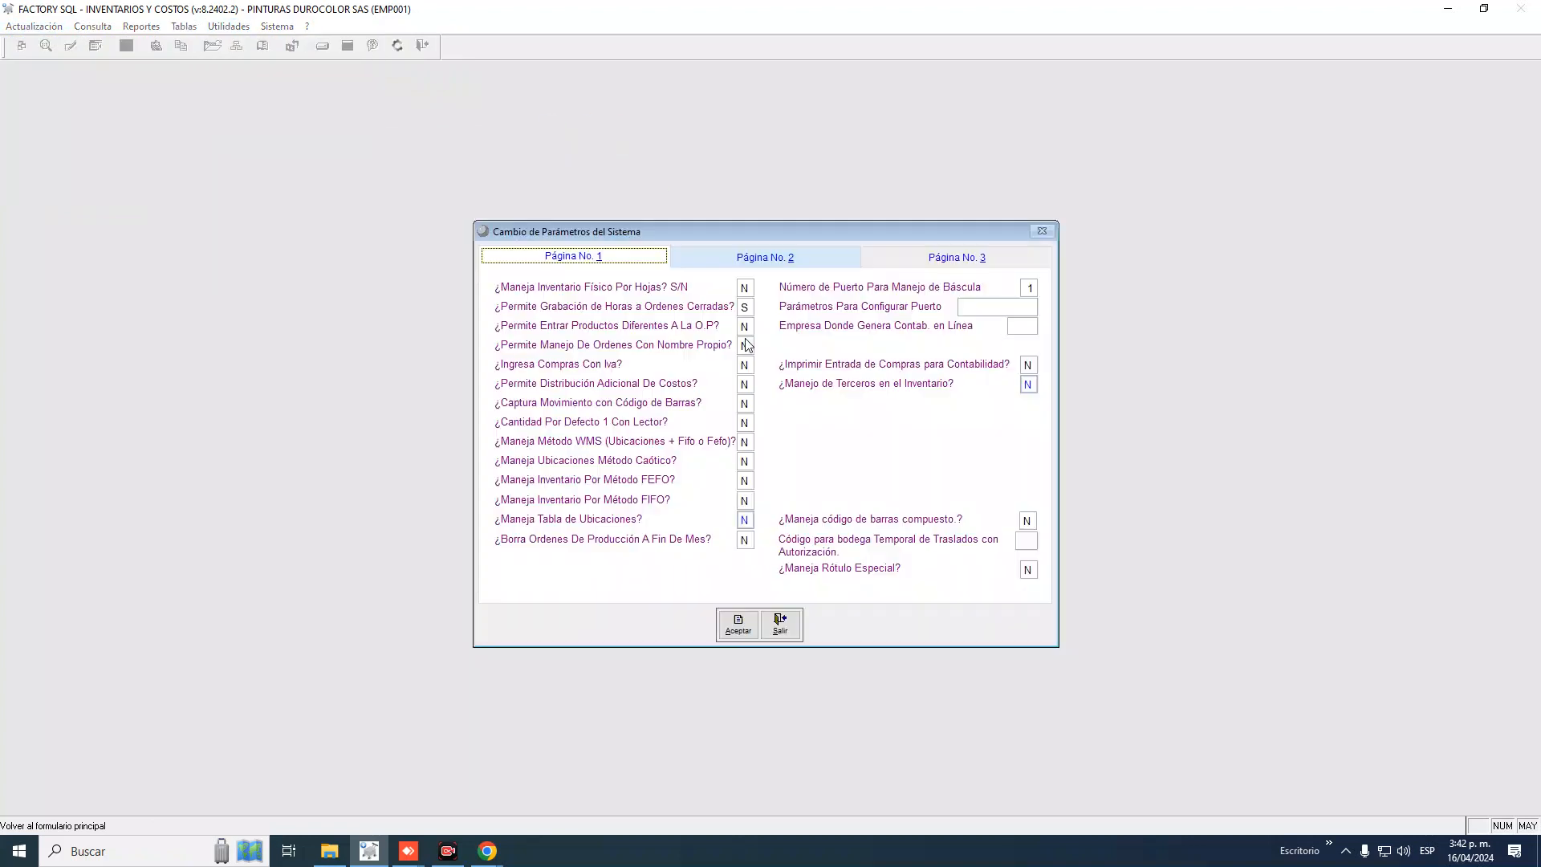
click(763, 261)
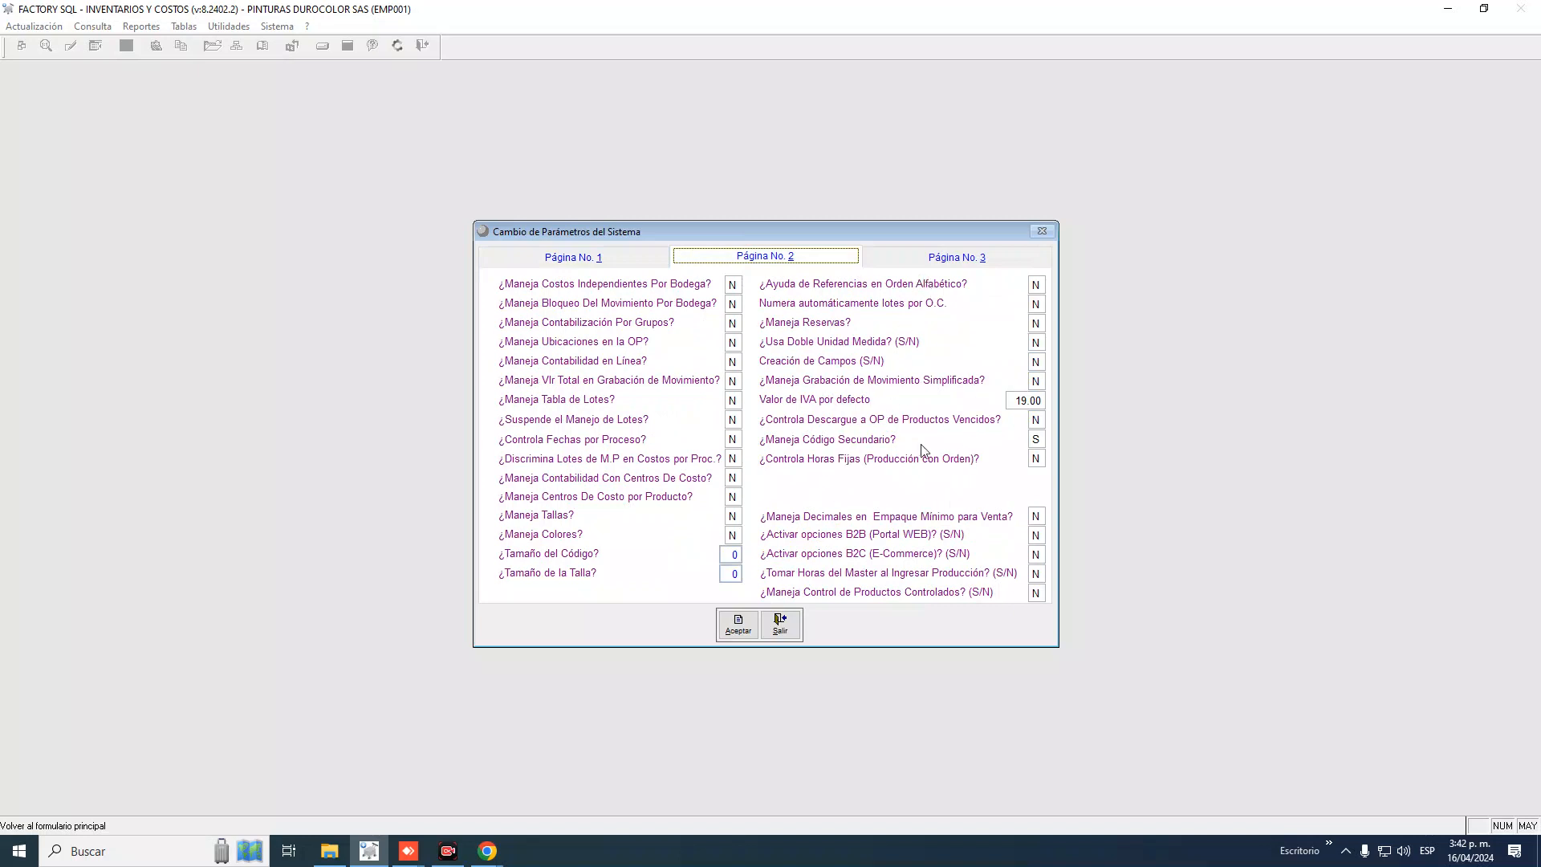
click(946, 269)
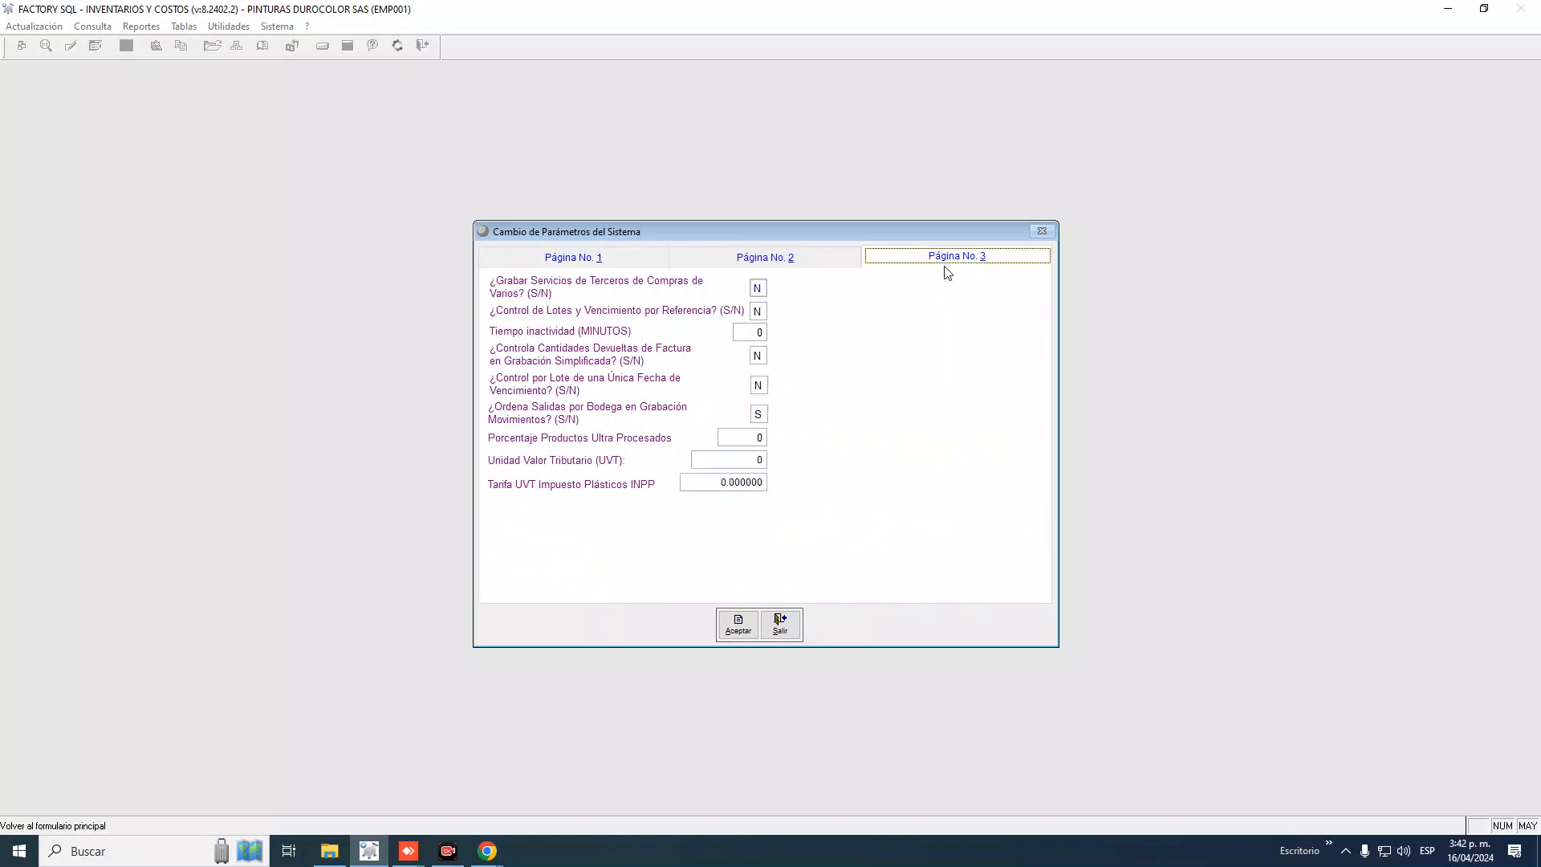
click(624, 255)
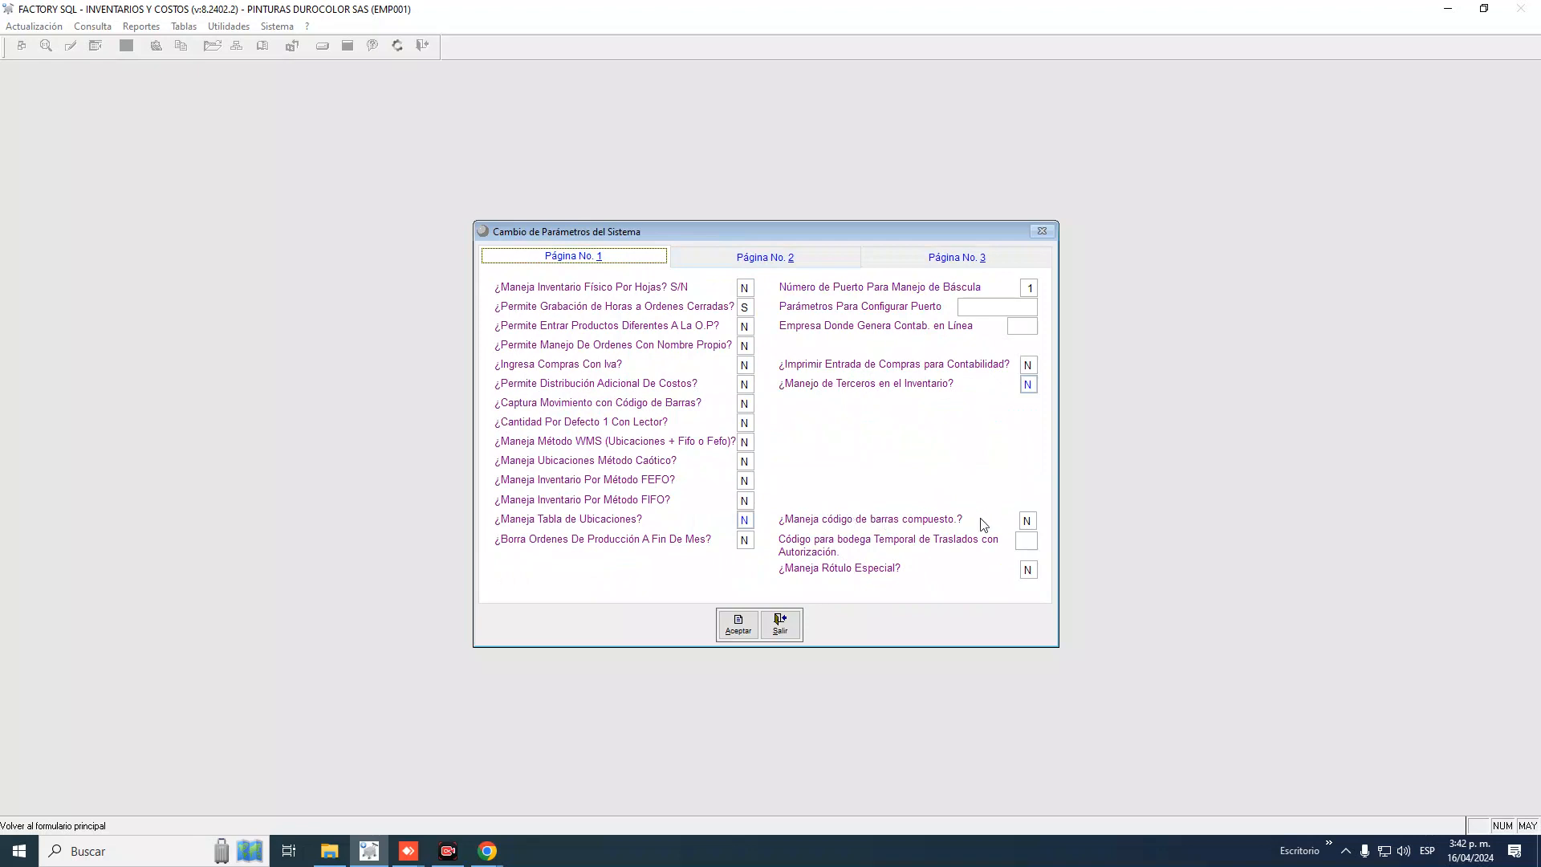
click(762, 264)
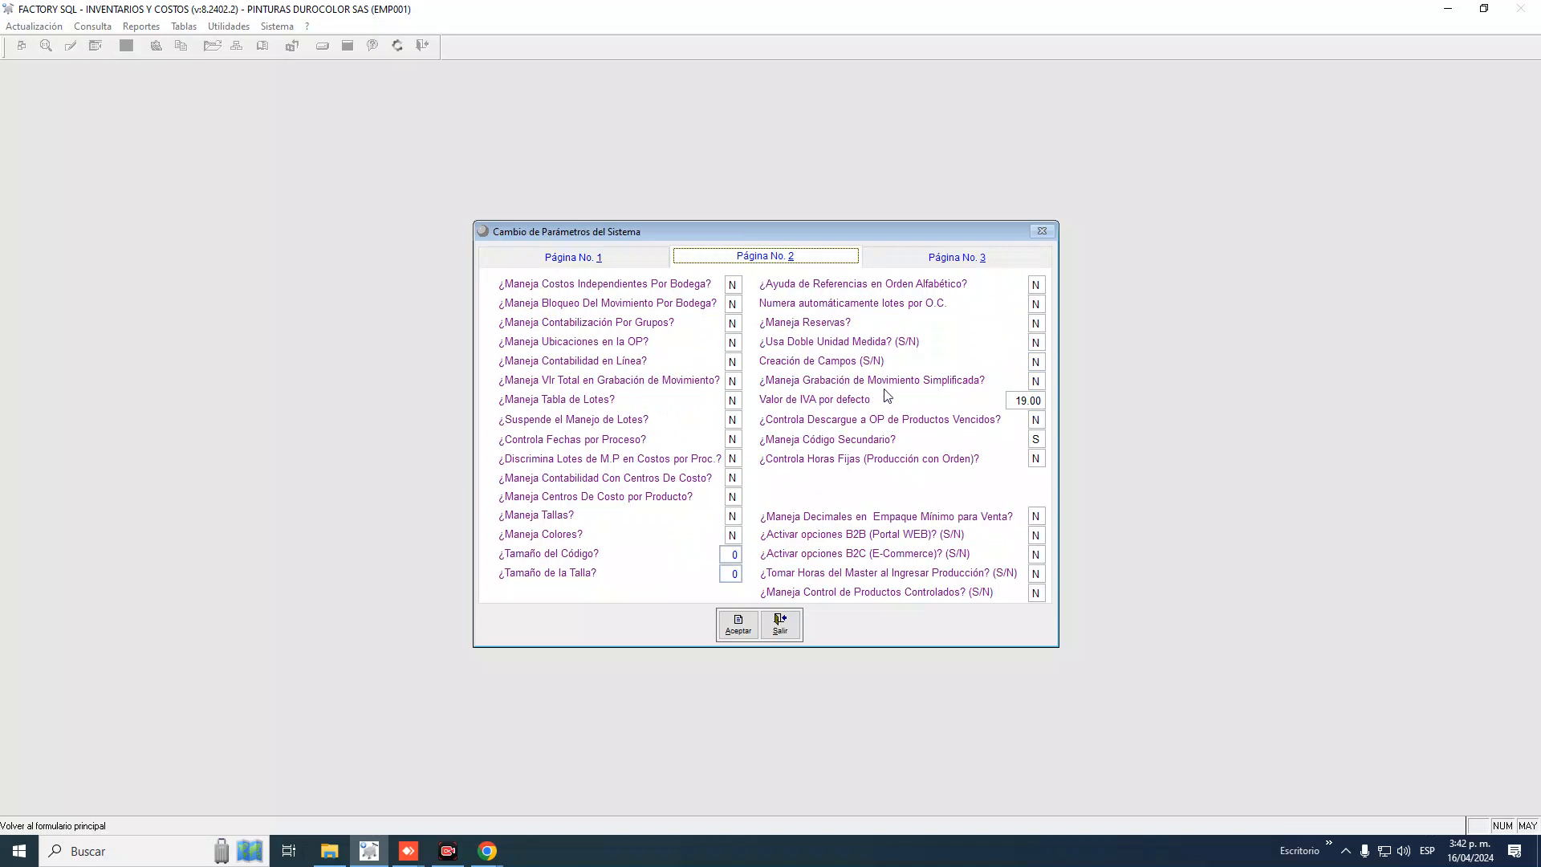
Set Grabación de Movimiento Simplificada to S, save with Aceptar, and close the window
click(1034, 380)
text(S)
click(738, 631)
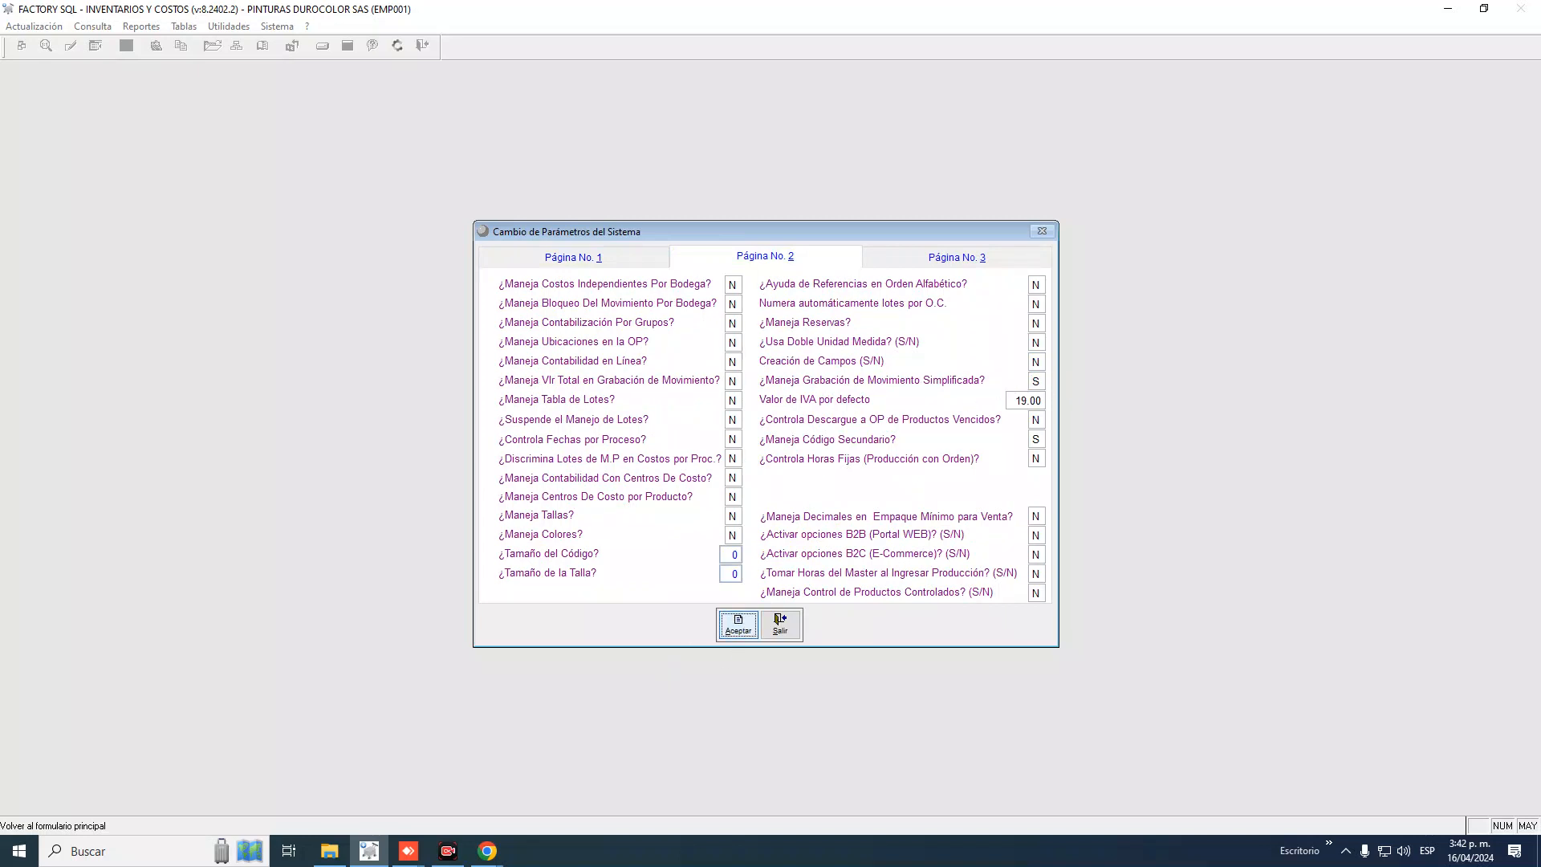
click(777, 620)
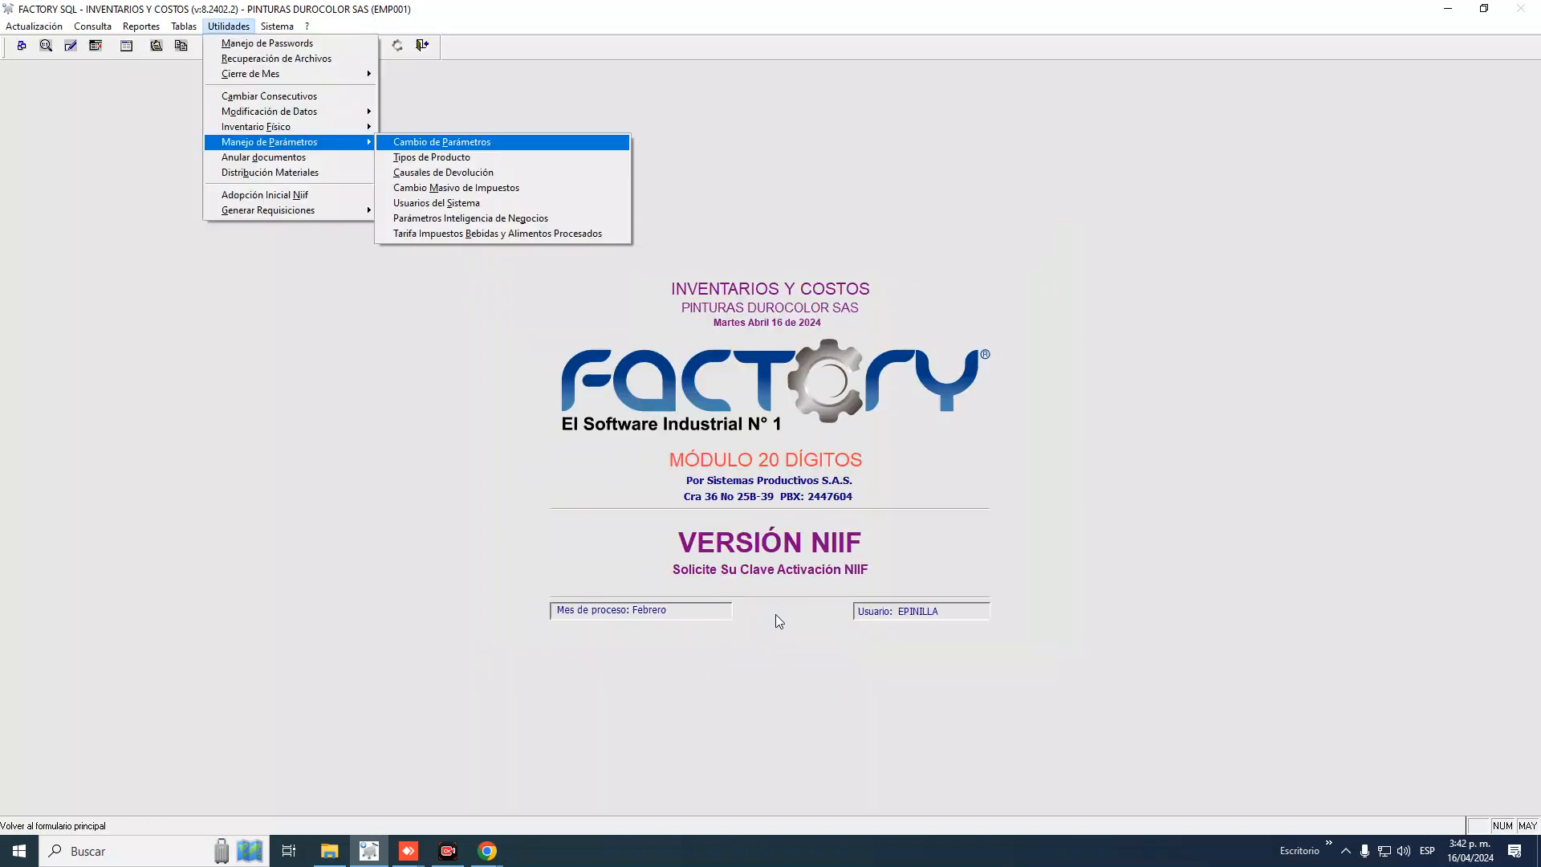
click(33, 26)
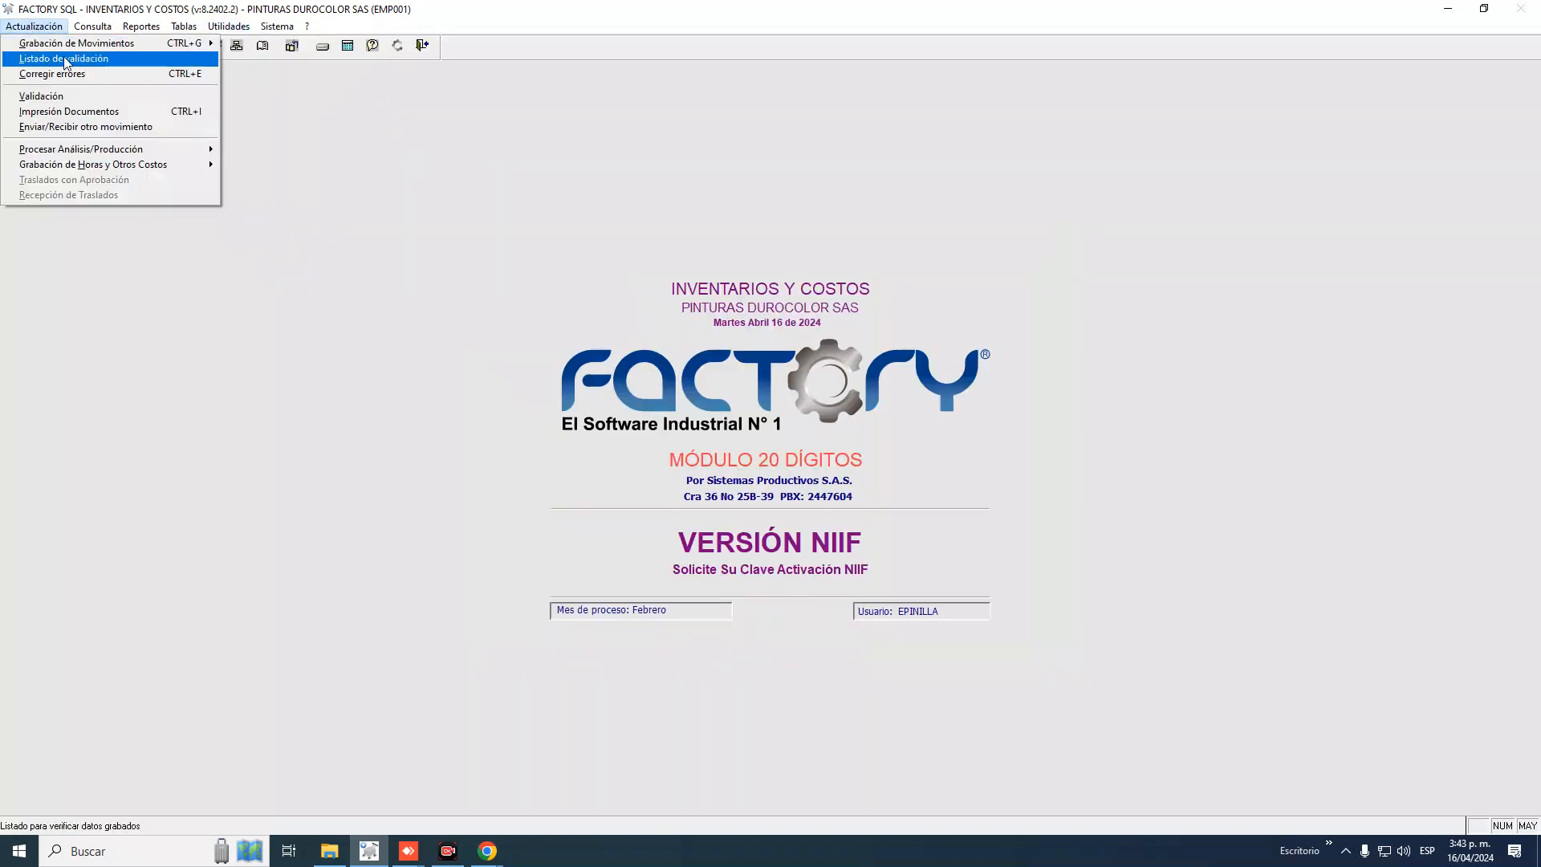
mouse_move(105, 47)
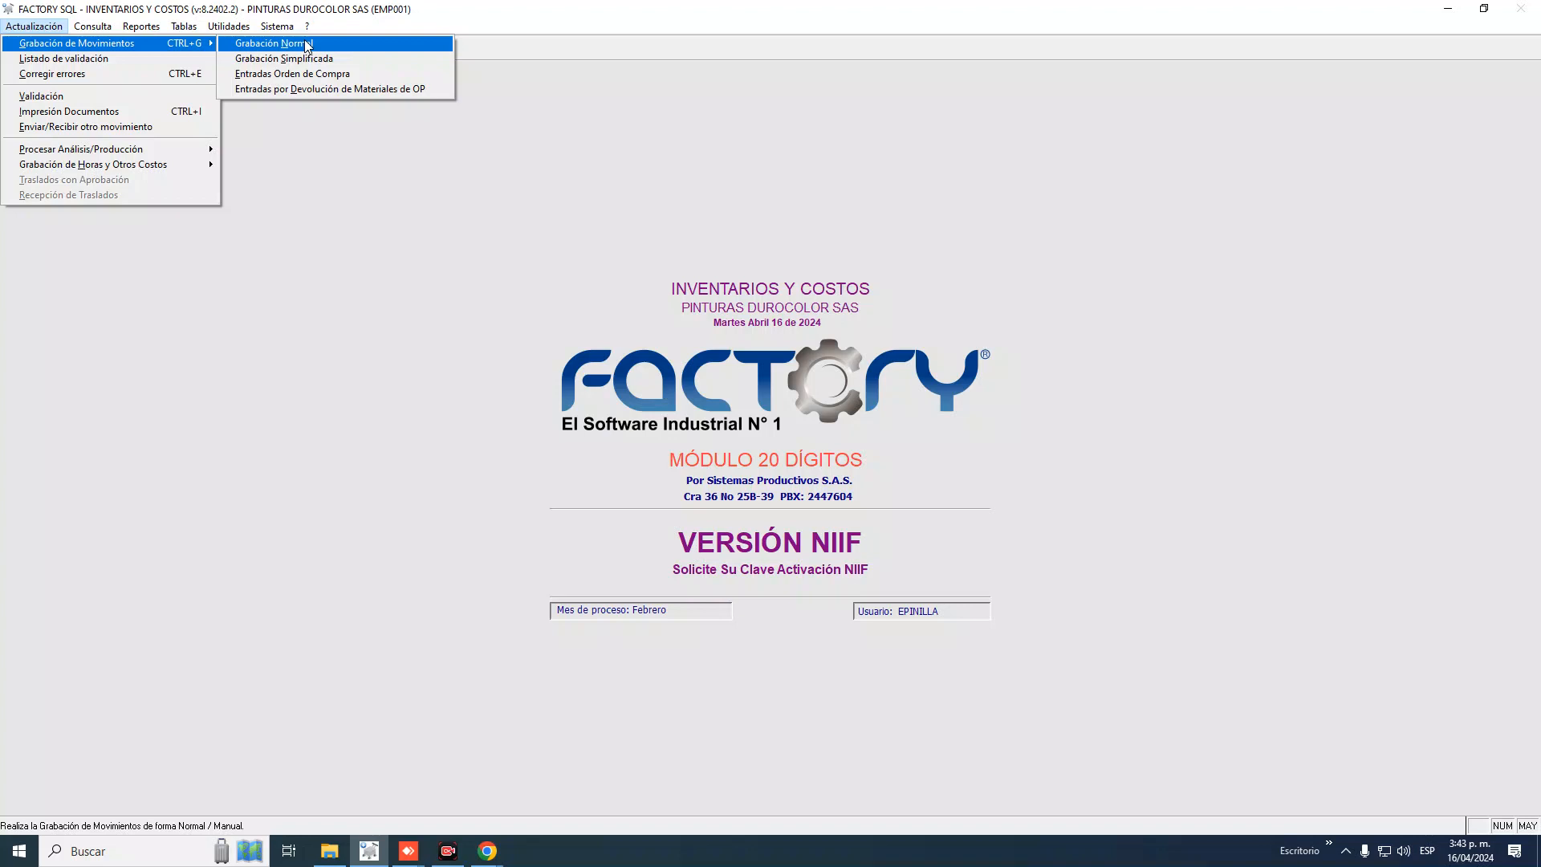
click(308, 44)
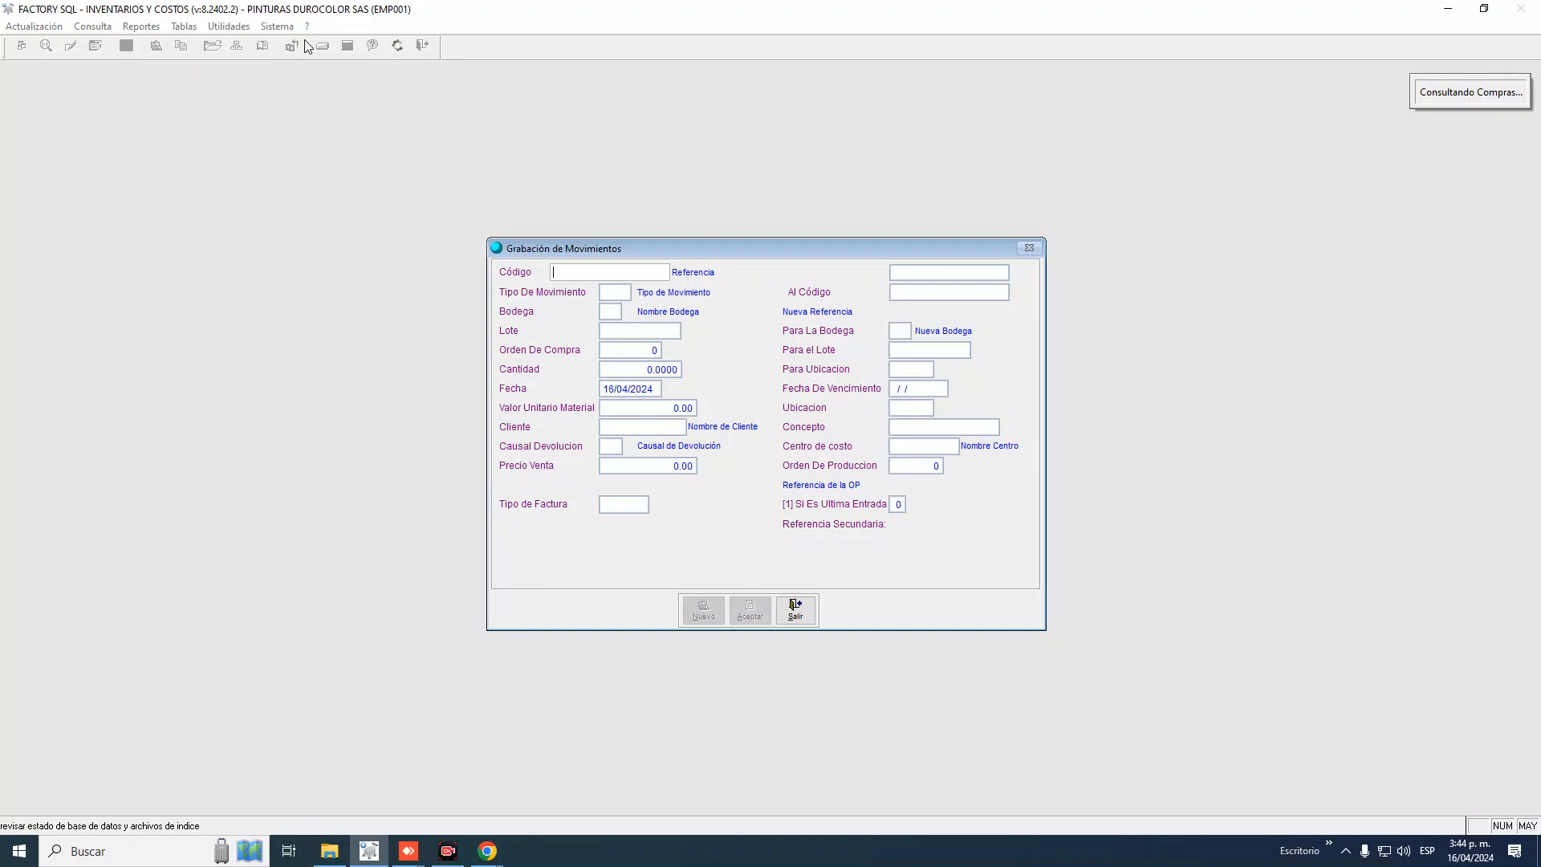
click(812, 613)
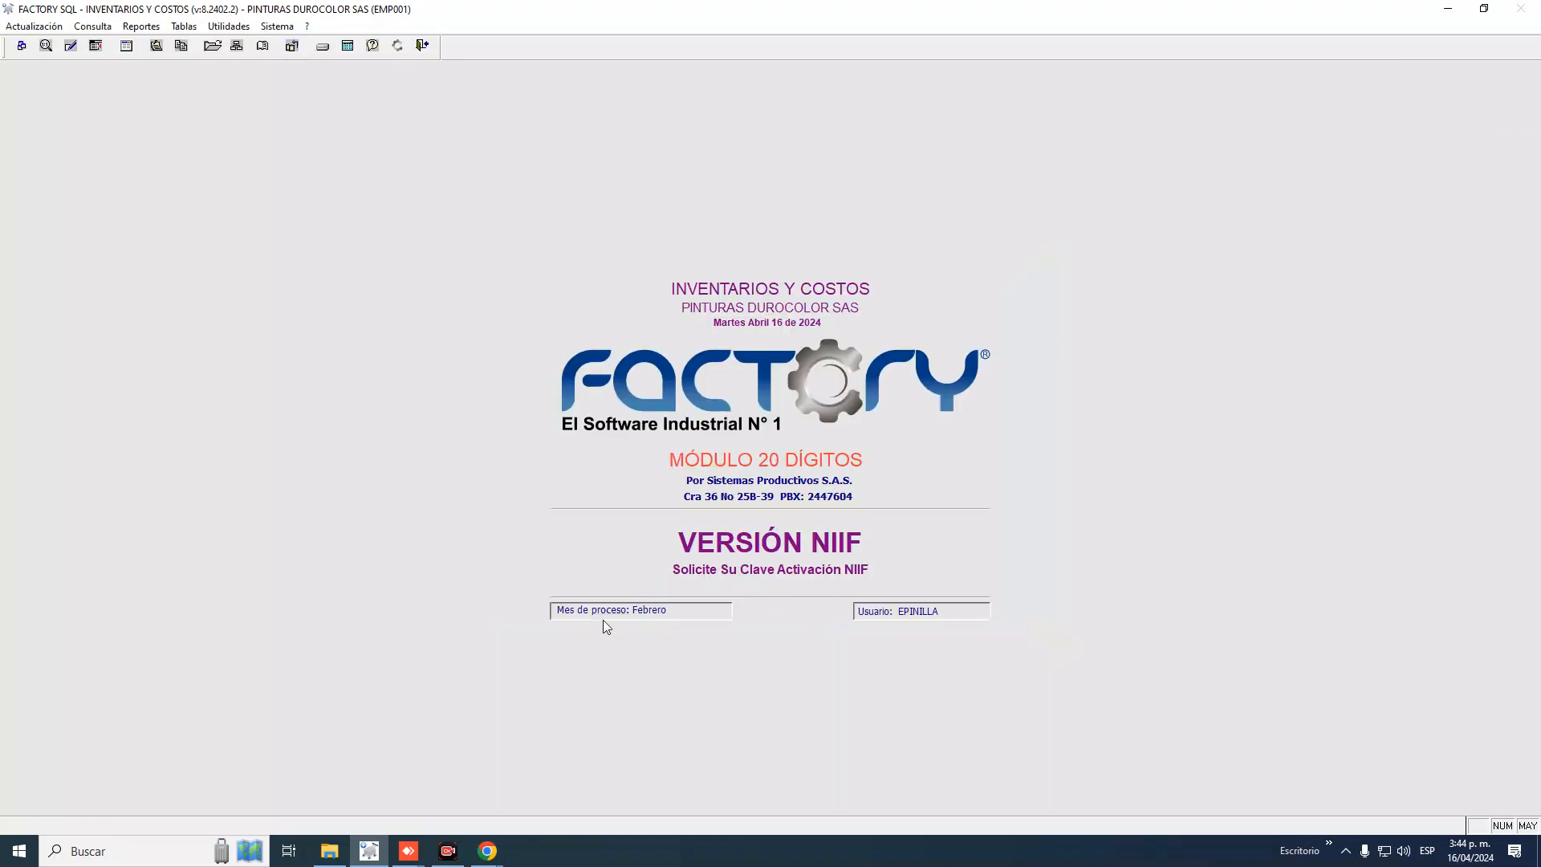
click(241, 30)
mouse_move(257, 73)
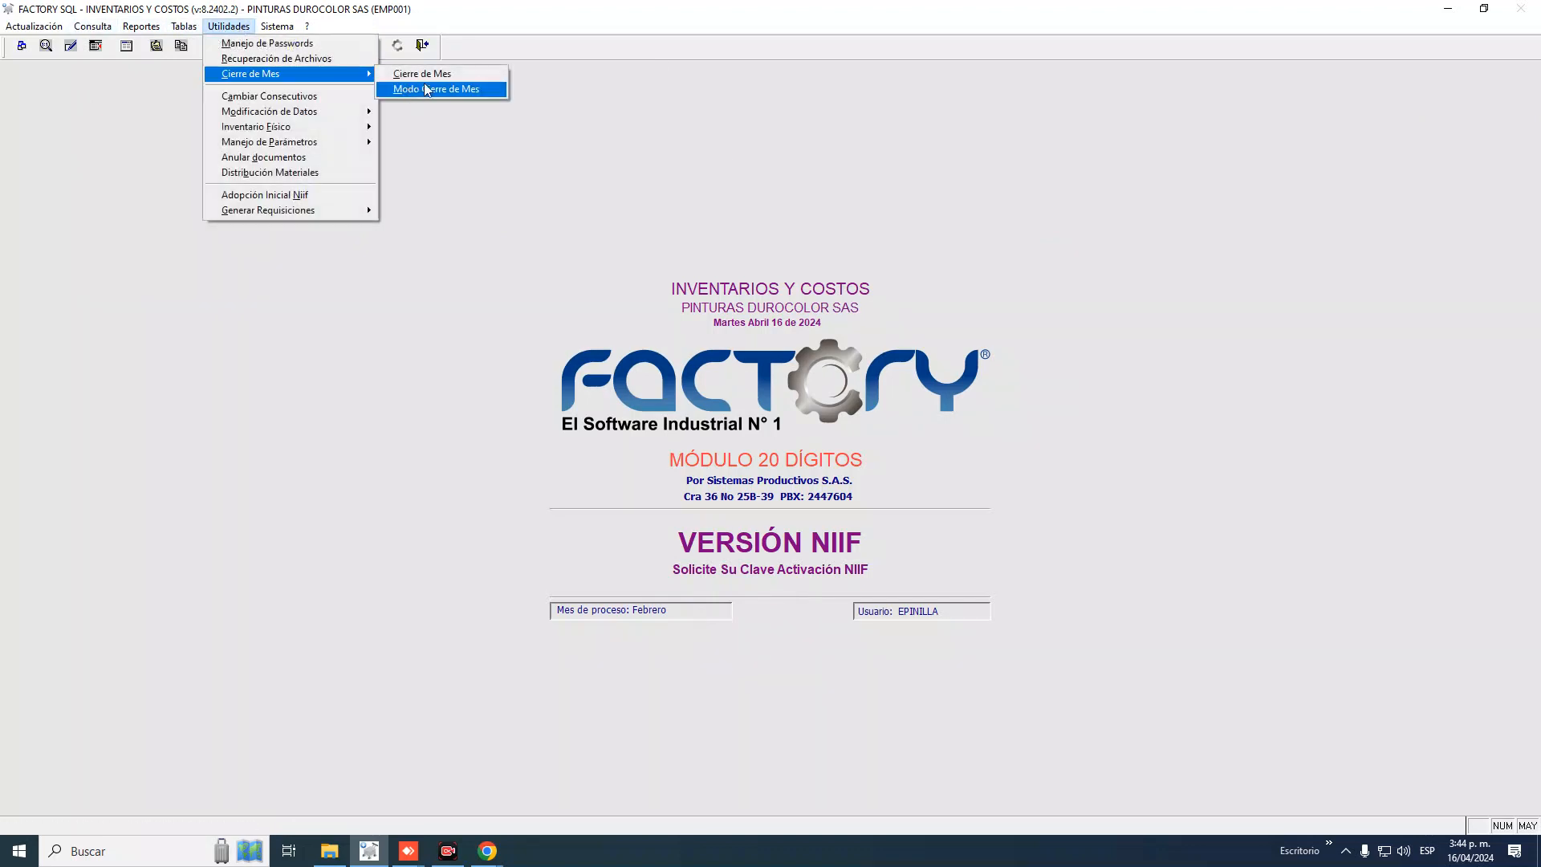
click(434, 73)
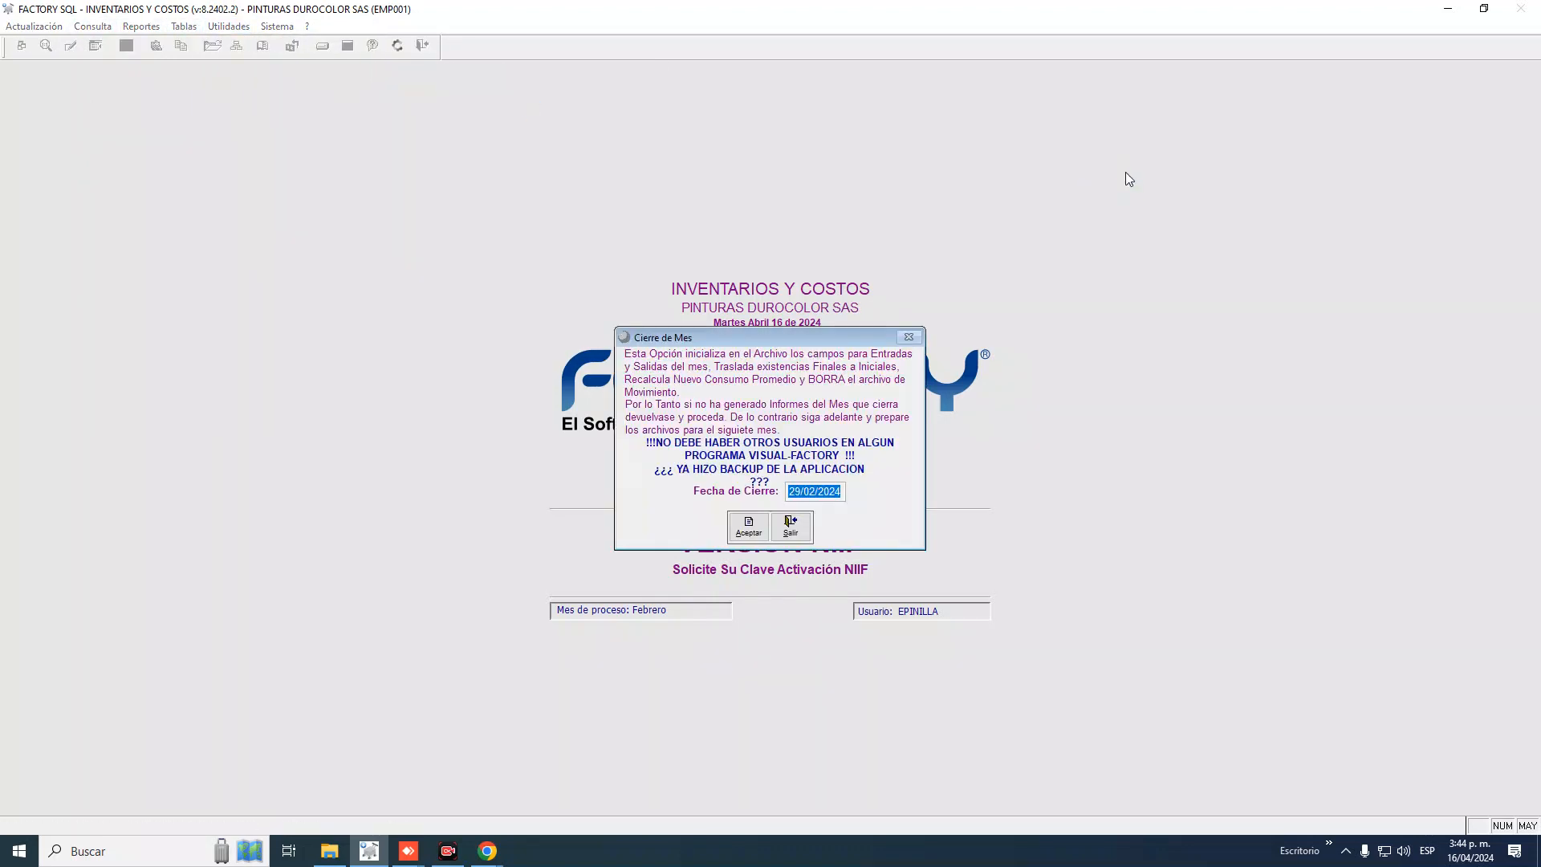
click(794, 523)
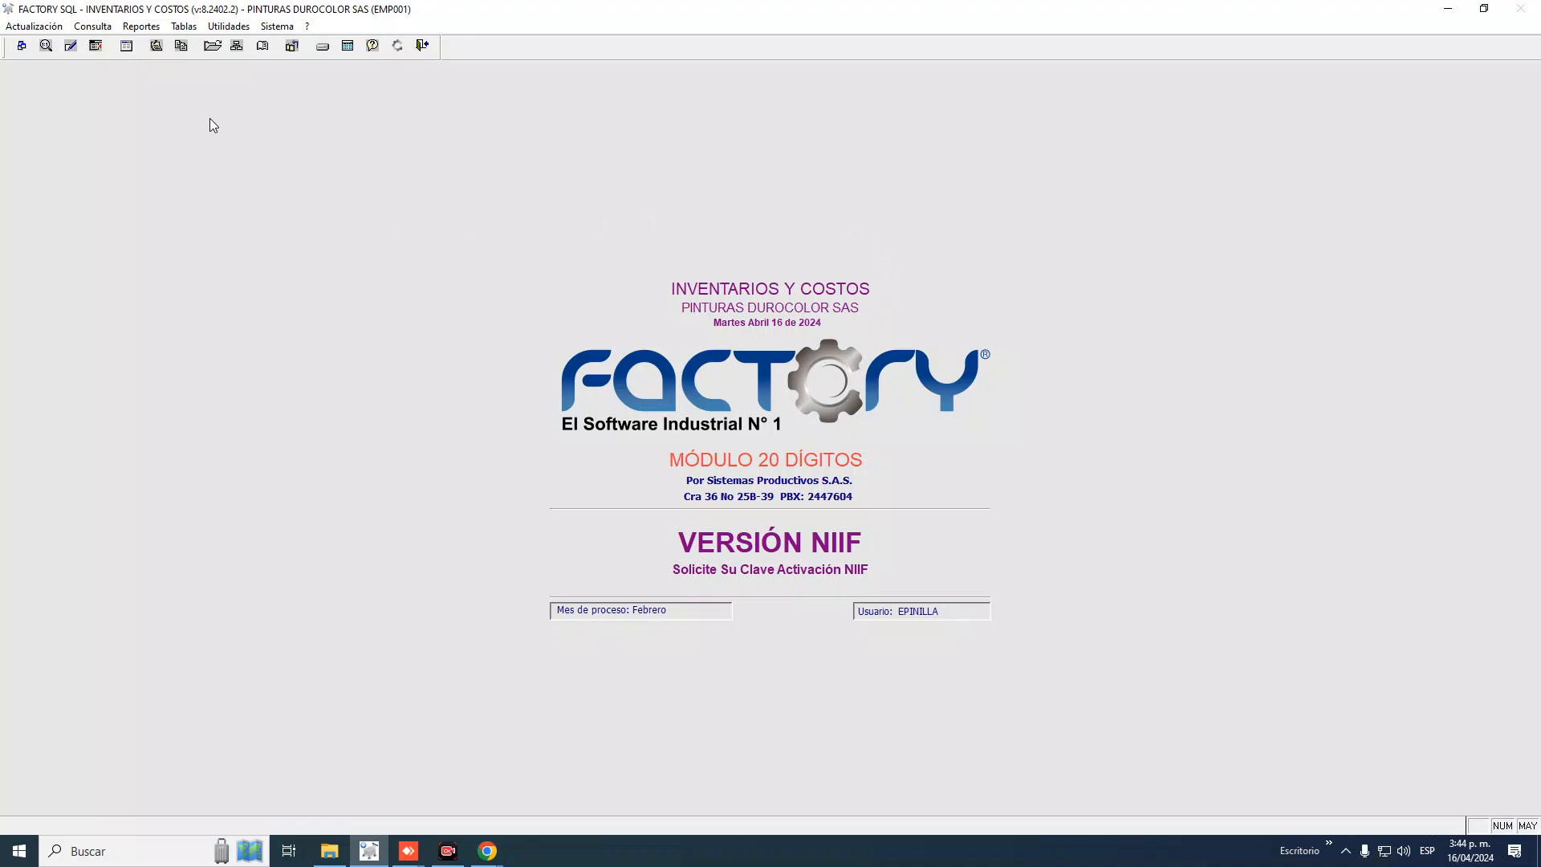
click(93, 25)
click(133, 75)
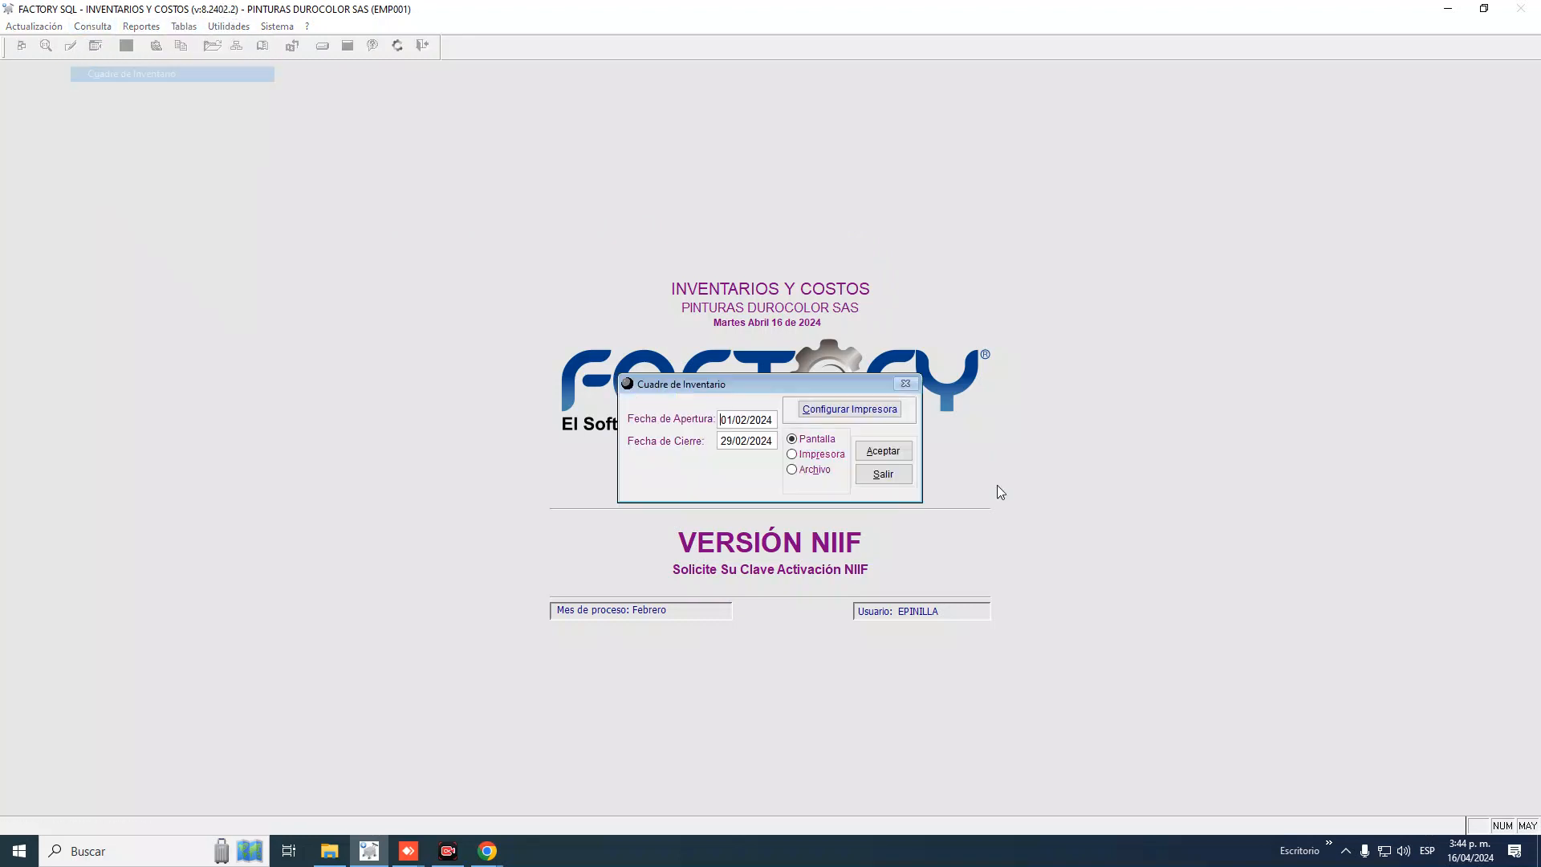
key(Return)
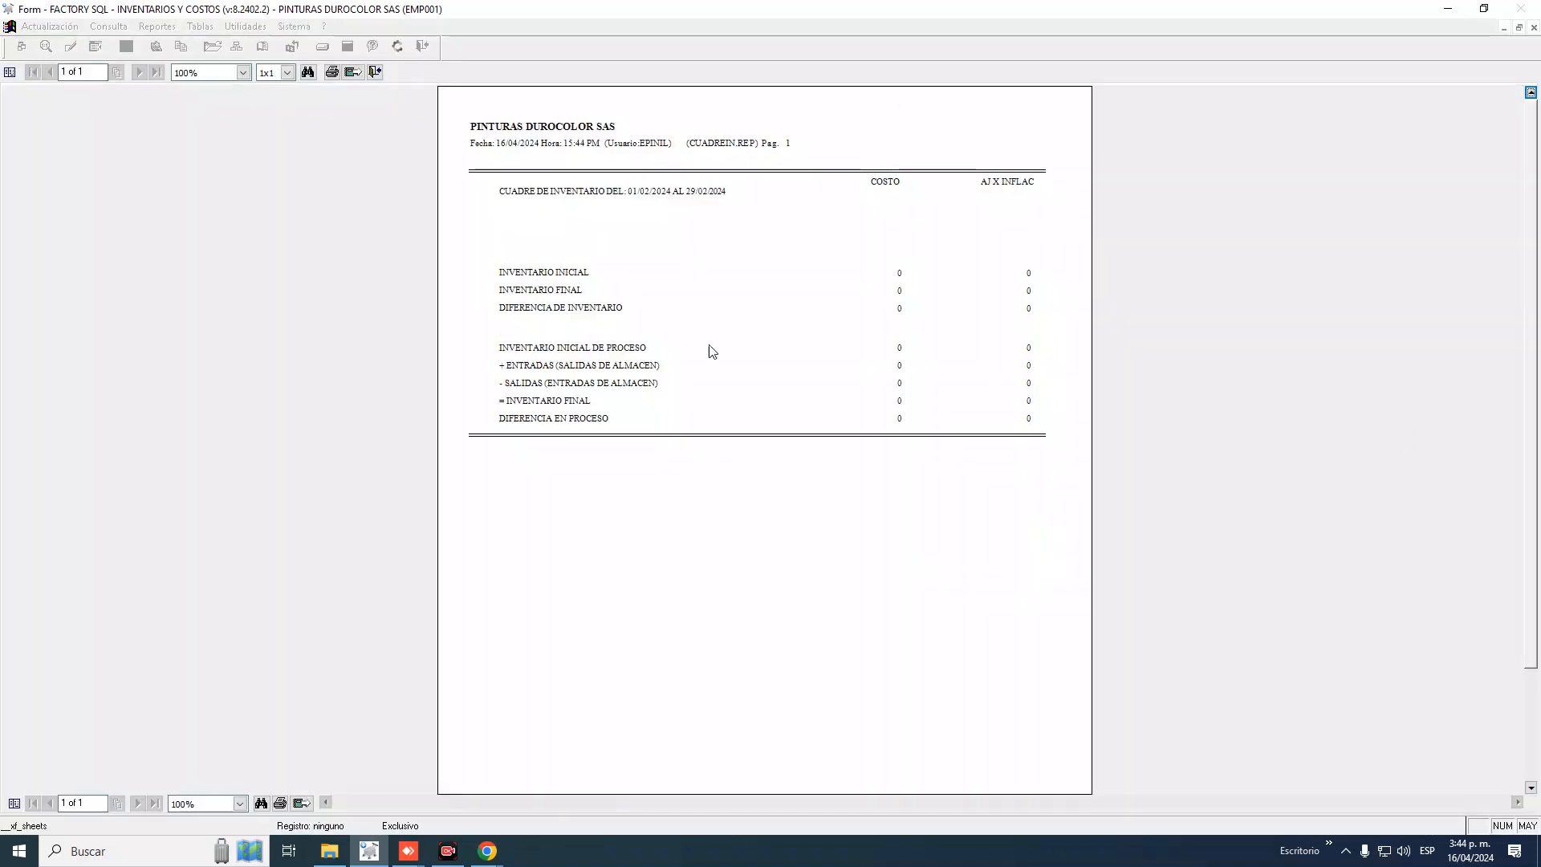
key(Escape)
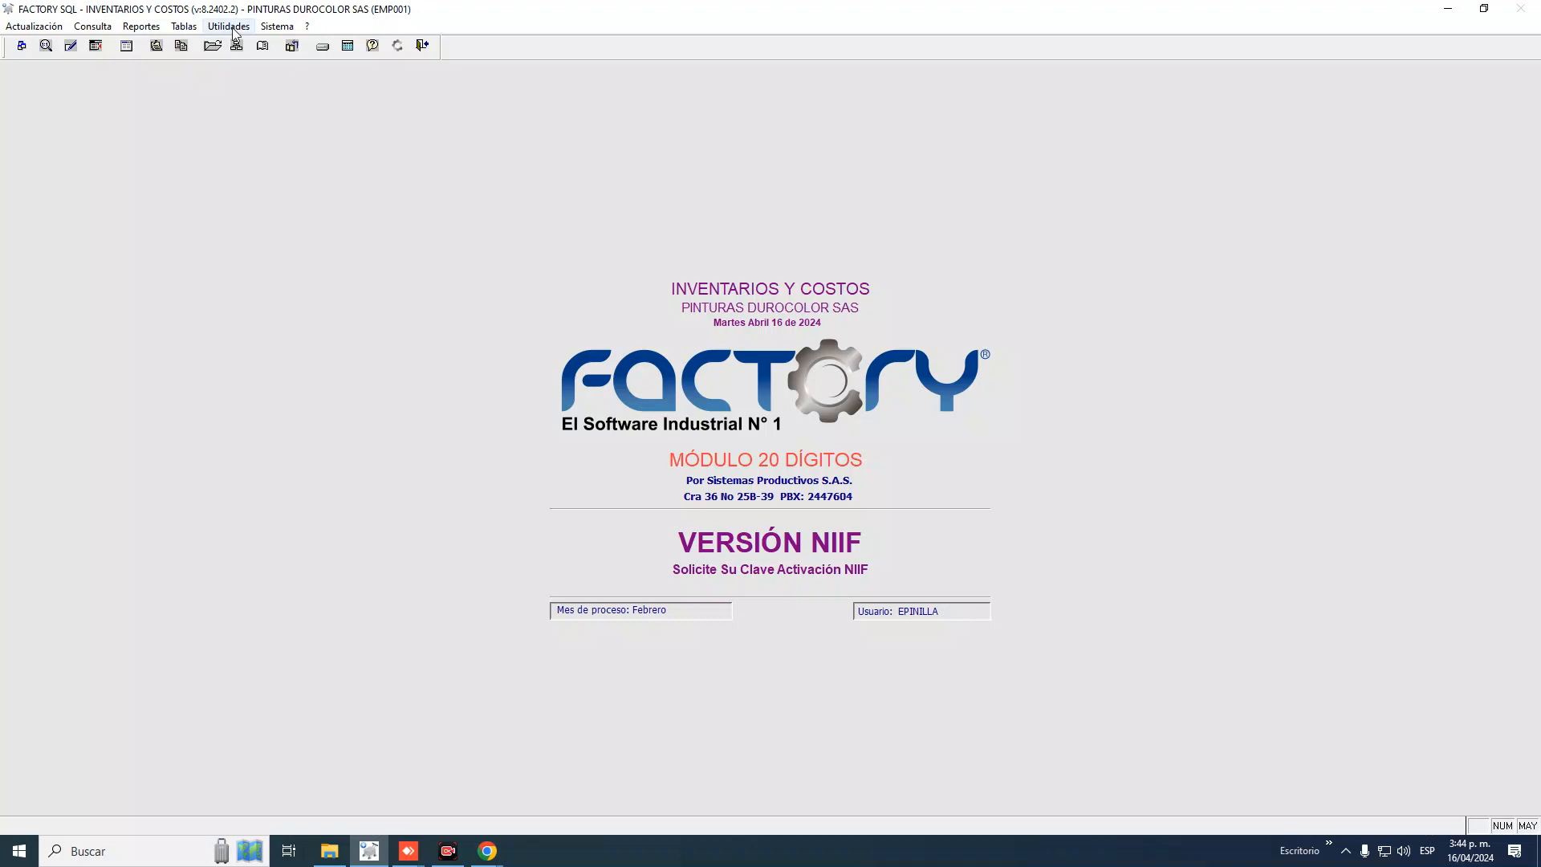
Run Cierre de Mes for February dated 29/02/2024, accepting the other-users warning
click(229, 26)
mouse_move(268, 76)
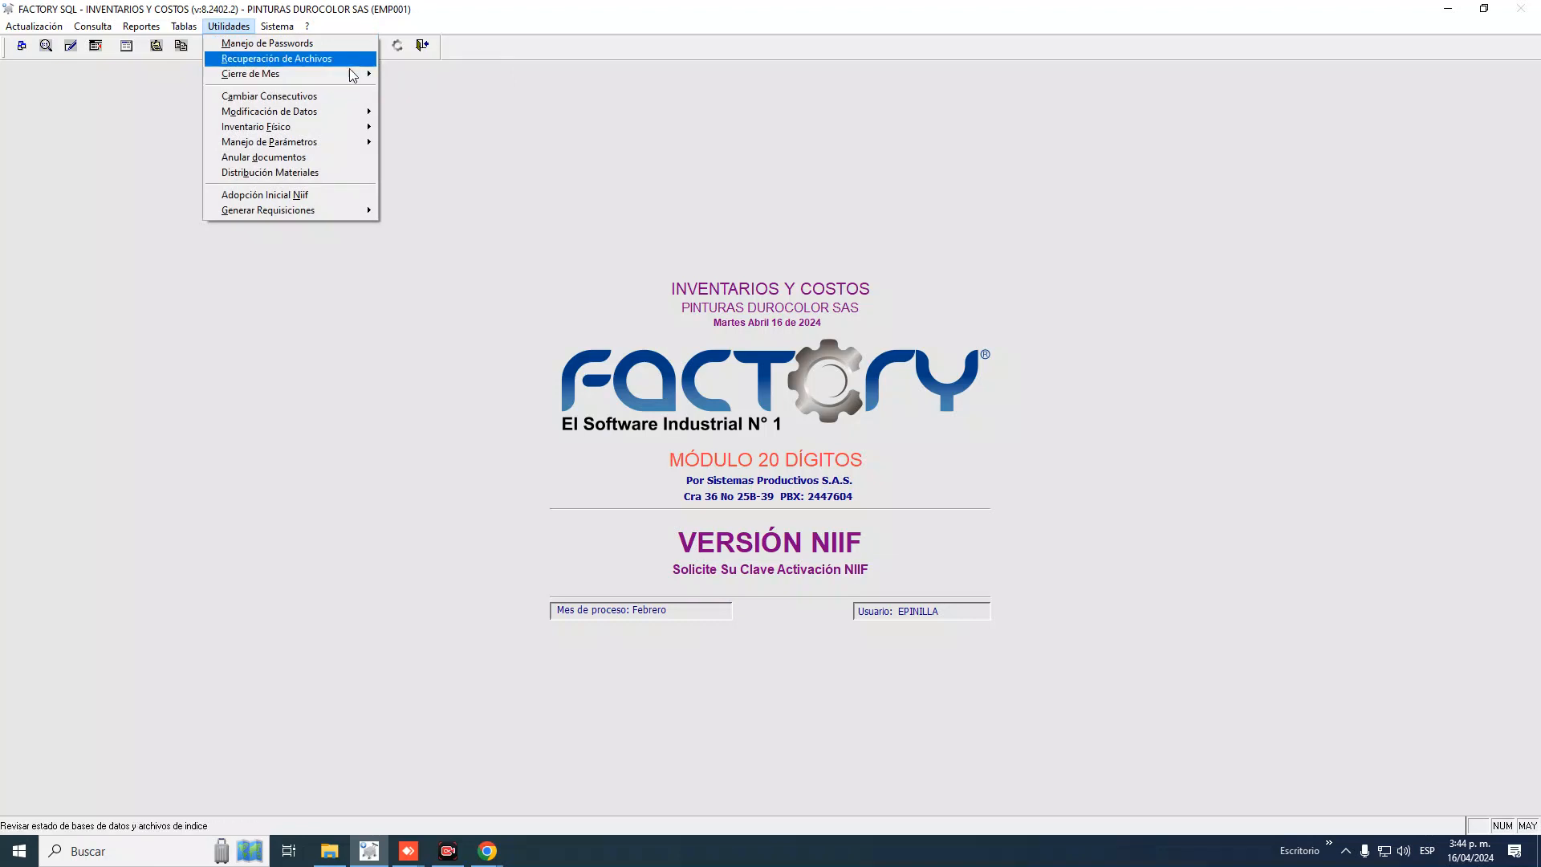
mouse_move(353, 78)
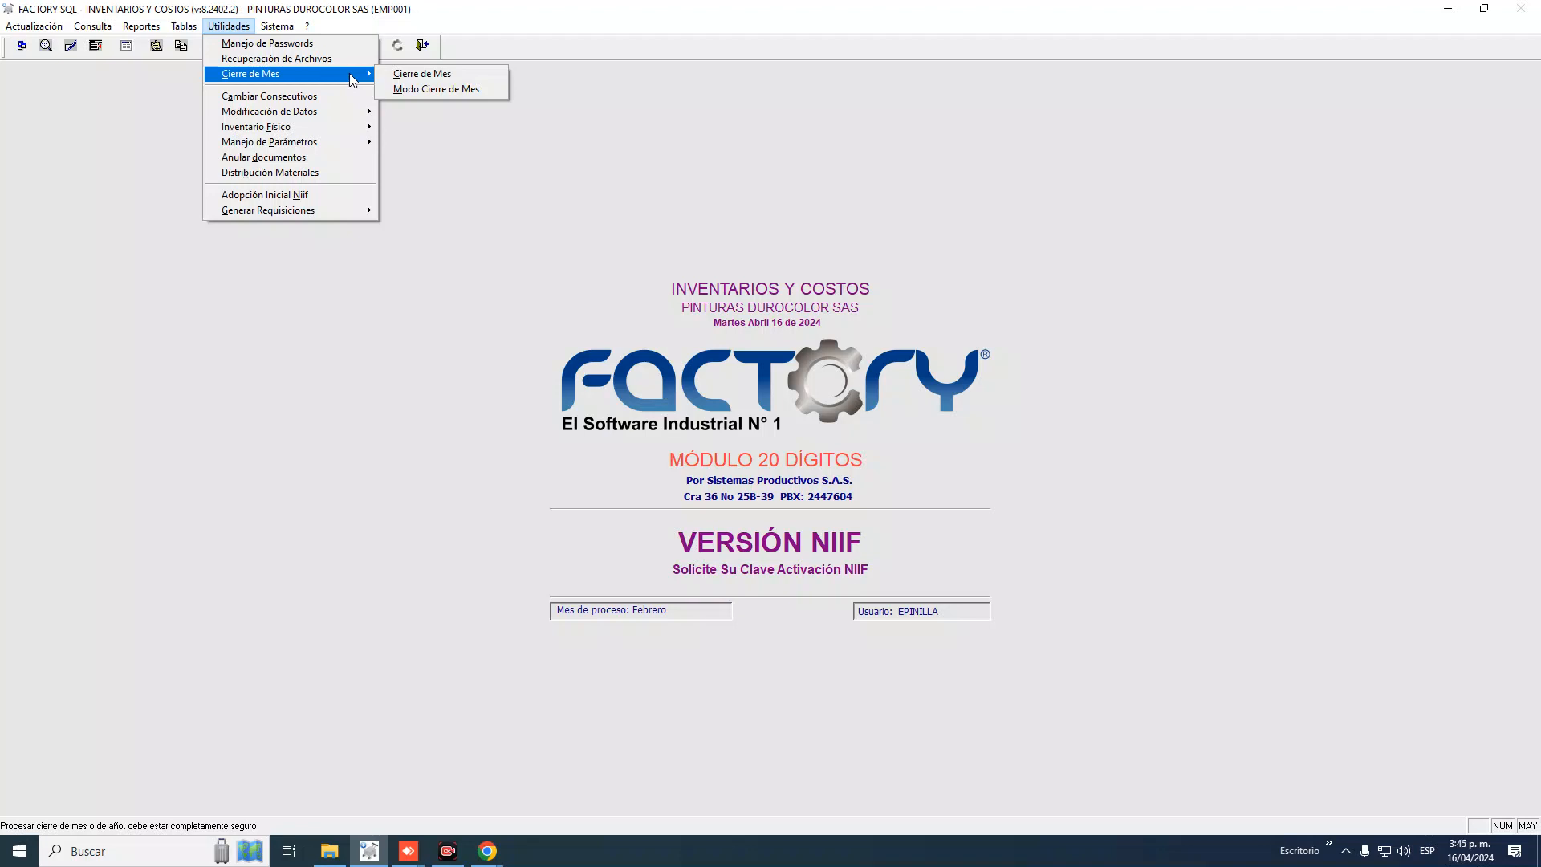
click(423, 74)
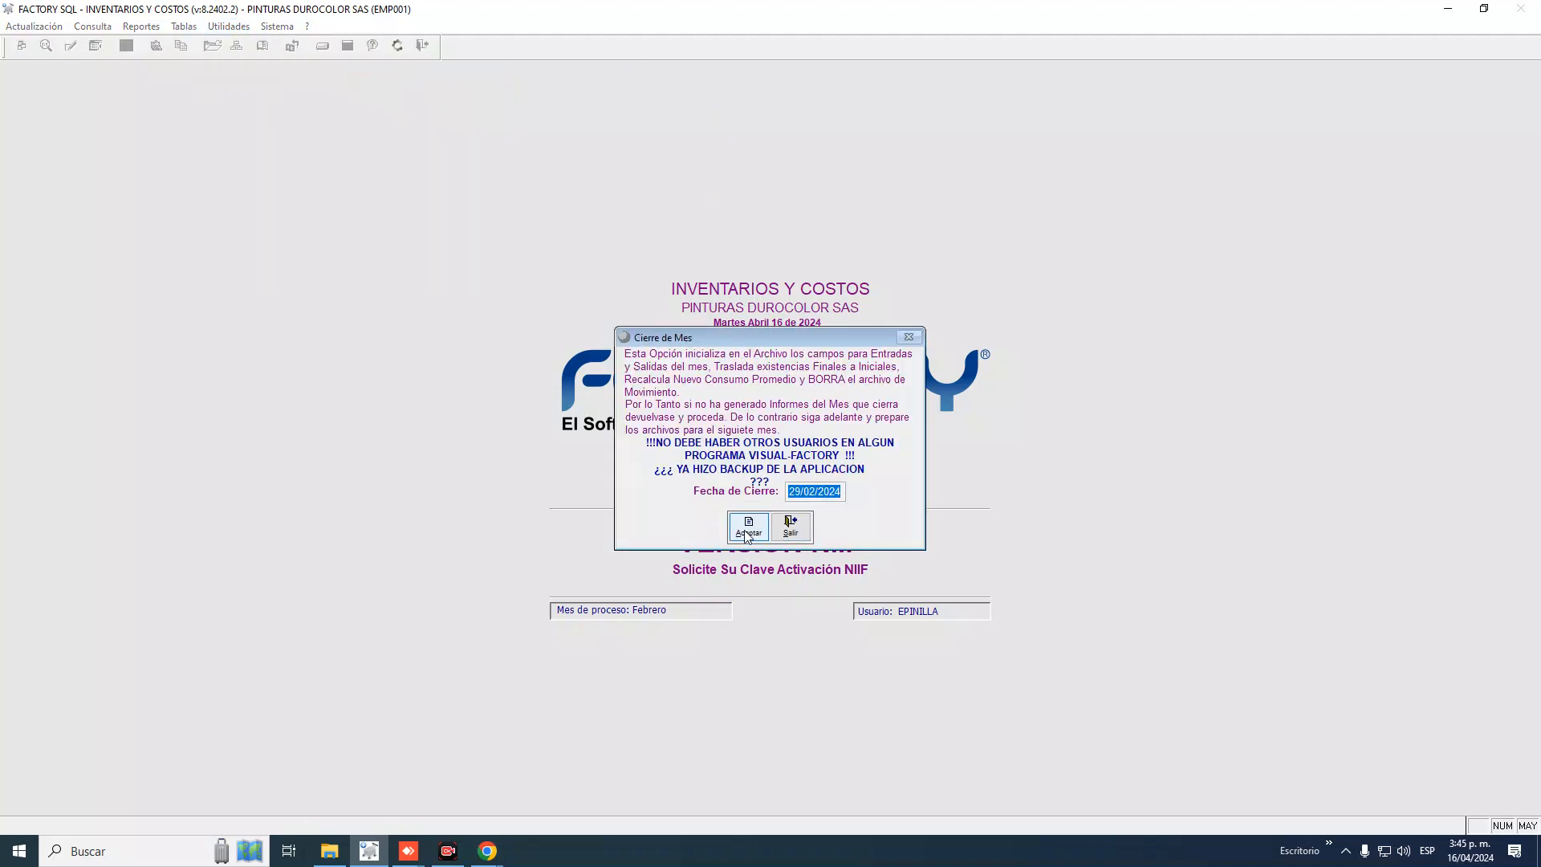
click(749, 526)
click(876, 478)
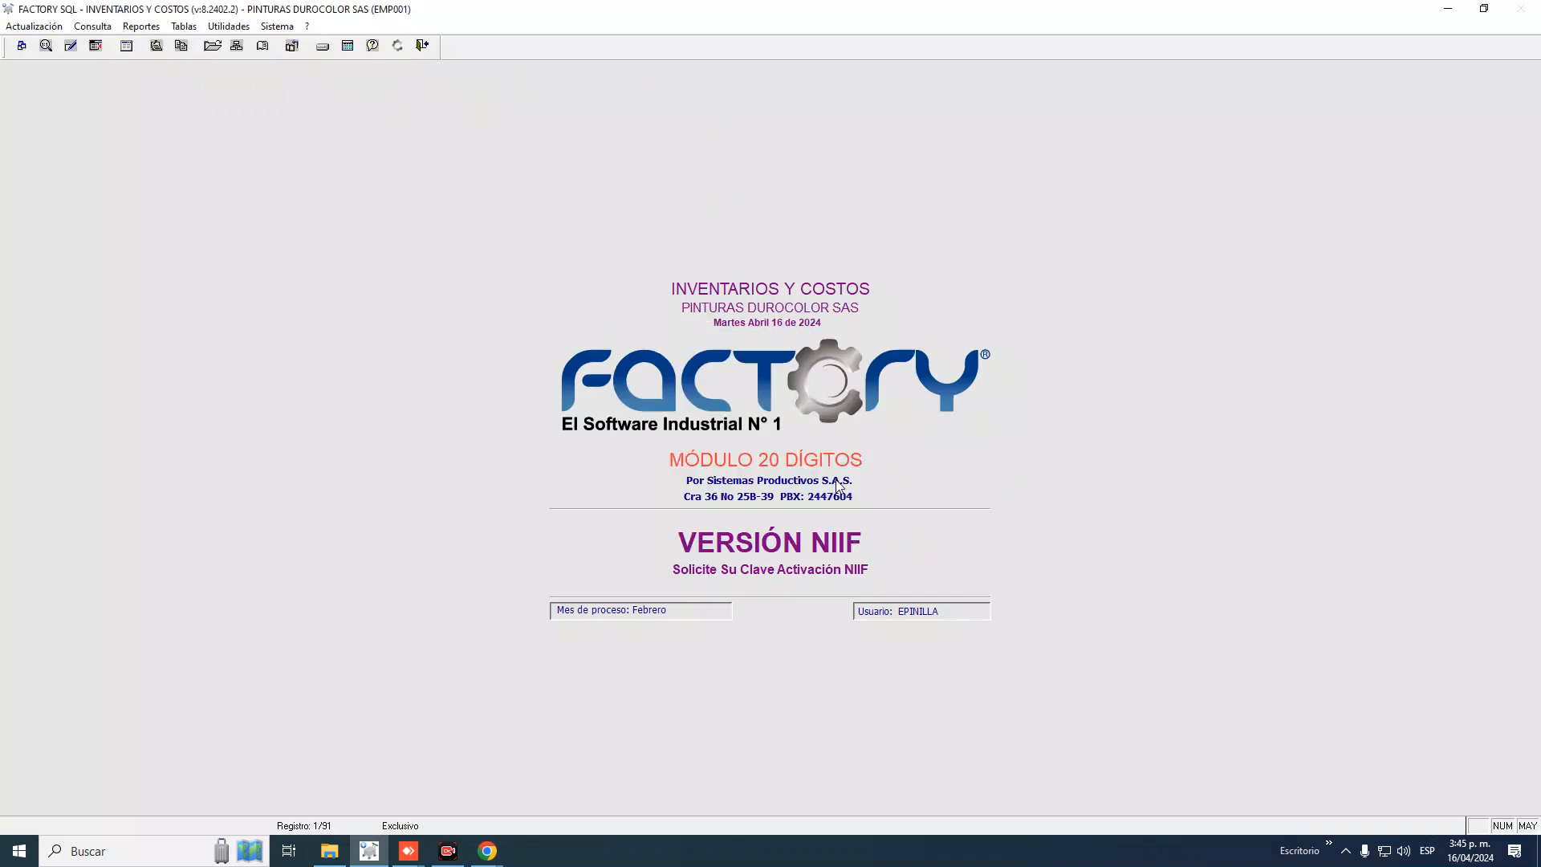
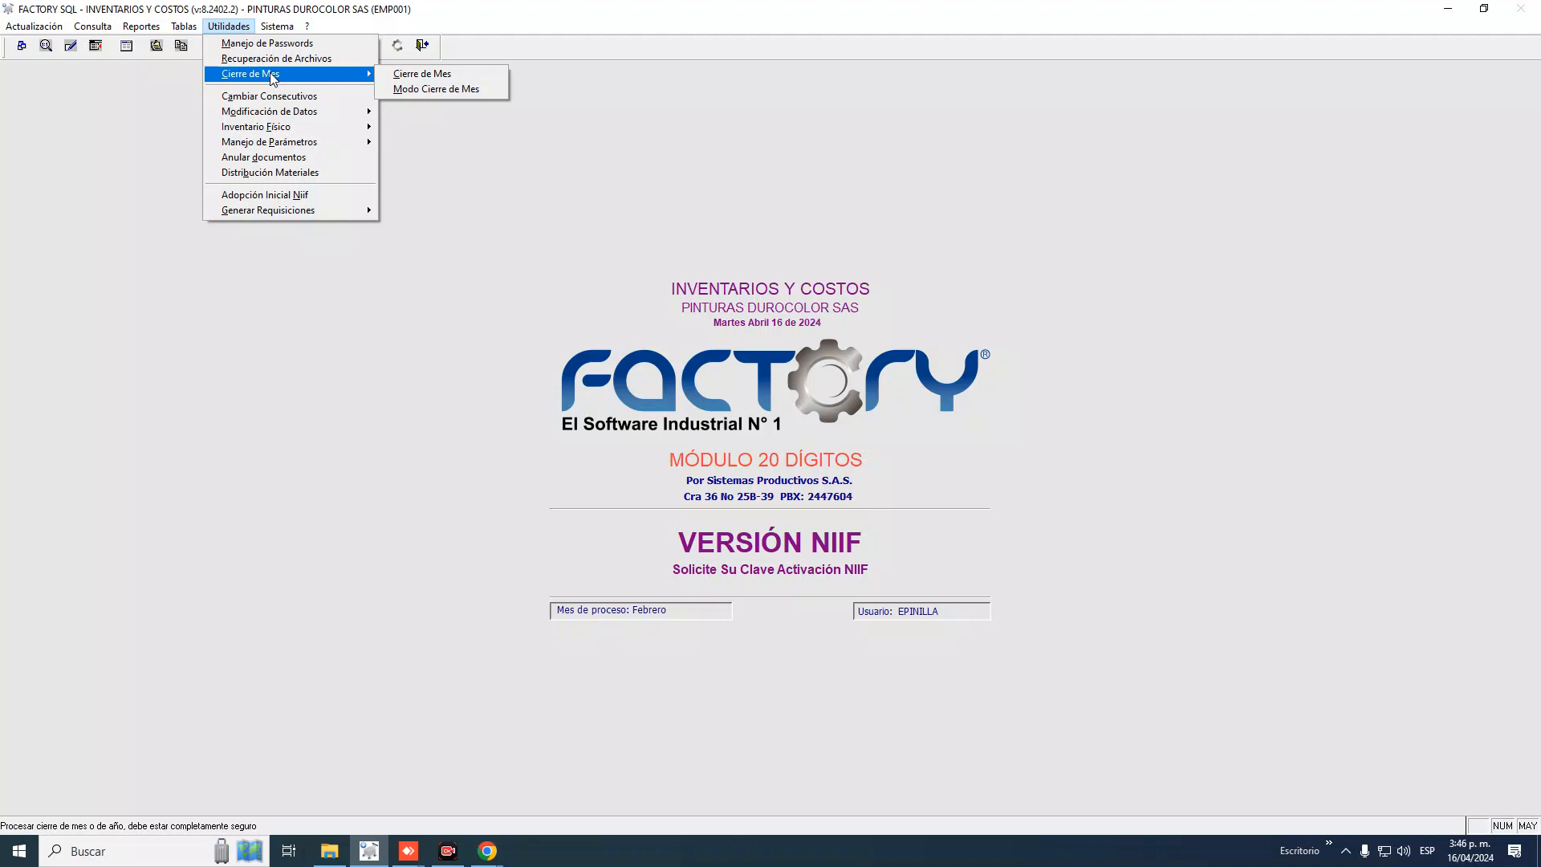
Run Cierre de Mes dated 29/02/2024, confirm it, and acknowledge the completion message
click(424, 75)
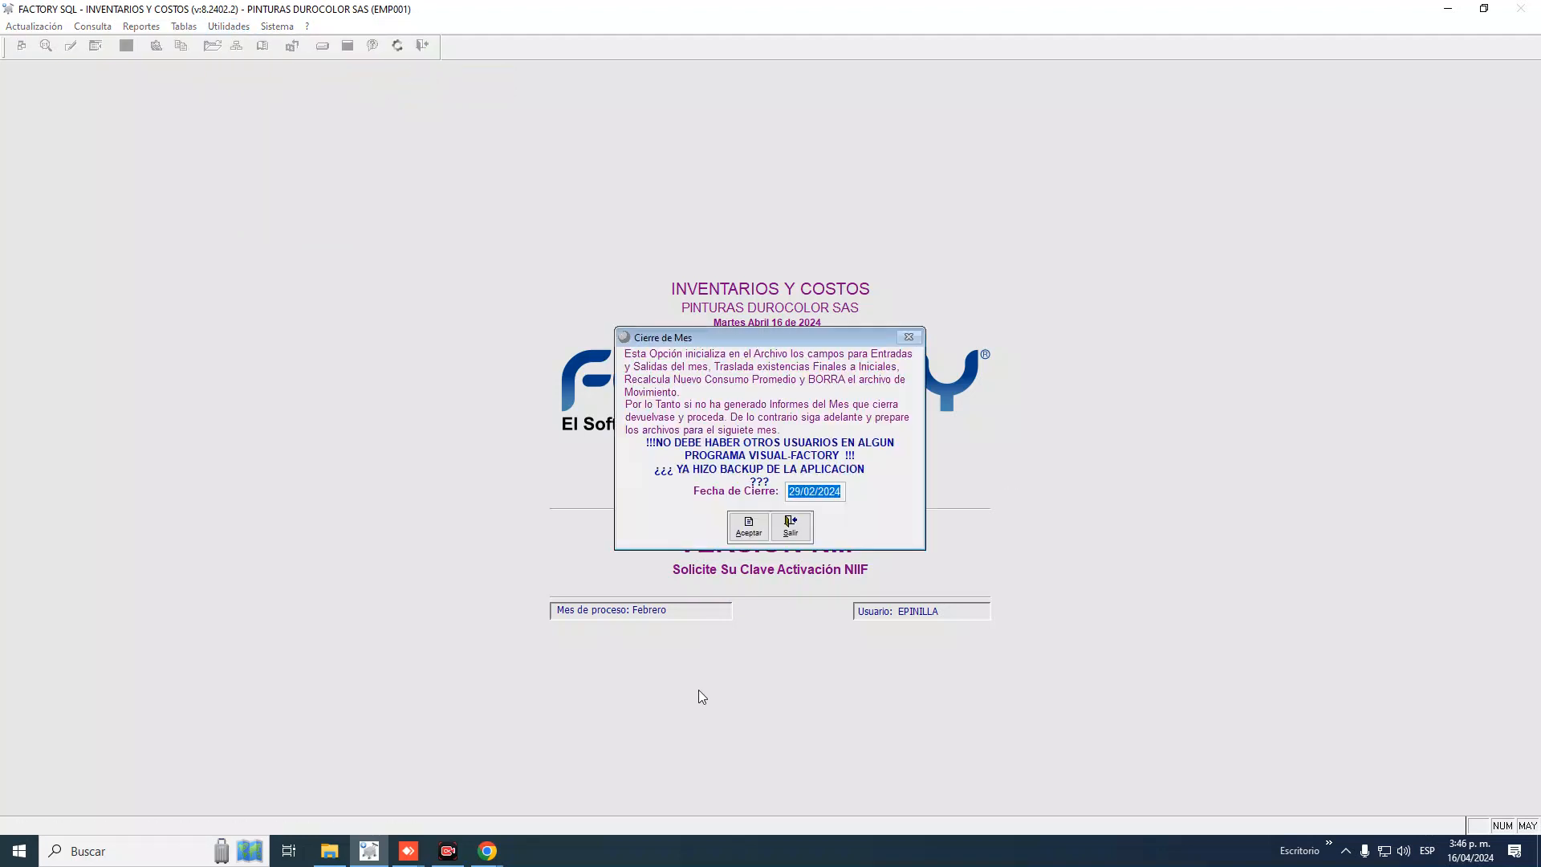
click(761, 524)
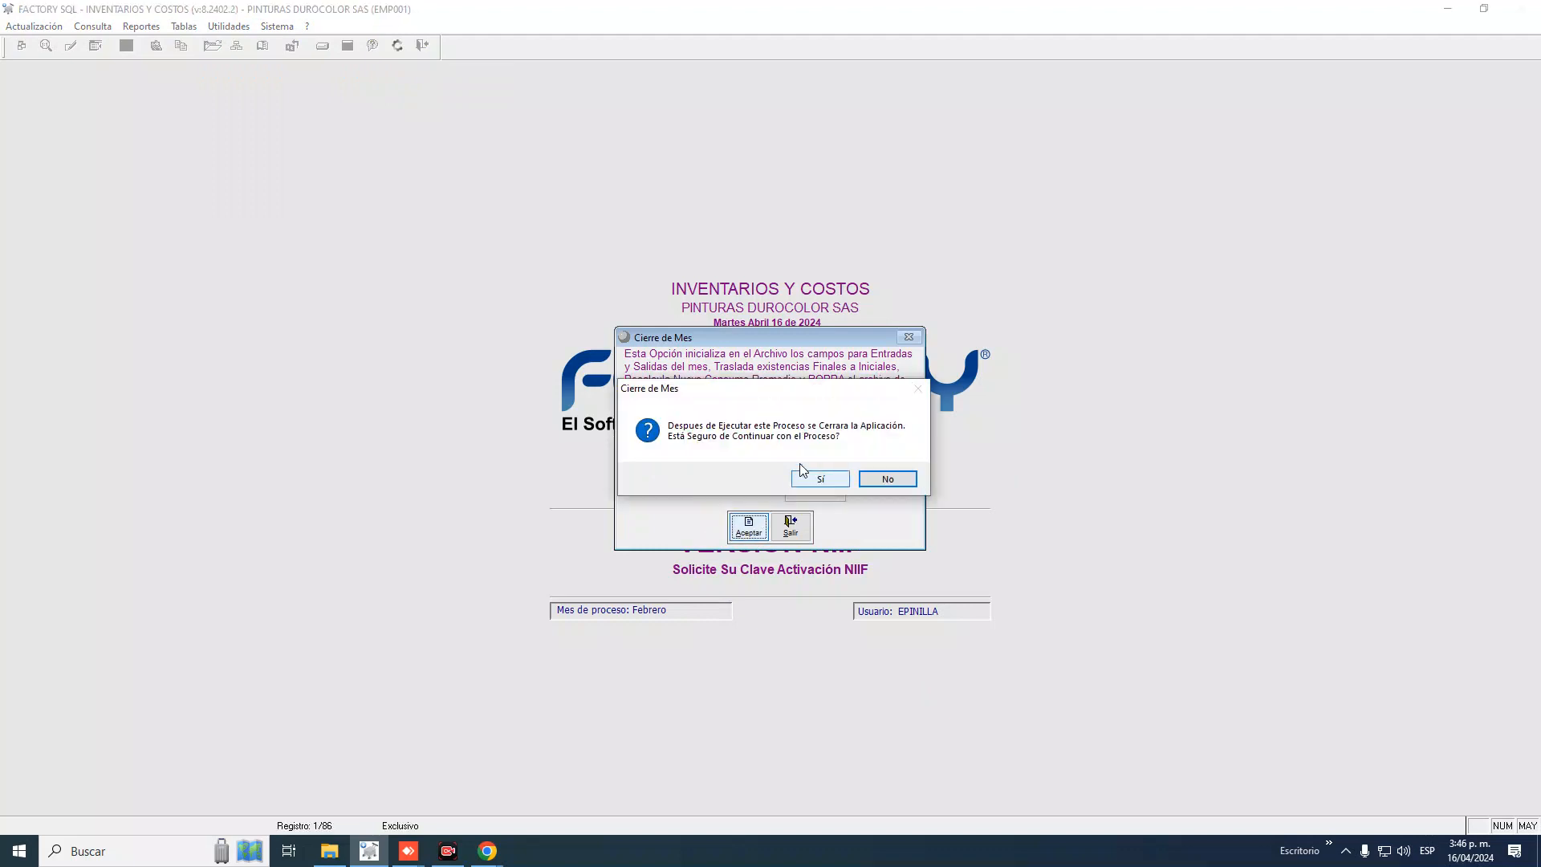
click(825, 476)
click(823, 479)
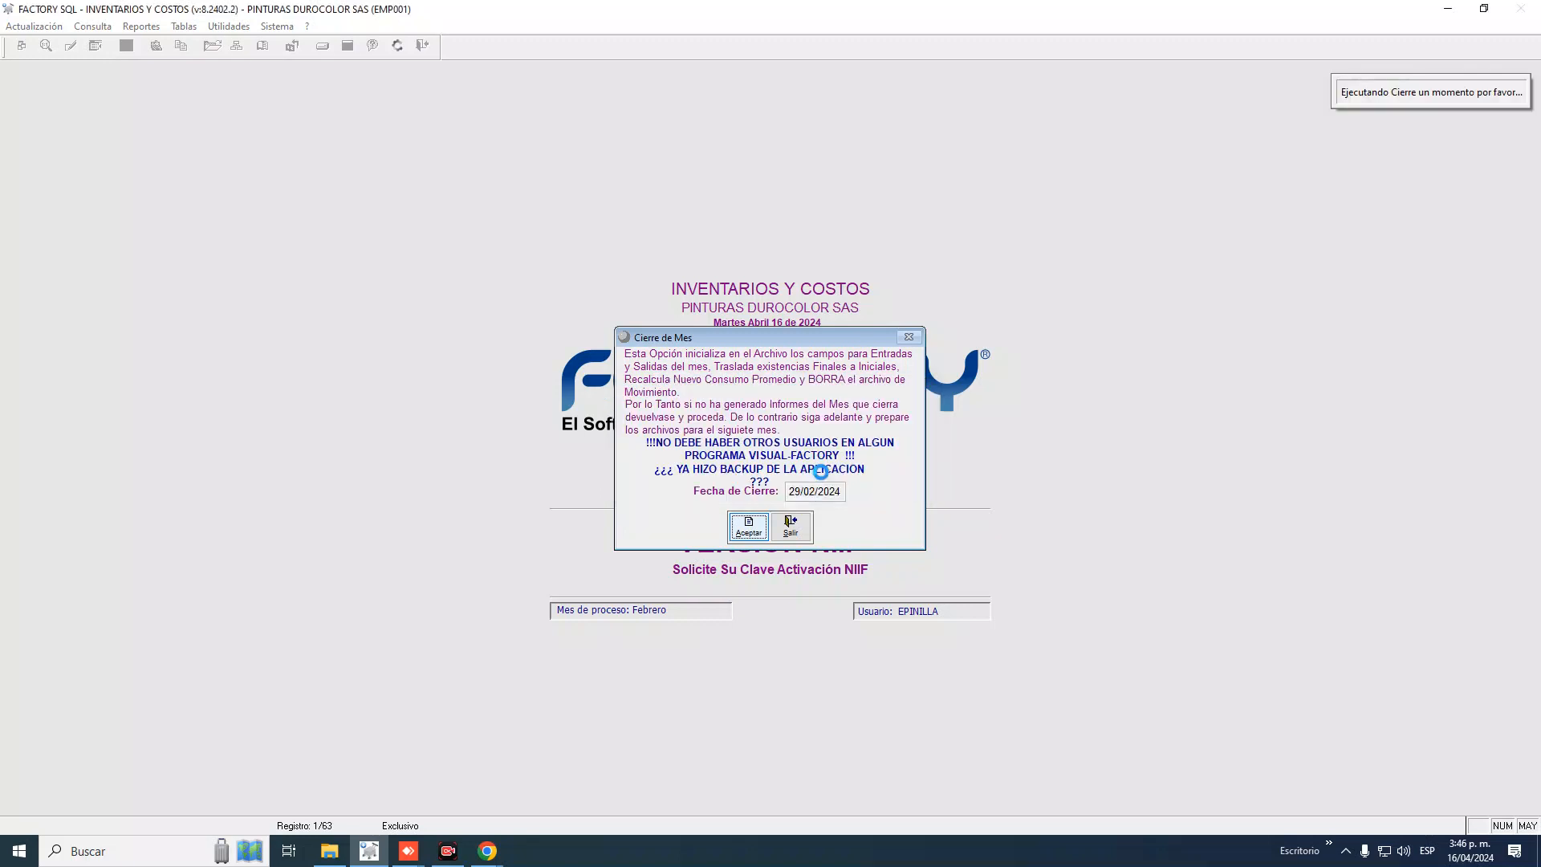
click(826, 479)
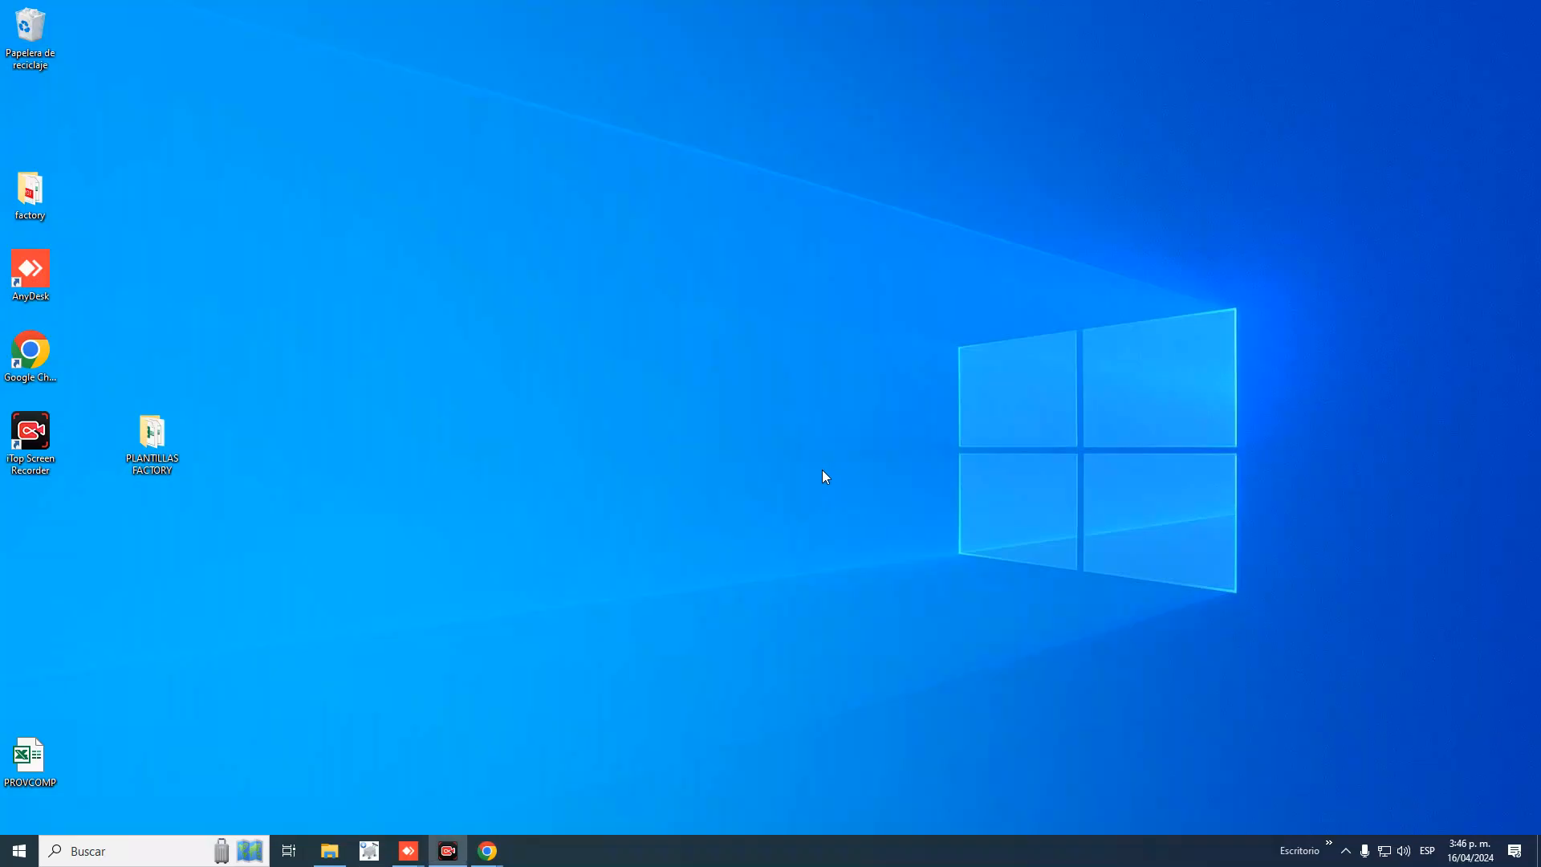
Launch Inventarios from the factory folder for PINTURAS DUROCOLOR SAS and log in with the user's password
double_click(29, 192)
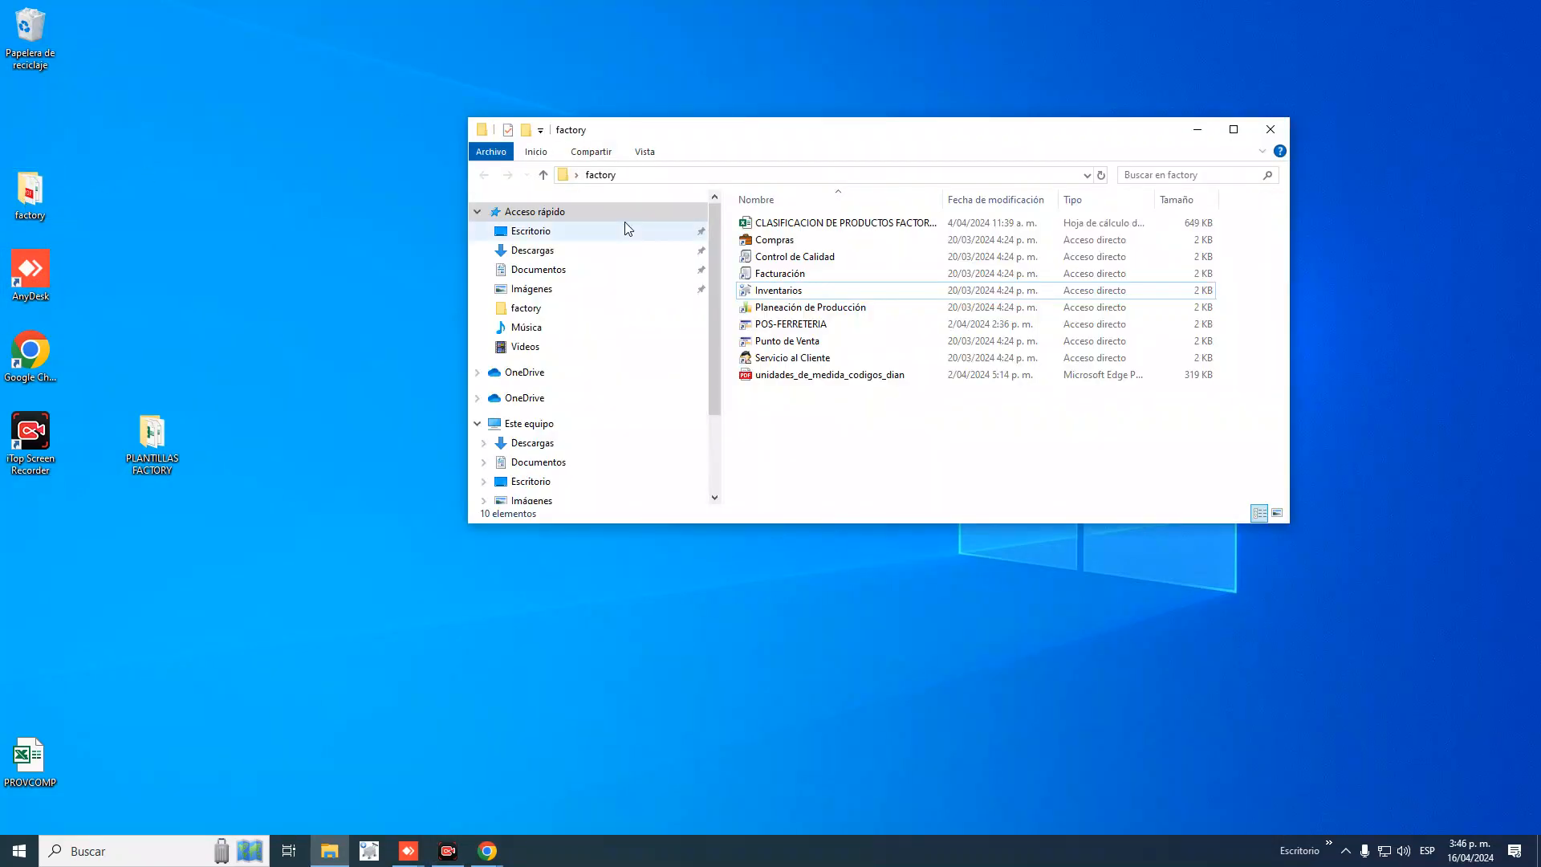
double_click(778, 291)
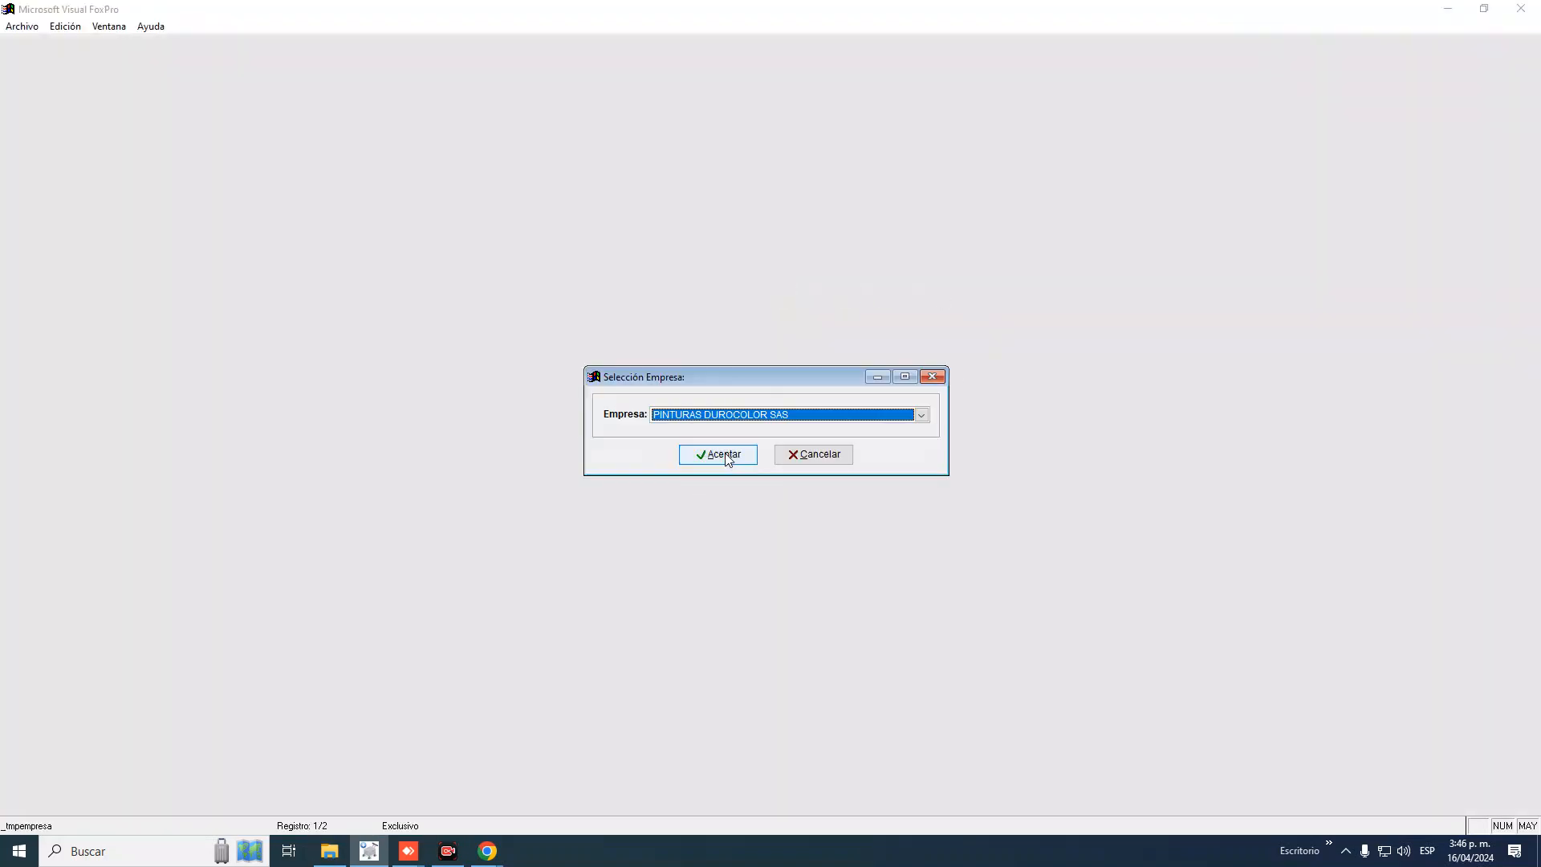
click(724, 455)
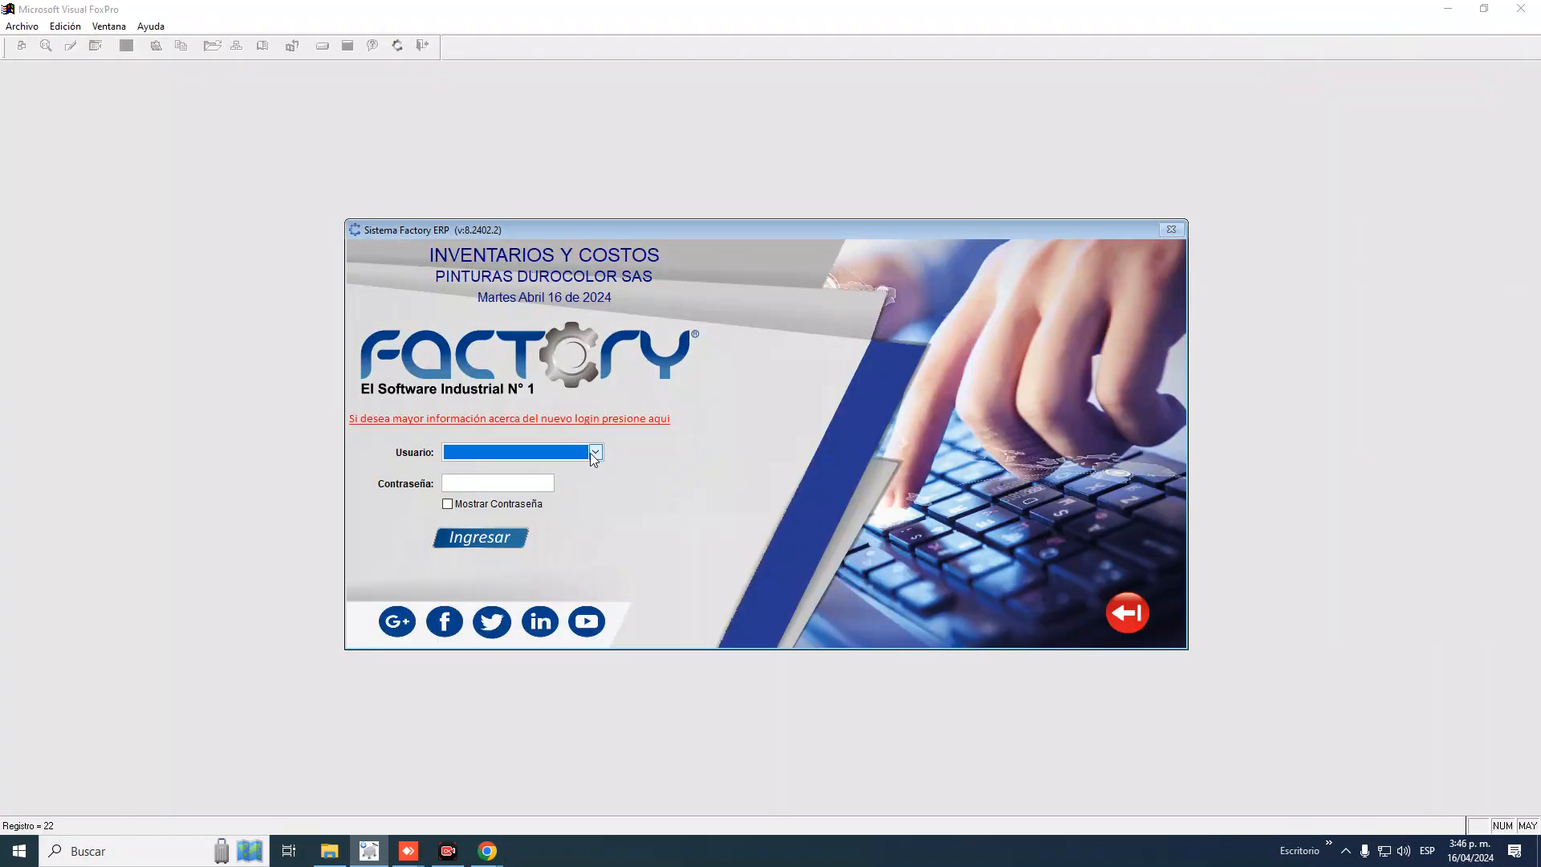
click(594, 453)
click(522, 484)
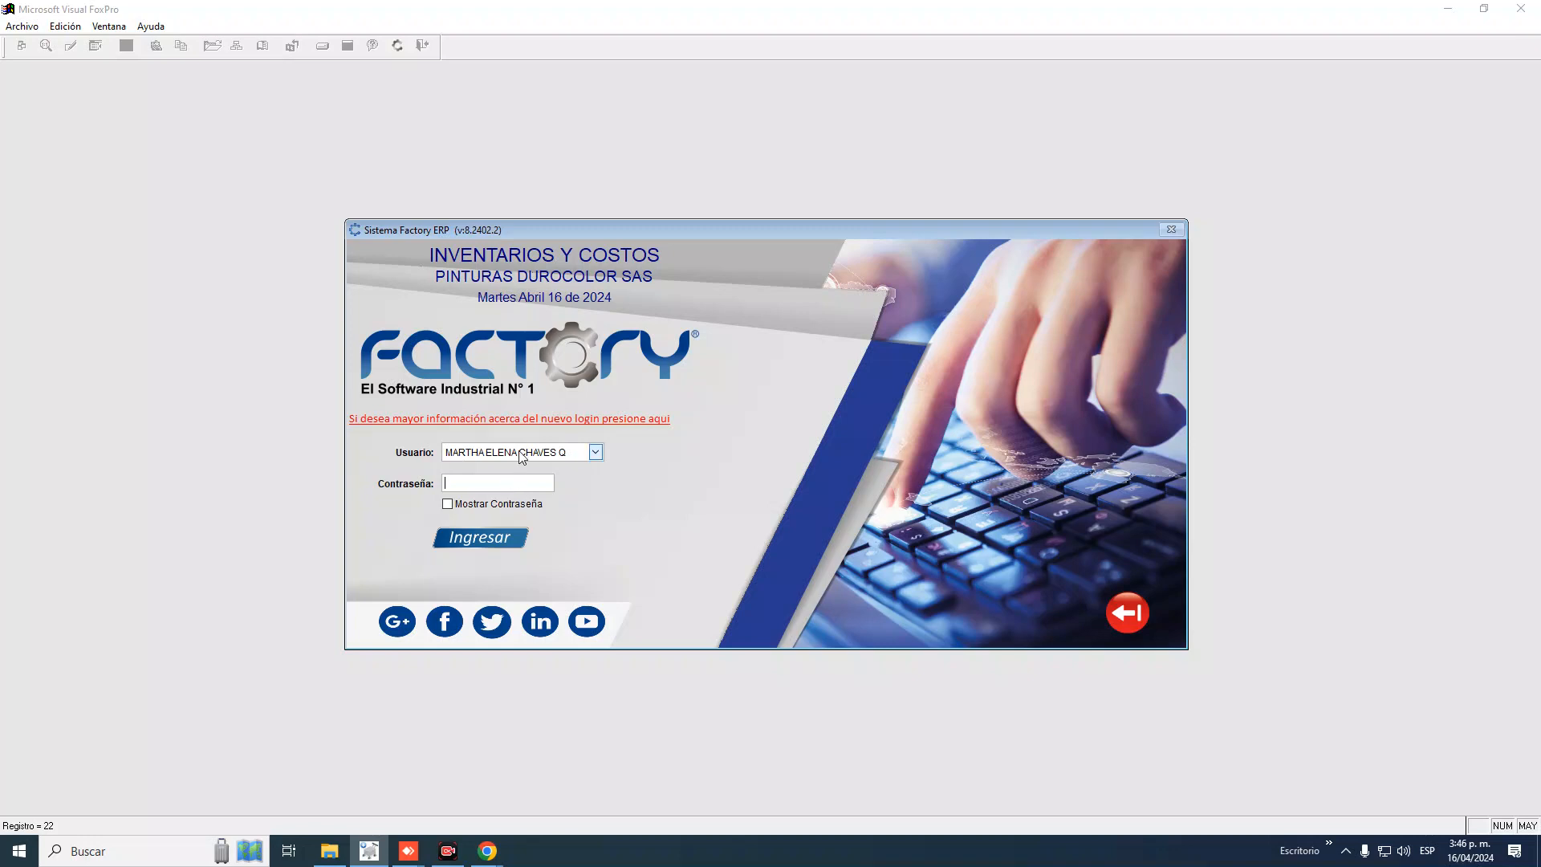
text(************)
key(Return)
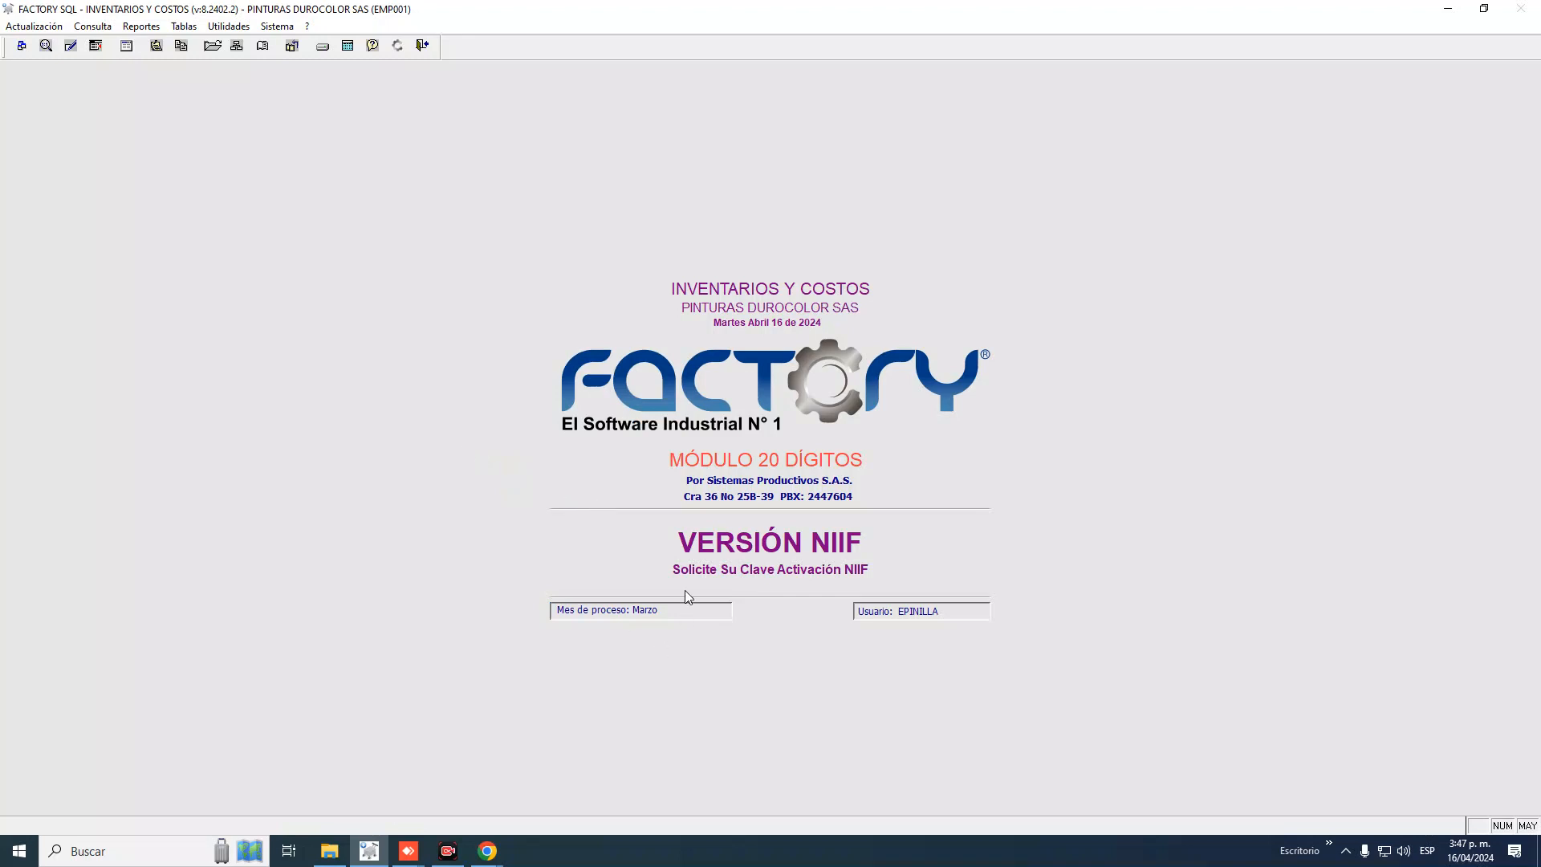
Run Utilidades > Cierre de Mes dated 31/03/2024, confirm, and acknowledge 'Proceso Terminado Correctamente'
click(227, 28)
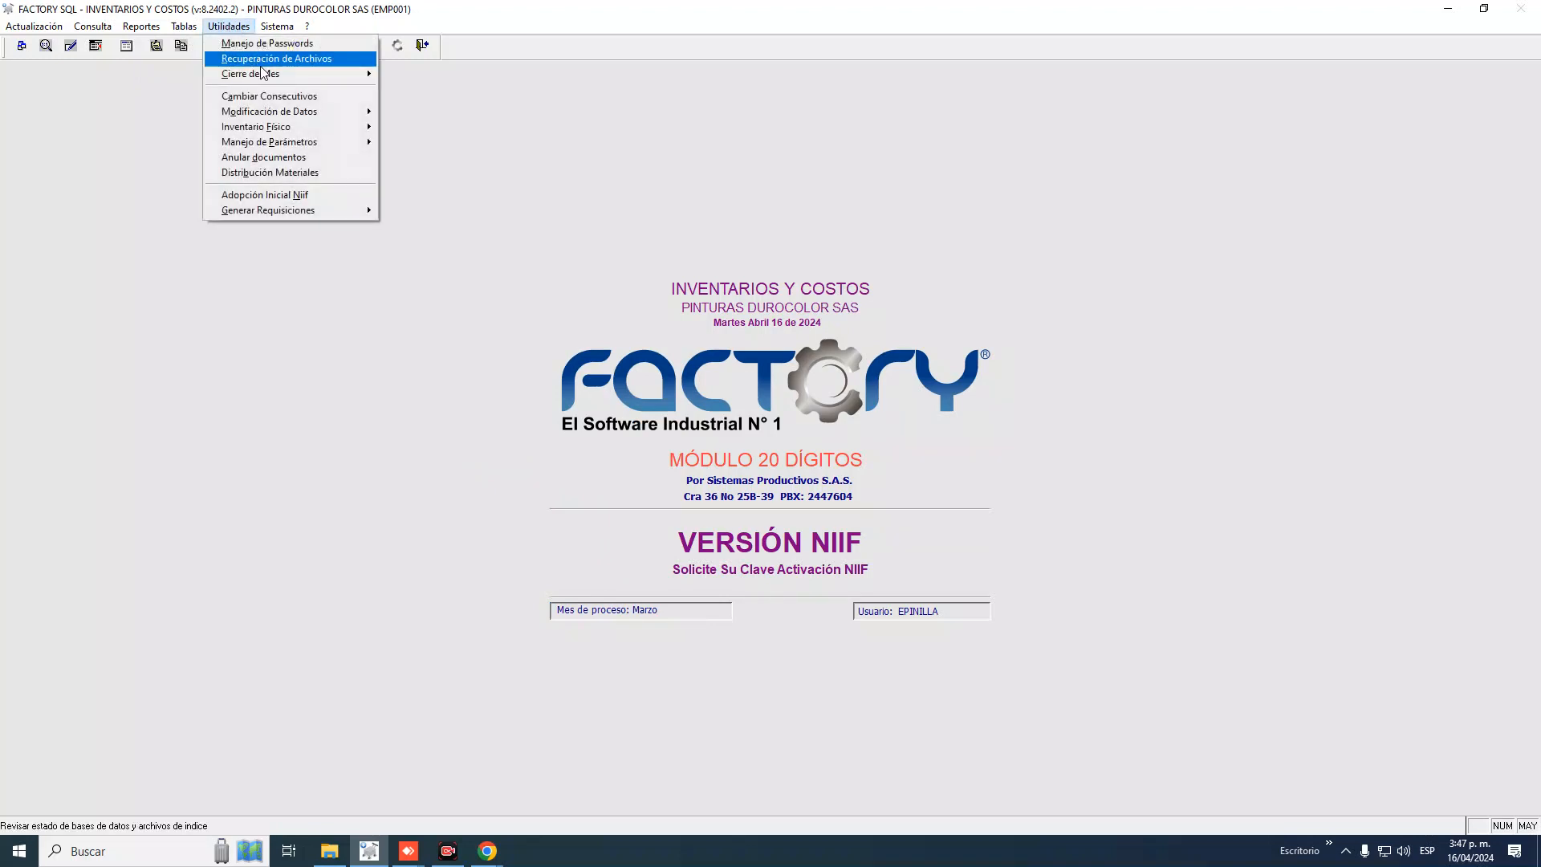
mouse_move(279, 82)
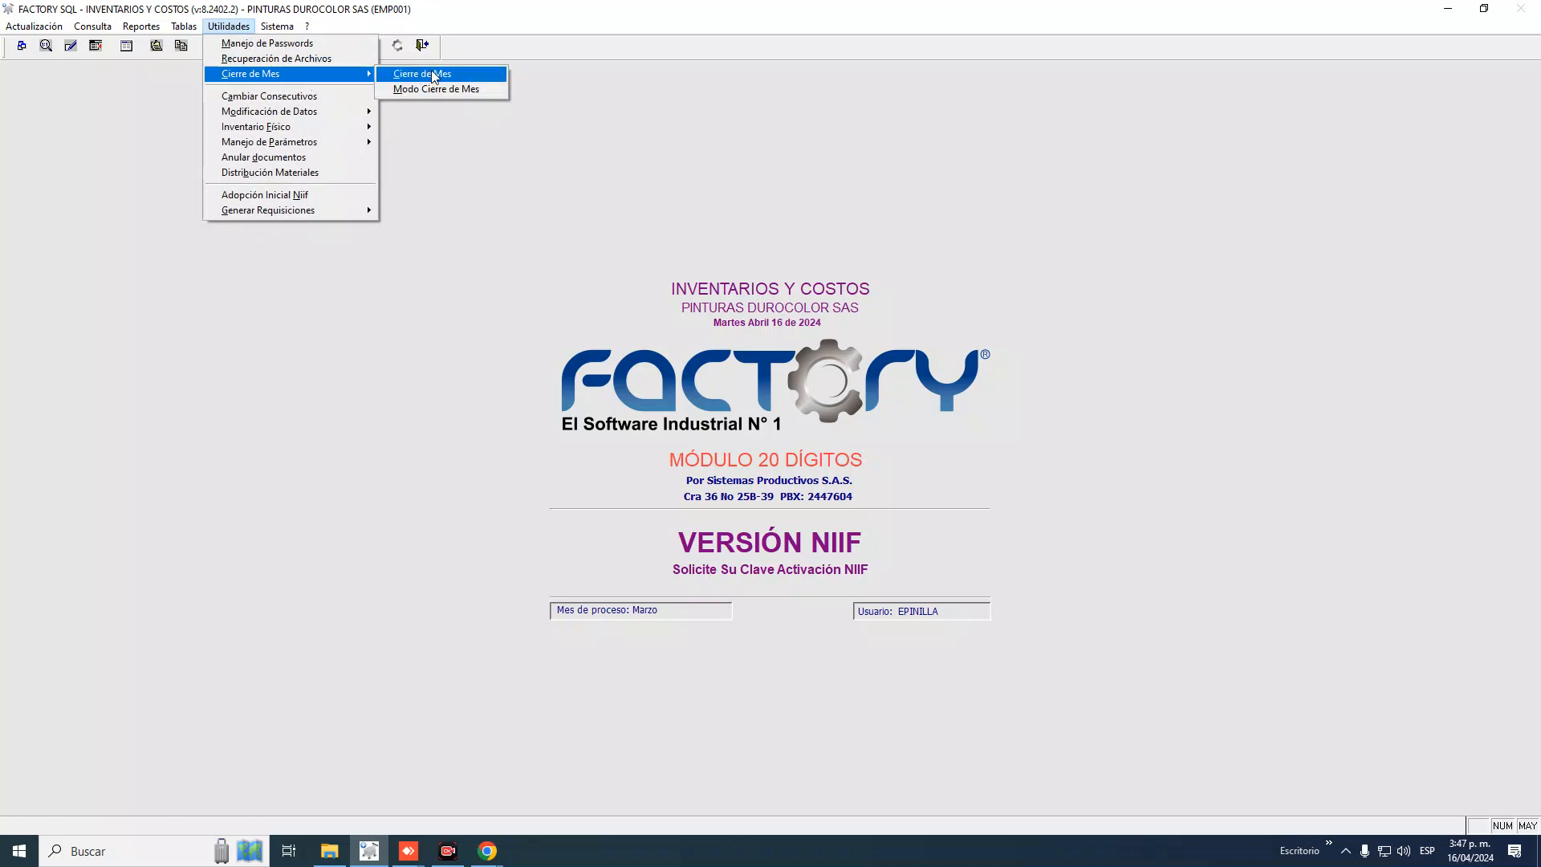
click(433, 75)
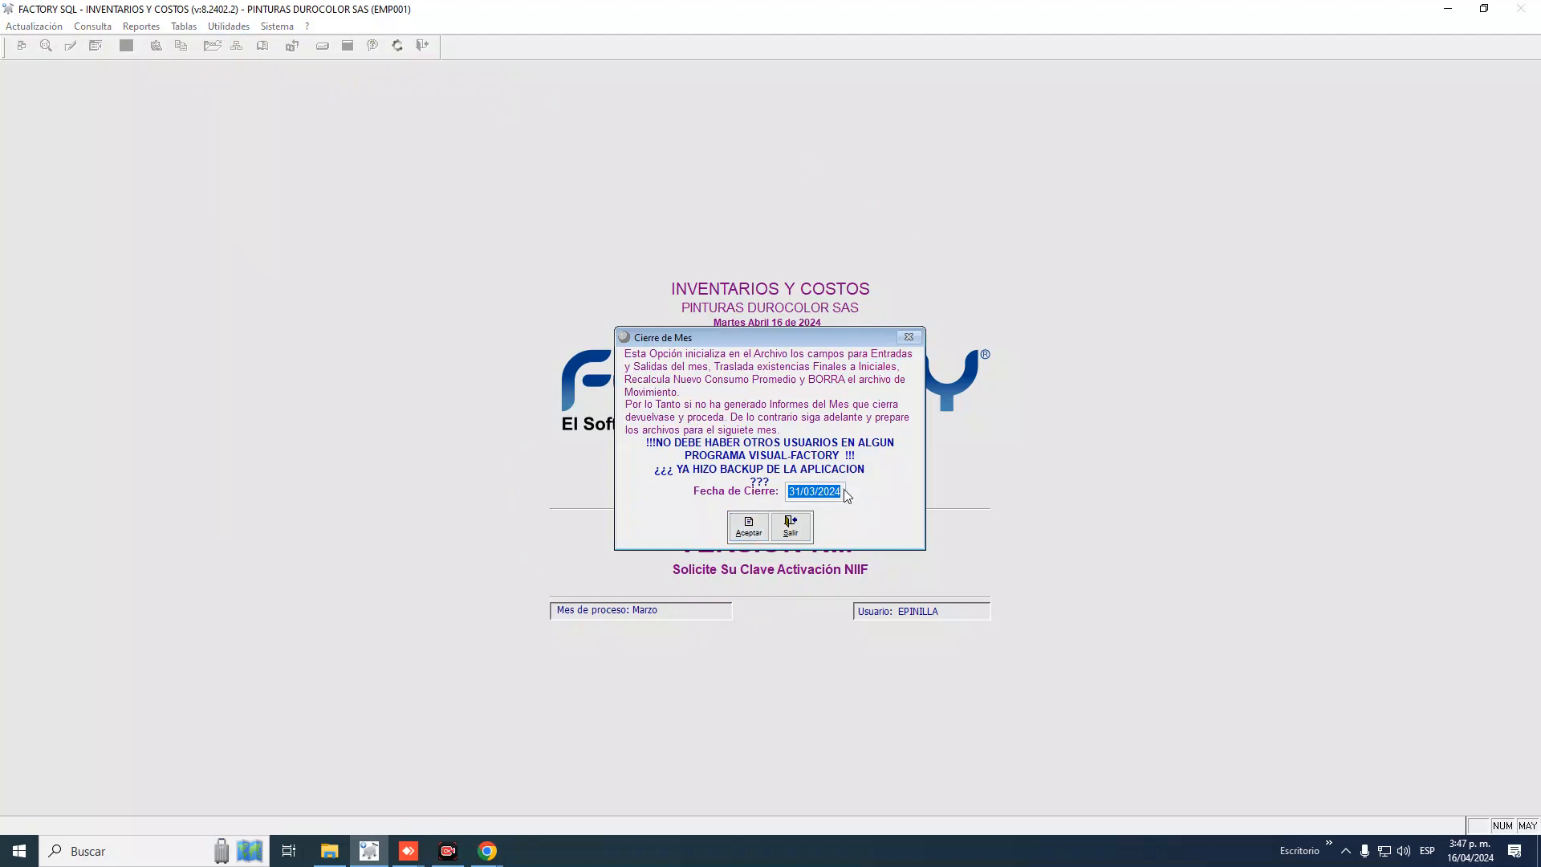
click(749, 527)
click(883, 479)
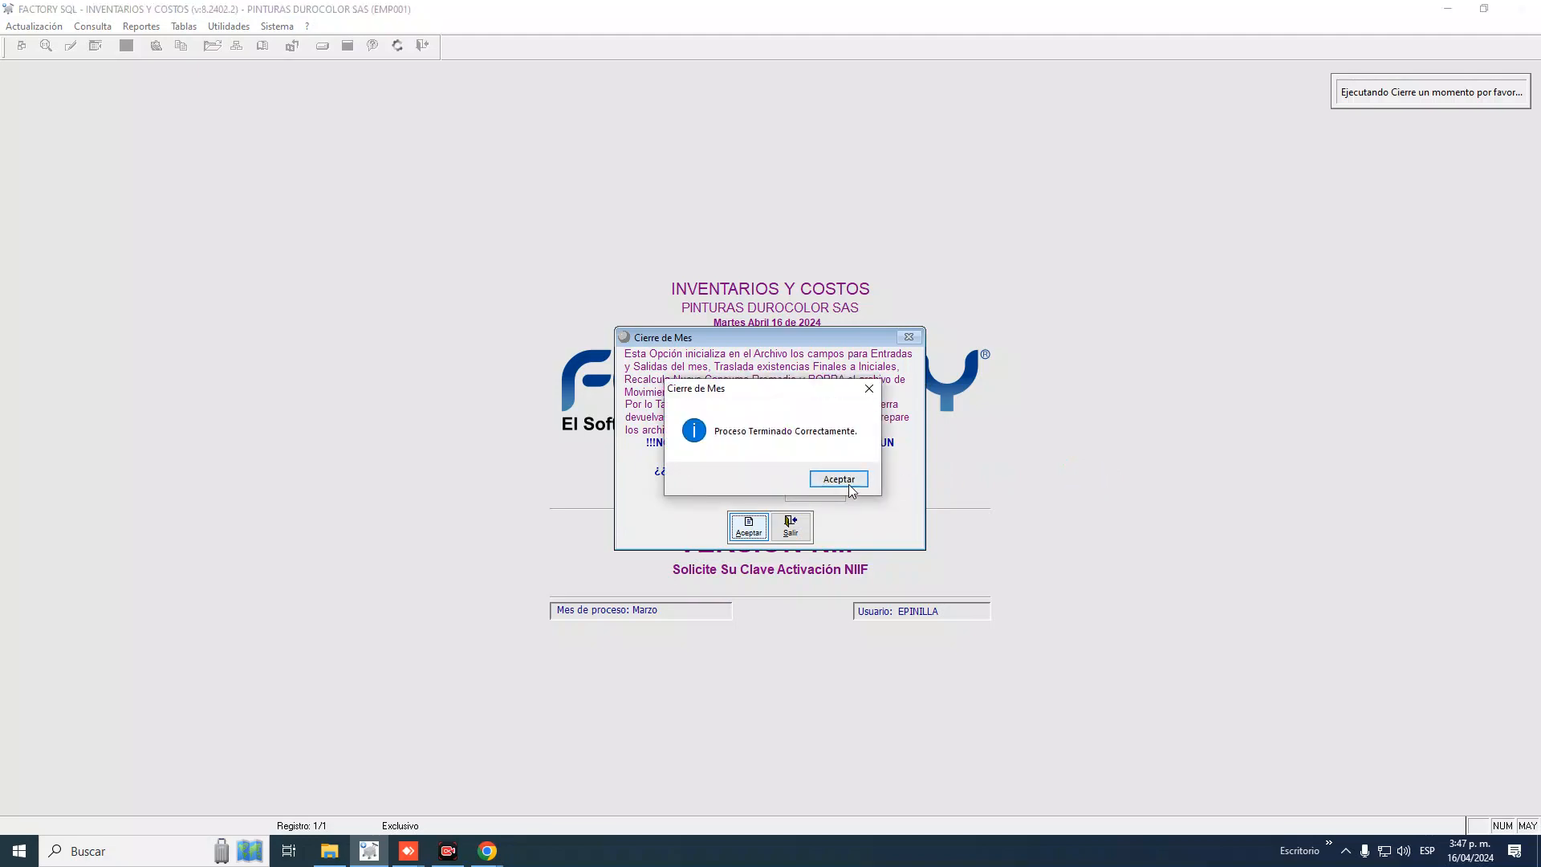
click(849, 484)
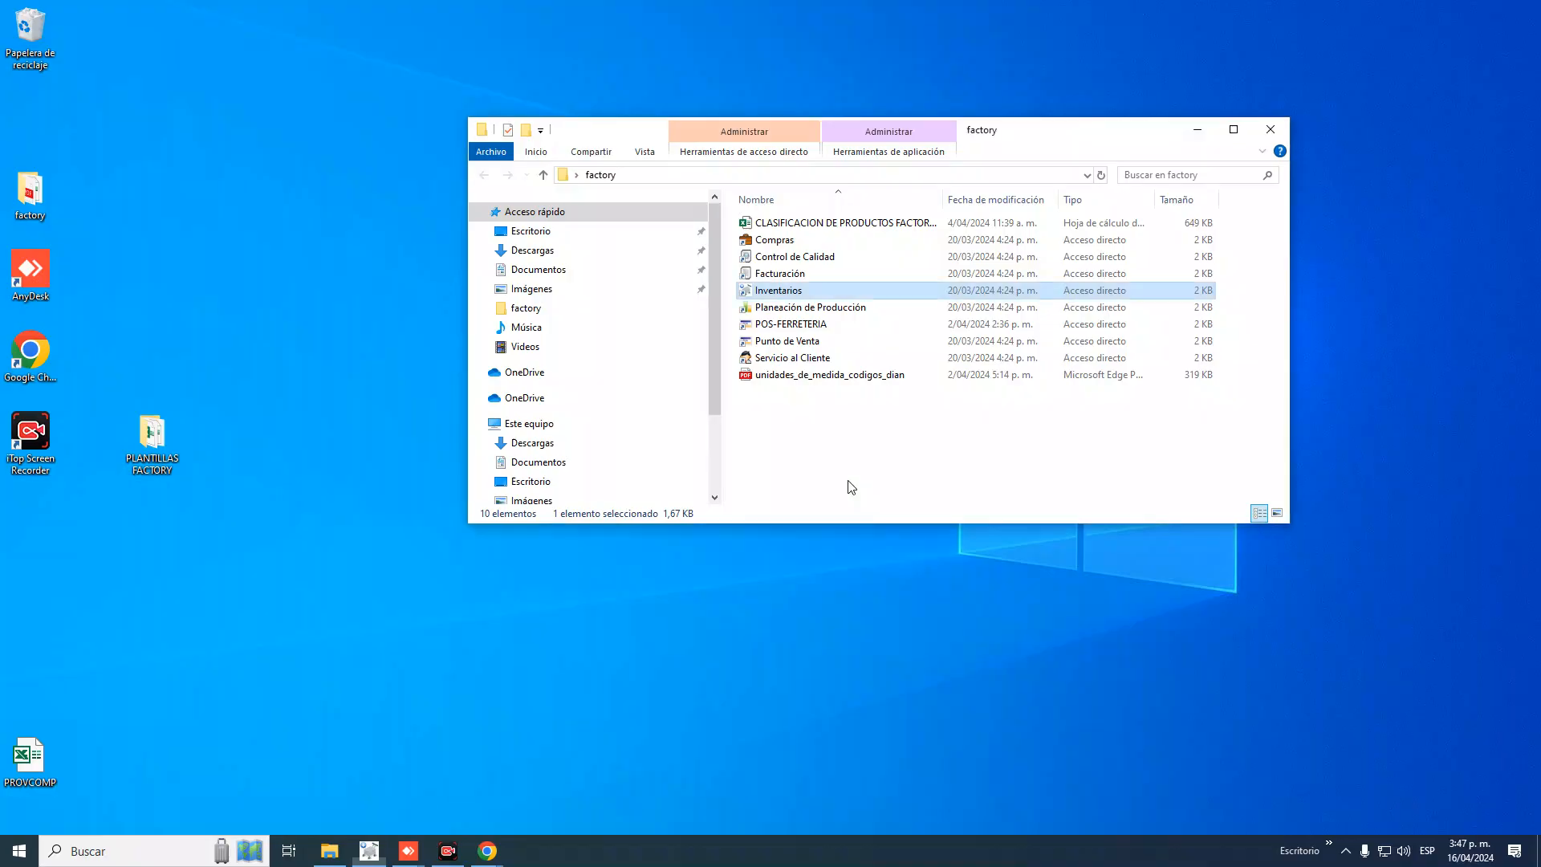
Relaunch Inventarios, accept PINTURAS DUROCOLOR SAS, pick the user and enter the password
double_click(793, 294)
click(730, 451)
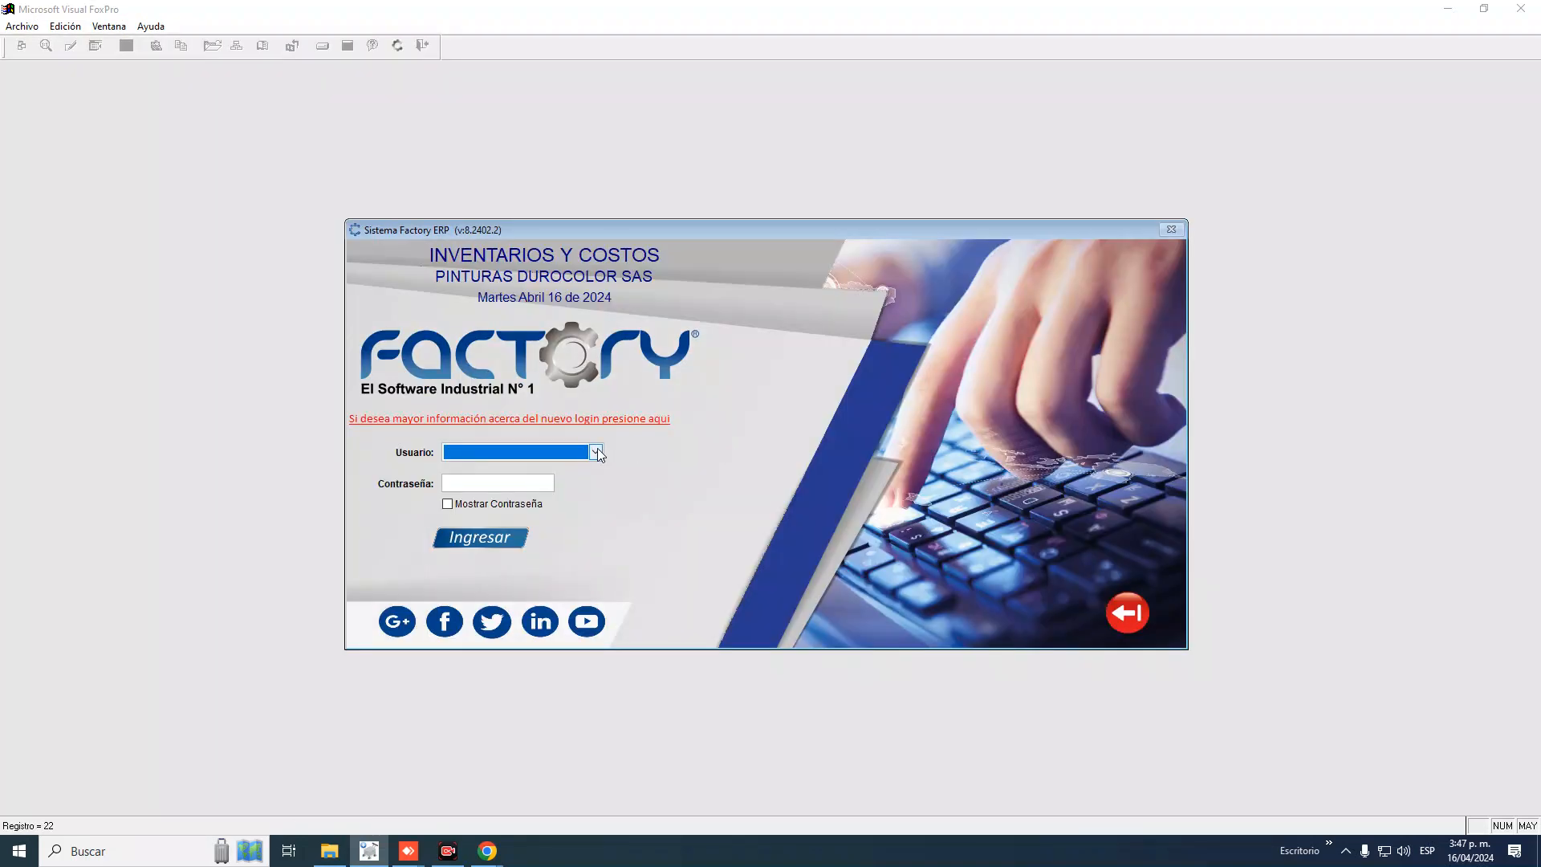
click(595, 452)
click(499, 489)
click(499, 489)
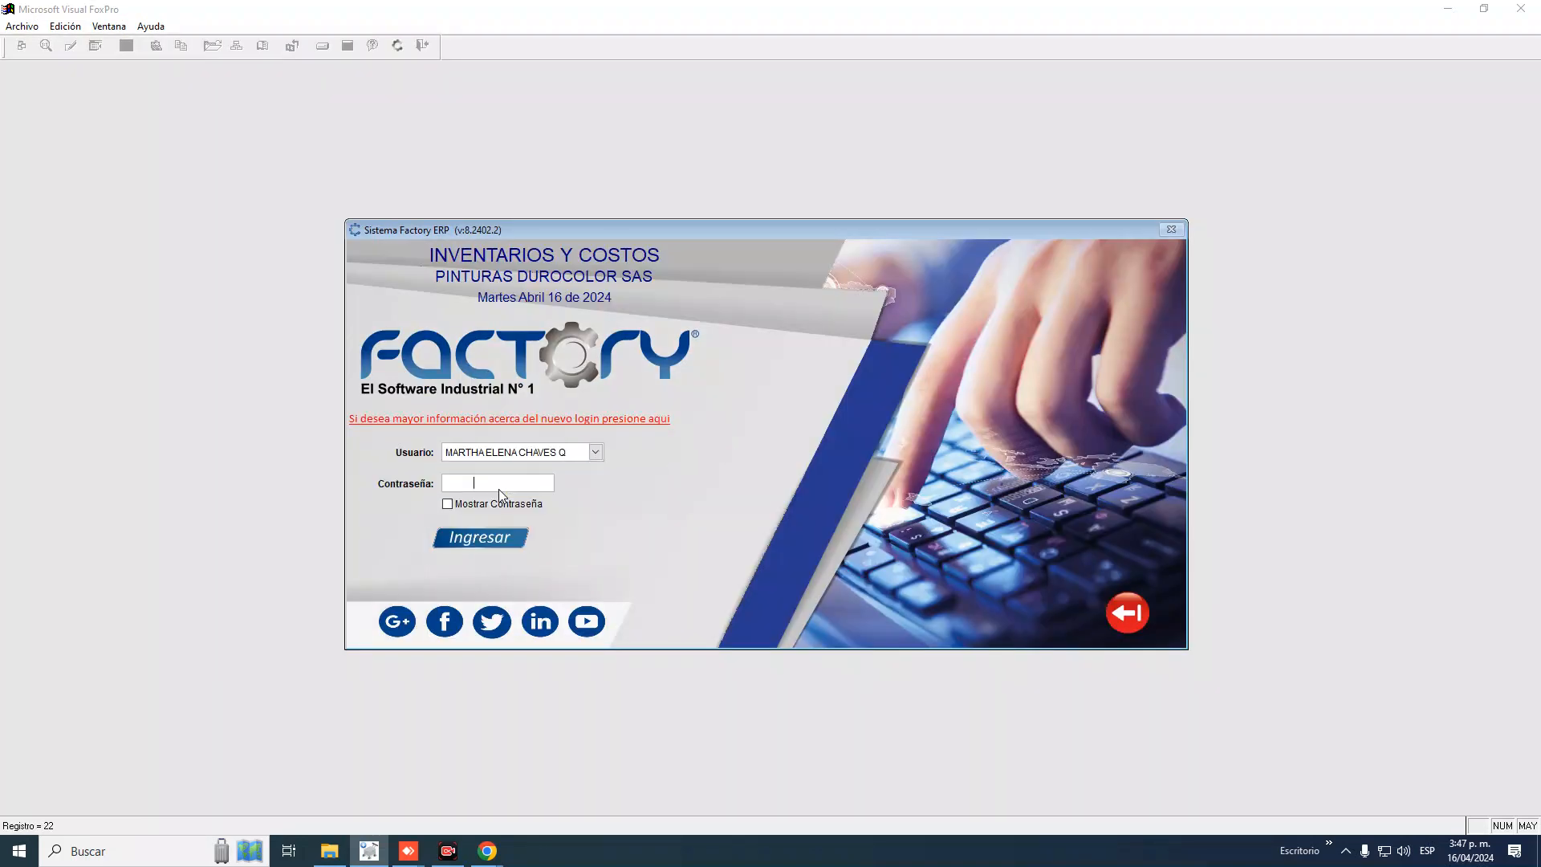
text(**********)
key(Return)
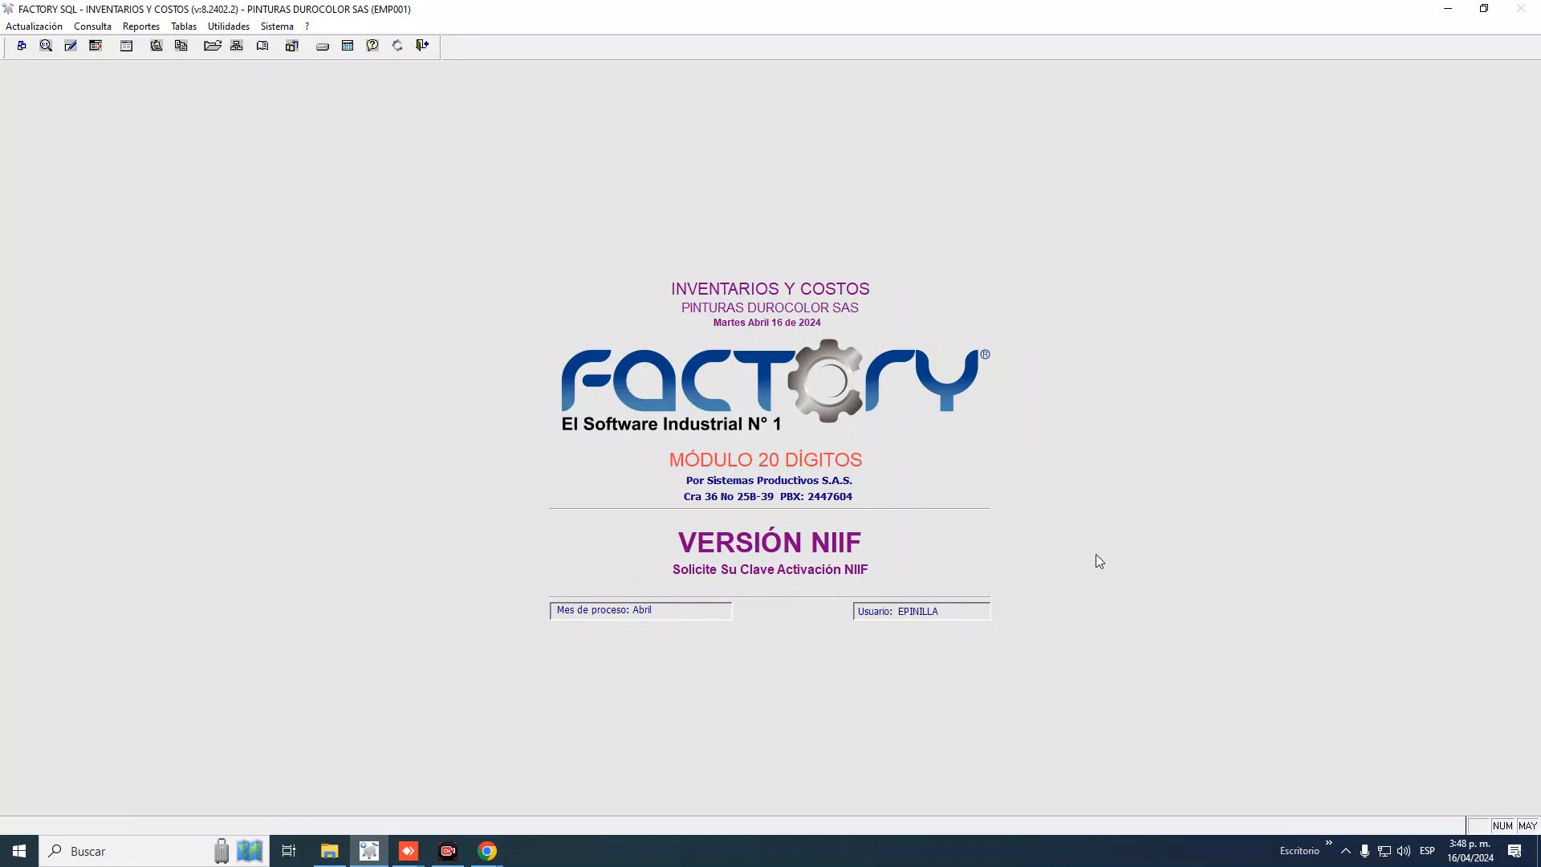
Open Actualización > Grabación de Movimientos > Grabación Normal to get a blank movement form
click(38, 29)
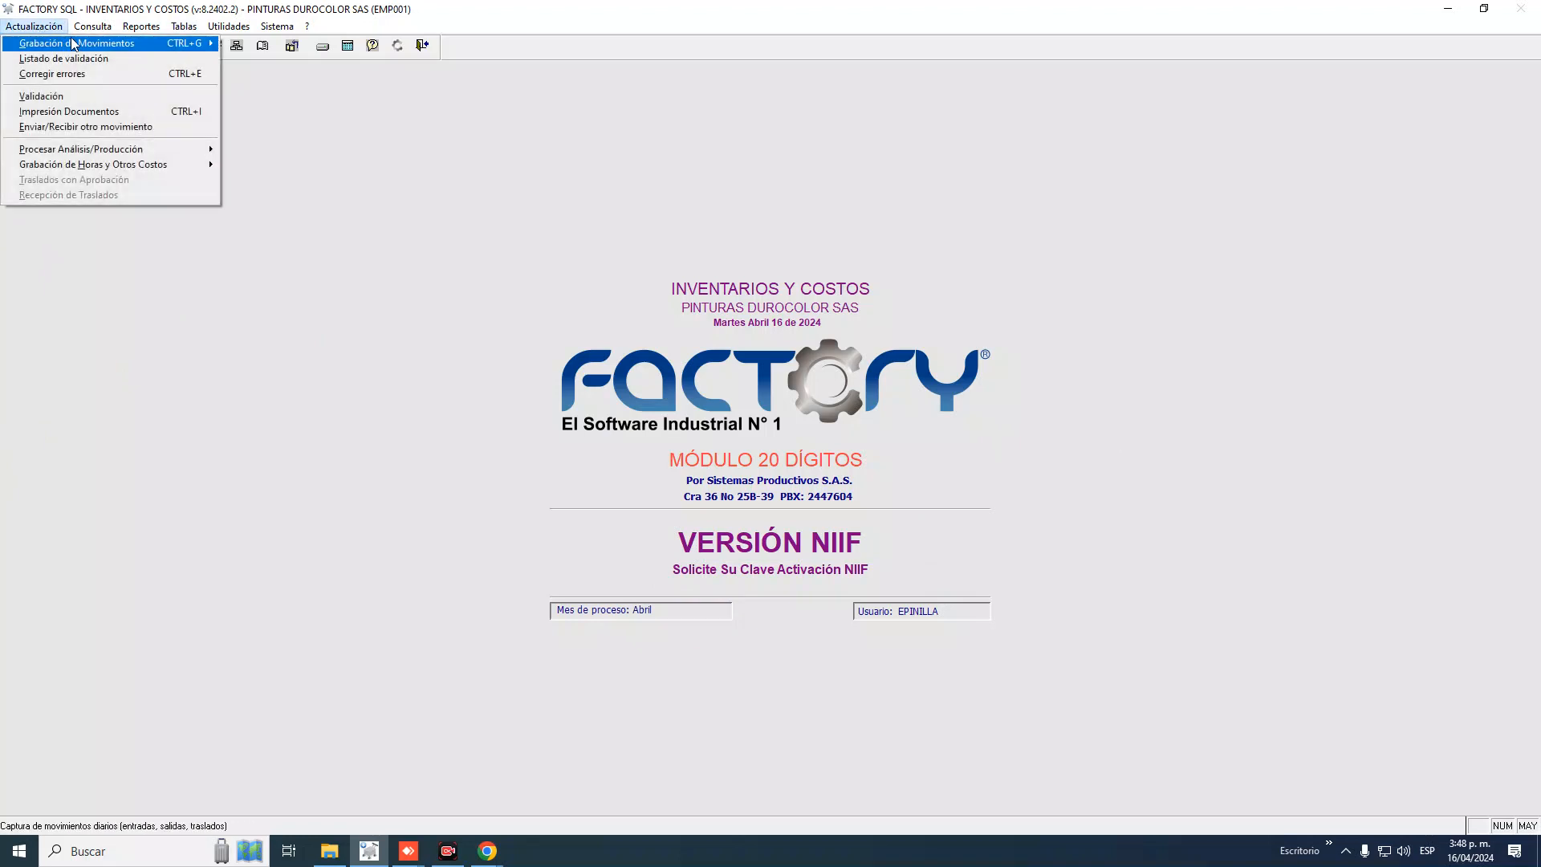
mouse_move(81, 47)
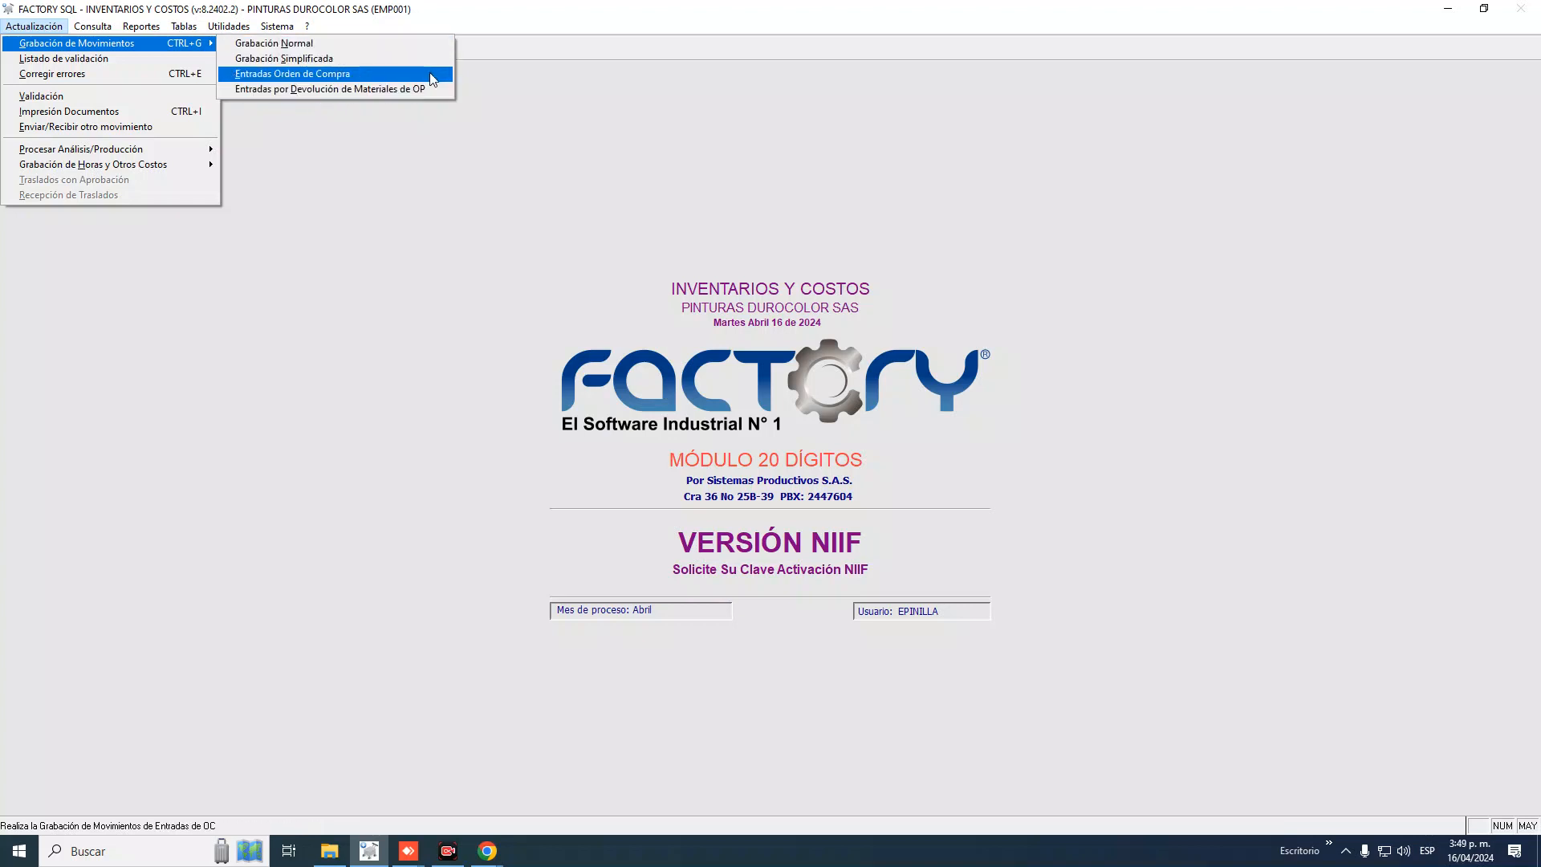
click(288, 46)
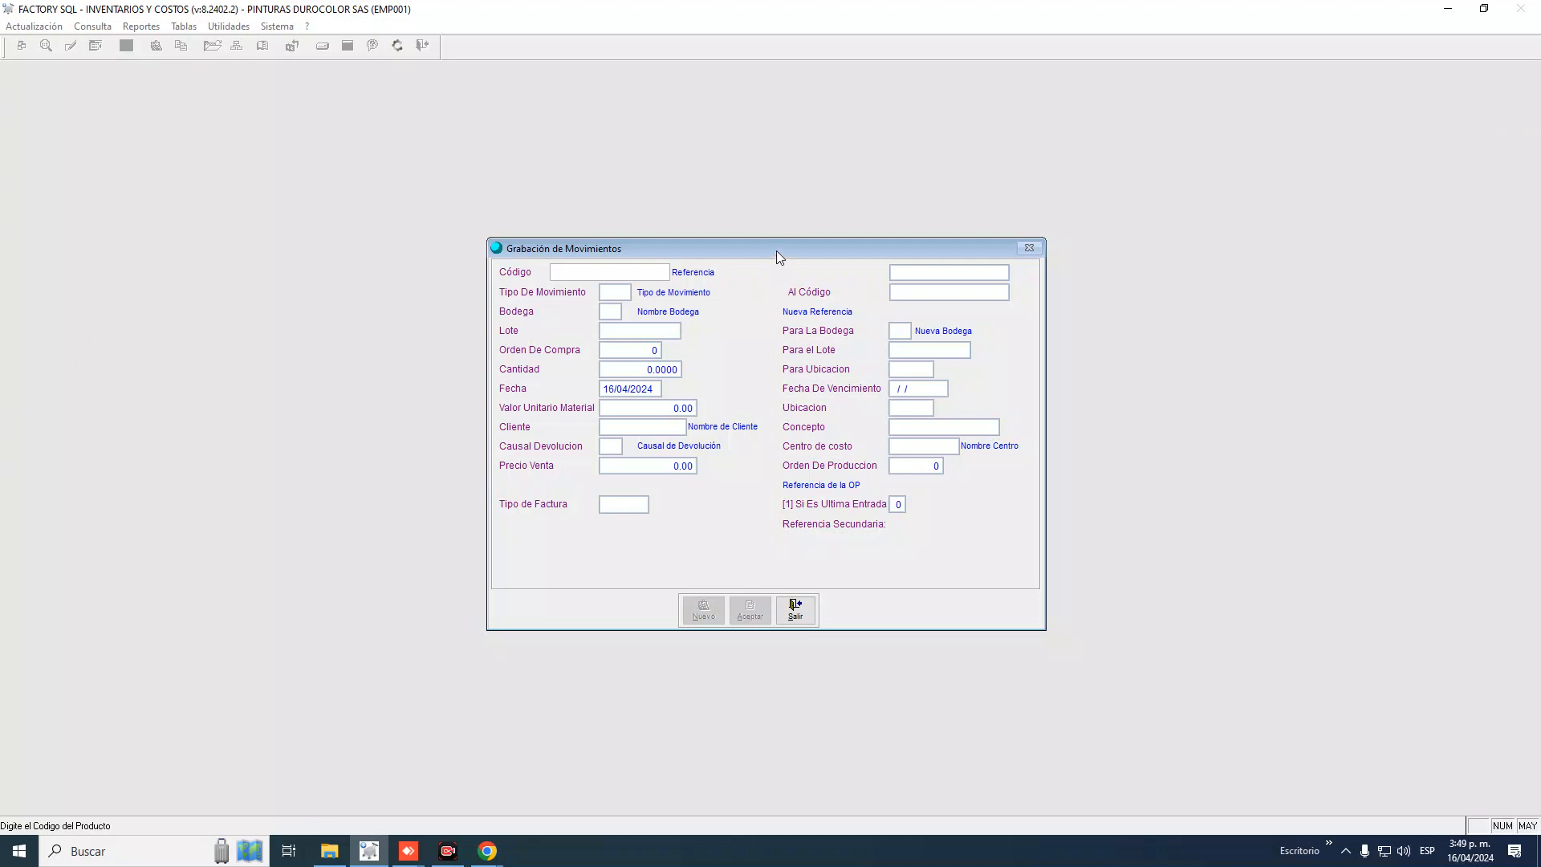
Reposition the movement window and enter + in Código to bring up Ayuda de Referencias
drag(777, 250, 754, 150)
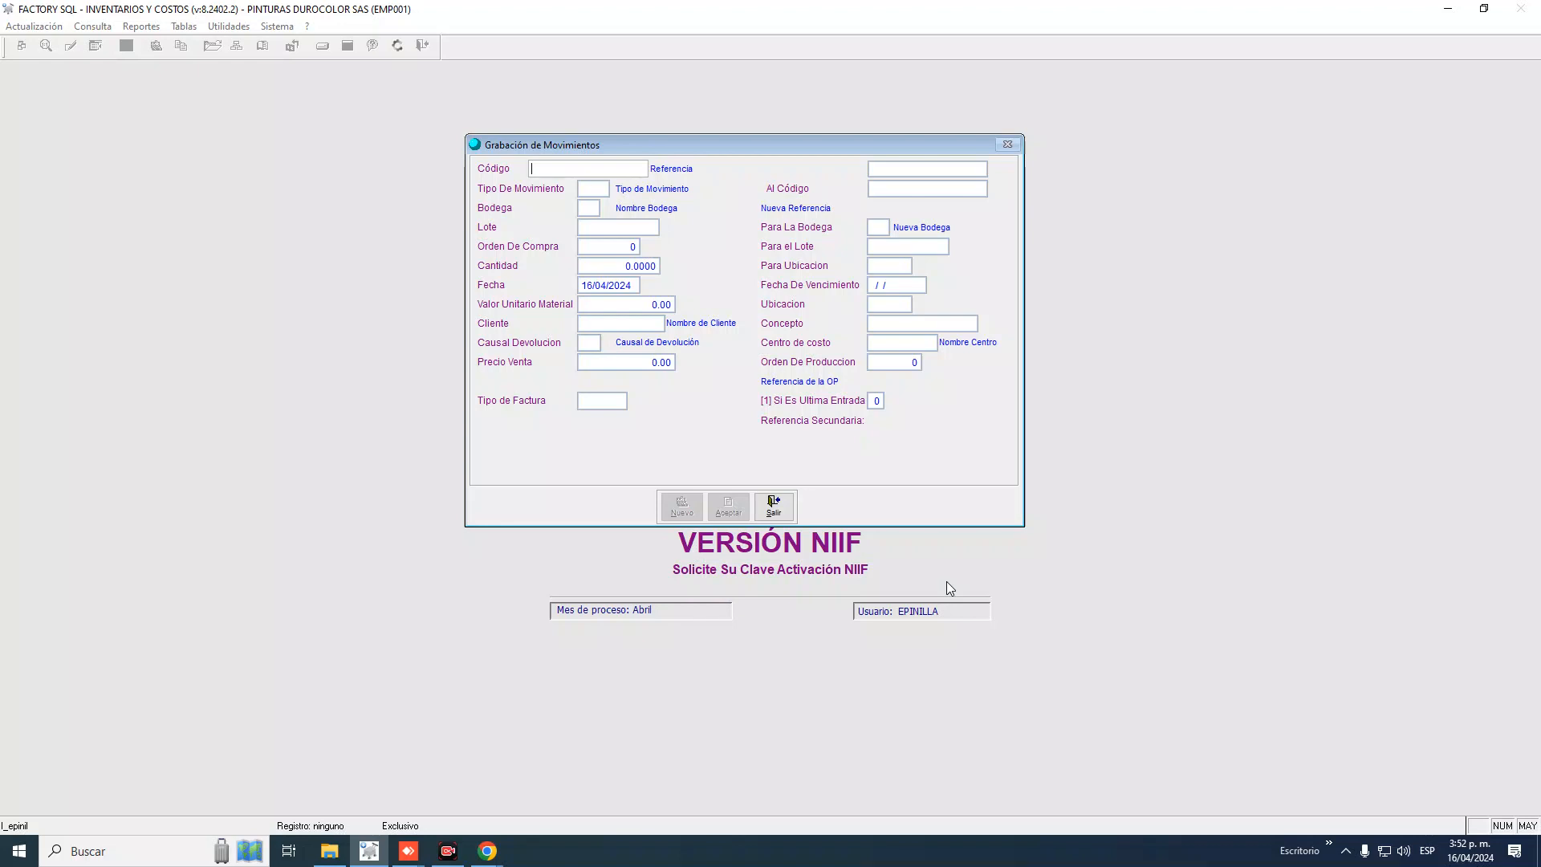
text(+)
key(Return)
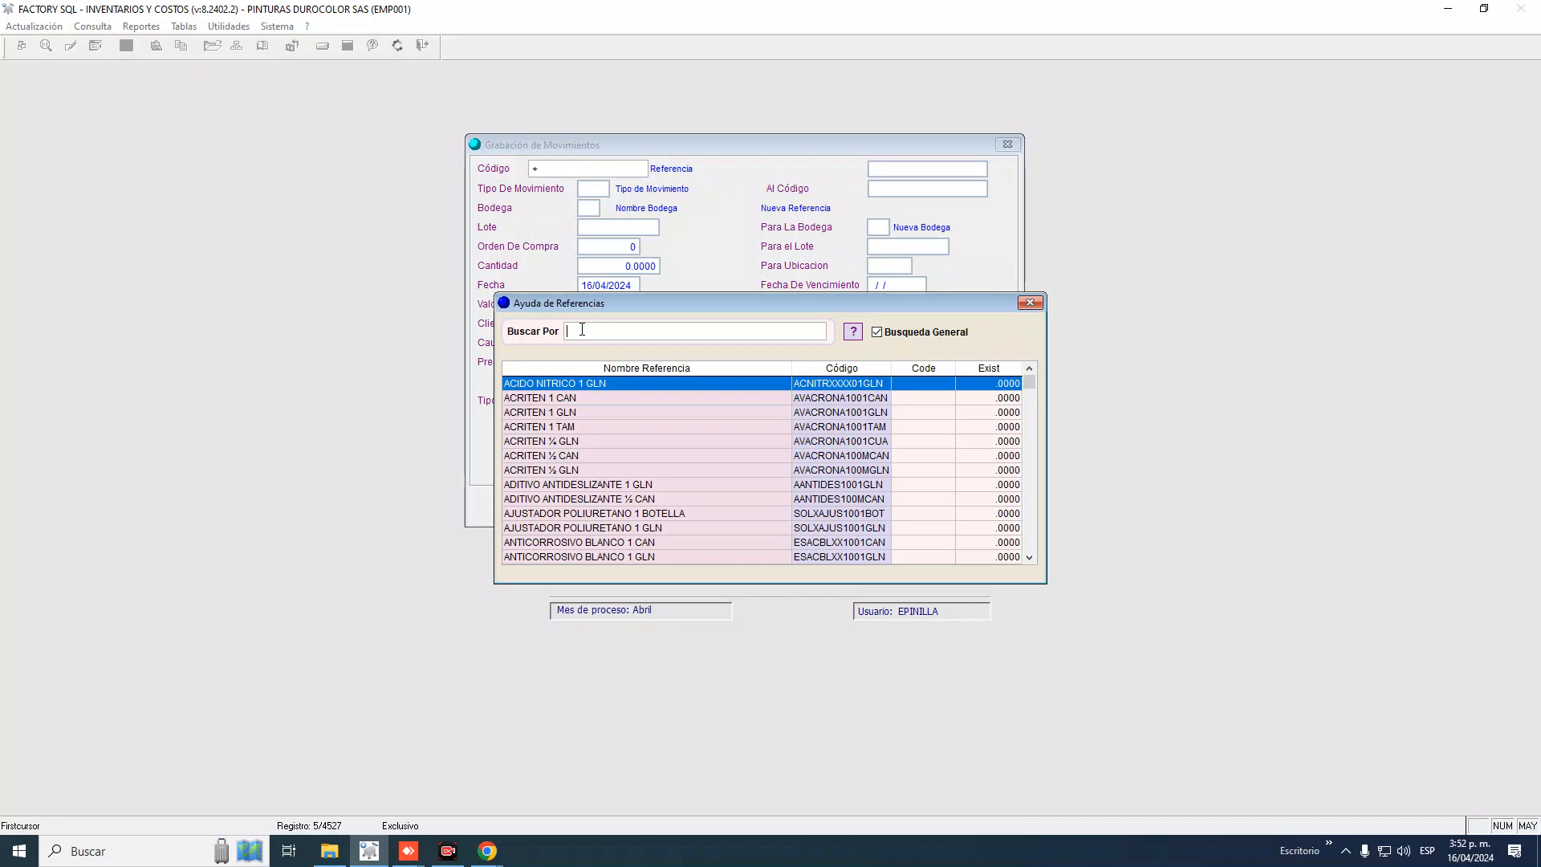
text(BO)
text(E)
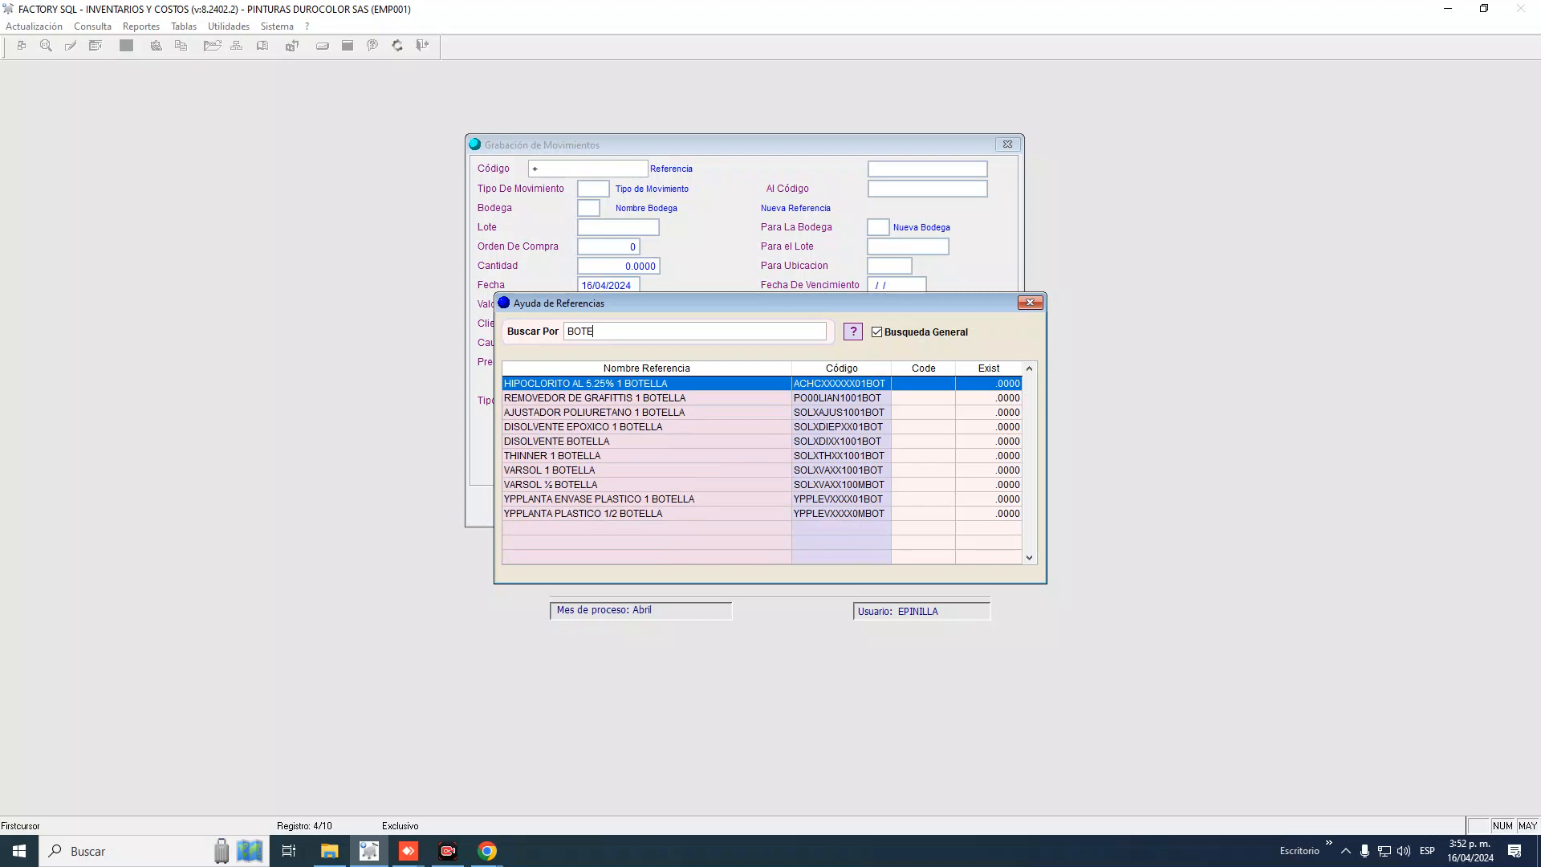
text(LL)
key(Down)
key(Down)
key(Down)
key(Down)
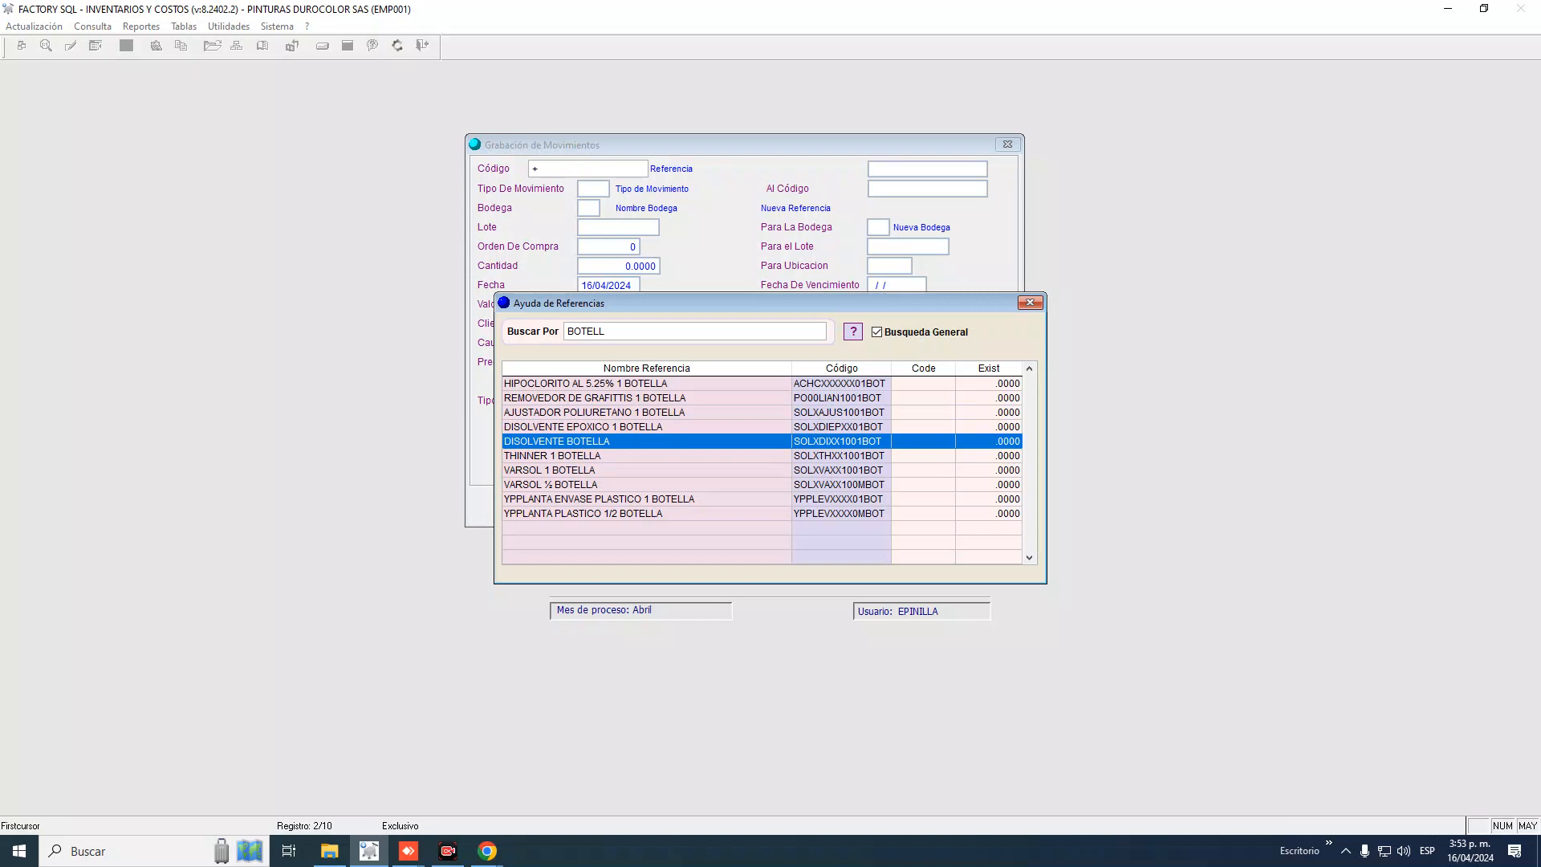
click(622, 332)
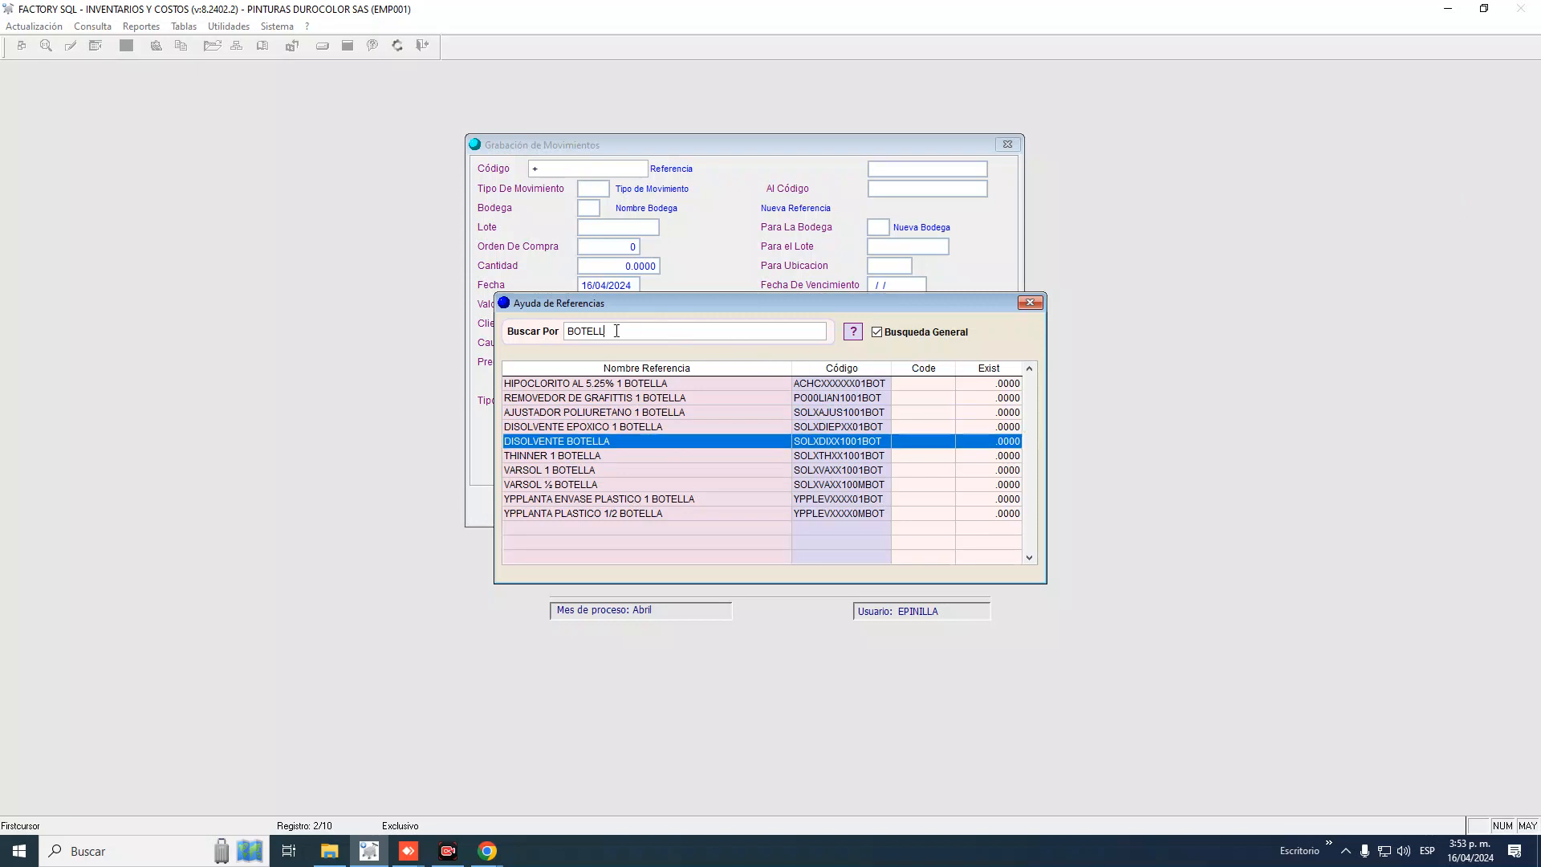
key(BackSpace)
key(BackSpace)
key(BackSpace)
key(BackSpace)
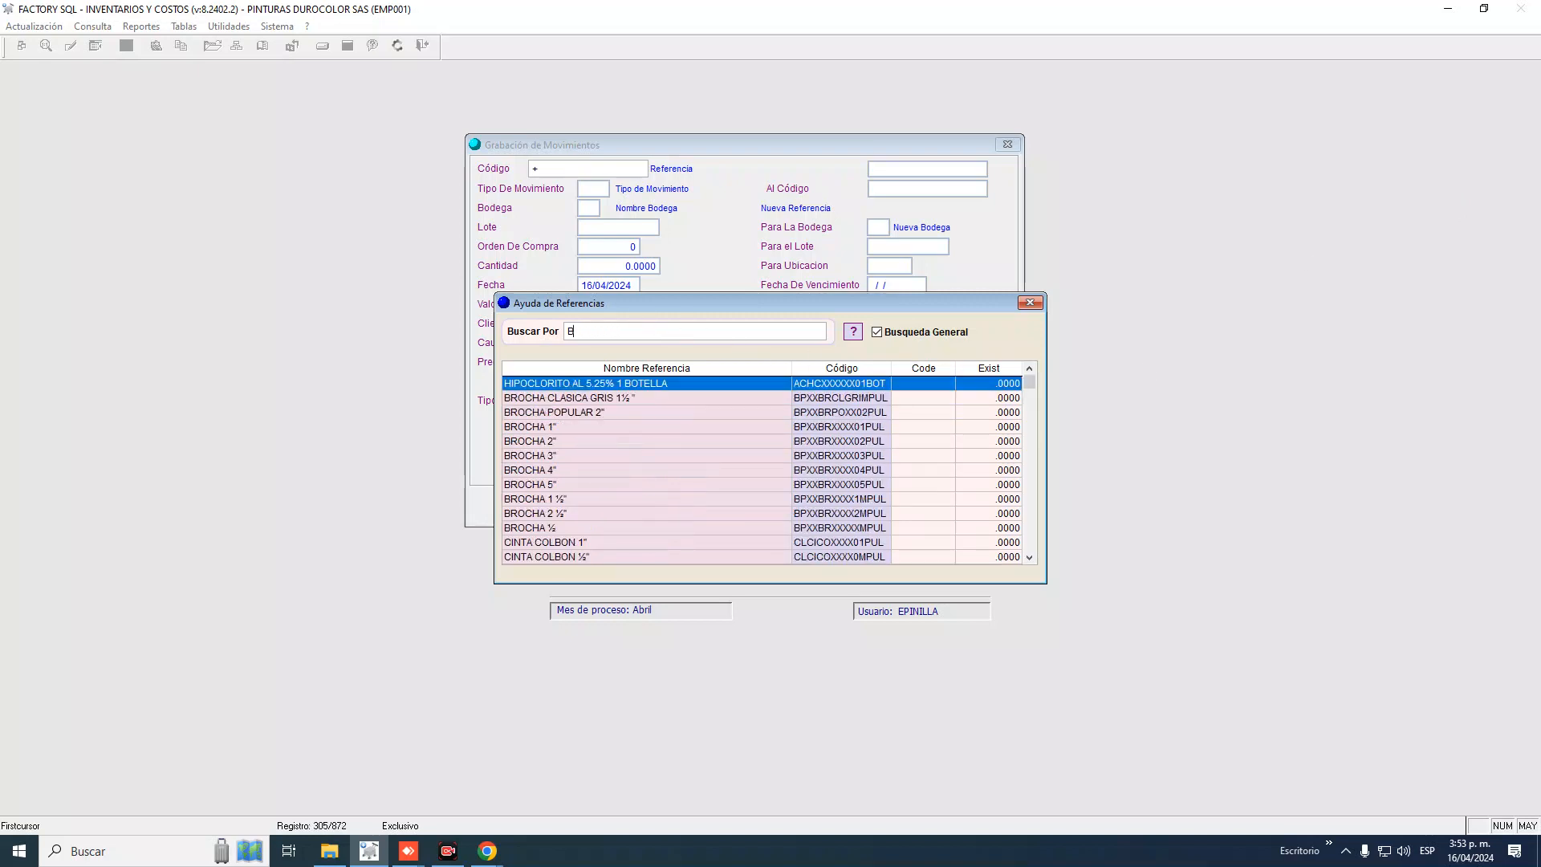
key(BackSpace)
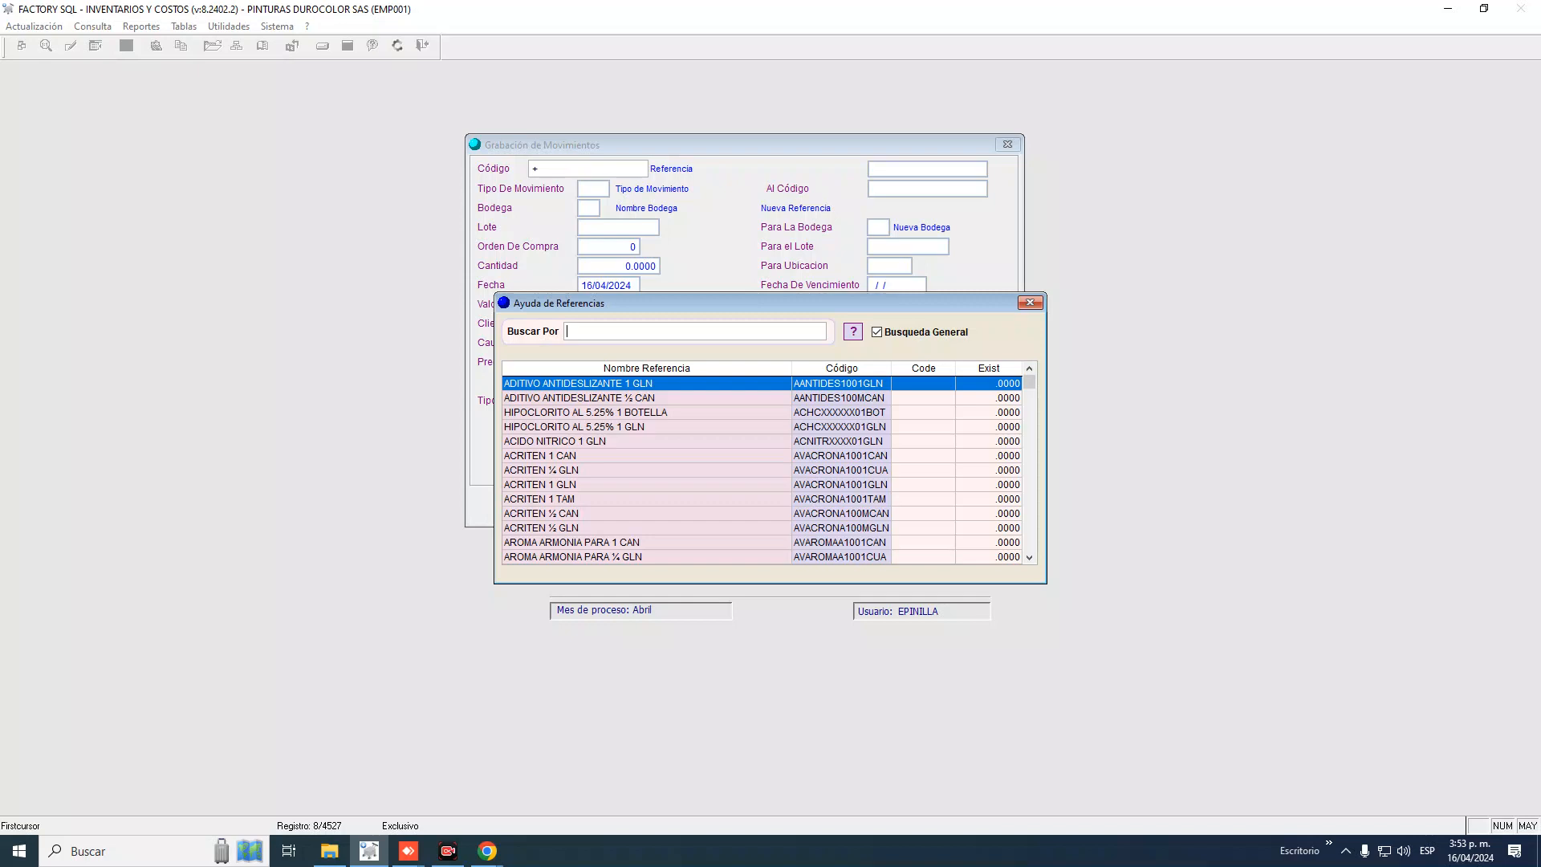
Search the references for AROMA, then FRESCUR, and select AROMA FRESCURA PARA 1 GLN
text(AROMA)
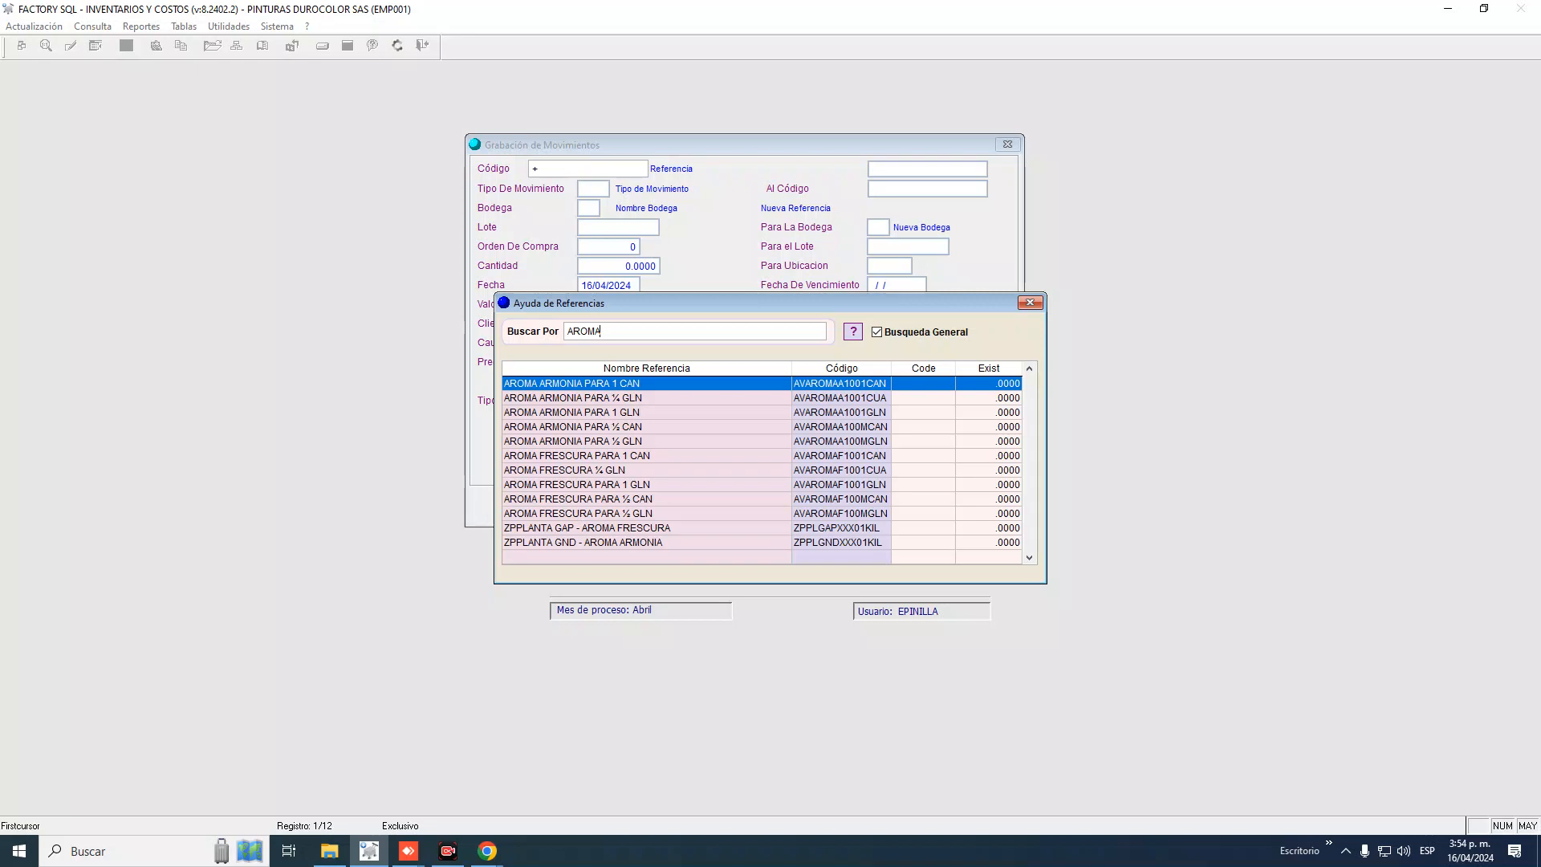
key(BackSpace)
key(BackSpace)
key(BackSpace)
key(BackSpace)
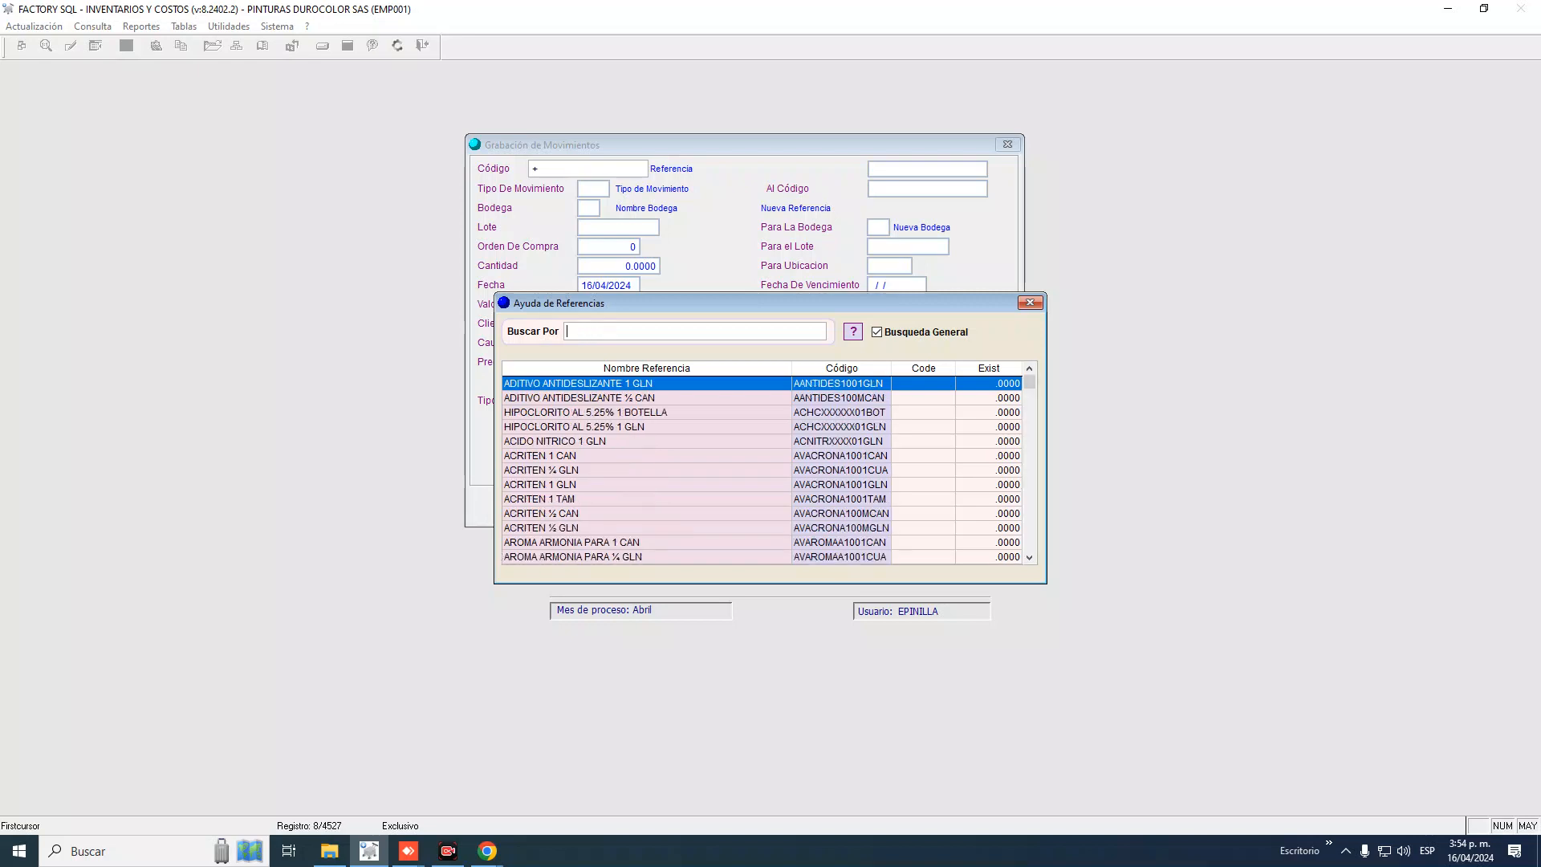
text(FRESCURA)
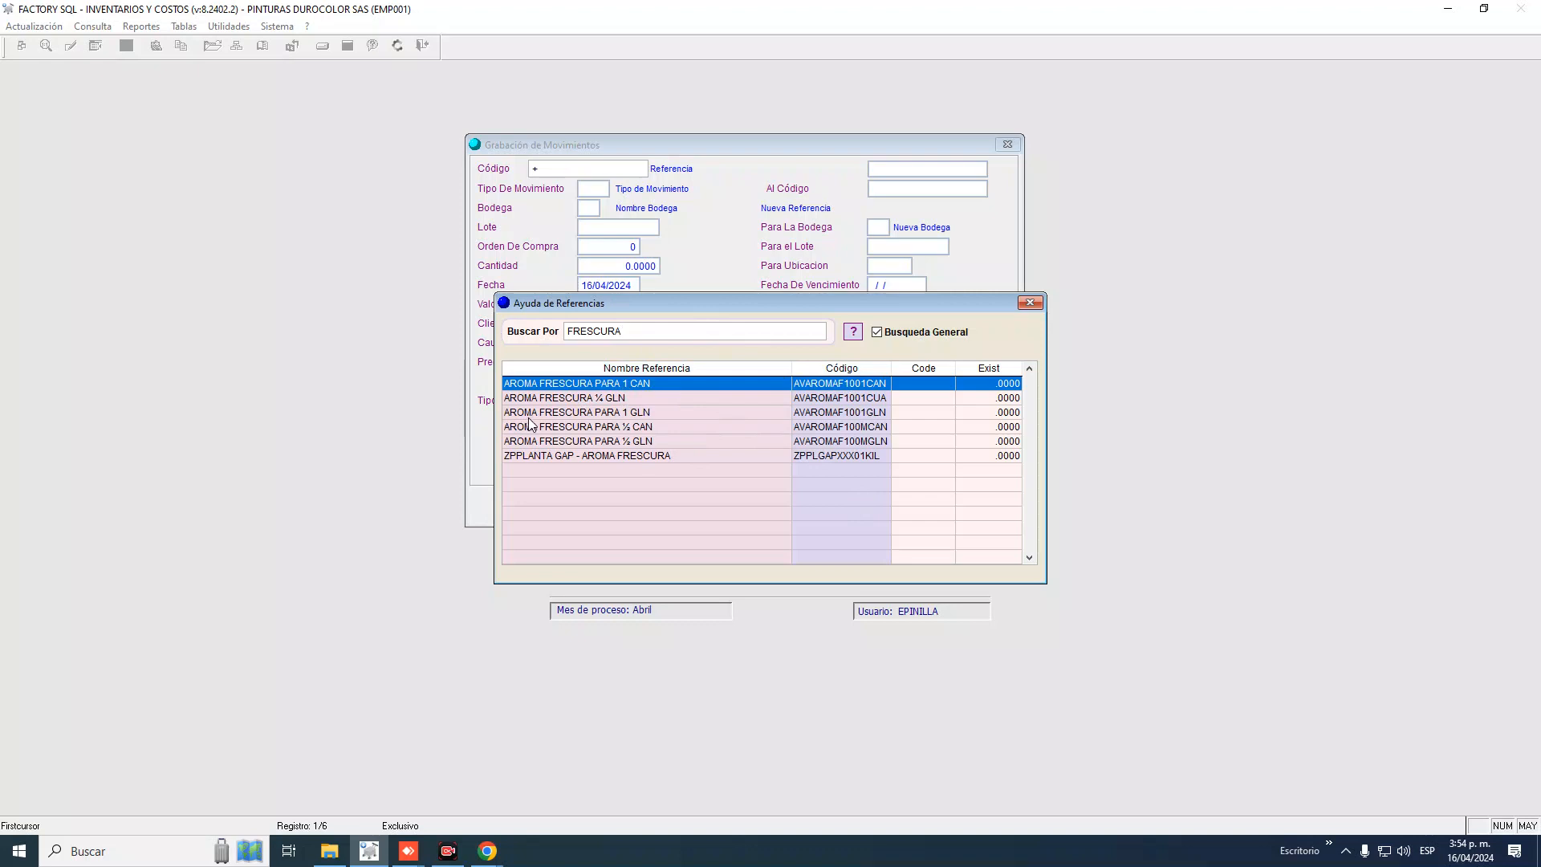
click(634, 412)
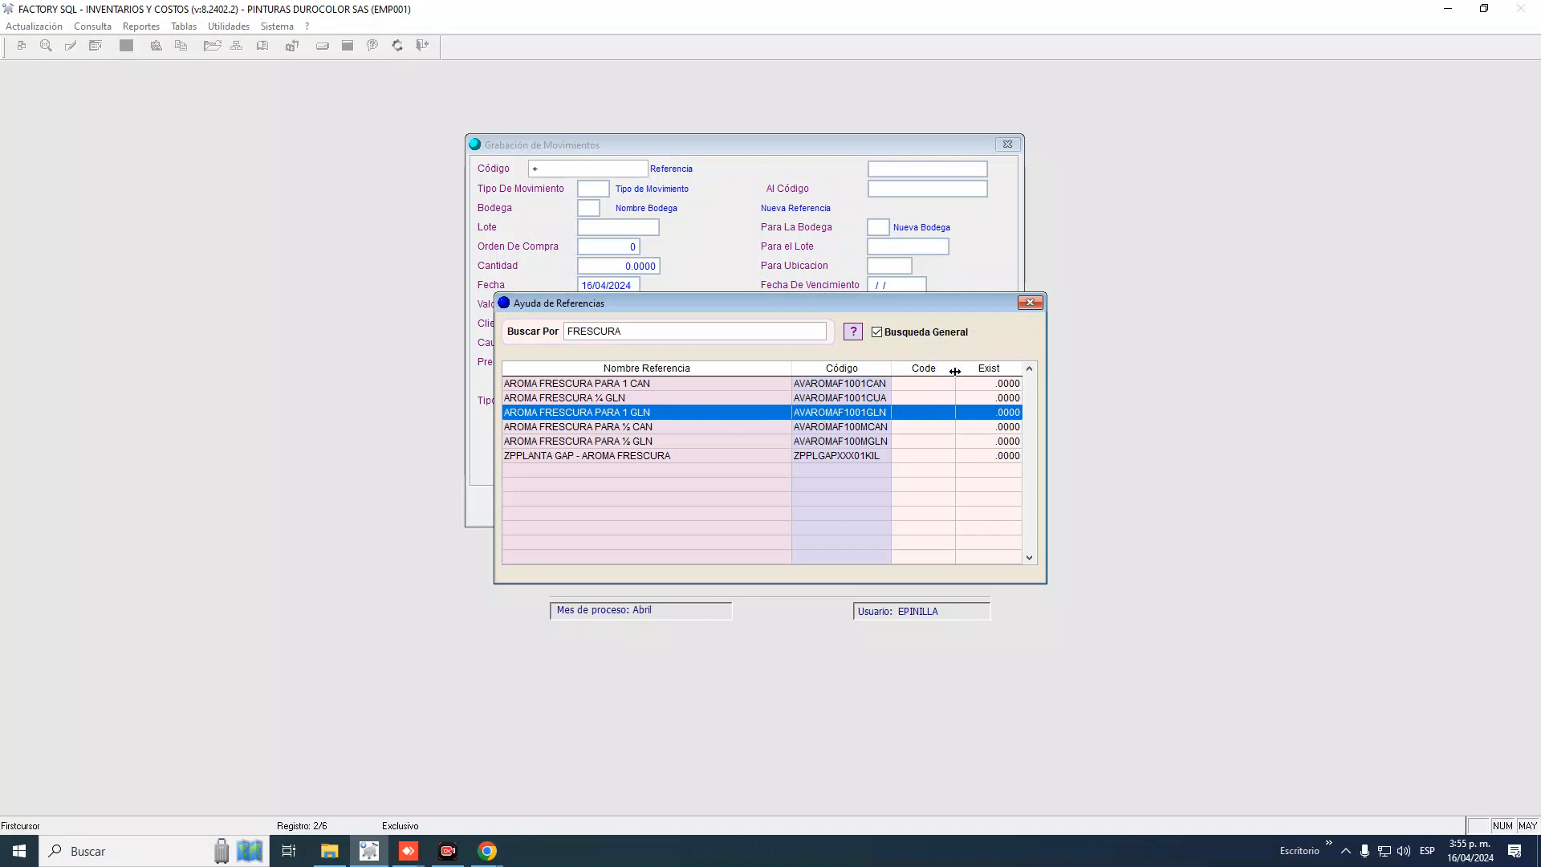
Widen the Code column and clear the FRESCURA search to list all references
drag(958, 367, 972, 367)
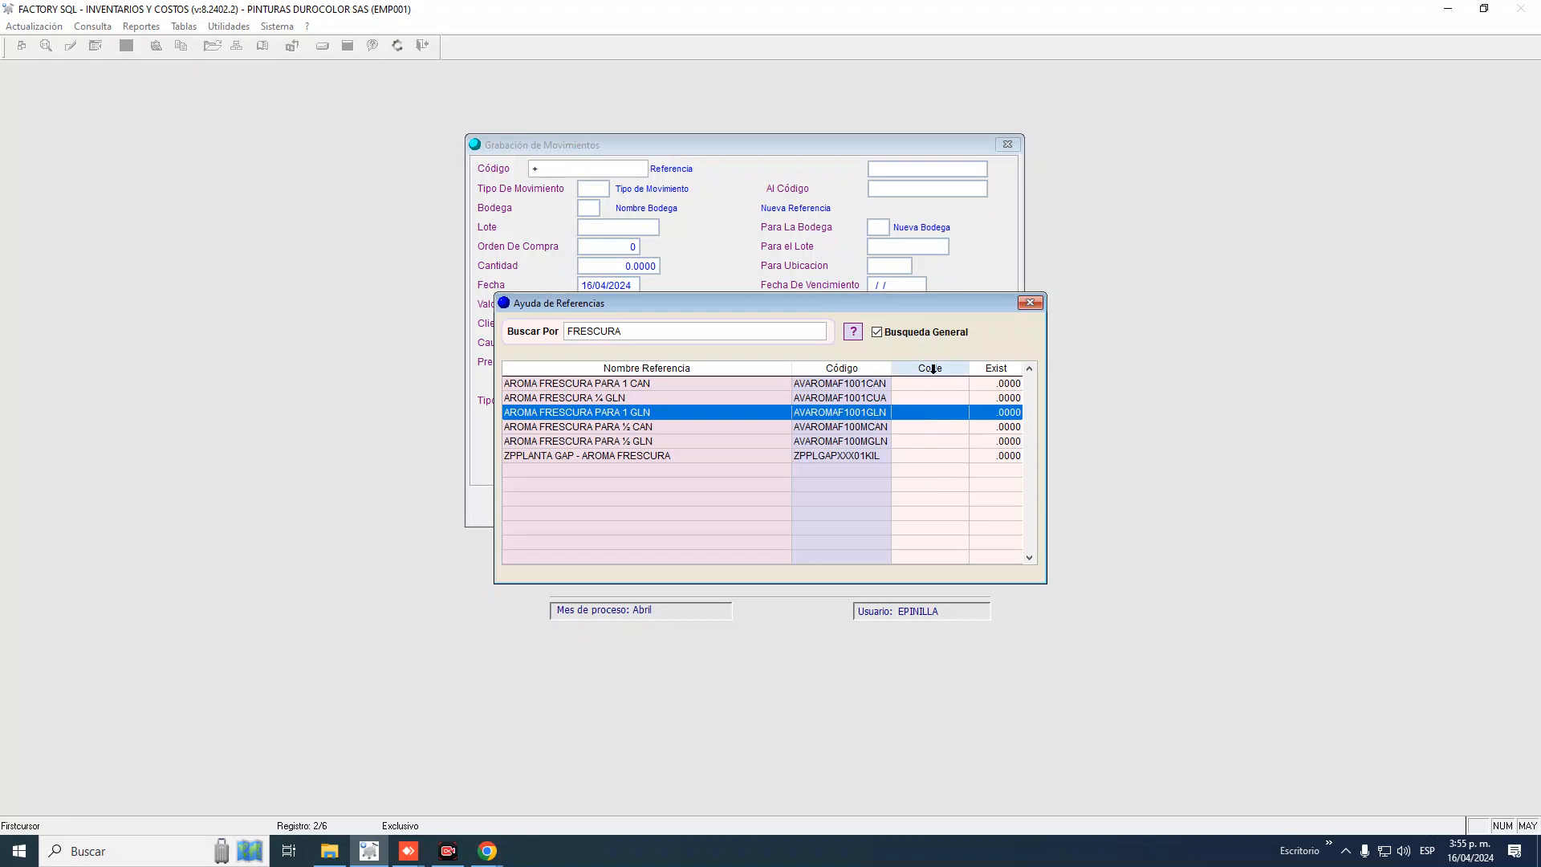
double_click(624, 331)
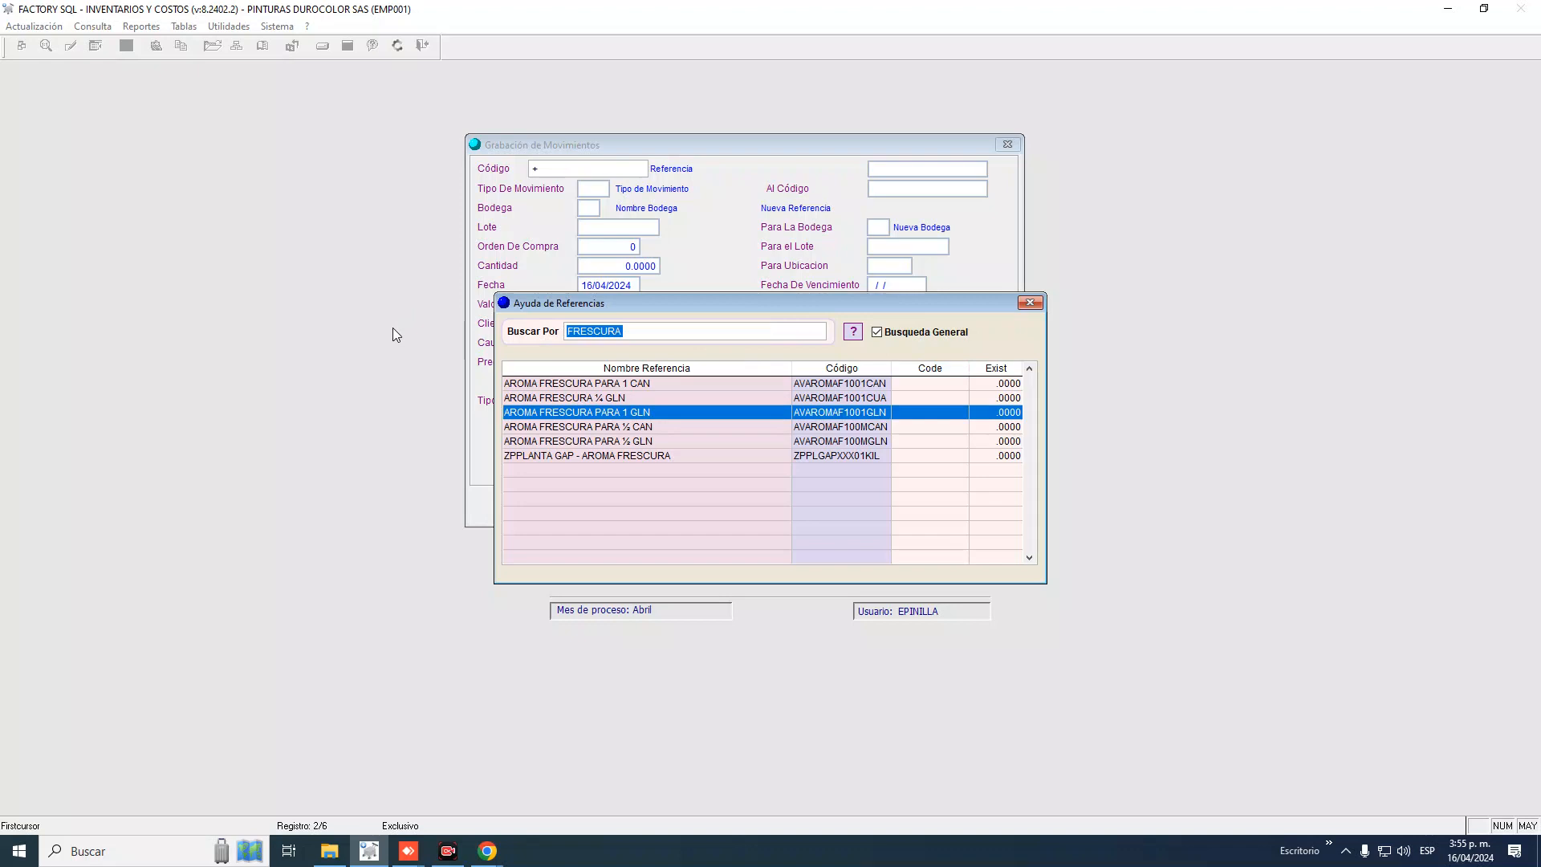
key(BackSpace)
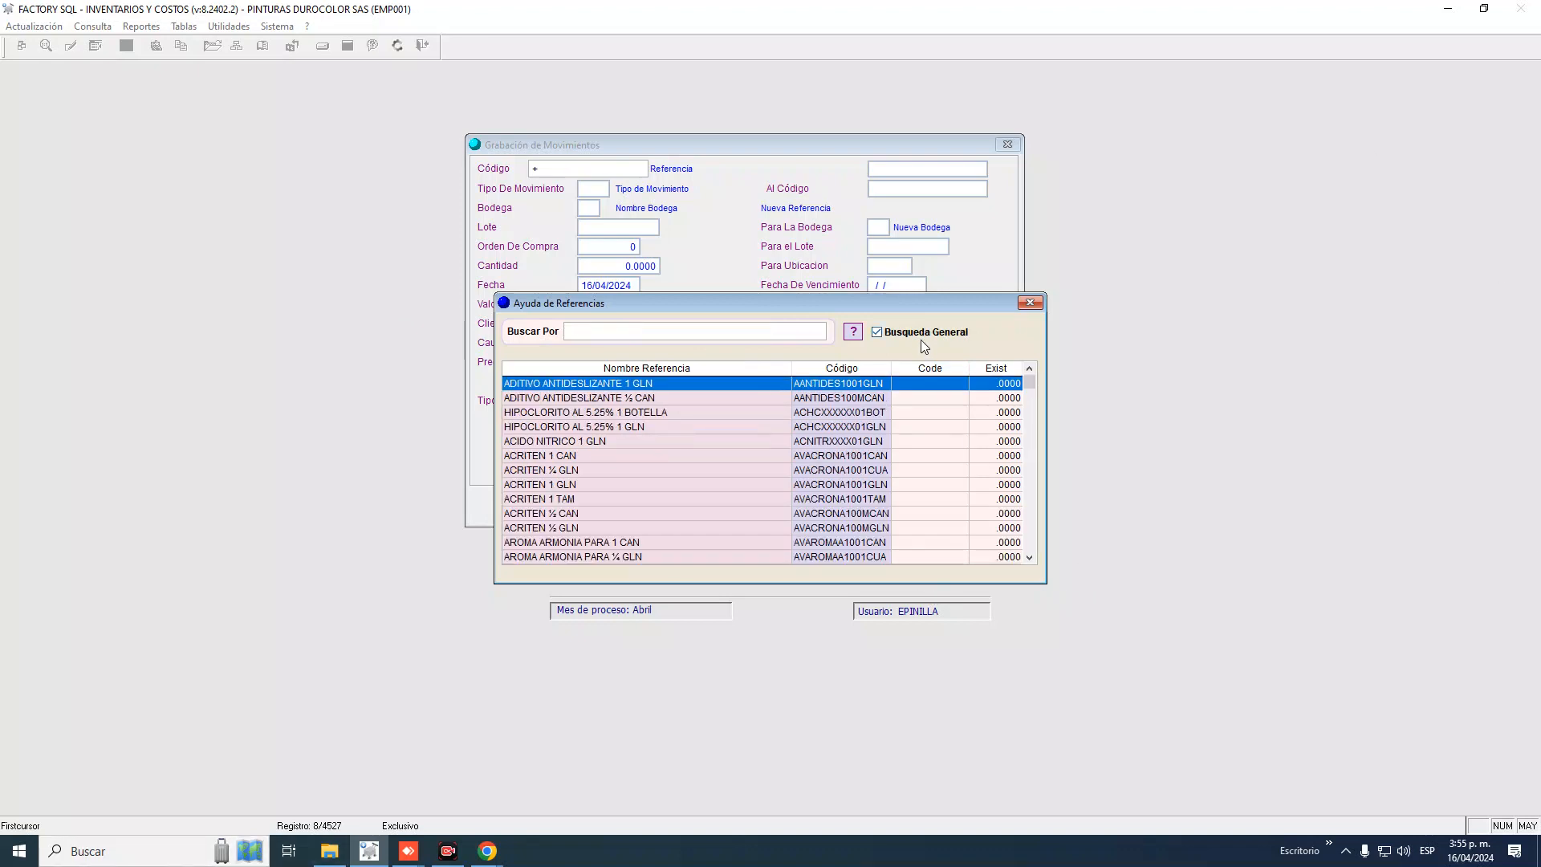
Sort the references by code, search AVACRONA, and pick ACRITEN 1 GLN (AVACRONA1001GLN)
click(937, 368)
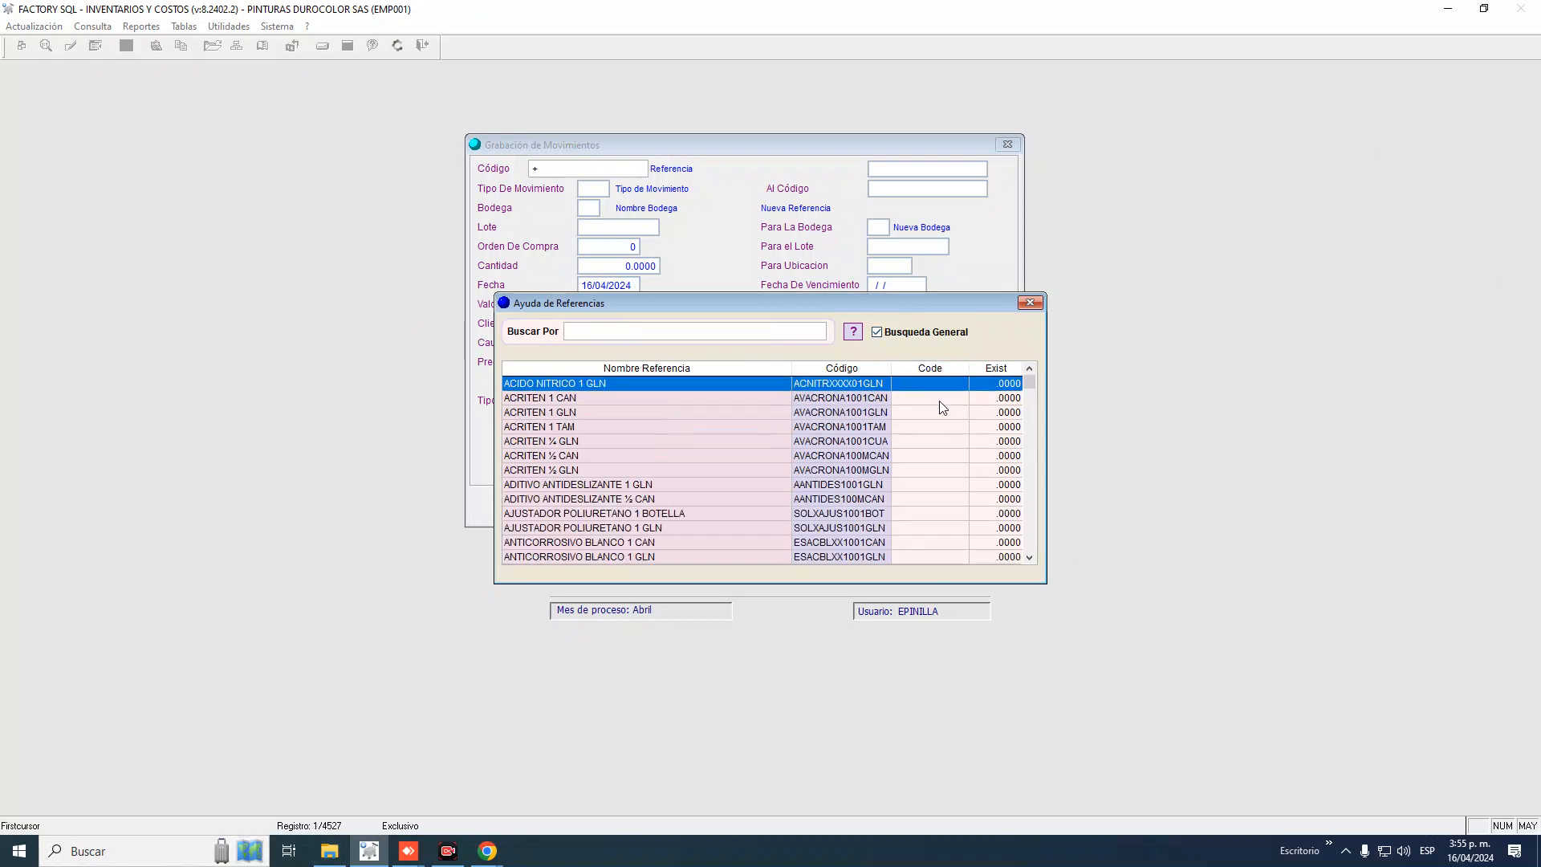
click(580, 335)
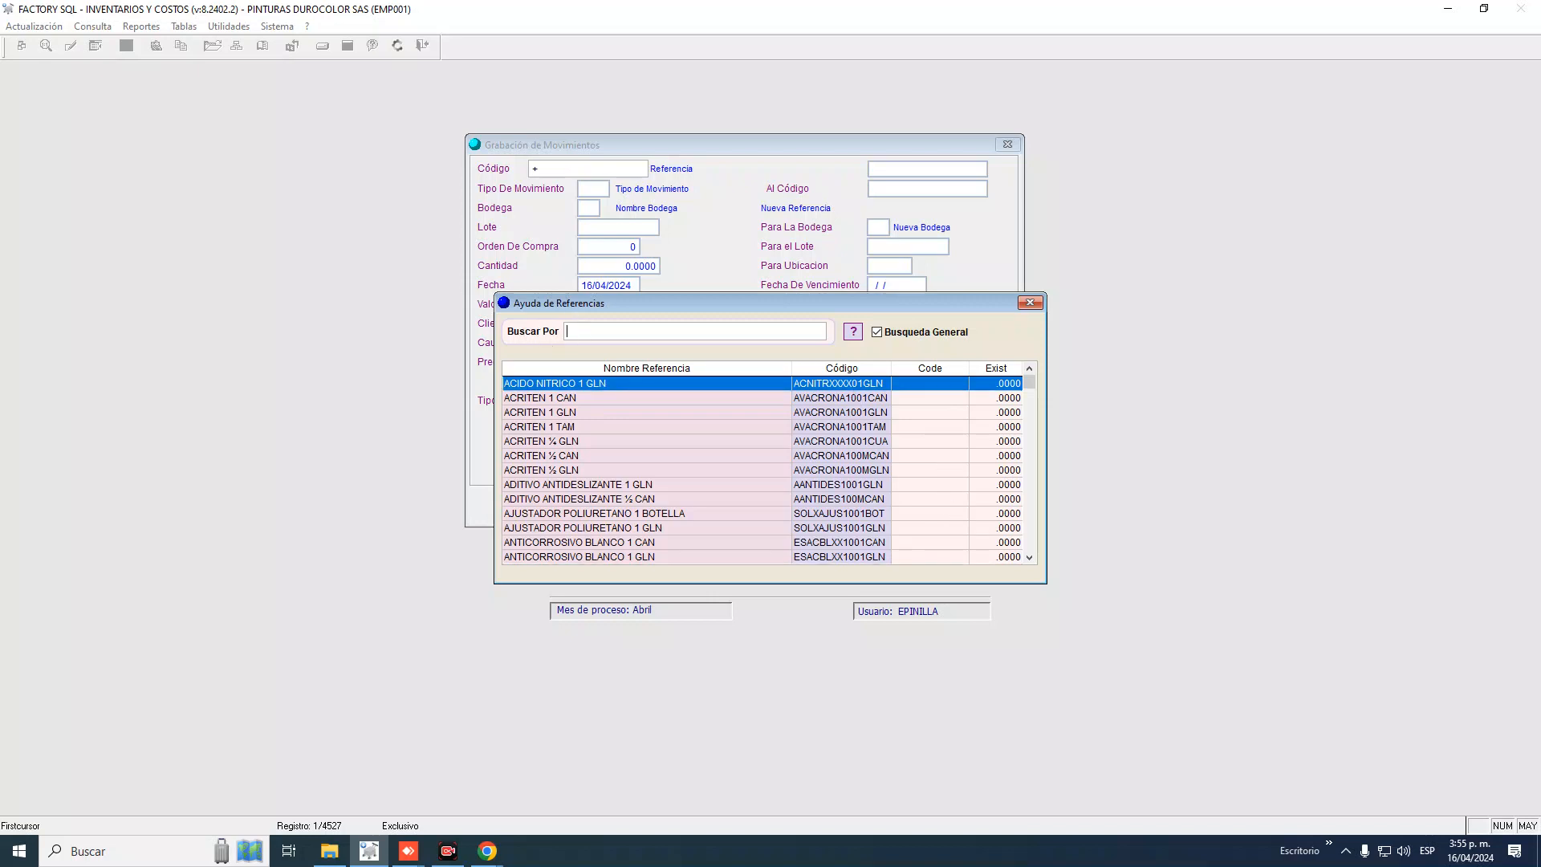
text(F100)
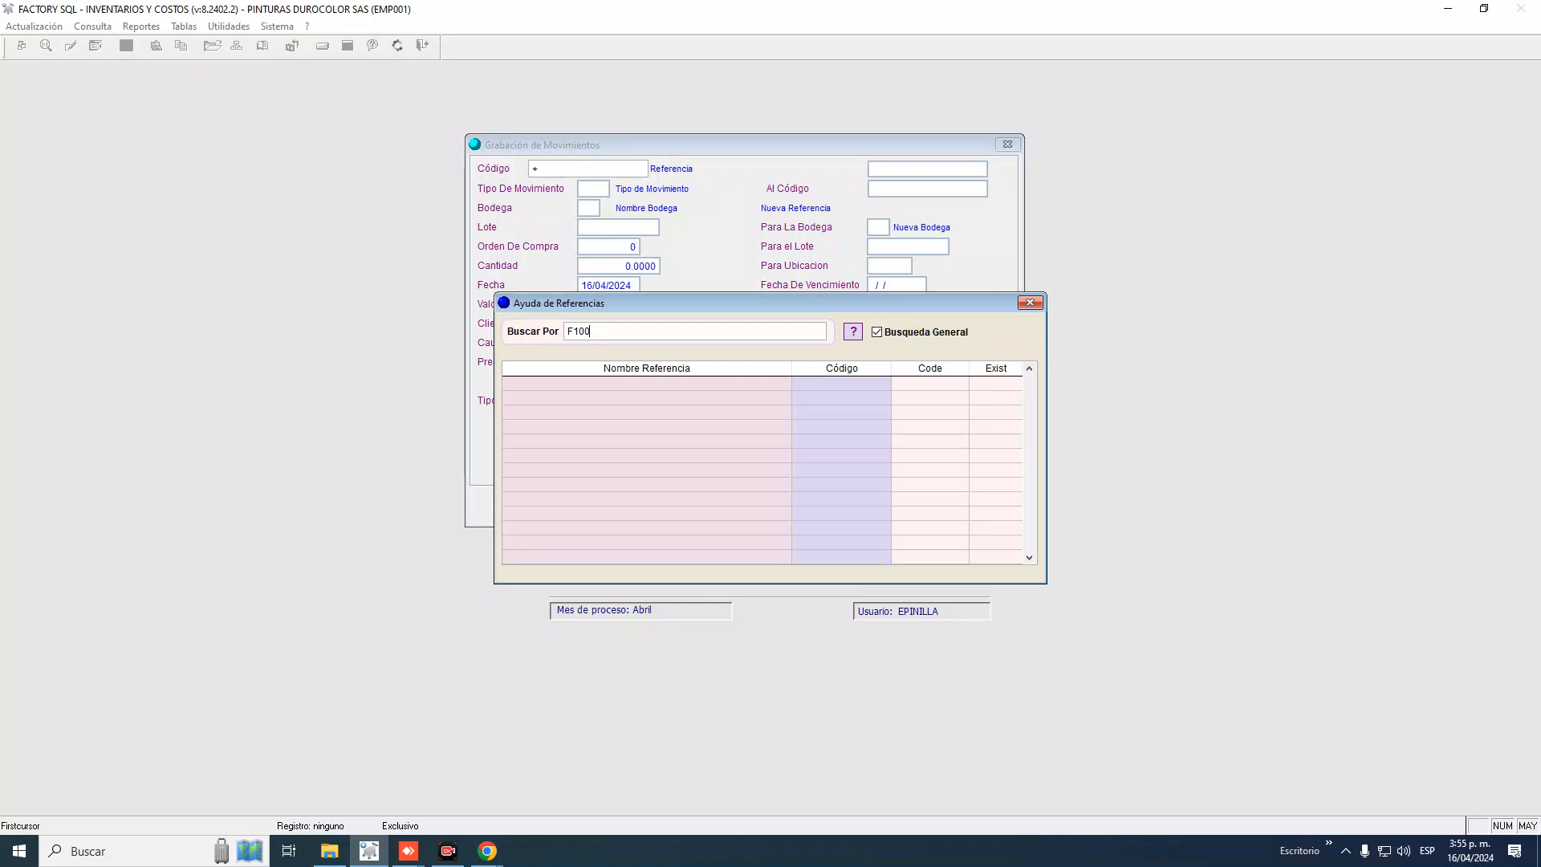
key(BackSpace)
key(BackSpace)
key(BackSpace)
key(BackSpace)
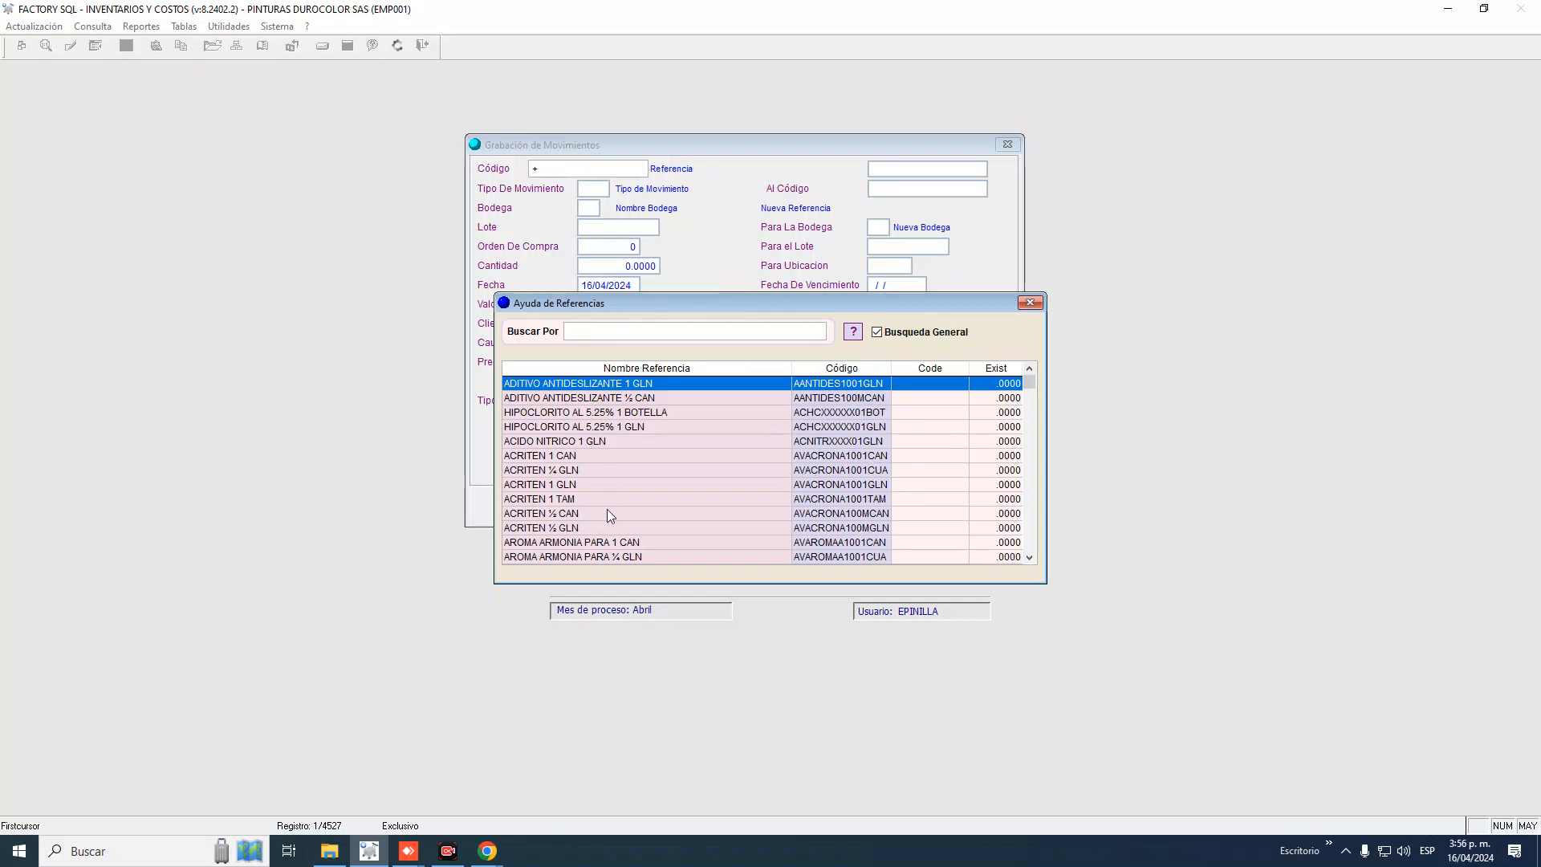
click(837, 366)
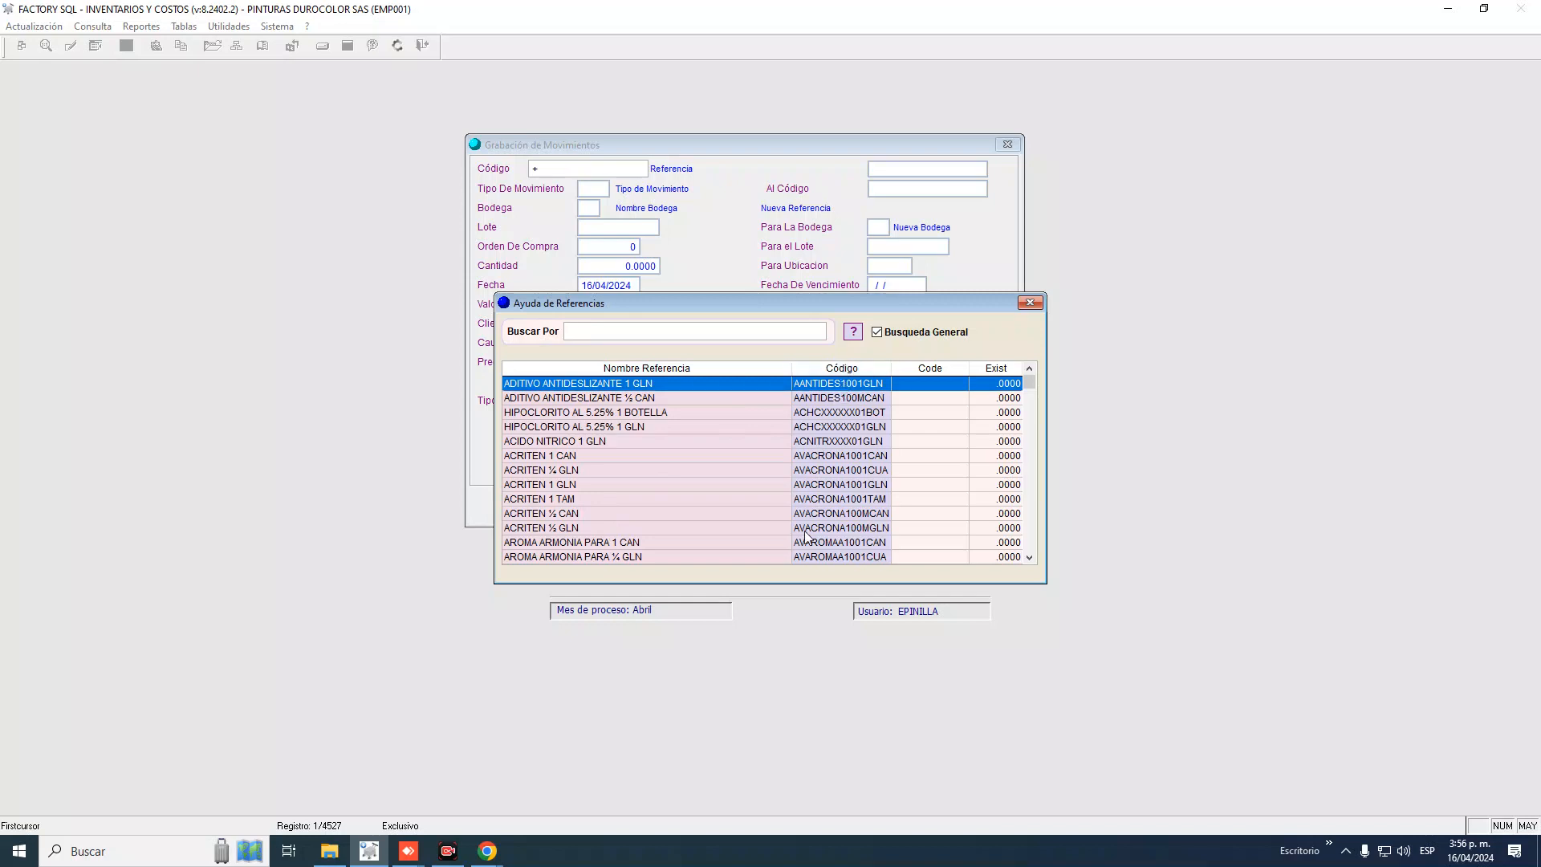
click(591, 332)
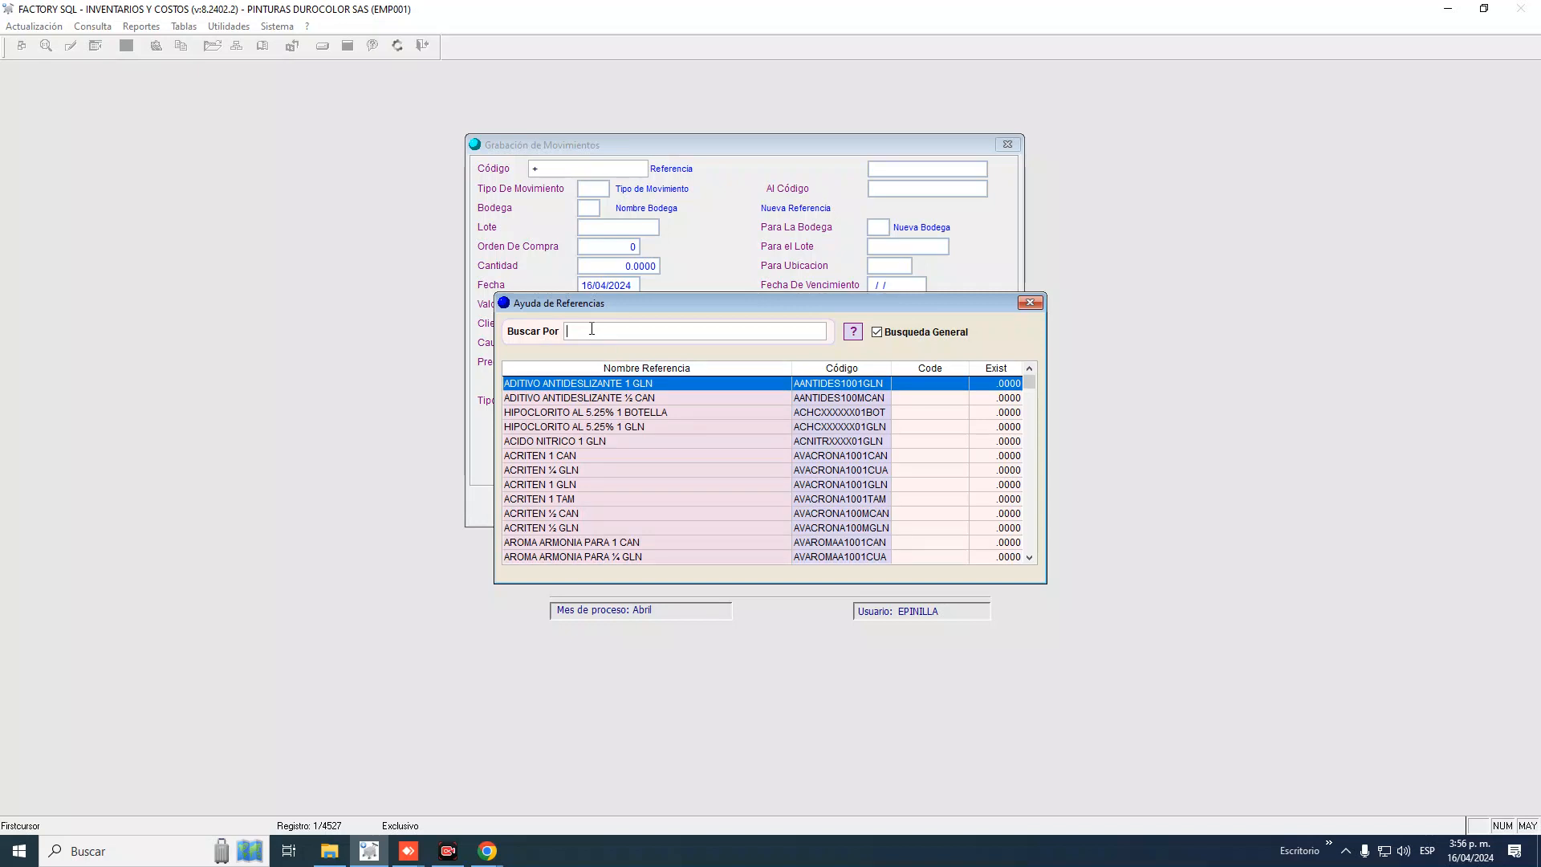
text(10)
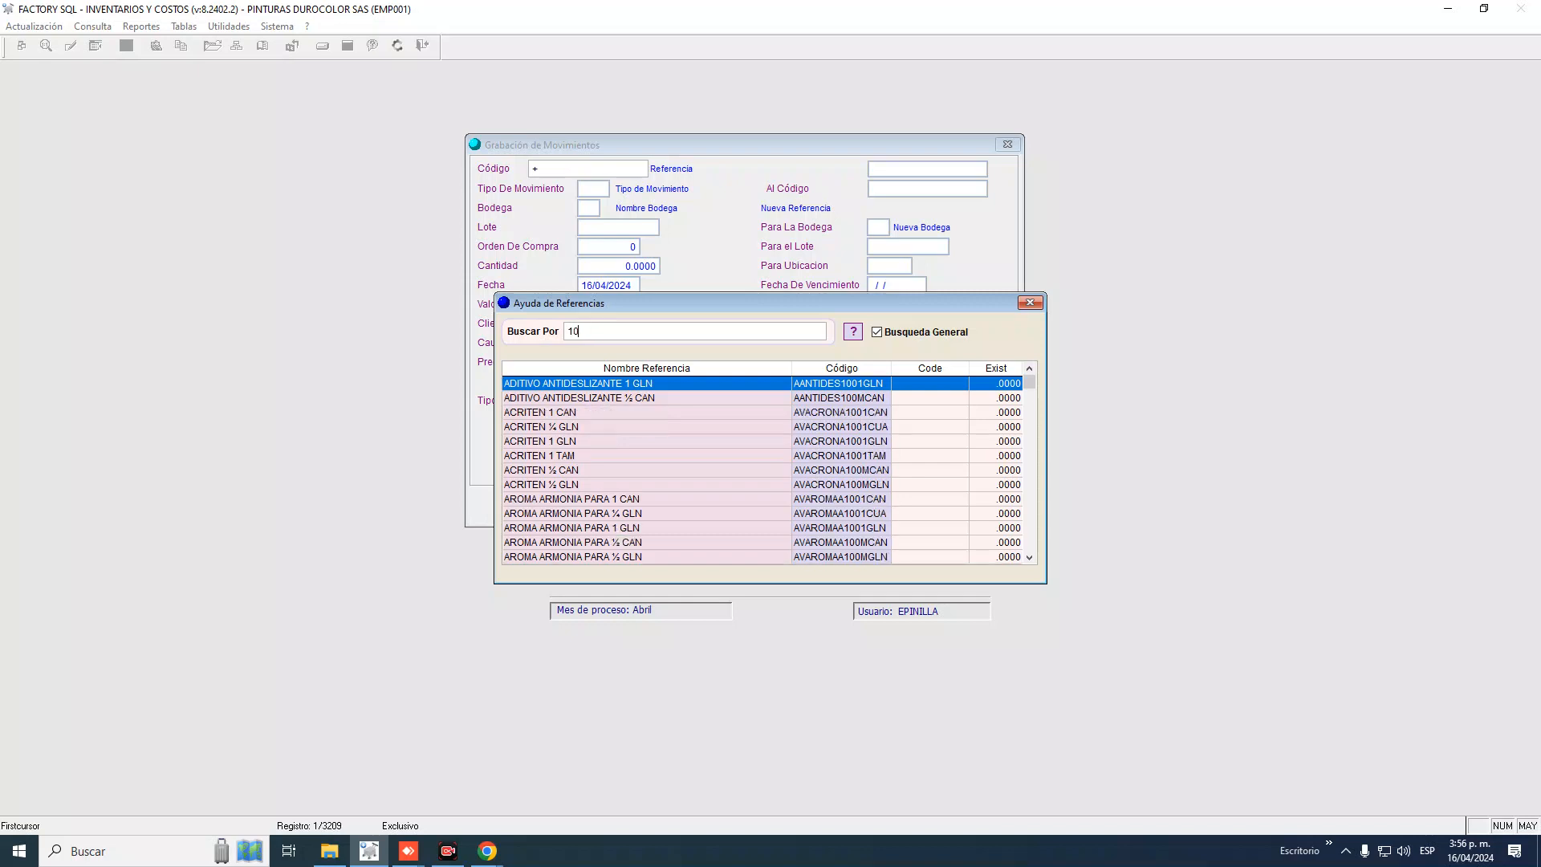
text(01)
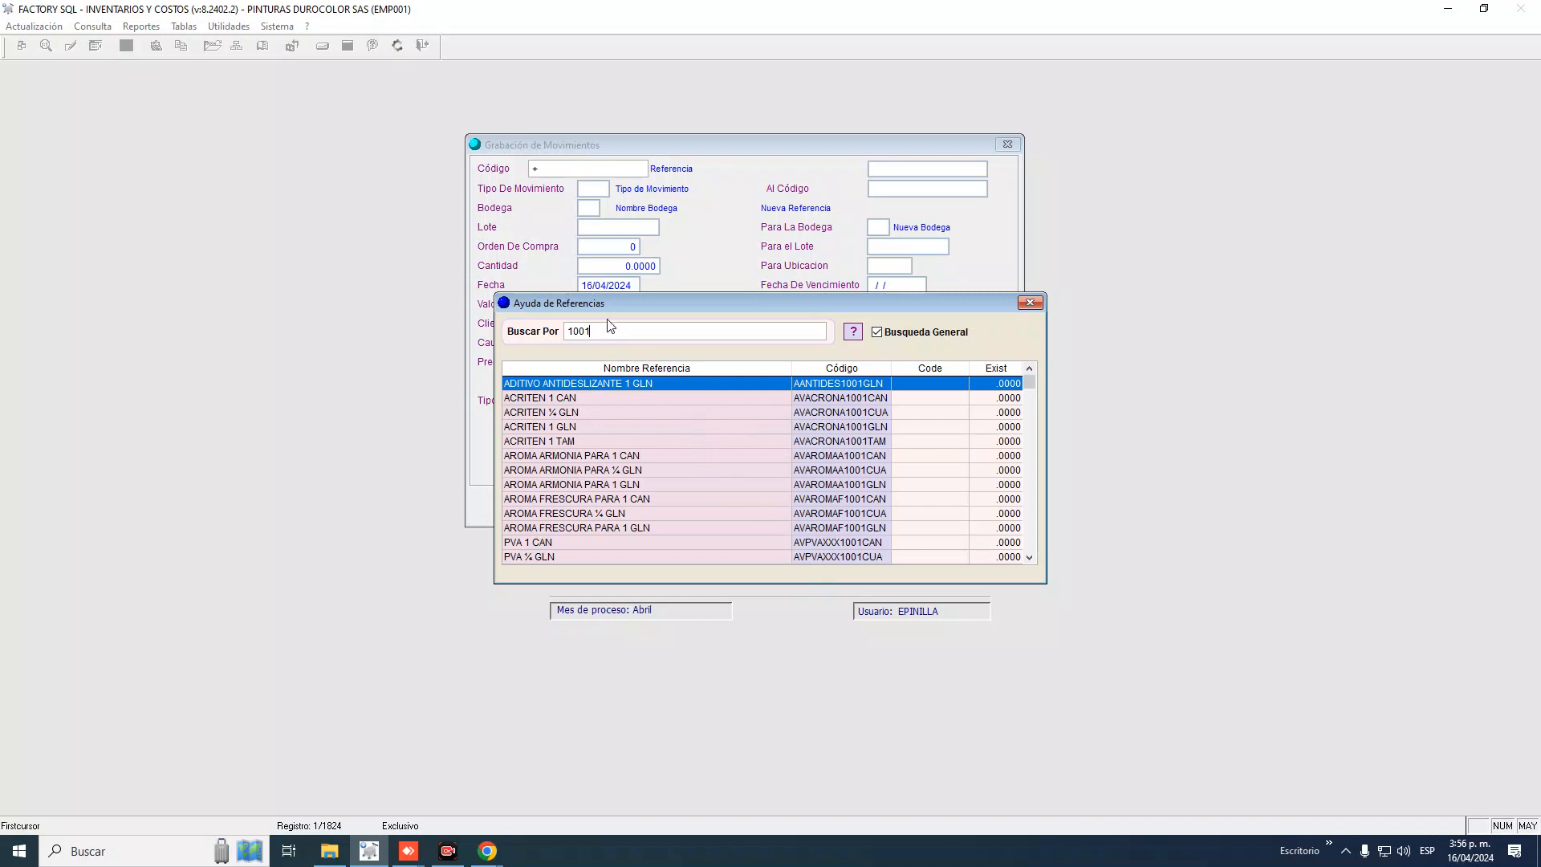
key(BackSpace)
key(BackSpace)
key(BackSpace)
key(BackSpace)
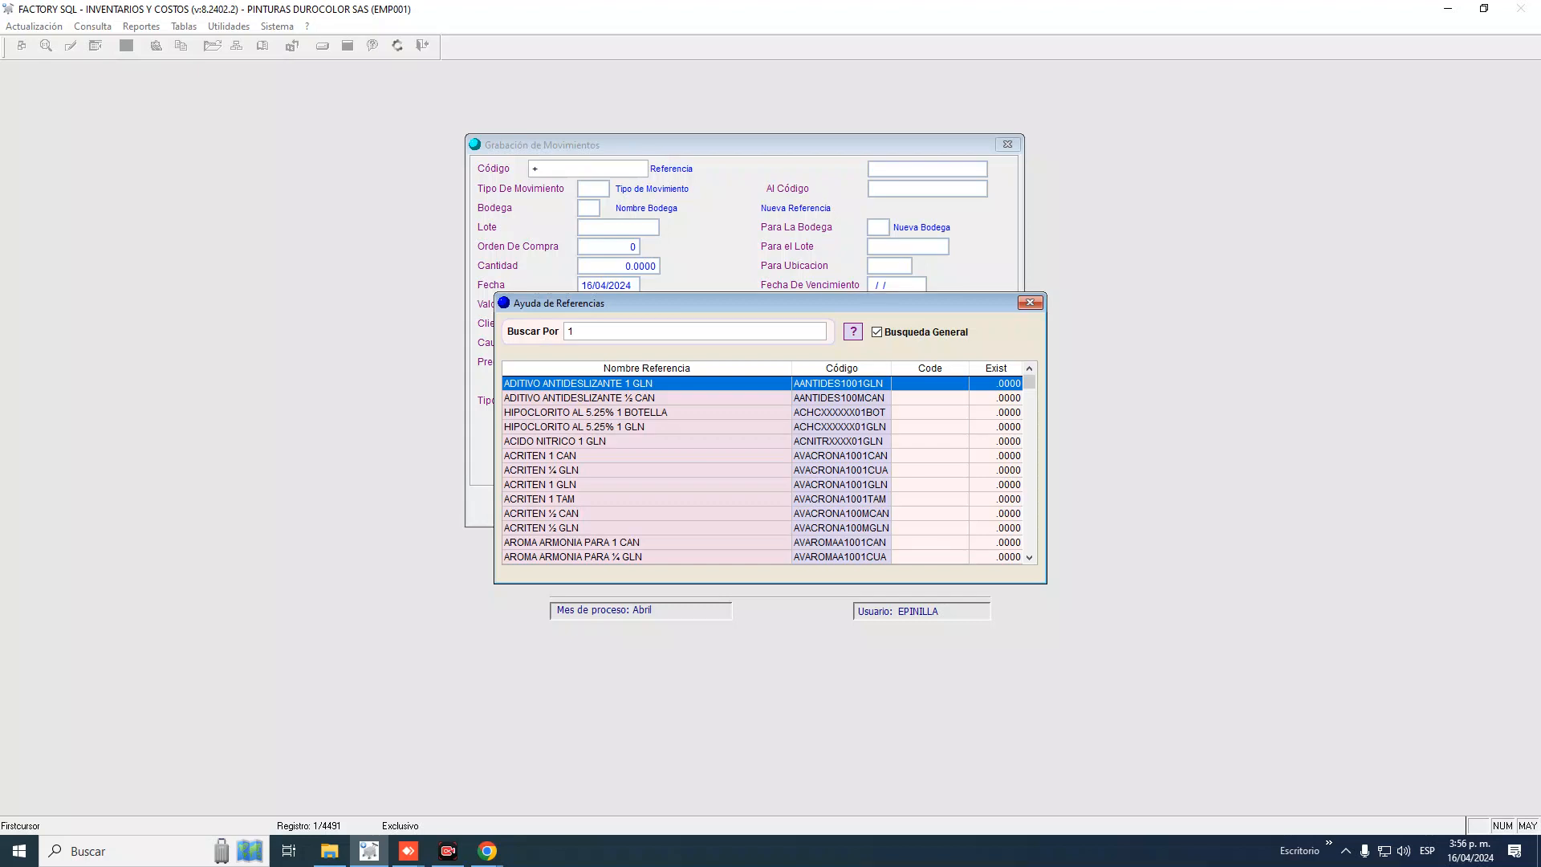
text(AVA)
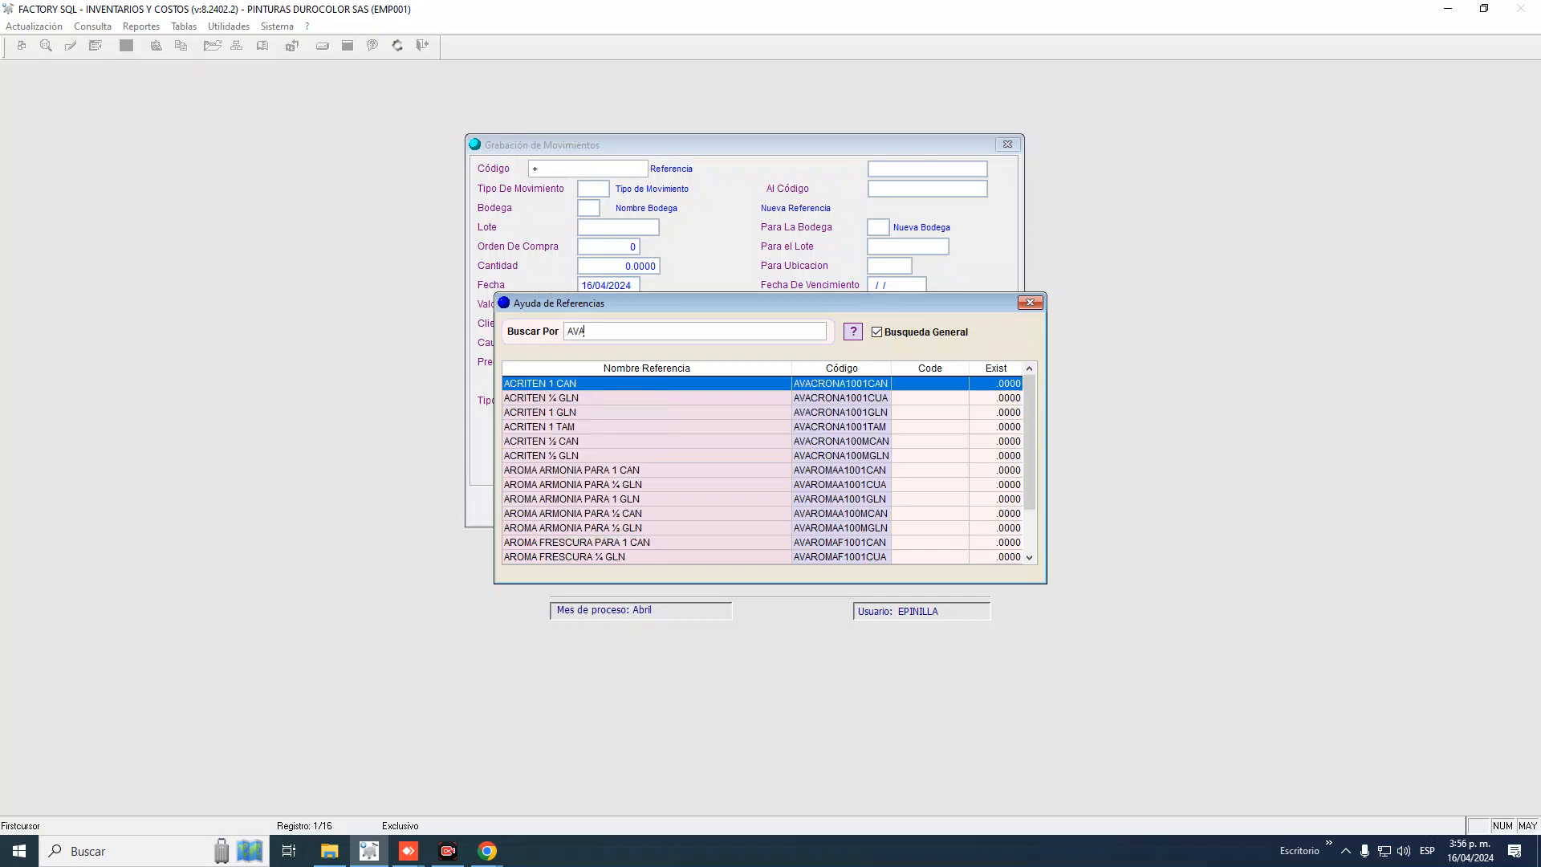
text(CRONA)
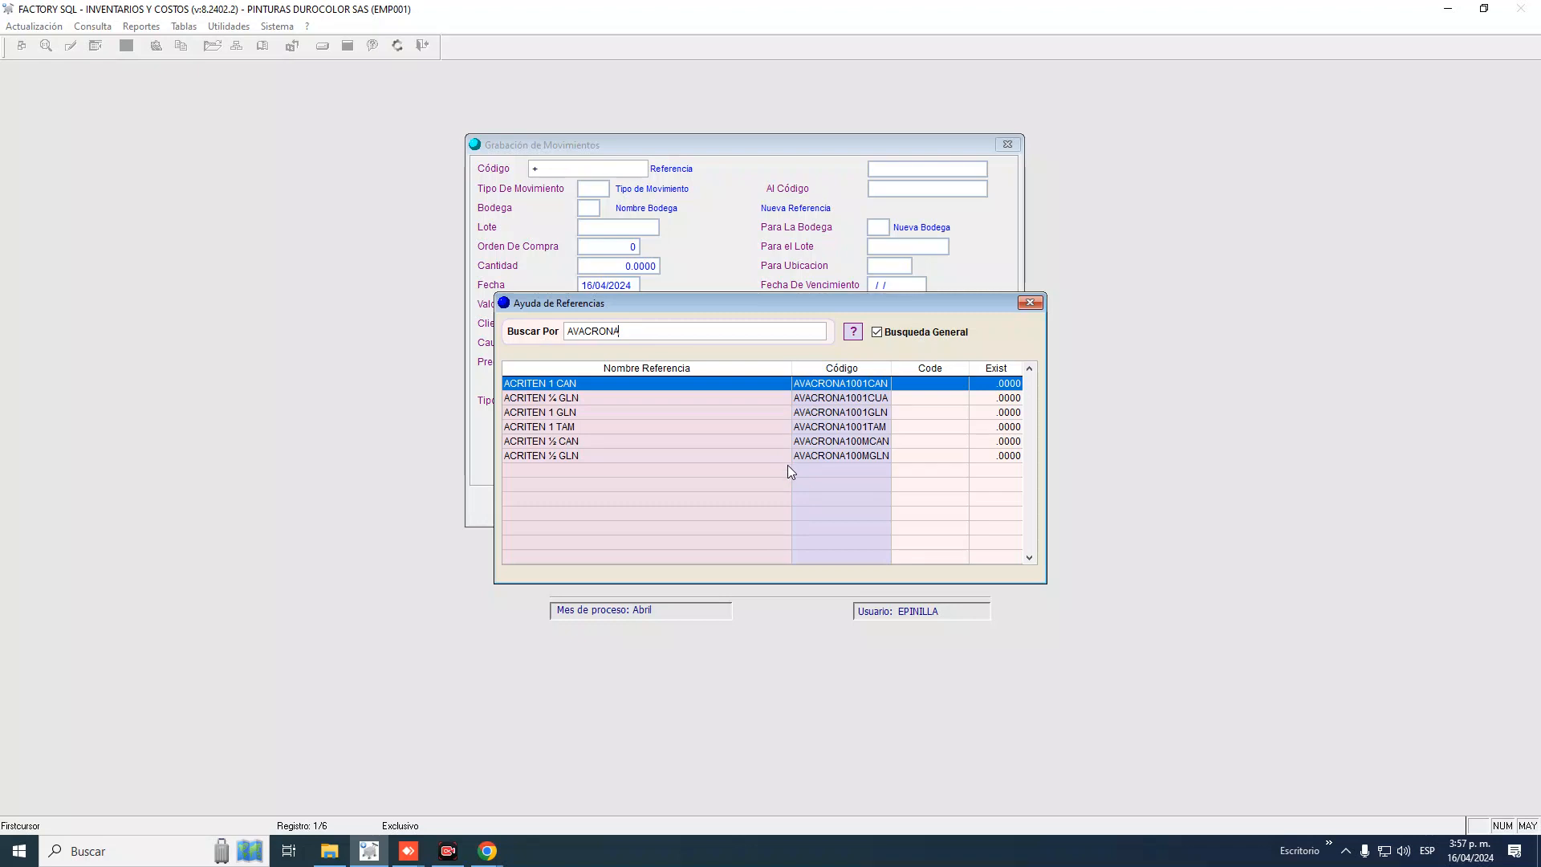
double_click(563, 416)
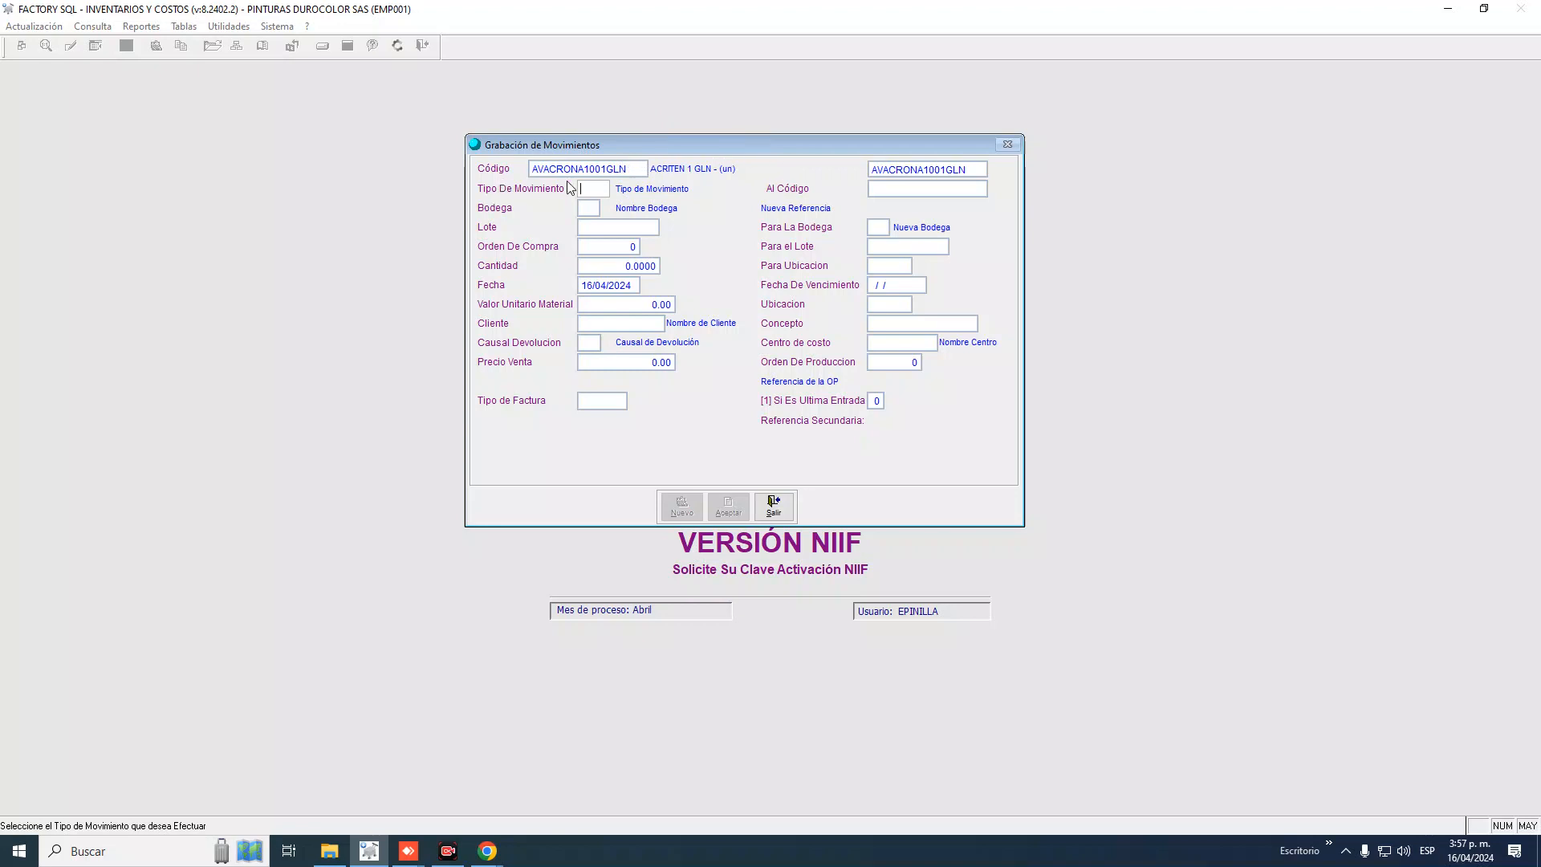
Open the movement type list from Tipo De Movimiento, search SALDO, and choose ENT. SALDOS INICIALES (SI)
click(594, 187)
text(+)
key(Return)
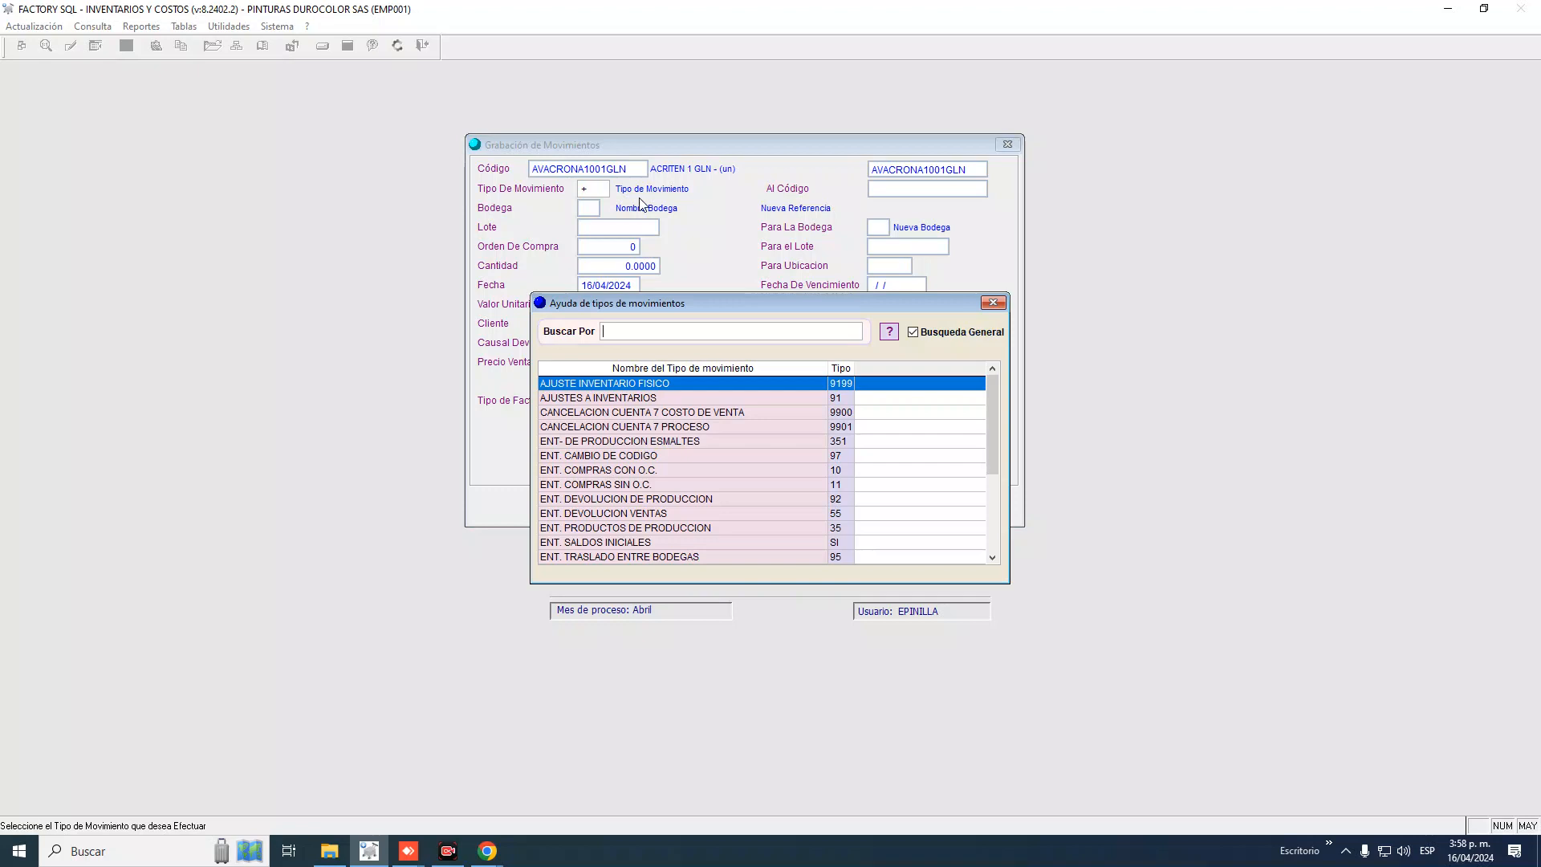
key(Down)
key(Down)
key(Down)
key(Down)
key(Down)
key(Down)
key(Down)
key(Down)
key(Down)
key(Down)
key(Down)
key(Down)
key(Down)
key(Down)
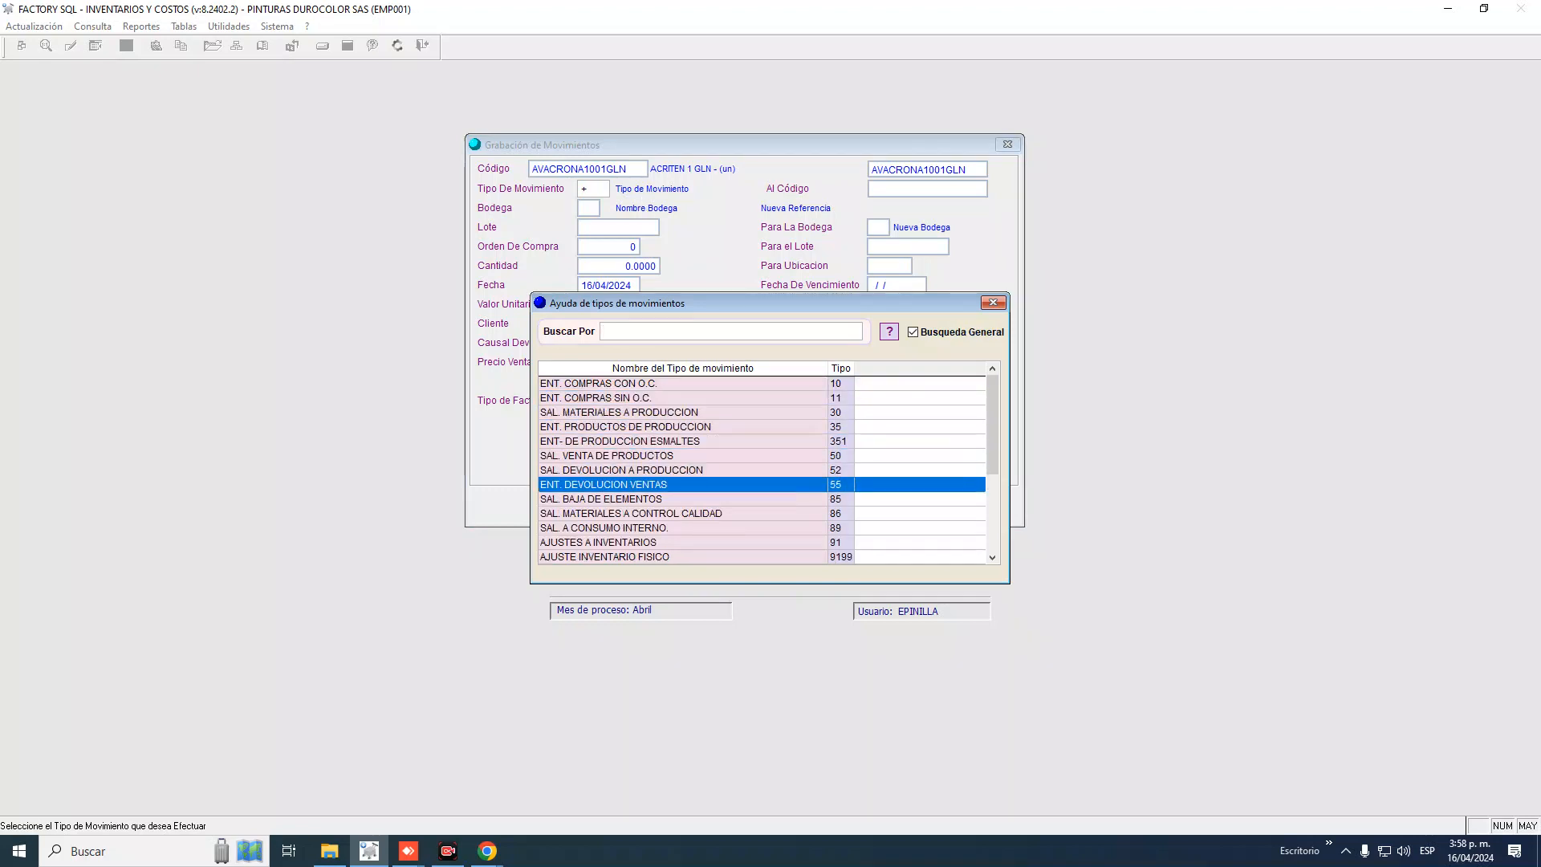
key(Down)
key(Down)
key(Down)
key(Down)
key(Down)
key(Down)
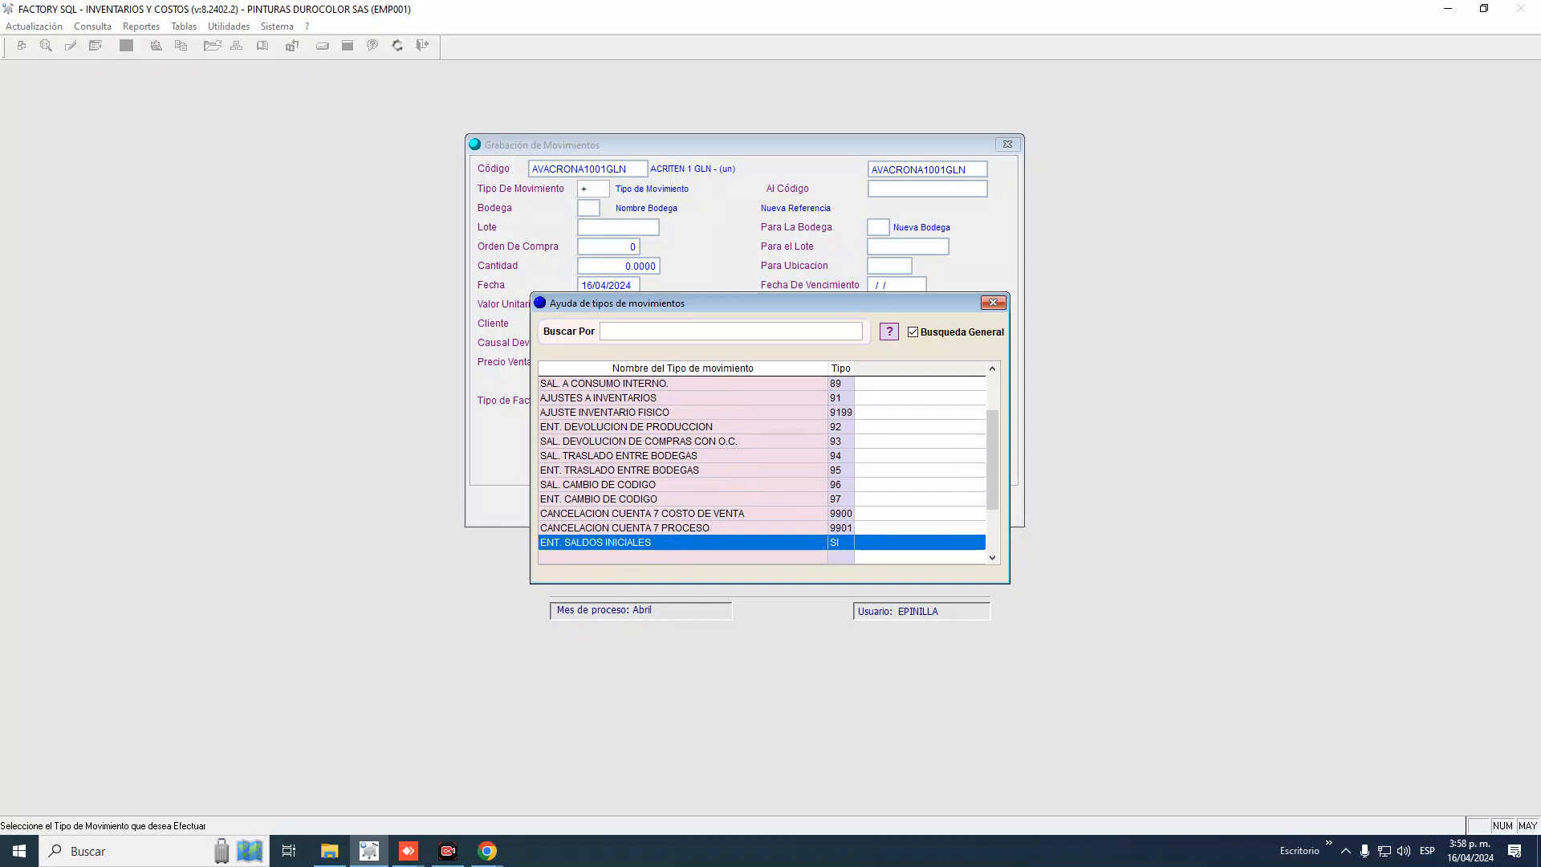
click(628, 331)
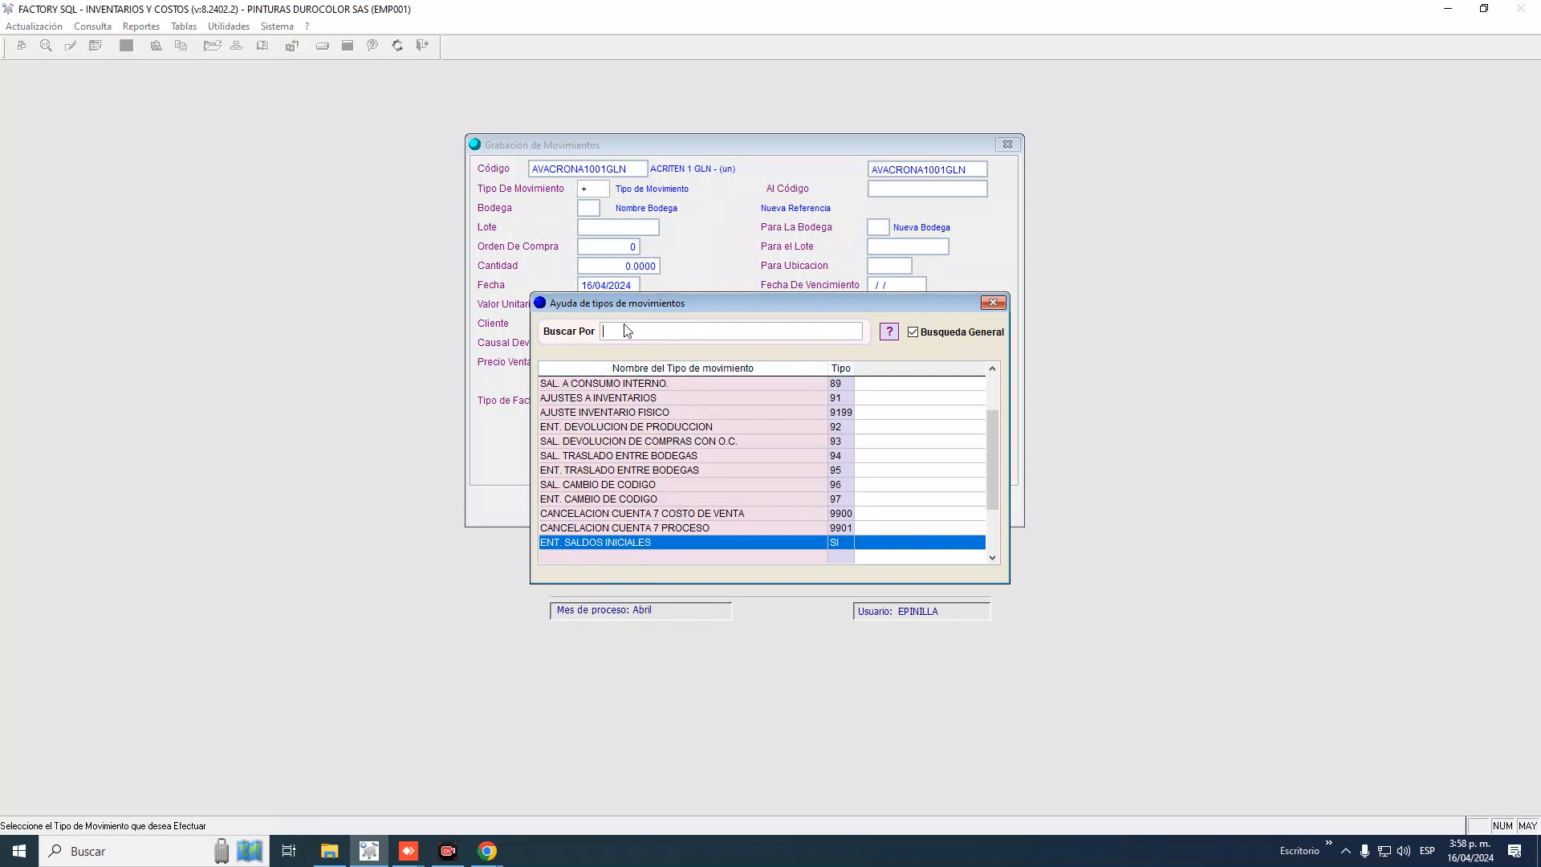
text(SALDO)
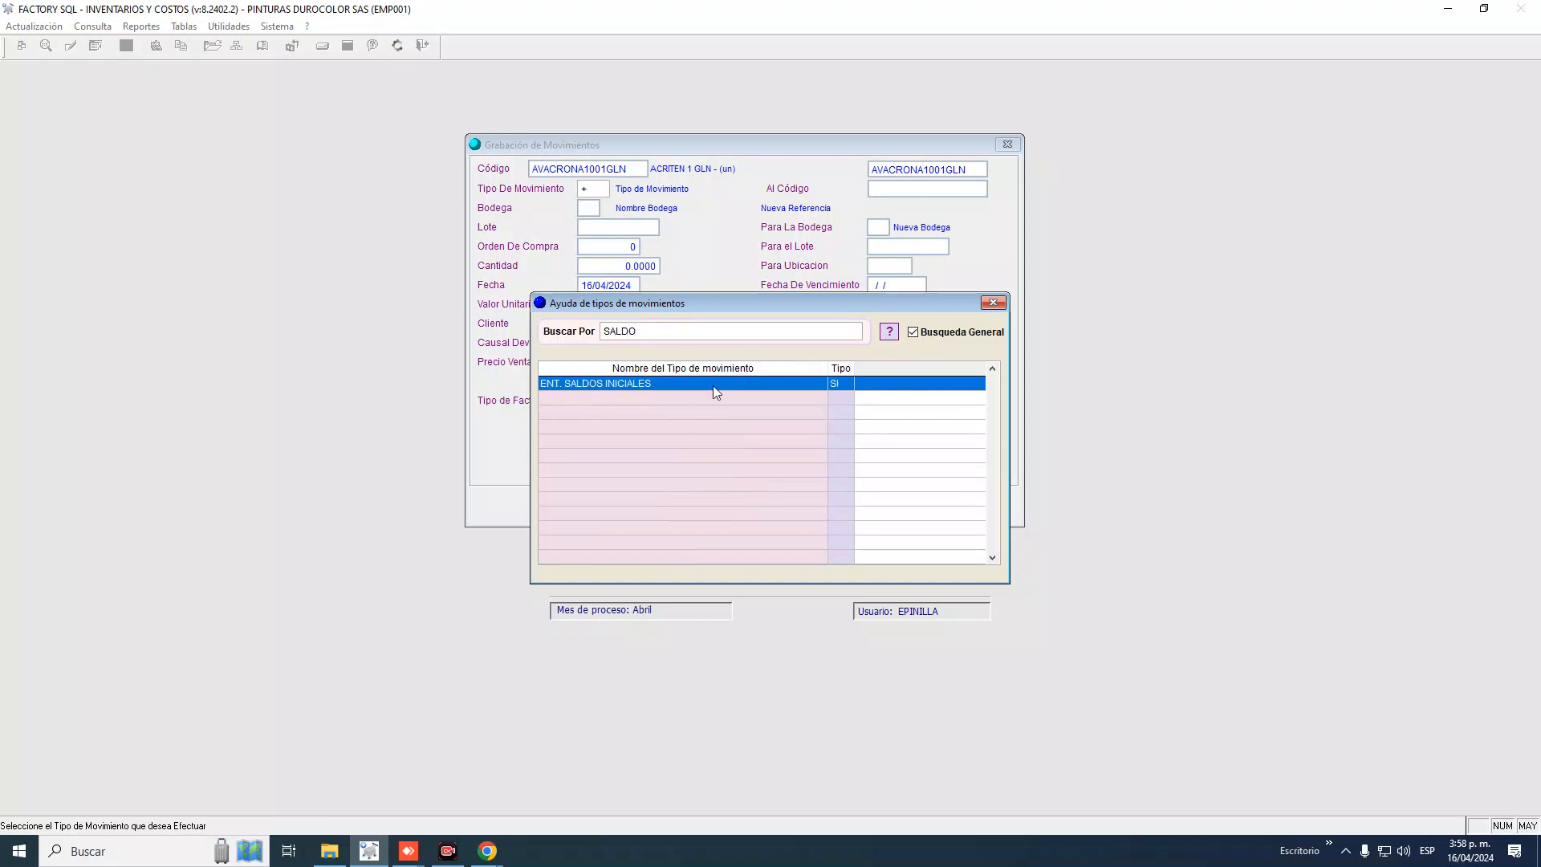
double_click(648, 383)
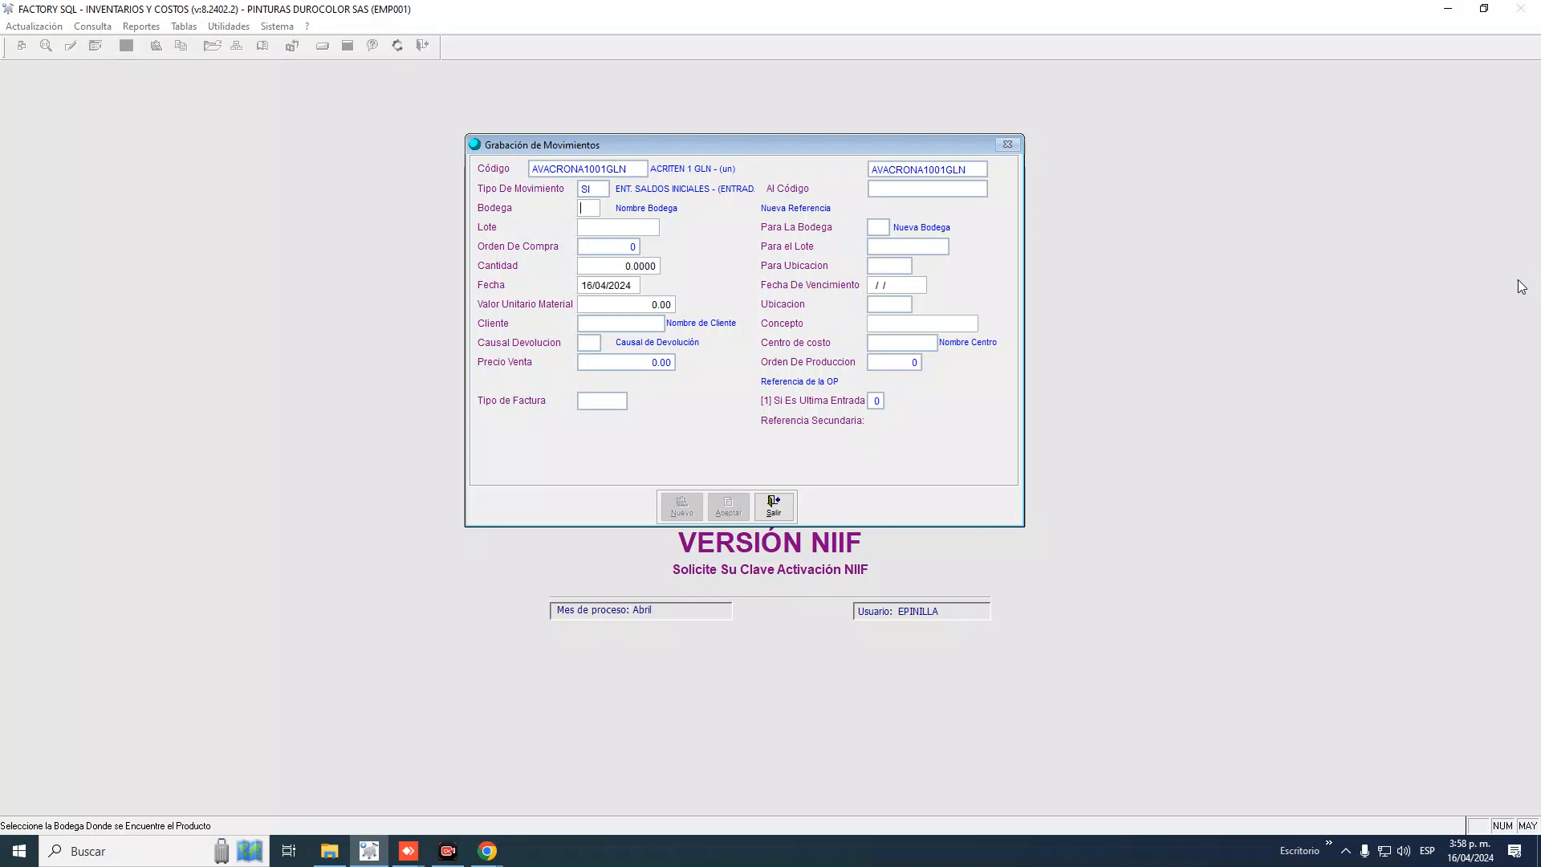
Open Ayuda de Bodegas from the Bodega field and choose warehouse 01 VINILOS
text(+)
key(Return)
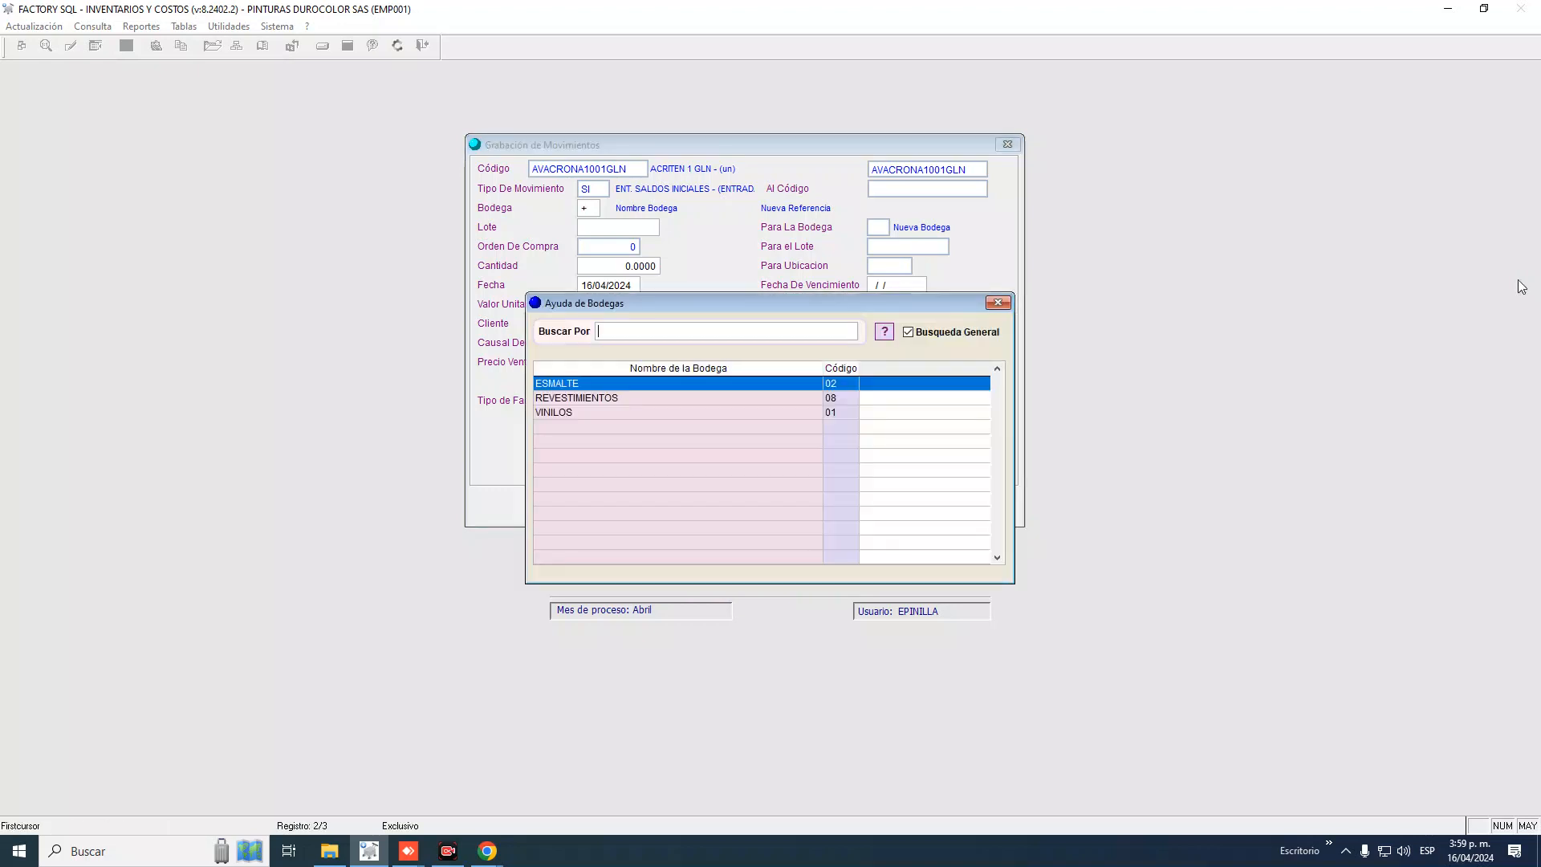
key(Down)
key(Down)
key(Down)
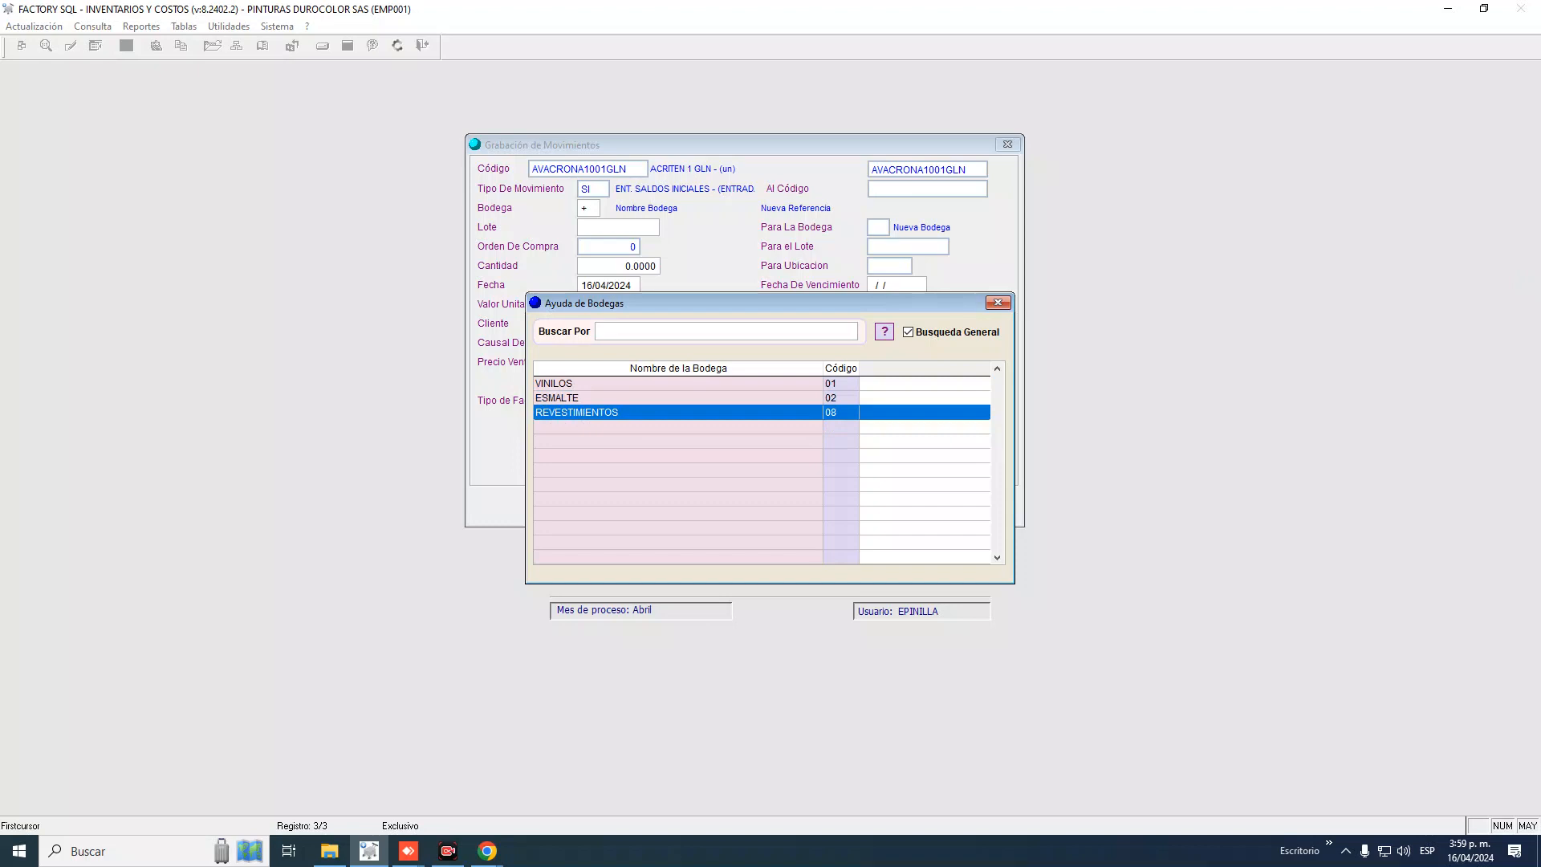
key(Up)
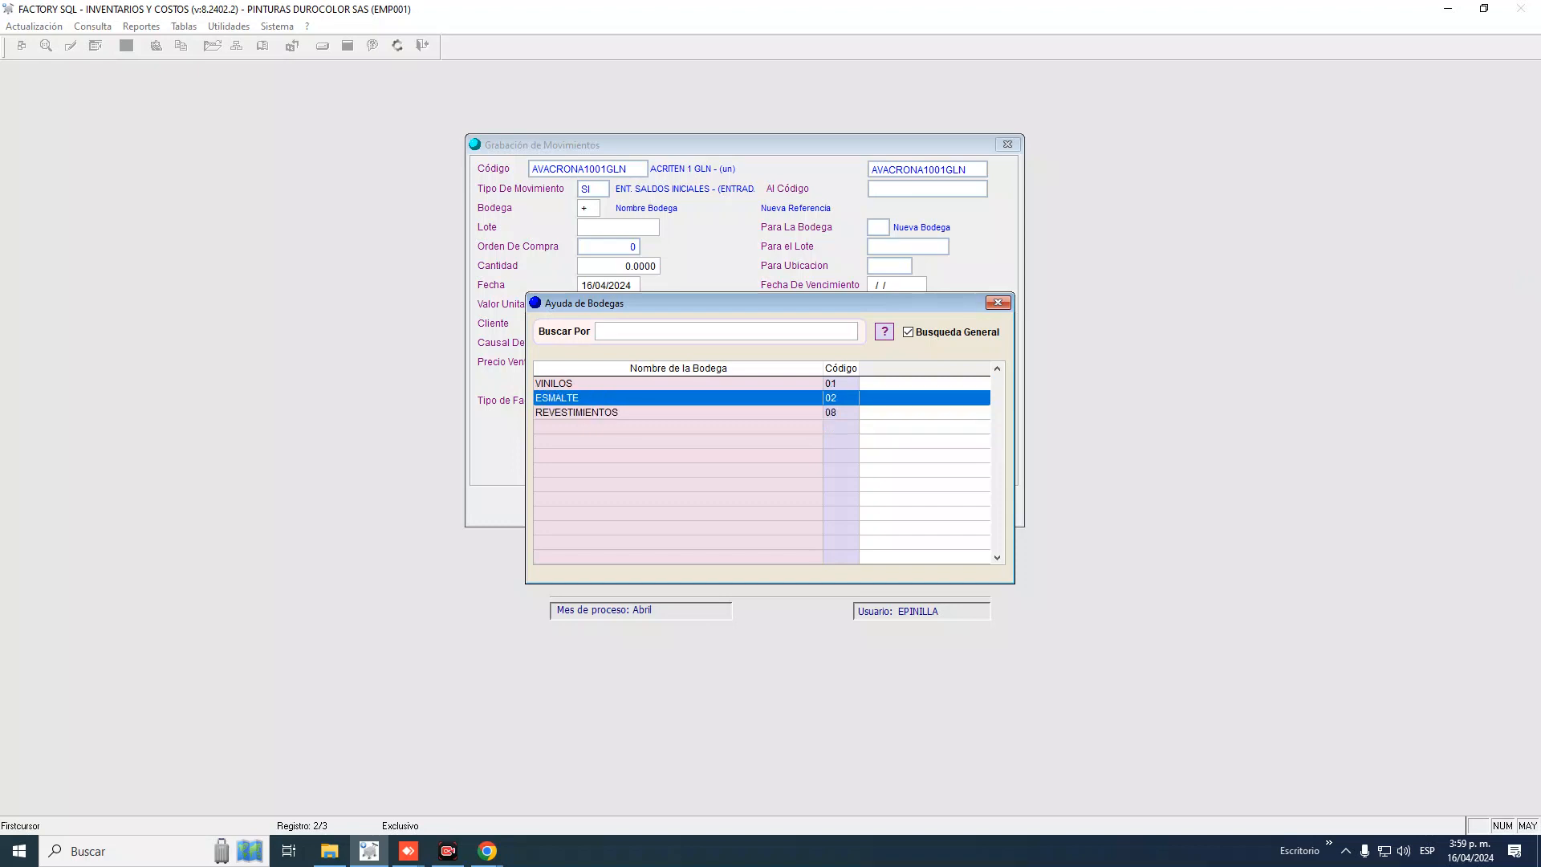
key(Down)
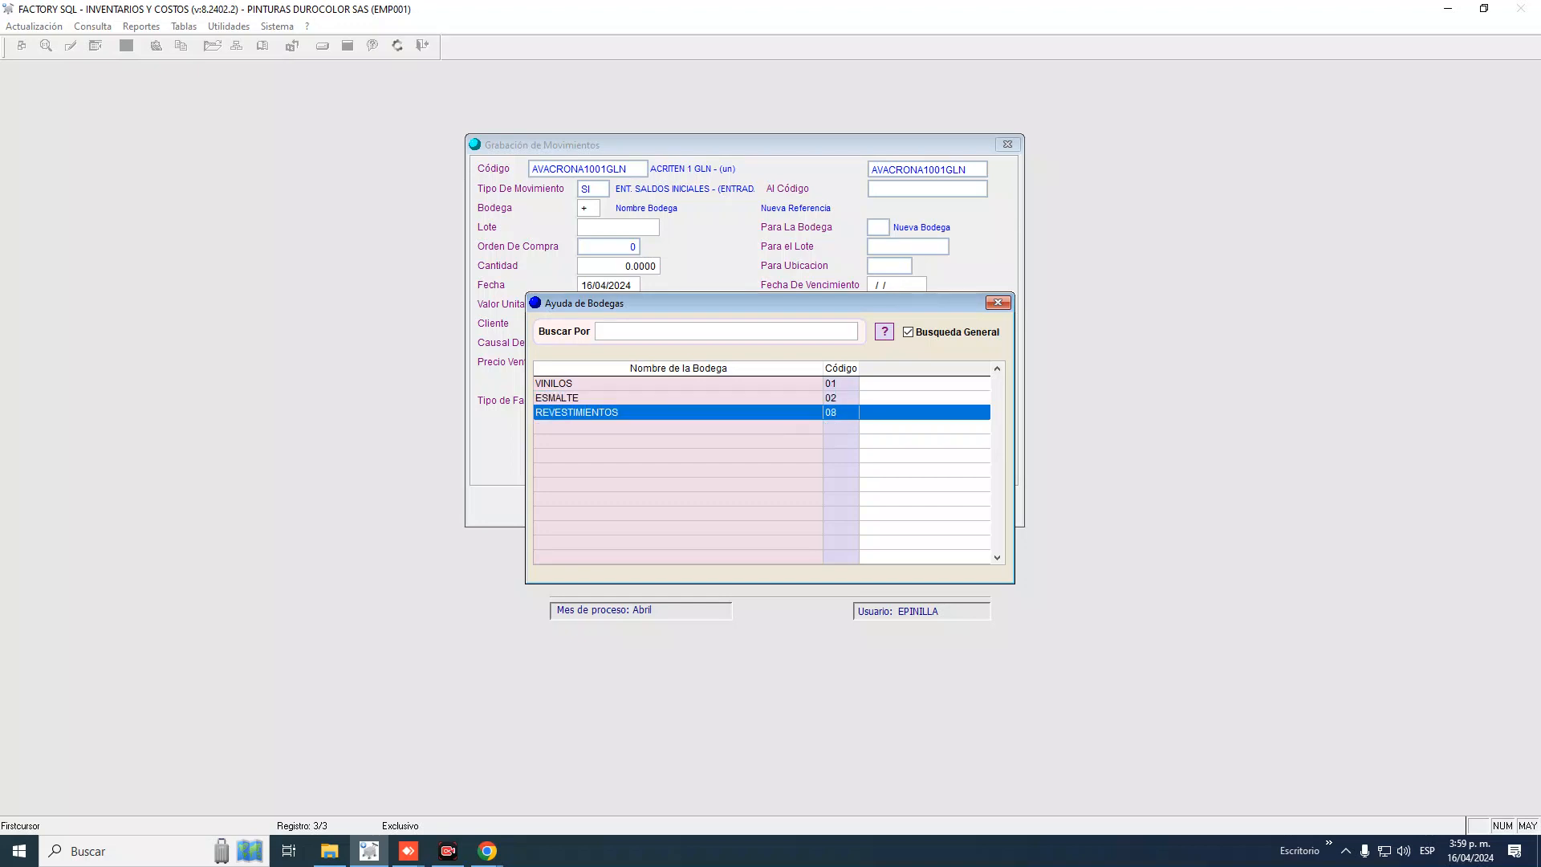
key(Up)
key(Up)
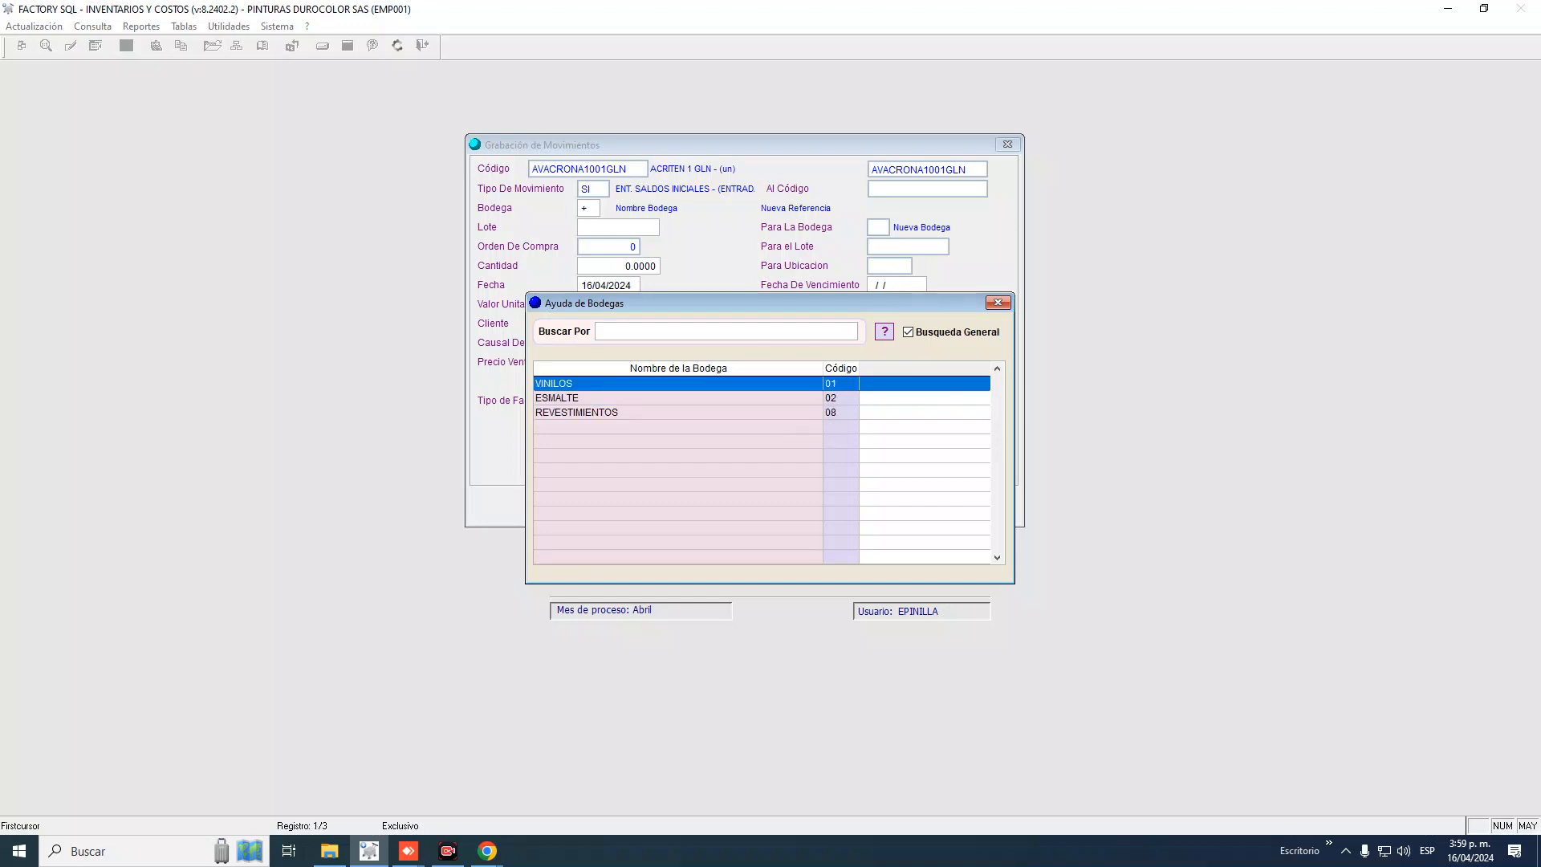
key(Return)
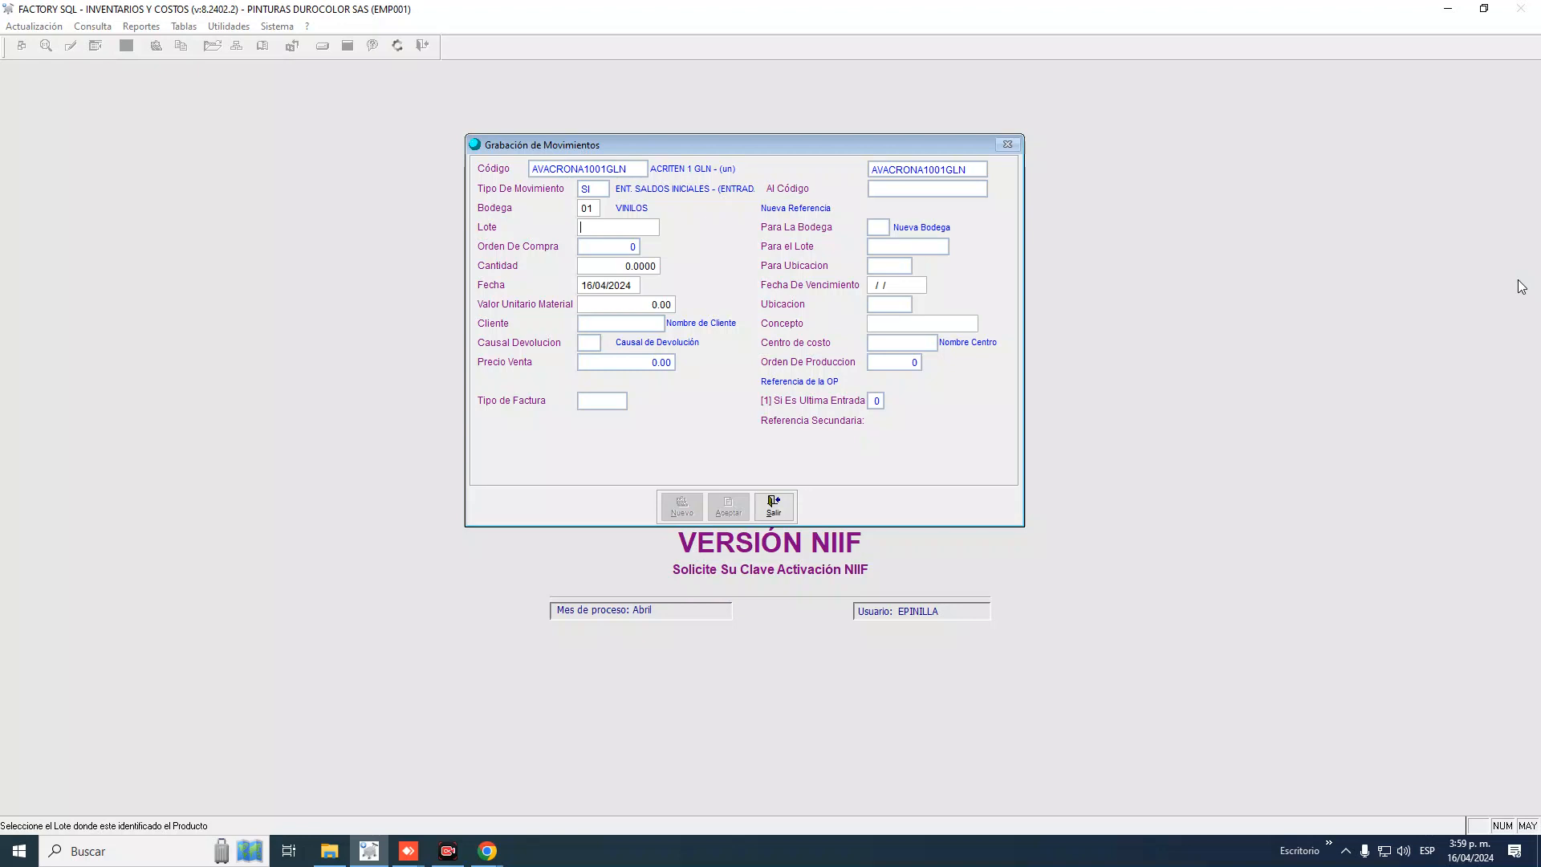
Enter lot 123456 and skip the expiry date to reach Cantidad
text(123456)
key(Return)
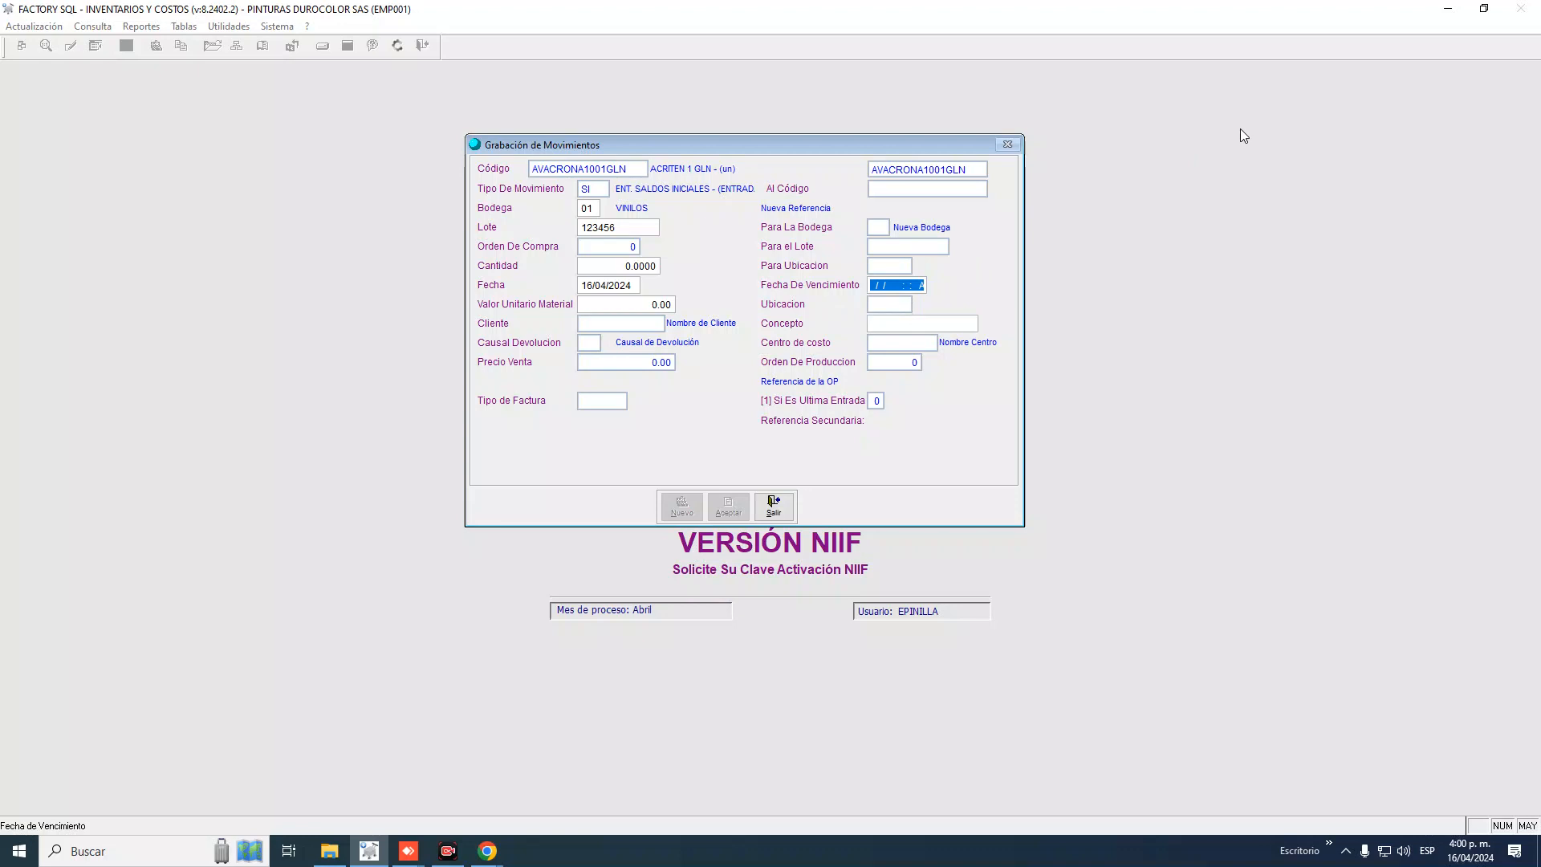
key(Return)
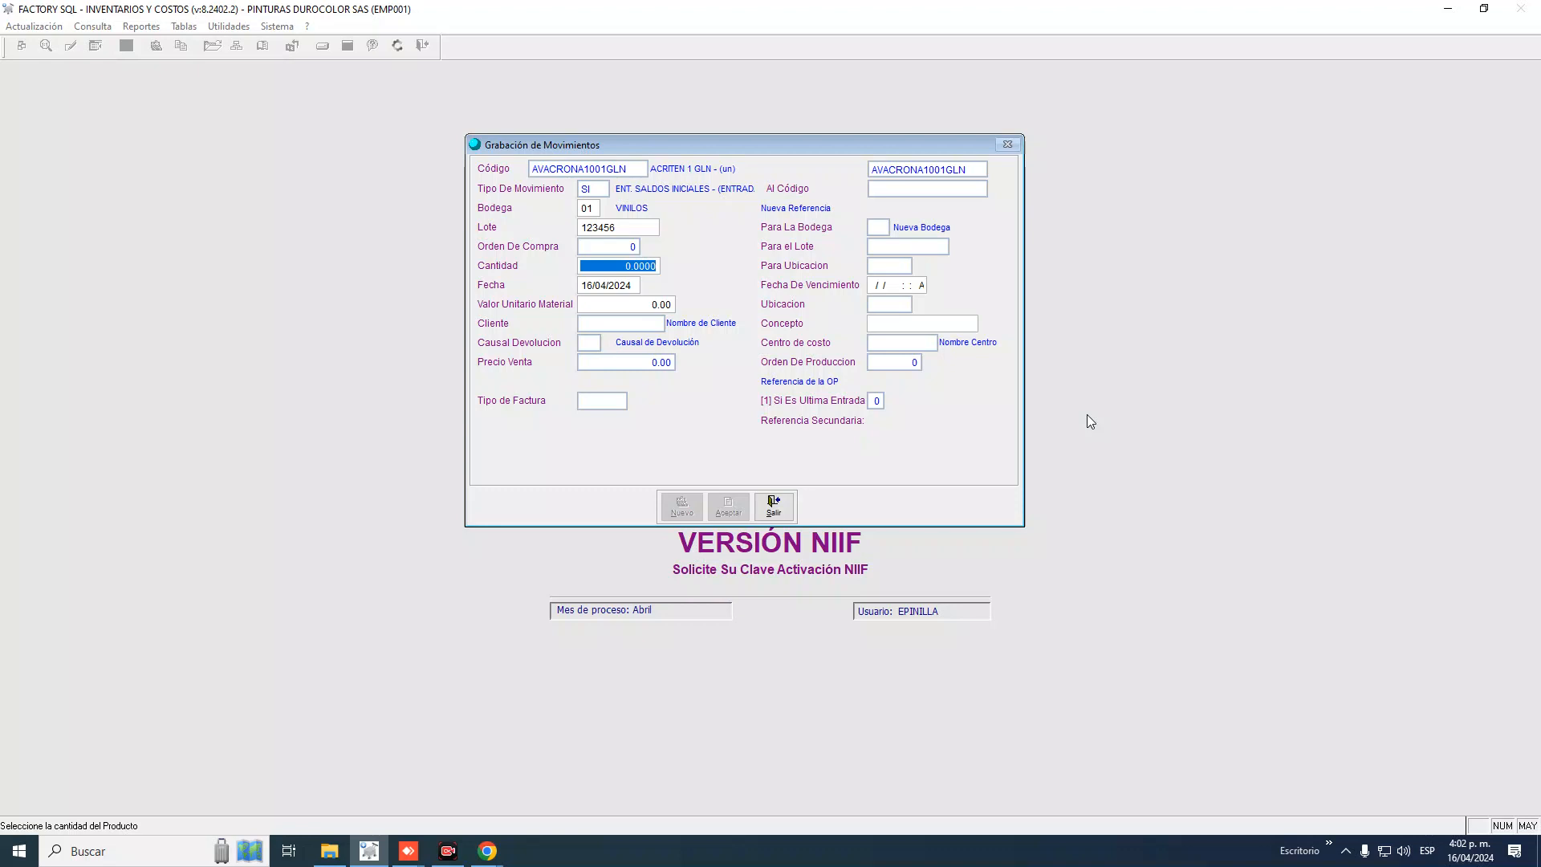
Close the movement form, dismissing the Cantidad Errada warning
click(780, 503)
click(789, 479)
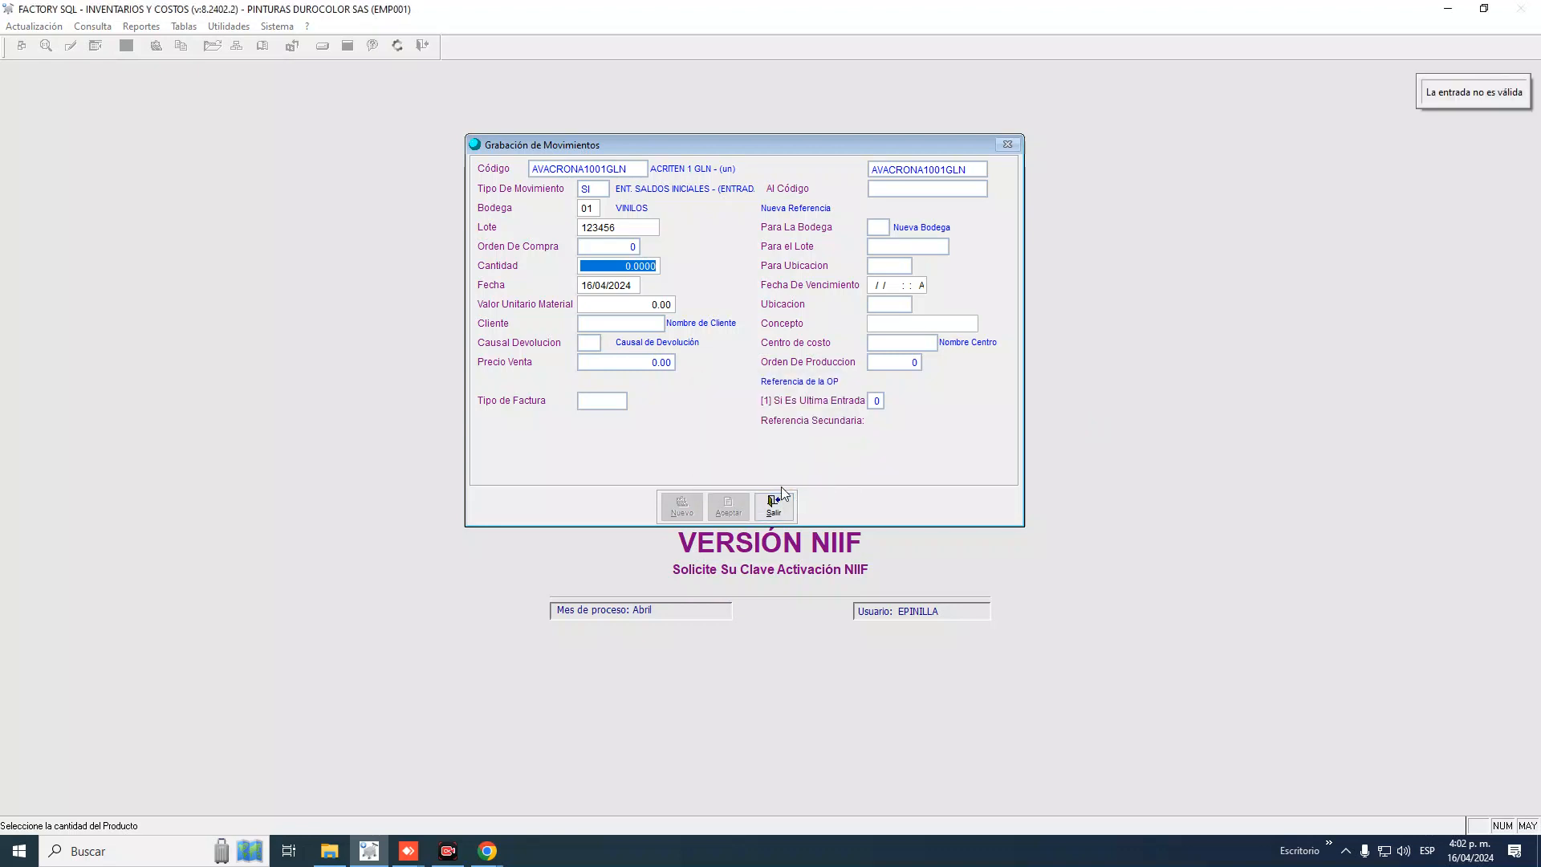
click(784, 491)
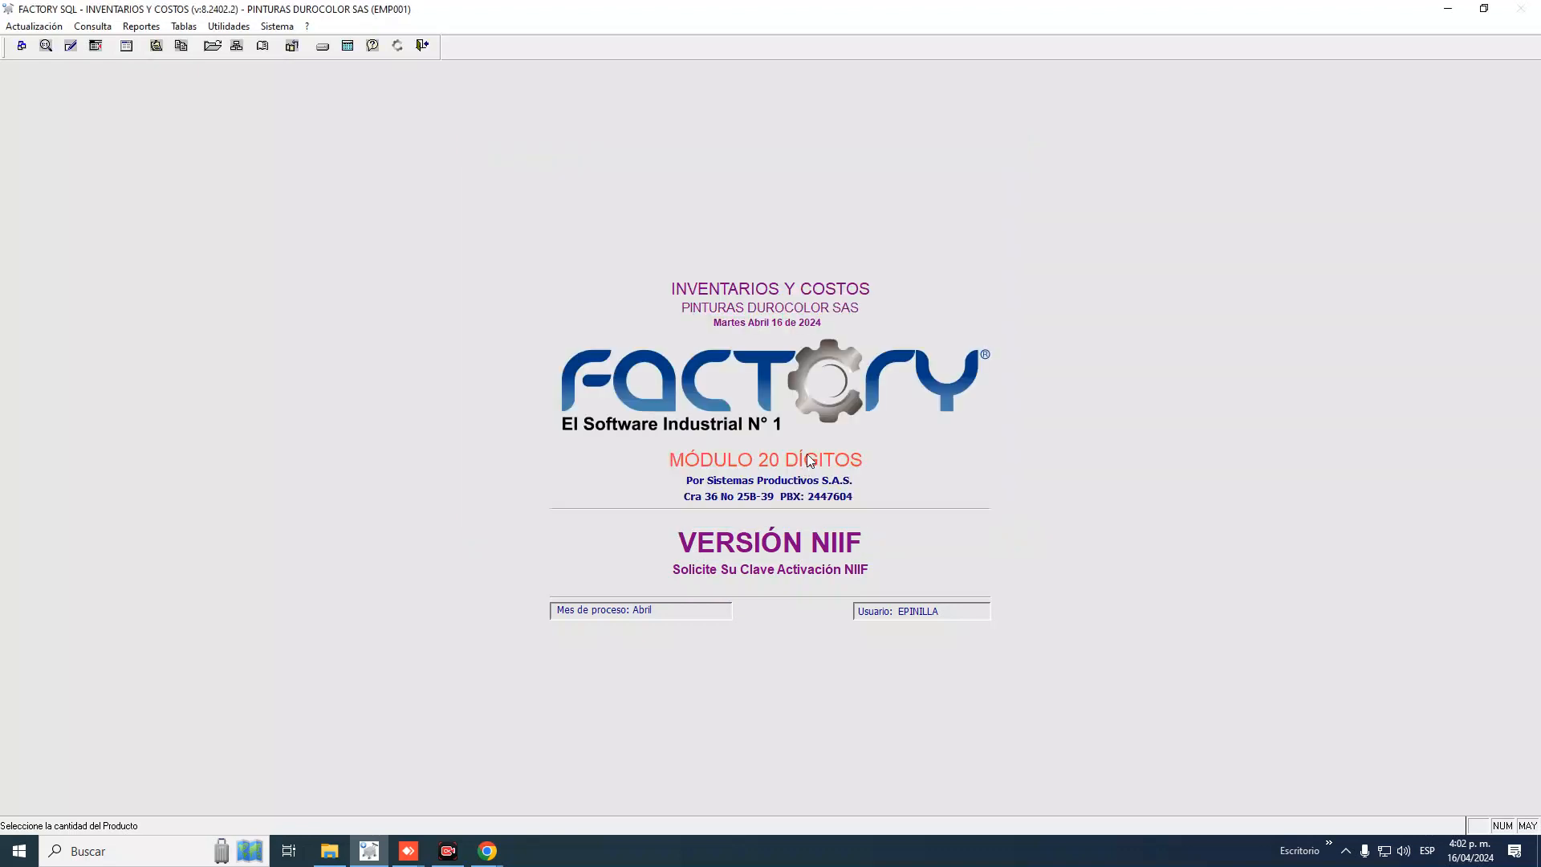